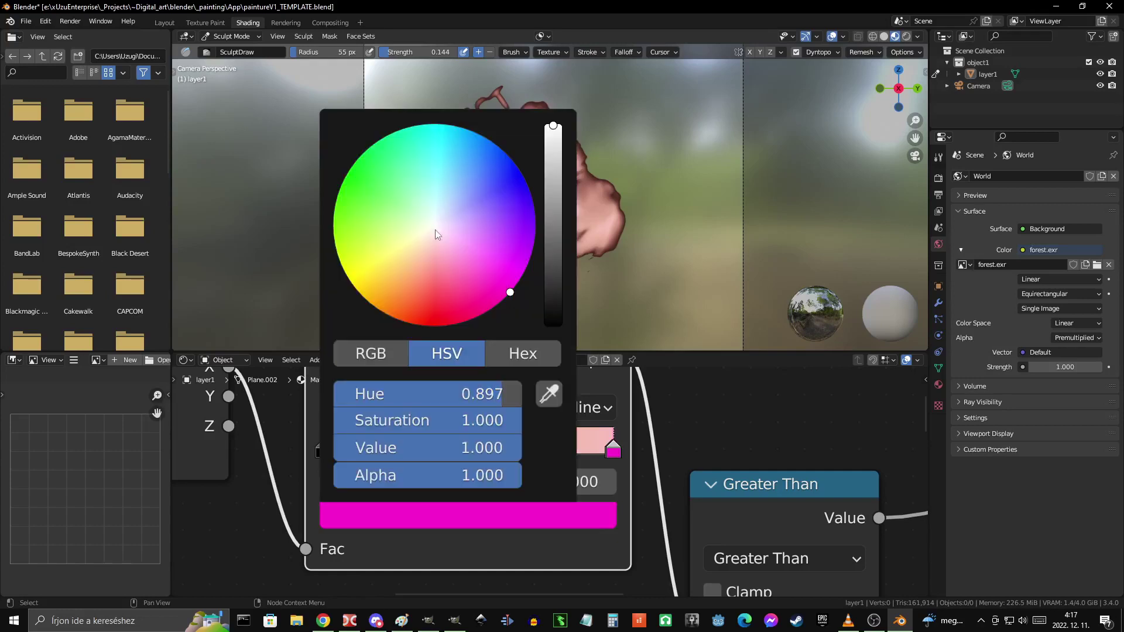
- Drain the colour-ramp stops from pink to light grey in the HSV picker
{"action": "left_click", "coordinate": [477, 450]}
{"action": "left_click", "coordinate": [478, 515]}
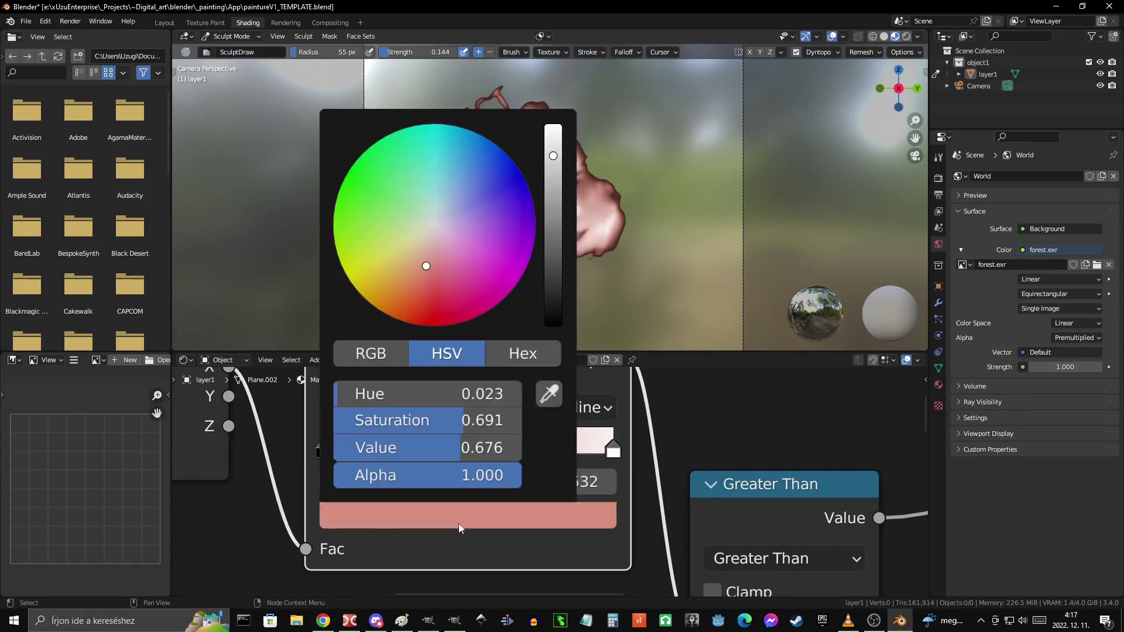
{"action": "left_click_drag", "start_coordinate": [445, 419], "coordinate": [399, 455]}
{"action": "left_click", "coordinate": [398, 456]}
{"action": "left_click", "coordinate": [448, 515]}
- Set the second ramp stop to neutral grey and return to the Layout workspace
{"action": "scroll", "coordinate": [592, 225], "scroll_direction": "up", "scroll_amount": 5}
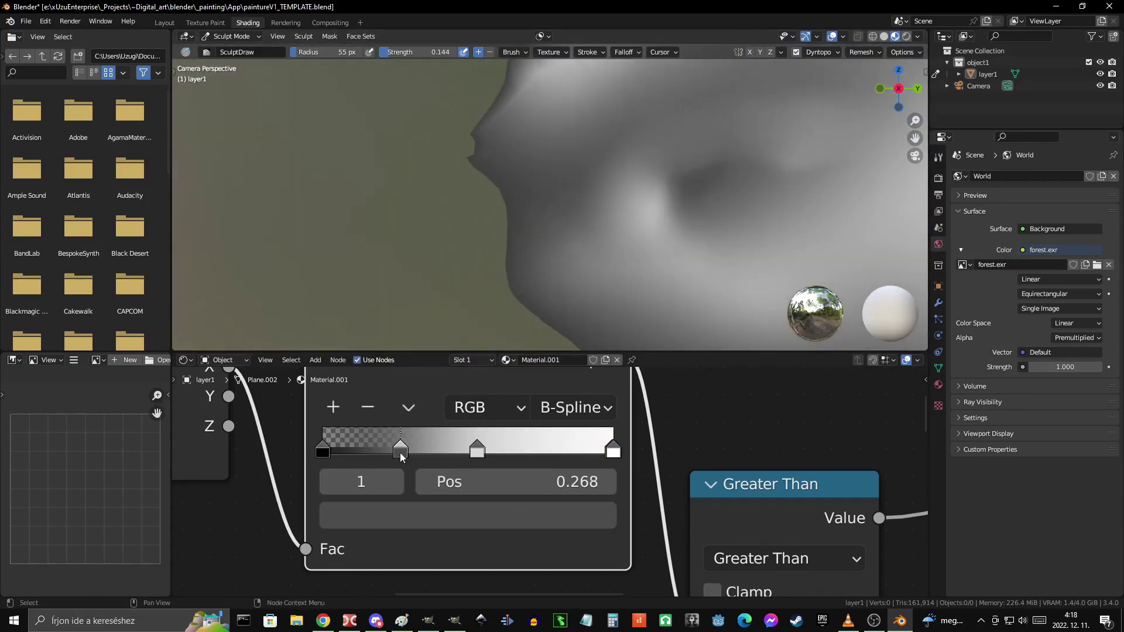
{"action": "scroll", "coordinate": [434, 279], "scroll_direction": "up", "scroll_amount": 3}
{"action": "scroll", "coordinate": [434, 279], "scroll_direction": "down", "scroll_amount": 5}
{"action": "left_click", "coordinate": [477, 450]}
{"action": "left_click", "coordinate": [467, 516]}
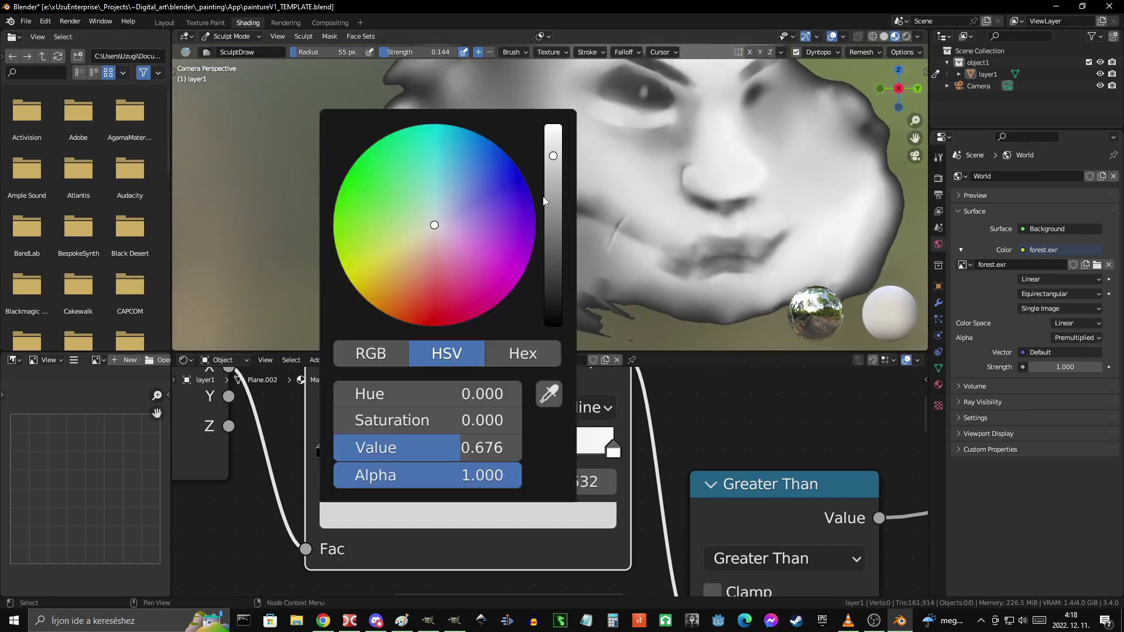
{"action": "left_click", "coordinate": [164, 22]}
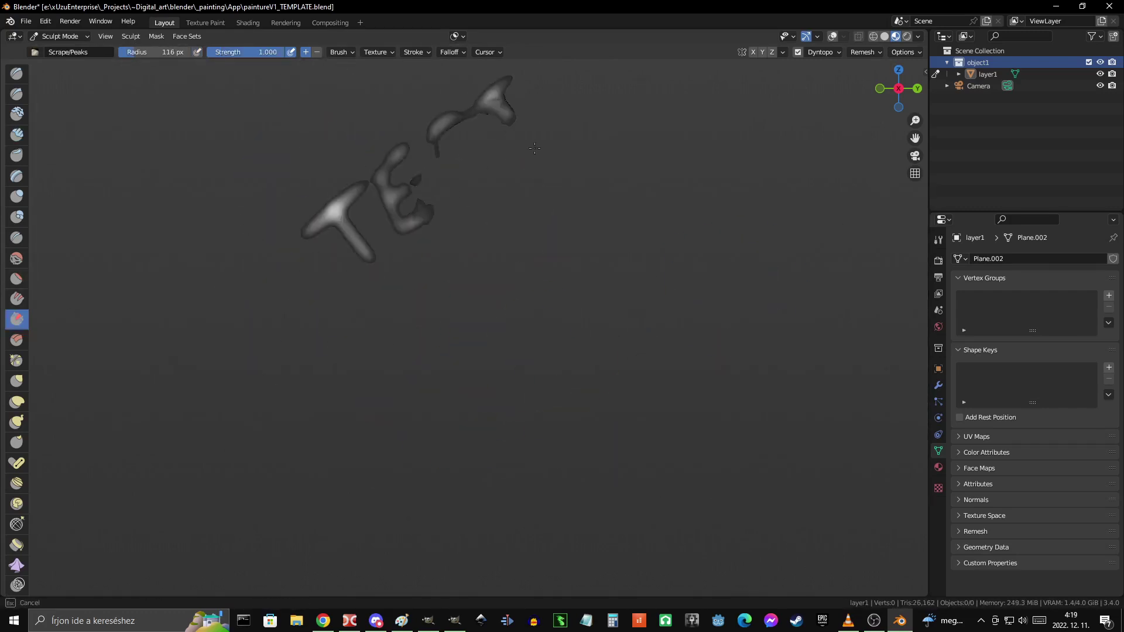
- Inspect the Dyntopo mesh in wireframe and review the brush settings in the N sidebar
{"action": "left_click", "coordinate": [873, 36]}
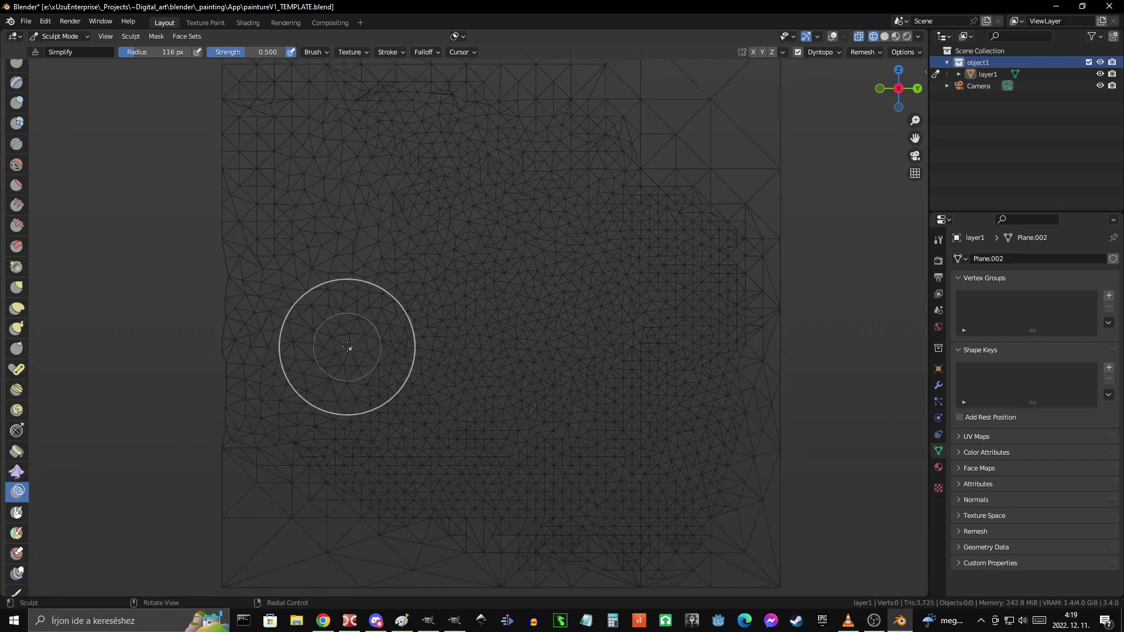
{"action": "key", "text": "n"}
{"action": "scroll", "coordinate": [478, 441], "scroll_direction": "down", "scroll_amount": 5}
{"action": "scroll", "coordinate": [483, 328], "scroll_direction": "up", "scroll_amount": 8}
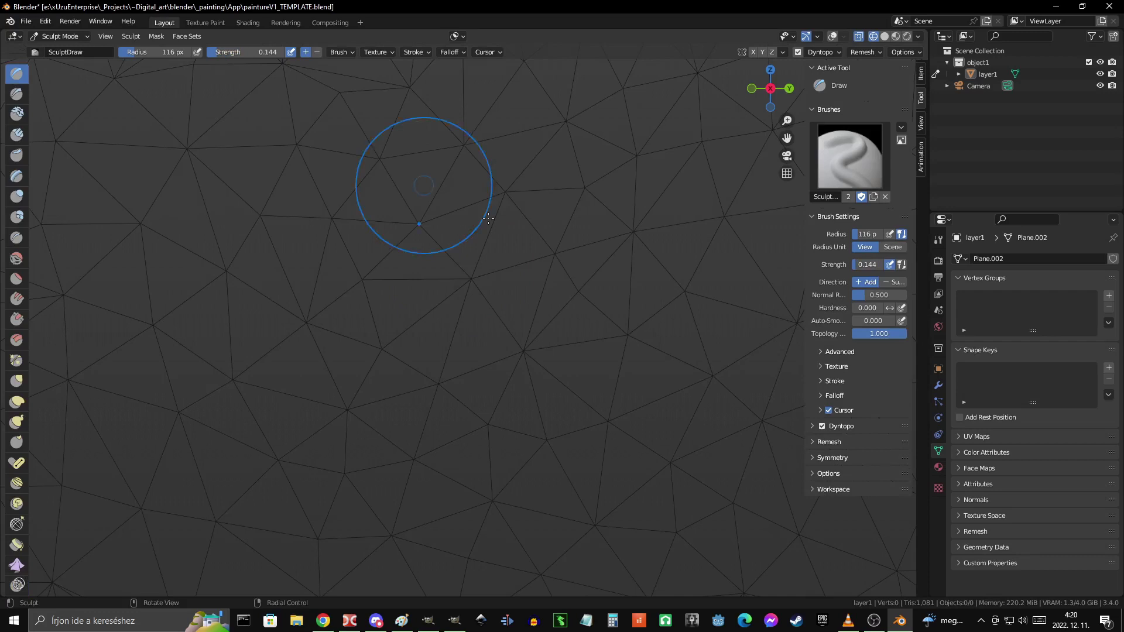
{"action": "key", "text": "n"}
{"action": "scroll", "coordinate": [601, 252], "scroll_direction": "down", "scroll_amount": 6}
- Adjust the brush radius and add more raised volume to the blob with Draw
{"action": "scroll", "coordinate": [599, 352], "scroll_direction": "up", "scroll_amount": 3}
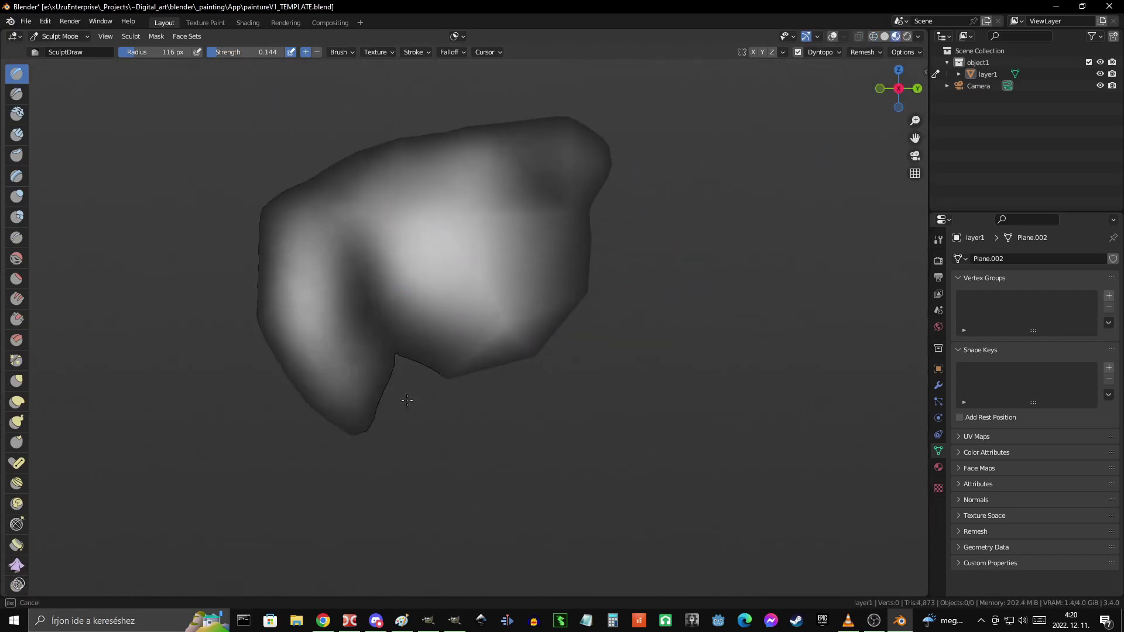
{"action": "scroll", "coordinate": [599, 434], "scroll_direction": "up", "scroll_amount": 2}
{"action": "key", "text": "ctrl+z"}
{"action": "key", "text": "ctrl+z"}
{"action": "key", "text": "ctrl+z"}
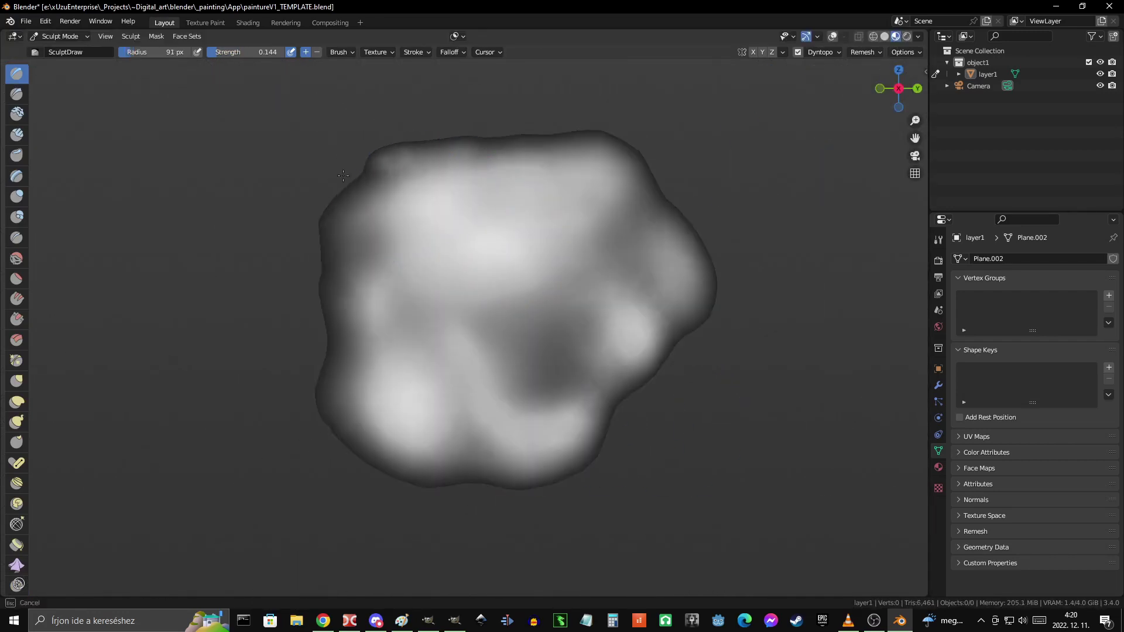
{"action": "key", "text": "ctrl+z"}
{"action": "scroll", "coordinate": [449, 305], "scroll_direction": "down", "scroll_amount": 3}
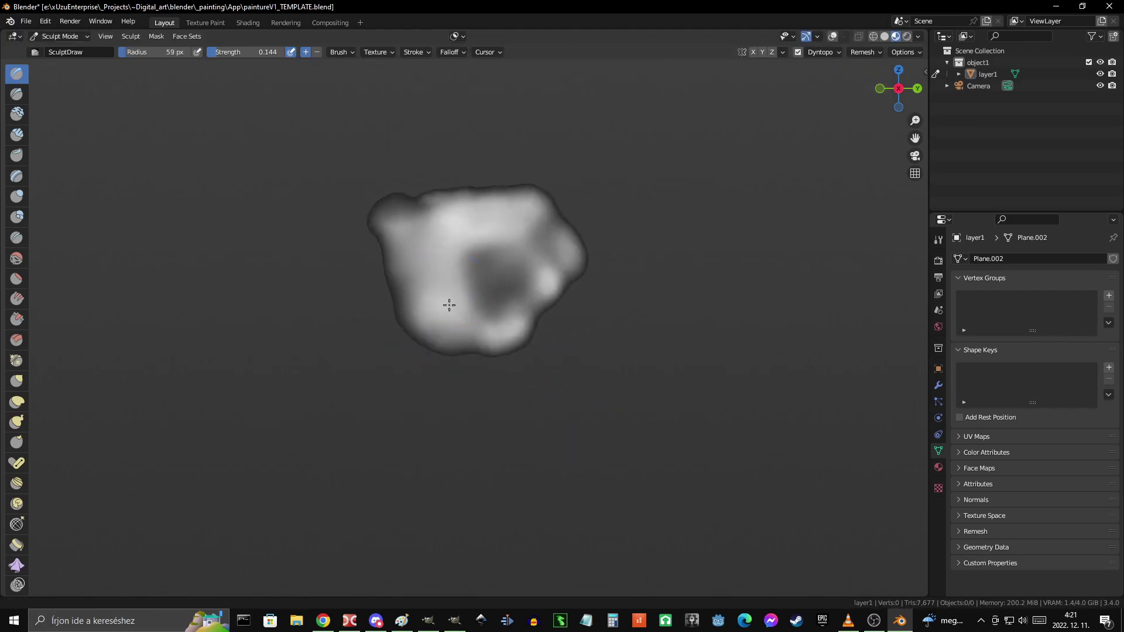
{"action": "key", "text": "ctrl+z"}
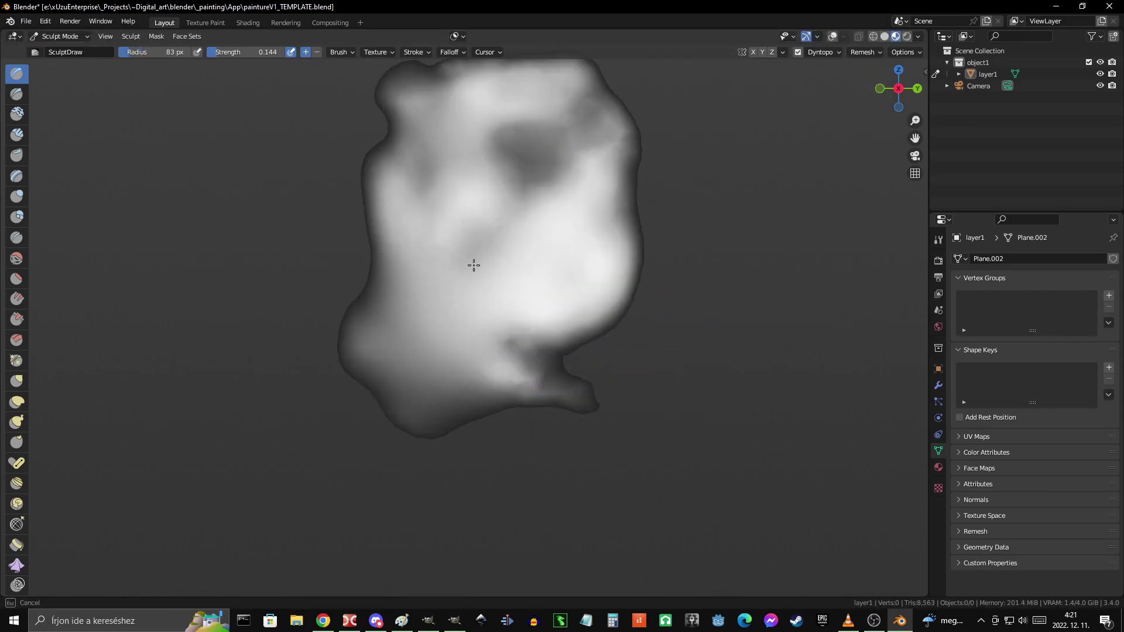
{"action": "mouse_move", "coordinate": [535, 393]}
{"action": "middle_mouse_down"}
{"action": "mouse_move", "coordinate": [376, 359]}
{"action": "mouse_move", "coordinate": [473, 291]}
{"action": "middle_mouse_up"}
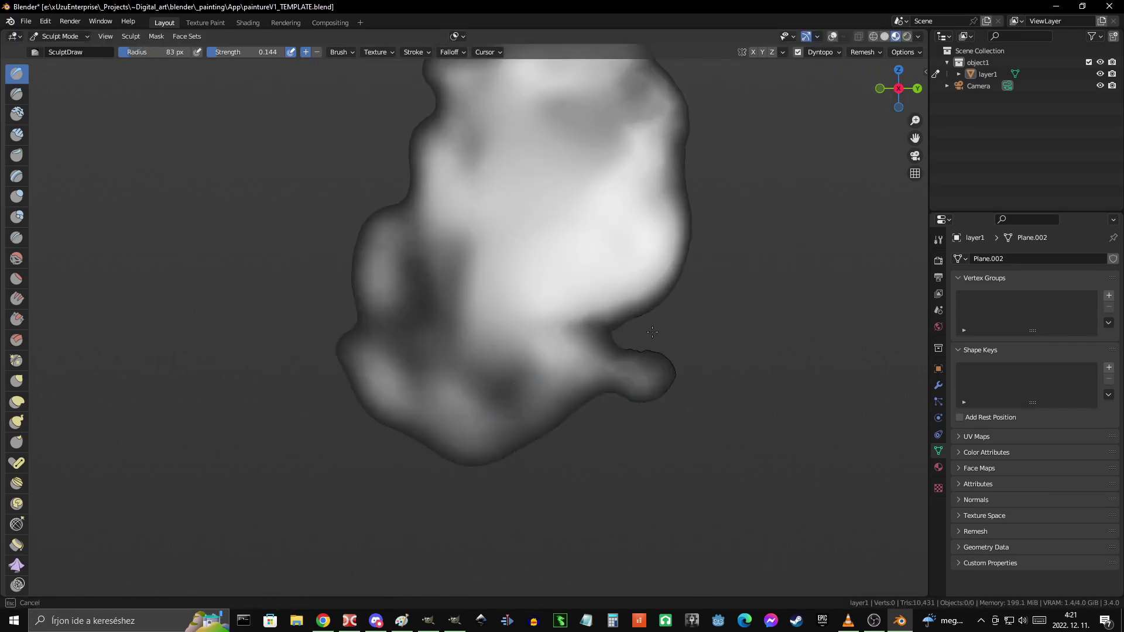
{"action": "scroll", "coordinate": [473, 292], "scroll_direction": "down", "scroll_amount": 2}
{"action": "middle_click_drag", "start_coordinate": [389, 381], "coordinate": [489, 301]}
{"action": "scroll", "coordinate": [481, 283], "scroll_direction": "up", "scroll_amount": 3}
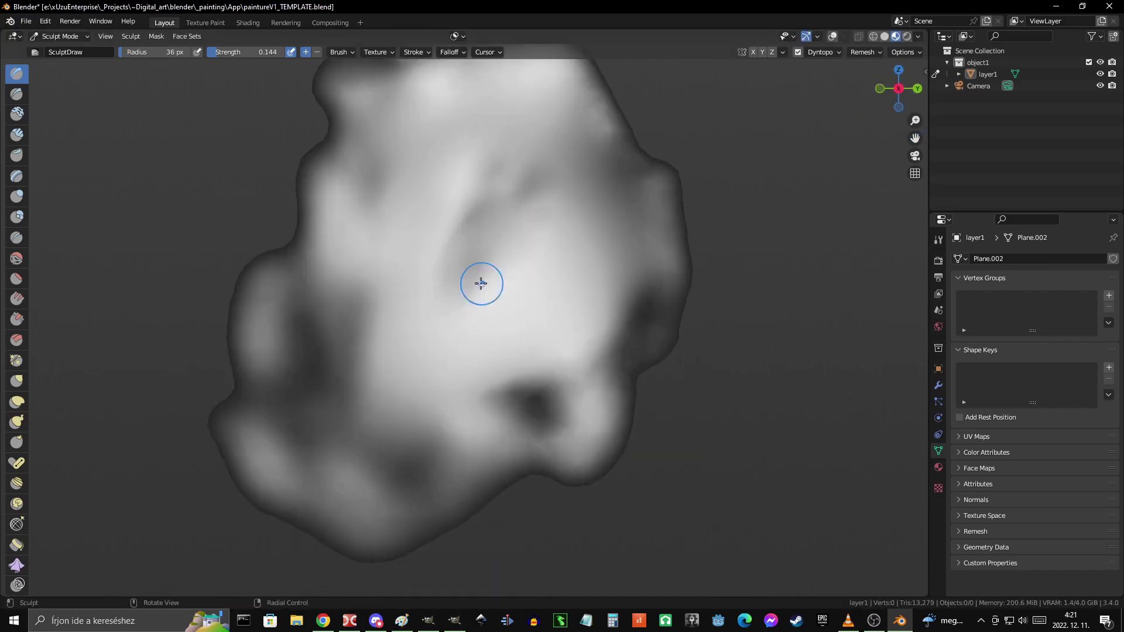
- Scrape flattened planes into the blob's surface from several angles
{"action": "left_click_drag", "start_coordinate": [566, 247], "coordinate": [557, 258]}
{"action": "left_click_drag", "start_coordinate": [404, 251], "coordinate": [398, 267]}
{"action": "middle_click_drag", "start_coordinate": [398, 266], "coordinate": [402, 337]}
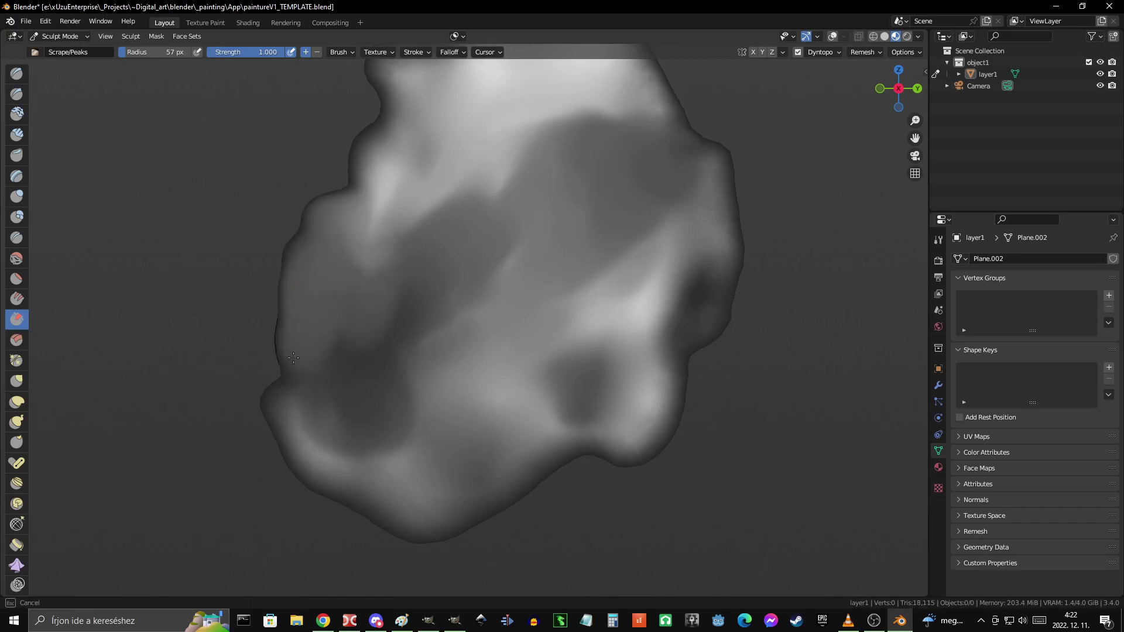
{"action": "left_click_drag", "start_coordinate": [293, 357], "coordinate": [419, 371]}
{"action": "middle_click_drag", "start_coordinate": [419, 371], "coordinate": [603, 363]}
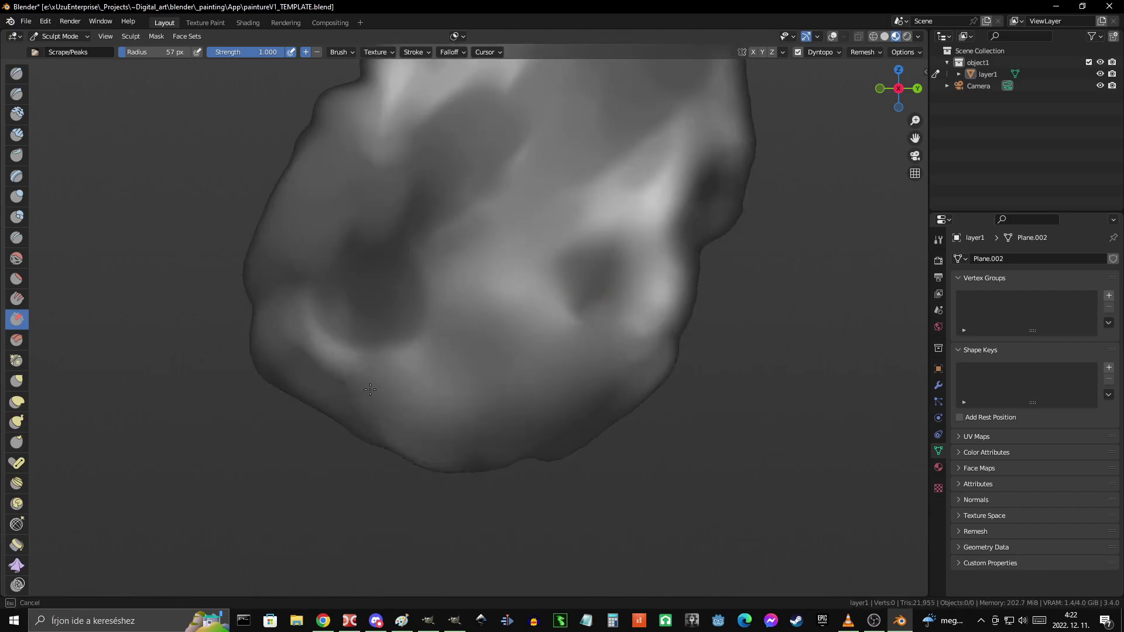
{"action": "middle_click_drag", "start_coordinate": [370, 390], "coordinate": [655, 357]}
{"action": "left_click_drag", "start_coordinate": [655, 357], "coordinate": [659, 362]}
{"action": "middle_click_drag", "start_coordinate": [658, 363], "coordinate": [610, 237]}
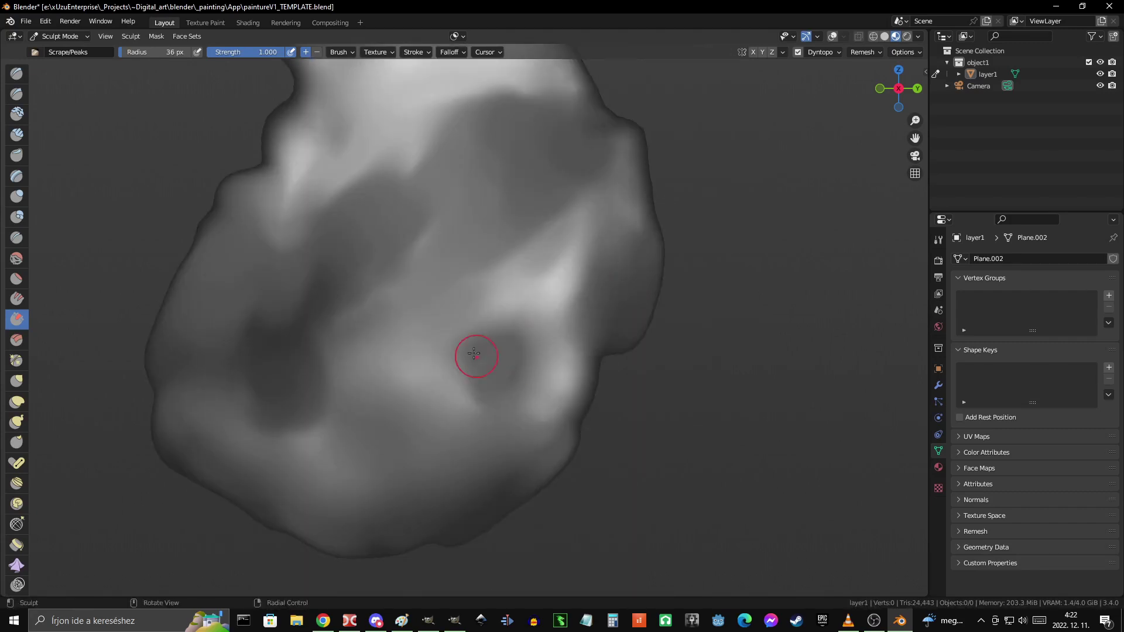
{"action": "left_click_drag", "start_coordinate": [474, 354], "coordinate": [539, 328]}
- Scrape flat planes along the blob's upper-left edge
{"action": "scroll", "coordinate": [557, 376], "scroll_direction": "down", "scroll_amount": 5}
{"action": "scroll", "coordinate": [347, 180], "scroll_direction": "up", "scroll_amount": 5}
{"action": "left_click_drag", "start_coordinate": [347, 180], "coordinate": [347, 179]}
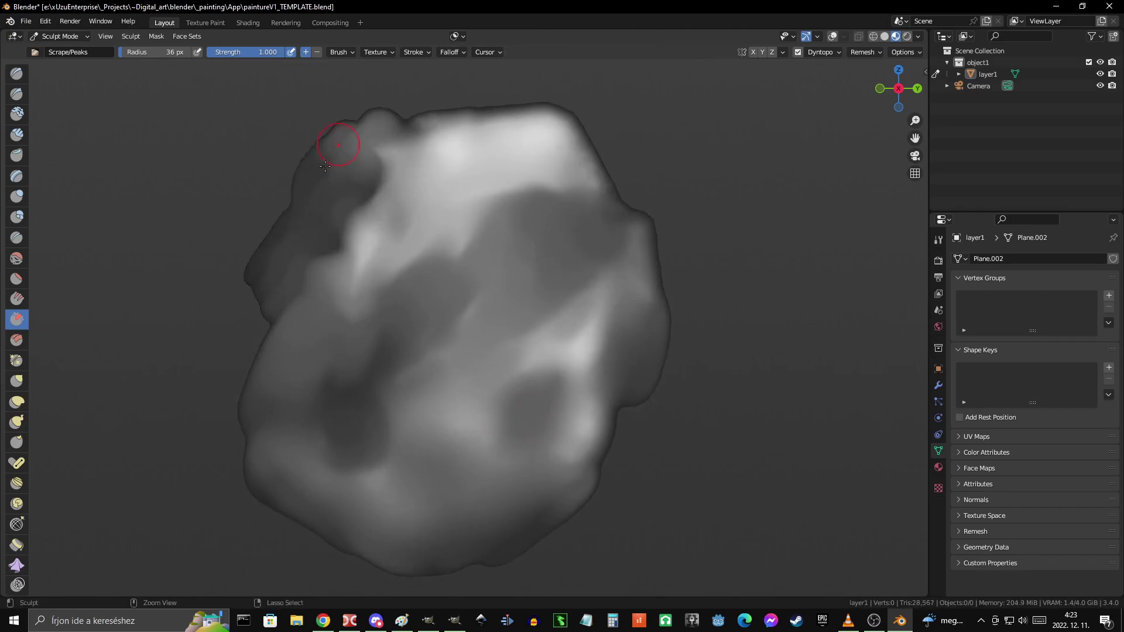
{"action": "scroll", "coordinate": [615, 333], "scroll_direction": "down", "scroll_amount": 5}
{"action": "scroll", "coordinate": [614, 333], "scroll_direction": "up", "scroll_amount": 5}
{"action": "middle_click_drag", "start_coordinate": [615, 334], "coordinate": [409, 205]}
{"action": "left_click_drag", "start_coordinate": [409, 204], "coordinate": [386, 181]}
{"action": "middle_click_drag", "start_coordinate": [386, 182], "coordinate": [457, 287]}
{"action": "left_click_drag", "start_coordinate": [319, 281], "coordinate": [328, 293]}
- Orbit and zoom to bring the scraped mass closer into view
{"action": "mouse_move", "coordinate": [328, 292]}
{"action": "middle_mouse_down"}
{"action": "mouse_move", "coordinate": [459, 377]}
{"action": "mouse_move", "coordinate": [406, 326]}
{"action": "mouse_move", "coordinate": [421, 244]}
{"action": "middle_mouse_up"}
{"action": "scroll", "coordinate": [422, 244], "scroll_direction": "up", "scroll_amount": 5}
{"action": "left_click_drag", "start_coordinate": [419, 281], "coordinate": [492, 216]}
{"action": "scroll", "coordinate": [493, 216], "scroll_direction": "down", "scroll_amount": 5}
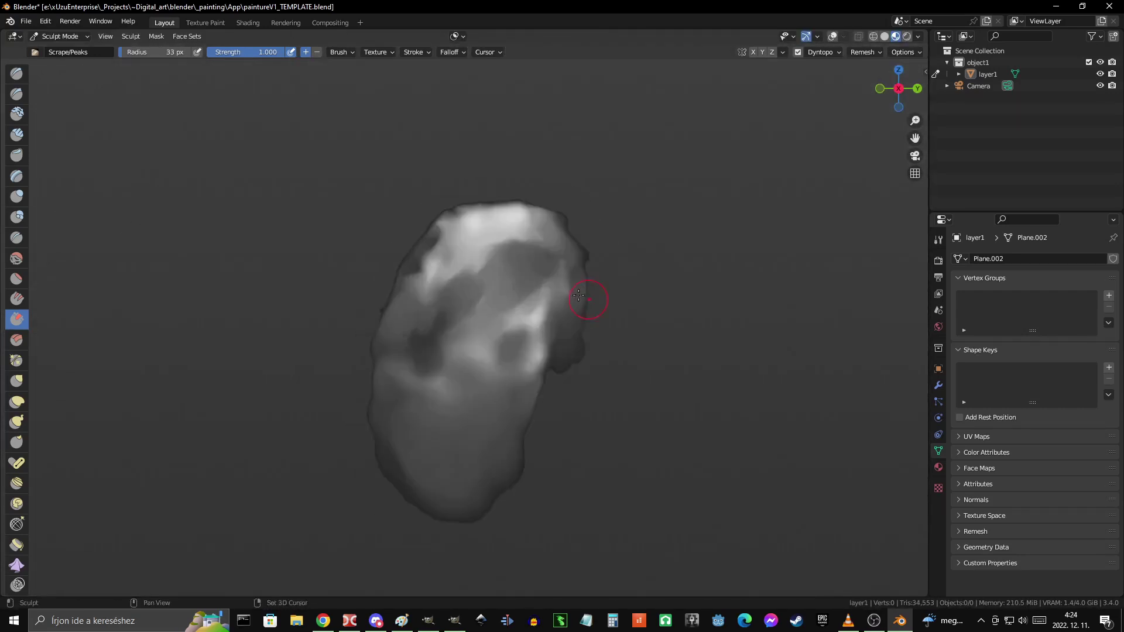
{"action": "middle_click_drag", "start_coordinate": [578, 296], "coordinate": [411, 251]}
- Build a Clay Strips lobe beside the main mass
{"action": "middle_click_drag", "start_coordinate": [437, 333], "coordinate": [498, 314]}
{"action": "key", "text": "c"}
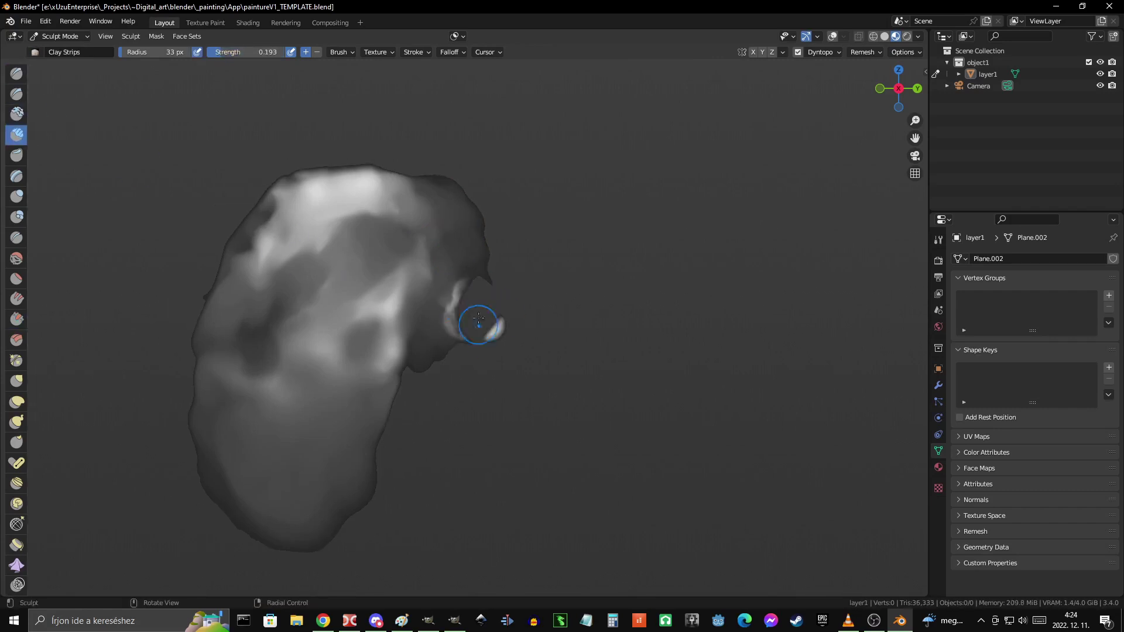
{"action": "scroll", "coordinate": [521, 357], "scroll_direction": "up", "scroll_amount": 5}
{"action": "scroll", "coordinate": [451, 321], "scroll_direction": "down", "scroll_amount": 8}
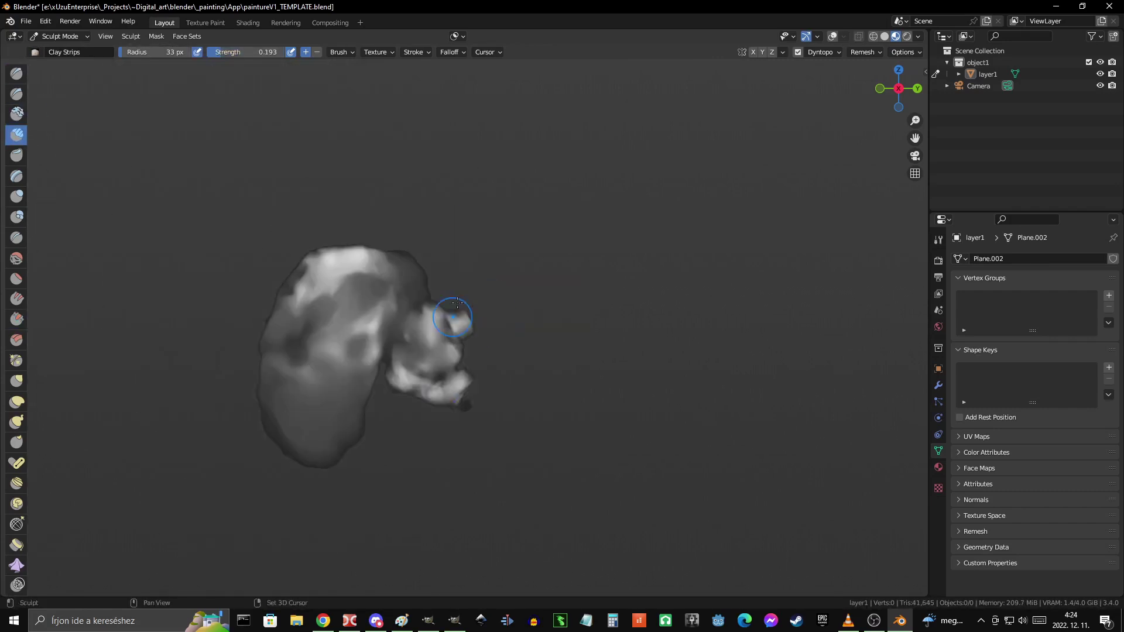
{"action": "scroll", "coordinate": [452, 320], "scroll_direction": "up", "scroll_amount": 4}
{"action": "left_click_drag", "start_coordinate": [410, 193], "coordinate": [460, 275]}
{"action": "middle_click_drag", "start_coordinate": [472, 393], "coordinate": [472, 293], "text": "shift"}
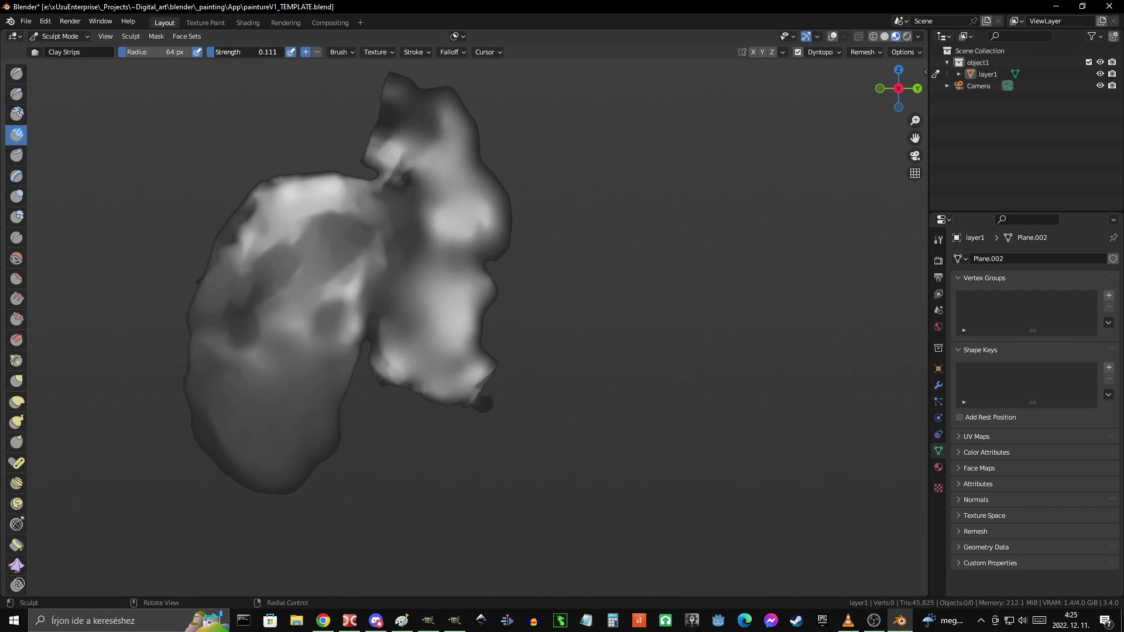
{"action": "middle_click_drag", "start_coordinate": [556, 388], "coordinate": [539, 296], "text": "shift"}
{"action": "scroll", "coordinate": [540, 297], "scroll_direction": "up", "scroll_amount": 2}
{"action": "scroll", "coordinate": [566, 278], "scroll_direction": "up", "scroll_amount": 3}
{"action": "scroll", "coordinate": [551, 301], "scroll_direction": "up", "scroll_amount": 3}
{"action": "scroll", "coordinate": [590, 301], "scroll_direction": "down", "scroll_amount": 8}
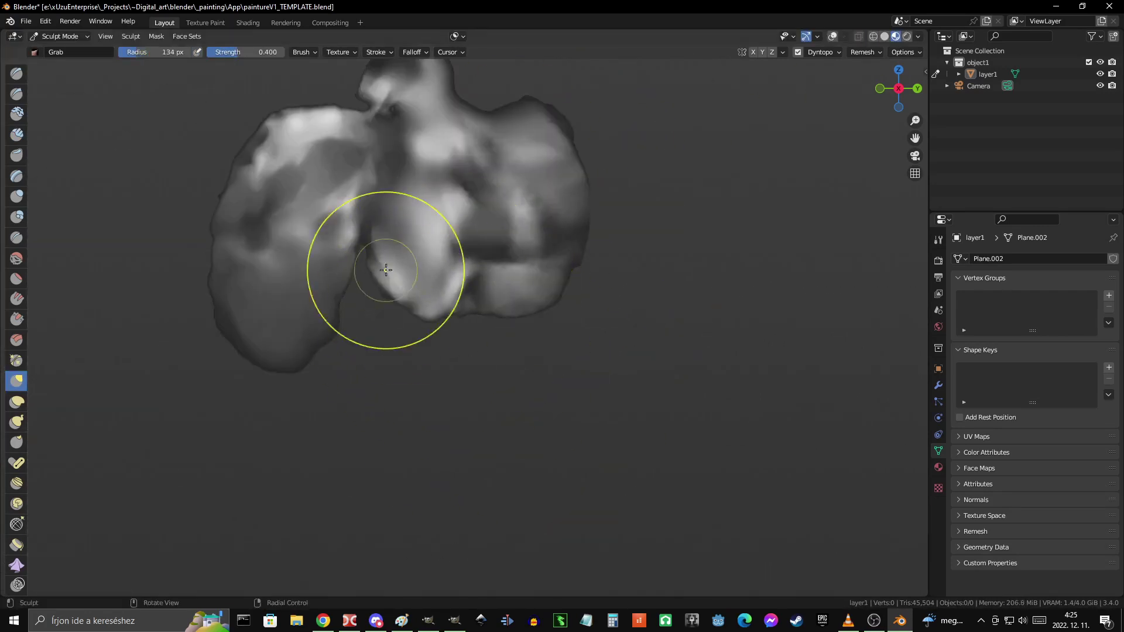
{"action": "scroll", "coordinate": [409, 266], "scroll_direction": "up", "scroll_amount": 3}
- Flatten the lobe with Scrape, then cut the dividing fold with Crease
{"action": "key", "text": "shift+t"}
{"action": "key", "text": "f"}
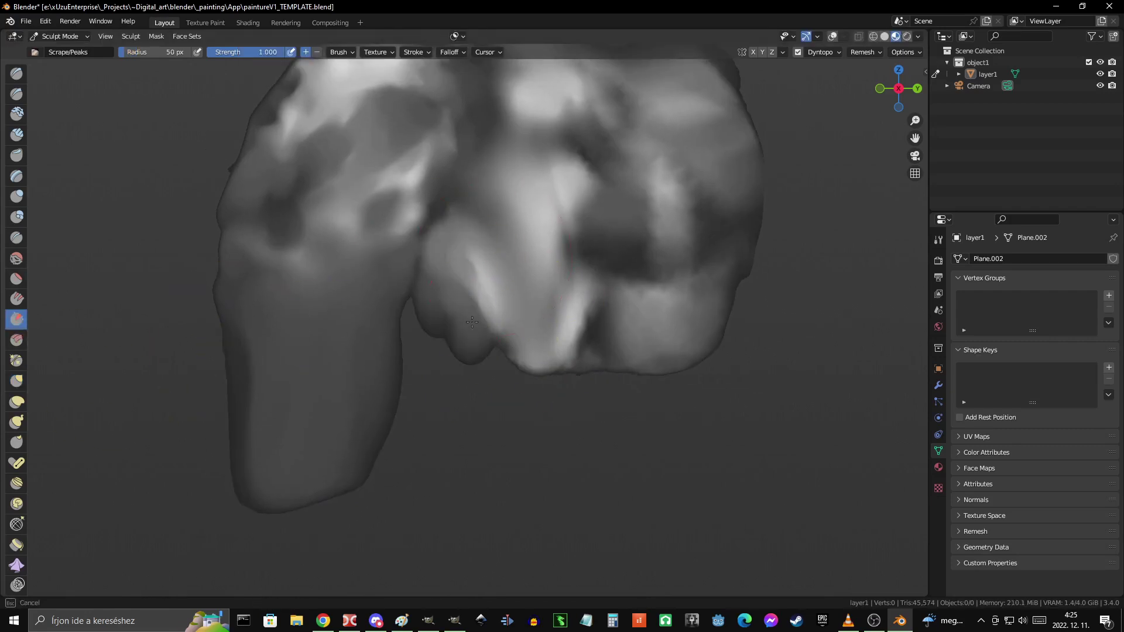
{"action": "scroll", "coordinate": [465, 251], "scroll_direction": "up", "scroll_amount": 2}
{"action": "scroll", "coordinate": [467, 281], "scroll_direction": "up", "scroll_amount": 2}
{"action": "key", "text": "c"}
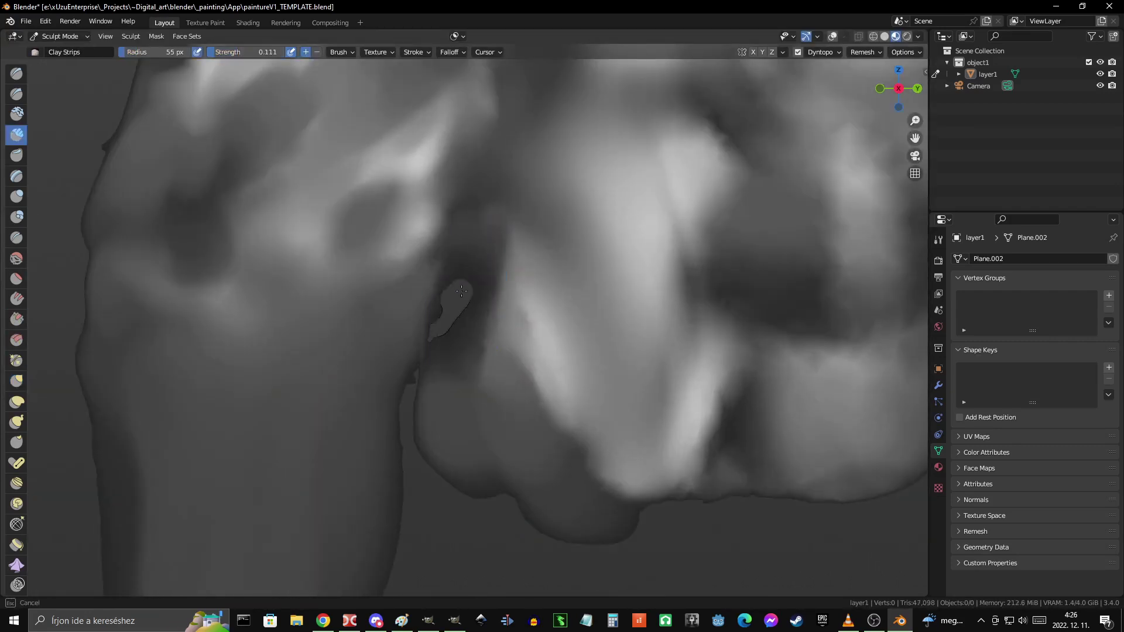
{"action": "scroll", "coordinate": [486, 257], "scroll_direction": "down", "scroll_amount": 2}
{"action": "scroll", "coordinate": [480, 211], "scroll_direction": "down", "scroll_amount": 2}
{"action": "key", "text": "shift+c"}
{"action": "scroll", "coordinate": [457, 246], "scroll_direction": "down", "scroll_amount": 2}
{"action": "scroll", "coordinate": [468, 305], "scroll_direction": "down", "scroll_amount": 2}
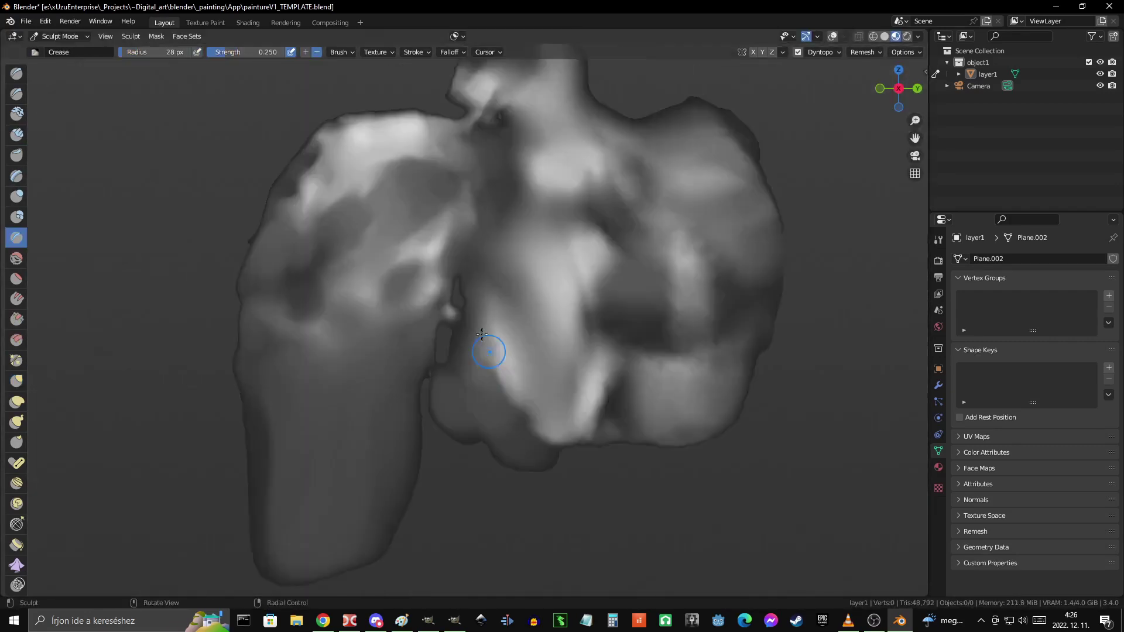
{"action": "scroll", "coordinate": [482, 335], "scroll_direction": "down", "scroll_amount": 3}
- Reposition the colour-ramp stops and set the second stop to black
{"action": "scroll", "coordinate": [482, 335], "scroll_direction": "up", "scroll_amount": 2}
{"action": "key", "text": "ctrl+Page_Down"}
{"action": "key", "text": "ctrl+Page_Down"}
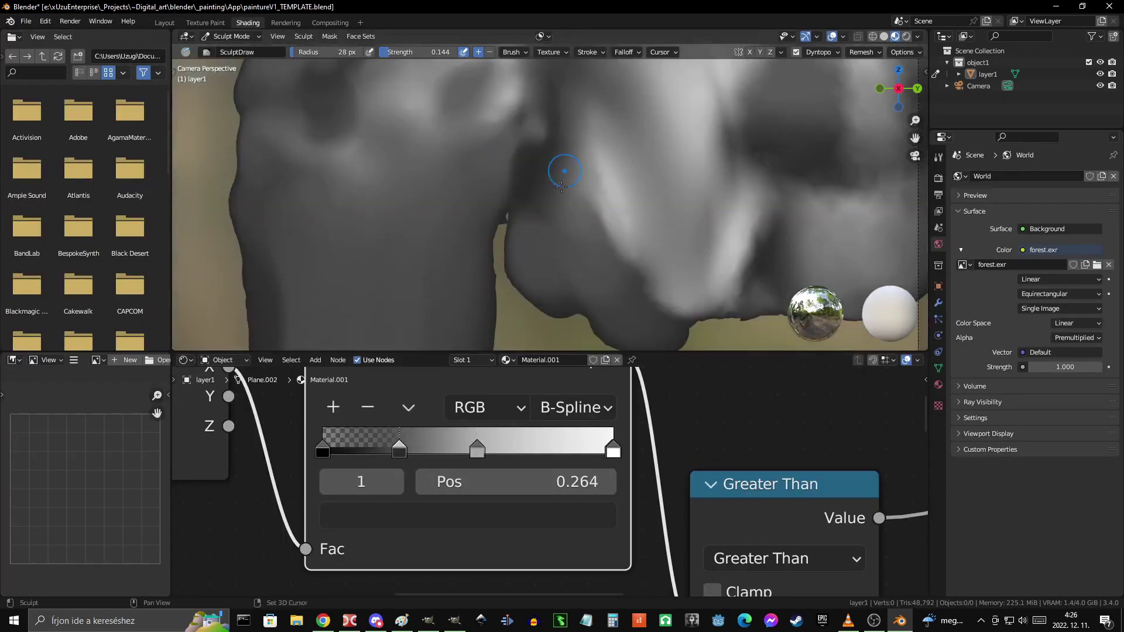
{"action": "left_click_drag", "start_coordinate": [399, 450], "coordinate": [351, 451]}
{"action": "mouse_move", "coordinate": [477, 450]}
{"action": "left_mouse_down"}
{"action": "mouse_move", "coordinate": [490, 449]}
{"action": "mouse_move", "coordinate": [481, 450]}
{"action": "left_mouse_up"}
{"action": "left_click", "coordinate": [365, 515]}
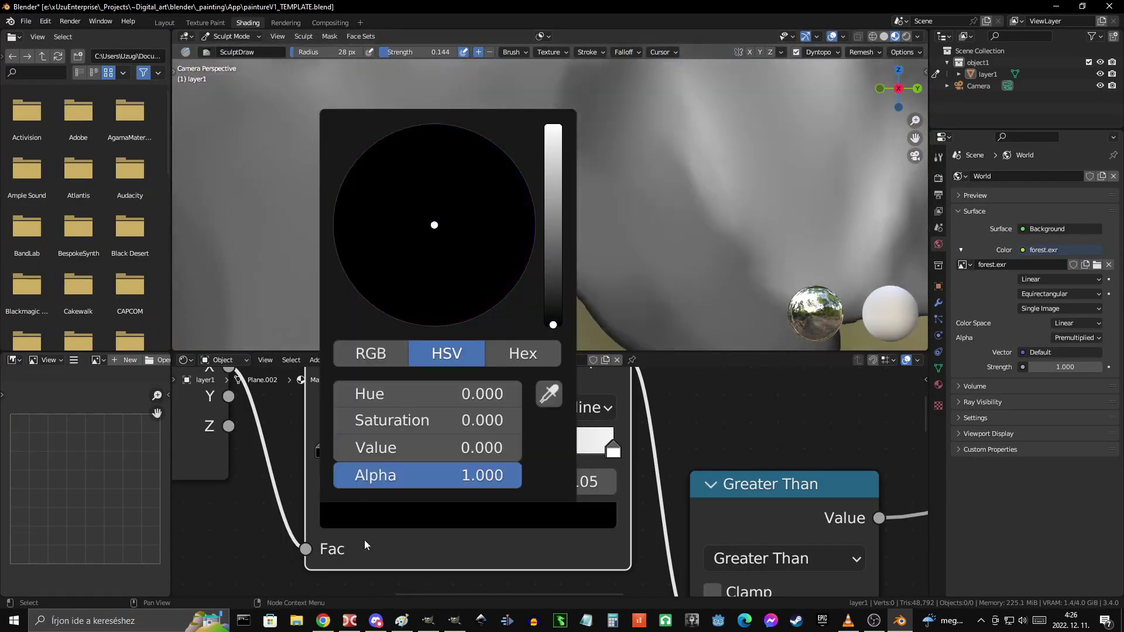
{"action": "left_click", "coordinate": [468, 515]}
{"action": "left_click_drag", "start_coordinate": [477, 450], "coordinate": [394, 451]}
{"action": "left_click", "coordinate": [468, 515]}
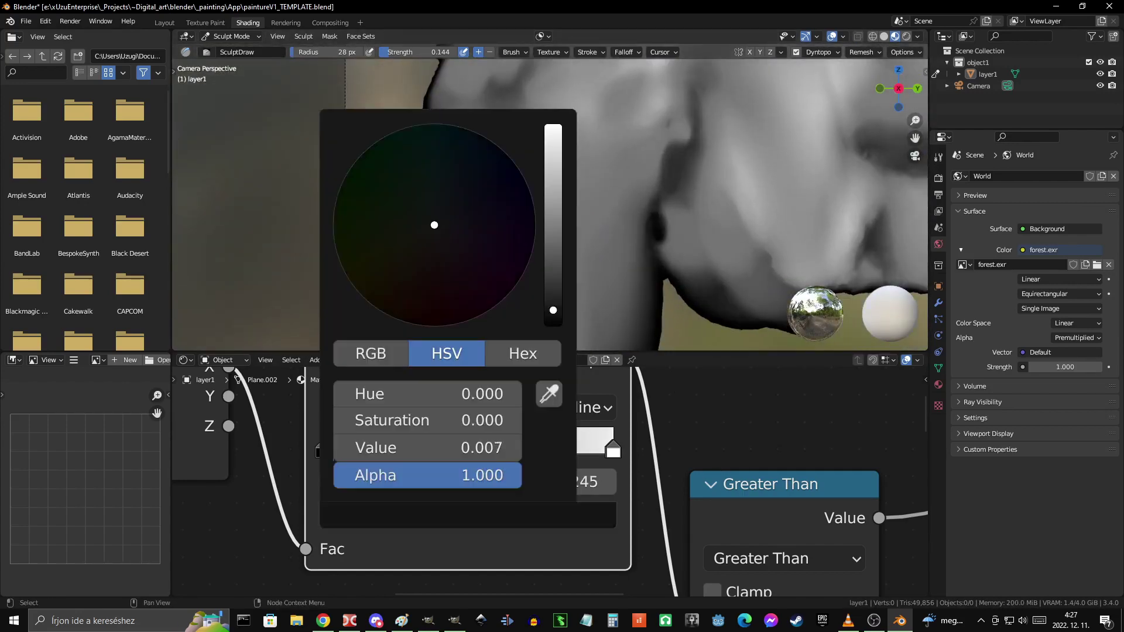
{"action": "left_click", "coordinate": [333, 450]}
{"action": "scroll", "coordinate": [536, 272], "scroll_direction": "up", "scroll_amount": 4}
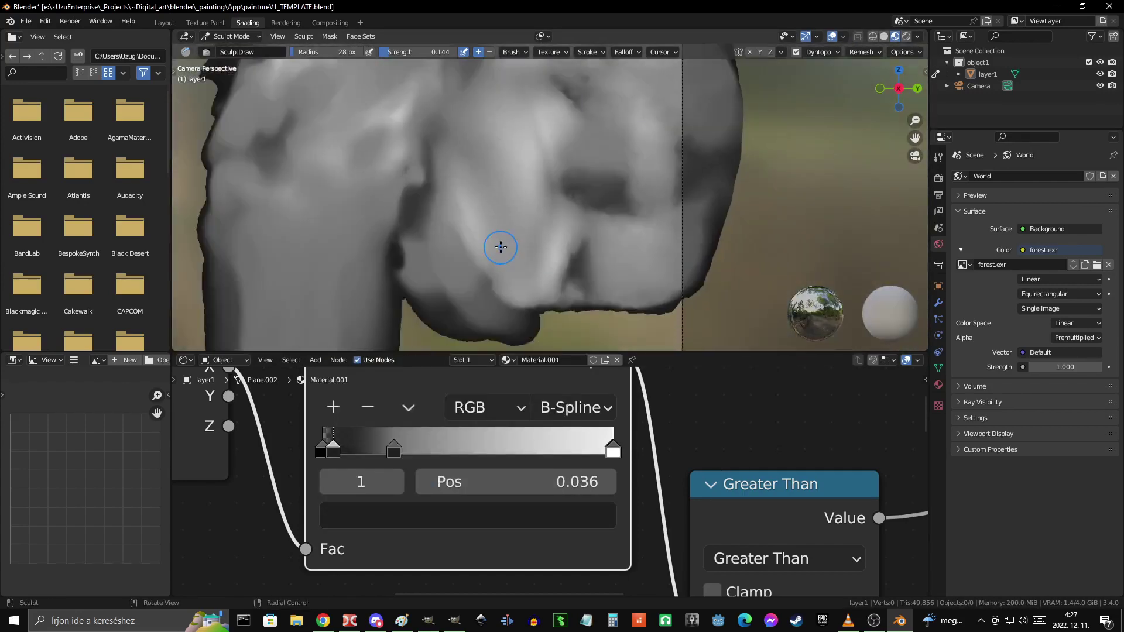
{"action": "key", "text": "ctrl+Page_Up"}
{"action": "key", "text": "ctrl+Page_Up"}
- Delete the ramp's middle stops, make it Linear, and move the black stop to 0.109
{"action": "scroll", "coordinate": [444, 314], "scroll_direction": "up", "scroll_amount": 3}
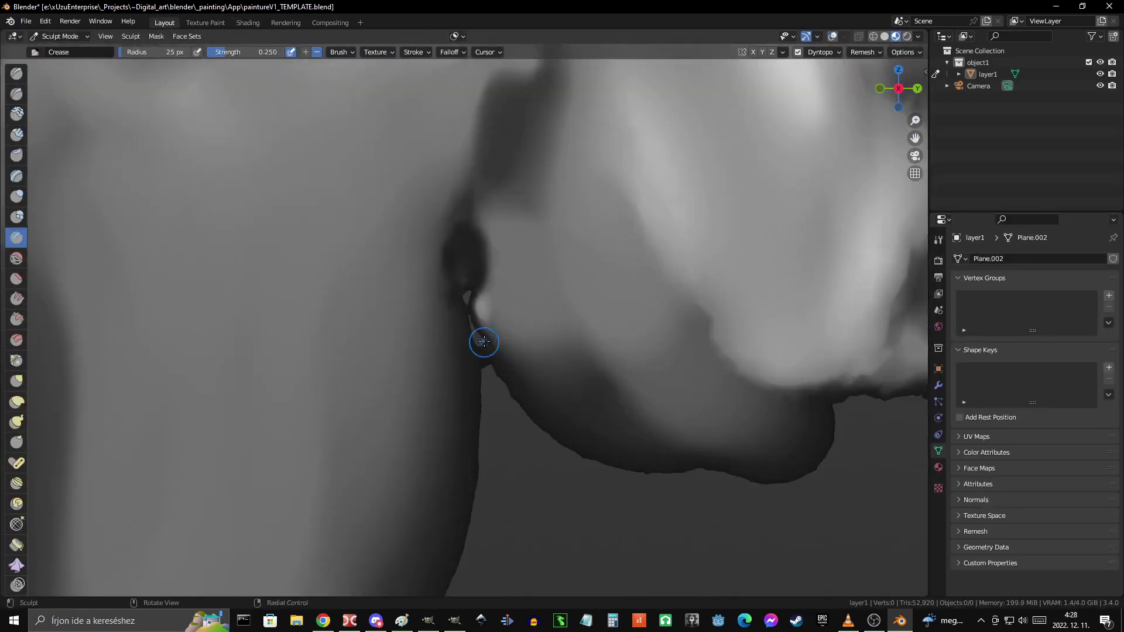
{"action": "scroll", "coordinate": [463, 261], "scroll_direction": "down", "scroll_amount": 4}
{"action": "scroll", "coordinate": [476, 351], "scroll_direction": "up", "scroll_amount": 3}
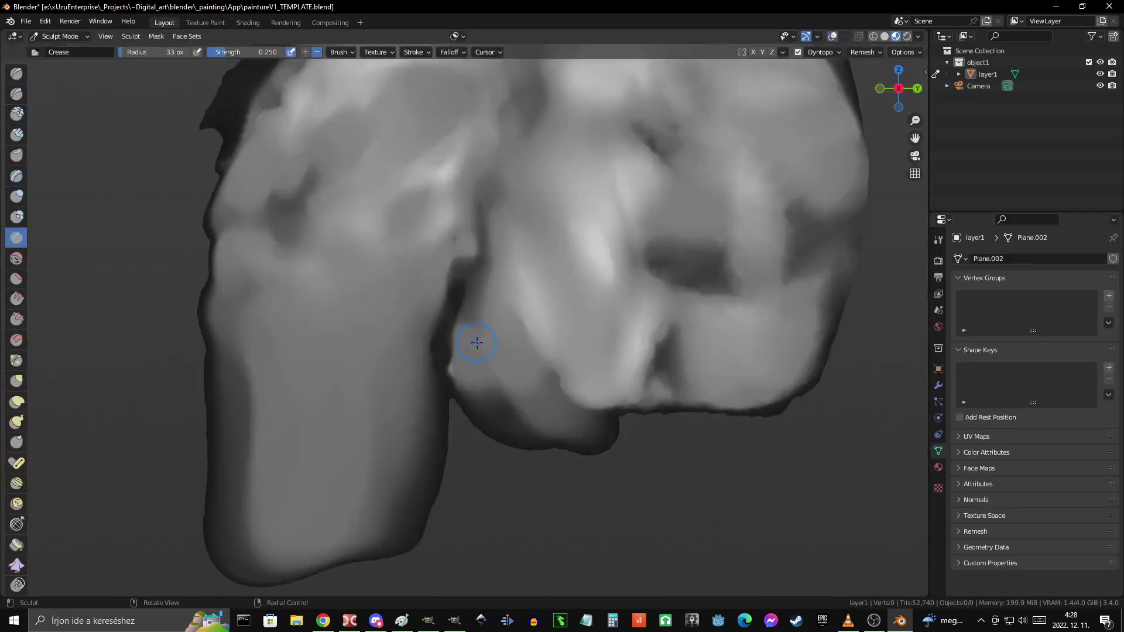
{"action": "scroll", "coordinate": [445, 281], "scroll_direction": "down", "scroll_amount": 3}
{"action": "scroll", "coordinate": [385, 195], "scroll_direction": "up", "scroll_amount": 4}
{"action": "key", "text": "ctrl+Page_Down"}
{"action": "key", "text": "ctrl+Page_Down"}
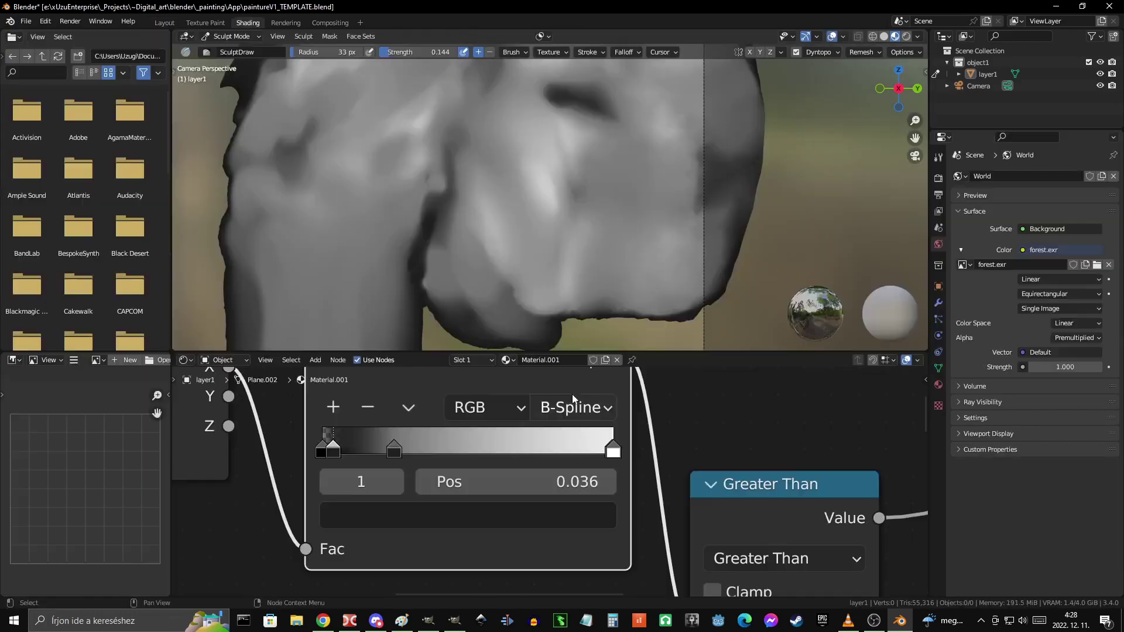
{"action": "left_click", "coordinate": [467, 515]}
{"action": "left_click", "coordinate": [368, 407]}
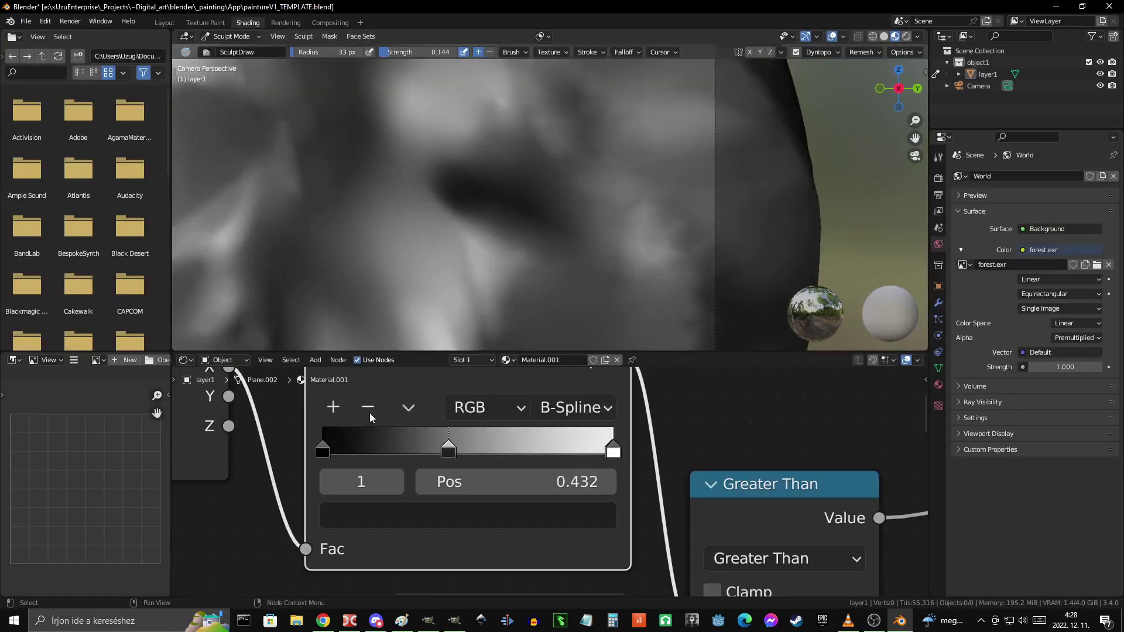
{"action": "left_click", "coordinate": [395, 481]}
{"action": "key", "text": "ctrl+z"}
{"action": "key", "text": "ctrl+z"}
{"action": "left_click_drag", "start_coordinate": [330, 464], "coordinate": [362, 464]}
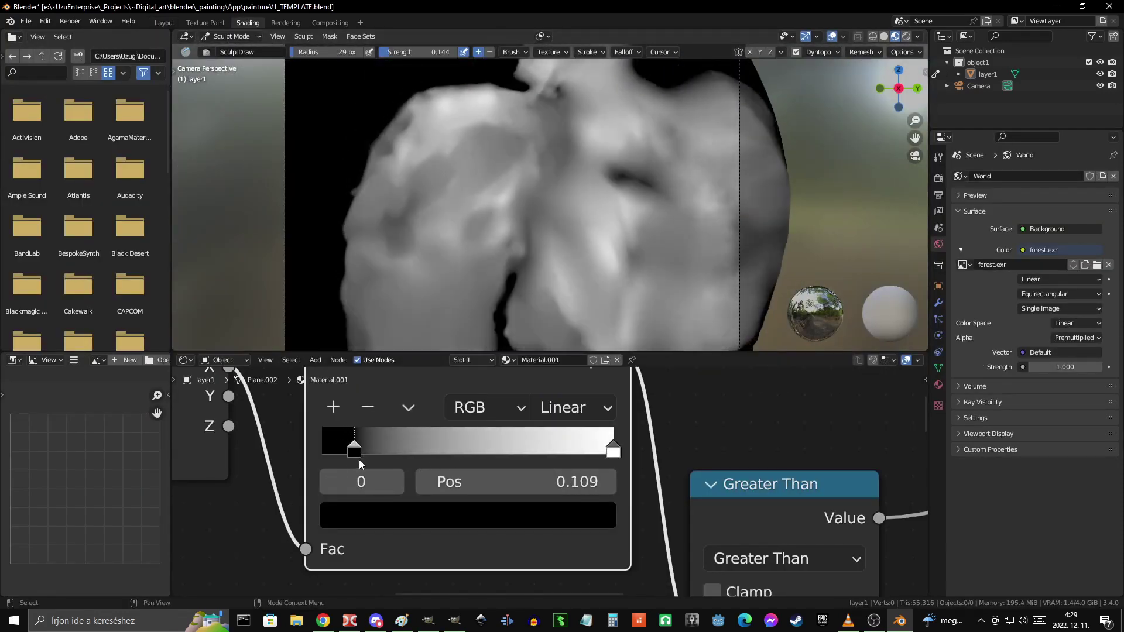
{"action": "key", "text": "ctrl+Page_Up"}
{"action": "key", "text": "ctrl+Page_Up"}
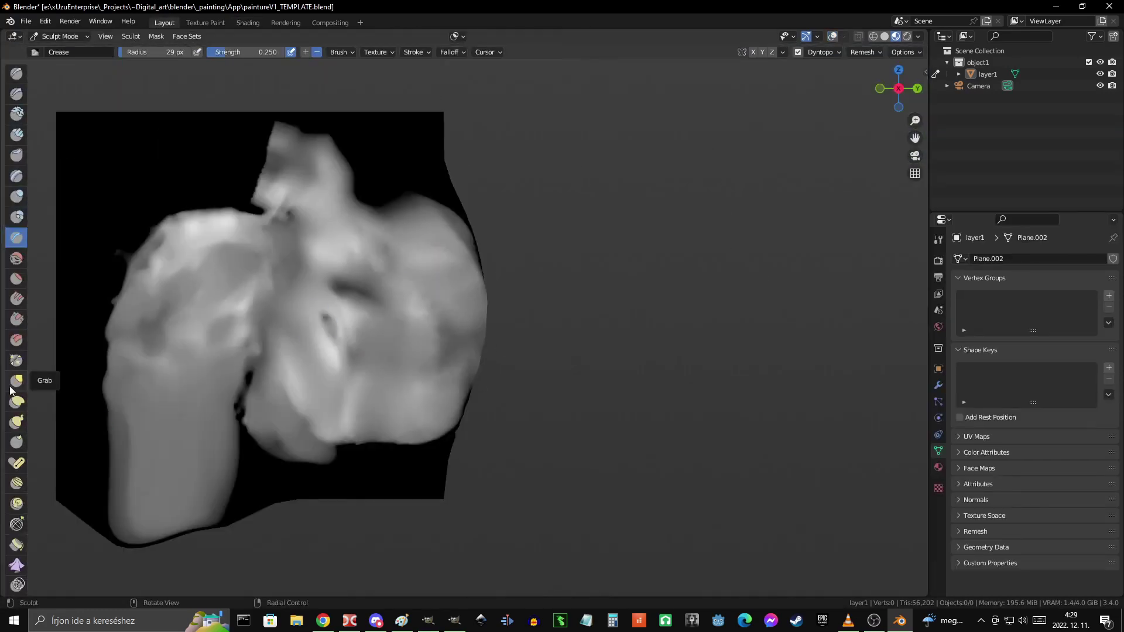
- Frame the lower torso and enlarge the Grab brush radius with F
{"action": "scroll", "coordinate": [489, 217], "scroll_direction": "up", "scroll_amount": 2}
{"action": "middle_click_drag", "start_coordinate": [490, 216], "coordinate": [431, 206]}
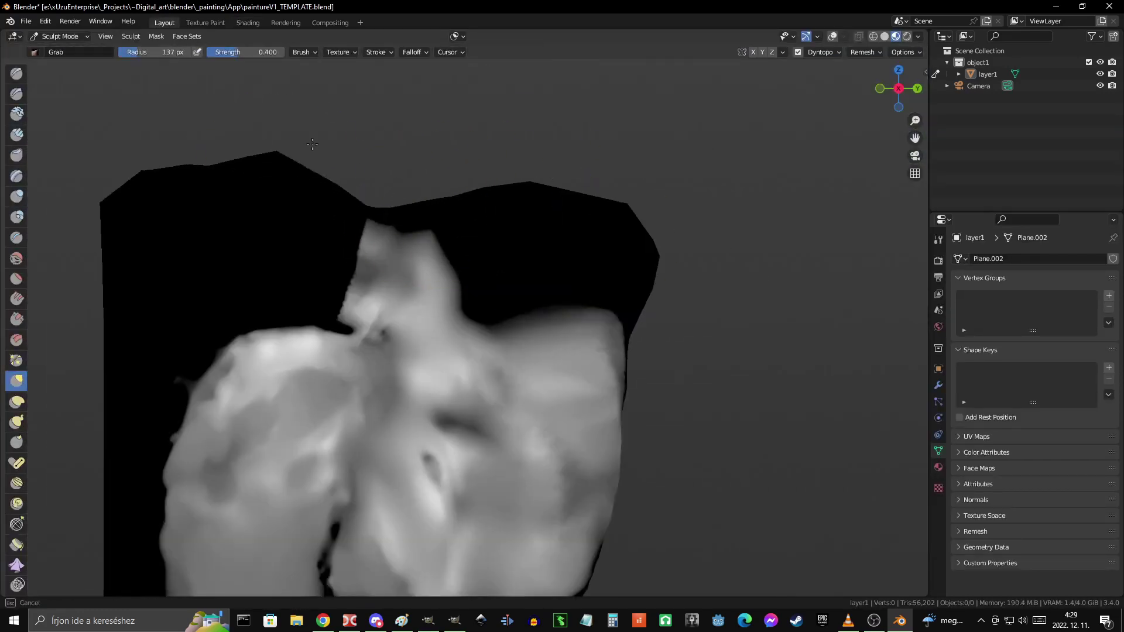
{"action": "middle_click_drag", "start_coordinate": [312, 144], "coordinate": [298, 179]}
{"action": "scroll", "coordinate": [298, 180], "scroll_direction": "down", "scroll_amount": 3}
{"action": "scroll", "coordinate": [310, 401], "scroll_direction": "up", "scroll_amount": 2}
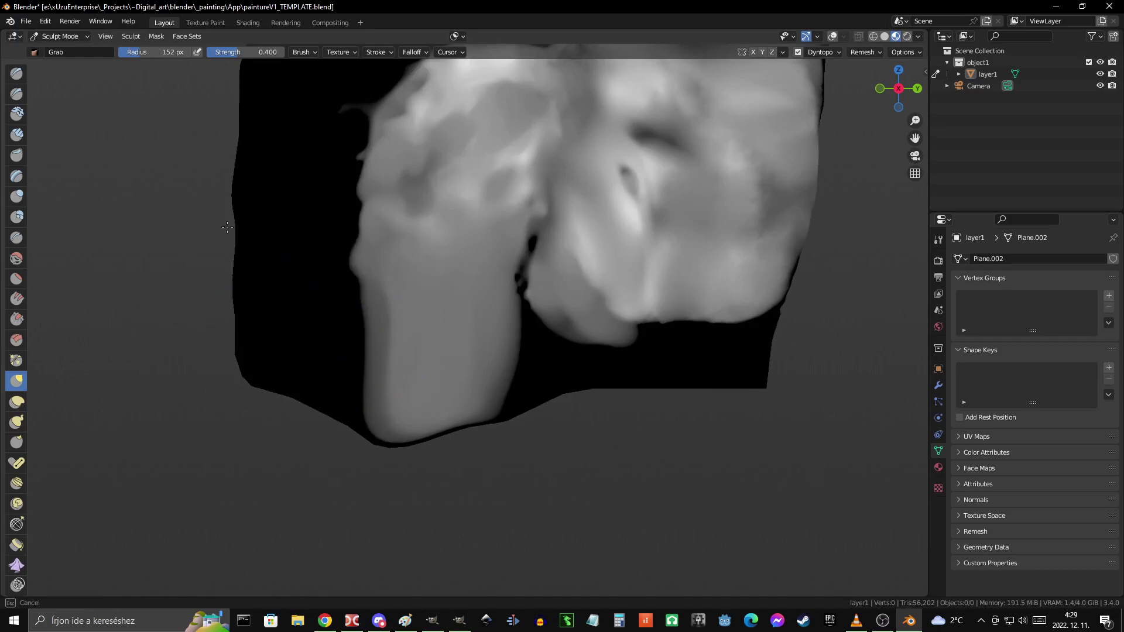
{"action": "middle_click_drag", "start_coordinate": [351, 351], "coordinate": [502, 200], "text": "shift"}
{"action": "key", "text": "f"}
{"action": "scroll", "coordinate": [514, 351], "scroll_direction": "down", "scroll_amount": 2}
{"action": "scroll", "coordinate": [511, 271], "scroll_direction": "up", "scroll_amount": 3}
{"action": "scroll", "coordinate": [462, 331], "scroll_direction": "down", "scroll_amount": 4}
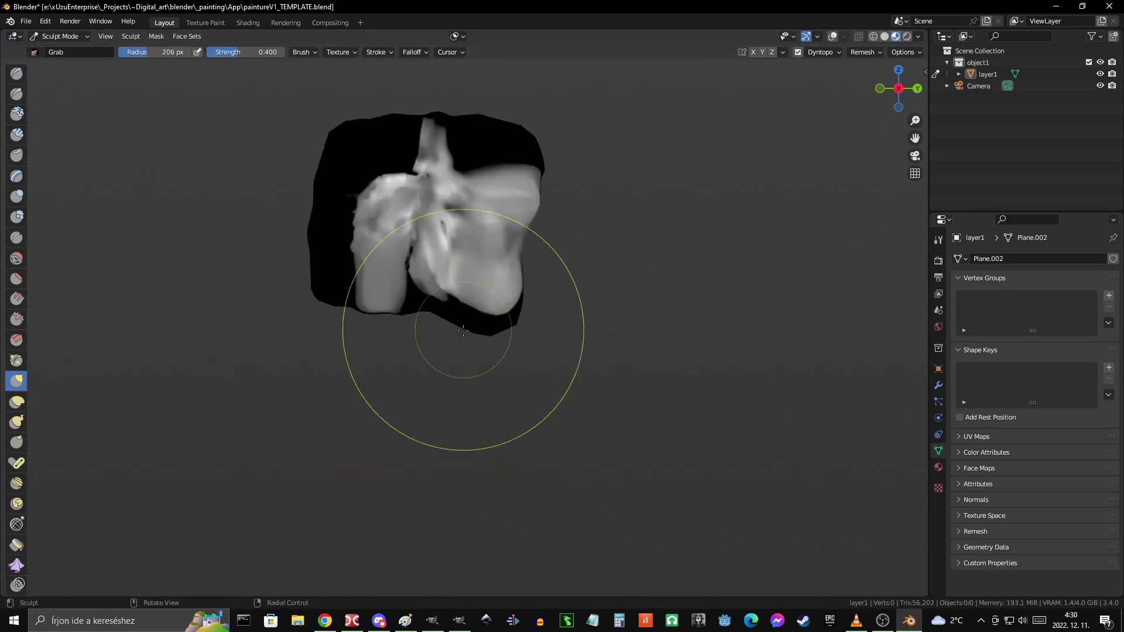
{"action": "scroll", "coordinate": [376, 302], "scroll_direction": "up", "scroll_amount": 3}
{"action": "scroll", "coordinate": [526, 232], "scroll_direction": "up", "scroll_amount": 1}
- Add Clay Strips volume to widen the right side of the torso
{"action": "key", "text": "c"}
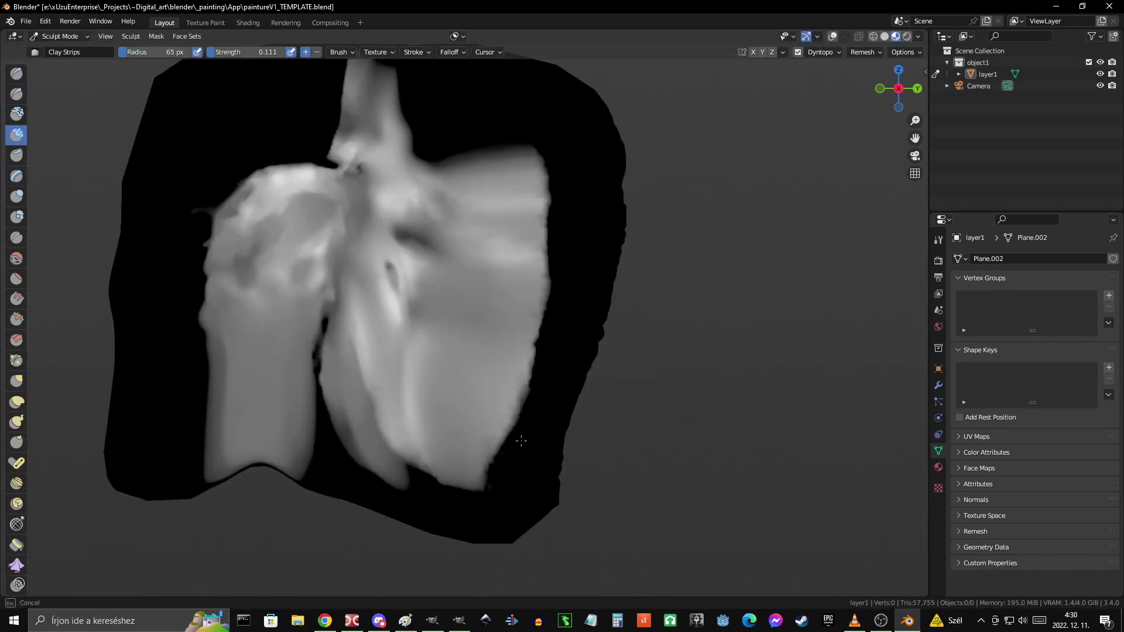
{"action": "middle_click_drag", "start_coordinate": [521, 440], "coordinate": [288, 459], "text": "shift"}
{"action": "scroll", "coordinate": [412, 314], "scroll_direction": "up", "scroll_amount": 3}
{"action": "scroll", "coordinate": [412, 314], "scroll_direction": "down", "scroll_amount": 3}
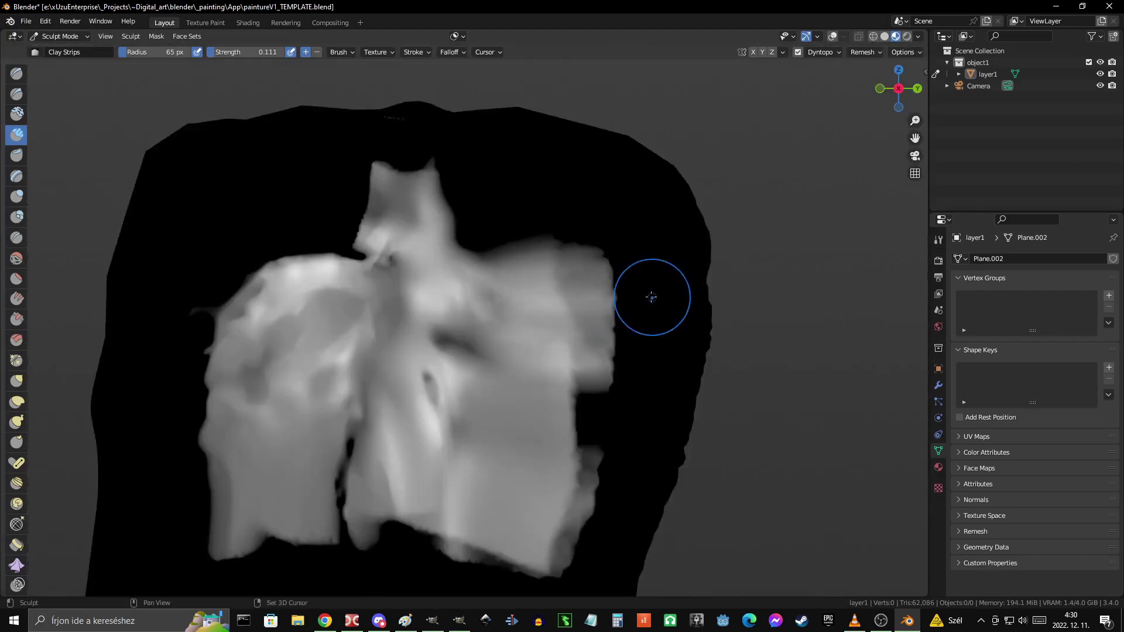
{"action": "middle_click_drag", "start_coordinate": [651, 297], "coordinate": [627, 144], "text": "shift"}
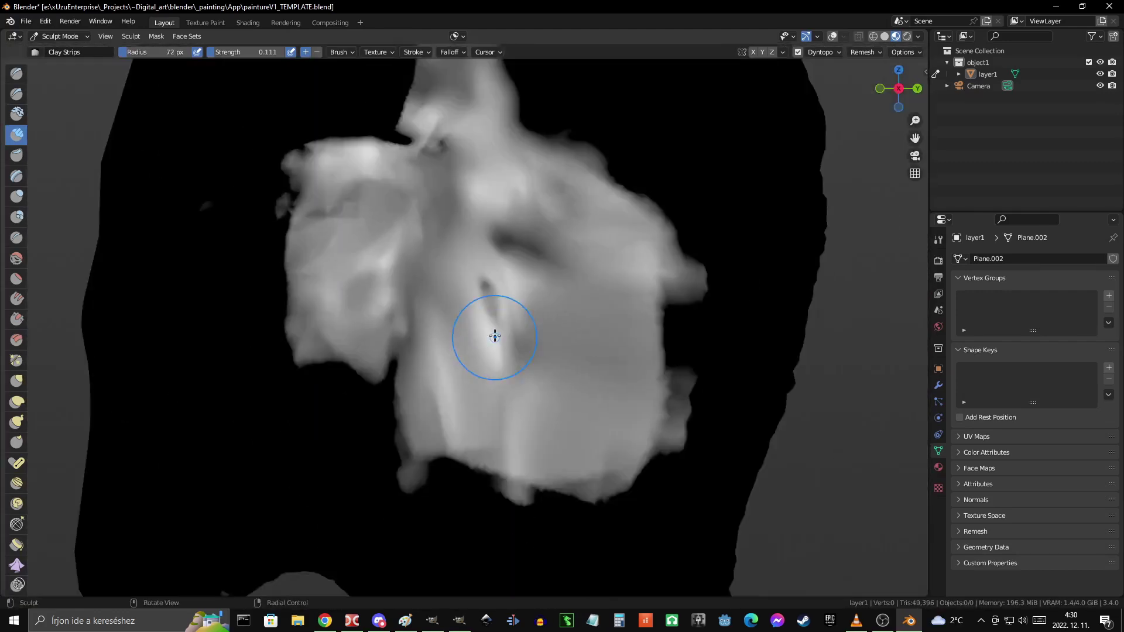
{"action": "scroll", "coordinate": [515, 351], "scroll_direction": "down", "scroll_amount": 1}
- Pull the torso outline into shape with a smaller-radius Grab brush
{"action": "key", "text": "g"}
{"action": "scroll", "coordinate": [489, 364], "scroll_direction": "down", "scroll_amount": 2}
{"action": "middle_click_drag", "start_coordinate": [490, 364], "coordinate": [427, 208], "text": "shift"}
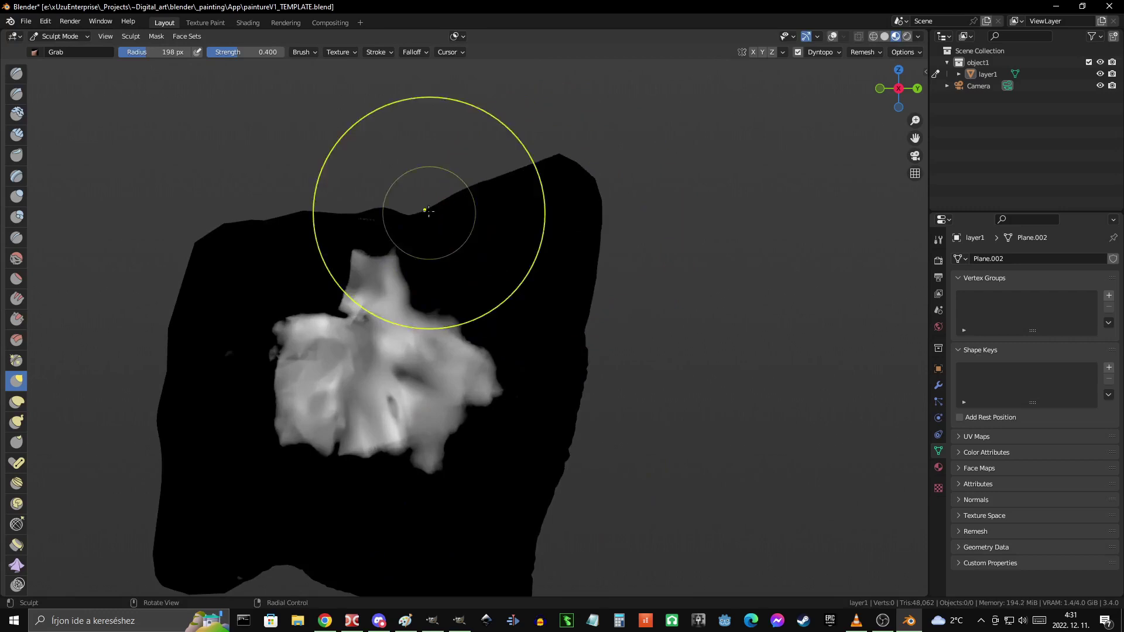
{"action": "scroll", "coordinate": [427, 208], "scroll_direction": "up", "scroll_amount": 5}
{"action": "scroll", "coordinate": [604, 231], "scroll_direction": "down", "scroll_amount": 2}
{"action": "middle_click_drag", "start_coordinate": [603, 231], "coordinate": [554, 296], "text": "shift"}
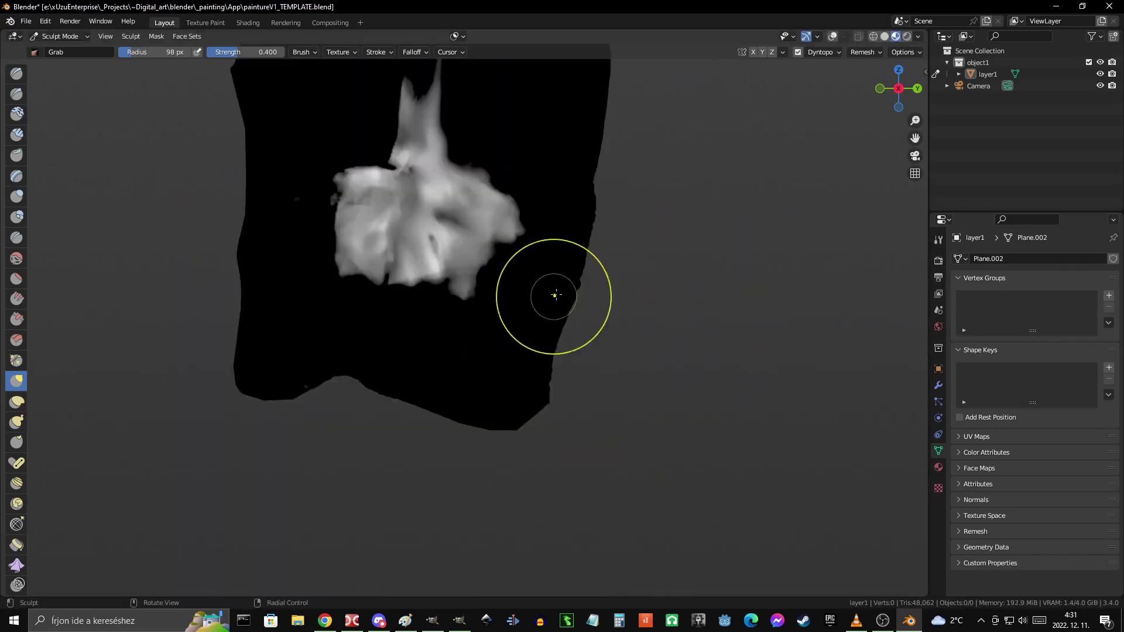
{"action": "middle_click_drag", "start_coordinate": [617, 240], "coordinate": [389, 352], "text": "shift"}
{"action": "scroll", "coordinate": [344, 308], "scroll_direction": "up", "scroll_amount": 3}
{"action": "mouse_move", "coordinate": [635, 318]}
{"action": "middle_mouse_down", "text": "shift"}
{"action": "mouse_move", "coordinate": [525, 440]}
{"action": "mouse_move", "coordinate": [439, 352]}
{"action": "middle_mouse_up", "text": "shift"}
{"action": "scroll", "coordinate": [464, 452], "scroll_direction": "up", "scroll_amount": 1}
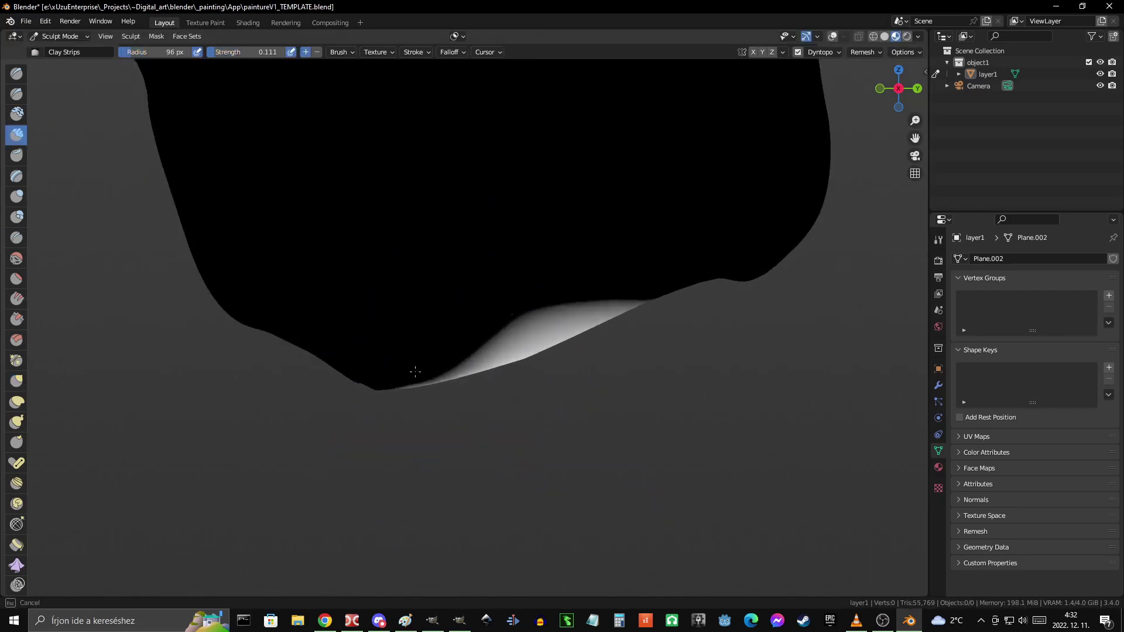
{"action": "mouse_move", "coordinate": [568, 254]}
{"action": "middle_mouse_down"}
{"action": "mouse_move", "coordinate": [243, 275]}
{"action": "mouse_move", "coordinate": [446, 326]}
{"action": "mouse_move", "coordinate": [358, 172]}
{"action": "middle_mouse_up"}
- Lower brush strength to 0.029 and pinch the central fold into a sharper crease
{"action": "mouse_move", "coordinate": [384, 232]}
{"action": "middle_mouse_down"}
{"action": "mouse_move", "coordinate": [332, 209]}
{"action": "mouse_move", "coordinate": [546, 284]}
{"action": "mouse_move", "coordinate": [448, 295]}
{"action": "mouse_move", "coordinate": [18, 234]}
{"action": "middle_mouse_up"}
{"action": "left_click", "coordinate": [414, 238]}
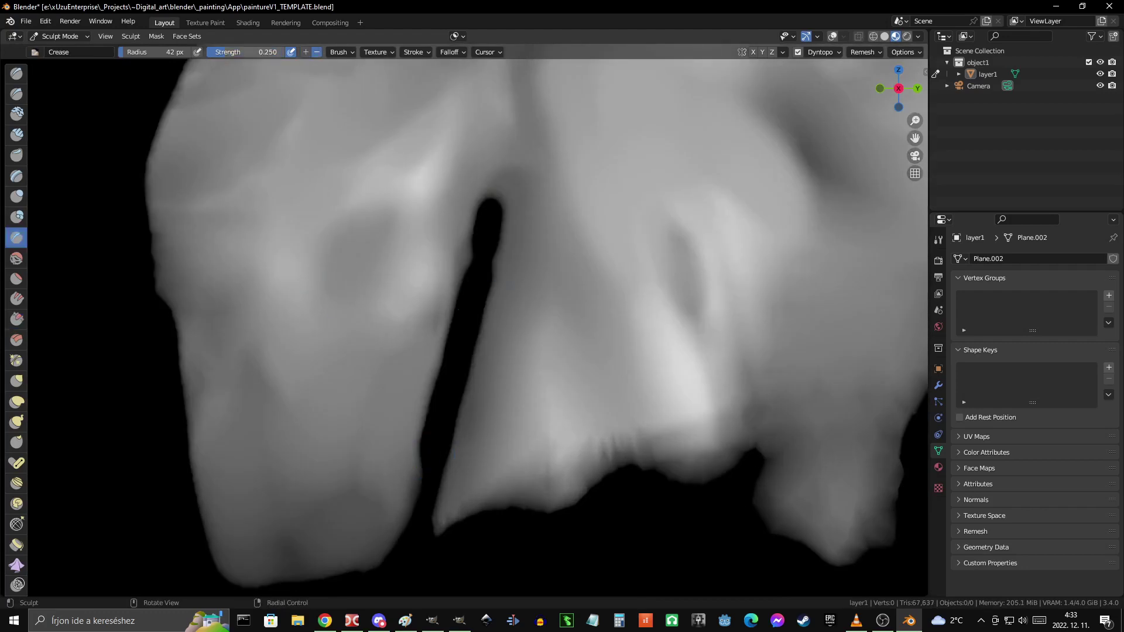
{"action": "mouse_move", "coordinate": [425, 480]}
{"action": "middle_mouse_down"}
{"action": "mouse_move", "coordinate": [466, 243]}
{"action": "mouse_move", "coordinate": [524, 404]}
{"action": "mouse_move", "coordinate": [577, 333]}
{"action": "mouse_move", "coordinate": [16, 137]}
{"action": "middle_mouse_up"}
{"action": "left_click", "coordinate": [456, 300]}
{"action": "scroll", "coordinate": [456, 300], "scroll_direction": "up", "scroll_amount": 2}
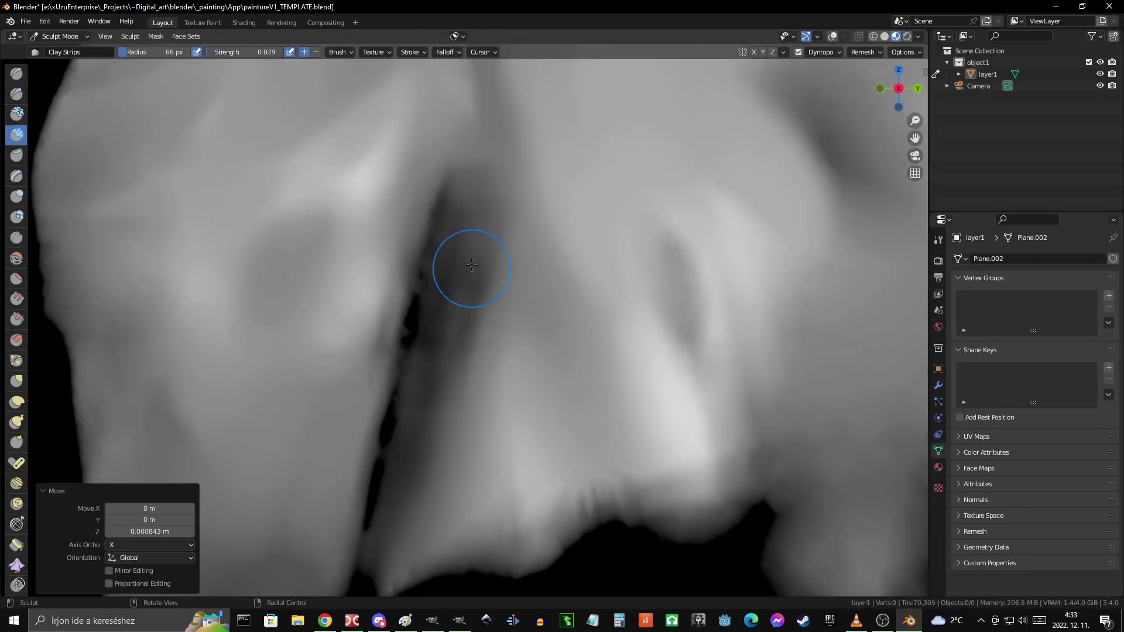
{"action": "mouse_move", "coordinate": [472, 265]}
{"action": "middle_mouse_down"}
{"action": "mouse_move", "coordinate": [445, 223]}
{"action": "mouse_move", "coordinate": [484, 231]}
{"action": "mouse_move", "coordinate": [439, 233]}
{"action": "middle_mouse_up"}
{"action": "key", "text": "p"}
{"action": "scroll", "coordinate": [565, 302], "scroll_direction": "down", "scroll_amount": 3}
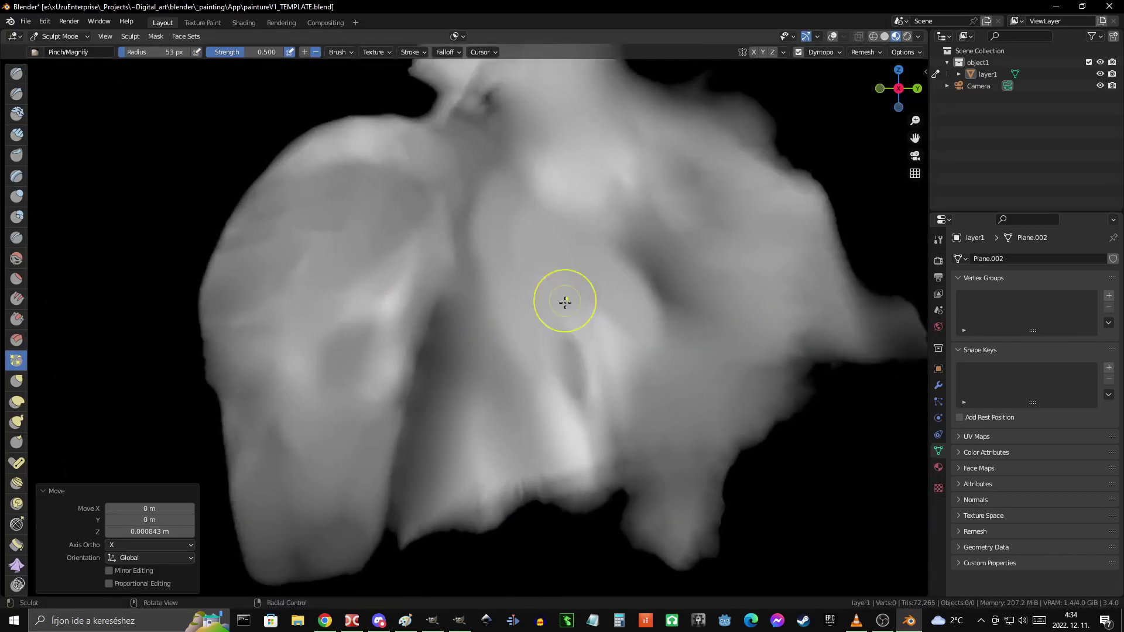
{"action": "scroll", "coordinate": [564, 303], "scroll_direction": "down", "scroll_amount": 3}
{"action": "scroll", "coordinate": [509, 163], "scroll_direction": "up", "scroll_amount": 3}
- Add a Clay Strips lump beside the top of the neck
{"action": "scroll", "coordinate": [557, 258], "scroll_direction": "down", "scroll_amount": 4}
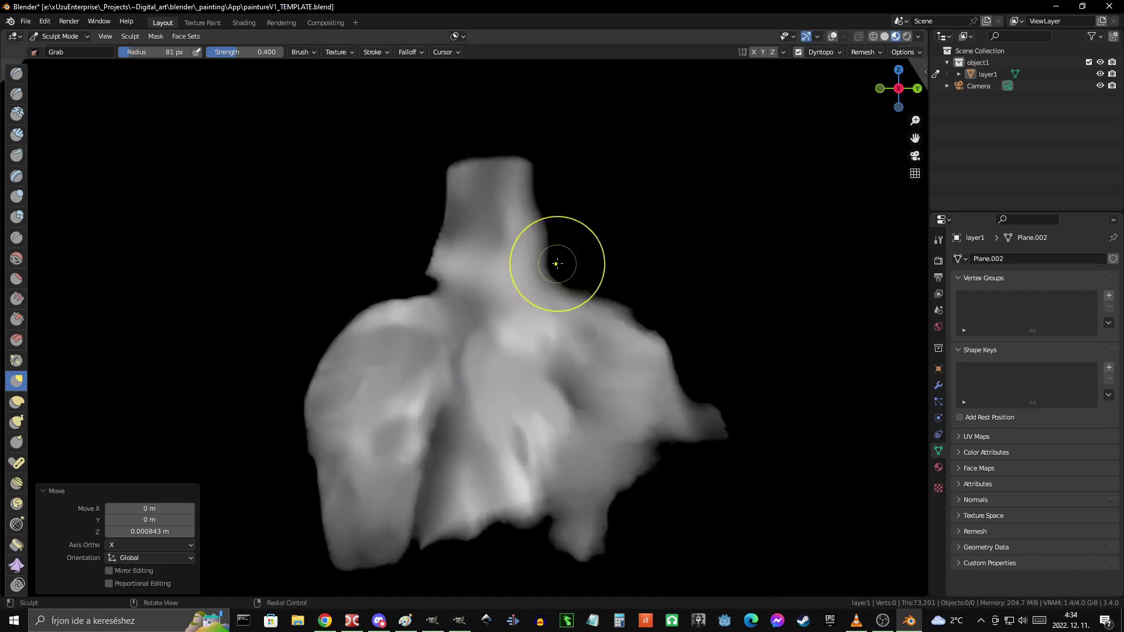
{"action": "scroll", "coordinate": [460, 218], "scroll_direction": "up", "scroll_amount": 5}
{"action": "scroll", "coordinate": [419, 302], "scroll_direction": "down", "scroll_amount": 3}
{"action": "scroll", "coordinate": [419, 302], "scroll_direction": "up", "scroll_amount": 1}
{"action": "left_click", "coordinate": [18, 135]}
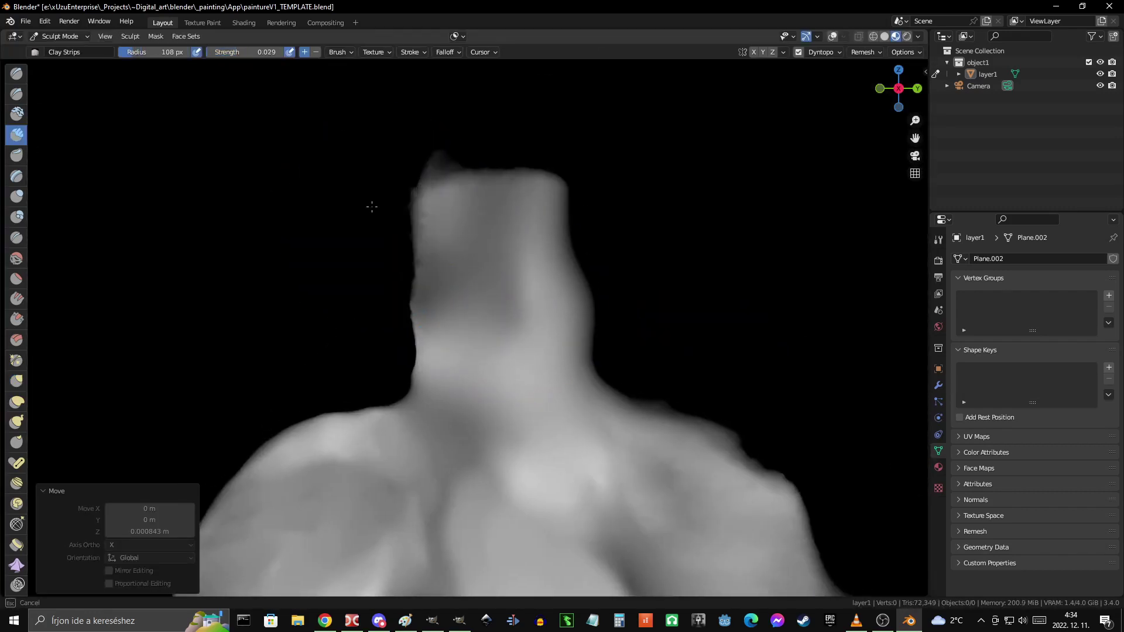
{"action": "left_click_drag", "start_coordinate": [372, 207], "coordinate": [419, 169]}
{"action": "scroll", "coordinate": [486, 276], "scroll_direction": "down", "scroll_amount": 2}
{"action": "scroll", "coordinate": [487, 247], "scroll_direction": "down", "scroll_amount": 2}
{"action": "scroll", "coordinate": [438, 238], "scroll_direction": "up", "scroll_amount": 2}
{"action": "key", "text": "x"}
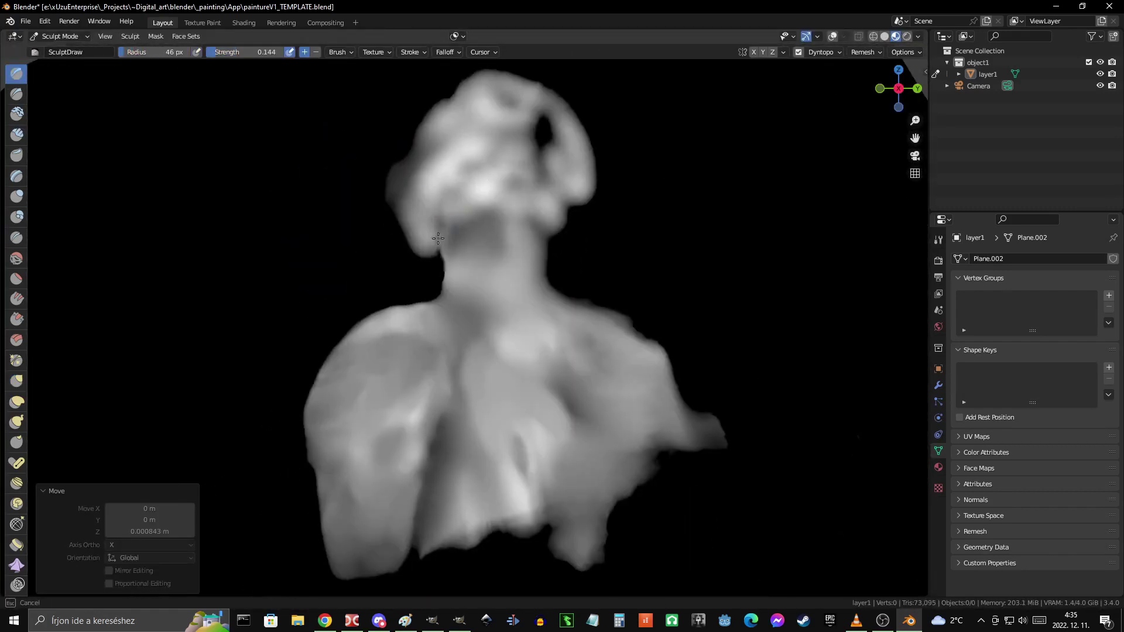
{"action": "scroll", "coordinate": [527, 275], "scroll_direction": "up", "scroll_amount": 3}
{"action": "key", "text": "c"}
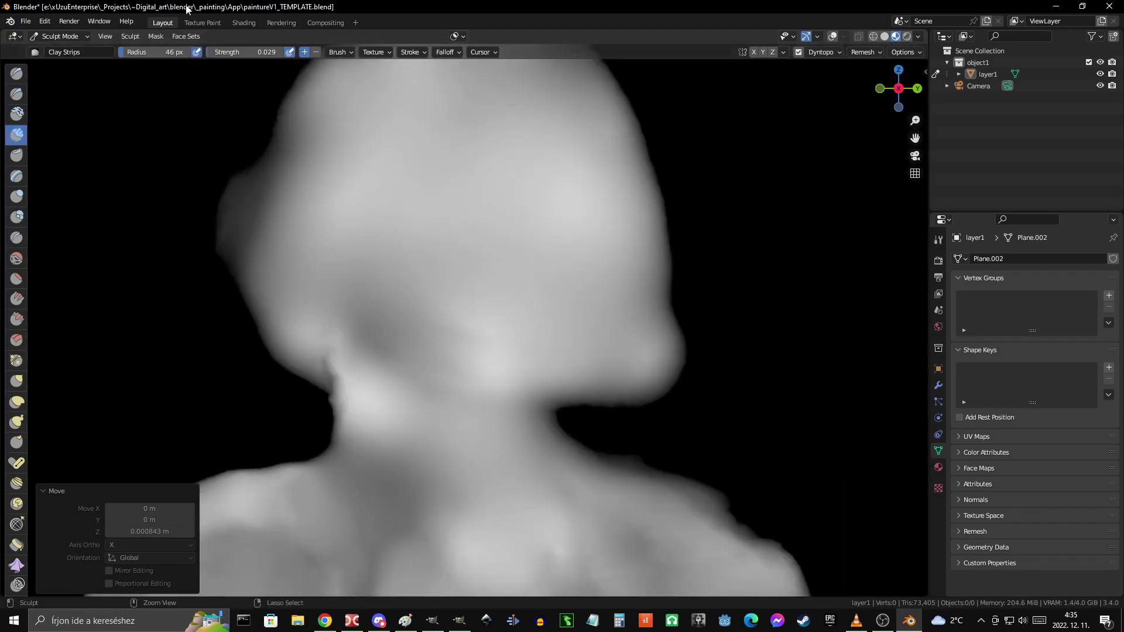
- Frame the neck, shoulders and torso up close and resize the brush radius
{"action": "middle_click_drag", "start_coordinate": [530, 352], "coordinate": [421, 236], "text": "shift"}
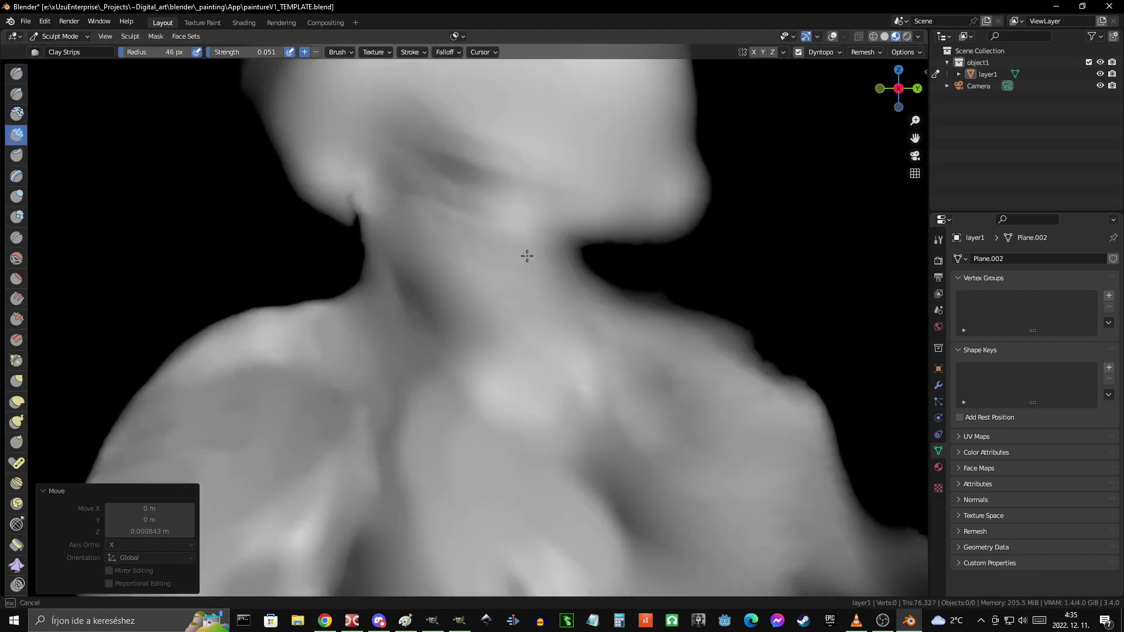
{"action": "scroll", "coordinate": [637, 371], "scroll_direction": "down", "scroll_amount": 5}
{"action": "scroll", "coordinate": [637, 371], "scroll_direction": "up", "scroll_amount": 4}
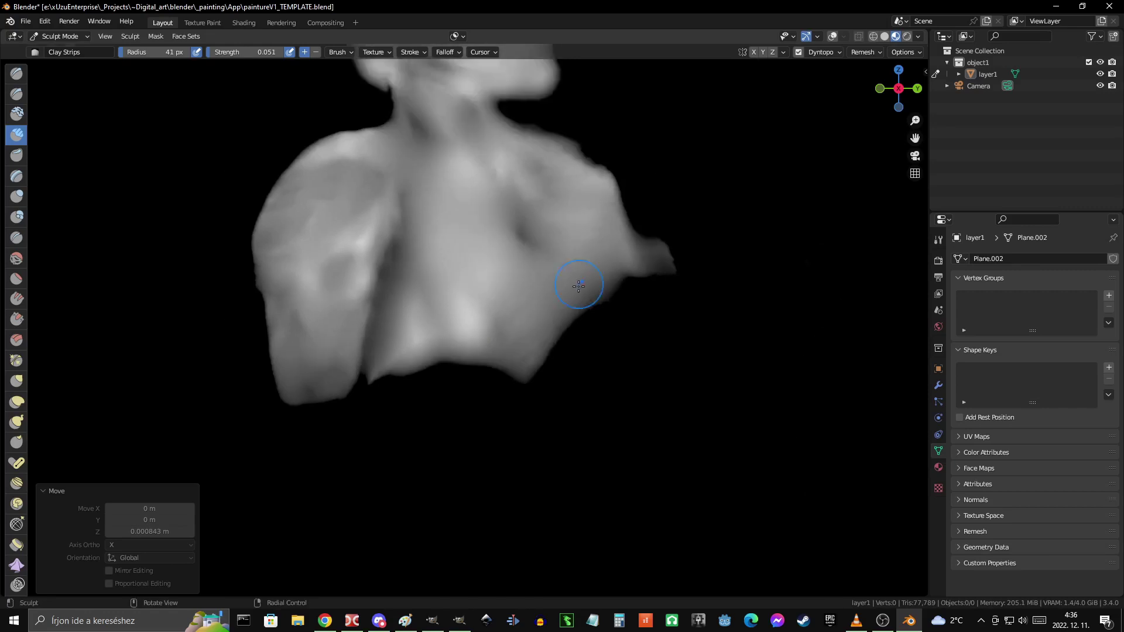
{"action": "middle_click_drag", "start_coordinate": [579, 285], "coordinate": [462, 207], "text": "ctrl"}
{"action": "middle_click_drag", "start_coordinate": [610, 252], "coordinate": [464, 326], "text": "ctrl"}
{"action": "scroll", "coordinate": [351, 195], "scroll_direction": "up", "scroll_amount": 2}
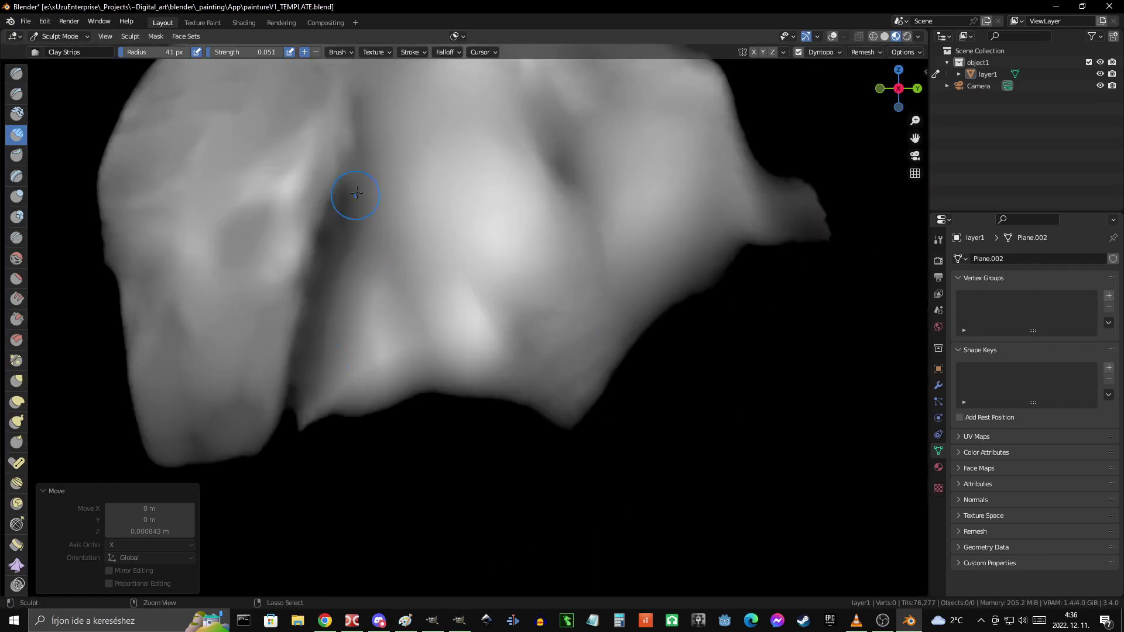
{"action": "scroll", "coordinate": [439, 284], "scroll_direction": "down", "scroll_amount": 5}
{"action": "scroll", "coordinate": [425, 265], "scroll_direction": "up", "scroll_amount": 4}
{"action": "scroll", "coordinate": [617, 326], "scroll_direction": "down", "scroll_amount": 5}
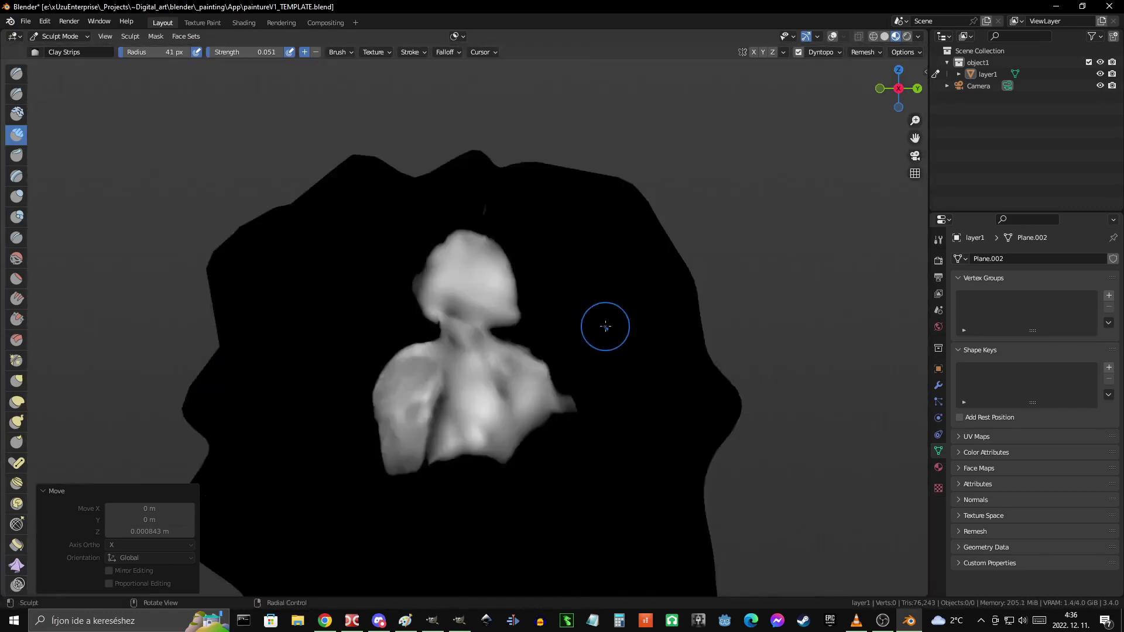
{"action": "scroll", "coordinate": [453, 236], "scroll_direction": "up", "scroll_amount": 5}
{"action": "scroll", "coordinate": [429, 315], "scroll_direction": "down", "scroll_amount": 3}
{"action": "scroll", "coordinate": [445, 290], "scroll_direction": "down", "scroll_amount": 1}
{"action": "key", "text": "f"}
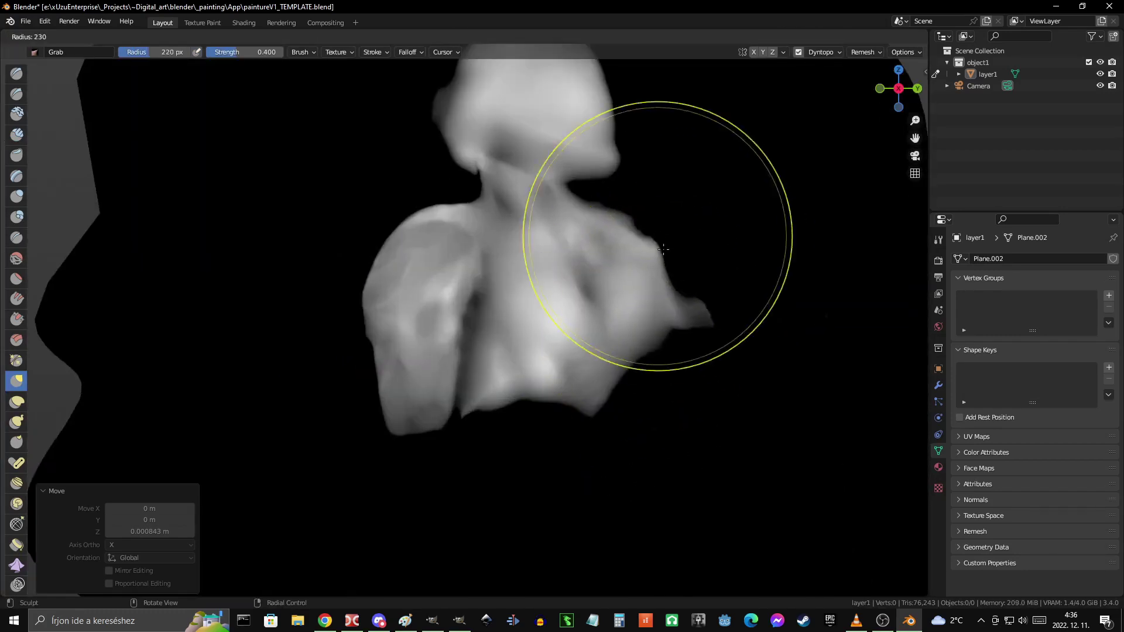
{"action": "scroll", "coordinate": [402, 251], "scroll_direction": "up", "scroll_amount": 1}
{"action": "scroll", "coordinate": [465, 278], "scroll_direction": "up", "scroll_amount": 2}
{"action": "scroll", "coordinate": [489, 198], "scroll_direction": "up", "scroll_amount": 4}
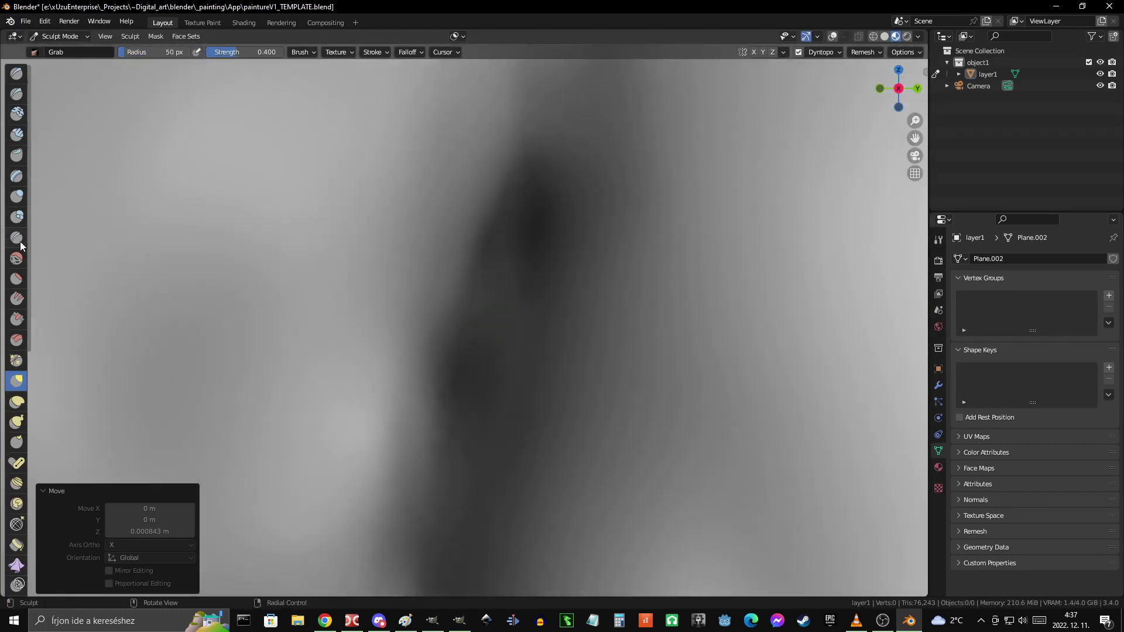
- Carve a crease line down the centre of the chest with the Crease brush
{"action": "key", "text": "shift+c"}
{"action": "scroll", "coordinate": [489, 197], "scroll_direction": "down", "scroll_amount": 3}
{"action": "scroll", "coordinate": [485, 359], "scroll_direction": "up", "scroll_amount": 3}
{"action": "left_click_drag", "start_coordinate": [497, 252], "coordinate": [462, 503]}
{"action": "scroll", "coordinate": [470, 472], "scroll_direction": "down", "scroll_amount": 1}
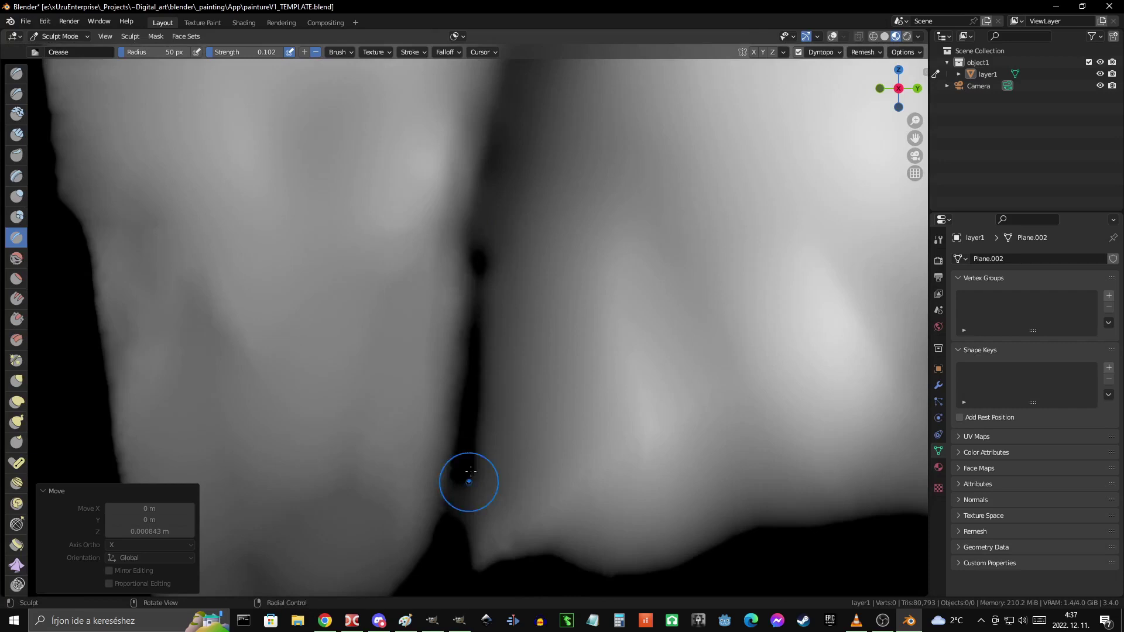
{"action": "scroll", "coordinate": [504, 152], "scroll_direction": "down", "scroll_amount": 1}
- Reshape the shoulders and torso with Grab, orbiting slightly around the torso
{"action": "key", "text": "g"}
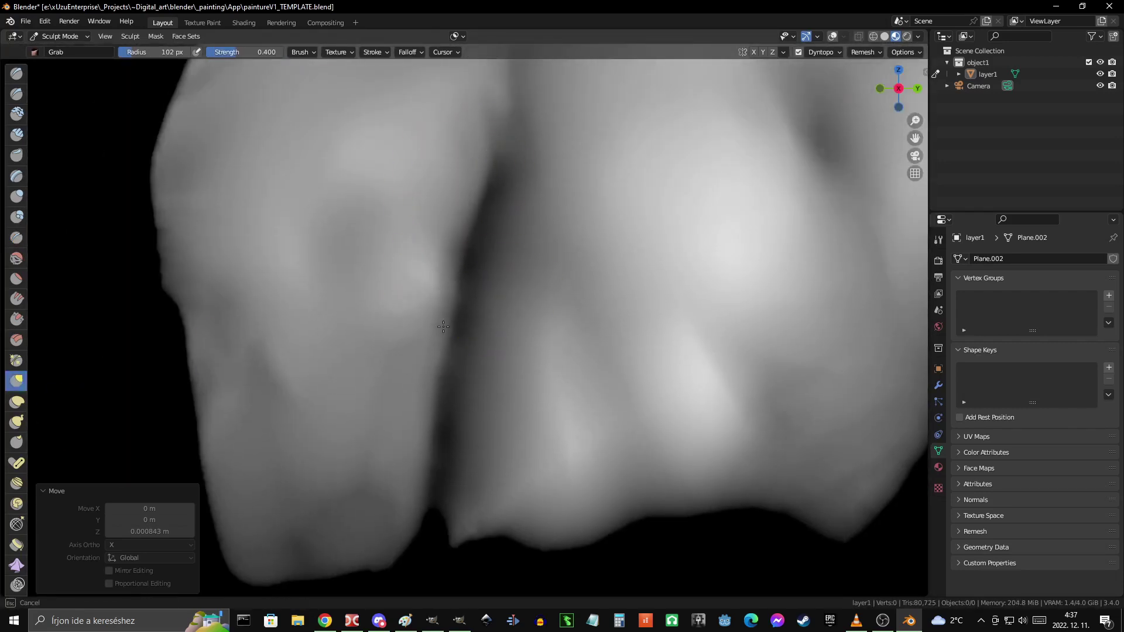
{"action": "scroll", "coordinate": [443, 327], "scroll_direction": "down", "scroll_amount": 2}
{"action": "scroll", "coordinate": [443, 327], "scroll_direction": "down", "scroll_amount": 2}
{"action": "mouse_move", "coordinate": [421, 324]}
{"action": "middle_mouse_down"}
{"action": "mouse_move", "coordinate": [385, 322]}
{"action": "mouse_move", "coordinate": [348, 249]}
{"action": "middle_mouse_up"}
{"action": "key", "text": "c"}
{"action": "scroll", "coordinate": [634, 296], "scroll_direction": "down", "scroll_amount": 5}
{"action": "scroll", "coordinate": [389, 246], "scroll_direction": "up", "scroll_amount": 5}
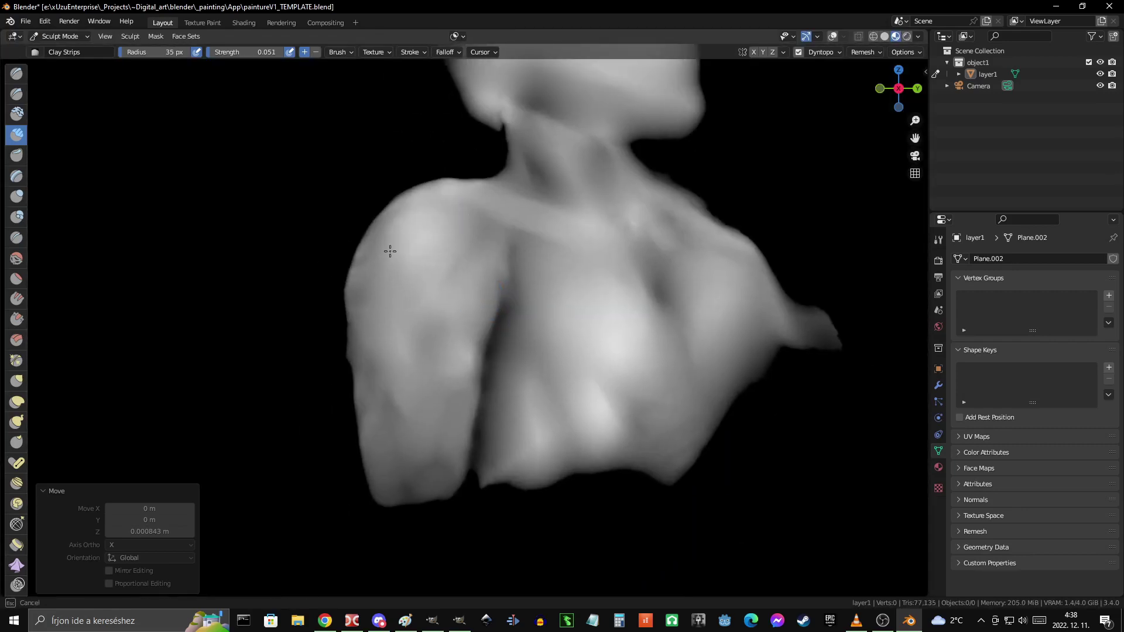
{"action": "scroll", "coordinate": [454, 351], "scroll_direction": "up", "scroll_amount": 1}
{"action": "scroll", "coordinate": [450, 271], "scroll_direction": "down", "scroll_amount": 5}
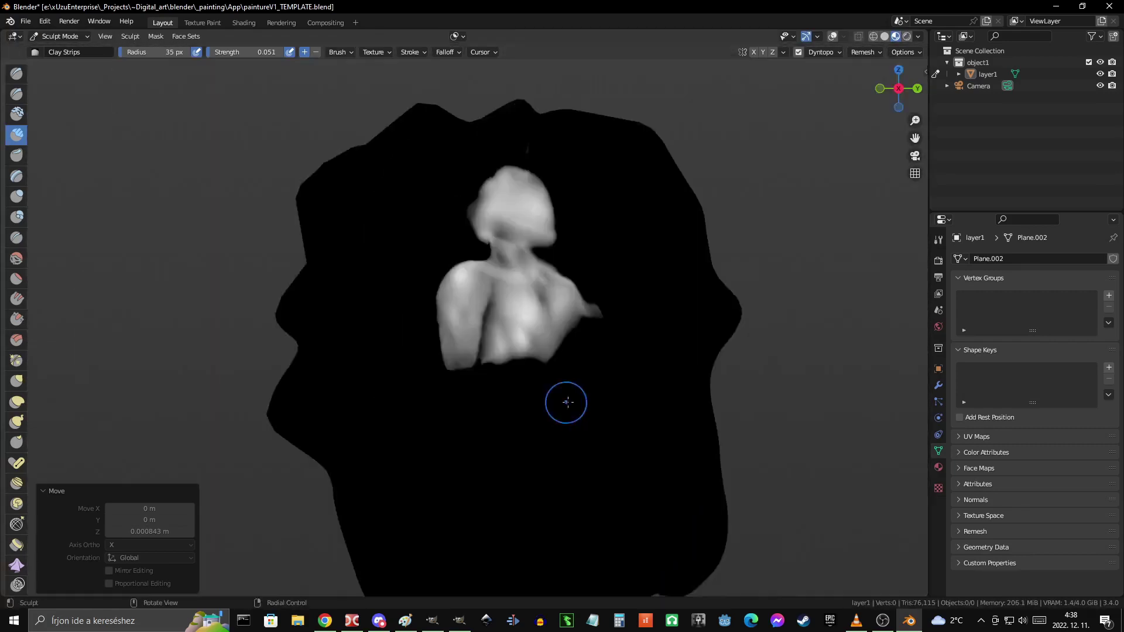
{"action": "scroll", "coordinate": [557, 359], "scroll_direction": "up", "scroll_amount": 1}
{"action": "scroll", "coordinate": [556, 363], "scroll_direction": "up", "scroll_amount": 3}
{"action": "scroll", "coordinate": [425, 410], "scroll_direction": "down", "scroll_amount": 3}
- Stroke Clay Strips below the bust and at its lower-left for the dress
{"action": "left_click_drag", "start_coordinate": [425, 410], "coordinate": [472, 360]}
{"action": "middle_click_drag", "start_coordinate": [473, 360], "coordinate": [472, 360], "text": "shift"}
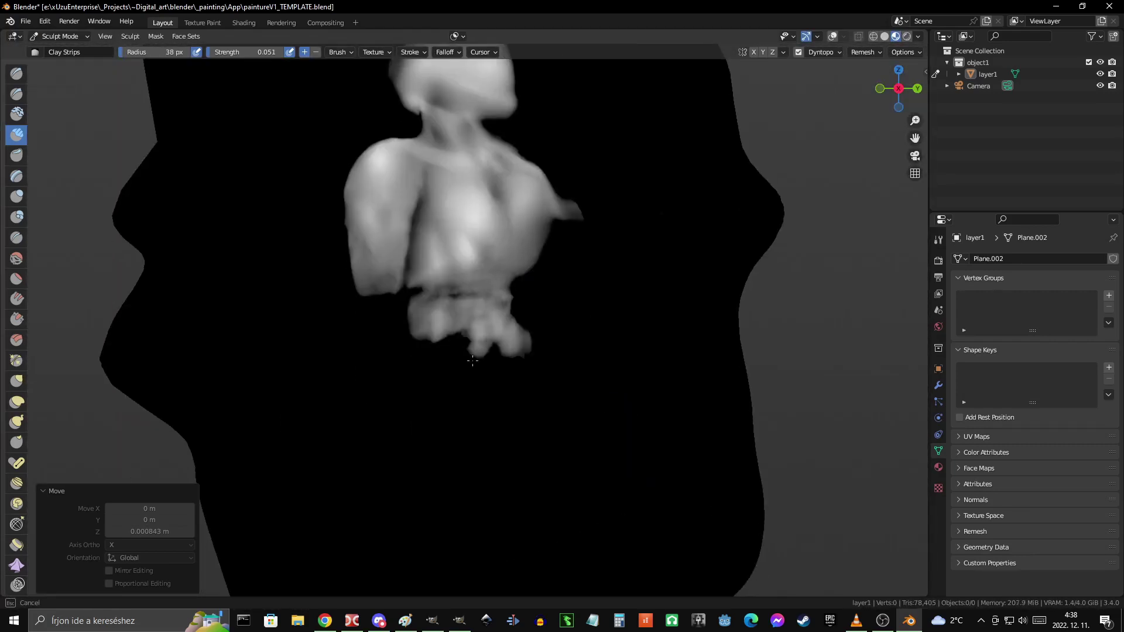
{"action": "left_click_drag", "start_coordinate": [432, 394], "coordinate": [390, 381]}
{"action": "scroll", "coordinate": [501, 350], "scroll_direction": "up", "scroll_amount": 2}
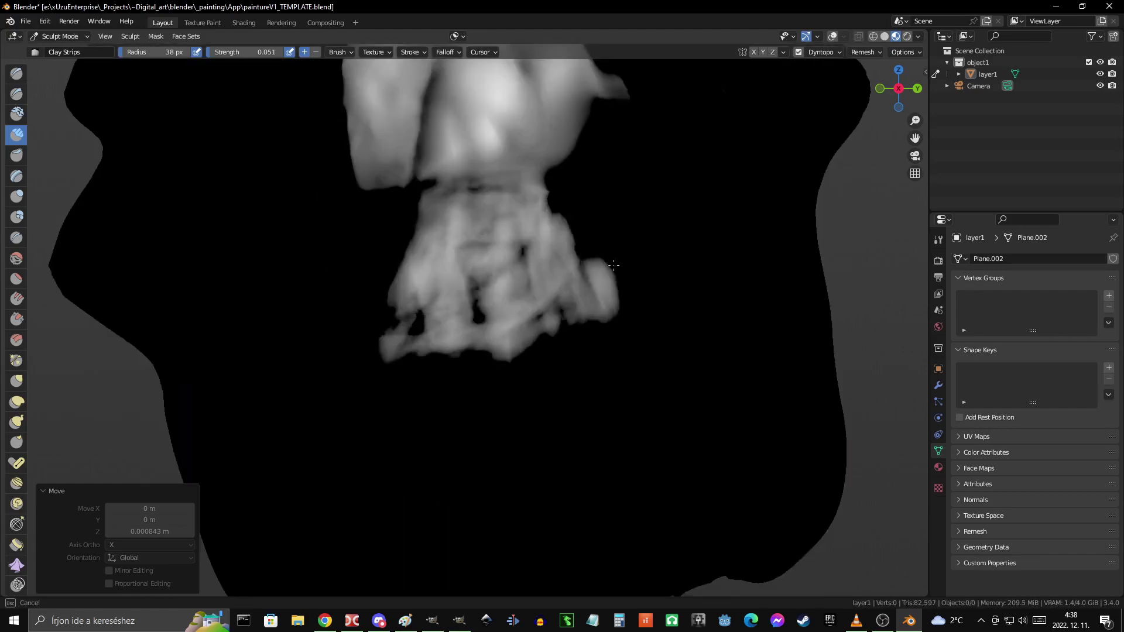
{"action": "scroll", "coordinate": [556, 288], "scroll_direction": "down", "scroll_amount": 5}
{"action": "scroll", "coordinate": [557, 289], "scroll_direction": "up", "scroll_amount": 4}
{"action": "scroll", "coordinate": [572, 301], "scroll_direction": "down", "scroll_amount": 3}
- Build up the skirt below the torso and sculpt the crease at the waist
{"action": "left_click_drag", "start_coordinate": [572, 301], "coordinate": [430, 334]}
{"action": "scroll", "coordinate": [430, 334], "scroll_direction": "up", "scroll_amount": 2}
{"action": "scroll", "coordinate": [539, 333], "scroll_direction": "down", "scroll_amount": 3}
{"action": "scroll", "coordinate": [487, 276], "scroll_direction": "up", "scroll_amount": 5}
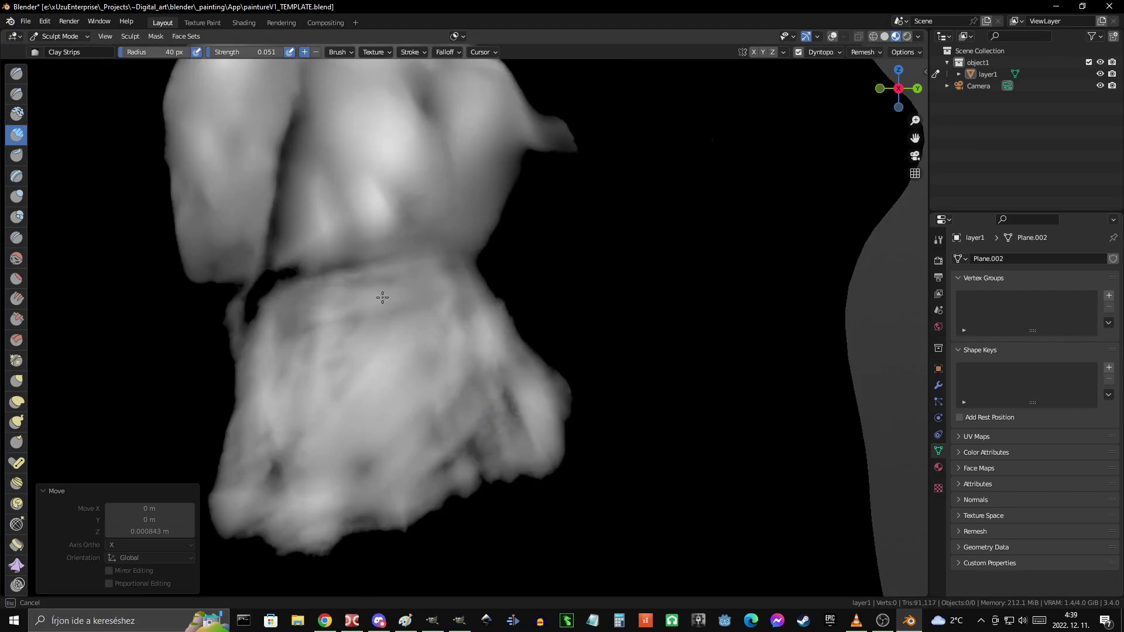
{"action": "left_click_drag", "start_coordinate": [382, 297], "coordinate": [287, 305]}
{"action": "scroll", "coordinate": [286, 305], "scroll_direction": "down", "scroll_amount": 5}
{"action": "scroll", "coordinate": [731, 272], "scroll_direction": "up", "scroll_amount": 6}
{"action": "scroll", "coordinate": [368, 293], "scroll_direction": "down", "scroll_amount": 2}
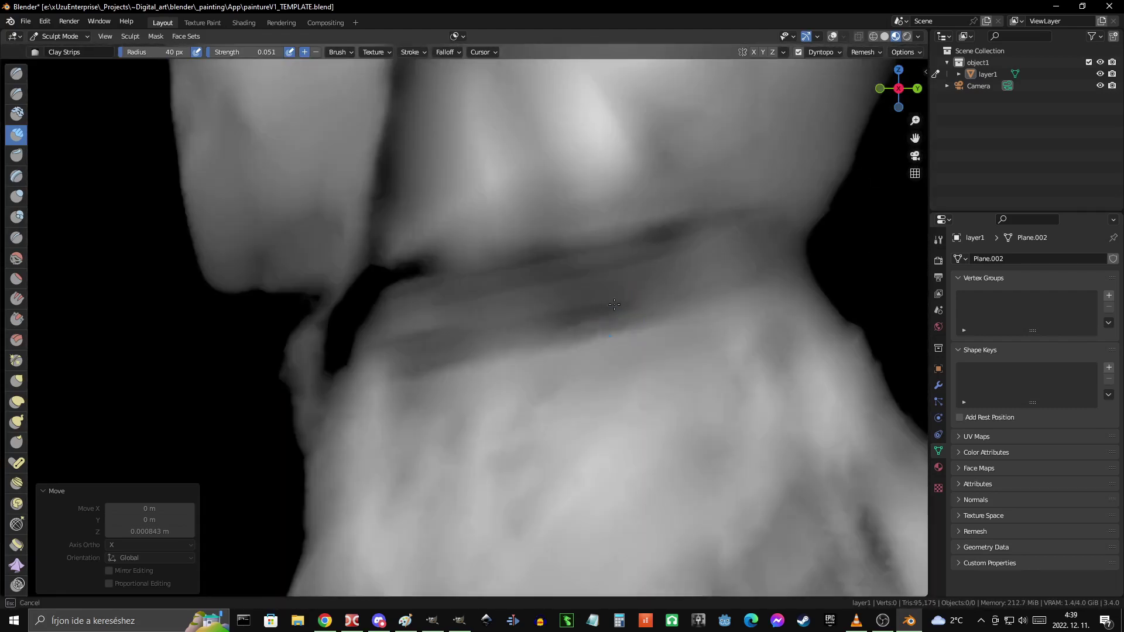
- Flatten the waist peaks with the Scrape/Peaks brush to form the sash band
{"action": "key", "text": "shift+t"}
{"action": "scroll", "coordinate": [510, 394], "scroll_direction": "down", "scroll_amount": 5}
{"action": "scroll", "coordinate": [515, 363], "scroll_direction": "up", "scroll_amount": 4}
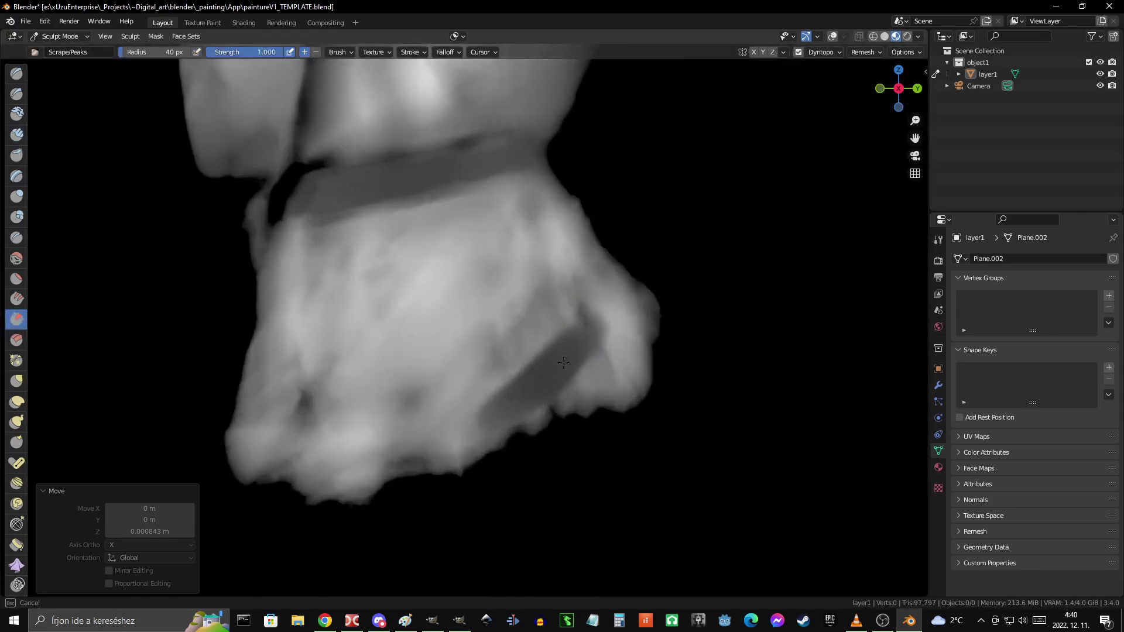
{"action": "scroll", "coordinate": [534, 319], "scroll_direction": "down", "scroll_amount": 4}
{"action": "scroll", "coordinate": [518, 404], "scroll_direction": "up", "scroll_amount": 6}
- Pull the skirt into a flared, swept silhouette with the Grab brush
{"action": "key", "text": "g"}
{"action": "scroll", "coordinate": [448, 263], "scroll_direction": "up", "scroll_amount": 2}
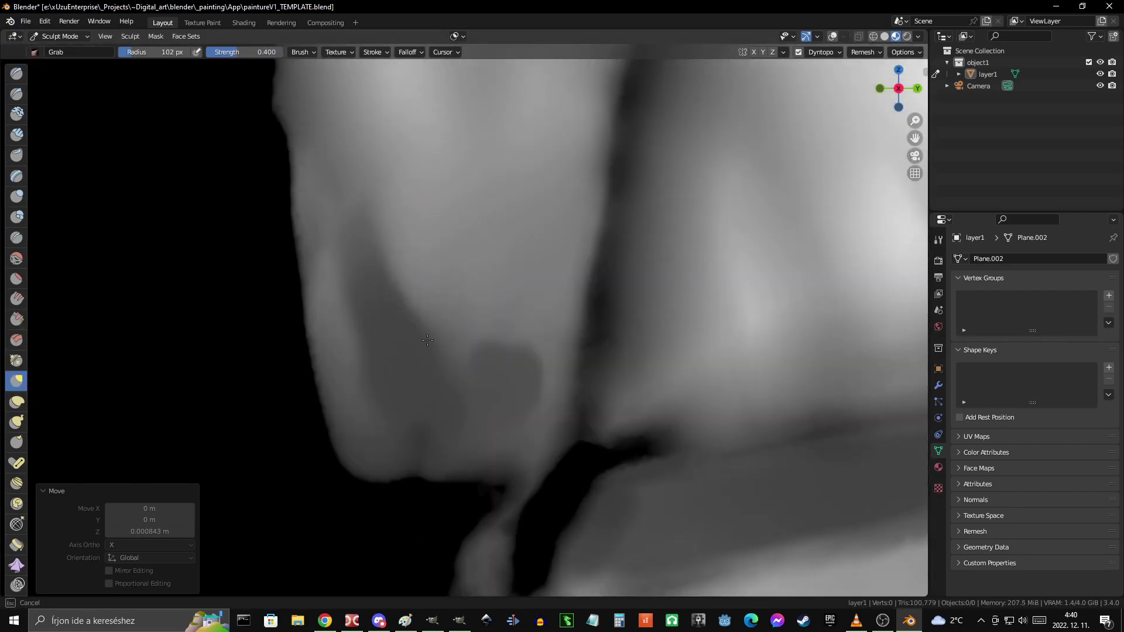
{"action": "scroll", "coordinate": [647, 243], "scroll_direction": "down", "scroll_amount": 5}
{"action": "scroll", "coordinate": [592, 334], "scroll_direction": "up", "scroll_amount": 2}
{"action": "scroll", "coordinate": [477, 261], "scroll_direction": "down", "scroll_amount": 4}
{"action": "scroll", "coordinate": [400, 446], "scroll_direction": "down", "scroll_amount": 2}
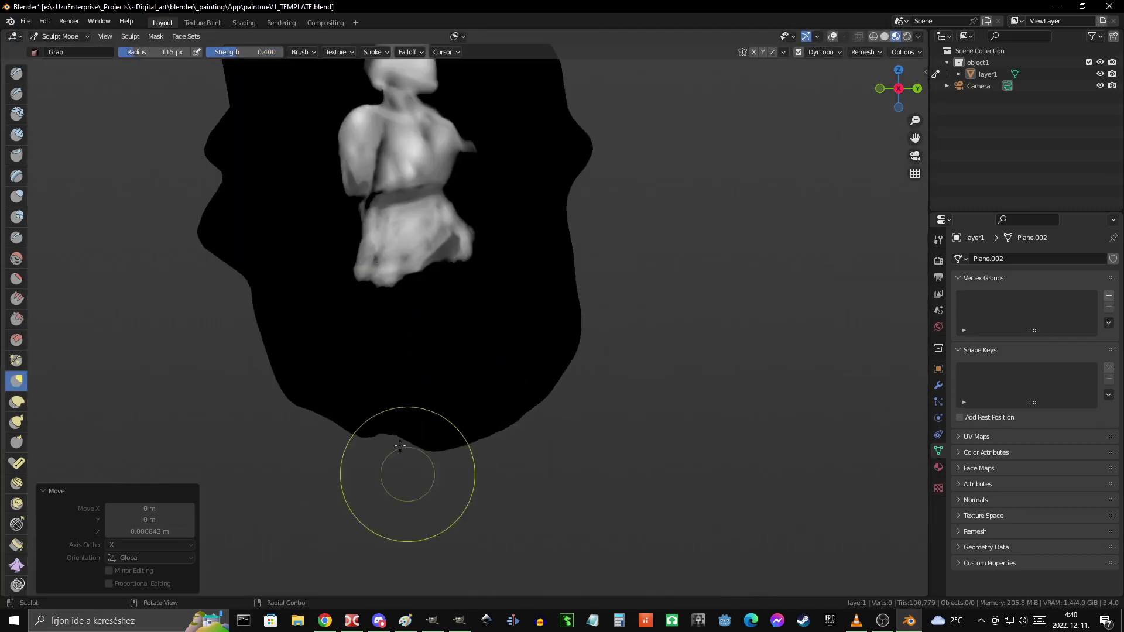
{"action": "scroll", "coordinate": [400, 446], "scroll_direction": "down", "scroll_amount": 1}
{"action": "scroll", "coordinate": [469, 253], "scroll_direction": "up", "scroll_amount": 4}
{"action": "scroll", "coordinate": [552, 263], "scroll_direction": "down", "scroll_amount": 2}
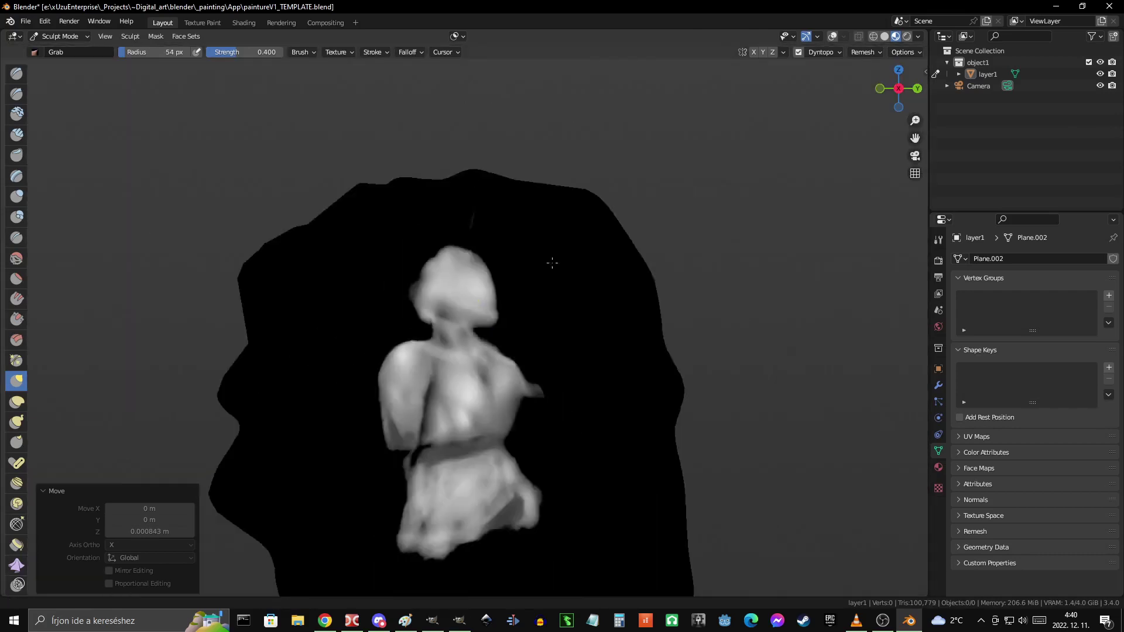
{"action": "scroll", "coordinate": [552, 262], "scroll_direction": "up", "scroll_amount": 2}
{"action": "scroll", "coordinate": [502, 293], "scroll_direction": "up", "scroll_amount": 2}
{"action": "scroll", "coordinate": [326, 306], "scroll_direction": "up", "scroll_amount": 1}
{"action": "scroll", "coordinate": [518, 261], "scroll_direction": "up", "scroll_amount": 1}
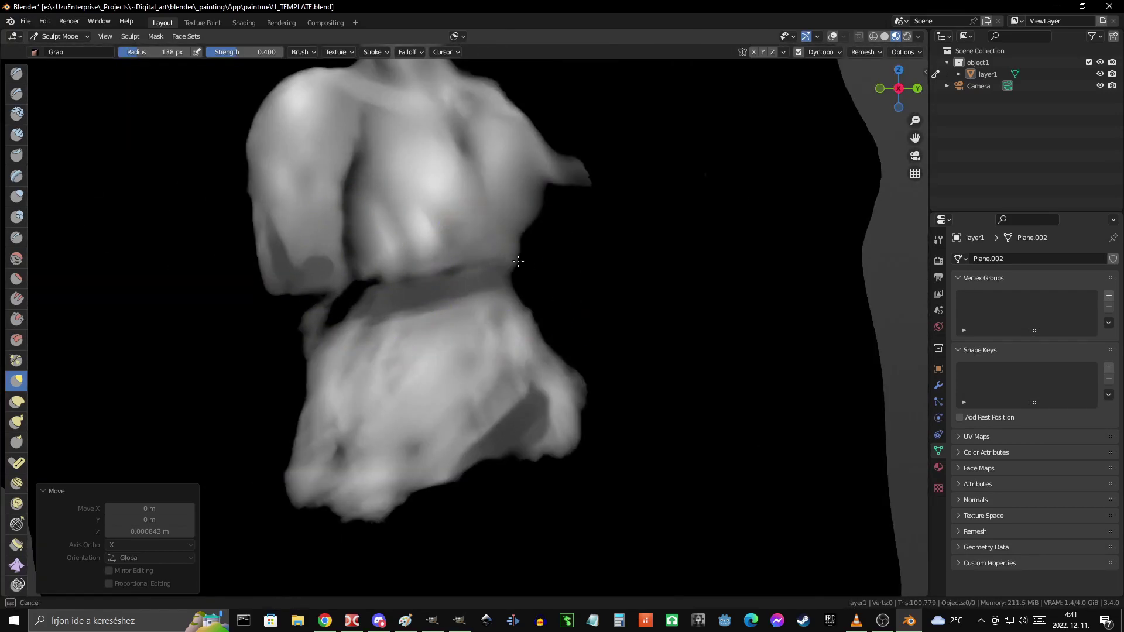
{"action": "scroll", "coordinate": [534, 221], "scroll_direction": "up", "scroll_amount": 2}
{"action": "scroll", "coordinate": [515, 389], "scroll_direction": "down", "scroll_amount": 4}
{"action": "scroll", "coordinate": [630, 305], "scroll_direction": "up", "scroll_amount": 4}
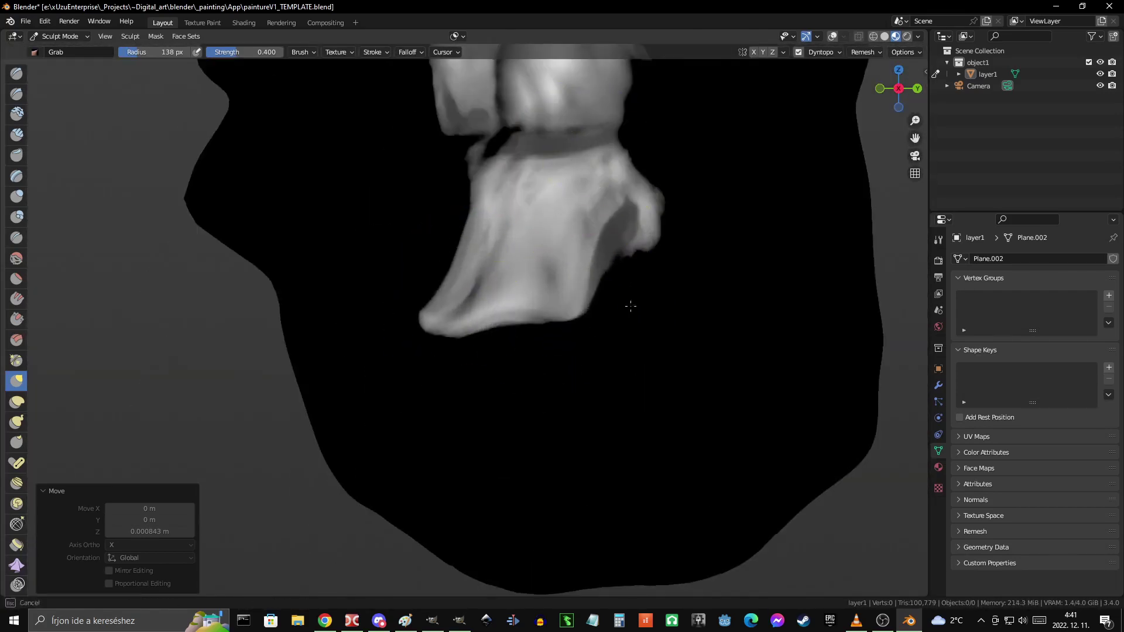
{"action": "scroll", "coordinate": [439, 296], "scroll_direction": "down", "scroll_amount": 1}
{"action": "scroll", "coordinate": [433, 238], "scroll_direction": "up", "scroll_amount": 2}
{"action": "scroll", "coordinate": [464, 326], "scroll_direction": "up", "scroll_amount": 2}
{"action": "scroll", "coordinate": [705, 297], "scroll_direction": "down", "scroll_amount": 4}
{"action": "scroll", "coordinate": [705, 297], "scroll_direction": "up", "scroll_amount": 4}
- Build up the puffed sleeve with Clay Strips strokes
{"action": "key", "text": "c"}
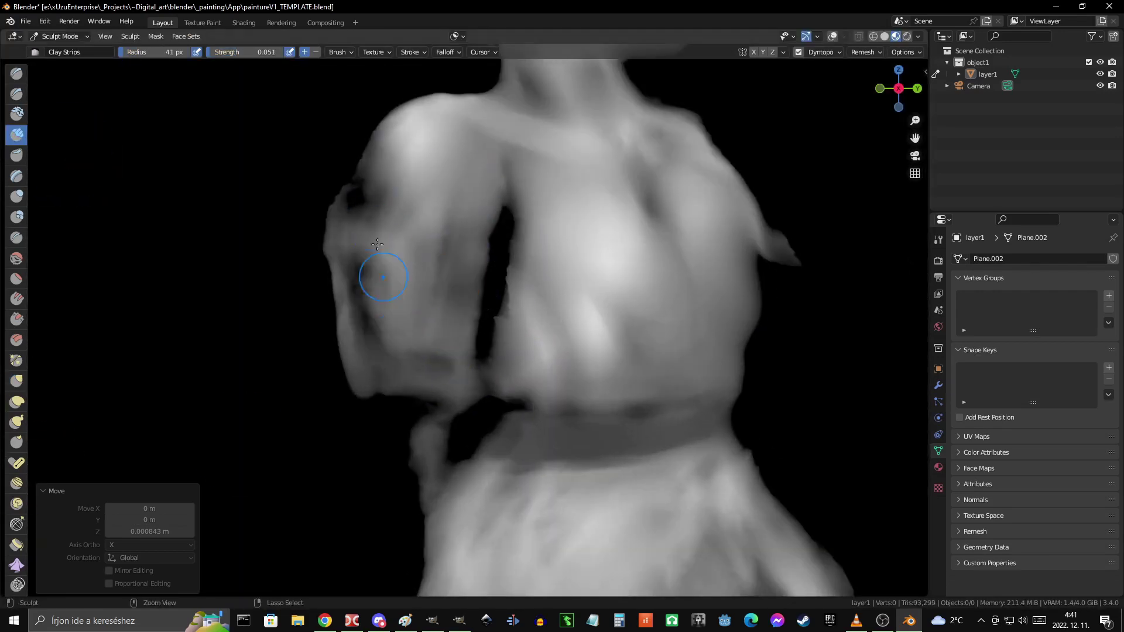
{"action": "scroll", "coordinate": [380, 252], "scroll_direction": "down", "scroll_amount": 1}
{"action": "scroll", "coordinate": [472, 326], "scroll_direction": "up", "scroll_amount": 3}
- Flatten the outer edge of the puff sleeve with the Scrape/Peaks brush
{"action": "key", "text": "shift+t"}
{"action": "scroll", "coordinate": [422, 245], "scroll_direction": "up", "scroll_amount": 2}
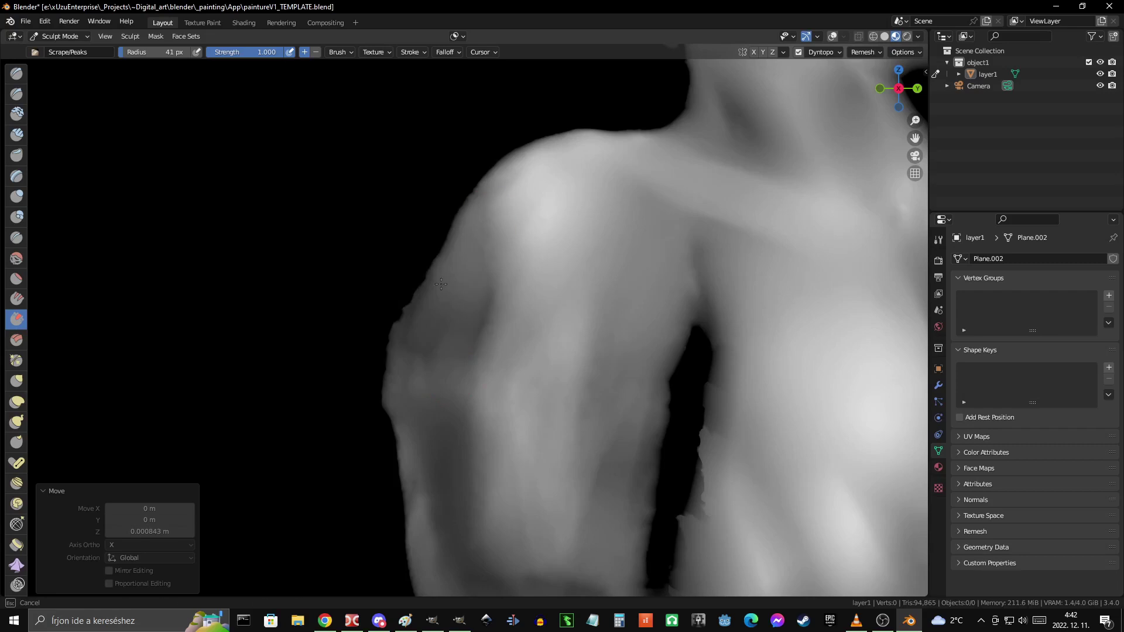
{"action": "scroll", "coordinate": [440, 292], "scroll_direction": "down", "scroll_amount": 2}
{"action": "middle_click_drag", "start_coordinate": [439, 313], "coordinate": [432, 334]}
{"action": "scroll", "coordinate": [494, 217], "scroll_direction": "up", "scroll_amount": 3}
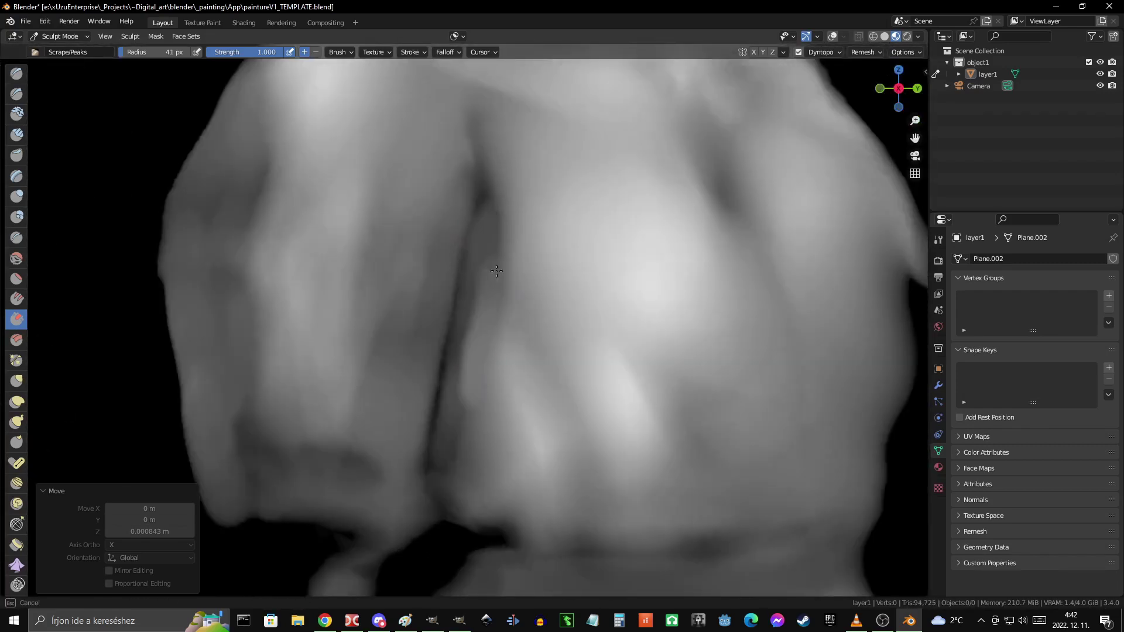
{"action": "scroll", "coordinate": [502, 371], "scroll_direction": "down", "scroll_amount": 3}
{"action": "scroll", "coordinate": [502, 426], "scroll_direction": "up", "scroll_amount": 3}
{"action": "scroll", "coordinate": [627, 394], "scroll_direction": "down", "scroll_amount": 5}
{"action": "scroll", "coordinate": [323, 412], "scroll_direction": "up", "scroll_amount": 5}
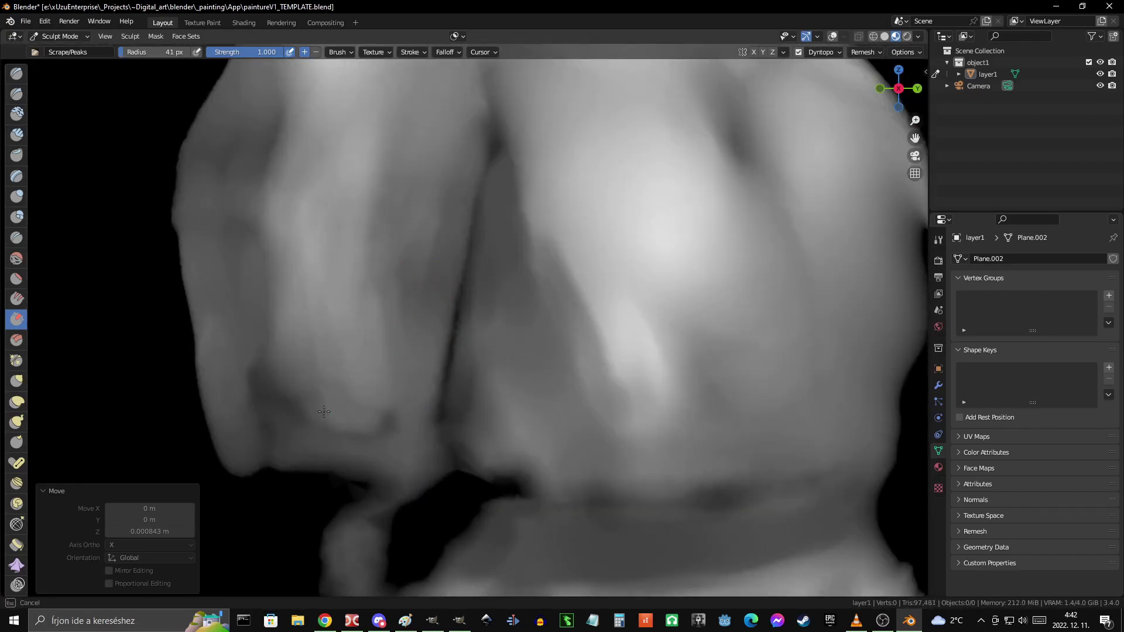
{"action": "scroll", "coordinate": [406, 153], "scroll_direction": "down", "scroll_amount": 3}
{"action": "scroll", "coordinate": [431, 261], "scroll_direction": "down", "scroll_amount": 2}
{"action": "scroll", "coordinate": [412, 126], "scroll_direction": "up", "scroll_amount": 5}
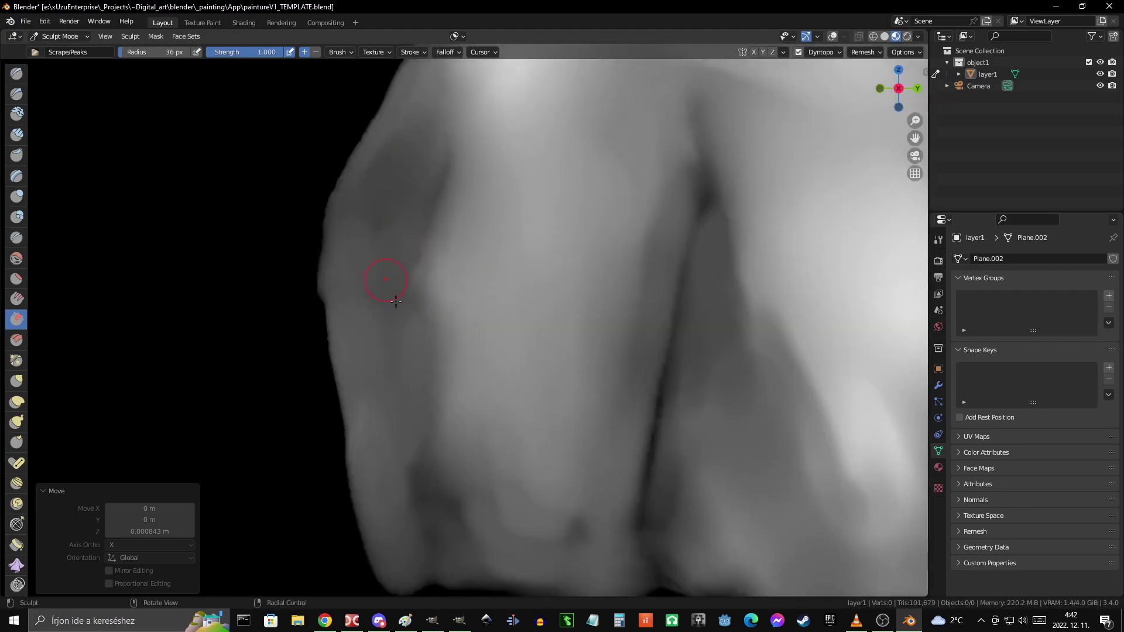
{"action": "middle_click_drag", "start_coordinate": [396, 302], "coordinate": [381, 360], "text": "ctrl"}
{"action": "middle_click_drag", "start_coordinate": [384, 432], "coordinate": [489, 275], "text": "ctrl"}
{"action": "scroll", "coordinate": [489, 276], "scroll_direction": "up", "scroll_amount": 1}
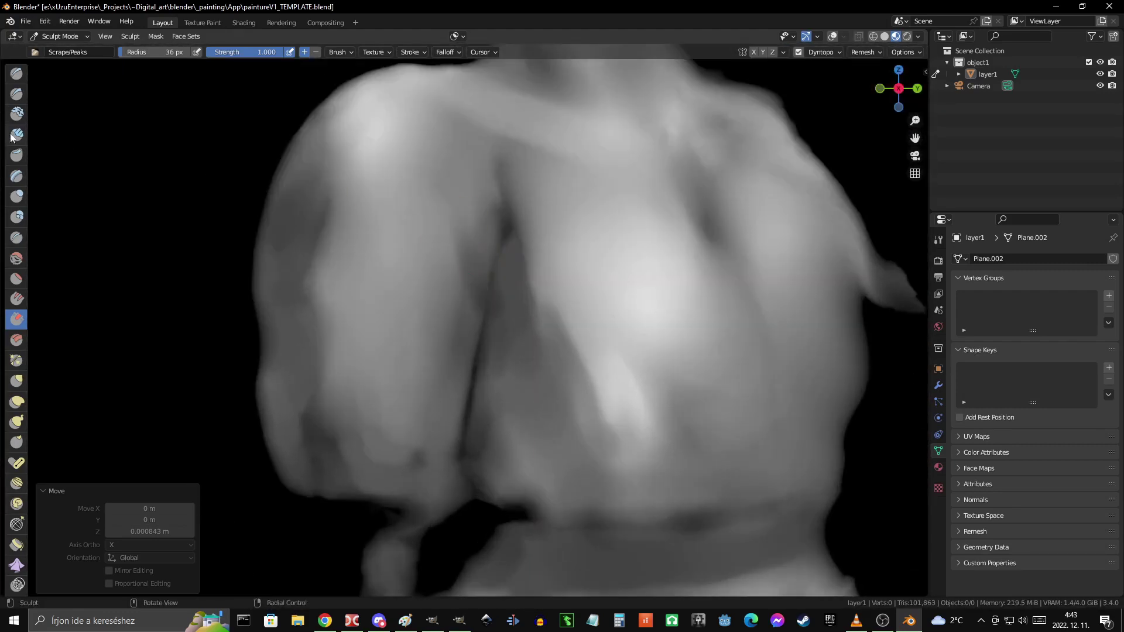
{"action": "scroll", "coordinate": [426, 413], "scroll_direction": "down", "scroll_amount": 2}
{"action": "scroll", "coordinate": [451, 356], "scroll_direction": "down", "scroll_amount": 1}
{"action": "scroll", "coordinate": [501, 252], "scroll_direction": "down", "scroll_amount": 2}
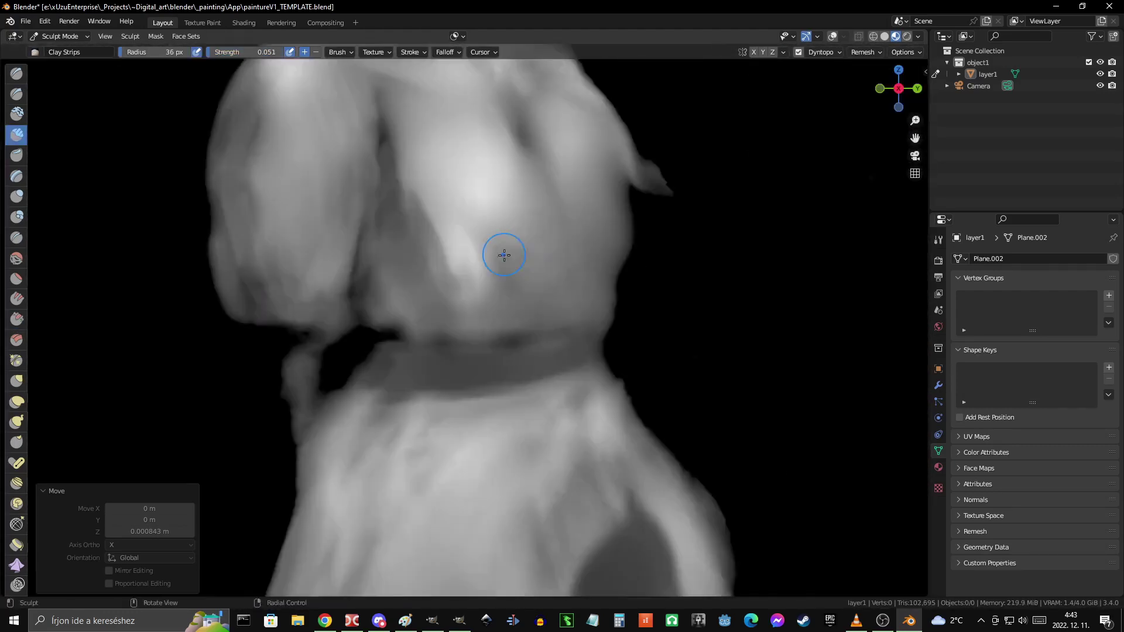
{"action": "scroll", "coordinate": [518, 397], "scroll_direction": "down", "scroll_amount": 1}
{"action": "scroll", "coordinate": [518, 396], "scroll_direction": "down", "scroll_amount": 2}
{"action": "scroll", "coordinate": [396, 195], "scroll_direction": "up", "scroll_amount": 1}
{"action": "scroll", "coordinate": [514, 409], "scroll_direction": "down", "scroll_amount": 5}
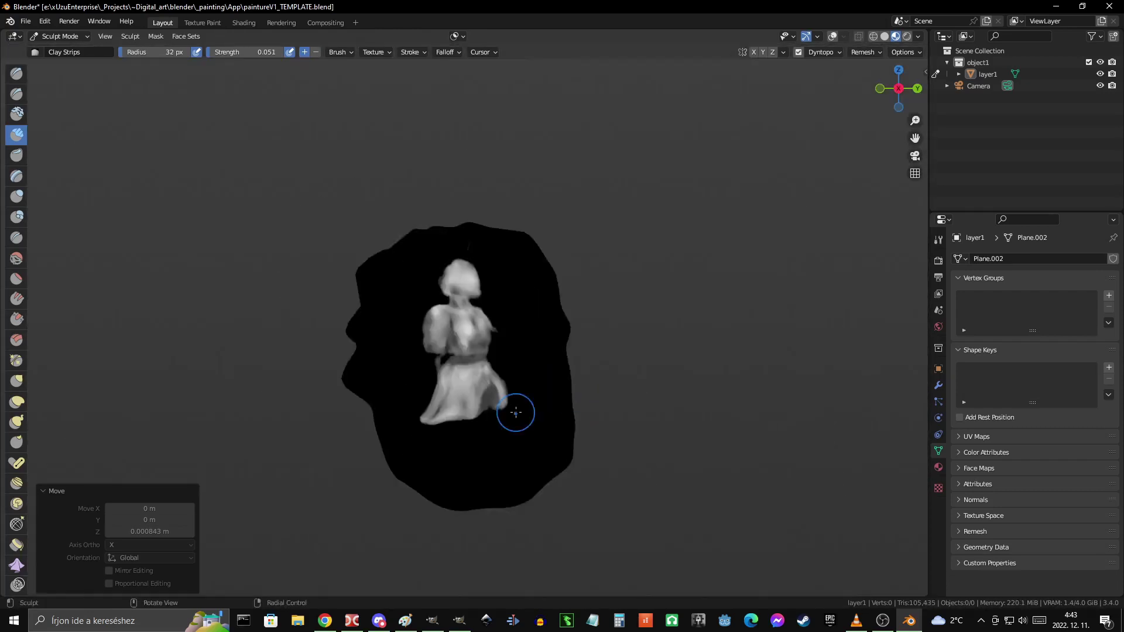
{"action": "scroll", "coordinate": [401, 326], "scroll_direction": "up", "scroll_amount": 6}
{"action": "scroll", "coordinate": [440, 417], "scroll_direction": "up", "scroll_amount": 2}
{"action": "scroll", "coordinate": [422, 288], "scroll_direction": "down", "scroll_amount": 2}
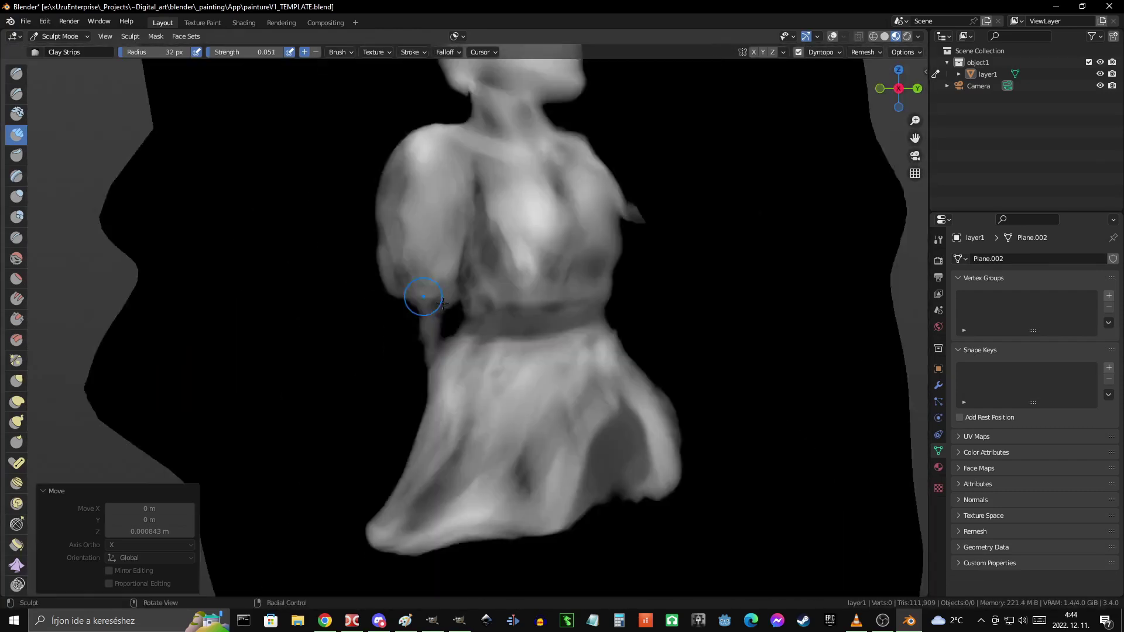
{"action": "scroll", "coordinate": [421, 288], "scroll_direction": "down", "scroll_amount": 1}
- Orbit around the figure and build up the shoulder and arm with Clay Strips
{"action": "mouse_move", "coordinate": [491, 373]}
{"action": "middle_mouse_down"}
{"action": "mouse_move", "coordinate": [660, 372]}
{"action": "mouse_move", "coordinate": [488, 373]}
{"action": "mouse_move", "coordinate": [487, 243]}
{"action": "middle_mouse_up"}
{"action": "scroll", "coordinate": [539, 359], "scroll_direction": "down", "scroll_amount": 5}
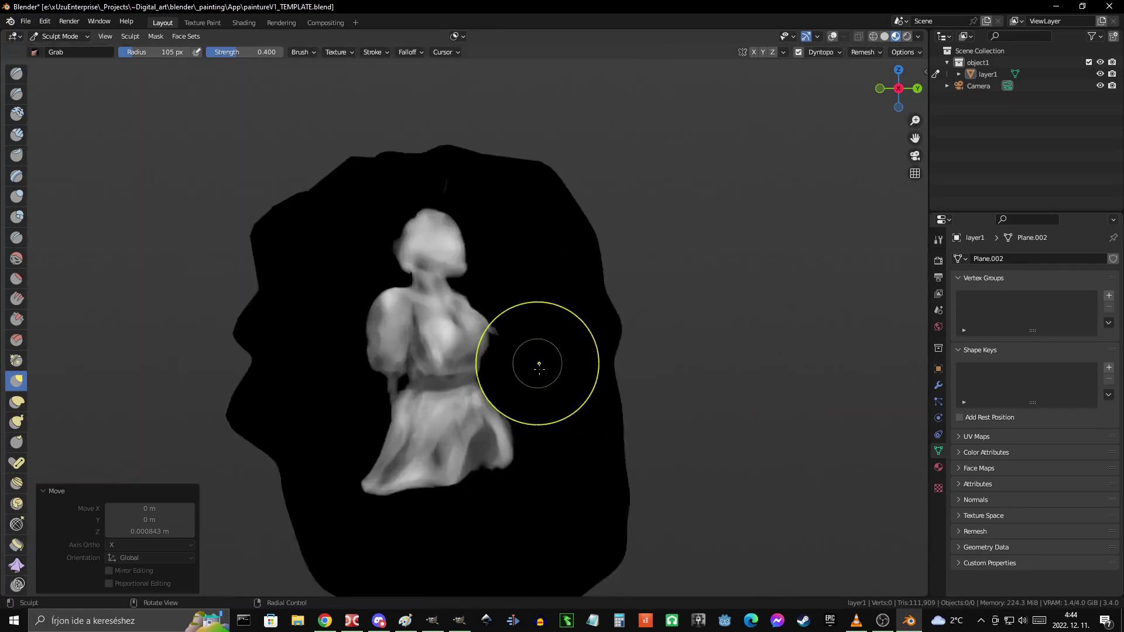
{"action": "scroll", "coordinate": [447, 283], "scroll_direction": "up", "scroll_amount": 5}
{"action": "scroll", "coordinate": [543, 277], "scroll_direction": "up", "scroll_amount": 1}
{"action": "key", "text": "c"}
{"action": "scroll", "coordinate": [540, 359], "scroll_direction": "down", "scroll_amount": 5}
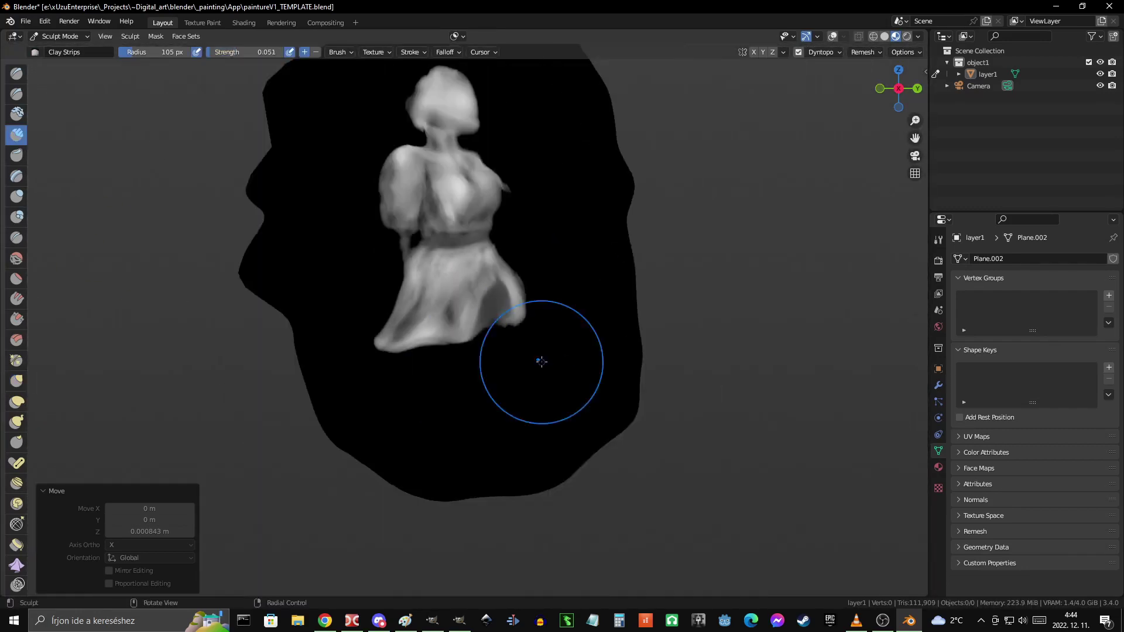
{"action": "scroll", "coordinate": [378, 262], "scroll_direction": "up", "scroll_amount": 6}
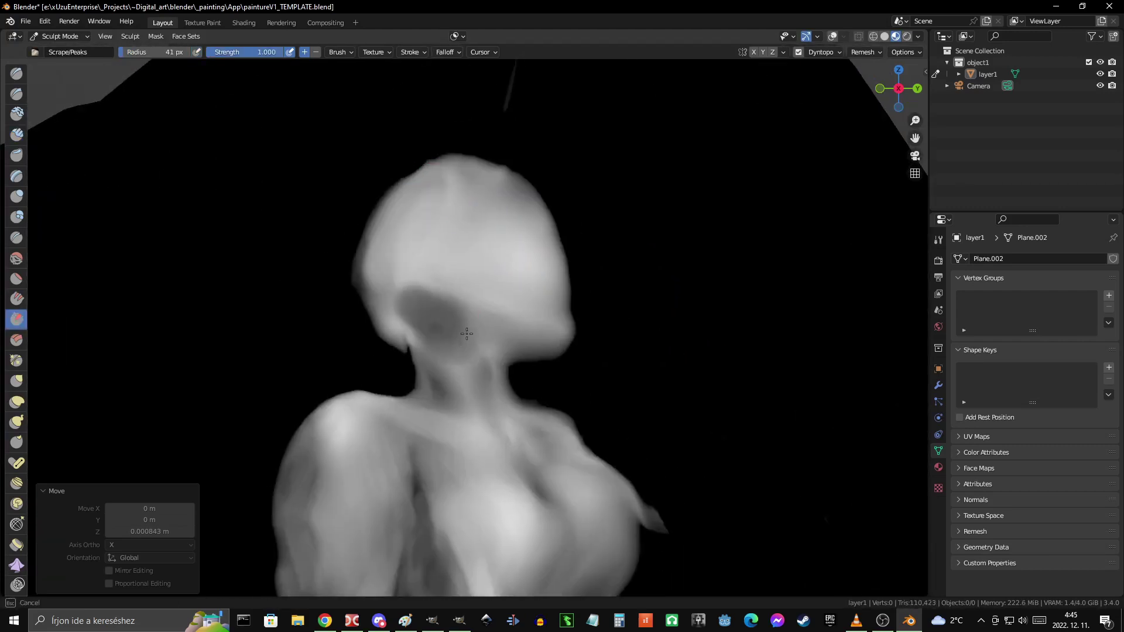
{"action": "scroll", "coordinate": [466, 334], "scroll_direction": "up", "scroll_amount": 3}
{"action": "scroll", "coordinate": [474, 254], "scroll_direction": "down", "scroll_amount": 1}
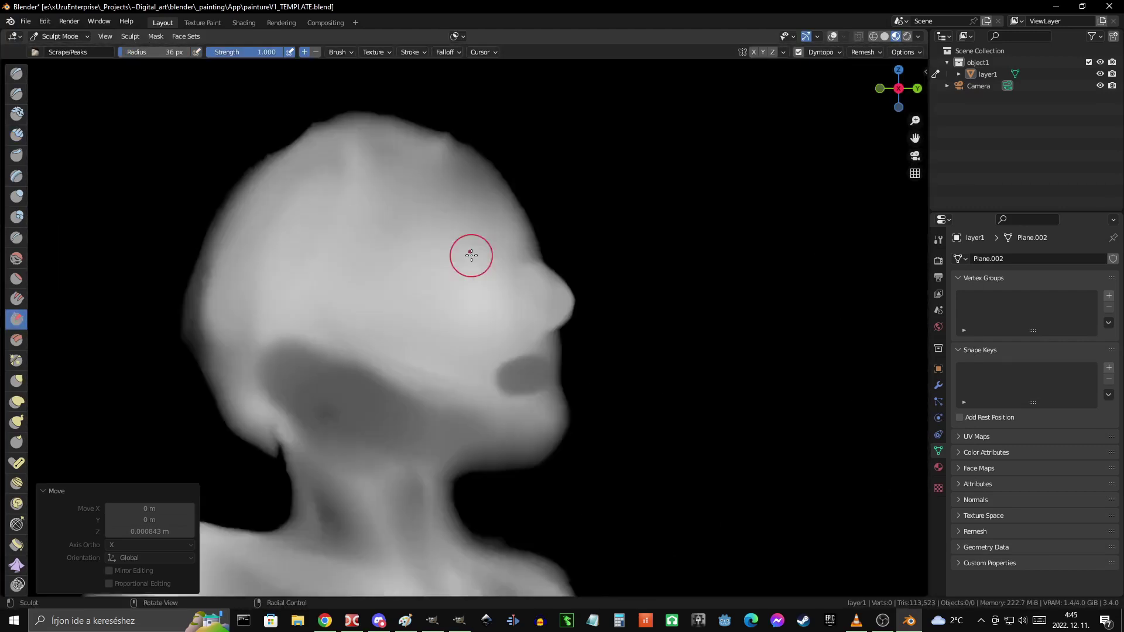
{"action": "scroll", "coordinate": [547, 230], "scroll_direction": "down", "scroll_amount": 4}
{"action": "scroll", "coordinate": [557, 205], "scroll_direction": "up", "scroll_amount": 4}
{"action": "scroll", "coordinate": [505, 351], "scroll_direction": "up", "scroll_amount": 1}
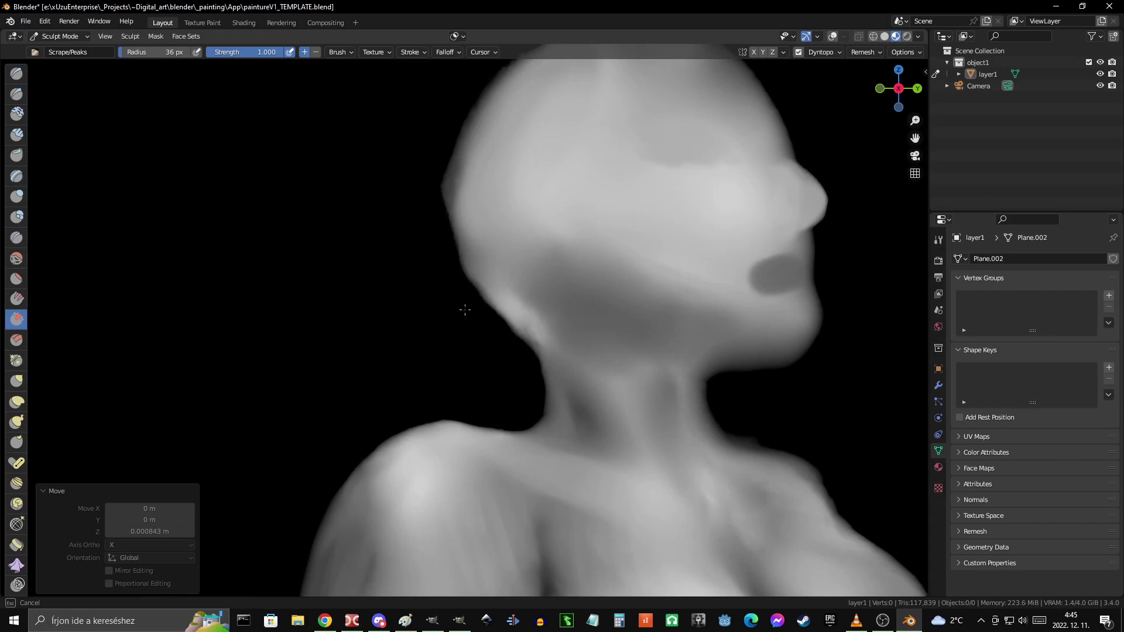
{"action": "scroll", "coordinate": [465, 310], "scroll_direction": "down", "scroll_amount": 1}
{"action": "scroll", "coordinate": [556, 268], "scroll_direction": "down", "scroll_amount": 2}
- Pull the raised arm's surface into shape with the Grab brush
{"action": "key", "text": "g"}
{"action": "scroll", "coordinate": [568, 383], "scroll_direction": "down", "scroll_amount": 2}
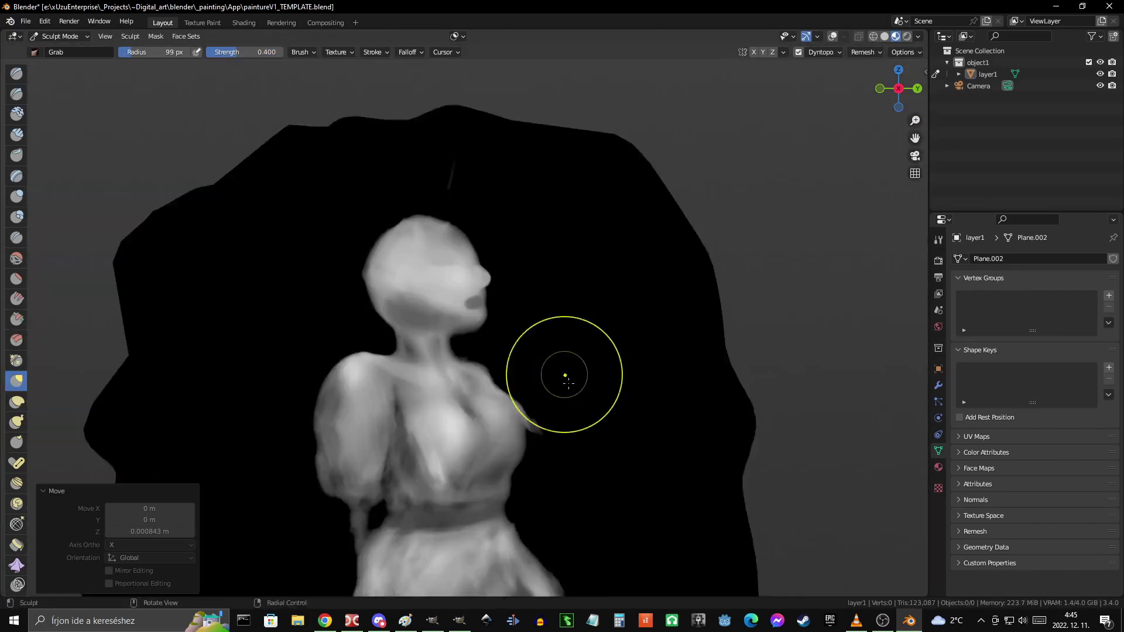
{"action": "scroll", "coordinate": [451, 252], "scroll_direction": "up", "scroll_amount": 3}
{"action": "scroll", "coordinate": [579, 209], "scroll_direction": "down", "scroll_amount": 3}
{"action": "scroll", "coordinate": [582, 299], "scroll_direction": "up", "scroll_amount": 4}
{"action": "scroll", "coordinate": [584, 384], "scroll_direction": "down", "scroll_amount": 6}
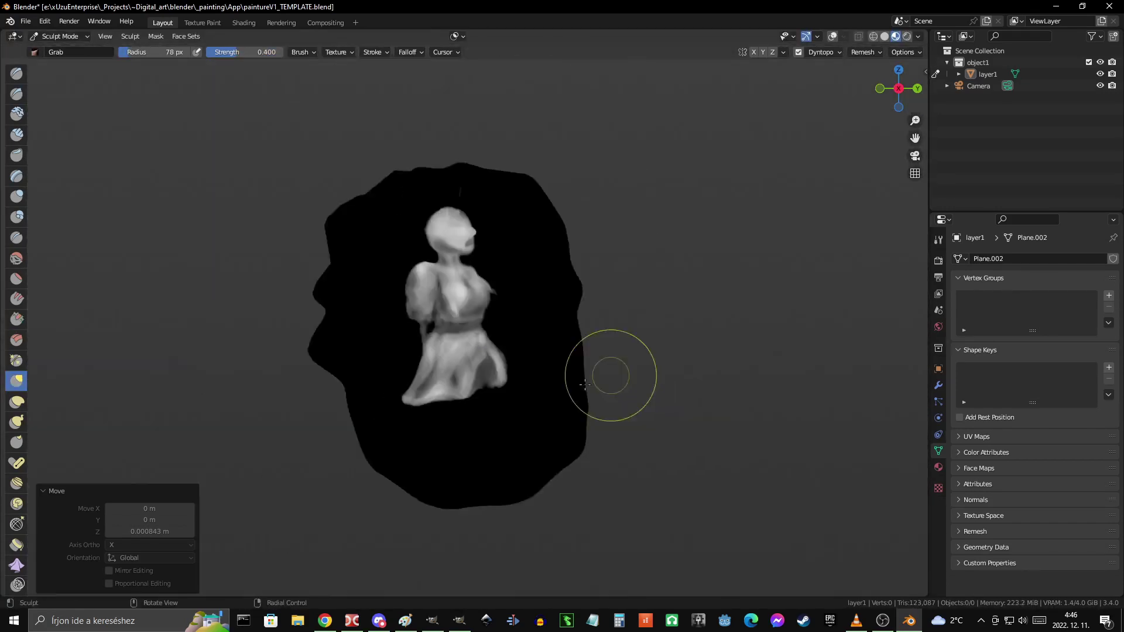
{"action": "scroll", "coordinate": [584, 384], "scroll_direction": "up", "scroll_amount": 6}
{"action": "scroll", "coordinate": [566, 289], "scroll_direction": "down", "scroll_amount": 3}
{"action": "scroll", "coordinate": [544, 310], "scroll_direction": "up", "scroll_amount": 3}
- Add clay, then scrape down lumps on the bodice above the sash with Scrape/Peaks
{"action": "key", "text": "c"}
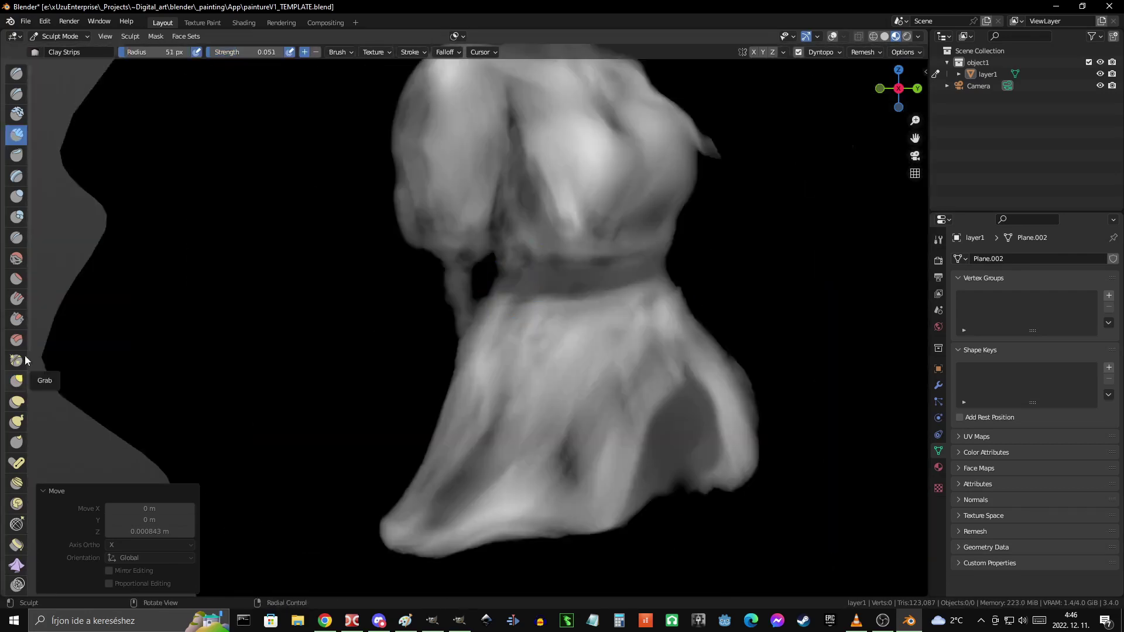
{"action": "left_click", "coordinate": [16, 319]}
{"action": "scroll", "coordinate": [541, 240], "scroll_direction": "up", "scroll_amount": 2}
{"action": "scroll", "coordinate": [465, 293], "scroll_direction": "down", "scroll_amount": 2}
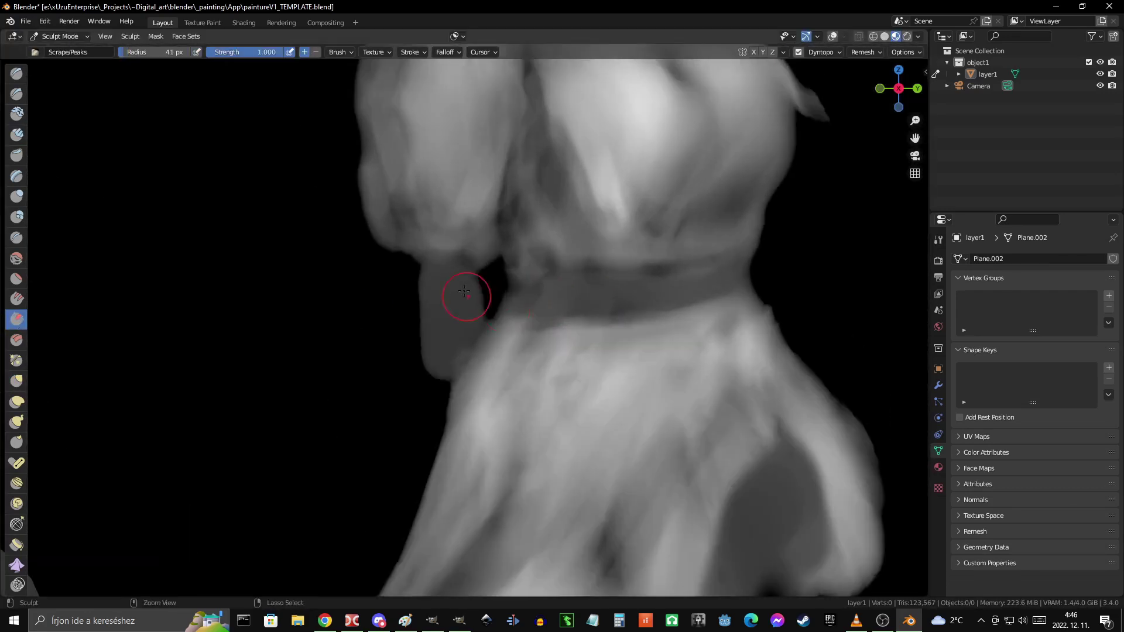
{"action": "scroll", "coordinate": [597, 401], "scroll_direction": "down", "scroll_amount": 3}
{"action": "scroll", "coordinate": [557, 339], "scroll_direction": "down", "scroll_amount": 2}
{"action": "scroll", "coordinate": [392, 242], "scroll_direction": "up", "scroll_amount": 8}
{"action": "scroll", "coordinate": [392, 241], "scroll_direction": "down", "scroll_amount": 3}
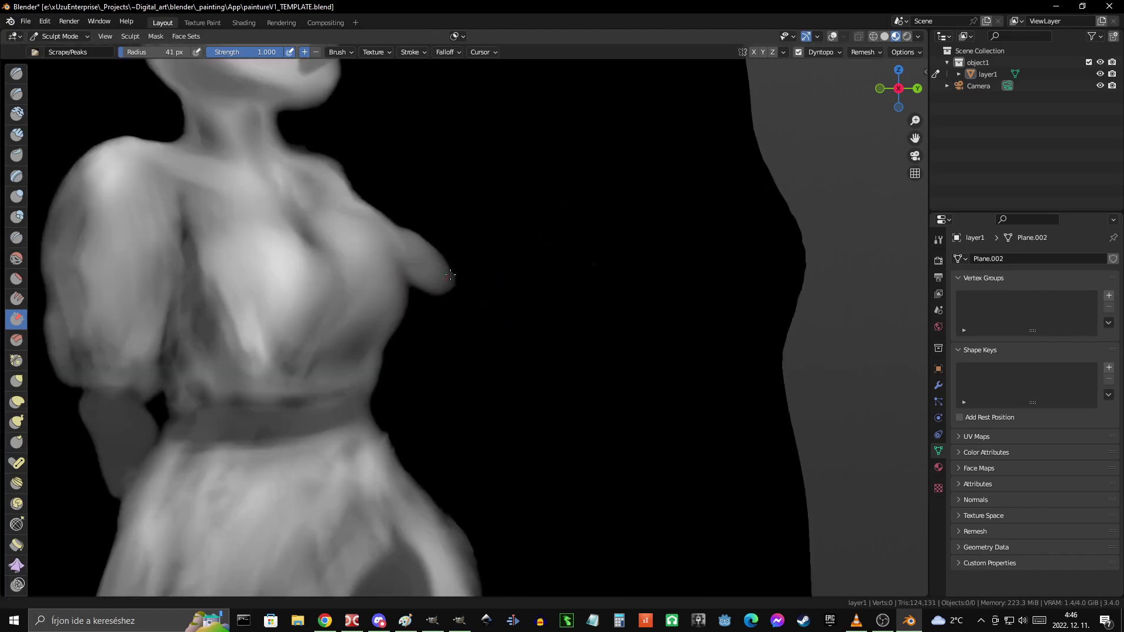
{"action": "scroll", "coordinate": [577, 210], "scroll_direction": "down", "scroll_amount": 2}
{"action": "scroll", "coordinate": [501, 276], "scroll_direction": "up", "scroll_amount": 2}
{"action": "scroll", "coordinate": [472, 300], "scroll_direction": "down", "scroll_amount": 5}
{"action": "scroll", "coordinate": [376, 239], "scroll_direction": "up", "scroll_amount": 6}
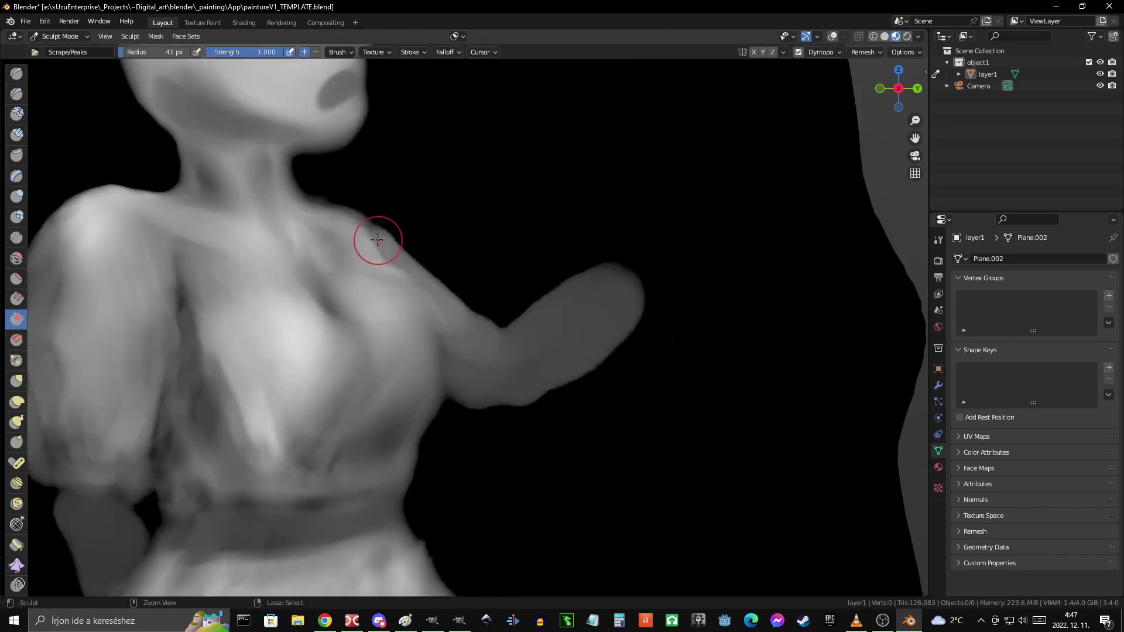
{"action": "scroll", "coordinate": [540, 296], "scroll_direction": "down", "scroll_amount": 6}
{"action": "scroll", "coordinate": [477, 246], "scroll_direction": "up", "scroll_amount": 7}
- Reshape the arm with the Grab brush enlarged to a 101 px radius
{"action": "key", "text": "g"}
{"action": "key", "text": "f"}
{"action": "scroll", "coordinate": [492, 252], "scroll_direction": "up", "scroll_amount": 3}
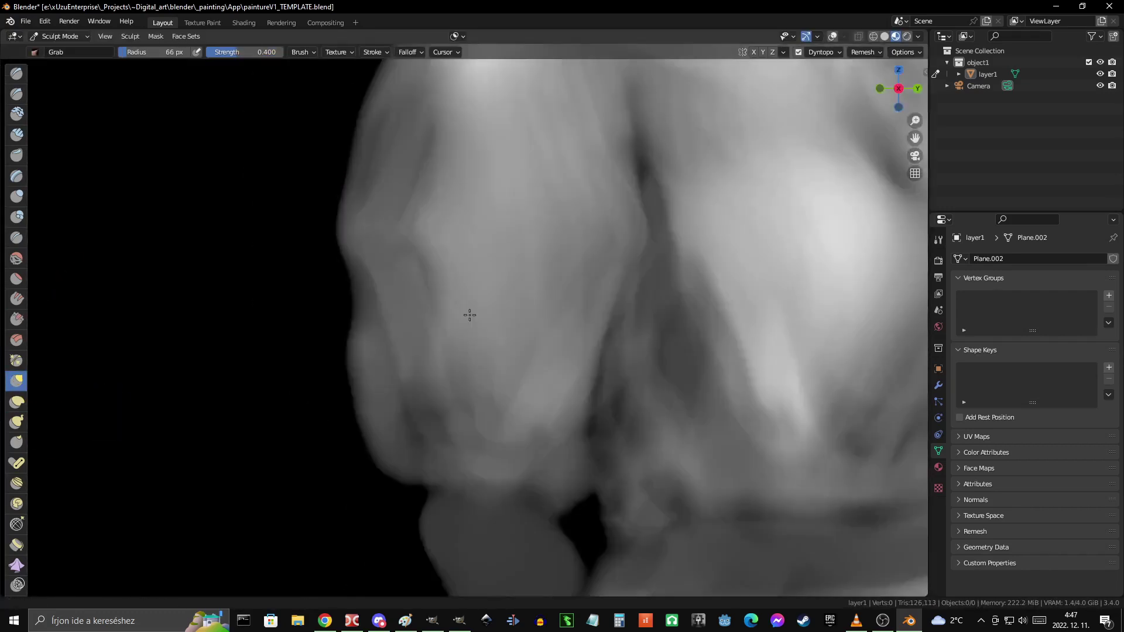
{"action": "left_click", "coordinate": [353, 313]}
{"action": "scroll", "coordinate": [353, 313], "scroll_direction": "down", "scroll_amount": 3}
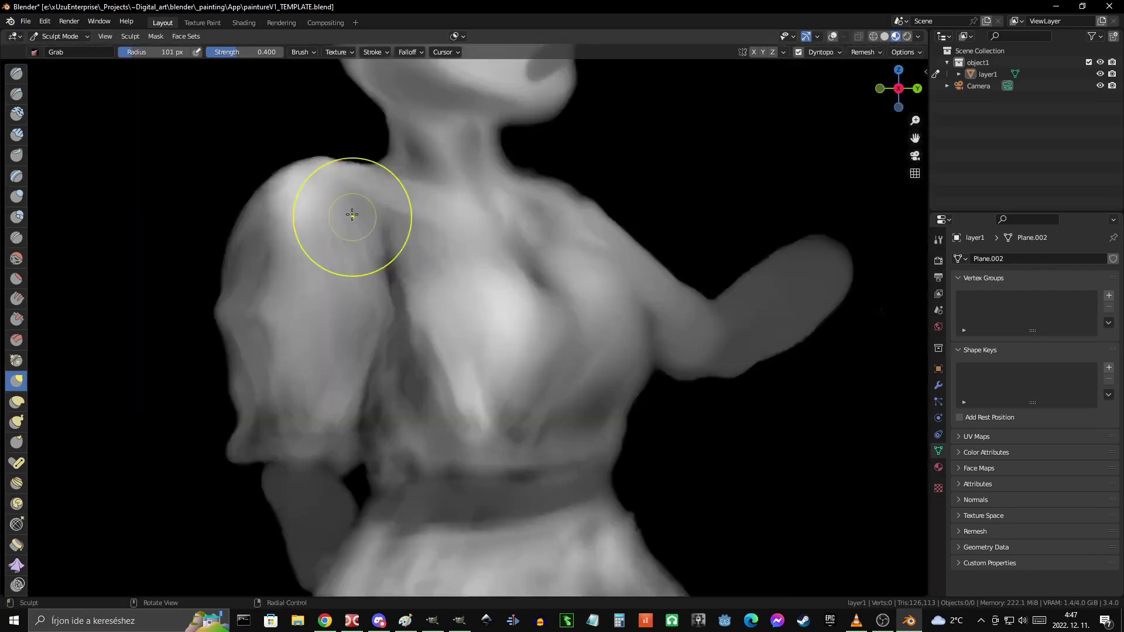
{"action": "scroll", "coordinate": [534, 233], "scroll_direction": "down", "scroll_amount": 2}
{"action": "scroll", "coordinate": [535, 233], "scroll_direction": "up", "scroll_amount": 3}
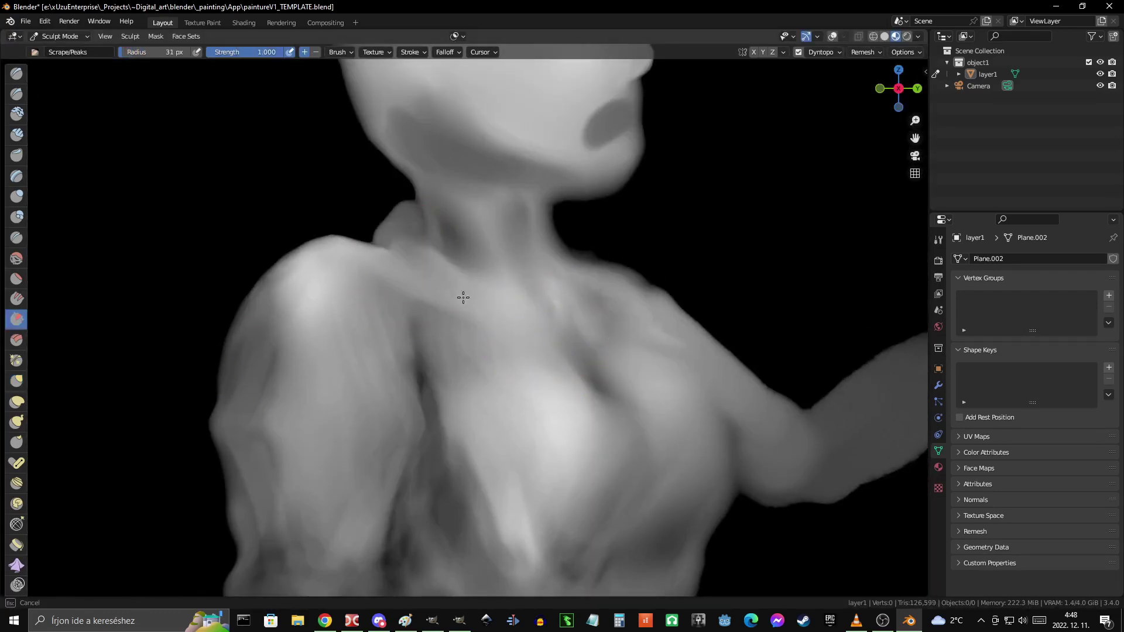
{"action": "scroll", "coordinate": [406, 243], "scroll_direction": "down", "scroll_amount": 2}
{"action": "scroll", "coordinate": [592, 261], "scroll_direction": "up", "scroll_amount": 2}
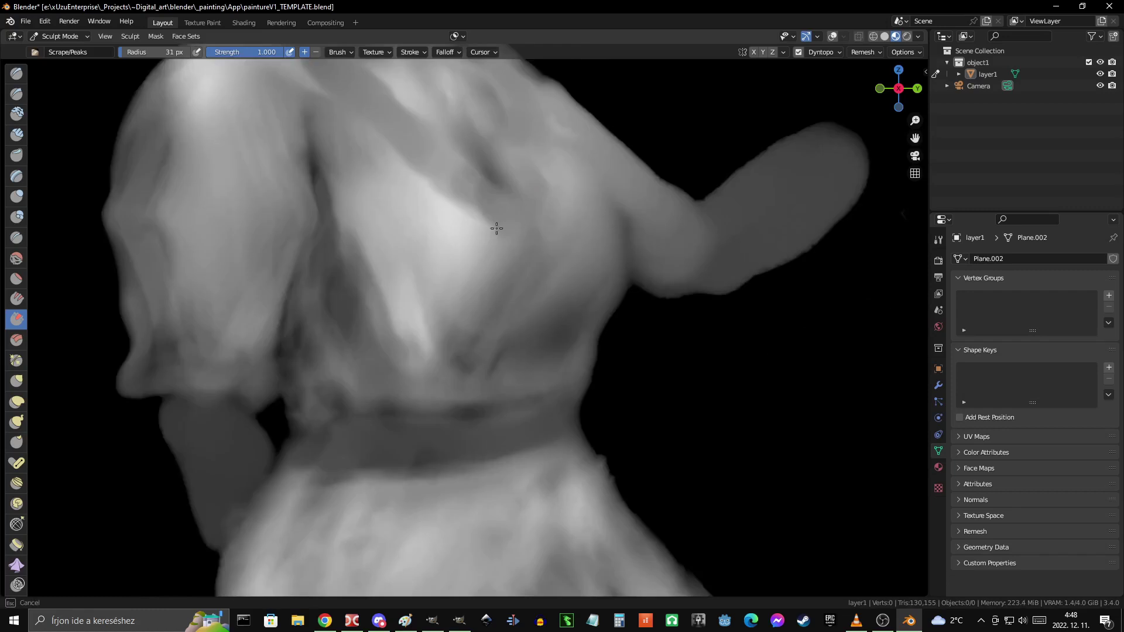
{"action": "scroll", "coordinate": [302, 170], "scroll_direction": "down", "scroll_amount": 3}
{"action": "scroll", "coordinate": [351, 222], "scroll_direction": "up", "scroll_amount": 2}
- Pull the shoulder with Grab and orbit the view so the neck is on top
{"action": "key", "text": "g"}
{"action": "scroll", "coordinate": [577, 321], "scroll_direction": "down", "scroll_amount": 3}
{"action": "scroll", "coordinate": [534, 376], "scroll_direction": "down", "scroll_amount": 1}
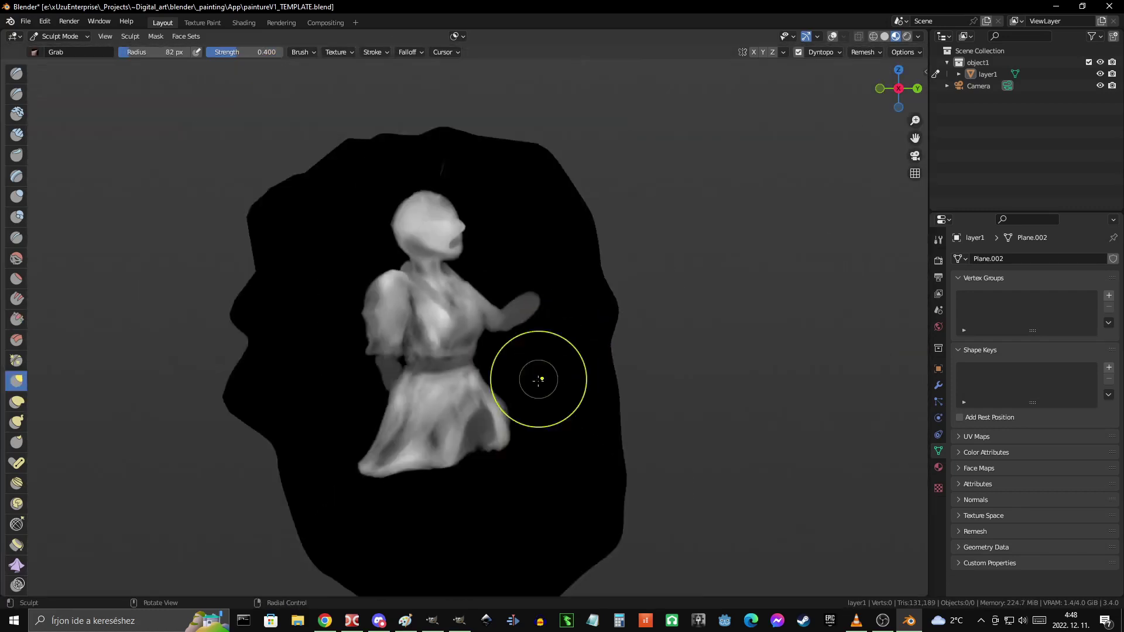
{"action": "scroll", "coordinate": [574, 278], "scroll_direction": "up", "scroll_amount": 4}
{"action": "scroll", "coordinate": [574, 277], "scroll_direction": "down", "scroll_amount": 3}
{"action": "scroll", "coordinate": [432, 283], "scroll_direction": "up", "scroll_amount": 2}
{"action": "scroll", "coordinate": [540, 252], "scroll_direction": "up", "scroll_amount": 3}
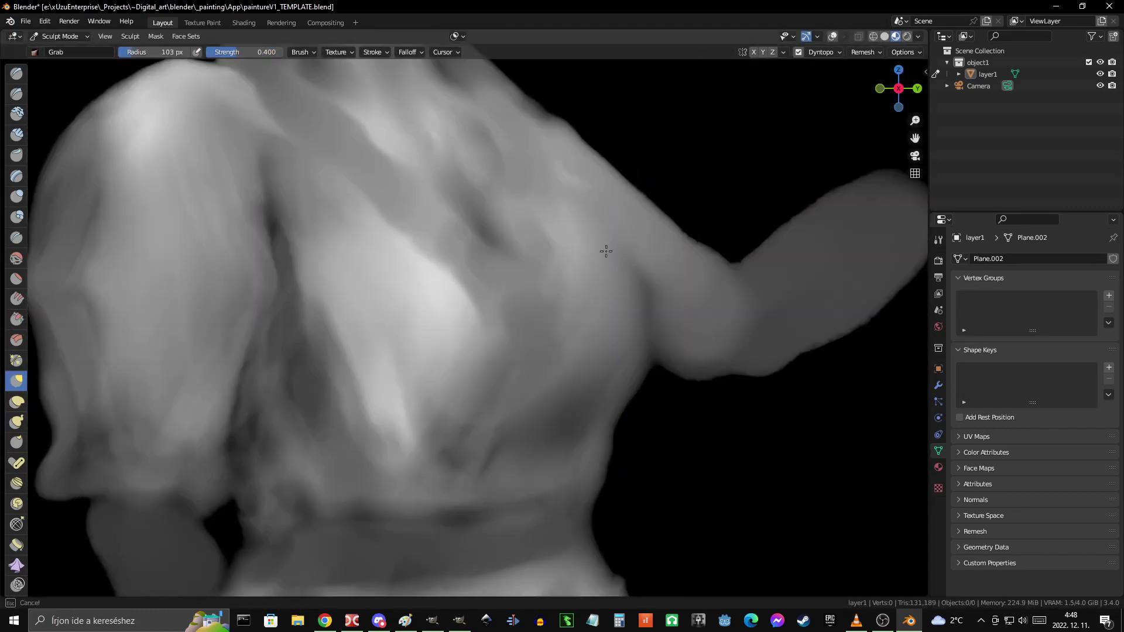
{"action": "middle_click_drag", "start_coordinate": [591, 249], "coordinate": [441, 173]}
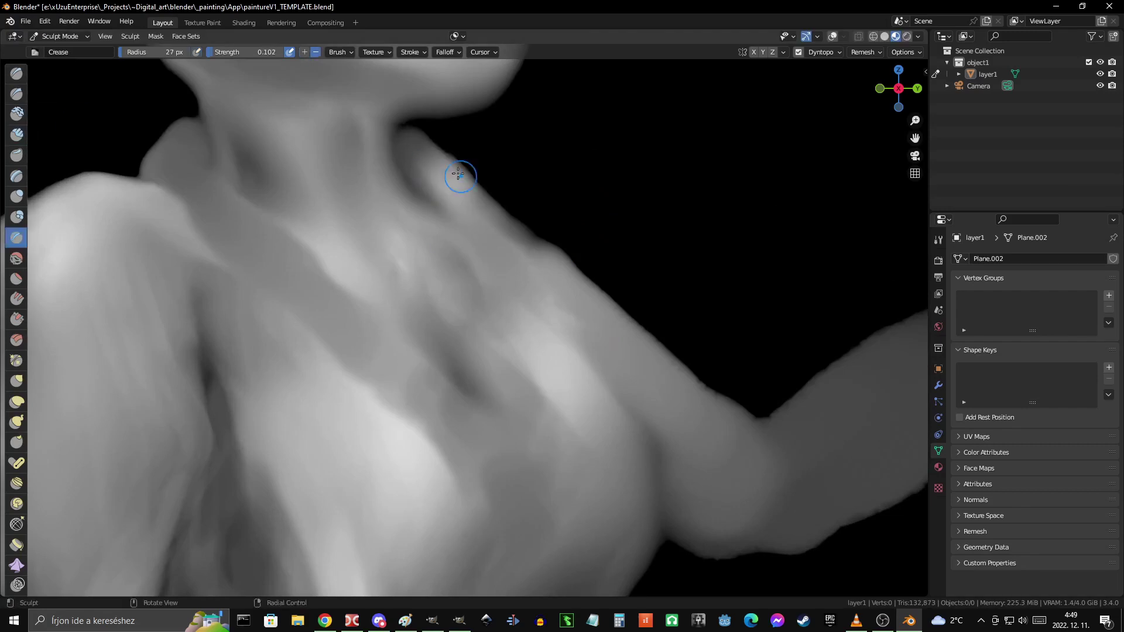
- Frame the neck and chest and draw Crease folds across the bodice
{"action": "mouse_move", "coordinate": [515, 297]}
{"action": "middle_mouse_down"}
{"action": "mouse_move", "coordinate": [530, 234]}
{"action": "mouse_move", "coordinate": [308, 190]}
{"action": "middle_mouse_up"}
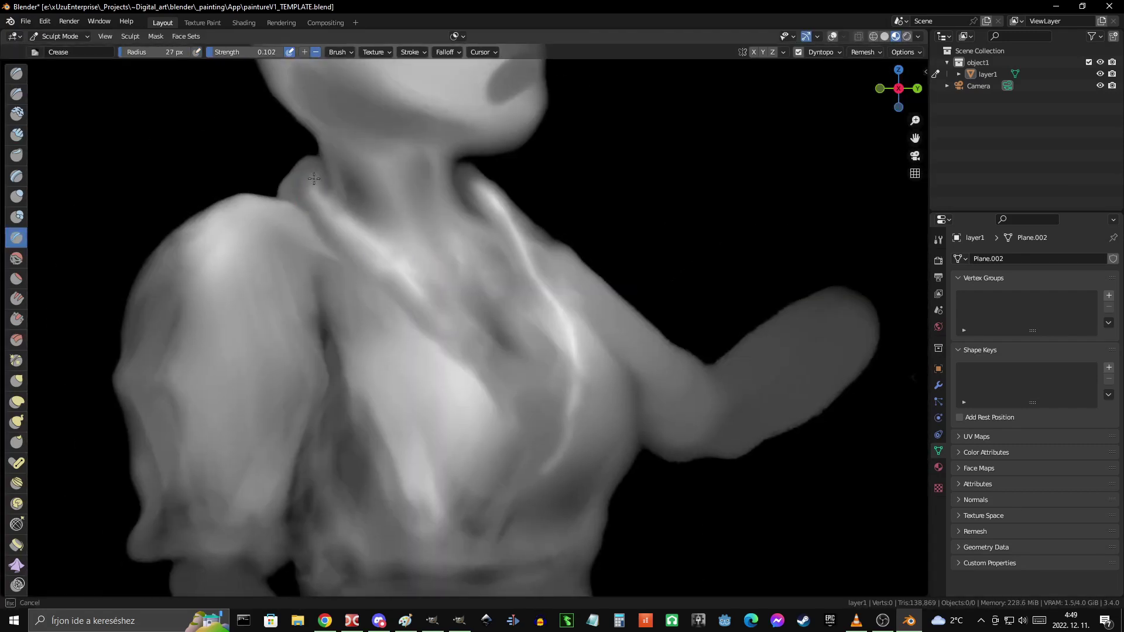
{"action": "scroll", "coordinate": [587, 368], "scroll_direction": "down", "scroll_amount": 4}
{"action": "scroll", "coordinate": [489, 391], "scroll_direction": "up", "scroll_amount": 4}
{"action": "middle_click_drag", "start_coordinate": [548, 357], "coordinate": [460, 407]}
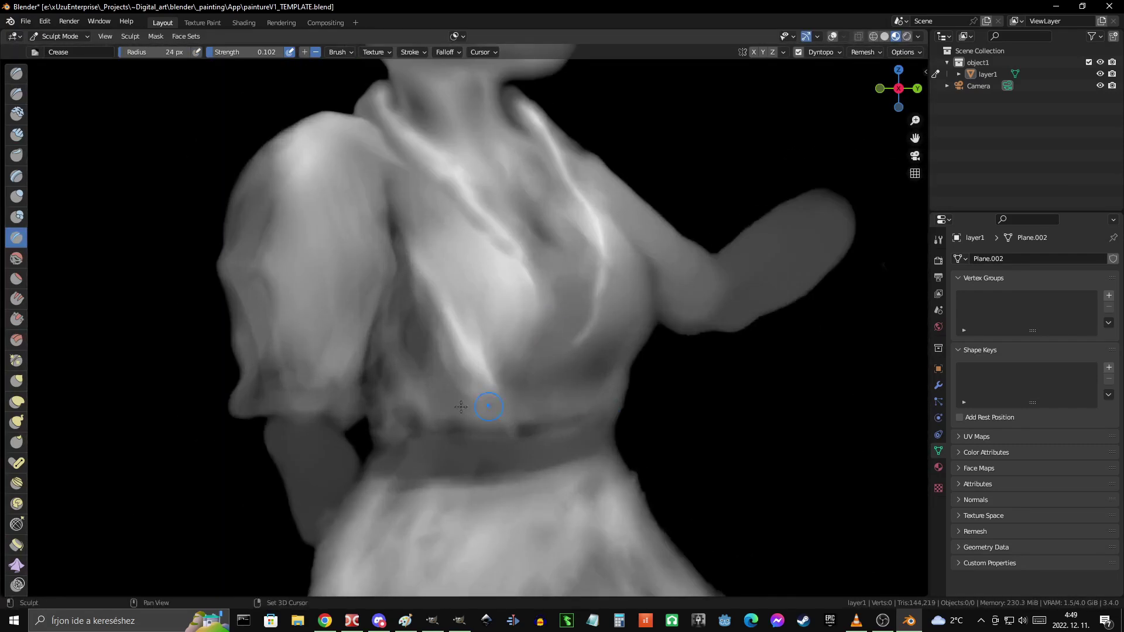
{"action": "scroll", "coordinate": [544, 389], "scroll_direction": "down", "scroll_amount": 4}
{"action": "scroll", "coordinate": [544, 389], "scroll_direction": "up", "scroll_amount": 4}
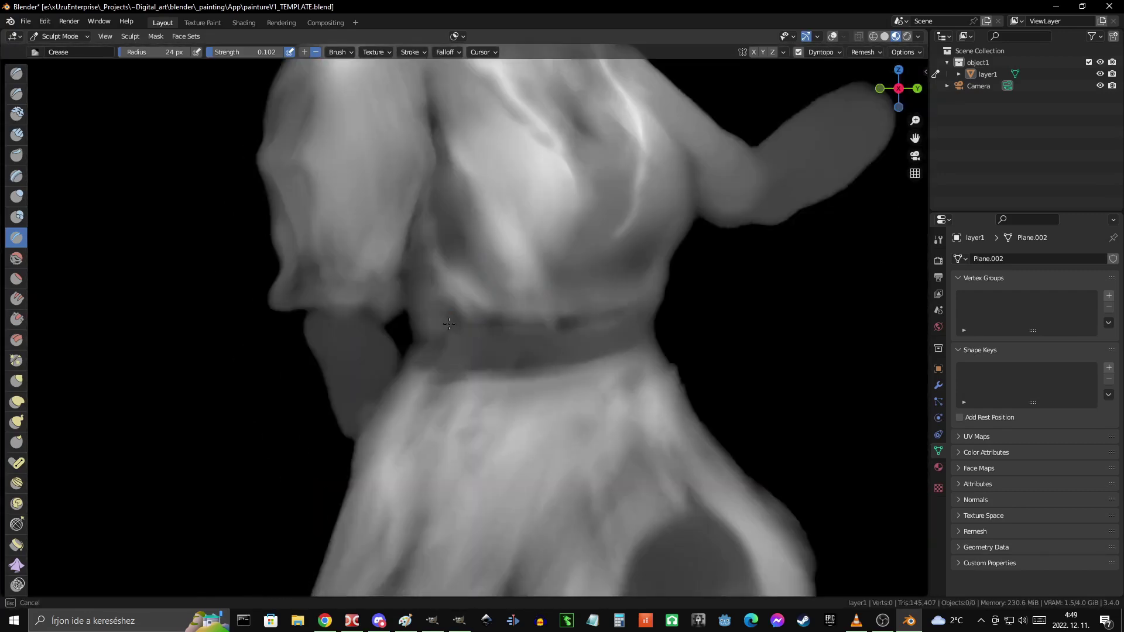
{"action": "scroll", "coordinate": [384, 280], "scroll_direction": "up", "scroll_amount": 2}
{"action": "scroll", "coordinate": [288, 258], "scroll_direction": "down", "scroll_amount": 2}
{"action": "scroll", "coordinate": [444, 131], "scroll_direction": "up", "scroll_amount": 2}
{"action": "scroll", "coordinate": [630, 296], "scroll_direction": "down", "scroll_amount": 4}
{"action": "scroll", "coordinate": [464, 157], "scroll_direction": "up", "scroll_amount": 4}
{"action": "scroll", "coordinate": [476, 283], "scroll_direction": "down", "scroll_amount": 3}
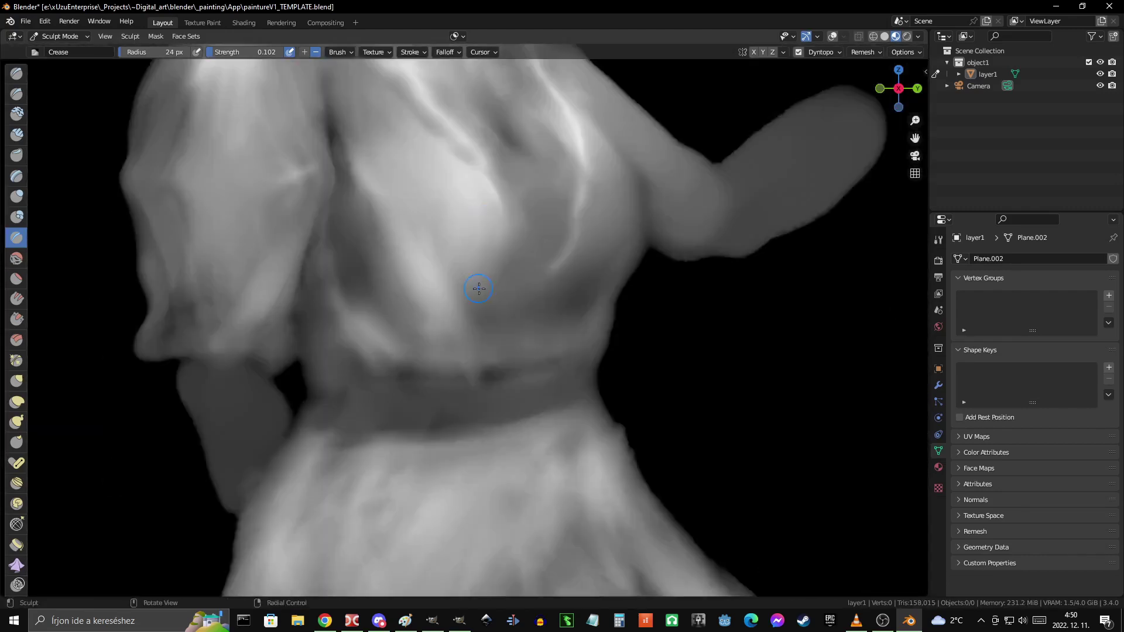
{"action": "scroll", "coordinate": [441, 318], "scroll_direction": "up", "scroll_amount": 4}
{"action": "scroll", "coordinate": [529, 296], "scroll_direction": "down", "scroll_amount": 4}
{"action": "scroll", "coordinate": [412, 207], "scroll_direction": "up", "scroll_amount": 3}
{"action": "scroll", "coordinate": [413, 207], "scroll_direction": "down", "scroll_amount": 2}
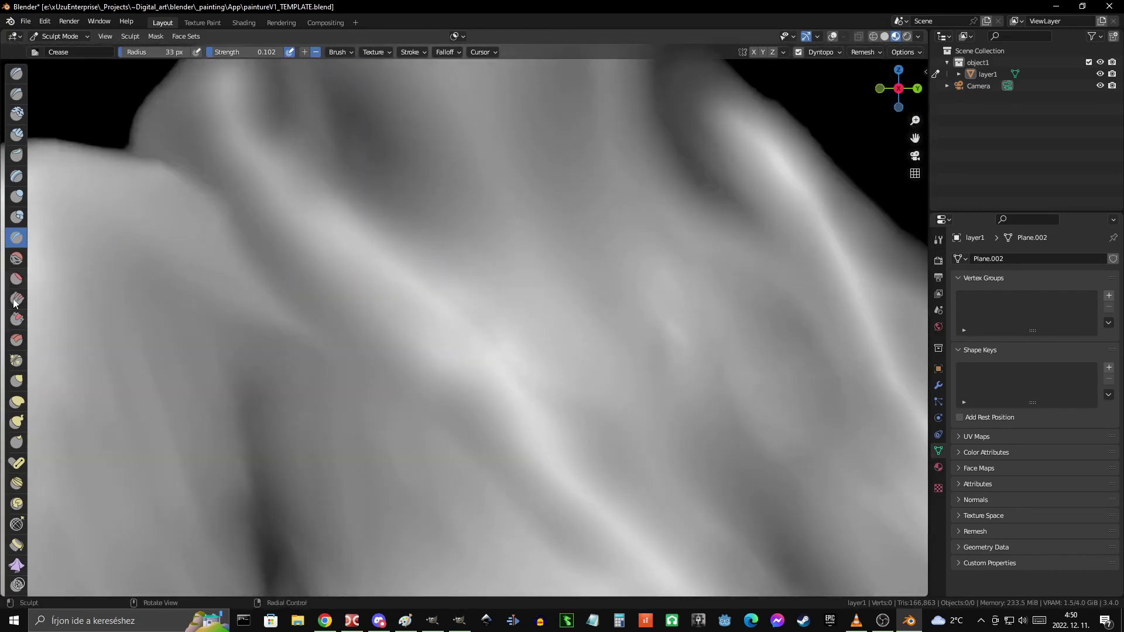
- Scrape down the fold ridges with a 25 px Scrape/Peaks brush
{"action": "key", "text": "shift+t"}
{"action": "scroll", "coordinate": [403, 261], "scroll_direction": "up", "scroll_amount": 3}
{"action": "scroll", "coordinate": [404, 261], "scroll_direction": "down", "scroll_amount": 2}
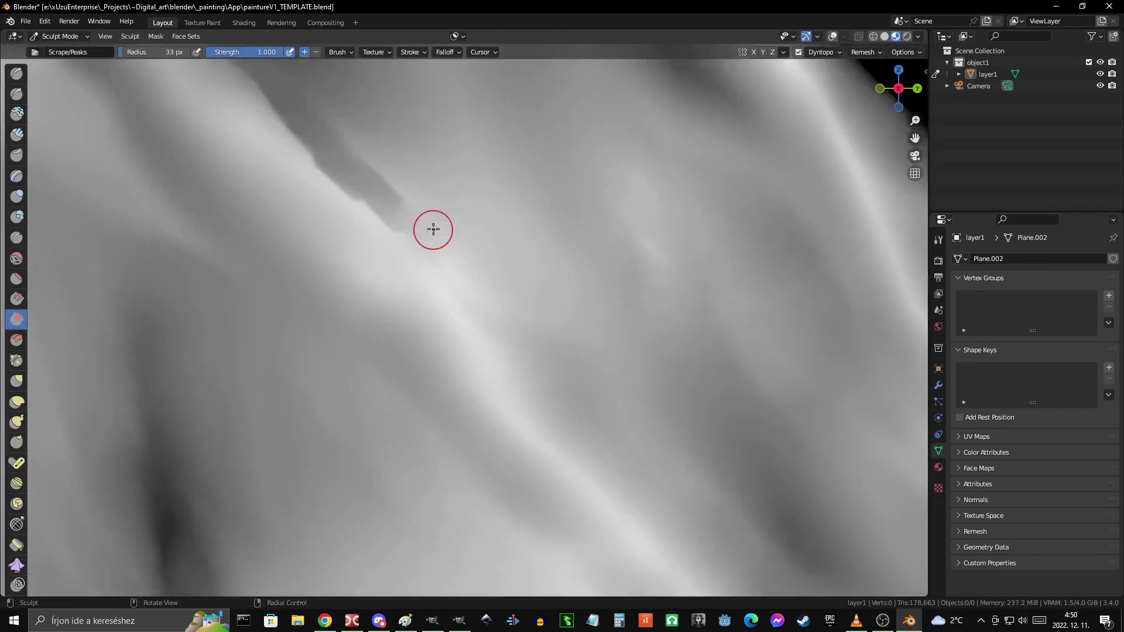
{"action": "scroll", "coordinate": [432, 228], "scroll_direction": "up", "scroll_amount": 2}
{"action": "scroll", "coordinate": [393, 183], "scroll_direction": "down", "scroll_amount": 2}
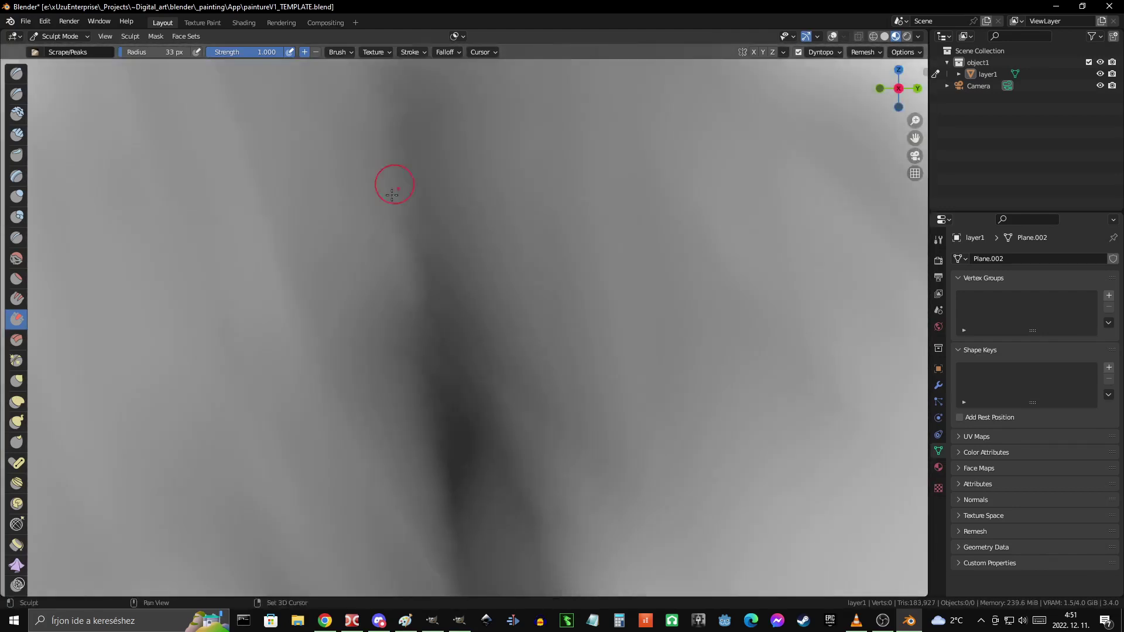
{"action": "scroll", "coordinate": [489, 241], "scroll_direction": "up", "scroll_amount": 2}
{"action": "scroll", "coordinate": [441, 193], "scroll_direction": "up", "scroll_amount": 2}
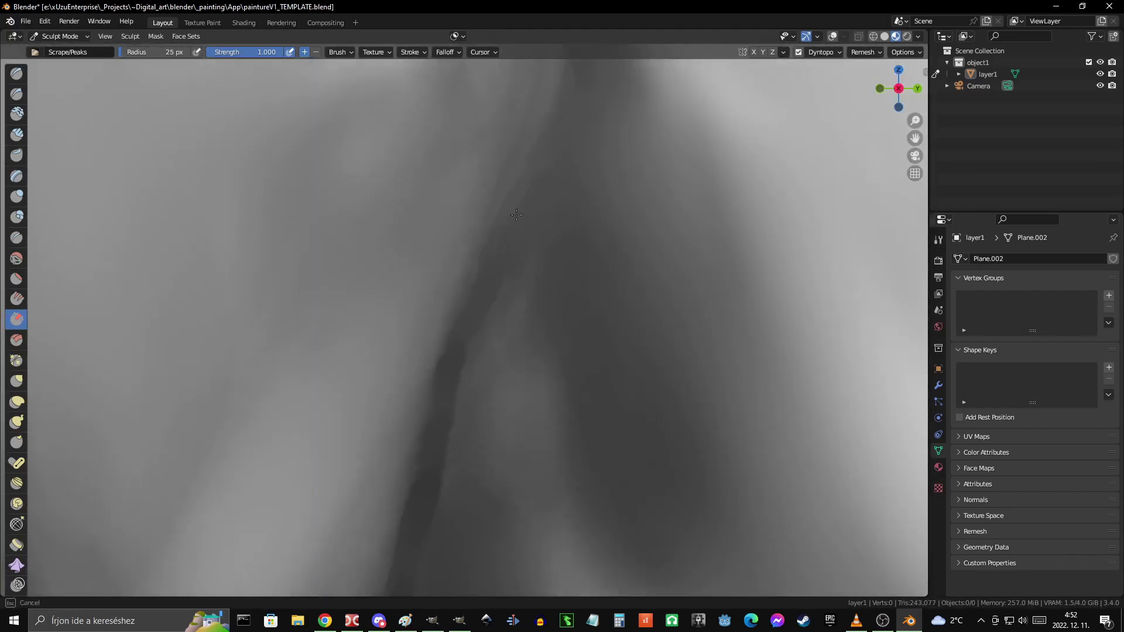
- Scrape down the fold ridges along the dark crease and flatten bodice folds above the sash
{"action": "left_click_drag", "start_coordinate": [516, 214], "coordinate": [495, 302]}
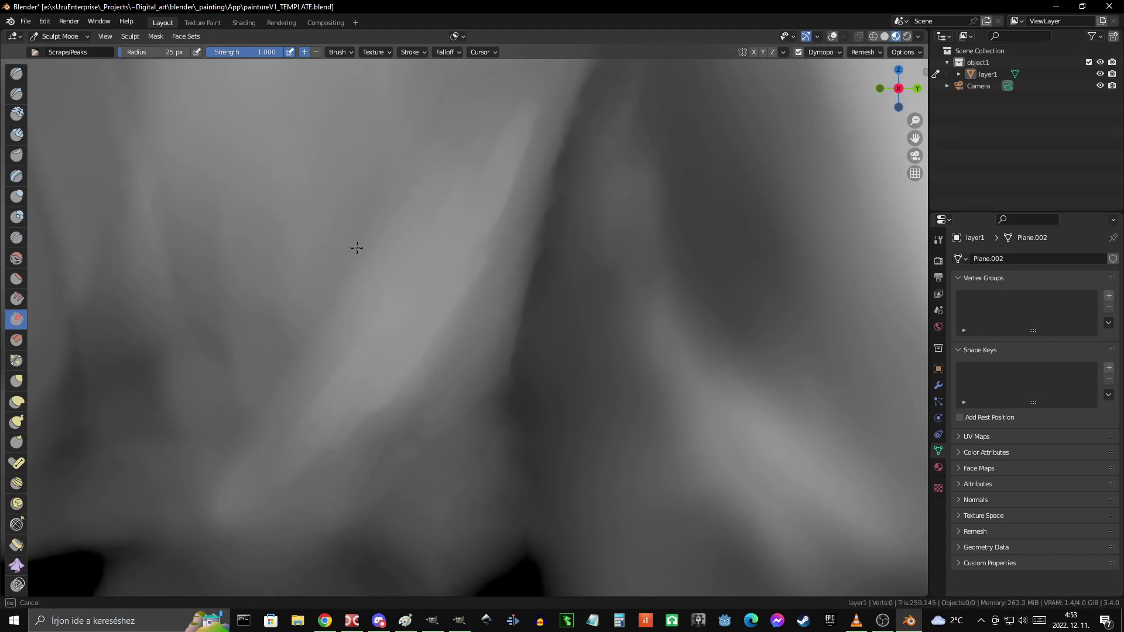
{"action": "scroll", "coordinate": [498, 310], "scroll_direction": "down", "scroll_amount": 5}
{"action": "scroll", "coordinate": [343, 301], "scroll_direction": "up", "scroll_amount": 3}
{"action": "scroll", "coordinate": [283, 264], "scroll_direction": "up", "scroll_amount": 3}
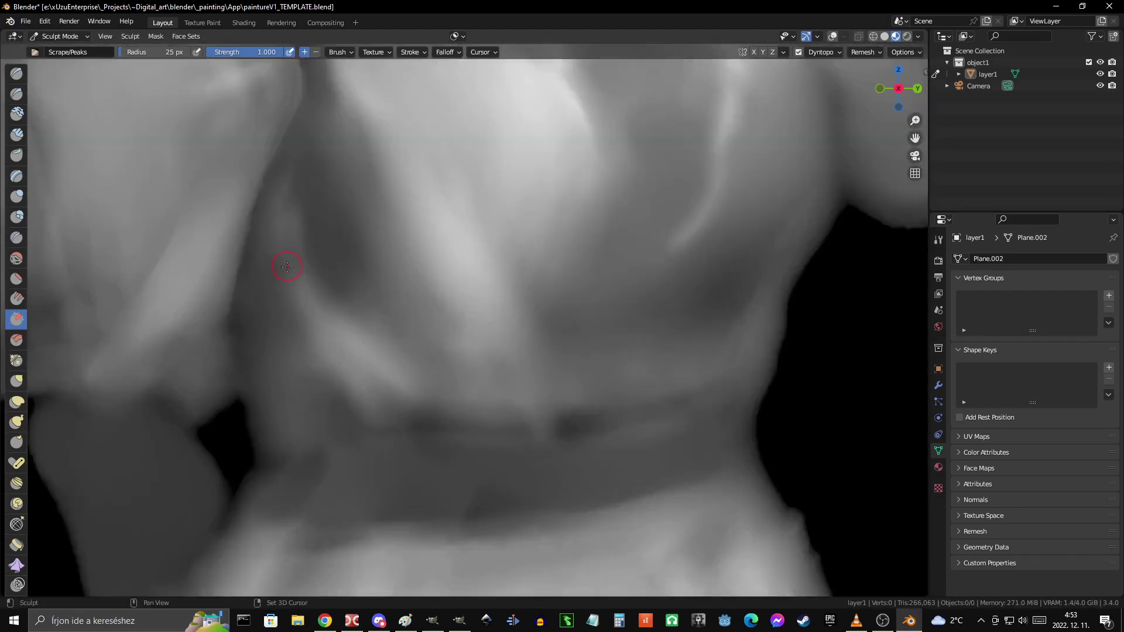
{"action": "scroll", "coordinate": [463, 225], "scroll_direction": "up", "scroll_amount": 3}
{"action": "left_click_drag", "start_coordinate": [408, 358], "coordinate": [409, 360]}
{"action": "scroll", "coordinate": [630, 484], "scroll_direction": "down", "scroll_amount": 5}
{"action": "scroll", "coordinate": [629, 409], "scroll_direction": "up", "scroll_amount": 4}
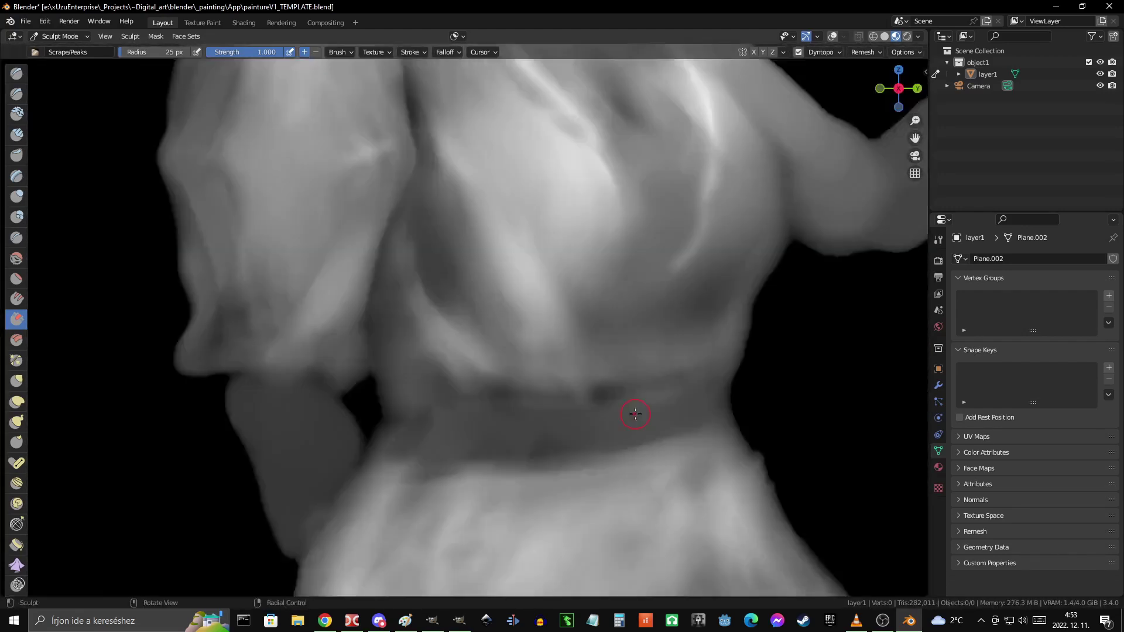
{"action": "scroll", "coordinate": [484, 333], "scroll_direction": "down", "scroll_amount": 4}
{"action": "scroll", "coordinate": [485, 302], "scroll_direction": "up", "scroll_amount": 5}
{"action": "scroll", "coordinate": [458, 261], "scroll_direction": "down", "scroll_amount": 3}
{"action": "left_click_drag", "start_coordinate": [527, 357], "coordinate": [532, 364]}
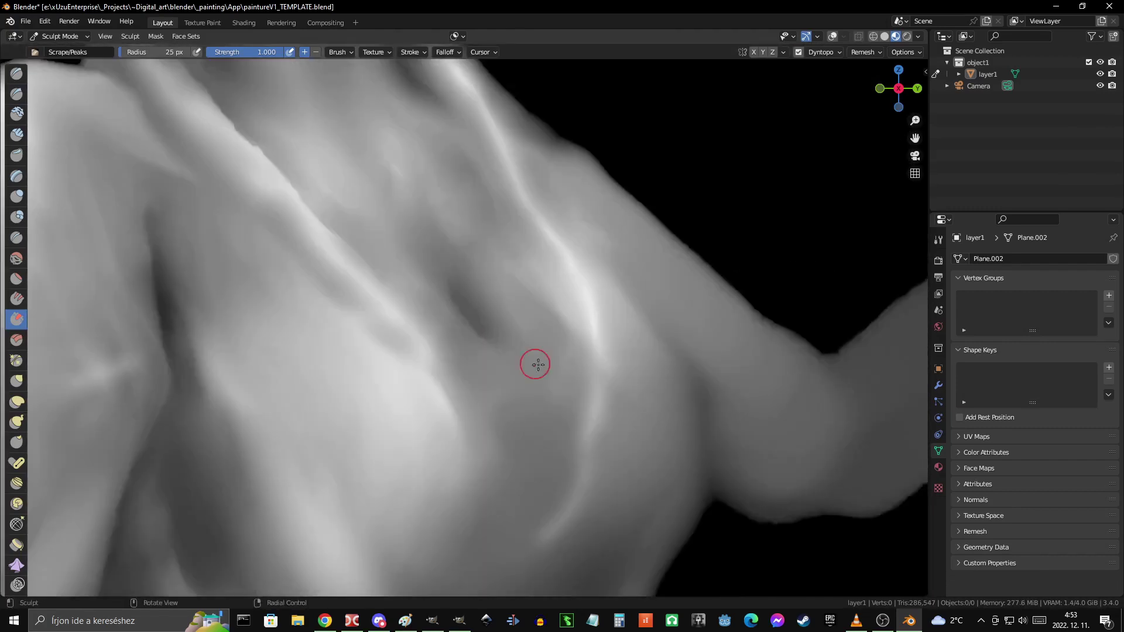
{"action": "scroll", "coordinate": [447, 229], "scroll_direction": "up", "scroll_amount": 3}
- Smooth the chest fold peaks, enlarge the brush to 36 px, and deepen a chest crease
{"action": "left_click_drag", "start_coordinate": [479, 249], "coordinate": [481, 255]}
{"action": "middle_click_drag", "start_coordinate": [481, 256], "coordinate": [483, 265]}
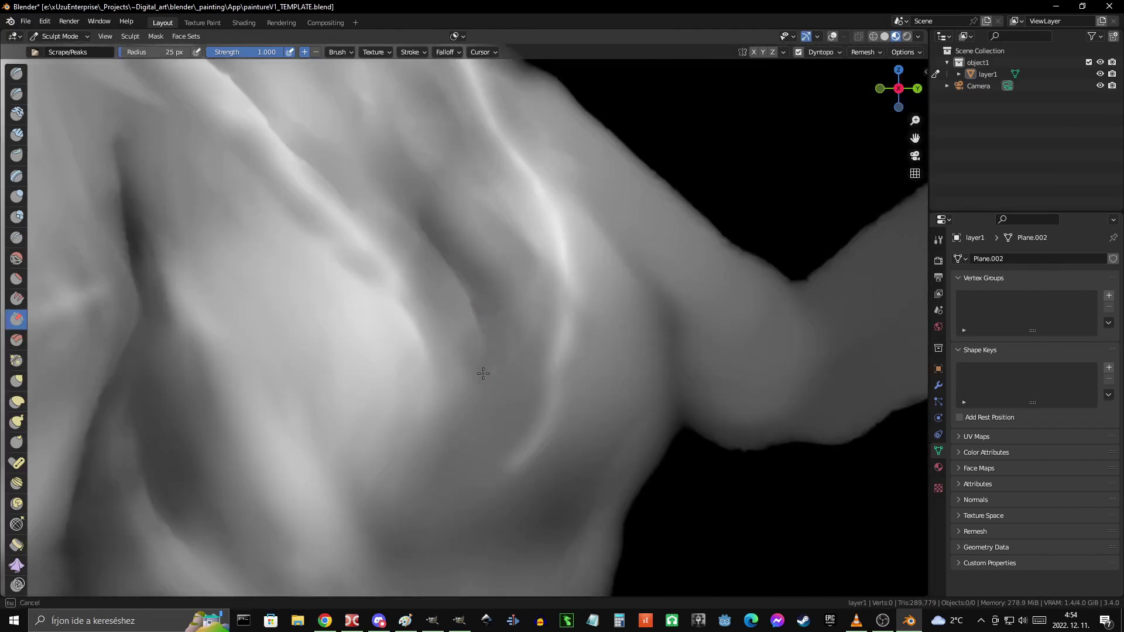
{"action": "scroll", "coordinate": [483, 373], "scroll_direction": "down", "scroll_amount": 4}
{"action": "left_click_drag", "start_coordinate": [532, 363], "coordinate": [534, 368]}
{"action": "scroll", "coordinate": [429, 208], "scroll_direction": "up", "scroll_amount": 3}
{"action": "scroll", "coordinate": [493, 326], "scroll_direction": "up", "scroll_amount": 2}
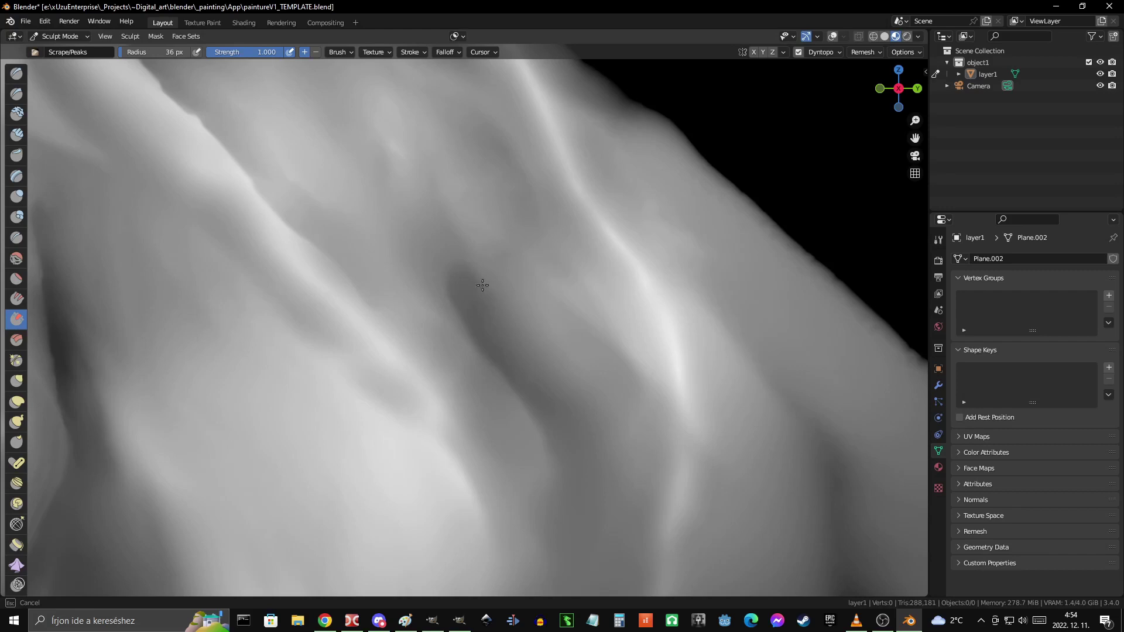
{"action": "scroll", "coordinate": [477, 280], "scroll_direction": "up", "scroll_amount": 2}
{"action": "scroll", "coordinate": [572, 402], "scroll_direction": "down", "scroll_amount": 3}
{"action": "scroll", "coordinate": [574, 421], "scroll_direction": "up", "scroll_amount": 3}
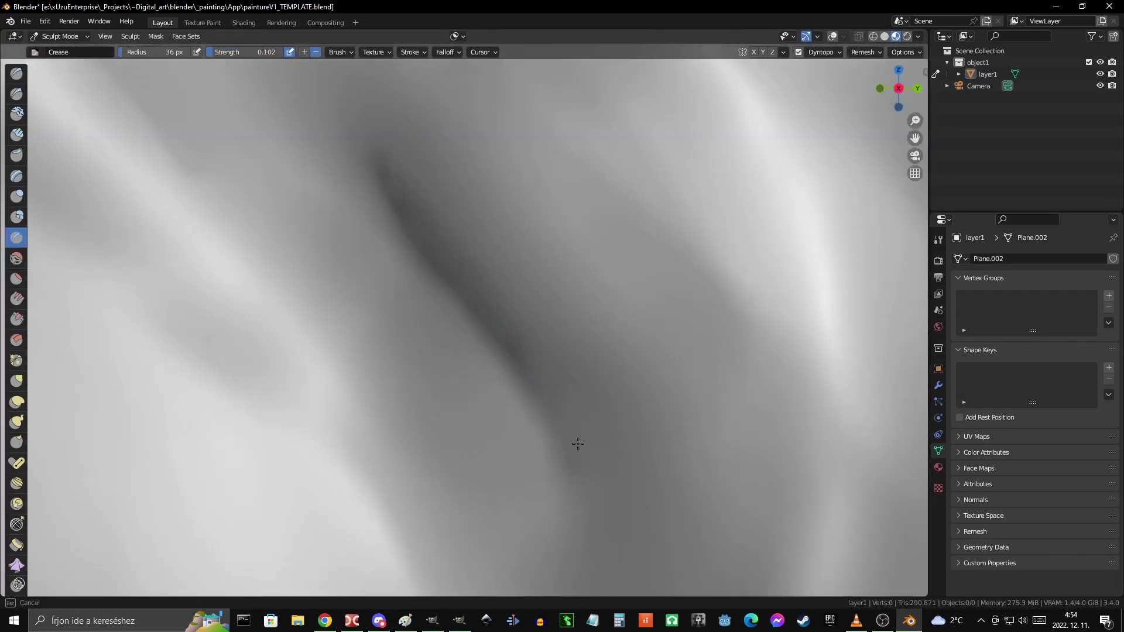
{"action": "scroll", "coordinate": [446, 243], "scroll_direction": "down", "scroll_amount": 2}
{"action": "left_click_drag", "start_coordinate": [446, 244], "coordinate": [453, 255]}
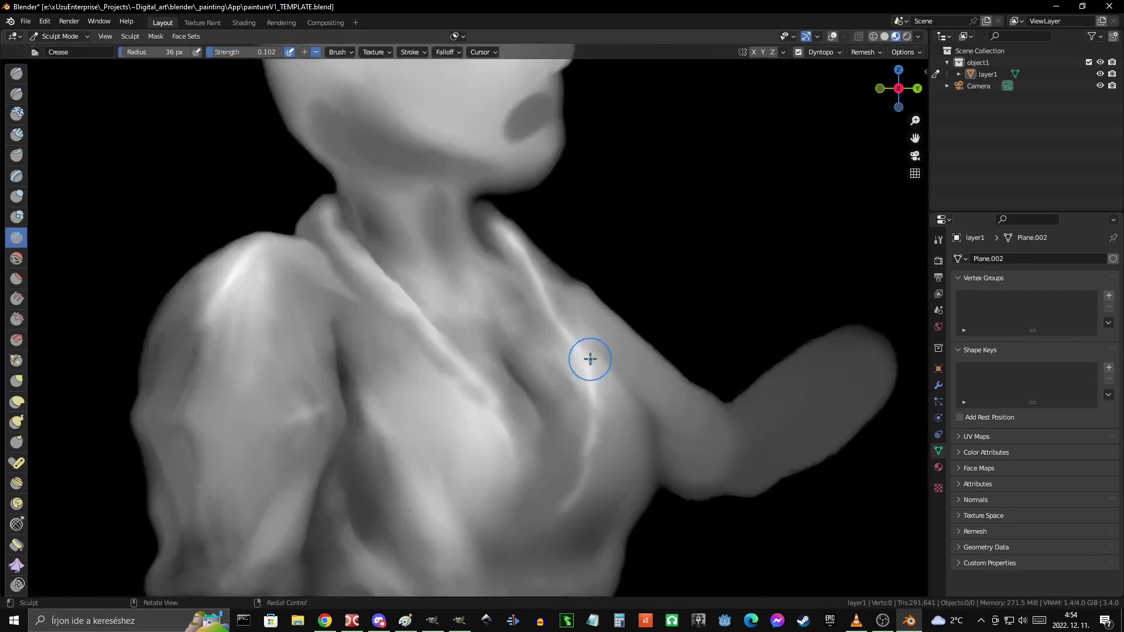
{"action": "scroll", "coordinate": [550, 328], "scroll_direction": "up", "scroll_amount": 3}
- Return to the Scrape/Peaks brush and zoom in and out over the chest and shoulder close-ups
{"action": "key", "text": "shift+t"}
{"action": "scroll", "coordinate": [445, 264], "scroll_direction": "up", "scroll_amount": 2}
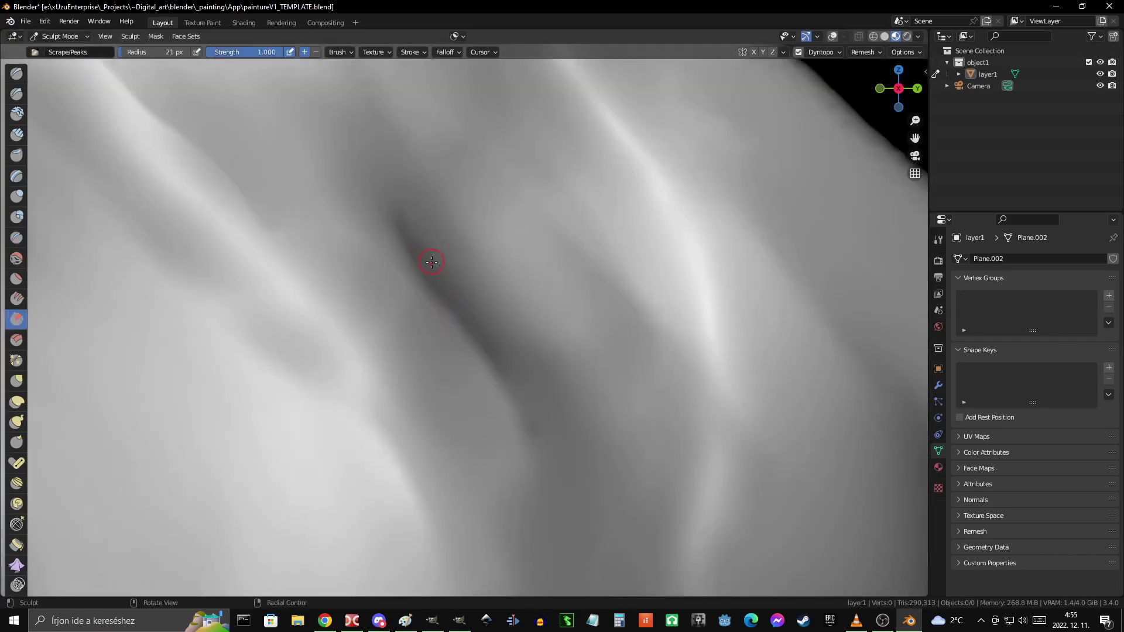
{"action": "scroll", "coordinate": [427, 250], "scroll_direction": "down", "scroll_amount": 4}
{"action": "scroll", "coordinate": [510, 358], "scroll_direction": "up", "scroll_amount": 2}
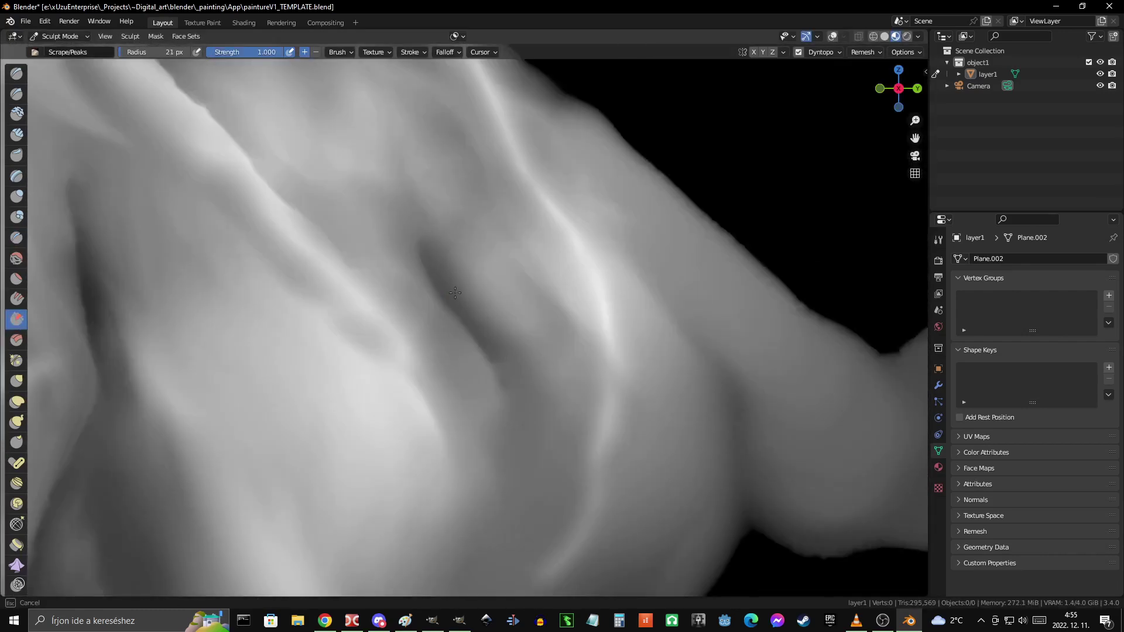
{"action": "scroll", "coordinate": [455, 293], "scroll_direction": "down", "scroll_amount": 5}
{"action": "scroll", "coordinate": [471, 220], "scroll_direction": "up", "scroll_amount": 5}
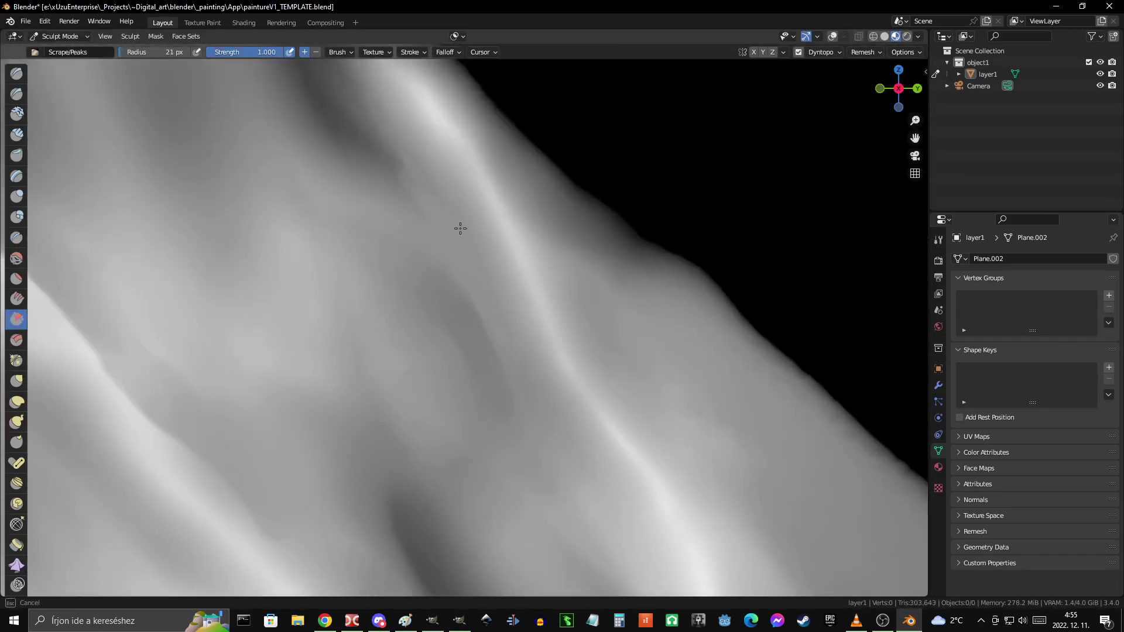
{"action": "scroll", "coordinate": [501, 278], "scroll_direction": "down", "scroll_amount": 3}
{"action": "scroll", "coordinate": [468, 235], "scroll_direction": "up", "scroll_amount": 3}
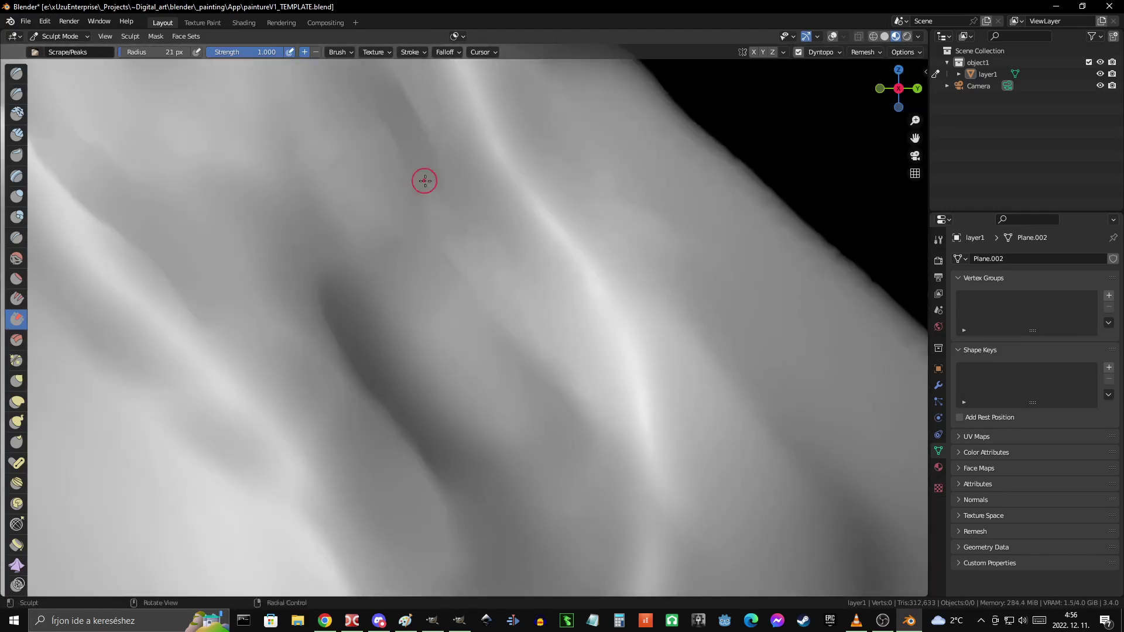
{"action": "scroll", "coordinate": [587, 427], "scroll_direction": "down", "scroll_amount": 3}
{"action": "scroll", "coordinate": [488, 298], "scroll_direction": "up", "scroll_amount": 3}
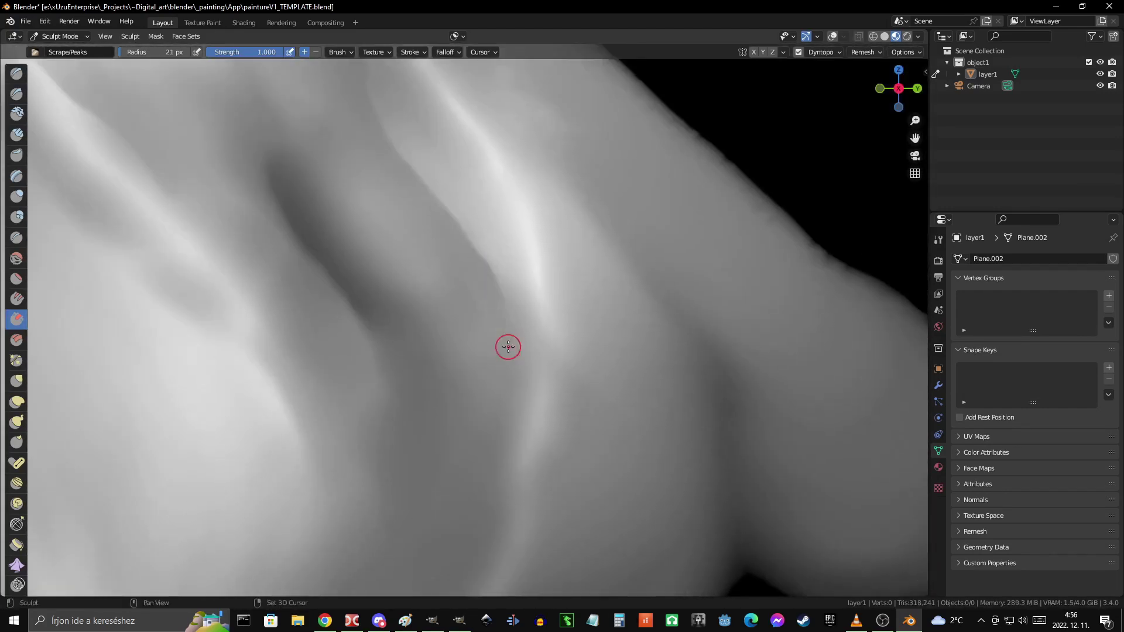
{"action": "scroll", "coordinate": [508, 347], "scroll_direction": "down", "scroll_amount": 3}
{"action": "scroll", "coordinate": [476, 377], "scroll_direction": "up", "scroll_amount": 3}
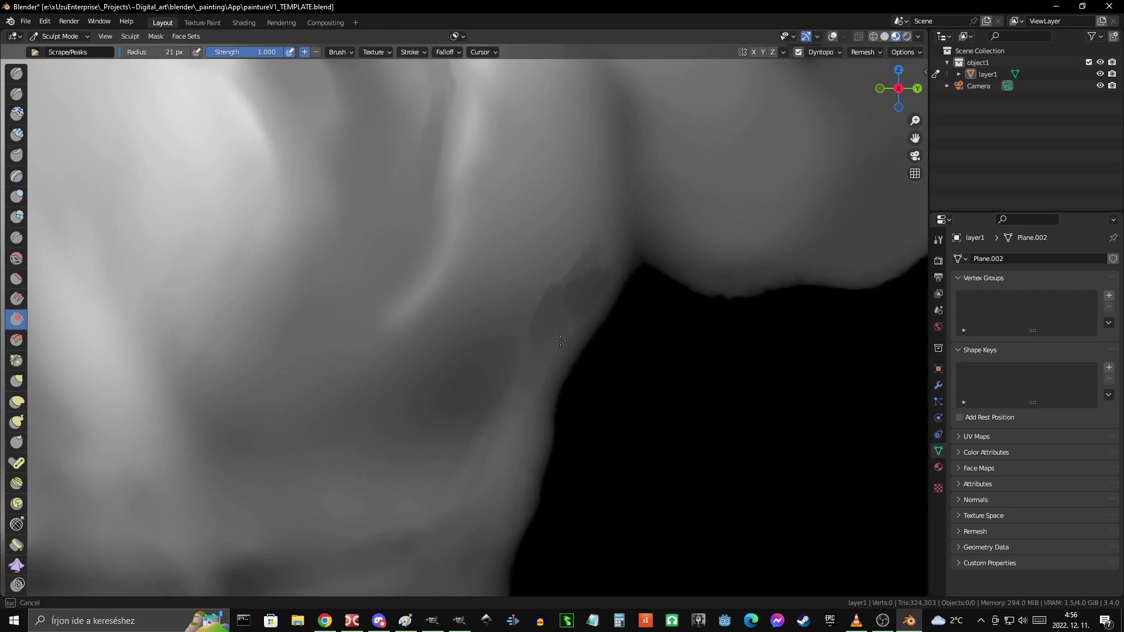
{"action": "scroll", "coordinate": [557, 373], "scroll_direction": "down", "scroll_amount": 3}
{"action": "scroll", "coordinate": [582, 301], "scroll_direction": "up", "scroll_amount": 3}
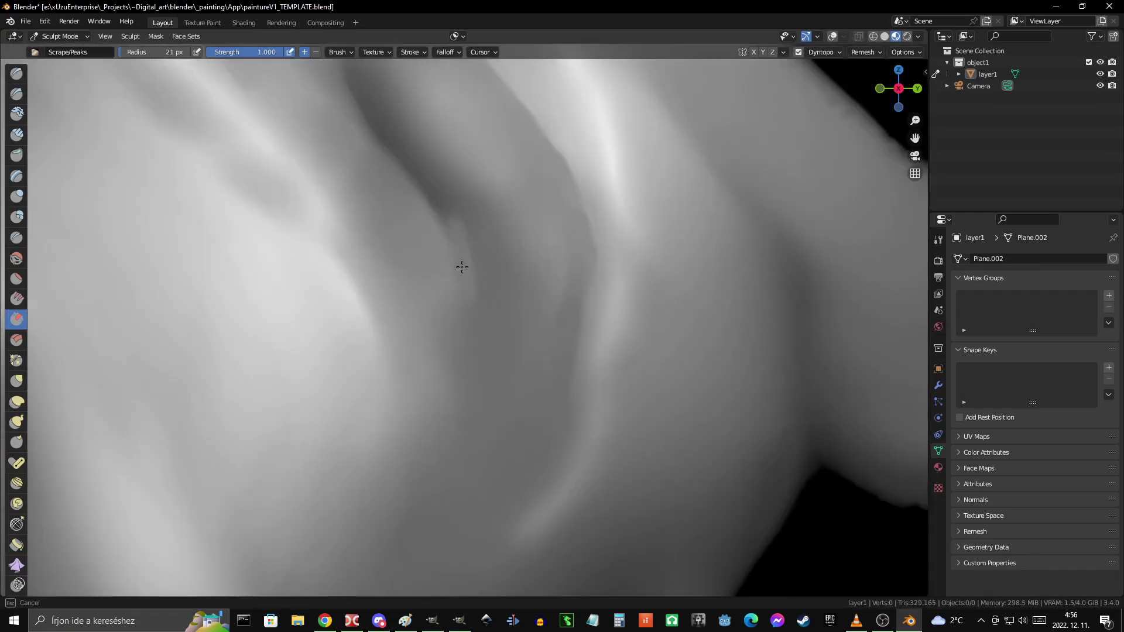
{"action": "scroll", "coordinate": [459, 264], "scroll_direction": "down", "scroll_amount": 4}
{"action": "scroll", "coordinate": [454, 366], "scroll_direction": "up", "scroll_amount": 4}
{"action": "scroll", "coordinate": [552, 269], "scroll_direction": "up", "scroll_amount": 2}
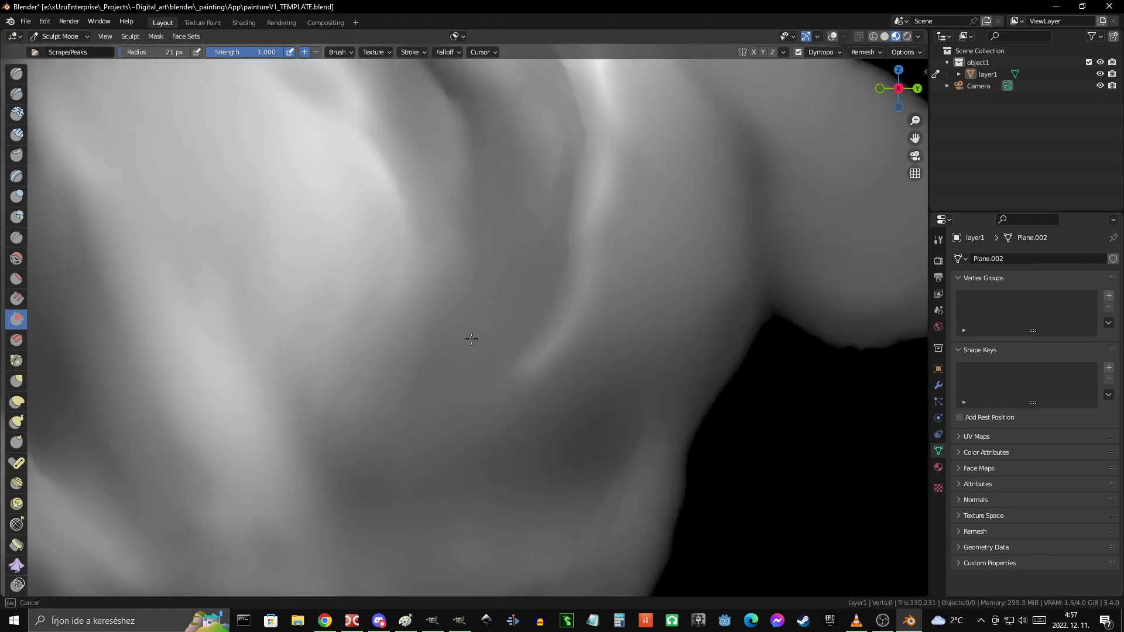
{"action": "scroll", "coordinate": [472, 339], "scroll_direction": "down", "scroll_amount": 4}
{"action": "scroll", "coordinate": [540, 384], "scroll_direction": "up", "scroll_amount": 1}
{"action": "scroll", "coordinate": [509, 343], "scroll_direction": "up", "scroll_amount": 3}
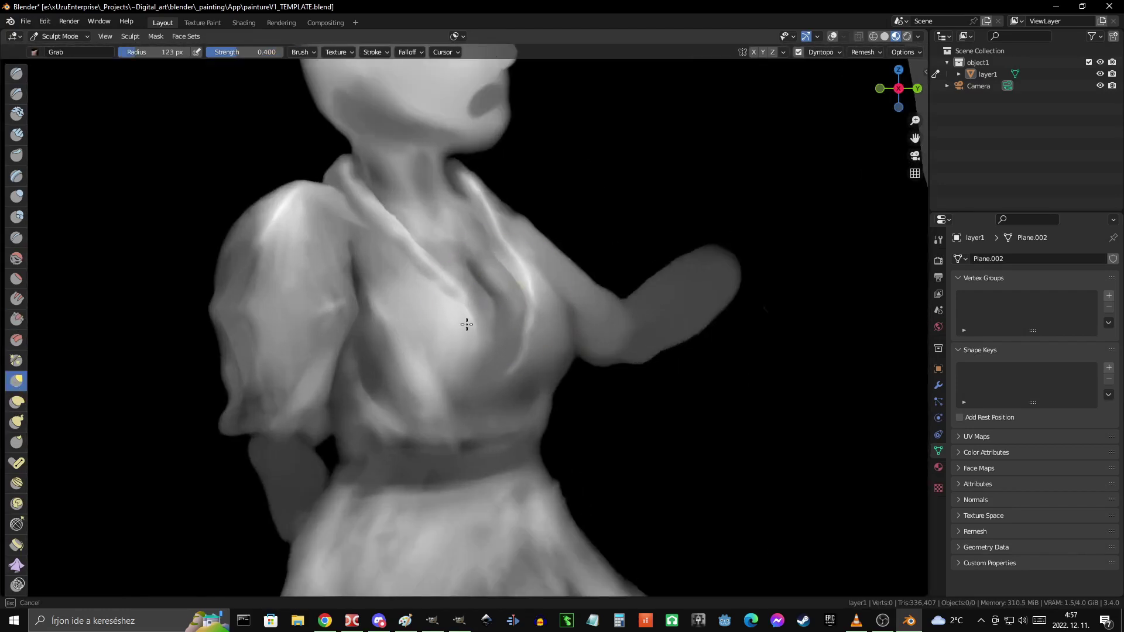
- Resize the Grab brush and pull the shoulder and collar area into shape
{"action": "scroll", "coordinate": [326, 388], "scroll_direction": "down", "scroll_amount": 1}
{"action": "scroll", "coordinate": [446, 321], "scroll_direction": "up", "scroll_amount": 2}
{"action": "scroll", "coordinate": [531, 279], "scroll_direction": "down", "scroll_amount": 1}
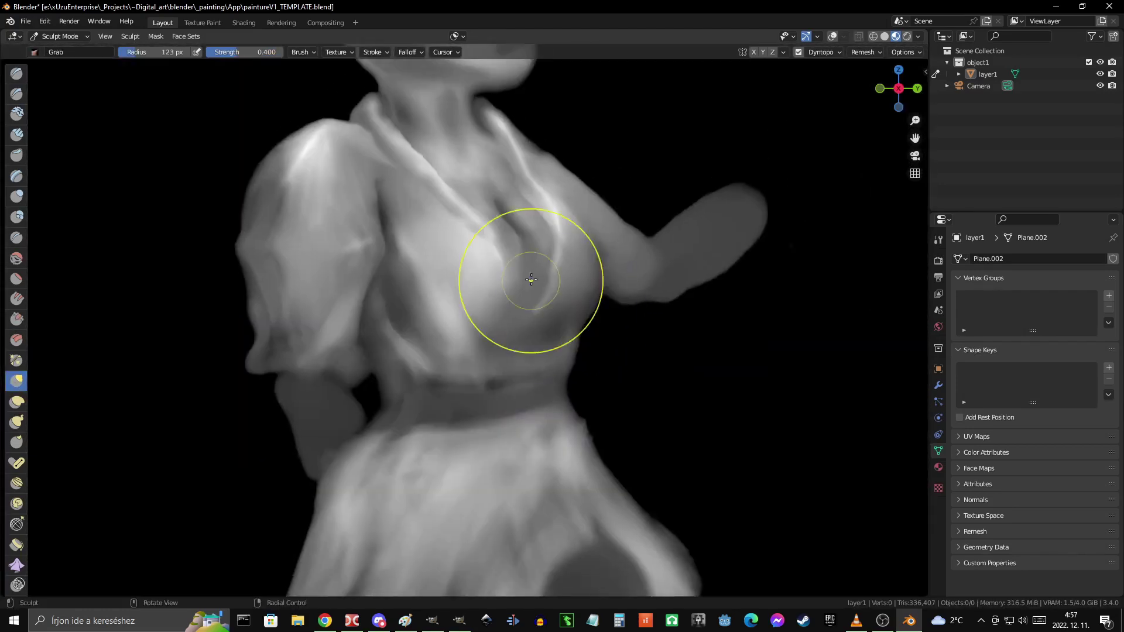
{"action": "scroll", "coordinate": [556, 298], "scroll_direction": "down", "scroll_amount": 5}
{"action": "scroll", "coordinate": [452, 301], "scroll_direction": "up", "scroll_amount": 5}
{"action": "scroll", "coordinate": [261, 186], "scroll_direction": "down", "scroll_amount": 1}
{"action": "scroll", "coordinate": [311, 245], "scroll_direction": "up", "scroll_amount": 1}
{"action": "key", "text": "f"}
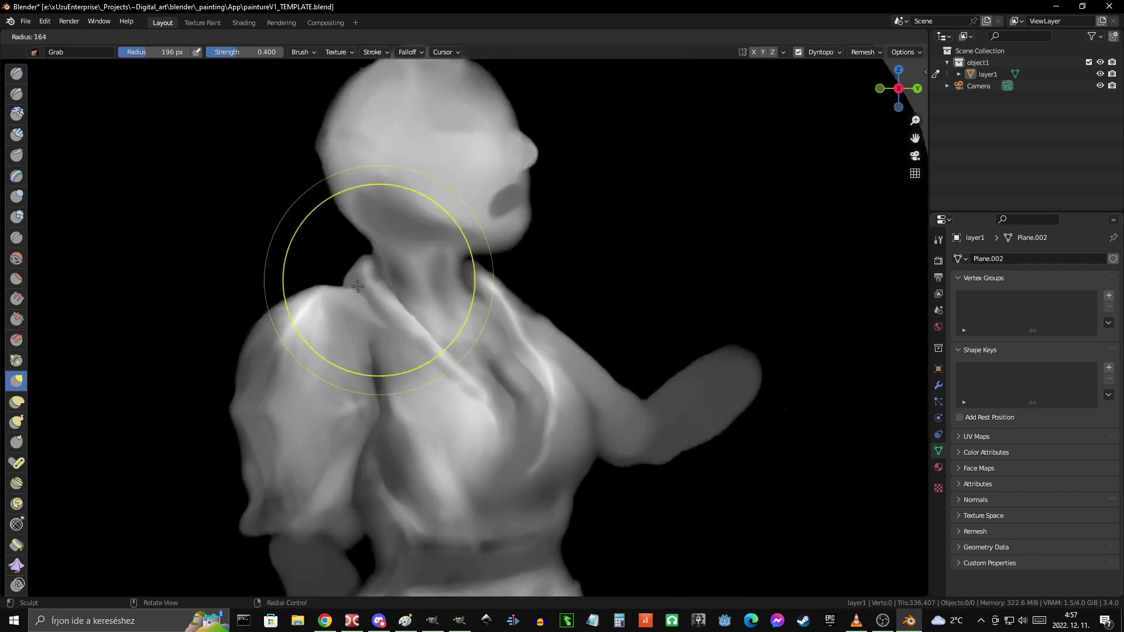
{"action": "left_click", "coordinate": [358, 286]}
{"action": "middle_click_drag", "start_coordinate": [258, 342], "coordinate": [298, 241], "text": "shift"}
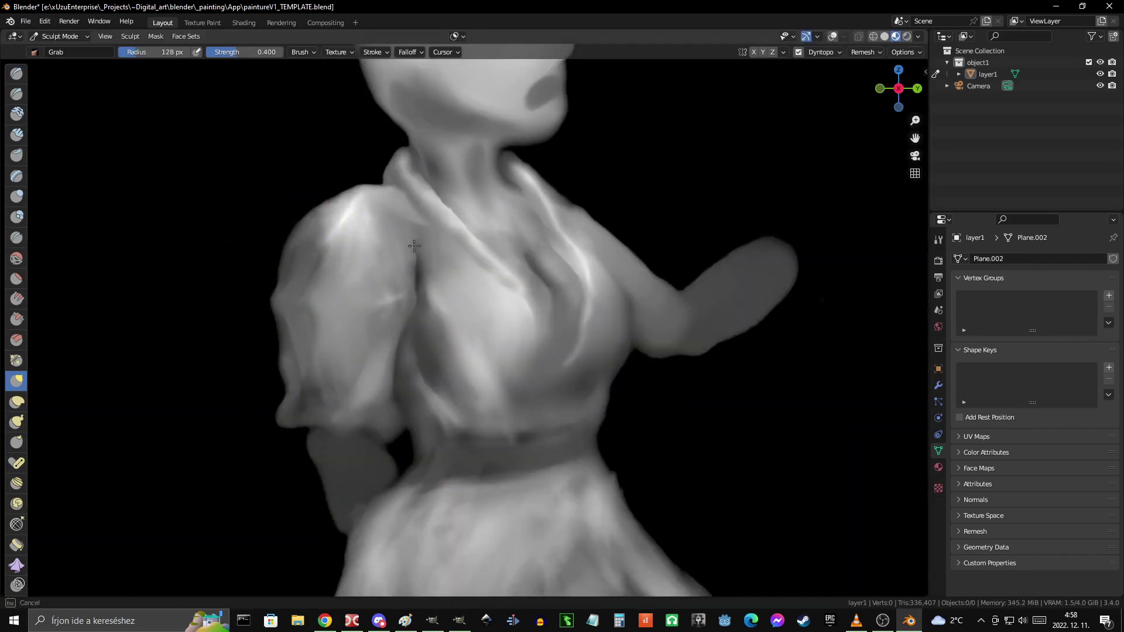
{"action": "scroll", "coordinate": [408, 165], "scroll_direction": "up", "scroll_amount": 1}
{"action": "scroll", "coordinate": [464, 234], "scroll_direction": "up", "scroll_amount": 1}
{"action": "scroll", "coordinate": [510, 334], "scroll_direction": "down", "scroll_amount": 3}
{"action": "scroll", "coordinate": [516, 357], "scroll_direction": "down", "scroll_amount": 2}
{"action": "scroll", "coordinate": [517, 357], "scroll_direction": "up", "scroll_amount": 2}
{"action": "scroll", "coordinate": [486, 340], "scroll_direction": "up", "scroll_amount": 1}
{"action": "scroll", "coordinate": [498, 328], "scroll_direction": "down", "scroll_amount": 1}
- Build up soft fold volume across the bodice with Clay Strips at 27 px, strength 0.051
{"action": "key", "text": "c"}
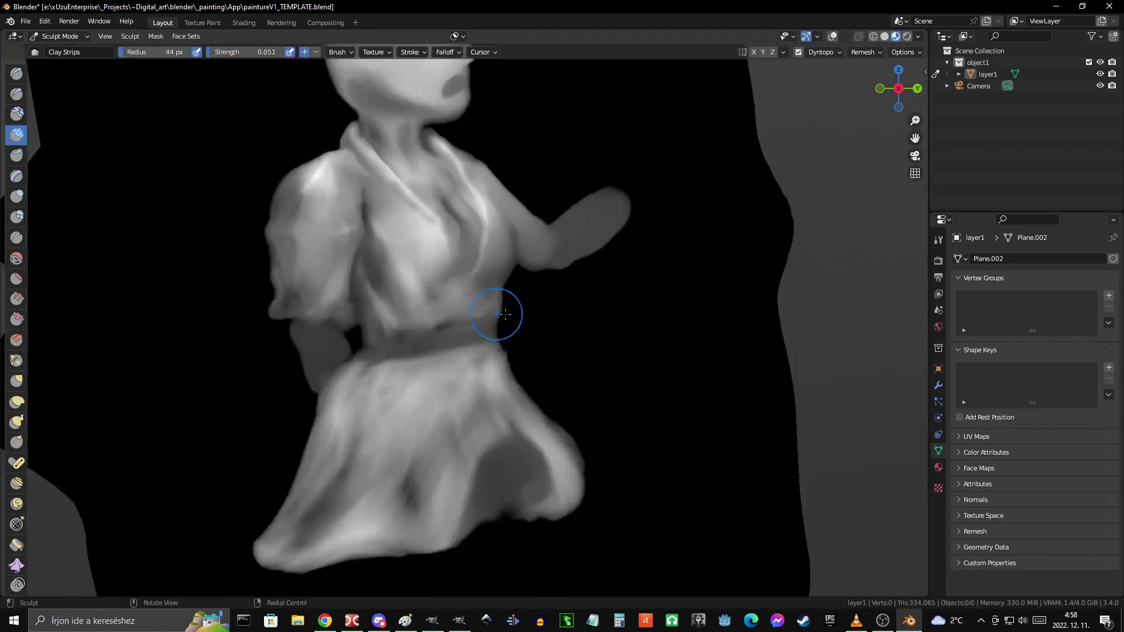
{"action": "middle_click_drag", "start_coordinate": [535, 346], "coordinate": [455, 348], "text": "ctrl"}
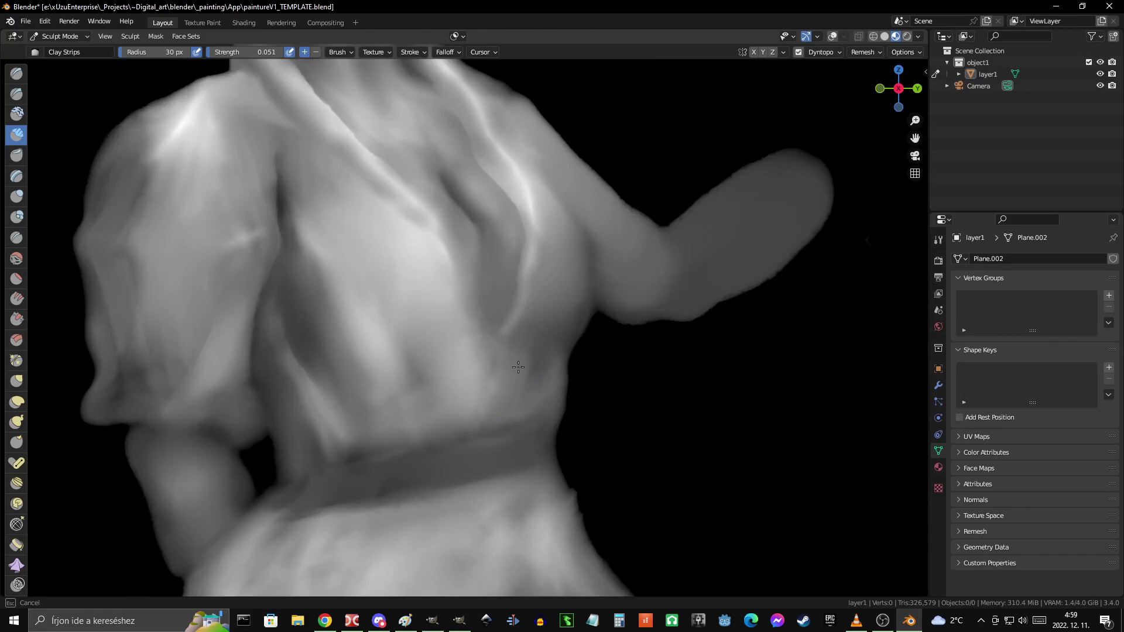
{"action": "scroll", "coordinate": [534, 291], "scroll_direction": "down", "scroll_amount": 2}
{"action": "scroll", "coordinate": [583, 241], "scroll_direction": "up", "scroll_amount": 2}
{"action": "scroll", "coordinate": [339, 329], "scroll_direction": "up", "scroll_amount": 2}
{"action": "scroll", "coordinate": [344, 220], "scroll_direction": "up", "scroll_amount": 1}
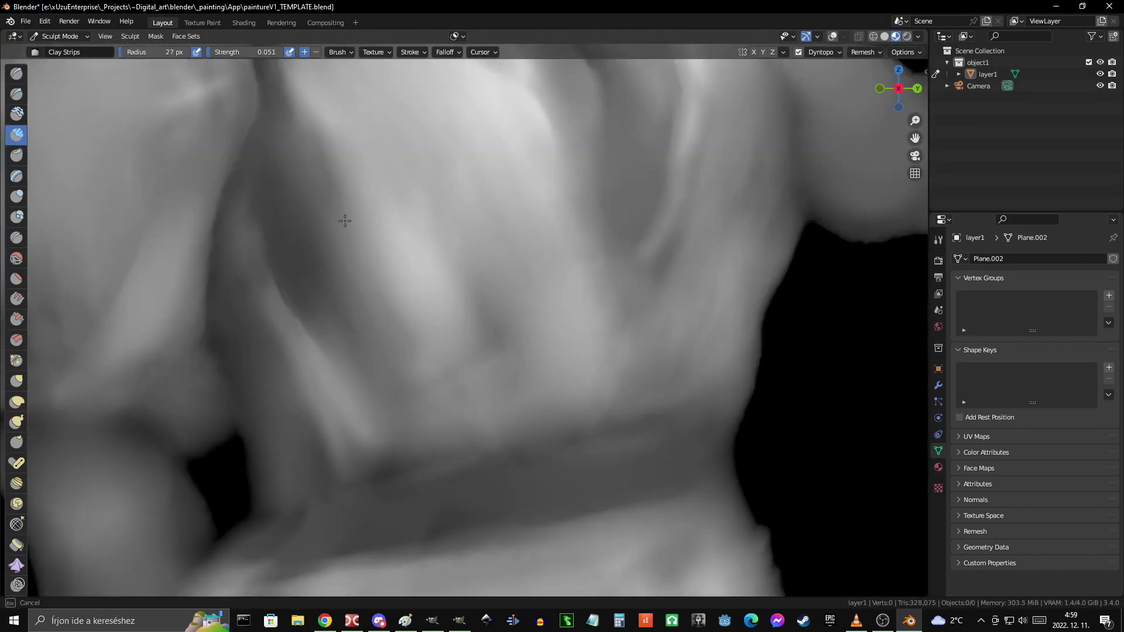
{"action": "scroll", "coordinate": [342, 221], "scroll_direction": "down", "scroll_amount": 2}
{"action": "scroll", "coordinate": [469, 257], "scroll_direction": "down", "scroll_amount": 1}
{"action": "scroll", "coordinate": [484, 274], "scroll_direction": "up", "scroll_amount": 1}
{"action": "scroll", "coordinate": [463, 311], "scroll_direction": "down", "scroll_amount": 1}
- Switch to Grab at a smaller brush radius to pull the face into a smooth oval
{"action": "scroll", "coordinate": [428, 310], "scroll_direction": "up", "scroll_amount": 1}
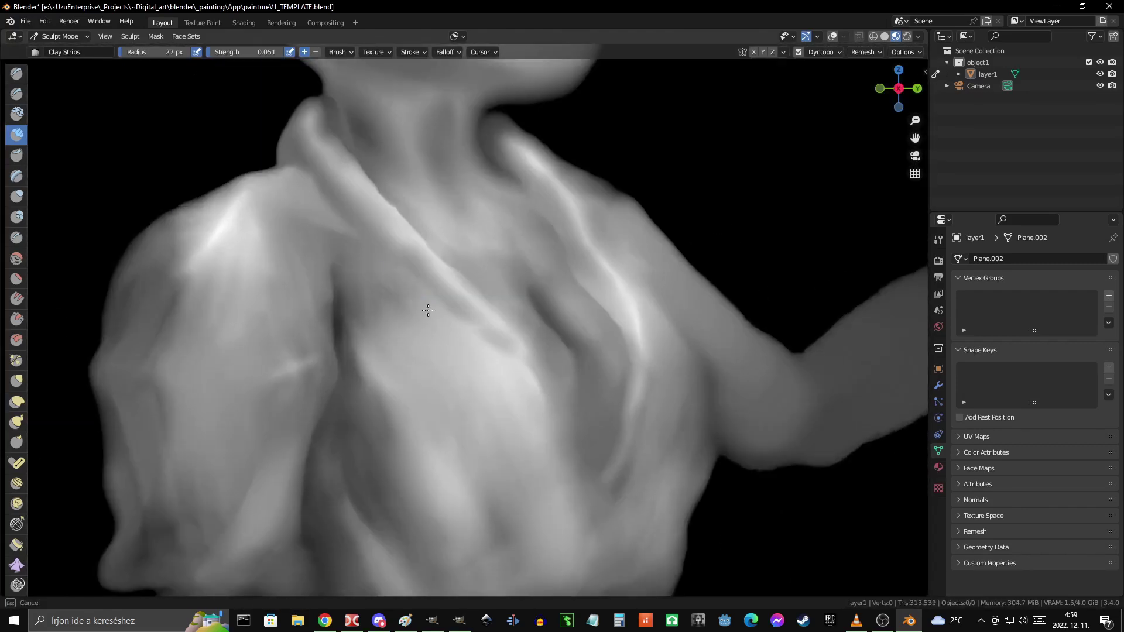
{"action": "scroll", "coordinate": [480, 316], "scroll_direction": "down", "scroll_amount": 3}
{"action": "scroll", "coordinate": [504, 258], "scroll_direction": "down", "scroll_amount": 1}
{"action": "scroll", "coordinate": [389, 176], "scroll_direction": "up", "scroll_amount": 2}
{"action": "scroll", "coordinate": [485, 272], "scroll_direction": "up", "scroll_amount": 2}
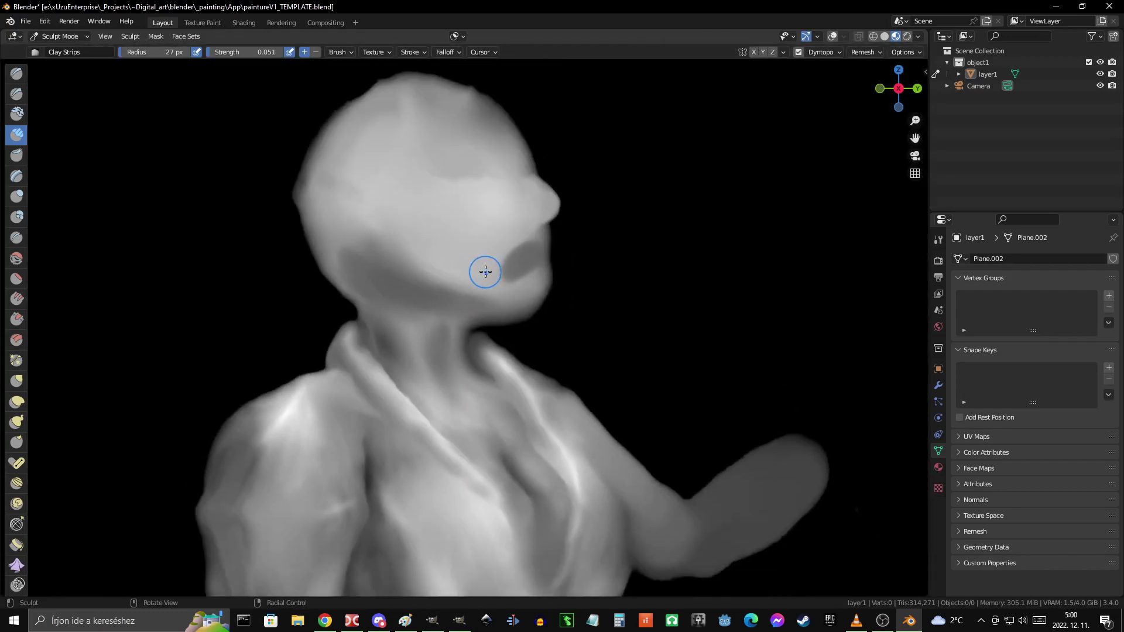
{"action": "key", "text": "g"}
{"action": "scroll", "coordinate": [469, 264], "scroll_direction": "down", "scroll_amount": 2}
{"action": "scroll", "coordinate": [426, 312], "scroll_direction": "up", "scroll_amount": 2}
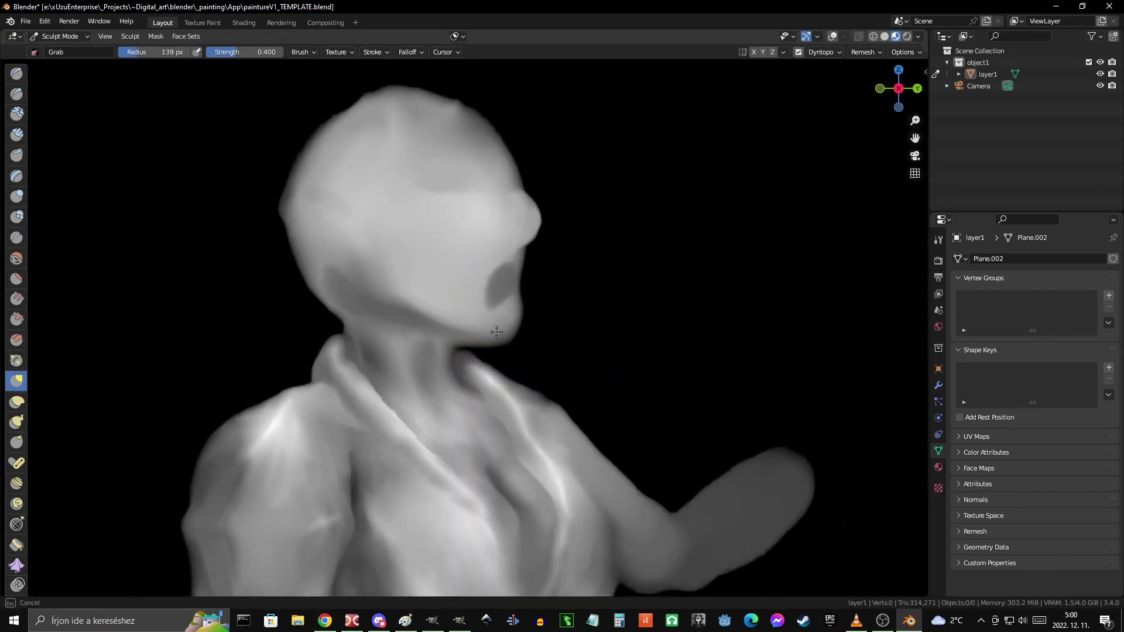
{"action": "left_click", "coordinate": [515, 296]}
{"action": "scroll", "coordinate": [351, 322], "scroll_direction": "up", "scroll_amount": 2}
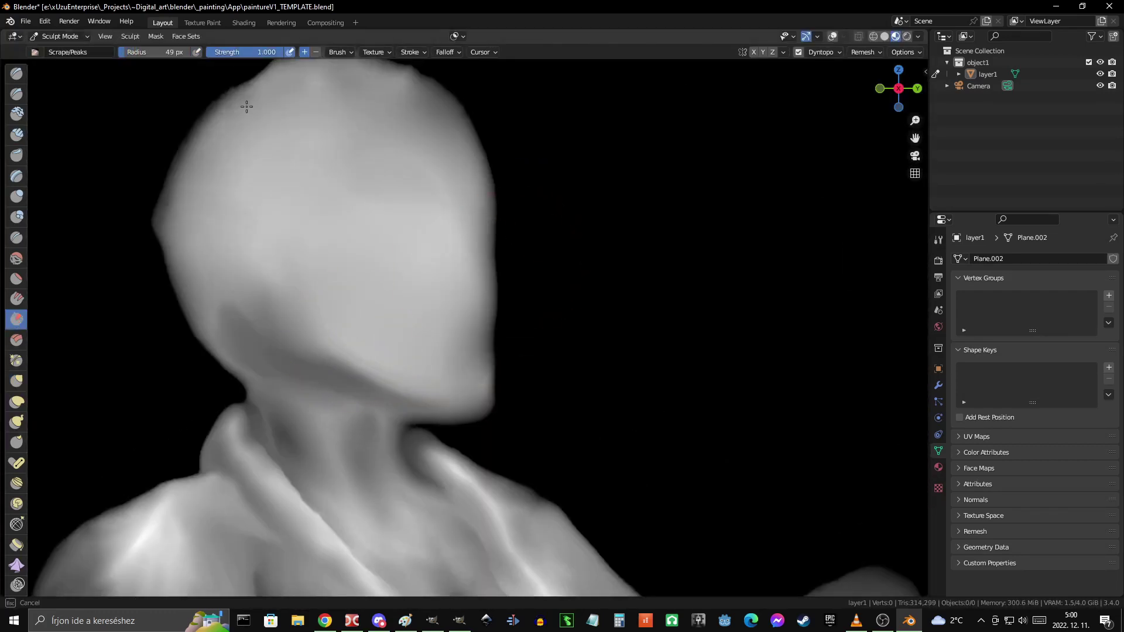
{"action": "scroll", "coordinate": [495, 226], "scroll_direction": "down", "scroll_amount": 2}
{"action": "scroll", "coordinate": [384, 338], "scroll_direction": "up", "scroll_amount": 2}
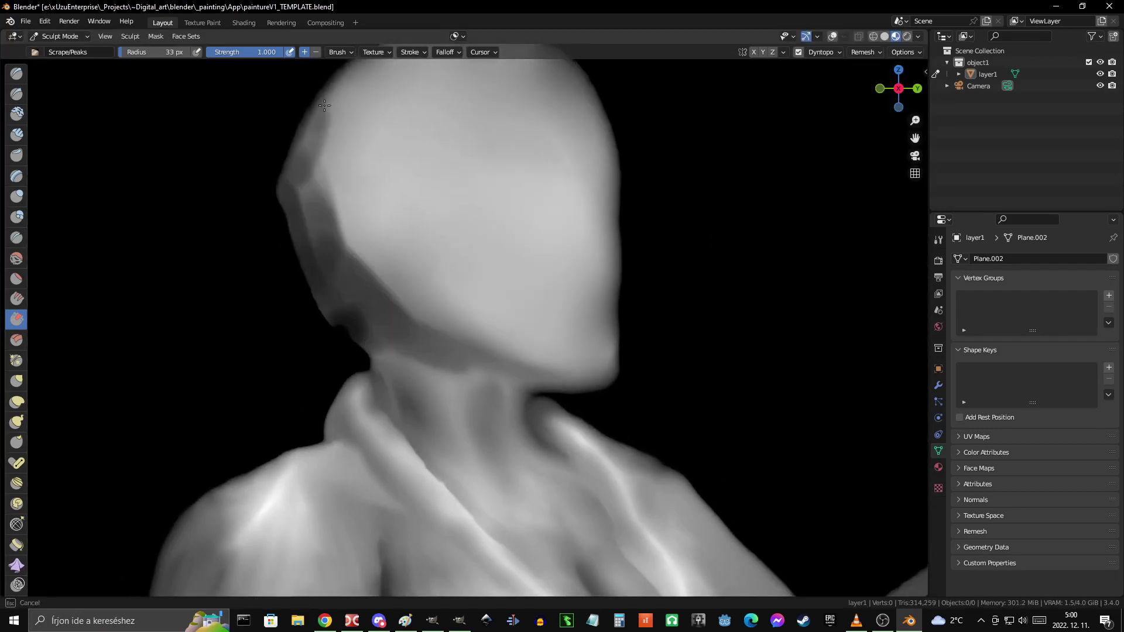
{"action": "scroll", "coordinate": [334, 255], "scroll_direction": "down", "scroll_amount": 2}
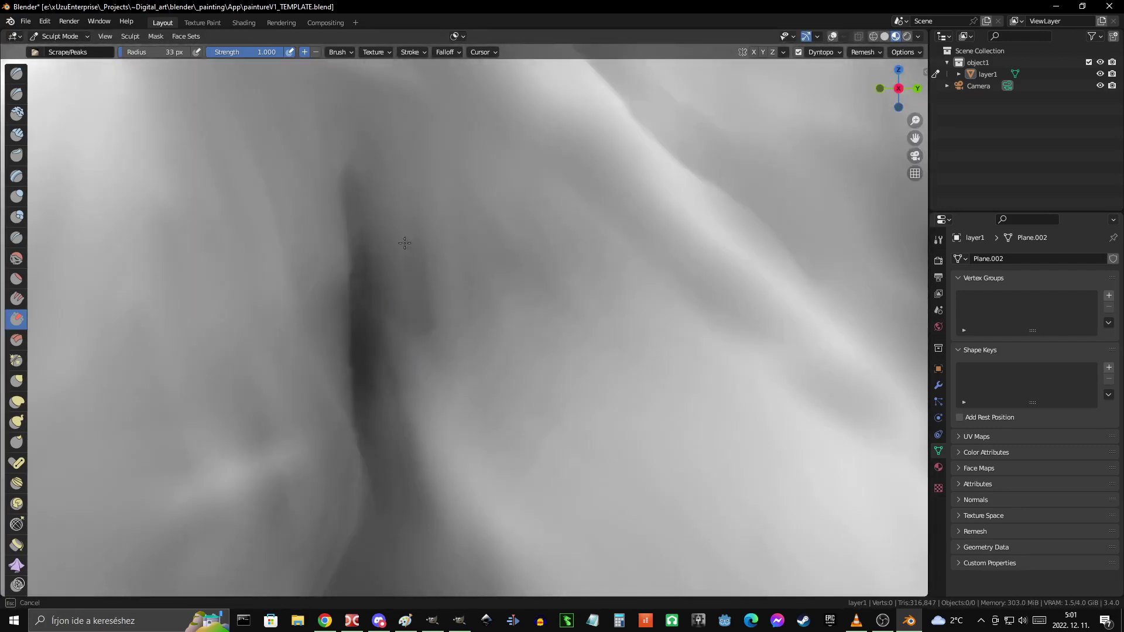
- Scrape a deep crease into the surface and orbit the close-up around it
{"action": "middle_click_drag", "start_coordinate": [422, 391], "coordinate": [506, 201], "text": "ctrl"}
{"action": "scroll", "coordinate": [627, 343], "scroll_direction": "down", "scroll_amount": 2}
{"action": "mouse_move", "coordinate": [627, 344]}
{"action": "middle_mouse_down"}
{"action": "mouse_move", "coordinate": [501, 298]}
{"action": "mouse_move", "coordinate": [534, 358]}
{"action": "mouse_move", "coordinate": [494, 256]}
{"action": "mouse_move", "coordinate": [483, 268]}
{"action": "mouse_move", "coordinate": [529, 248]}
{"action": "middle_mouse_up"}
{"action": "scroll", "coordinate": [426, 331], "scroll_direction": "up", "scroll_amount": 1}
- Toggle between Grab and Clay Strips while framing the sash at the waist
{"action": "key", "text": "g"}
{"action": "scroll", "coordinate": [546, 368], "scroll_direction": "down", "scroll_amount": 2}
{"action": "scroll", "coordinate": [645, 377], "scroll_direction": "down", "scroll_amount": 3}
{"action": "scroll", "coordinate": [585, 367], "scroll_direction": "up", "scroll_amount": 5}
{"action": "scroll", "coordinate": [586, 384], "scroll_direction": "up", "scroll_amount": 2}
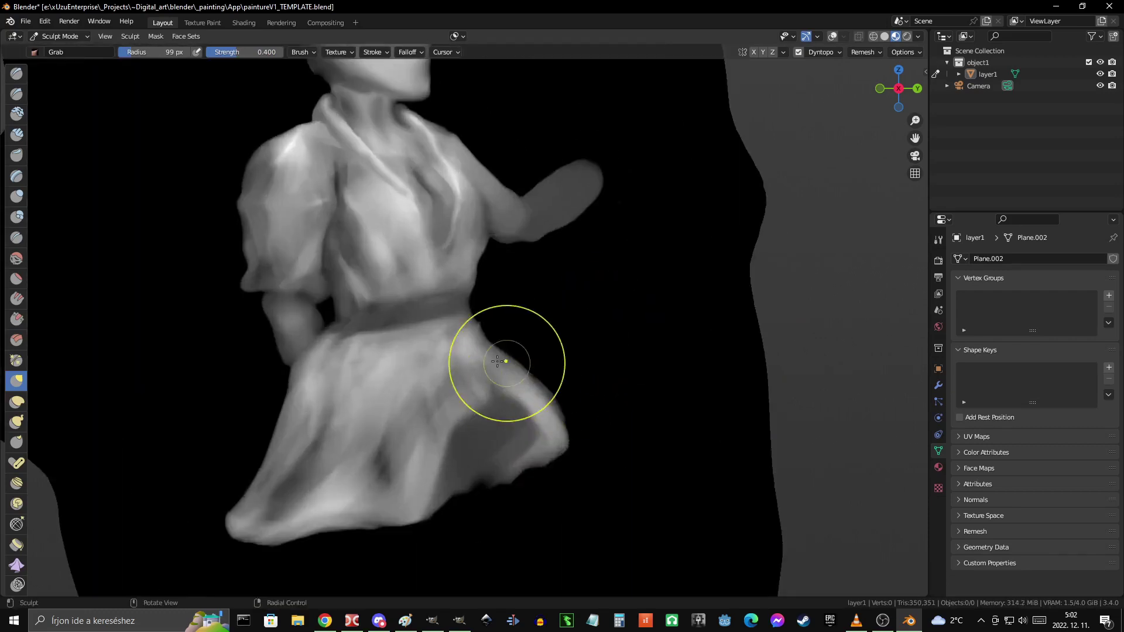
{"action": "scroll", "coordinate": [578, 376], "scroll_direction": "down", "scroll_amount": 2}
{"action": "scroll", "coordinate": [547, 396], "scroll_direction": "down", "scroll_amount": 1}
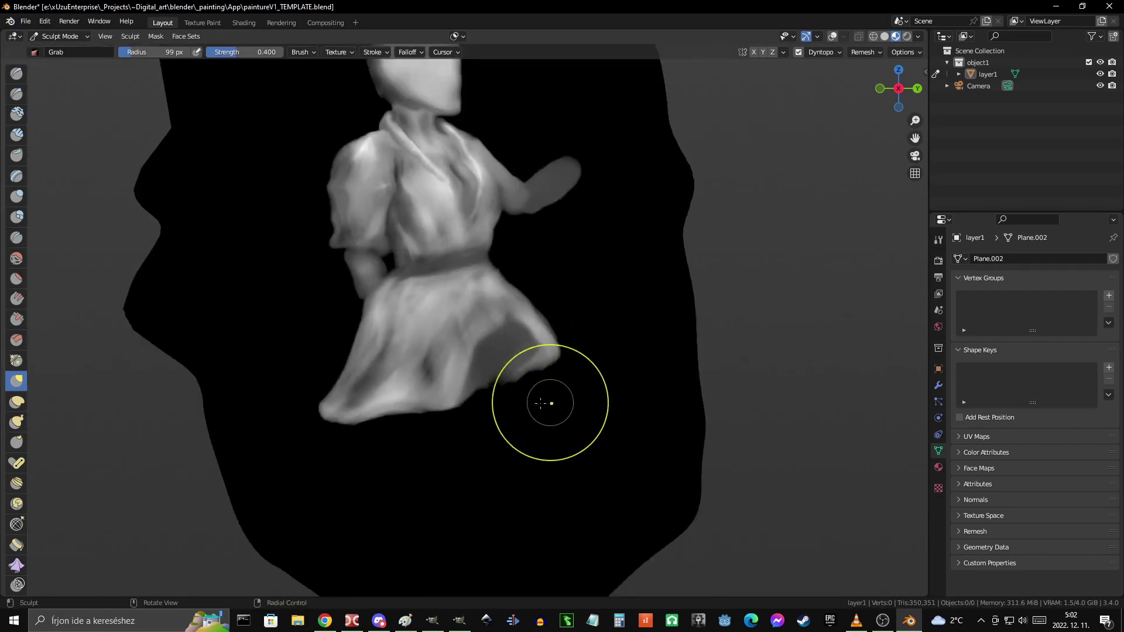
{"action": "key", "text": "c"}
{"action": "scroll", "coordinate": [531, 412], "scroll_direction": "down", "scroll_amount": 4}
{"action": "scroll", "coordinate": [474, 390], "scroll_direction": "up", "scroll_amount": 5}
- Return to Grab with a 32 px brush radius
{"action": "key", "text": "g"}
{"action": "scroll", "coordinate": [422, 342], "scroll_direction": "up", "scroll_amount": 1}
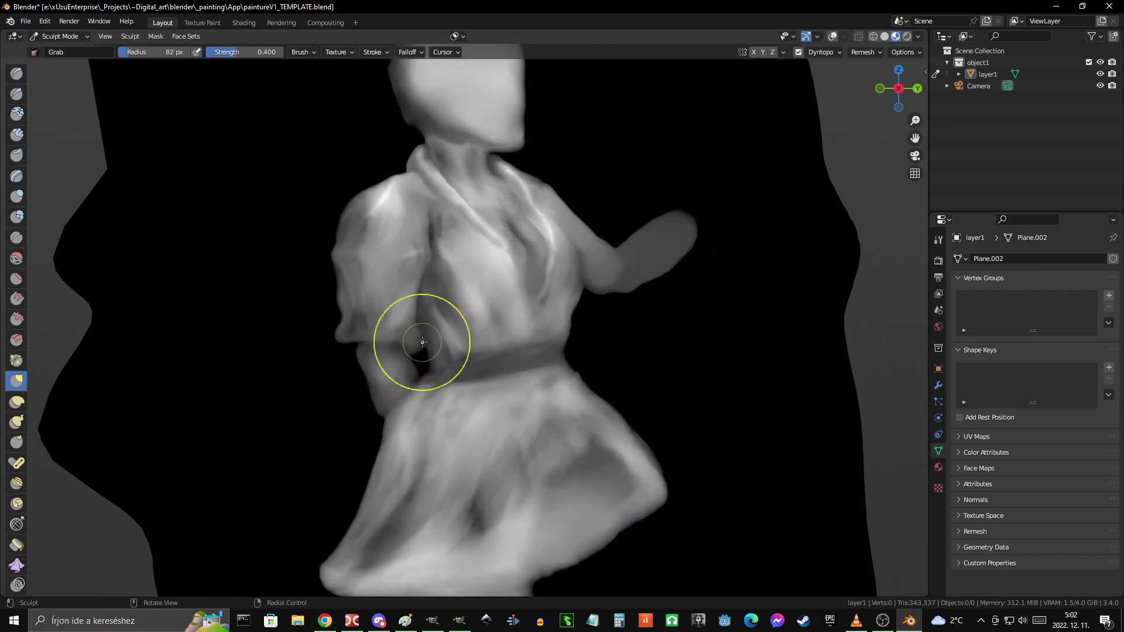
{"action": "scroll", "coordinate": [369, 290], "scroll_direction": "up", "scroll_amount": 2}
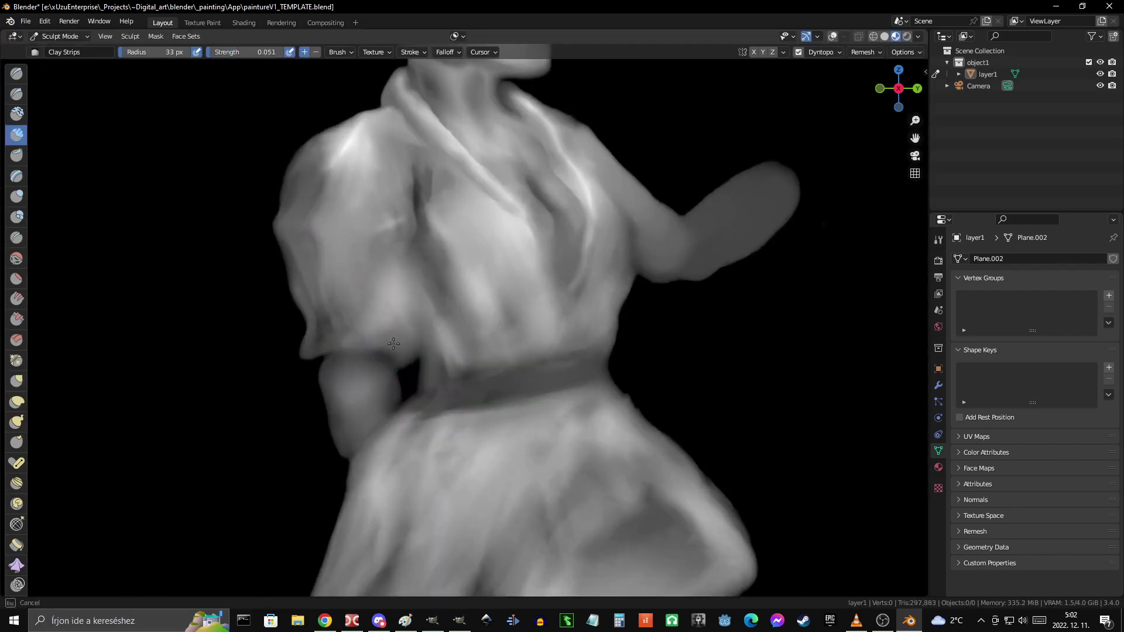
{"action": "scroll", "coordinate": [393, 344], "scroll_direction": "down", "scroll_amount": 2}
{"action": "key", "text": "g"}
{"action": "scroll", "coordinate": [351, 228], "scroll_direction": "up", "scroll_amount": 1}
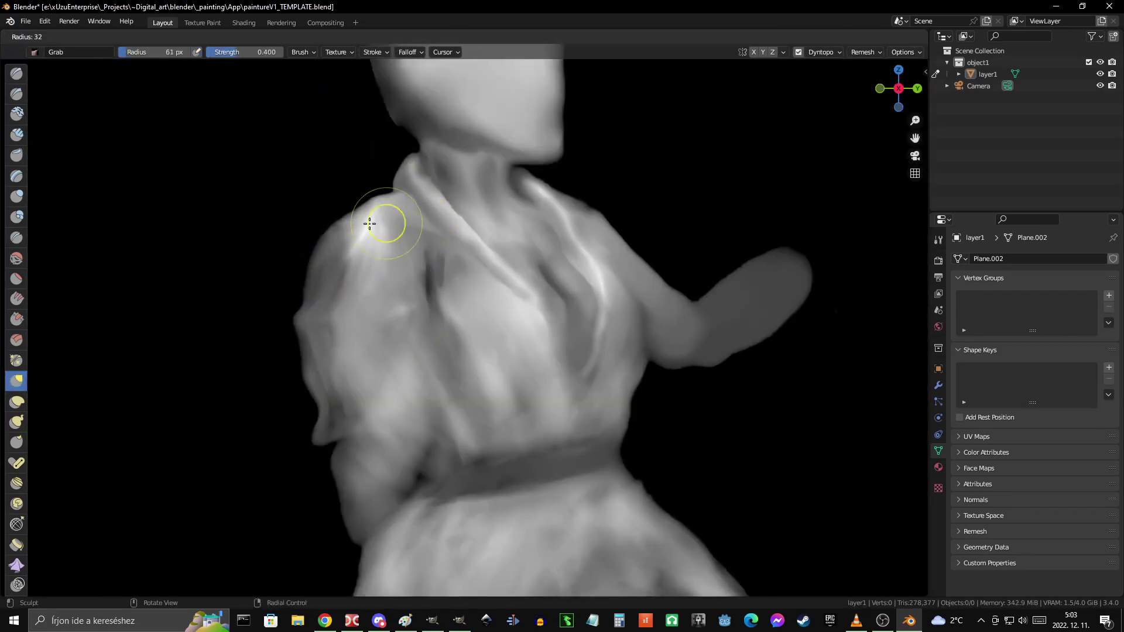
{"action": "left_click", "coordinate": [370, 223]}
- Pull the skirt's side outward just below the sash, zooming in and out
{"action": "scroll", "coordinate": [370, 223], "scroll_direction": "down", "scroll_amount": 4}
{"action": "scroll", "coordinate": [572, 376], "scroll_direction": "up", "scroll_amount": 2}
{"action": "scroll", "coordinate": [367, 332], "scroll_direction": "down", "scroll_amount": 3}
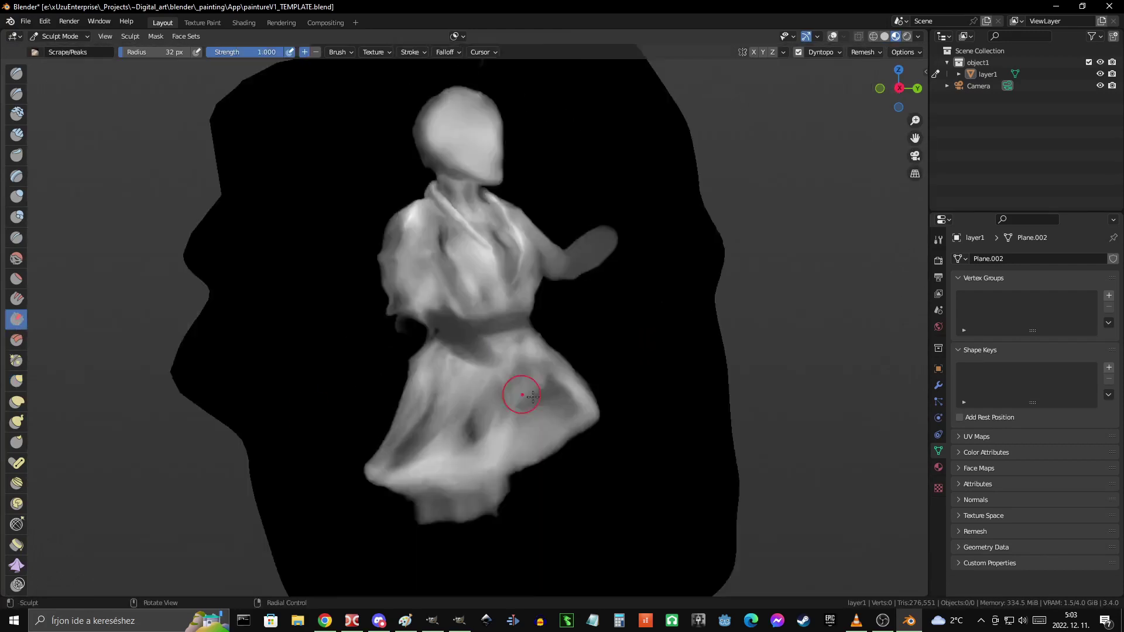
{"action": "scroll", "coordinate": [440, 380], "scroll_direction": "up", "scroll_amount": 3}
{"action": "scroll", "coordinate": [491, 375], "scroll_direction": "down", "scroll_amount": 3}
{"action": "scroll", "coordinate": [572, 410], "scroll_direction": "up", "scroll_amount": 1}
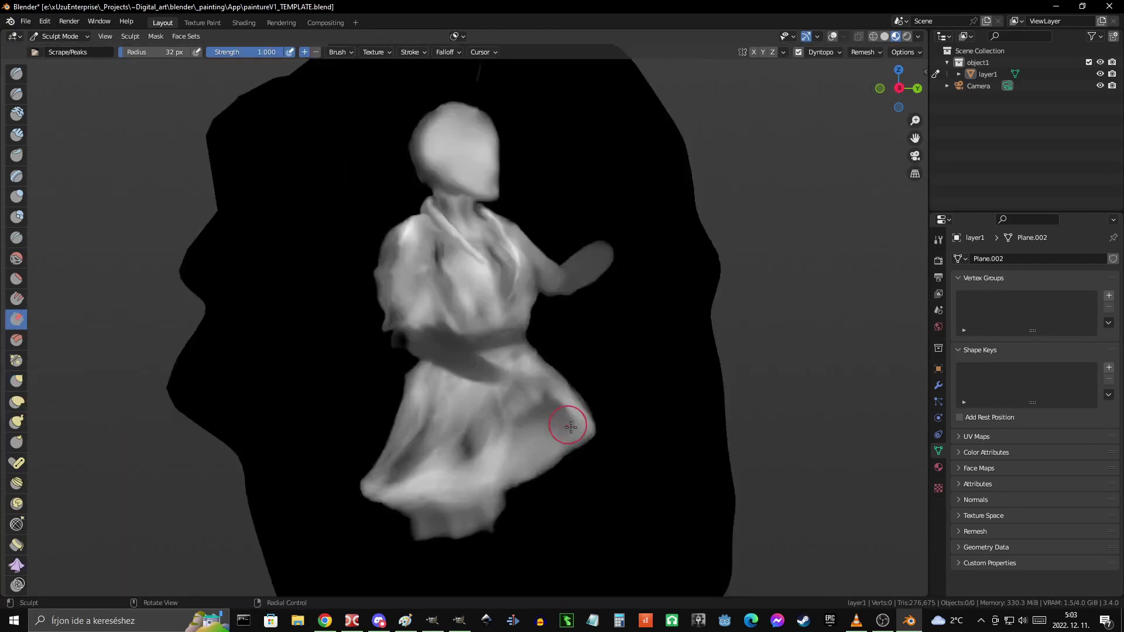
{"action": "scroll", "coordinate": [514, 308], "scroll_direction": "up", "scroll_amount": 1}
{"action": "scroll", "coordinate": [498, 308], "scroll_direction": "up", "scroll_amount": 1}
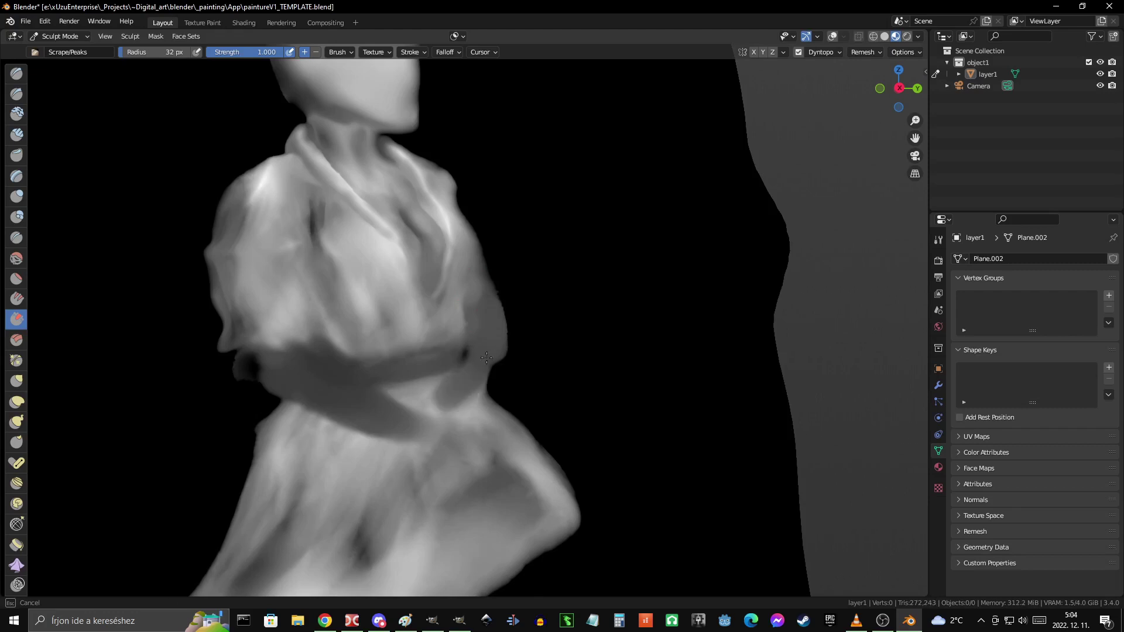
{"action": "scroll", "coordinate": [487, 358], "scroll_direction": "down", "scroll_amount": 2}
{"action": "scroll", "coordinate": [532, 351], "scroll_direction": "up", "scroll_amount": 1}
{"action": "scroll", "coordinate": [547, 321], "scroll_direction": "down", "scroll_amount": 2}
{"action": "scroll", "coordinate": [542, 396], "scroll_direction": "up", "scroll_amount": 1}
{"action": "scroll", "coordinate": [542, 396], "scroll_direction": "down", "scroll_amount": 1}
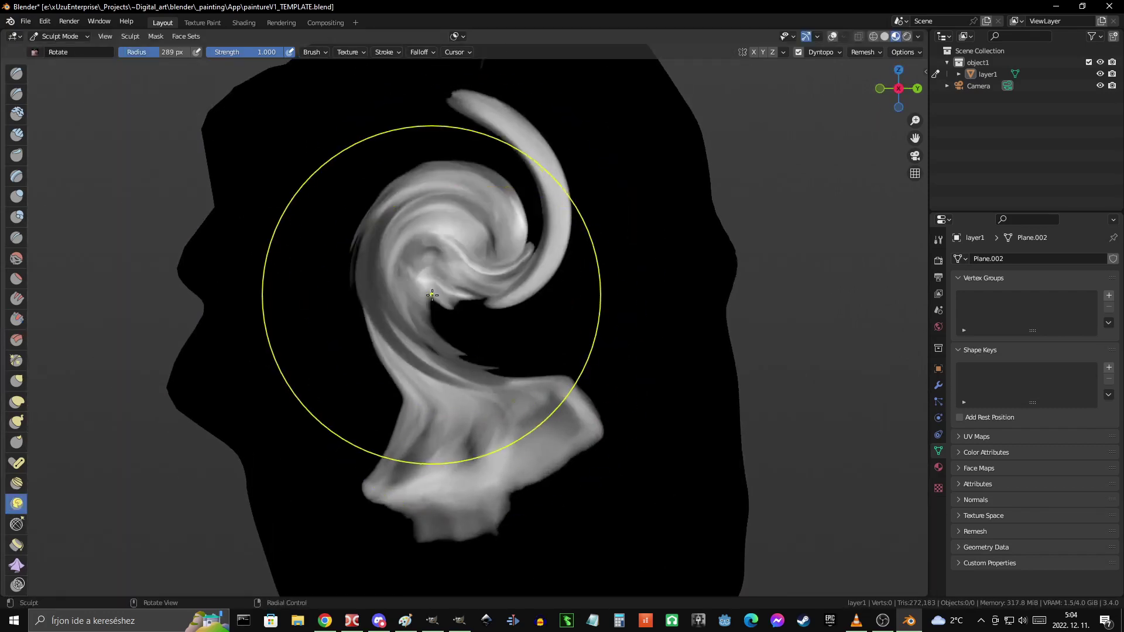
- Undo the accidental swirl distortion and reframe the waist frontally with Clay Strips ready
{"action": "key", "text": "ctrl+z"}
{"action": "left_click", "coordinate": [59, 36]}
{"action": "middle_click_drag", "start_coordinate": [467, 240], "coordinate": [514, 281]}
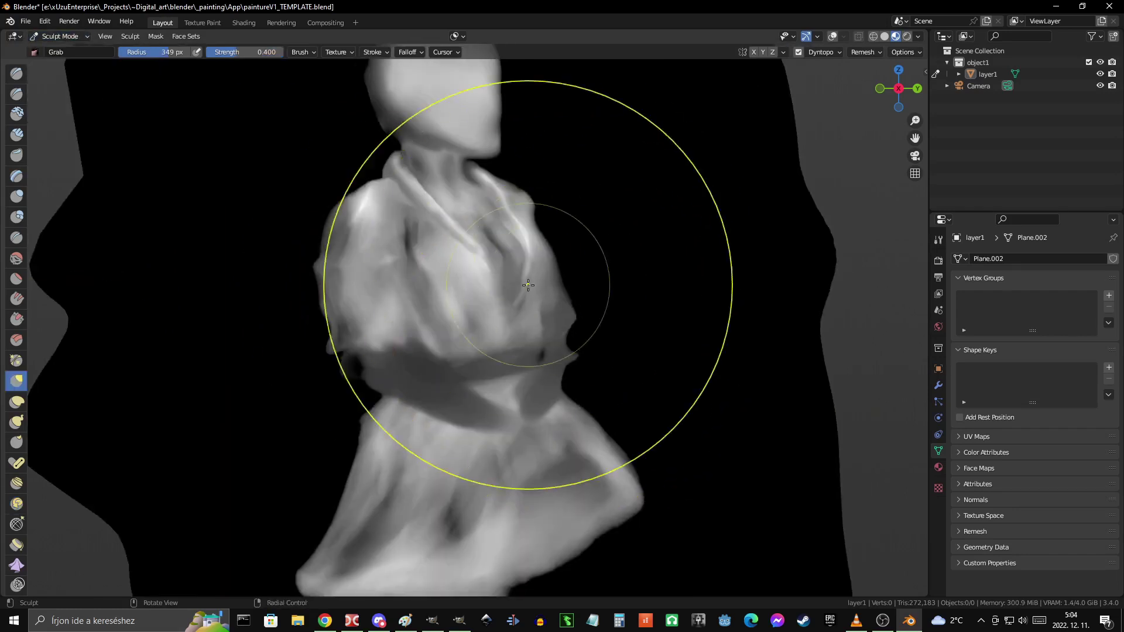
{"action": "key", "text": "g"}
{"action": "mouse_move", "coordinate": [559, 399]}
{"action": "middle_mouse_down"}
{"action": "mouse_move", "coordinate": [556, 426]}
{"action": "mouse_move", "coordinate": [439, 306]}
{"action": "mouse_move", "coordinate": [598, 375]}
{"action": "middle_mouse_up"}
{"action": "key", "text": "c"}
{"action": "middle_click_drag", "start_coordinate": [180, 349], "coordinate": [428, 259]}
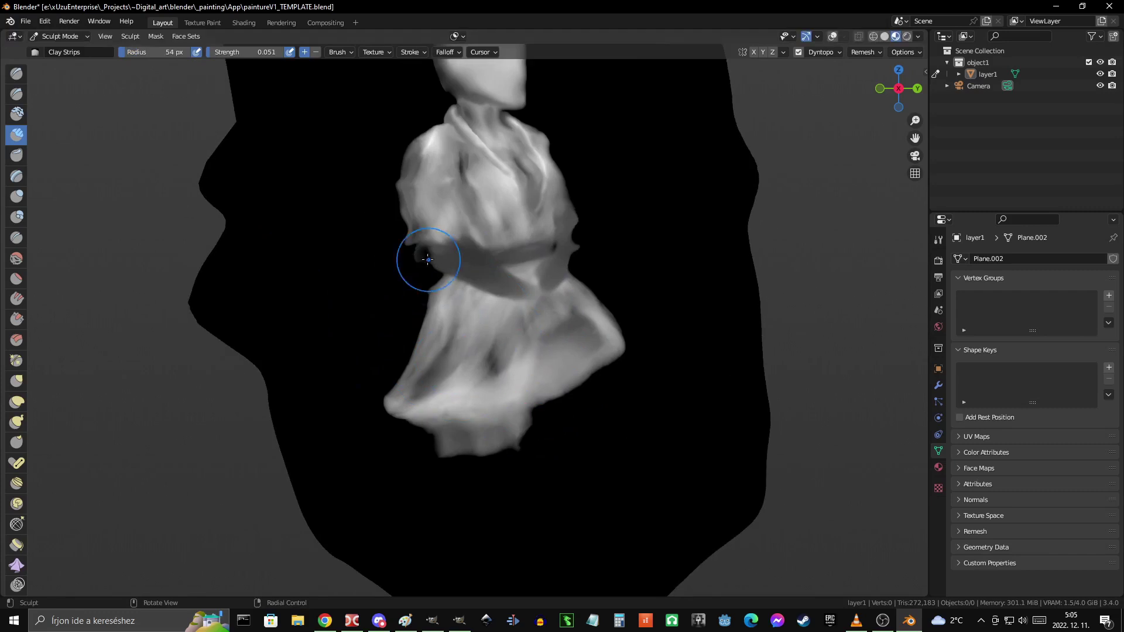
{"action": "mouse_move", "coordinate": [494, 275]}
{"action": "middle_mouse_down"}
{"action": "mouse_move", "coordinate": [473, 285]}
{"action": "mouse_move", "coordinate": [592, 342]}
{"action": "mouse_move", "coordinate": [463, 299]}
{"action": "mouse_move", "coordinate": [532, 406]}
{"action": "mouse_move", "coordinate": [484, 269]}
{"action": "middle_mouse_up"}
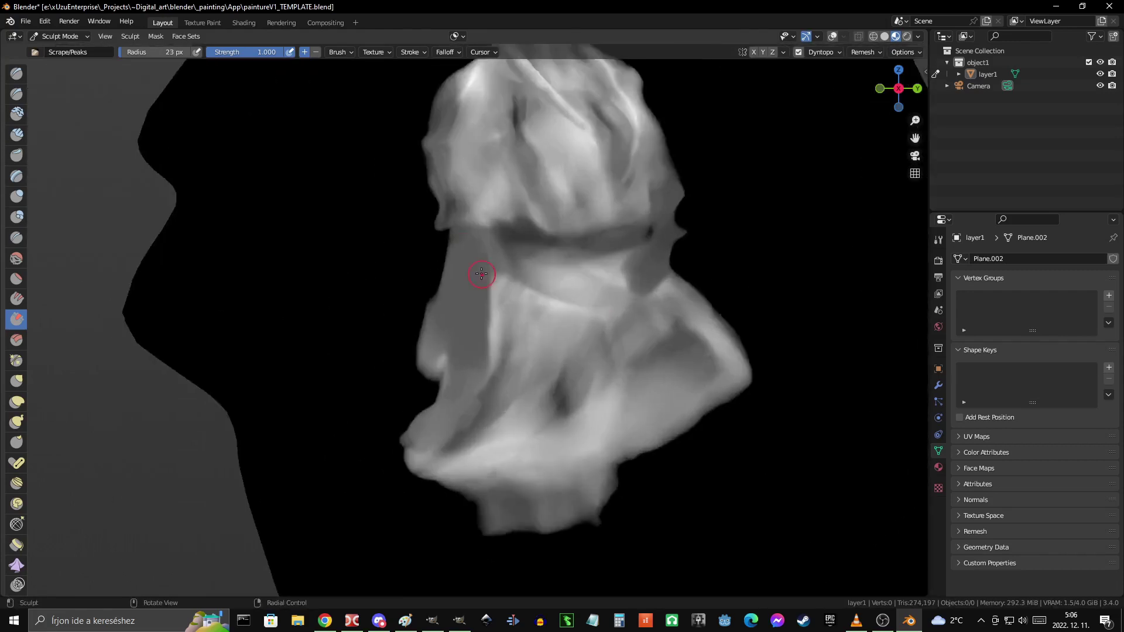
- Orbit so the skirt runs diagonally, then scrape and deepen a groove into it
{"action": "key", "text": "g"}
{"action": "mouse_move", "coordinate": [509, 310]}
{"action": "middle_mouse_down"}
{"action": "mouse_move", "coordinate": [502, 258]}
{"action": "mouse_move", "coordinate": [427, 261]}
{"action": "mouse_move", "coordinate": [466, 233]}
{"action": "mouse_move", "coordinate": [477, 414]}
{"action": "mouse_move", "coordinate": [439, 346]}
{"action": "mouse_move", "coordinate": [527, 351]}
{"action": "mouse_move", "coordinate": [523, 479]}
{"action": "mouse_move", "coordinate": [484, 418]}
{"action": "mouse_move", "coordinate": [502, 301]}
{"action": "mouse_move", "coordinate": [451, 376]}
{"action": "mouse_move", "coordinate": [424, 484]}
{"action": "mouse_move", "coordinate": [482, 363]}
{"action": "mouse_move", "coordinate": [547, 329]}
{"action": "mouse_move", "coordinate": [521, 288]}
{"action": "mouse_move", "coordinate": [2, 252]}
{"action": "middle_mouse_up"}
{"action": "mouse_move", "coordinate": [404, 350]}
{"action": "middle_mouse_down", "text": "ctrl"}
{"action": "mouse_move", "coordinate": [387, 410]}
{"action": "mouse_move", "coordinate": [20, 189]}
{"action": "middle_mouse_up", "text": "ctrl"}
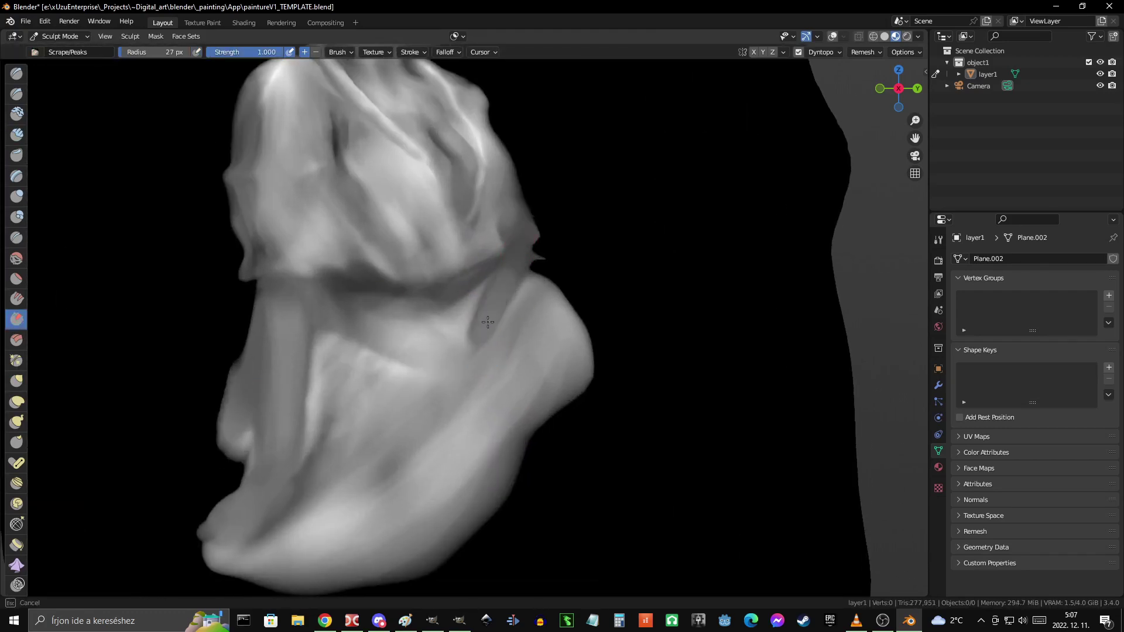
{"action": "middle_click_drag", "start_coordinate": [480, 388], "coordinate": [489, 314], "text": "ctrl"}
{"action": "scroll", "coordinate": [451, 184], "scroll_direction": "up", "scroll_amount": 5}
{"action": "mouse_move", "coordinate": [415, 237]}
{"action": "middle_mouse_down"}
{"action": "mouse_move", "coordinate": [514, 301]}
{"action": "mouse_move", "coordinate": [535, 268]}
{"action": "mouse_move", "coordinate": [509, 301]}
{"action": "mouse_move", "coordinate": [544, 359]}
{"action": "mouse_move", "coordinate": [314, 308]}
{"action": "mouse_move", "coordinate": [503, 253]}
{"action": "middle_mouse_up"}
{"action": "mouse_move", "coordinate": [430, 363]}
{"action": "middle_mouse_down"}
{"action": "mouse_move", "coordinate": [459, 321]}
{"action": "mouse_move", "coordinate": [349, 326]}
{"action": "middle_mouse_up"}
{"action": "left_click_drag", "start_coordinate": [349, 326], "coordinate": [492, 363]}
- Reframe around the lap and build the hand's fingers with Clay Strips
{"action": "mouse_move", "coordinate": [414, 378]}
{"action": "middle_mouse_down", "text": "ctrl"}
{"action": "mouse_move", "coordinate": [597, 366]}
{"action": "mouse_move", "coordinate": [471, 379]}
{"action": "mouse_move", "coordinate": [457, 224]}
{"action": "mouse_move", "coordinate": [482, 371]}
{"action": "mouse_move", "coordinate": [489, 301]}
{"action": "mouse_move", "coordinate": [554, 366]}
{"action": "mouse_move", "coordinate": [512, 281]}
{"action": "middle_mouse_up", "text": "ctrl"}
{"action": "key", "text": "c"}
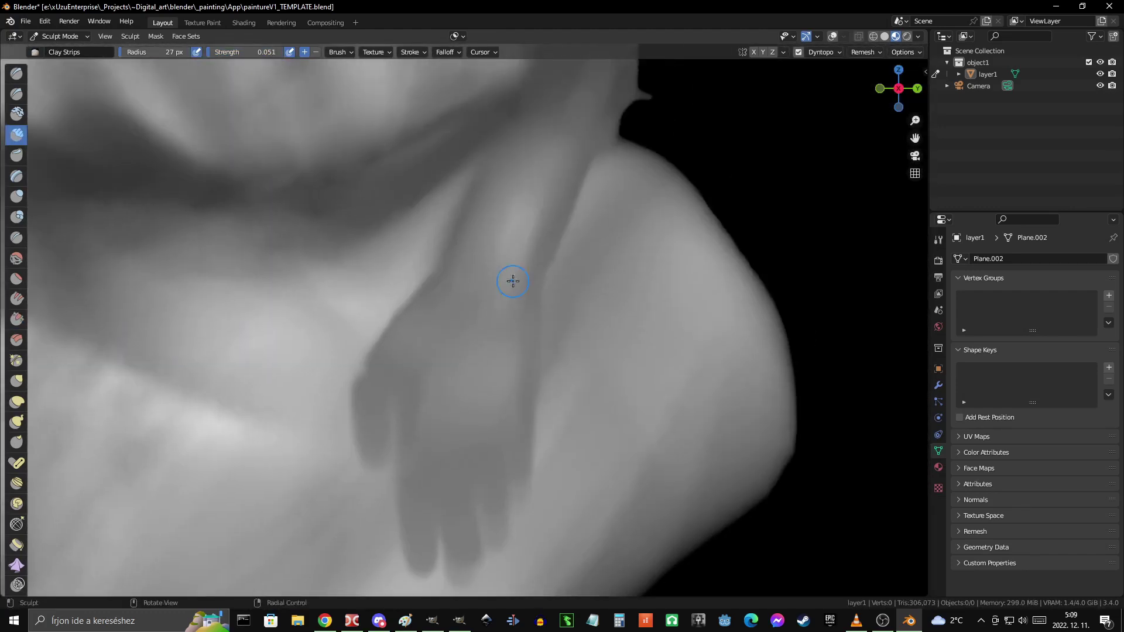
{"action": "mouse_move", "coordinate": [522, 323]}
{"action": "middle_mouse_down", "text": "ctrl"}
{"action": "mouse_move", "coordinate": [535, 352]}
{"action": "mouse_move", "coordinate": [551, 321]}
{"action": "mouse_move", "coordinate": [469, 310]}
{"action": "mouse_move", "coordinate": [457, 292]}
{"action": "middle_mouse_up", "text": "ctrl"}
{"action": "mouse_move", "coordinate": [485, 250]}
{"action": "middle_mouse_down", "text": "ctrl"}
{"action": "mouse_move", "coordinate": [471, 293]}
{"action": "mouse_move", "coordinate": [539, 253]}
{"action": "mouse_move", "coordinate": [528, 273]}
{"action": "mouse_move", "coordinate": [489, 276]}
{"action": "mouse_move", "coordinate": [504, 301]}
{"action": "mouse_move", "coordinate": [519, 233]}
{"action": "mouse_move", "coordinate": [487, 301]}
{"action": "mouse_move", "coordinate": [580, 367]}
{"action": "middle_mouse_up", "text": "ctrl"}
{"action": "key", "text": "g"}
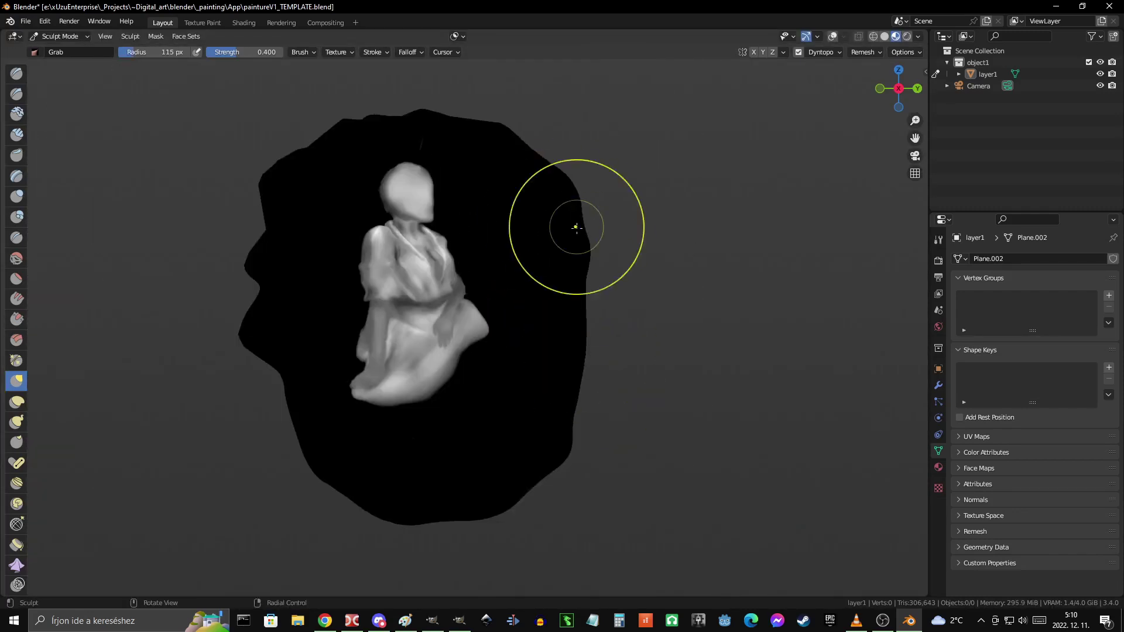
- Try Clay Strips and Scrape/Peaks brushes at a resized radius around the skirt
{"action": "key", "text": "c"}
{"action": "key", "text": "f"}
{"action": "mouse_move", "coordinate": [606, 300]}
{"action": "middle_mouse_down", "text": "ctrl"}
{"action": "mouse_move", "coordinate": [537, 338]}
{"action": "mouse_move", "coordinate": [514, 389]}
{"action": "mouse_move", "coordinate": [513, 345]}
{"action": "middle_mouse_up", "text": "ctrl"}
{"action": "left_click", "coordinate": [477, 331]}
{"action": "left_click", "coordinate": [16, 296]}
{"action": "scroll", "coordinate": [553, 285], "scroll_direction": "down", "scroll_amount": 3}
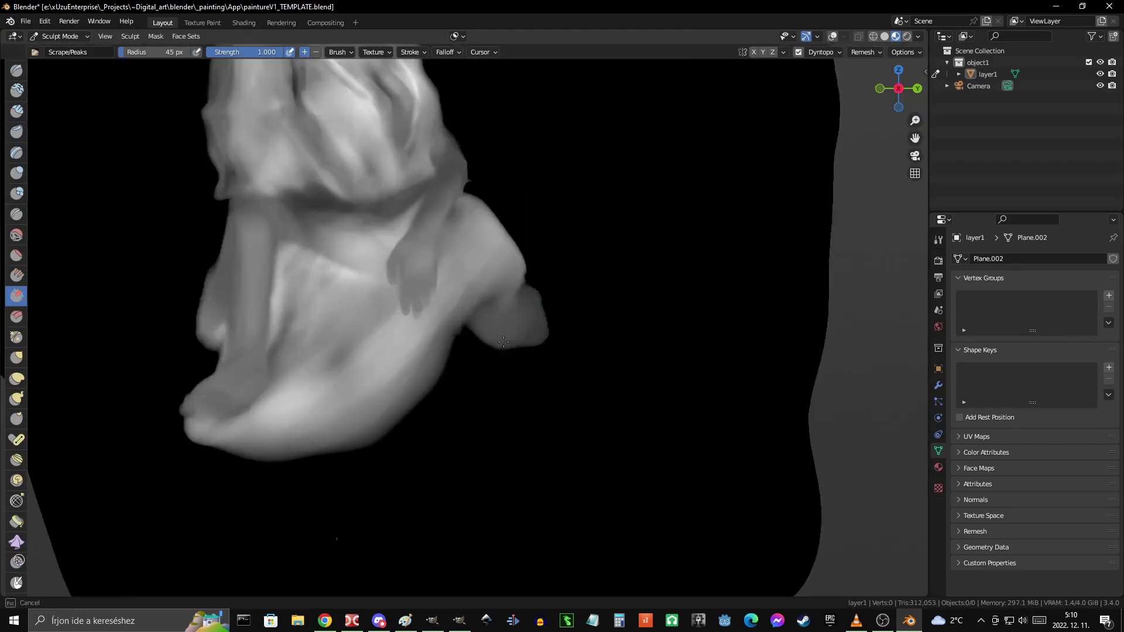
{"action": "scroll", "coordinate": [539, 296], "scroll_direction": "up", "scroll_amount": 2}
{"action": "scroll", "coordinate": [394, 250], "scroll_direction": "up", "scroll_amount": 1}
{"action": "scroll", "coordinate": [459, 354], "scroll_direction": "down", "scroll_amount": 3}
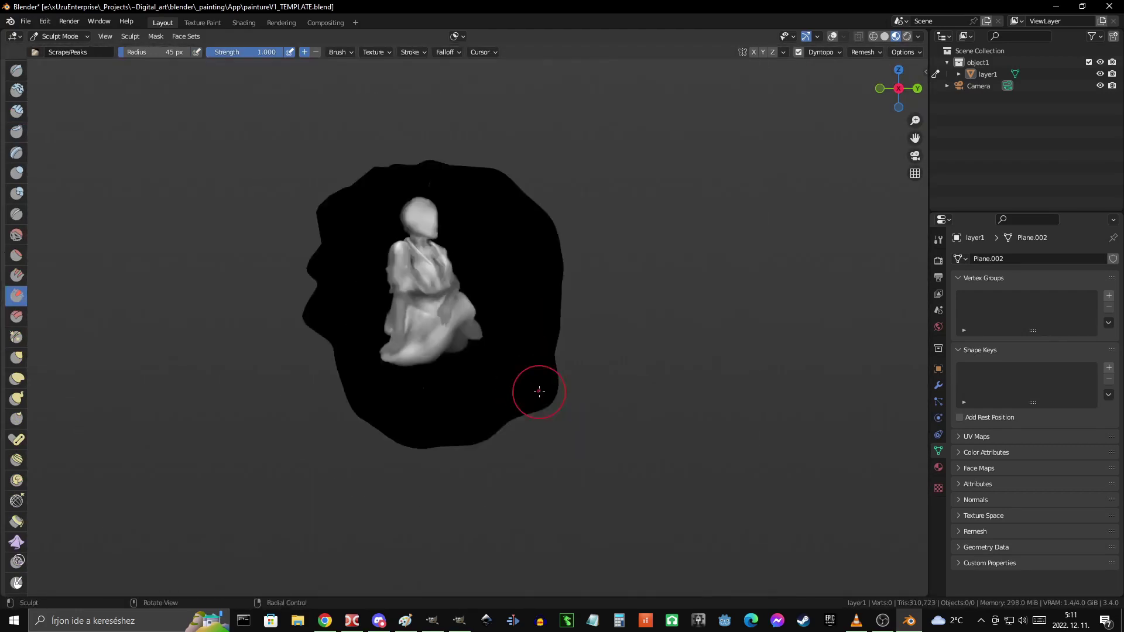
{"action": "scroll", "coordinate": [526, 386], "scroll_direction": "up", "scroll_amount": 3}
{"action": "scroll", "coordinate": [527, 377], "scroll_direction": "down", "scroll_amount": 3}
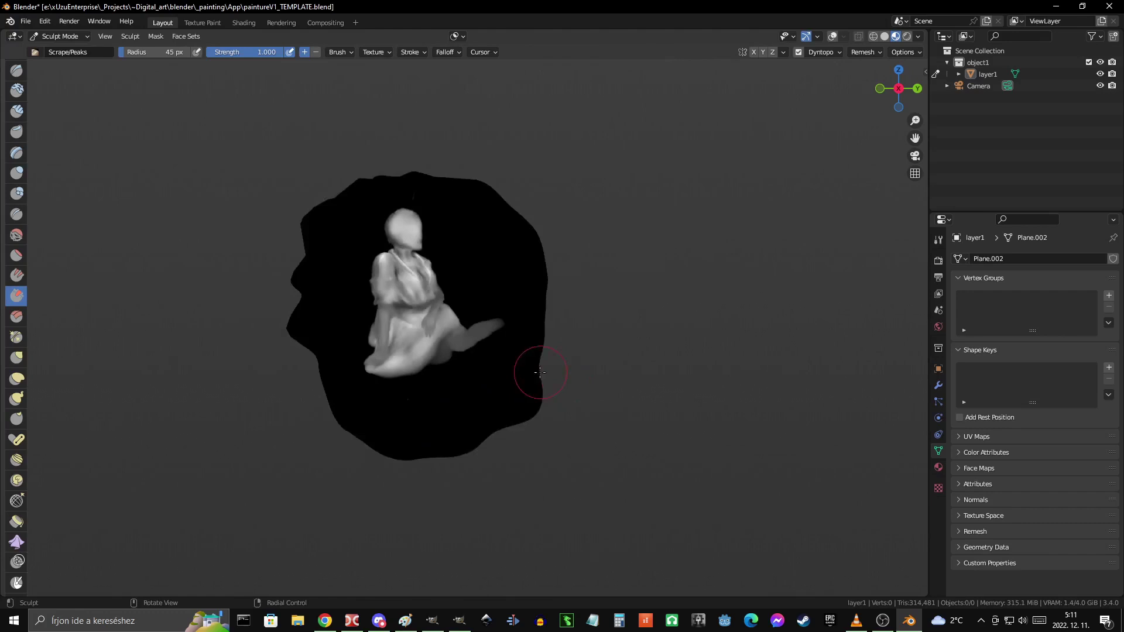
{"action": "scroll", "coordinate": [468, 380], "scroll_direction": "up", "scroll_amount": 3}
- Enlarge the Grab brush radius and drag the skirt outward to the right into a leg
{"action": "key", "text": "g"}
{"action": "scroll", "coordinate": [463, 410], "scroll_direction": "down", "scroll_amount": 1}
{"action": "scroll", "coordinate": [468, 422], "scroll_direction": "down", "scroll_amount": 3}
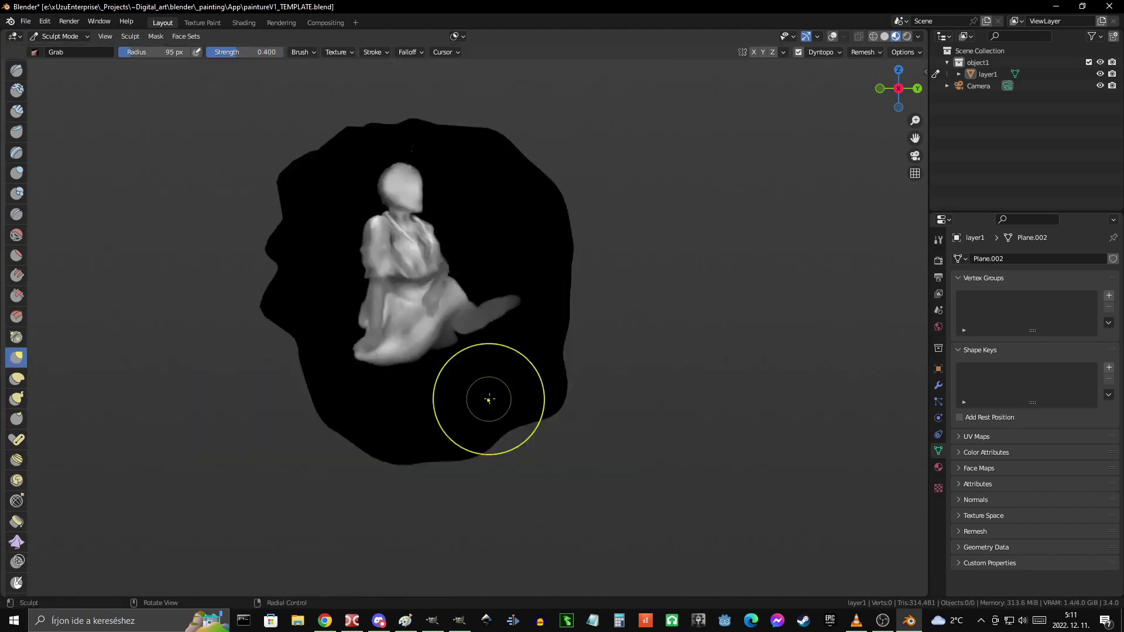
{"action": "scroll", "coordinate": [504, 387], "scroll_direction": "up", "scroll_amount": 2}
{"action": "scroll", "coordinate": [445, 340], "scroll_direction": "up", "scroll_amount": 2}
{"action": "middle_click_drag", "start_coordinate": [427, 311], "coordinate": [525, 317], "text": "shift"}
{"action": "key", "text": "f"}
{"action": "left_click", "coordinate": [525, 317]}
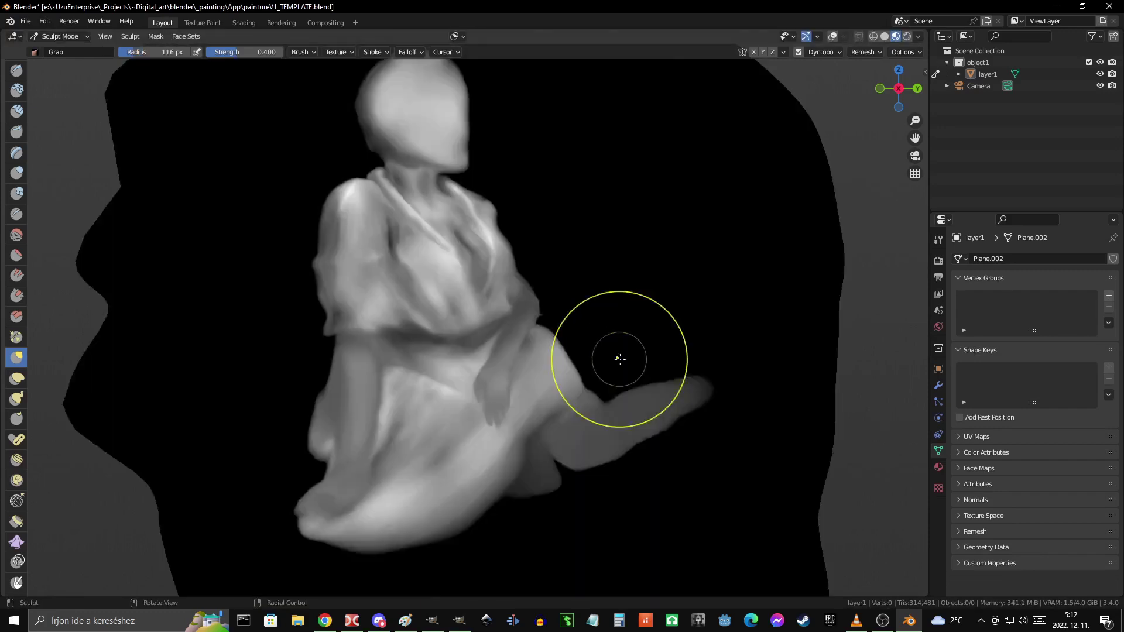
{"action": "scroll", "coordinate": [322, 326], "scroll_direction": "up", "scroll_amount": 2}
{"action": "scroll", "coordinate": [525, 431], "scroll_direction": "down", "scroll_amount": 4}
{"action": "scroll", "coordinate": [532, 388], "scroll_direction": "up", "scroll_amount": 1}
- Carve a dark gap between the arm and waist with the Crease brush
{"action": "middle_click_drag", "start_coordinate": [532, 389], "coordinate": [473, 324], "text": "ctrl"}
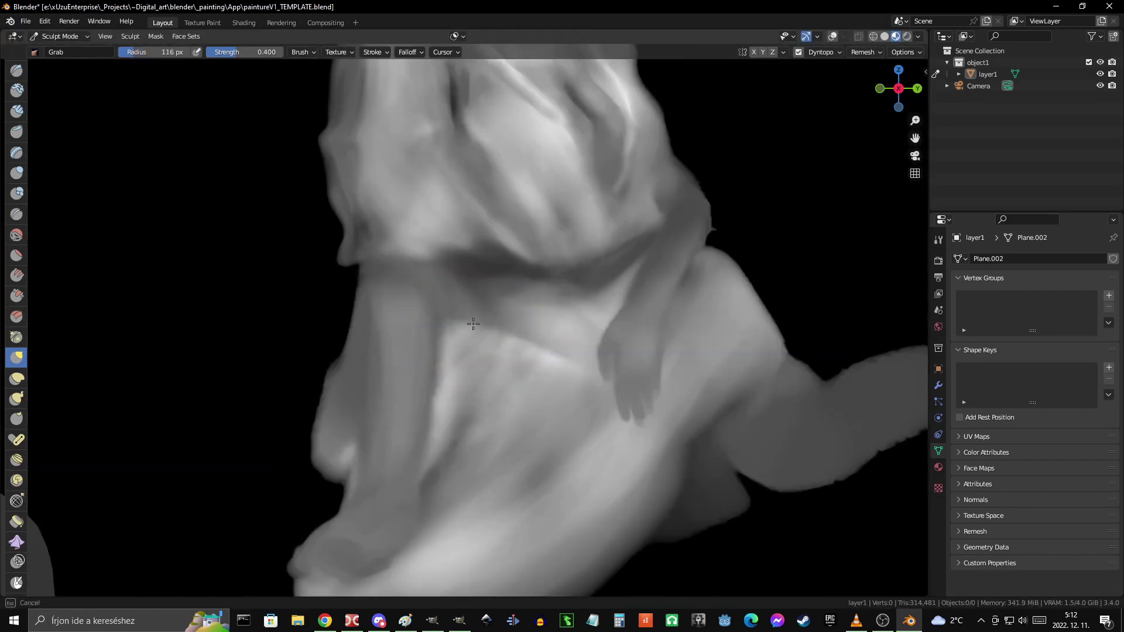
{"action": "key", "text": "shift+c"}
{"action": "left_click_drag", "start_coordinate": [468, 301], "coordinate": [445, 287]}
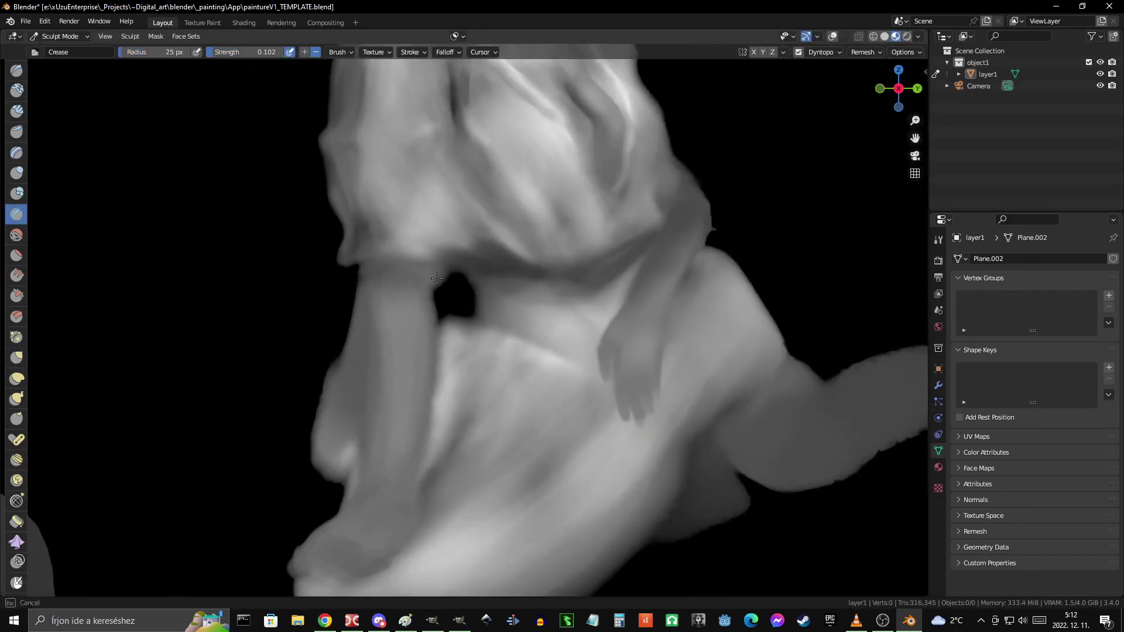
{"action": "scroll", "coordinate": [529, 386], "scroll_direction": "down", "scroll_amount": 6}
{"action": "scroll", "coordinate": [529, 387], "scroll_direction": "up", "scroll_amount": 5}
{"action": "scroll", "coordinate": [722, 371], "scroll_direction": "down", "scroll_amount": 1}
{"action": "scroll", "coordinate": [723, 372], "scroll_direction": "up", "scroll_amount": 1}
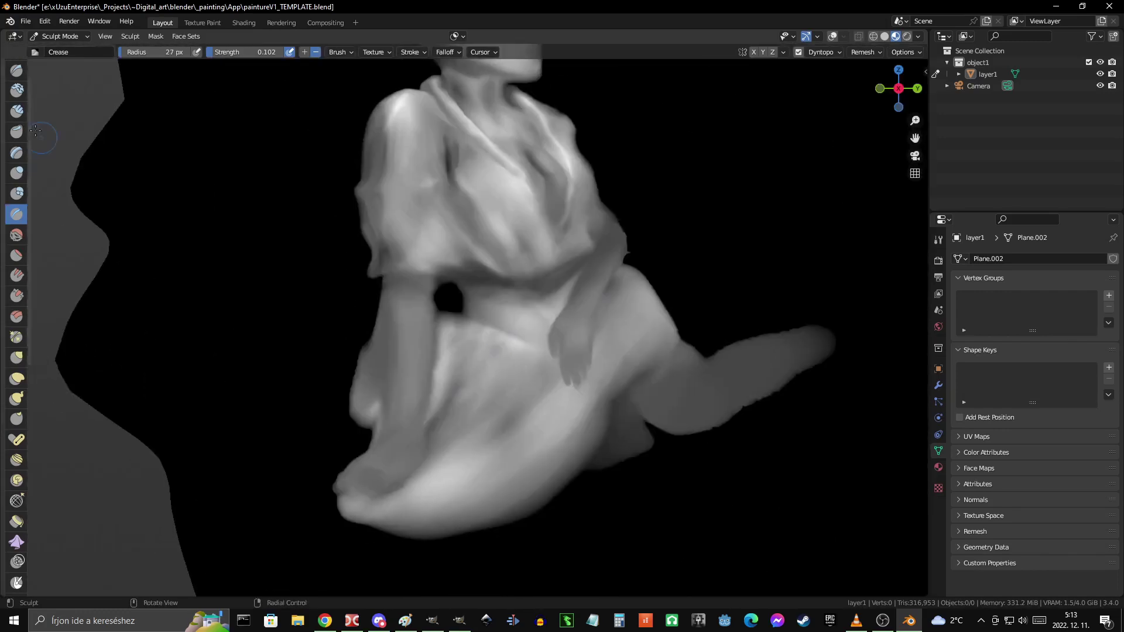
- Bend the extended leg upward into a raised knee with the Grab brush
{"action": "key", "text": "g"}
{"action": "scroll", "coordinate": [447, 301], "scroll_direction": "down", "scroll_amount": 3}
{"action": "scroll", "coordinate": [459, 334], "scroll_direction": "down", "scroll_amount": 2}
{"action": "scroll", "coordinate": [459, 381], "scroll_direction": "up", "scroll_amount": 3}
{"action": "scroll", "coordinate": [569, 397], "scroll_direction": "down", "scroll_amount": 1}
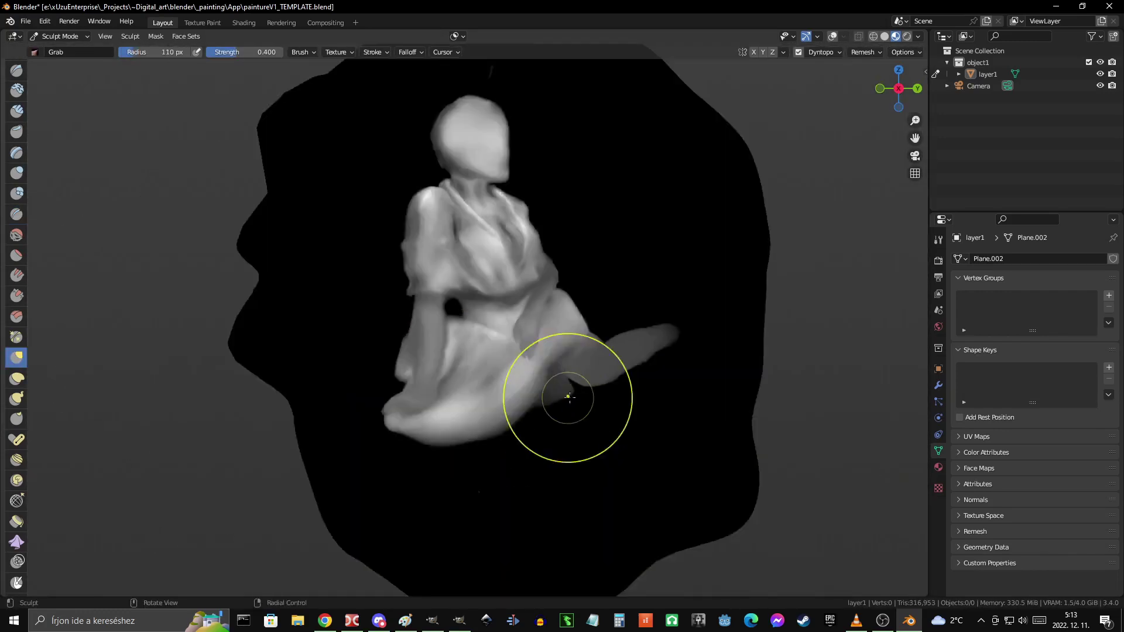
{"action": "scroll", "coordinate": [569, 397], "scroll_direction": "up", "scroll_amount": 2}
{"action": "scroll", "coordinate": [421, 445], "scroll_direction": "down", "scroll_amount": 1}
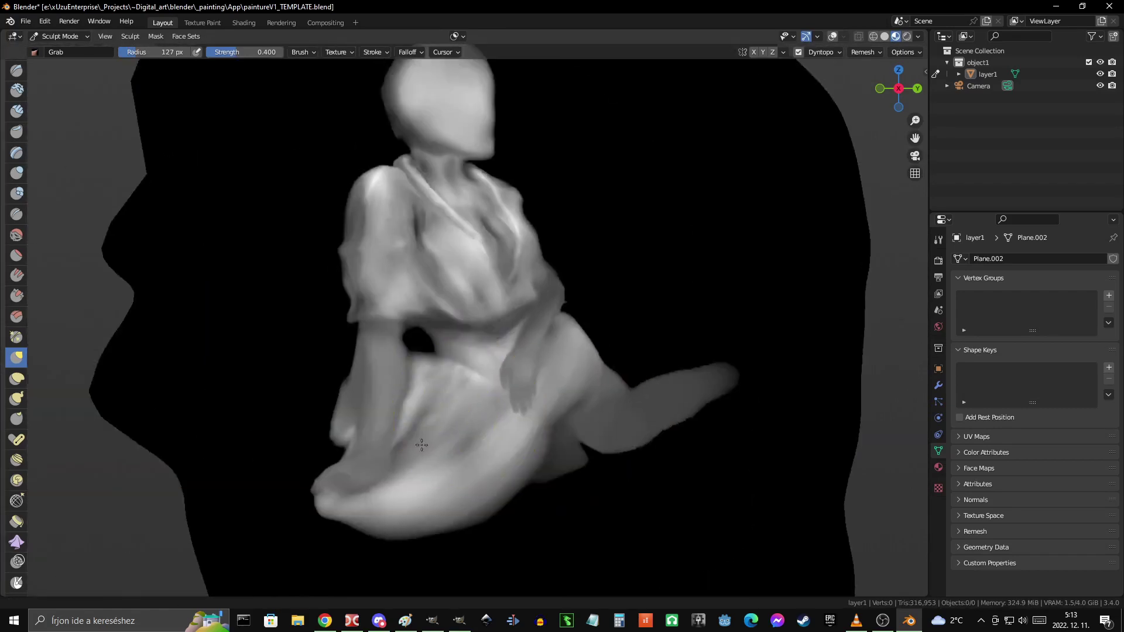
{"action": "scroll", "coordinate": [678, 446], "scroll_direction": "down", "scroll_amount": 2}
{"action": "scroll", "coordinate": [439, 289], "scroll_direction": "up", "scroll_amount": 4}
- Flatten the raised leg's surface with the Scrape/Peaks brush
{"action": "key", "text": "shift+t"}
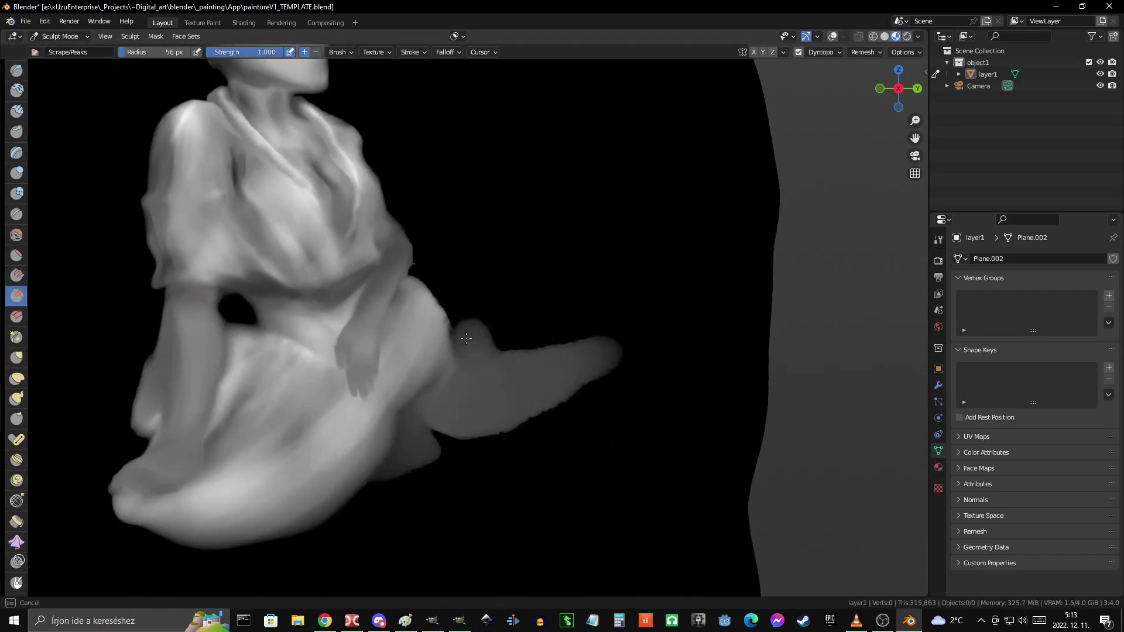
{"action": "scroll", "coordinate": [508, 378], "scroll_direction": "down", "scroll_amount": 1}
{"action": "scroll", "coordinate": [585, 381], "scroll_direction": "up", "scroll_amount": 2}
{"action": "scroll", "coordinate": [603, 357], "scroll_direction": "down", "scroll_amount": 5}
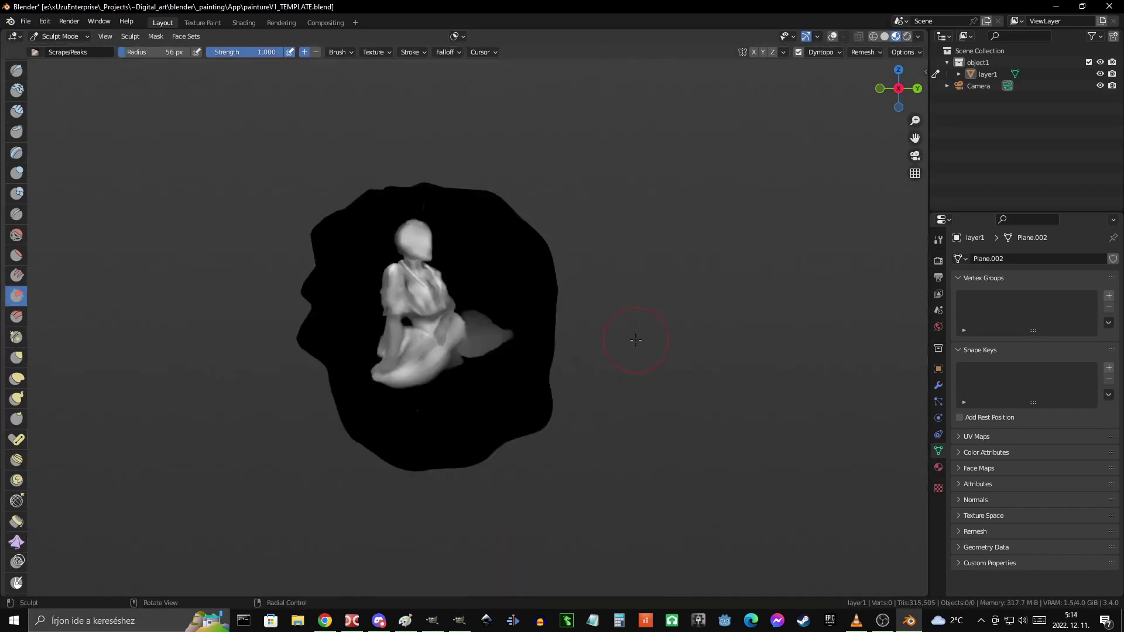
{"action": "scroll", "coordinate": [433, 336], "scroll_direction": "up", "scroll_amount": 5}
- Build up the raised leg with Clay Strips from a new viewing angle
{"action": "key", "text": "c"}
{"action": "middle_click_drag", "start_coordinate": [433, 336], "coordinate": [375, 304]}
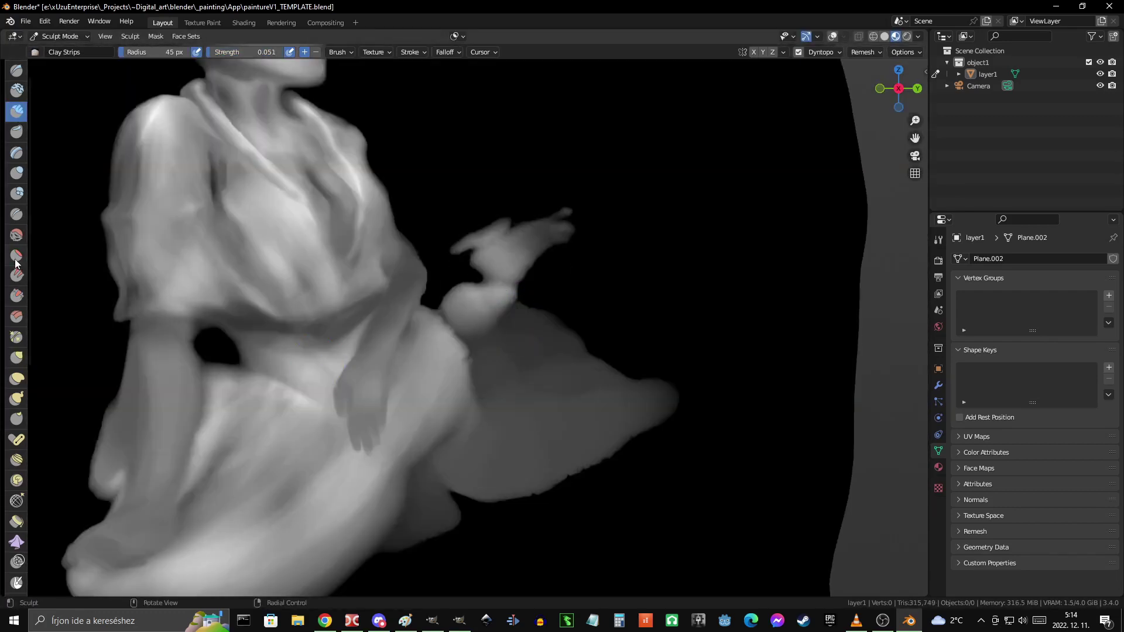
{"action": "scroll", "coordinate": [364, 258], "scroll_direction": "up", "scroll_amount": 3}
{"action": "scroll", "coordinate": [476, 231], "scroll_direction": "down", "scroll_amount": 2}
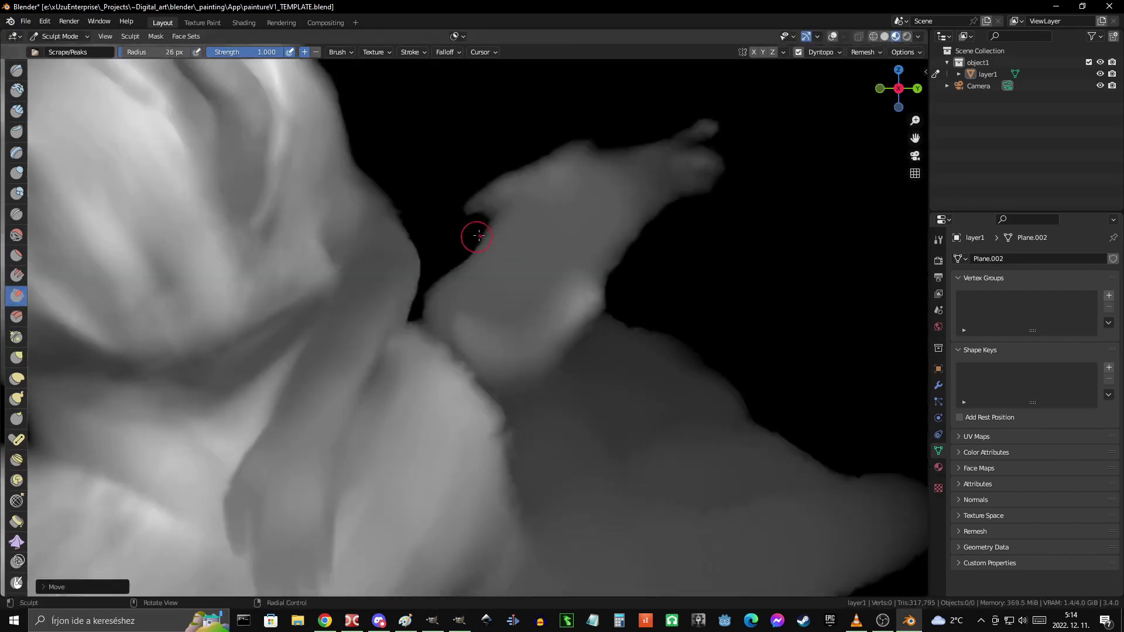
{"action": "scroll", "coordinate": [433, 333], "scroll_direction": "up", "scroll_amount": 2}
{"action": "scroll", "coordinate": [433, 332], "scroll_direction": "down", "scroll_amount": 4}
{"action": "scroll", "coordinate": [501, 379], "scroll_direction": "up", "scroll_amount": 2}
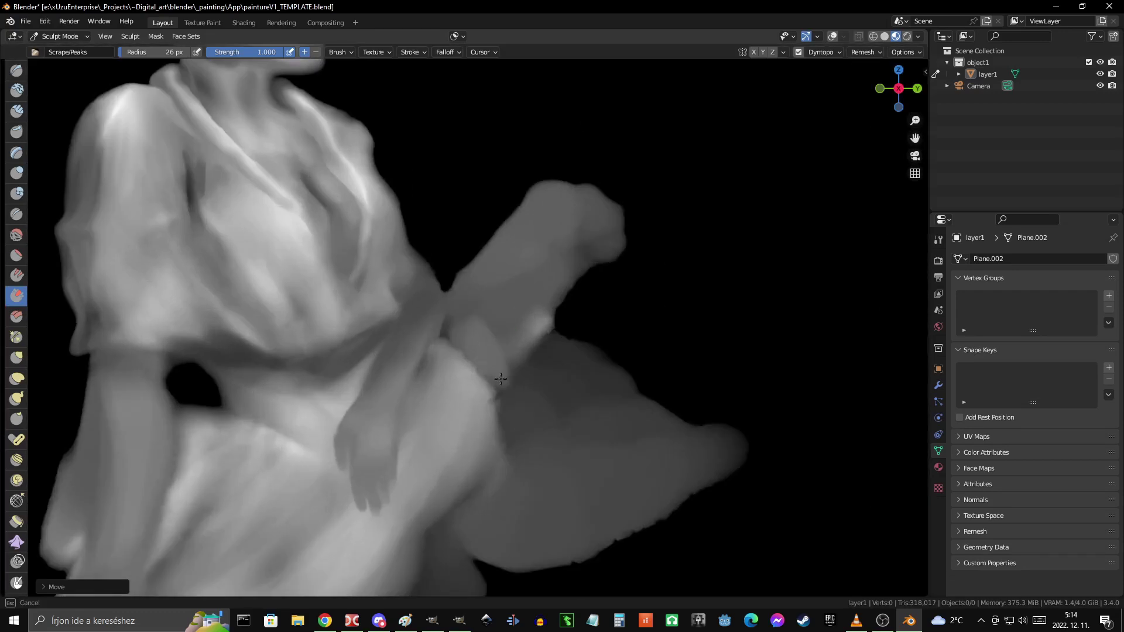
{"action": "scroll", "coordinate": [508, 402], "scroll_direction": "up", "scroll_amount": 1}
{"action": "scroll", "coordinate": [449, 250], "scroll_direction": "up", "scroll_amount": 3}
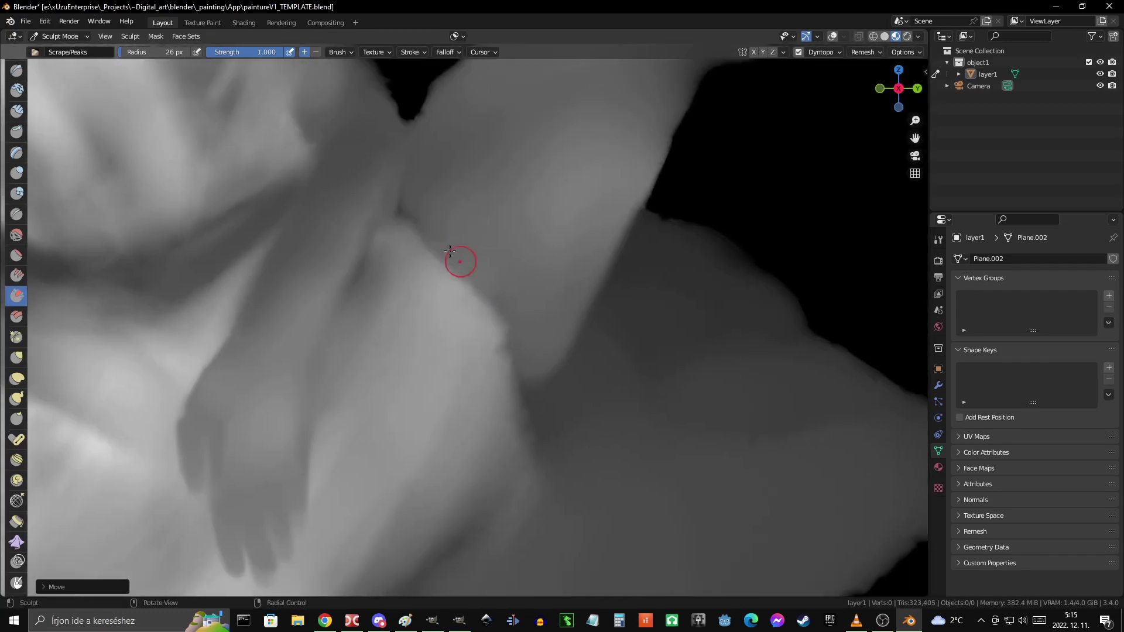
{"action": "scroll", "coordinate": [425, 118], "scroll_direction": "down", "scroll_amount": 5}
{"action": "scroll", "coordinate": [428, 294], "scroll_direction": "up", "scroll_amount": 4}
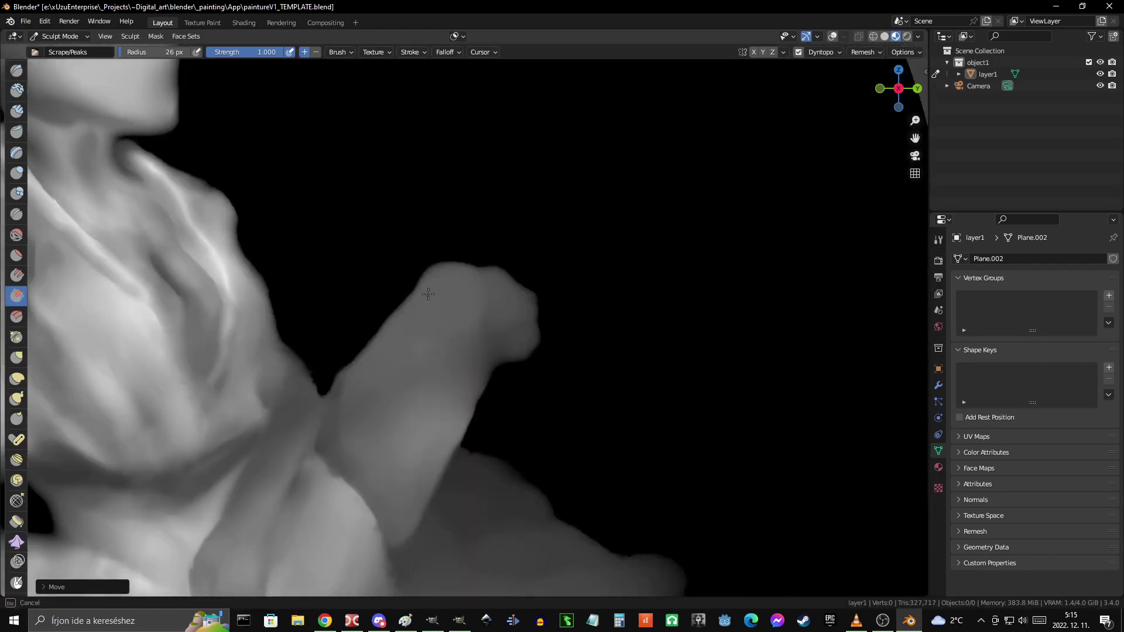
- Orbit around the raised knee to inspect its shape from several angles
{"action": "mouse_move", "coordinate": [535, 377]}
{"action": "middle_mouse_down"}
{"action": "mouse_move", "coordinate": [450, 240]}
{"action": "mouse_move", "coordinate": [429, 324]}
{"action": "middle_mouse_up"}
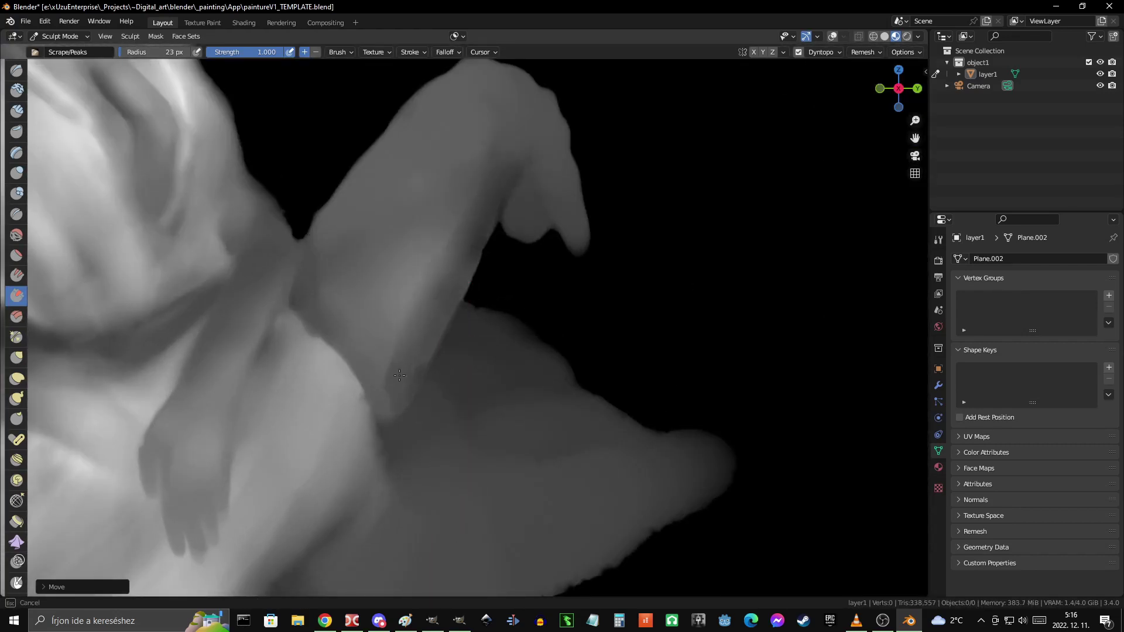
{"action": "middle_click_drag", "start_coordinate": [427, 326], "coordinate": [426, 230]}
{"action": "scroll", "coordinate": [427, 230], "scroll_direction": "down", "scroll_amount": 5}
{"action": "scroll", "coordinate": [427, 230], "scroll_direction": "up", "scroll_amount": 5}
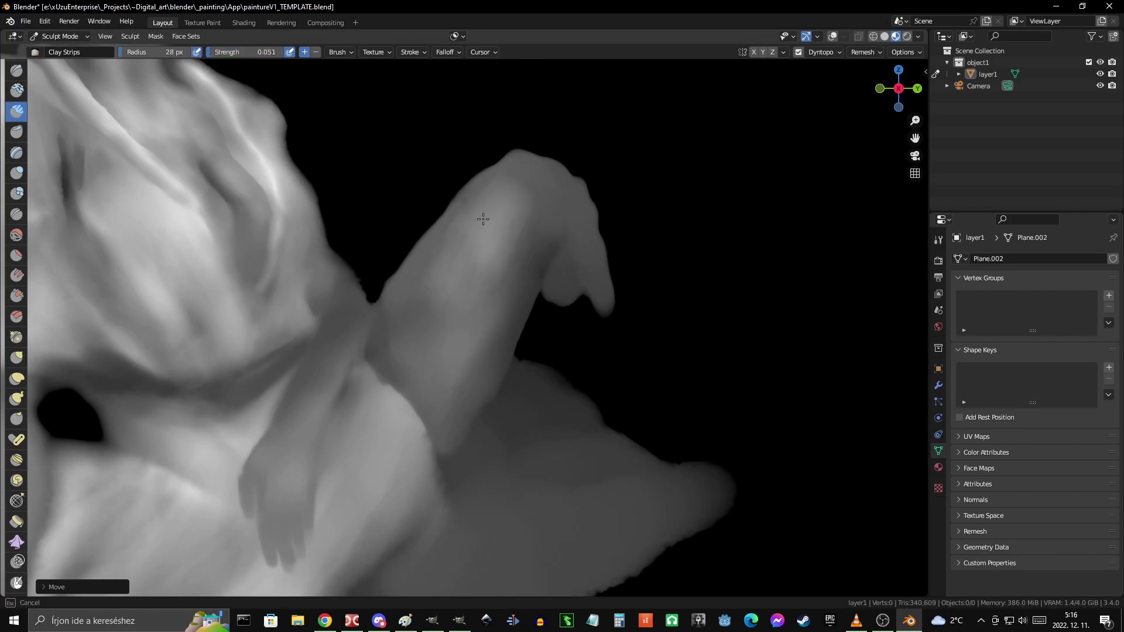
{"action": "scroll", "coordinate": [461, 299], "scroll_direction": "up", "scroll_amount": 2}
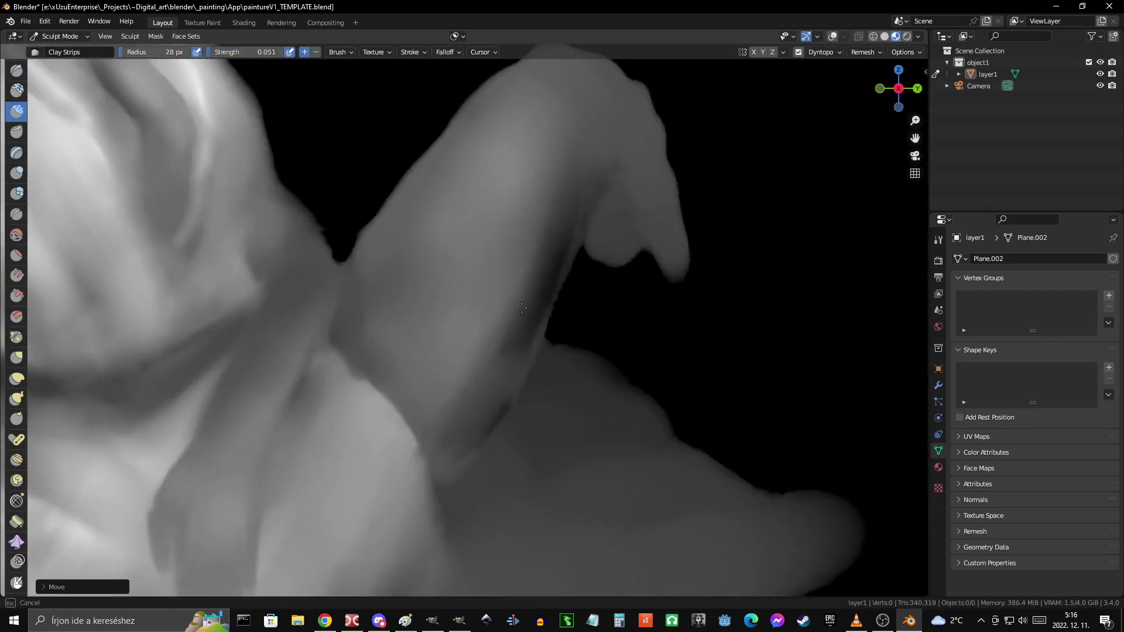
{"action": "scroll", "coordinate": [522, 307], "scroll_direction": "up", "scroll_amount": 2}
{"action": "scroll", "coordinate": [497, 381], "scroll_direction": "down", "scroll_amount": 5}
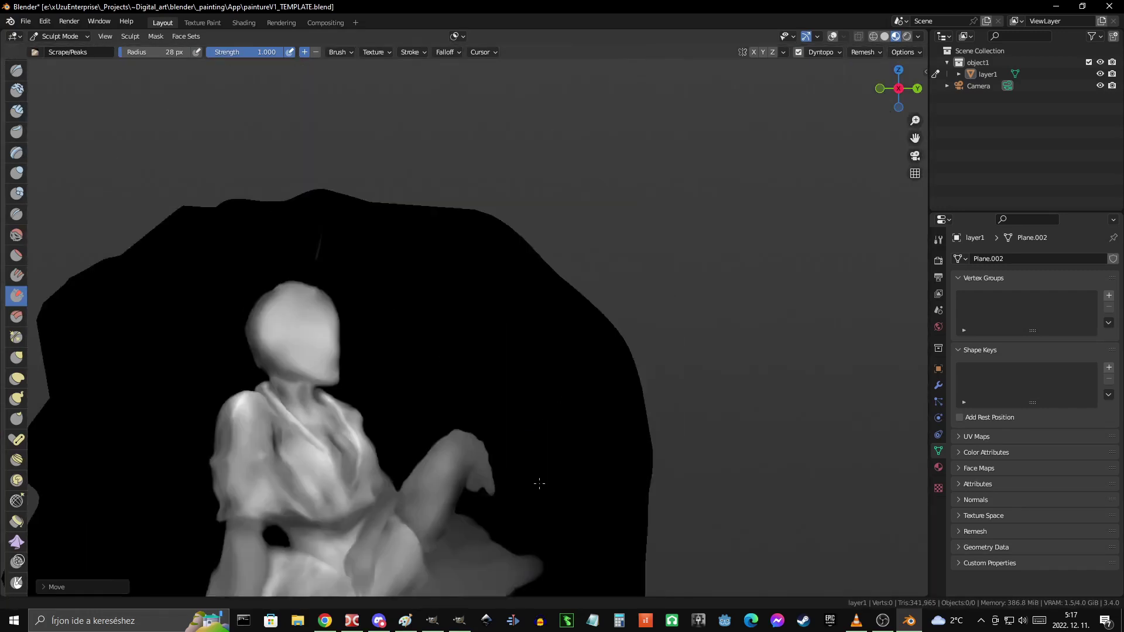
{"action": "scroll", "coordinate": [539, 484], "scroll_direction": "up", "scroll_amount": 1}
{"action": "scroll", "coordinate": [567, 441], "scroll_direction": "up", "scroll_amount": 2}
{"action": "scroll", "coordinate": [519, 402], "scroll_direction": "down", "scroll_amount": 3}
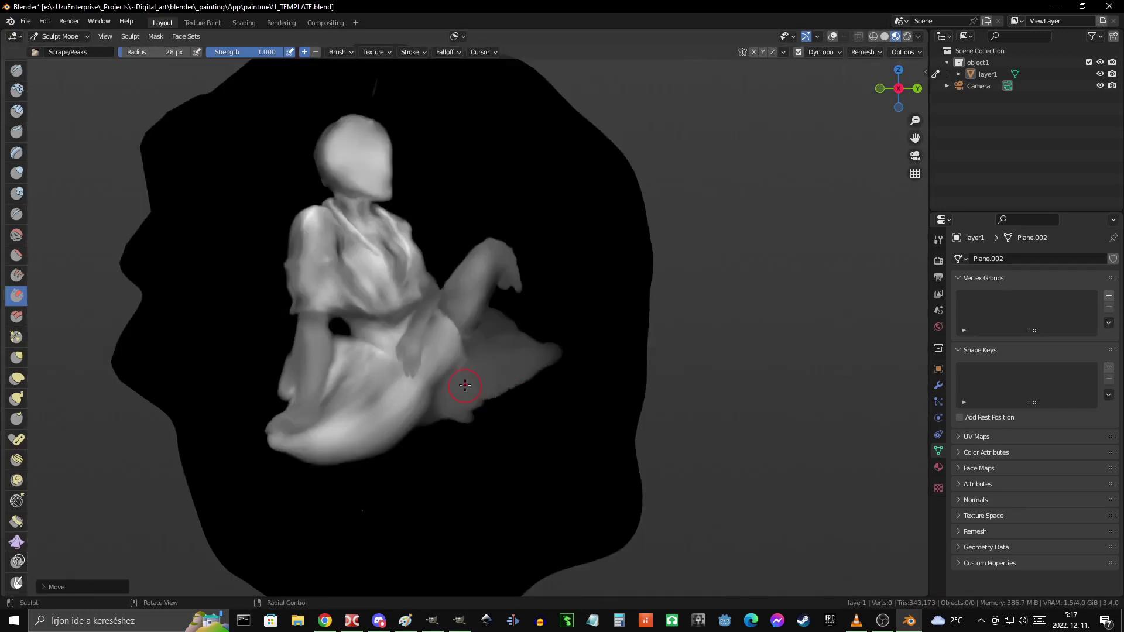
{"action": "scroll", "coordinate": [468, 391], "scroll_direction": "up", "scroll_amount": 3}
{"action": "scroll", "coordinate": [447, 363], "scroll_direction": "down", "scroll_amount": 3}
{"action": "scroll", "coordinate": [471, 315], "scroll_direction": "up", "scroll_amount": 4}
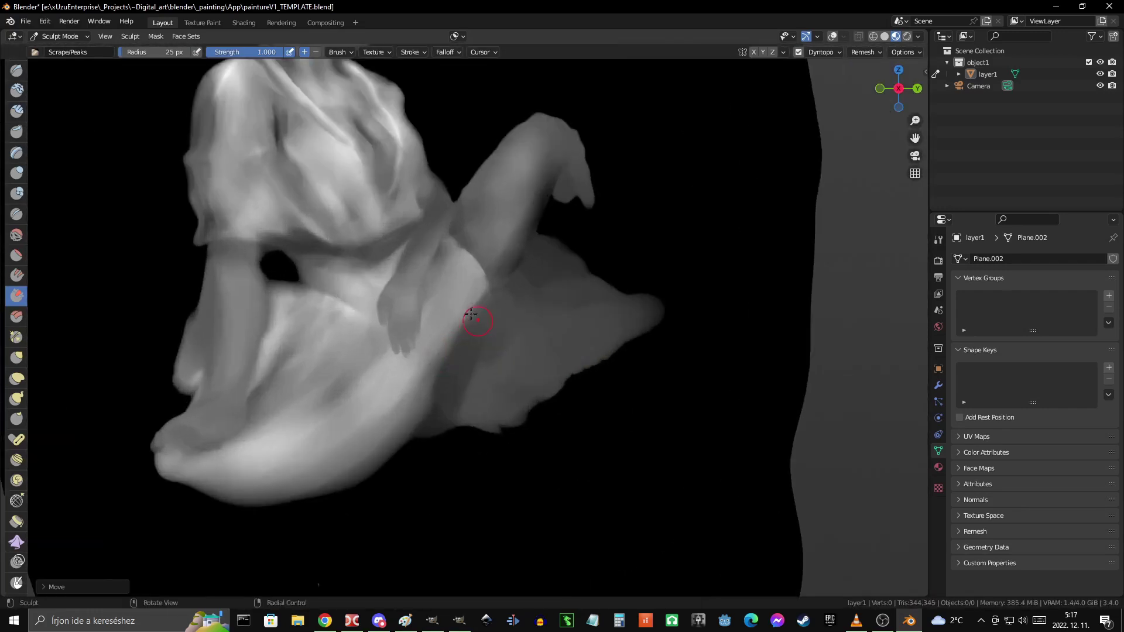
{"action": "scroll", "coordinate": [434, 407], "scroll_direction": "down", "scroll_amount": 3}
{"action": "scroll", "coordinate": [406, 354], "scroll_direction": "up", "scroll_amount": 3}
{"action": "scroll", "coordinate": [513, 378], "scroll_direction": "down", "scroll_amount": 3}
{"action": "scroll", "coordinate": [512, 377], "scroll_direction": "up", "scroll_amount": 4}
- Reshape the raised leg's outline with the Grab brush
{"action": "key", "text": "g"}
{"action": "scroll", "coordinate": [347, 430], "scroll_direction": "down", "scroll_amount": 1}
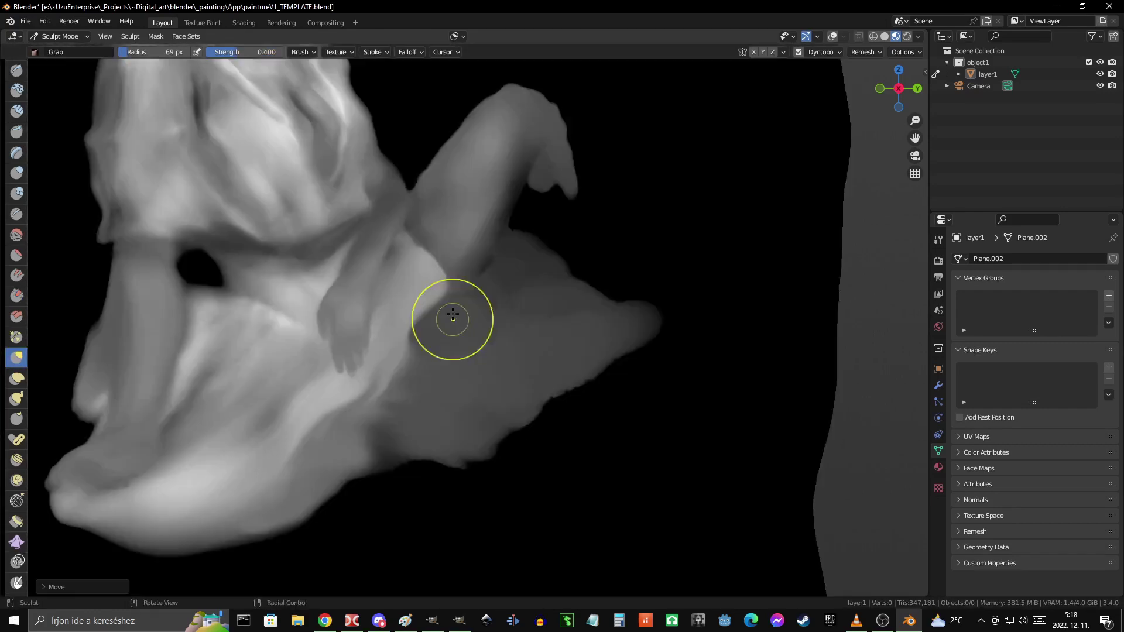
{"action": "scroll", "coordinate": [451, 318], "scroll_direction": "down", "scroll_amount": 2}
{"action": "scroll", "coordinate": [600, 376], "scroll_direction": "up", "scroll_amount": 1}
{"action": "scroll", "coordinate": [567, 392], "scroll_direction": "up", "scroll_amount": 2}
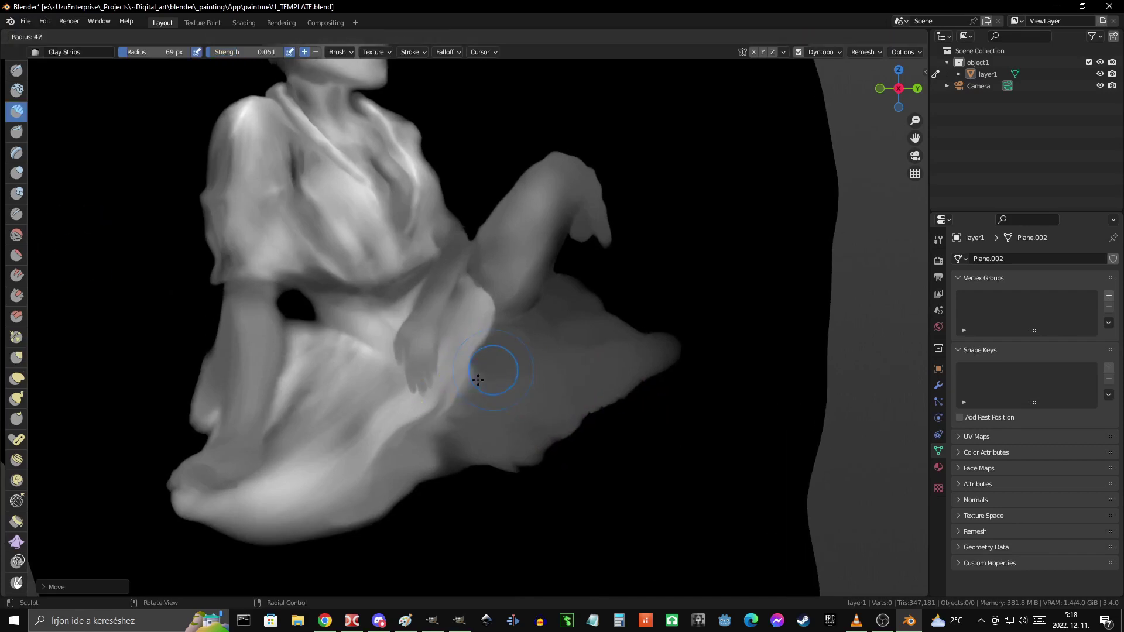
{"action": "scroll", "coordinate": [485, 398], "scroll_direction": "down", "scroll_amount": 5}
{"action": "scroll", "coordinate": [532, 409], "scroll_direction": "up", "scroll_amount": 4}
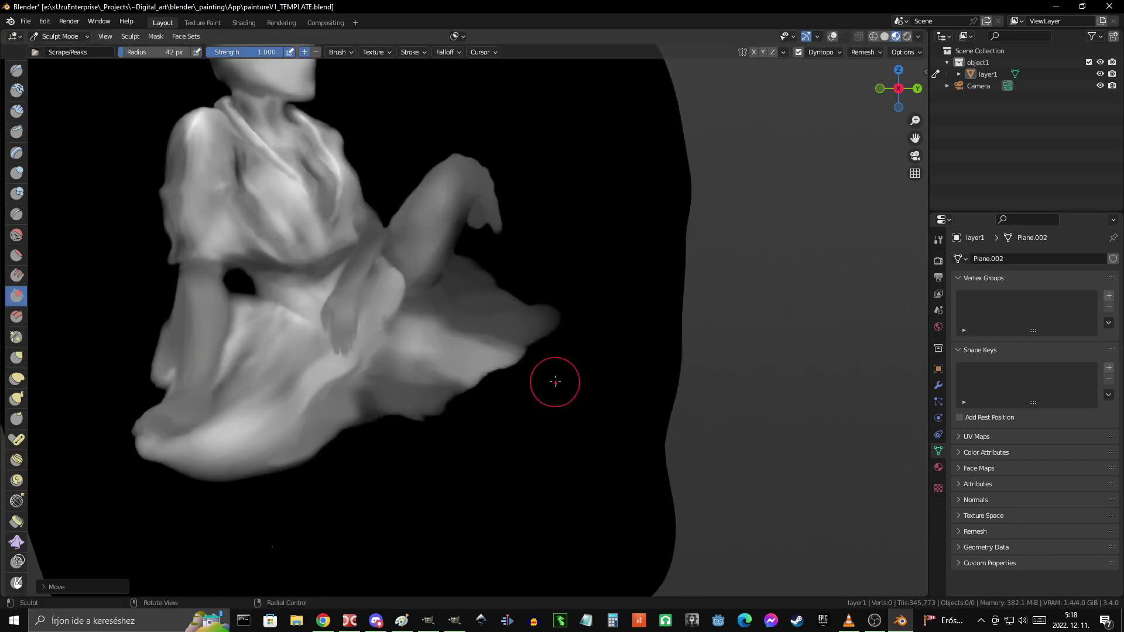
{"action": "scroll", "coordinate": [535, 389], "scroll_direction": "up", "scroll_amount": 1}
{"action": "scroll", "coordinate": [507, 380], "scroll_direction": "down", "scroll_amount": 1}
{"action": "scroll", "coordinate": [488, 357], "scroll_direction": "up", "scroll_amount": 1}
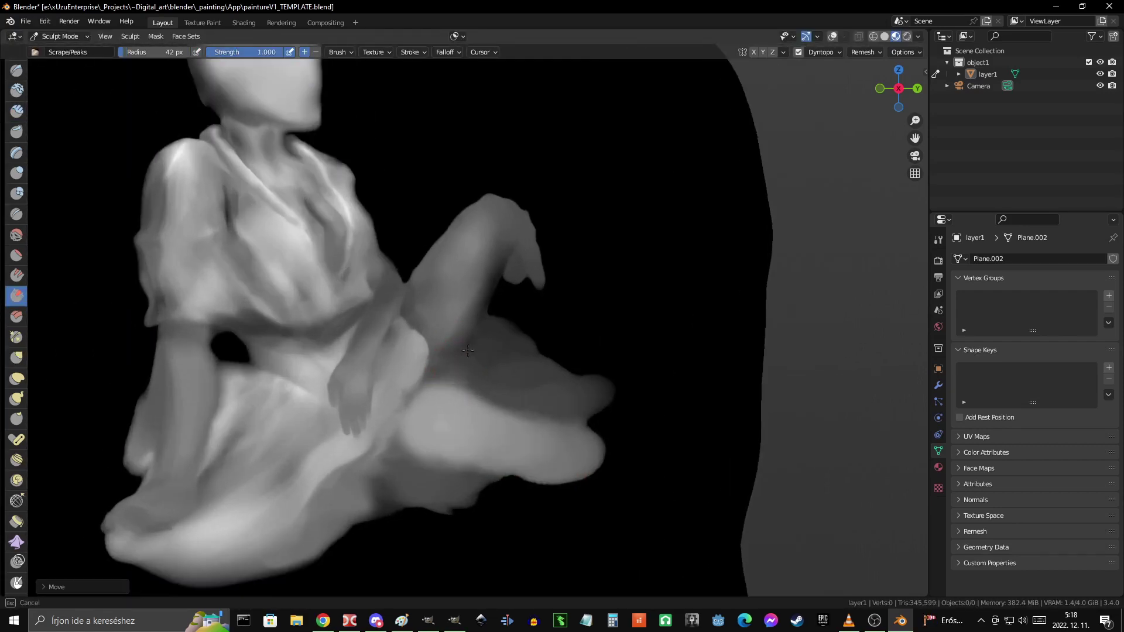
{"action": "scroll", "coordinate": [469, 335], "scroll_direction": "up", "scroll_amount": 2}
{"action": "scroll", "coordinate": [469, 335], "scroll_direction": "up", "scroll_amount": 2}
{"action": "scroll", "coordinate": [499, 374], "scroll_direction": "down", "scroll_amount": 5}
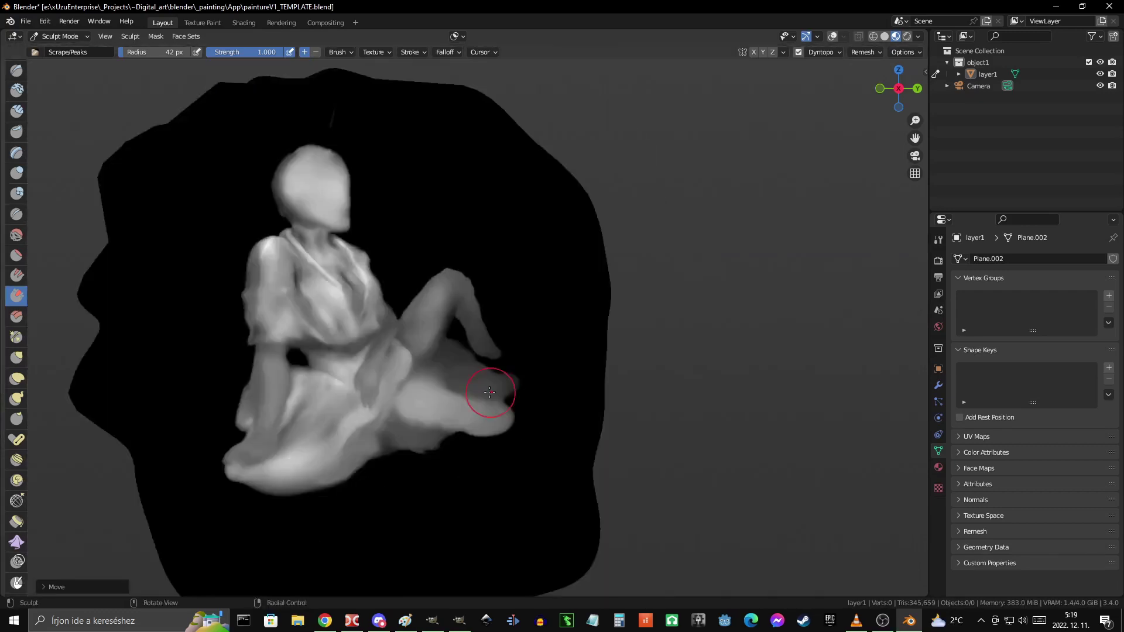
{"action": "scroll", "coordinate": [494, 388], "scroll_direction": "up", "scroll_amount": 3}
{"action": "scroll", "coordinate": [509, 394], "scroll_direction": "down", "scroll_amount": 1}
{"action": "scroll", "coordinate": [503, 395], "scroll_direction": "down", "scroll_amount": 1}
{"action": "scroll", "coordinate": [480, 389], "scroll_direction": "up", "scroll_amount": 4}
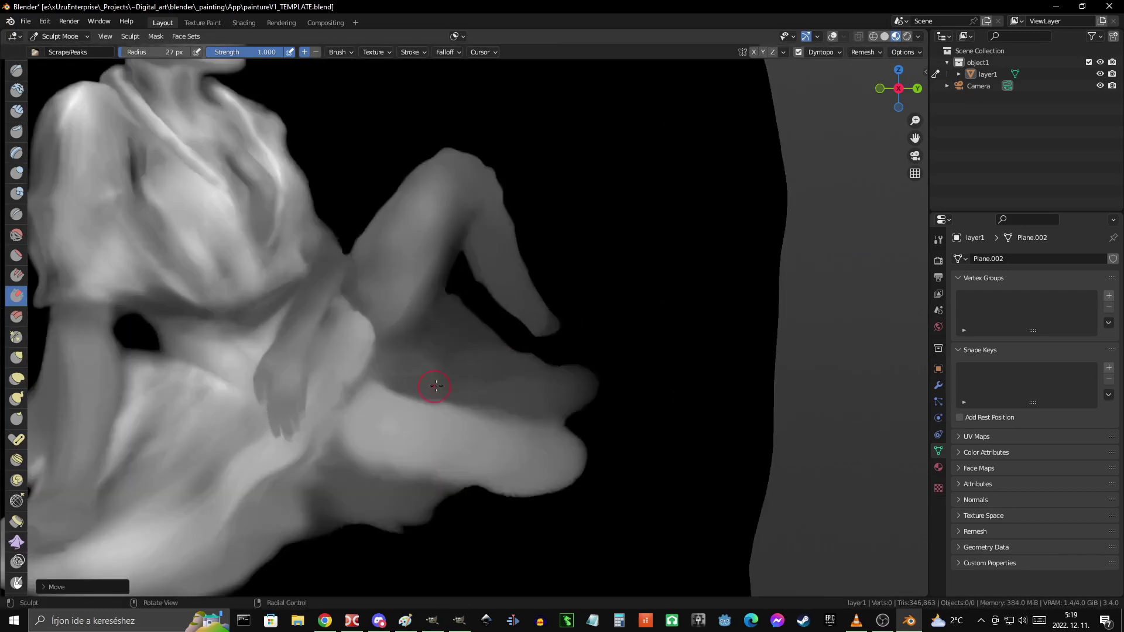
{"action": "scroll", "coordinate": [292, 398], "scroll_direction": "down", "scroll_amount": 5}
{"action": "scroll", "coordinate": [575, 369], "scroll_direction": "down", "scroll_amount": 2}
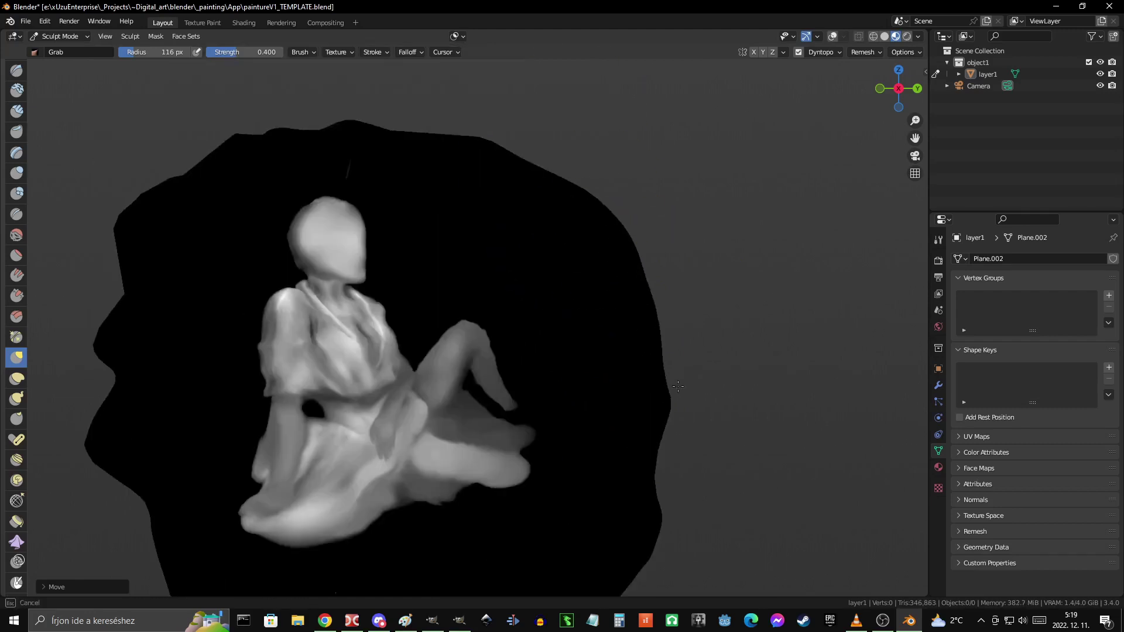
{"action": "scroll", "coordinate": [427, 258], "scroll_direction": "up", "scroll_amount": 5}
- Set the Grab radius to 104 px and keep refining the leg's outline
{"action": "key", "text": "f"}
{"action": "left_click", "coordinate": [473, 321]}
{"action": "scroll", "coordinate": [594, 397], "scroll_direction": "down", "scroll_amount": 5}
{"action": "scroll", "coordinate": [591, 396], "scroll_direction": "up", "scroll_amount": 5}
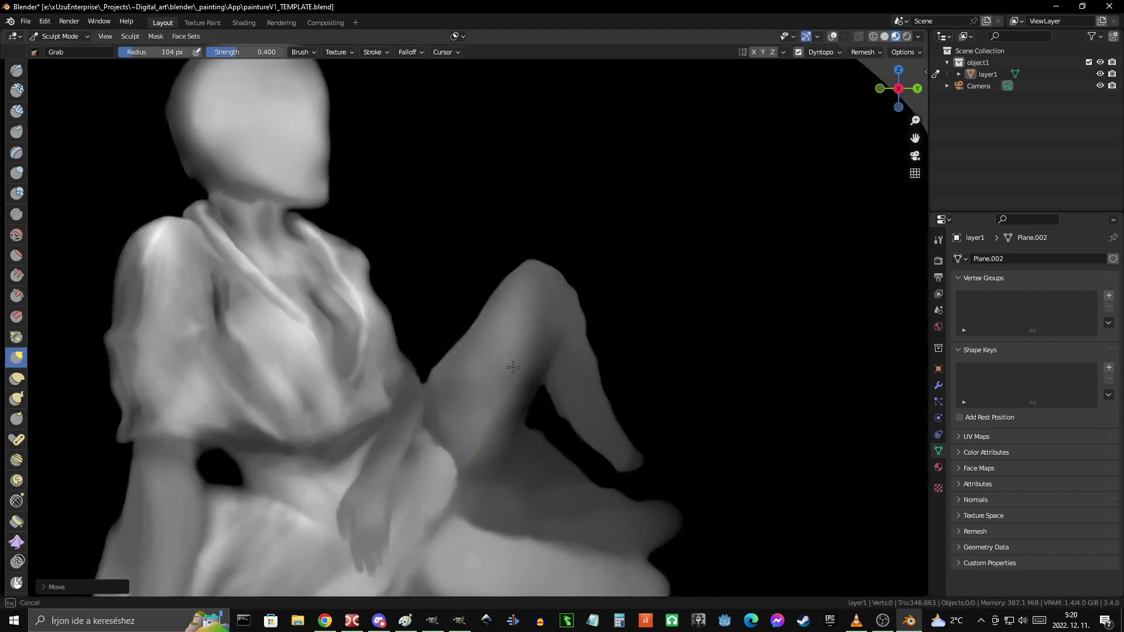
{"action": "scroll", "coordinate": [587, 396], "scroll_direction": "down", "scroll_amount": 5}
{"action": "scroll", "coordinate": [483, 269], "scroll_direction": "up", "scroll_amount": 4}
{"action": "scroll", "coordinate": [492, 278], "scroll_direction": "up", "scroll_amount": 2}
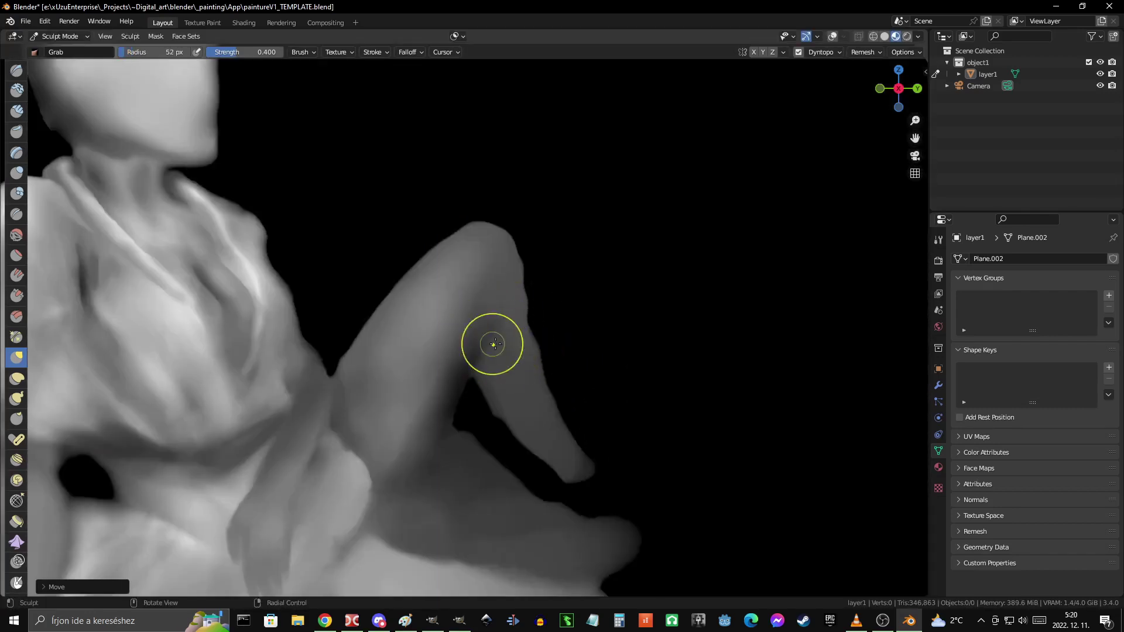
{"action": "scroll", "coordinate": [467, 318], "scroll_direction": "up", "scroll_amount": 2}
{"action": "scroll", "coordinate": [455, 329], "scroll_direction": "down", "scroll_amount": 4}
{"action": "scroll", "coordinate": [602, 371], "scroll_direction": "up", "scroll_amount": 5}
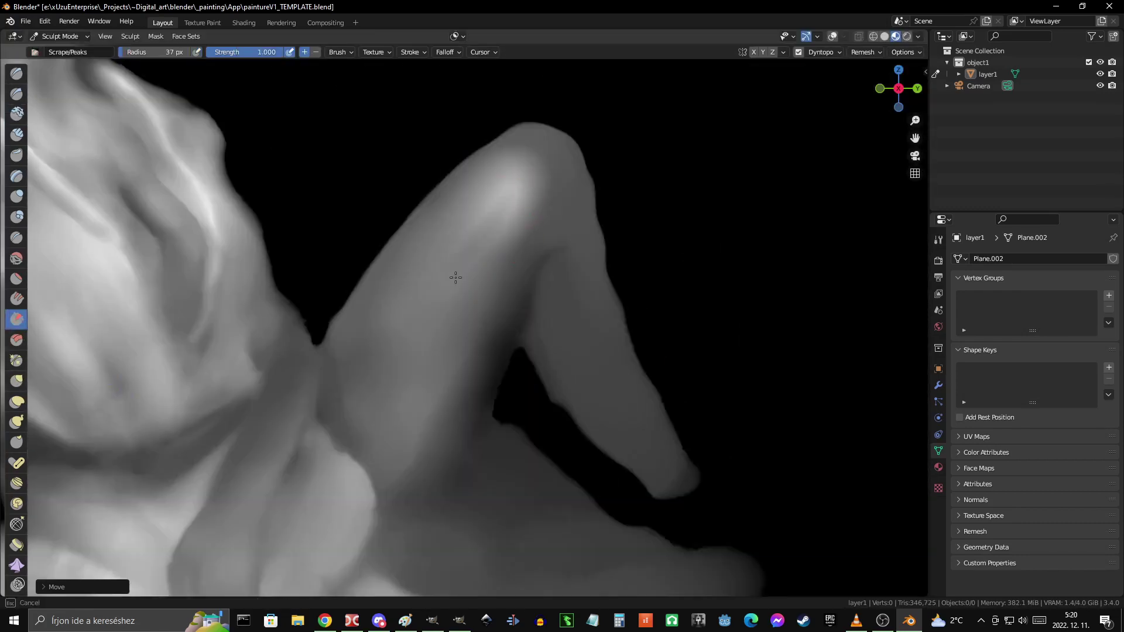
{"action": "scroll", "coordinate": [426, 275], "scroll_direction": "up", "scroll_amount": 2}
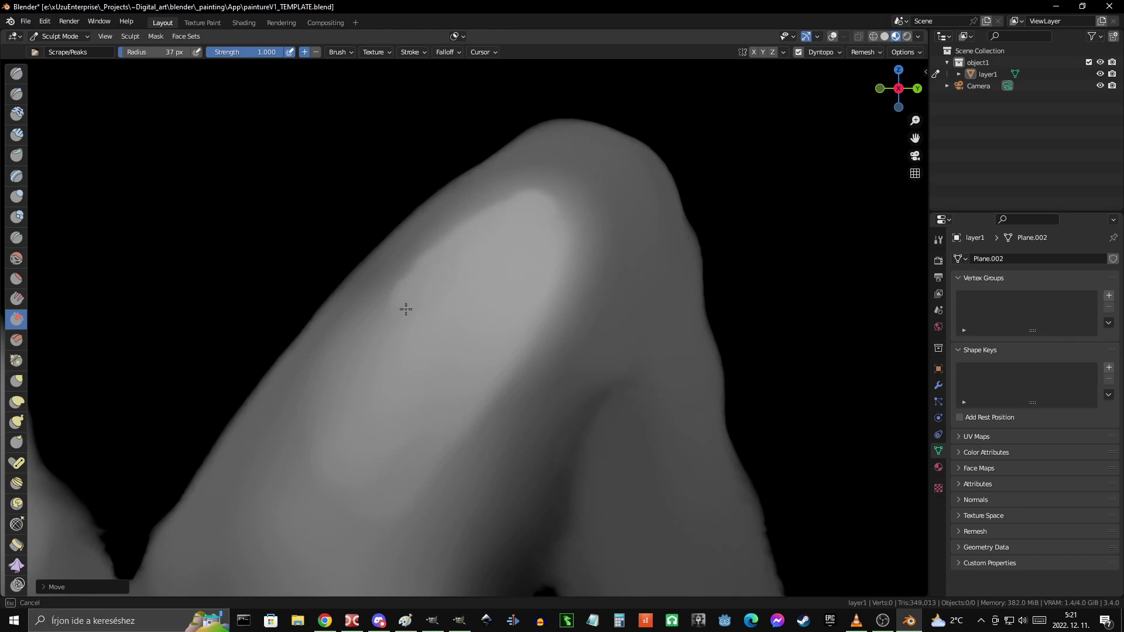
{"action": "scroll", "coordinate": [522, 339], "scroll_direction": "down", "scroll_amount": 4}
{"action": "scroll", "coordinate": [522, 339], "scroll_direction": "up", "scroll_amount": 5}
{"action": "scroll", "coordinate": [527, 193], "scroll_direction": "up", "scroll_amount": 1}
- Dab clay on top of the knee to build a rounded kneecap
{"action": "key", "text": "c"}
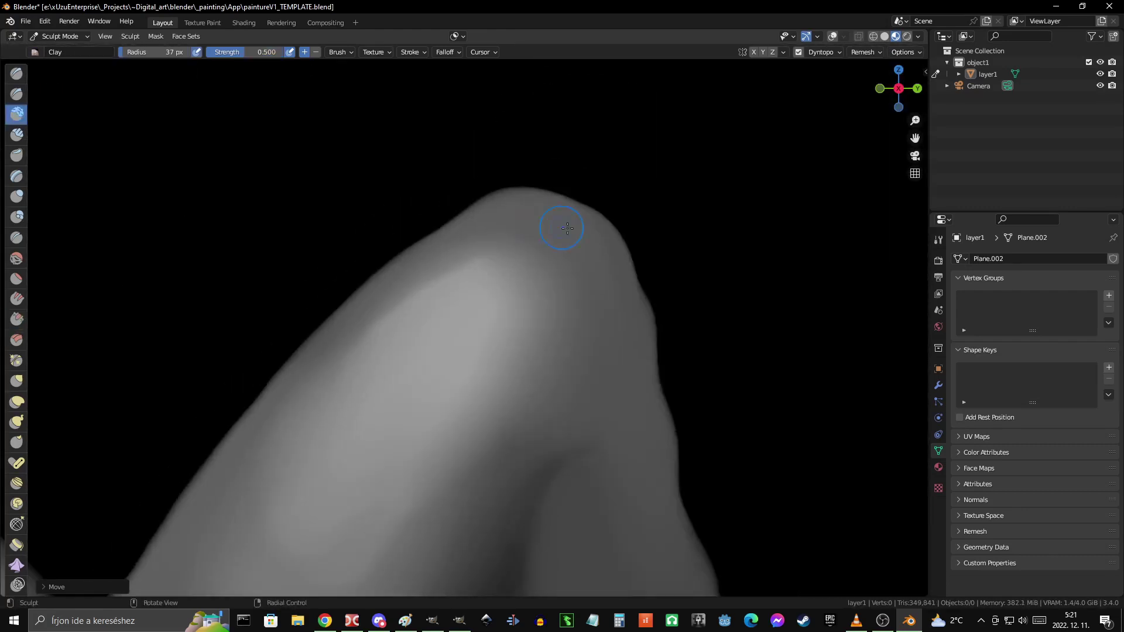
{"action": "left_click", "coordinate": [567, 228]}
{"action": "scroll", "coordinate": [293, 252], "scroll_direction": "up", "scroll_amount": 1}
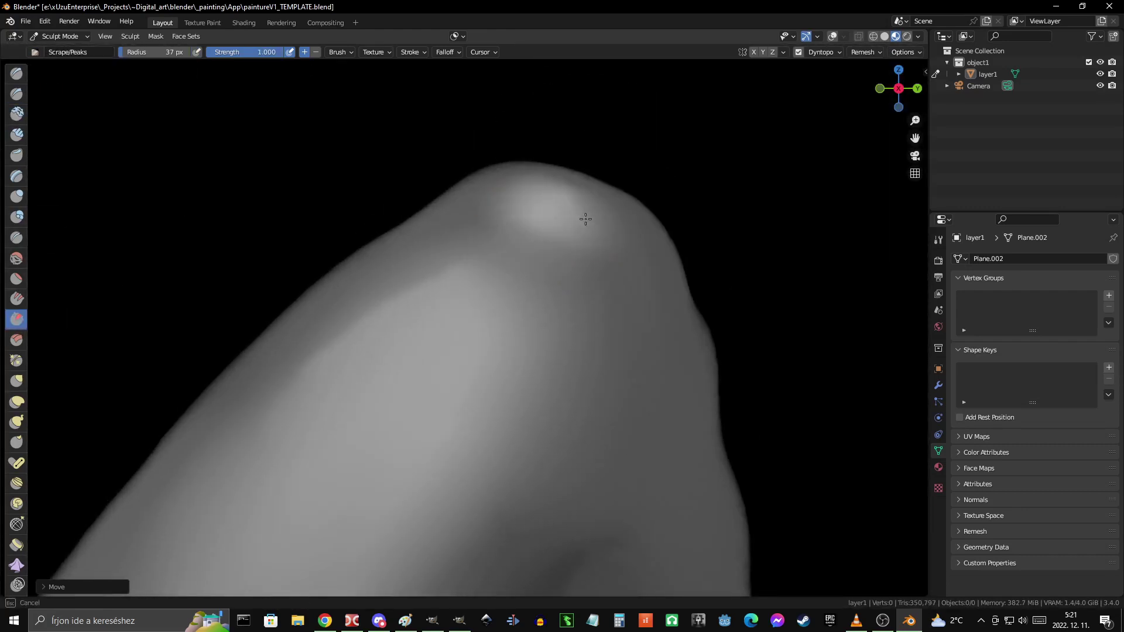
{"action": "scroll", "coordinate": [690, 252], "scroll_direction": "down", "scroll_amount": 2}
{"action": "scroll", "coordinate": [485, 359], "scroll_direction": "down", "scroll_amount": 2}
{"action": "scroll", "coordinate": [510, 321], "scroll_direction": "down", "scroll_amount": 3}
{"action": "scroll", "coordinate": [567, 410], "scroll_direction": "down", "scroll_amount": 3}
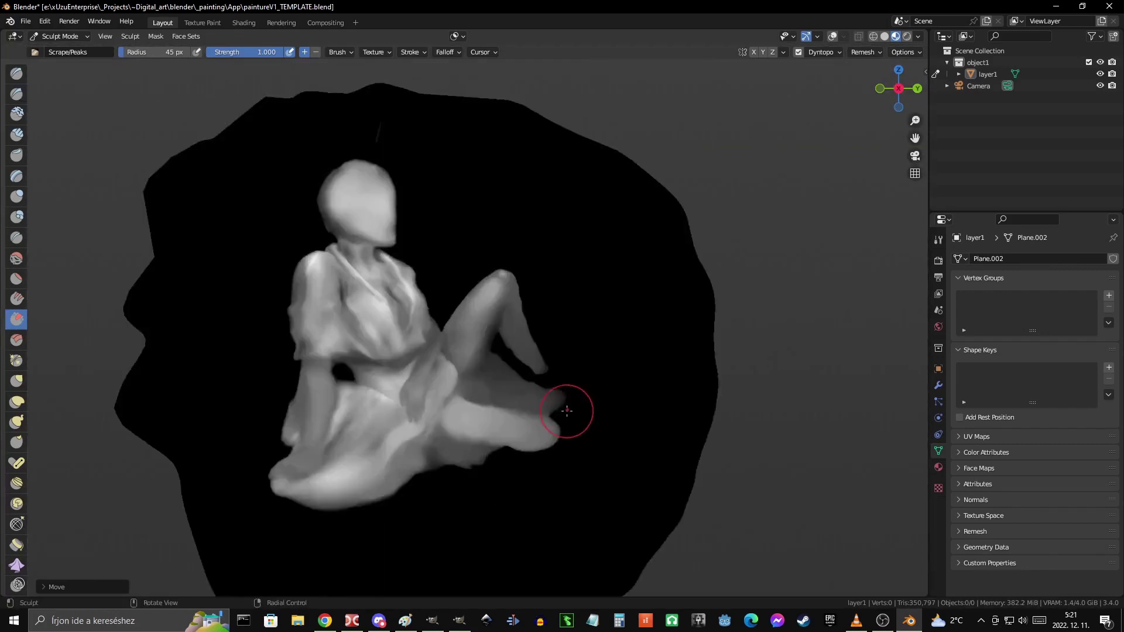
{"action": "middle_click_drag", "start_coordinate": [567, 411], "coordinate": [469, 312], "text": "ctrl"}
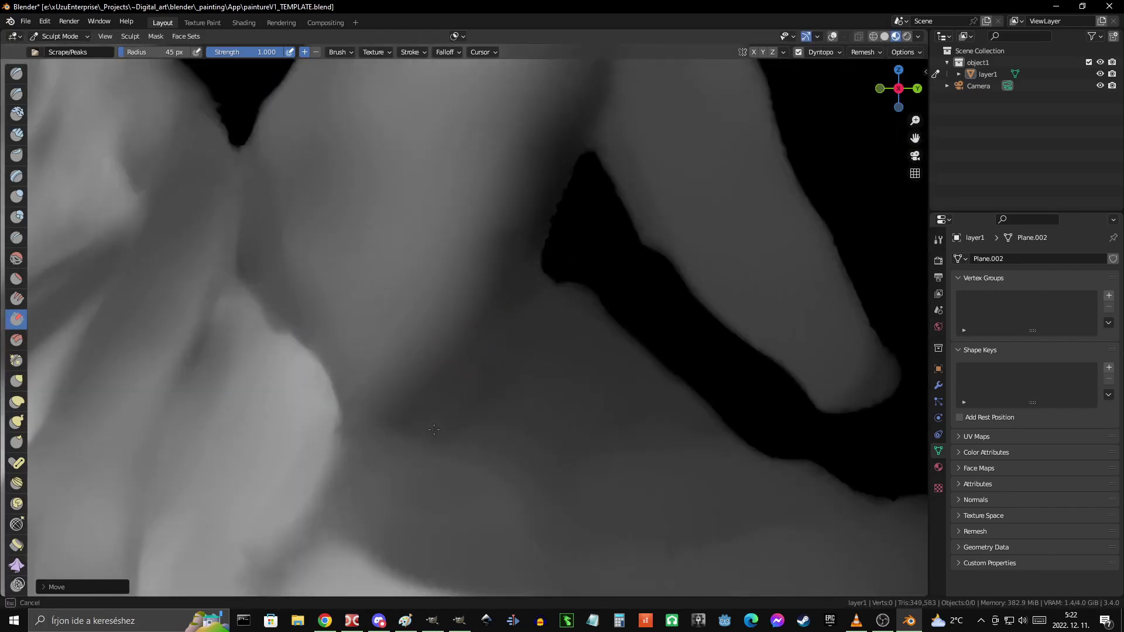
{"action": "mouse_move", "coordinate": [459, 379]}
{"action": "middle_mouse_down", "text": "ctrl"}
{"action": "mouse_move", "coordinate": [526, 364]}
{"action": "mouse_move", "coordinate": [532, 345]}
{"action": "mouse_move", "coordinate": [647, 371]}
{"action": "middle_mouse_up", "text": "ctrl"}
- Taper the lower leg toward a foot with the Grab brush
{"action": "key", "text": "g"}
{"action": "scroll", "coordinate": [661, 330], "scroll_direction": "down", "scroll_amount": 4}
{"action": "scroll", "coordinate": [660, 329], "scroll_direction": "up", "scroll_amount": 4}
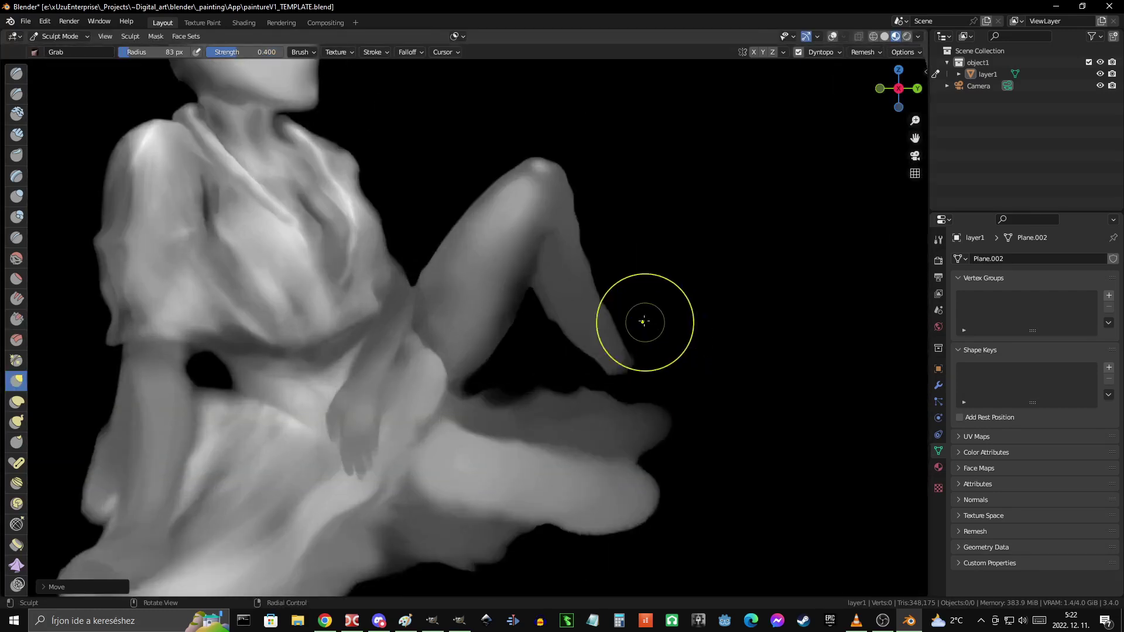
{"action": "scroll", "coordinate": [563, 385], "scroll_direction": "up", "scroll_amount": 2}
{"action": "scroll", "coordinate": [518, 262], "scroll_direction": "up", "scroll_amount": 3}
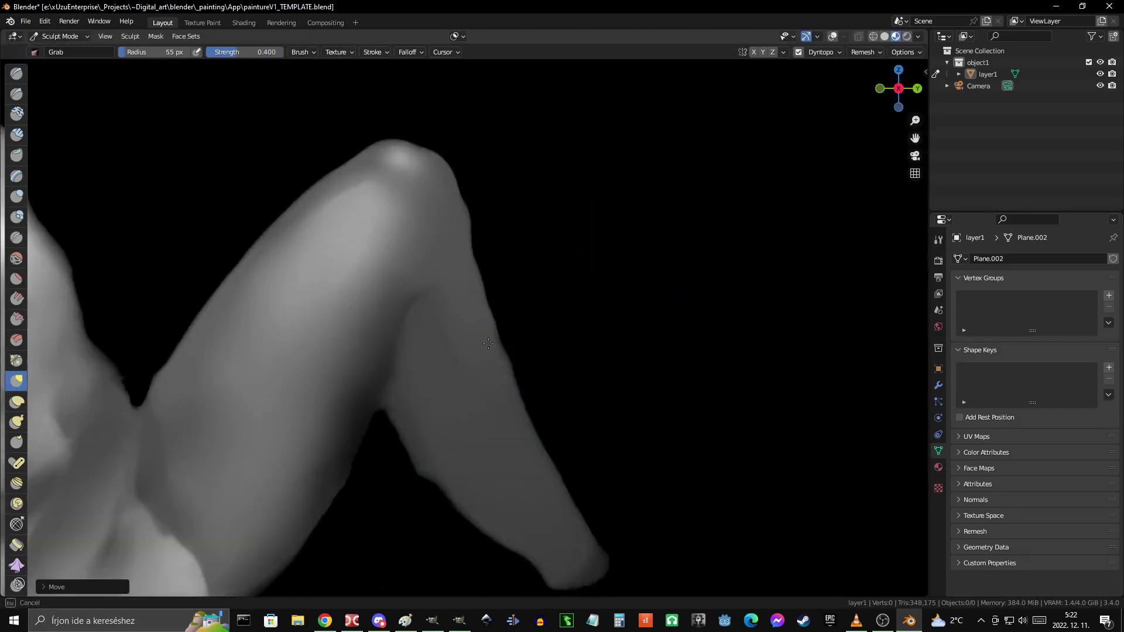
{"action": "scroll", "coordinate": [586, 432], "scroll_direction": "down", "scroll_amount": 2}
{"action": "scroll", "coordinate": [271, 329], "scroll_direction": "up", "scroll_amount": 2}
{"action": "scroll", "coordinate": [509, 385], "scroll_direction": "up", "scroll_amount": 1}
{"action": "scroll", "coordinate": [509, 385], "scroll_direction": "down", "scroll_amount": 2}
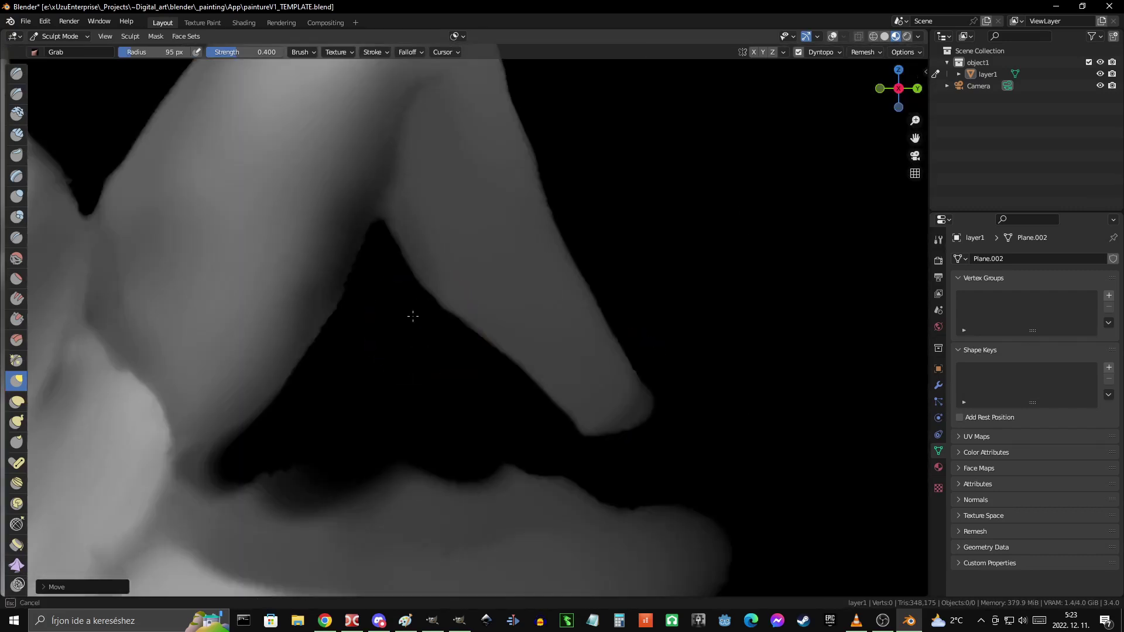
{"action": "scroll", "coordinate": [474, 339], "scroll_direction": "down", "scroll_amount": 2}
{"action": "scroll", "coordinate": [609, 339], "scroll_direction": "down", "scroll_amount": 3}
{"action": "scroll", "coordinate": [608, 340], "scroll_direction": "up", "scroll_amount": 5}
- Smooth the shin with Scrape/Peaks, then nudge its shape with Grab
{"action": "key", "text": "shift+t"}
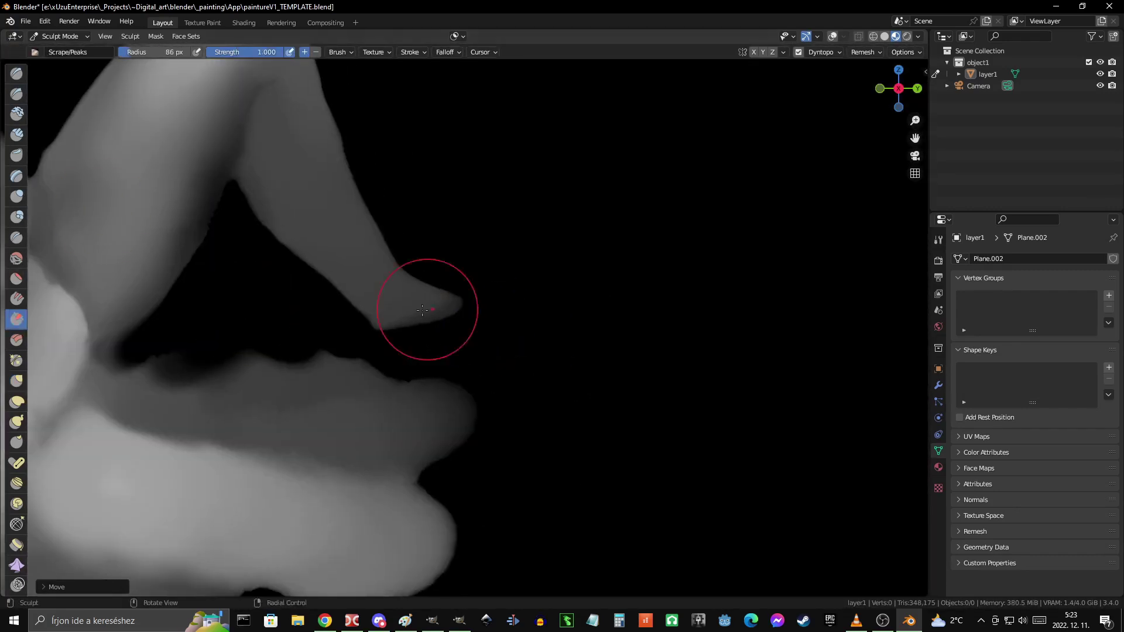
{"action": "scroll", "coordinate": [569, 311], "scroll_direction": "down", "scroll_amount": 5}
{"action": "scroll", "coordinate": [432, 334], "scroll_direction": "up", "scroll_amount": 2}
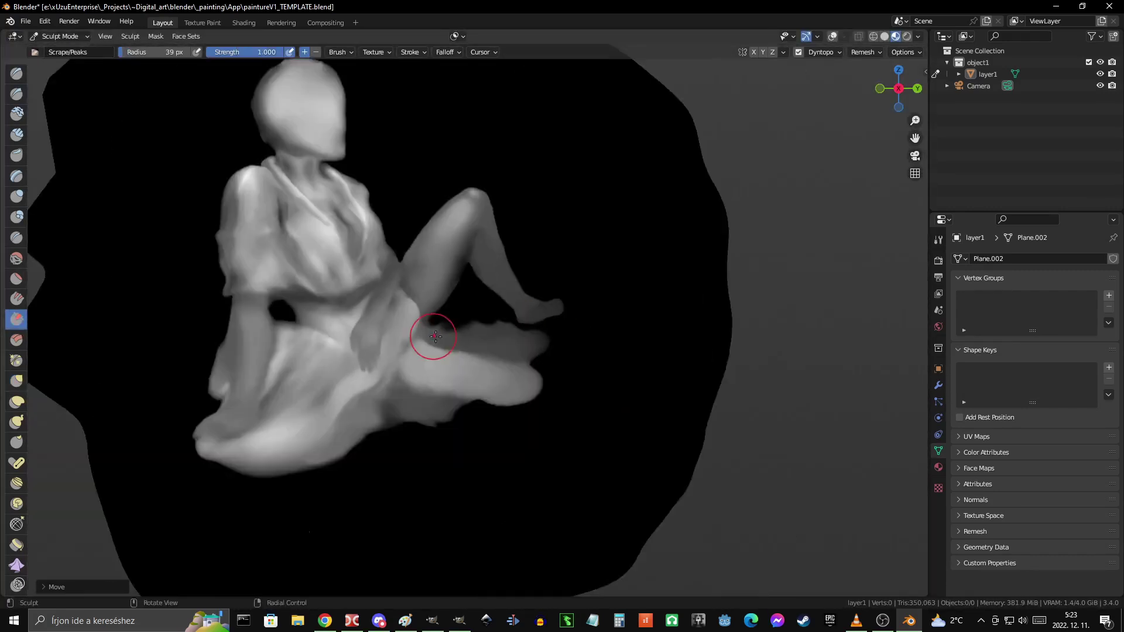
{"action": "key", "text": "g"}
{"action": "scroll", "coordinate": [434, 287], "scroll_direction": "up", "scroll_amount": 2}
{"action": "middle_click_drag", "start_coordinate": [438, 274], "coordinate": [410, 441]}
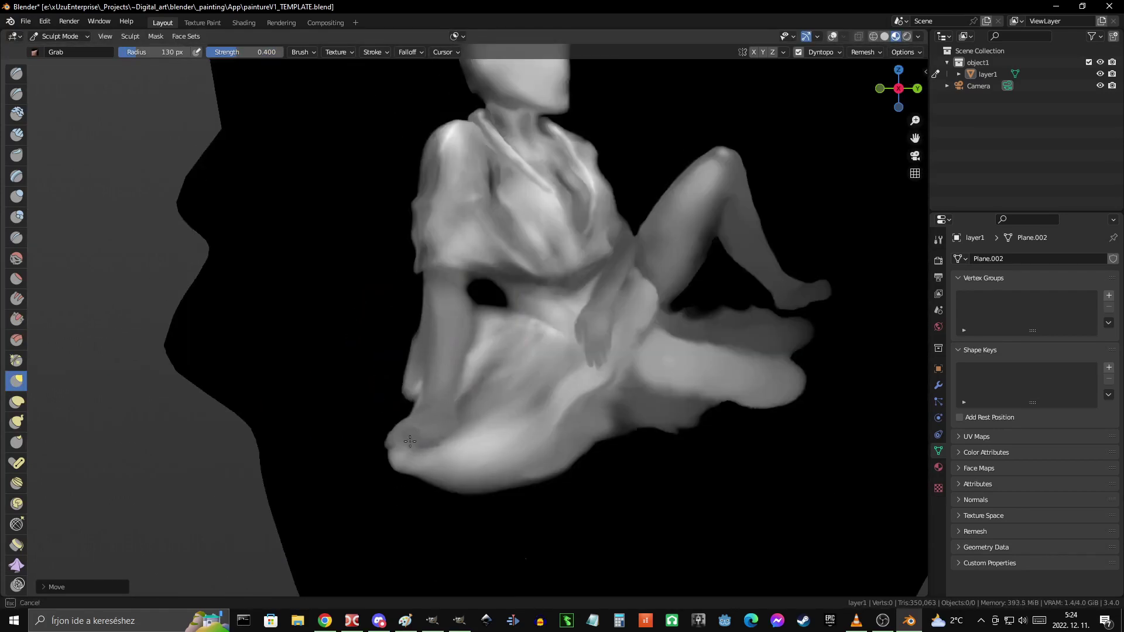
{"action": "scroll", "coordinate": [503, 355], "scroll_direction": "up", "scroll_amount": 1}
{"action": "scroll", "coordinate": [572, 364], "scroll_direction": "down", "scroll_amount": 3}
- Scrape the waist sash into a cleaner band with a smaller Scrape/Peaks brush
{"action": "key", "text": "shift+t"}
{"action": "scroll", "coordinate": [239, 326], "scroll_direction": "up", "scroll_amount": 2}
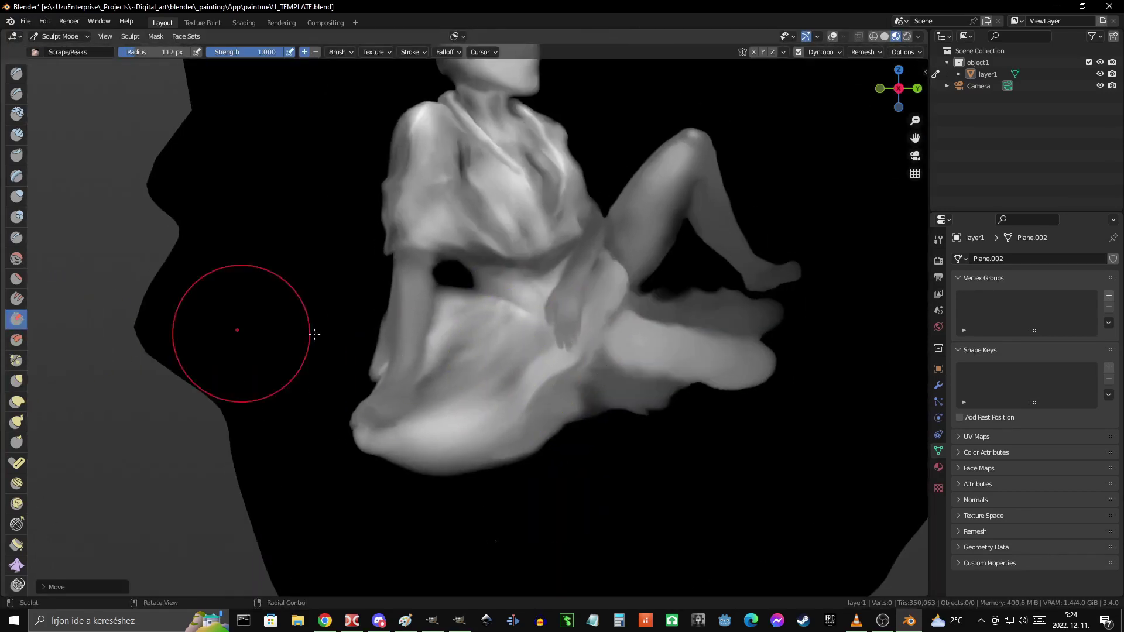
{"action": "scroll", "coordinate": [444, 289], "scroll_direction": "up", "scroll_amount": 3}
{"action": "scroll", "coordinate": [581, 364], "scroll_direction": "down", "scroll_amount": 5}
{"action": "scroll", "coordinate": [552, 352], "scroll_direction": "up", "scroll_amount": 2}
{"action": "scroll", "coordinate": [532, 283], "scroll_direction": "up", "scroll_amount": 5}
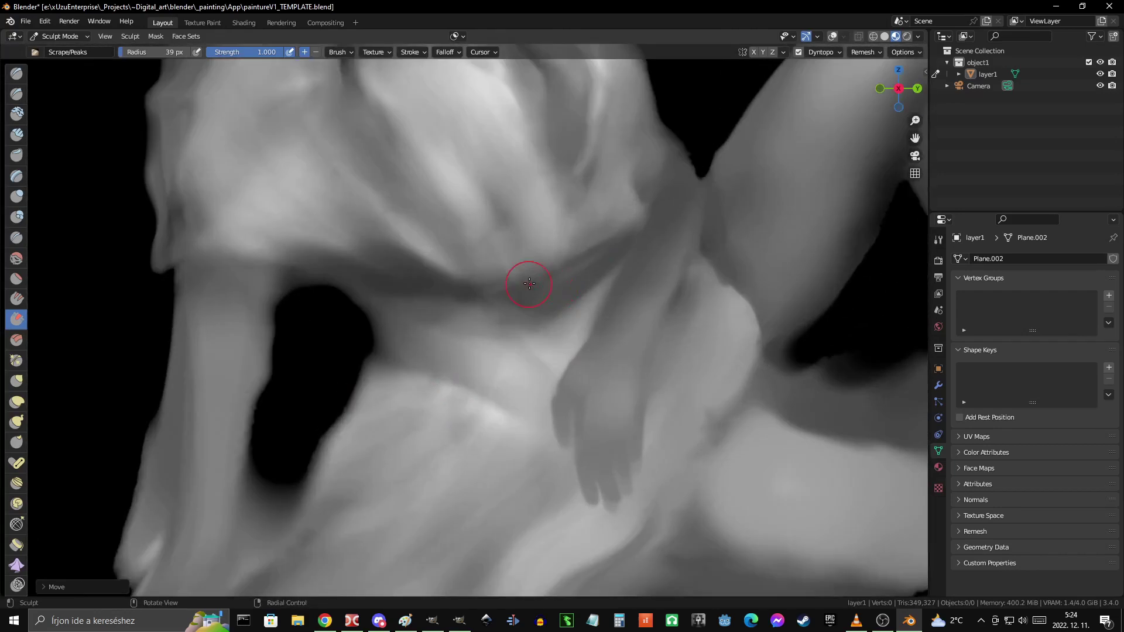
{"action": "scroll", "coordinate": [448, 328], "scroll_direction": "up", "scroll_amount": 1}
{"action": "key", "text": "bracketleft"}
{"action": "key", "text": "bracketleft"}
{"action": "key", "text": "bracketleft"}
{"action": "scroll", "coordinate": [447, 328], "scroll_direction": "down", "scroll_amount": 3}
{"action": "scroll", "coordinate": [575, 342], "scroll_direction": "down", "scroll_amount": 4}
{"action": "scroll", "coordinate": [533, 313], "scroll_direction": "up", "scroll_amount": 2}
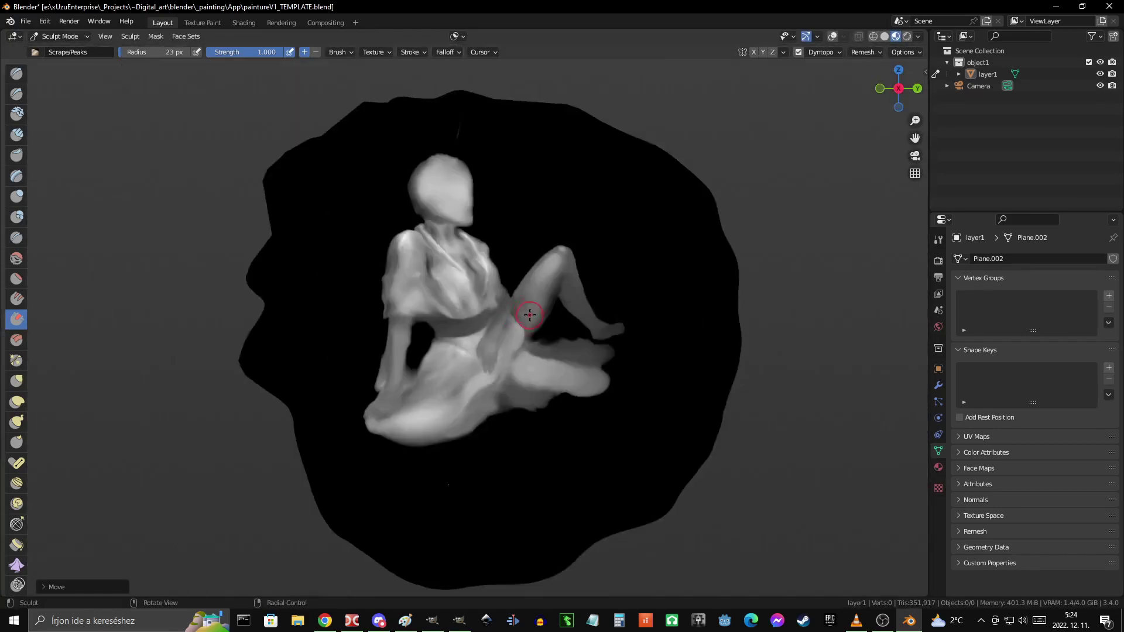
{"action": "scroll", "coordinate": [452, 268], "scroll_direction": "up", "scroll_amount": 5}
{"action": "scroll", "coordinate": [448, 308], "scroll_direction": "down", "scroll_amount": 1}
{"action": "scroll", "coordinate": [451, 325], "scroll_direction": "down", "scroll_amount": 4}
{"action": "scroll", "coordinate": [508, 346], "scroll_direction": "up", "scroll_amount": 4}
- Enlarge the Scrape brush slightly and keep deepening the sash and sleeve edge
{"action": "key", "text": "bracketright"}
{"action": "key", "text": "bracketright"}
{"action": "key", "text": "bracketright"}
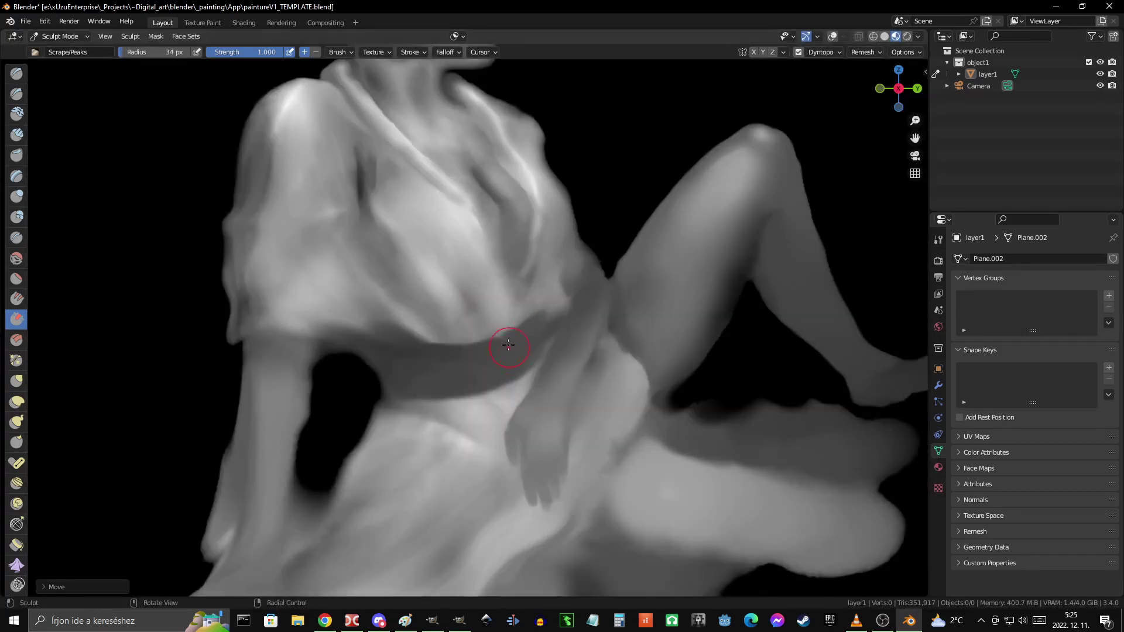
{"action": "scroll", "coordinate": [526, 310], "scroll_direction": "up", "scroll_amount": 1}
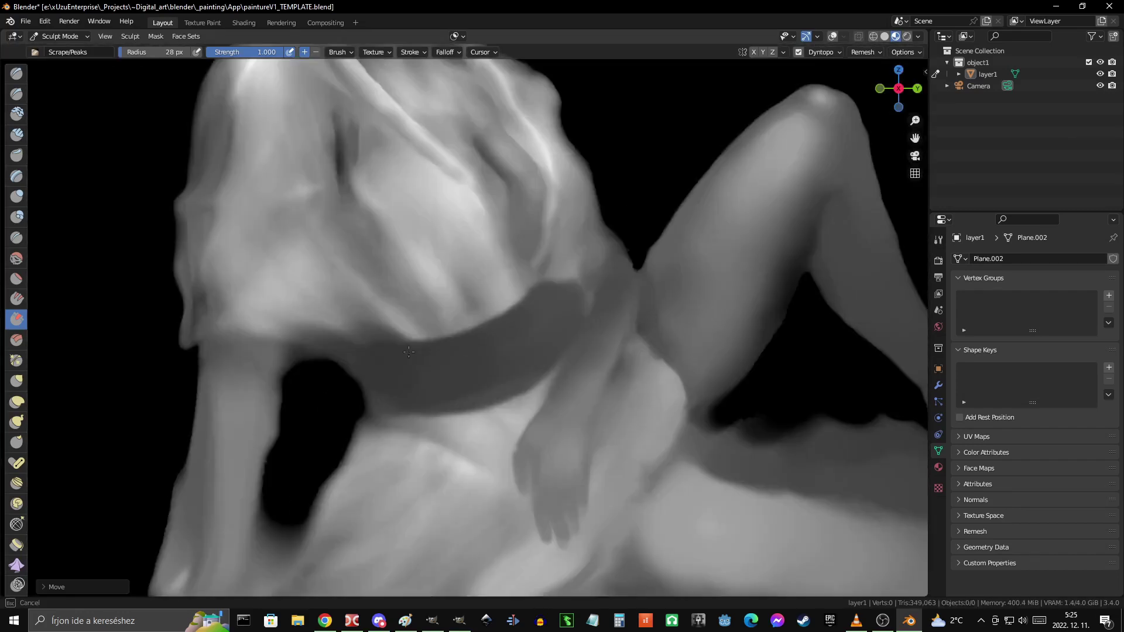
{"action": "scroll", "coordinate": [425, 340], "scroll_direction": "up", "scroll_amount": 3}
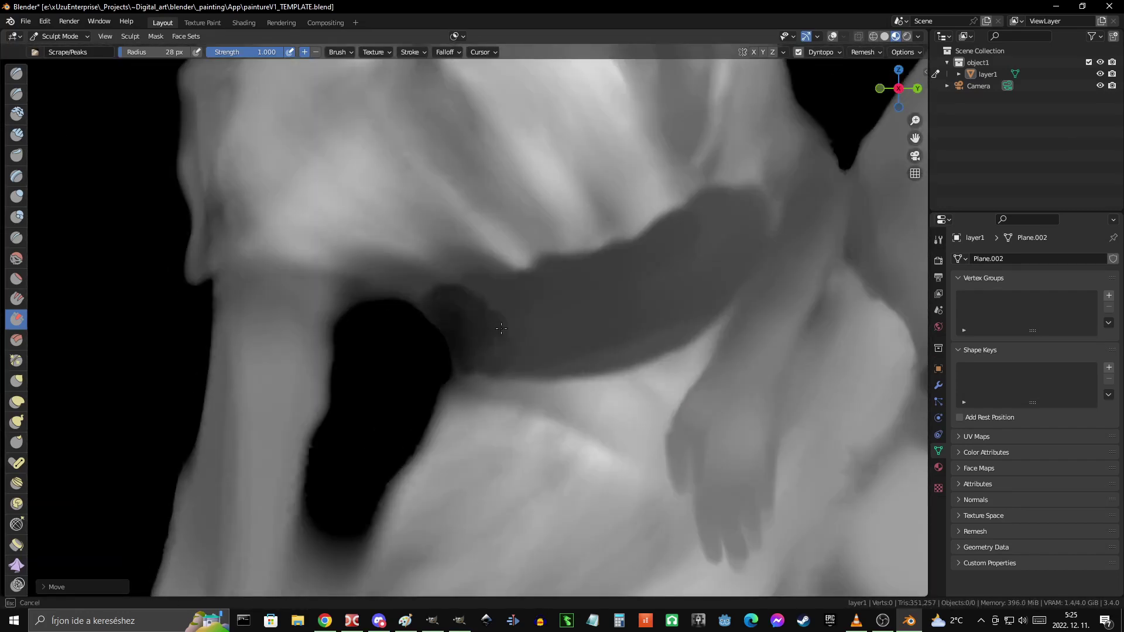
{"action": "scroll", "coordinate": [456, 323], "scroll_direction": "down", "scroll_amount": 2}
{"action": "scroll", "coordinate": [585, 310], "scroll_direction": "down", "scroll_amount": 3}
{"action": "key", "text": "bracketright"}
{"action": "scroll", "coordinate": [498, 363], "scroll_direction": "up", "scroll_amount": 6}
{"action": "scroll", "coordinate": [509, 321], "scroll_direction": "down", "scroll_amount": 2}
- Reshape the arm-waist gap with the Grab brush, orbiting around the torso
{"action": "key", "text": "g"}
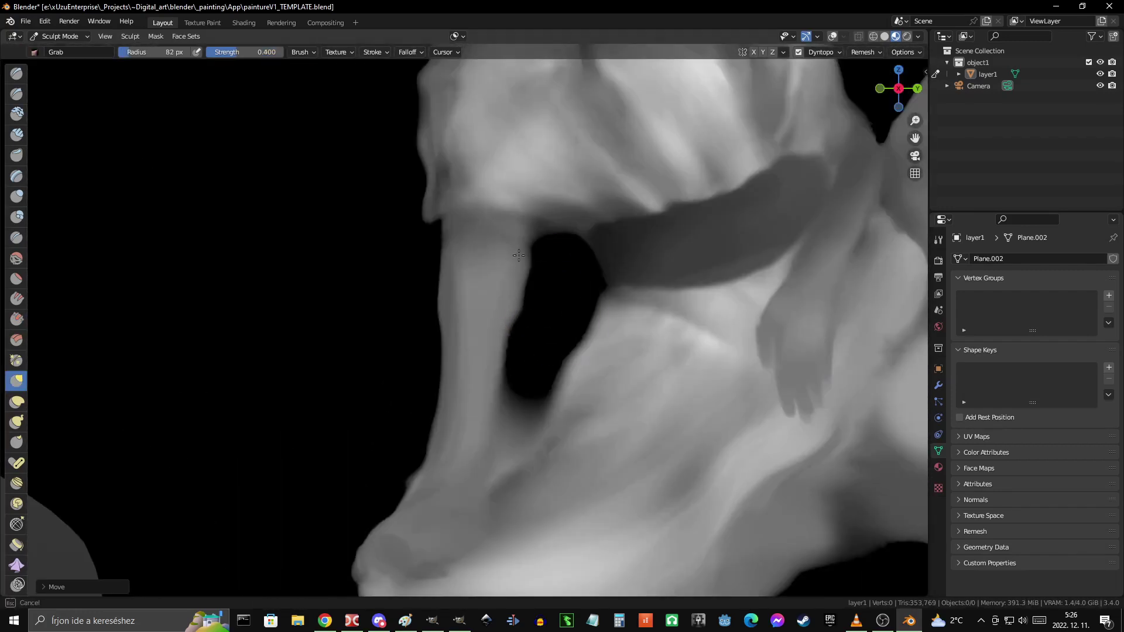
{"action": "scroll", "coordinate": [506, 262], "scroll_direction": "down", "scroll_amount": 1}
{"action": "scroll", "coordinate": [594, 321], "scroll_direction": "down", "scroll_amount": 4}
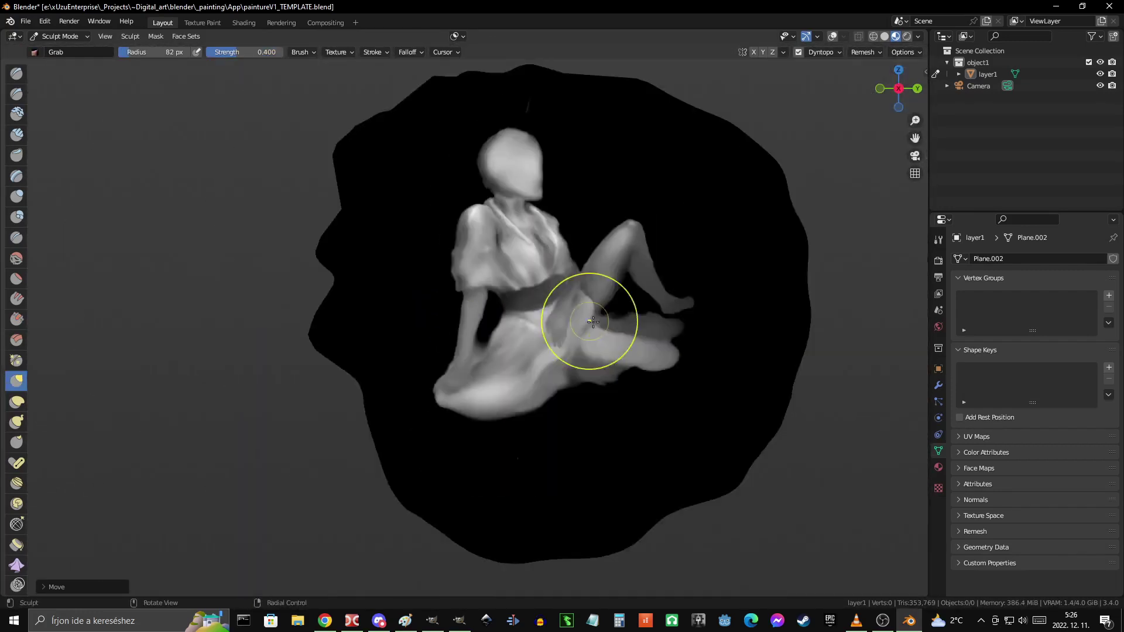
{"action": "scroll", "coordinate": [595, 321], "scroll_direction": "up", "scroll_amount": 6}
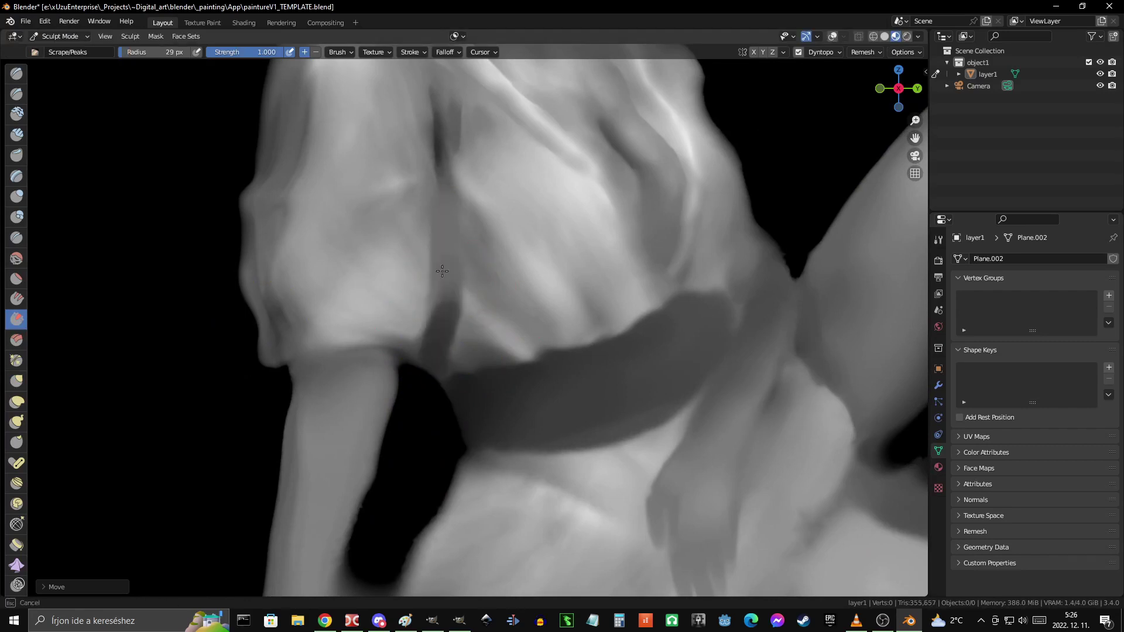
{"action": "middle_click_drag", "start_coordinate": [441, 270], "coordinate": [468, 363]}
- Switch to the Crease brush at 29 px, strength 0.102
{"action": "key", "text": "shift+c"}
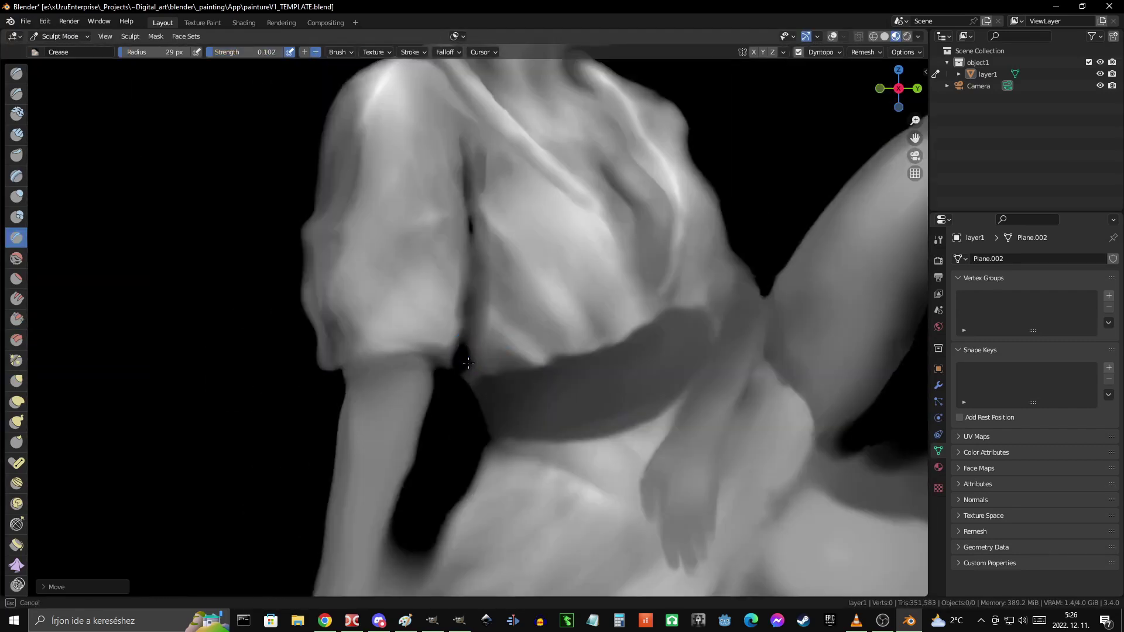
{"action": "scroll", "coordinate": [468, 362], "scroll_direction": "down", "scroll_amount": 4}
{"action": "scroll", "coordinate": [504, 319], "scroll_direction": "up", "scroll_amount": 1}
{"action": "scroll", "coordinate": [466, 298], "scroll_direction": "up", "scroll_amount": 3}
- Carve a dark crease along the raised leg with Scrape/Peaks and extend it down the leg
{"action": "scroll", "coordinate": [461, 342], "scroll_direction": "up", "scroll_amount": 2}
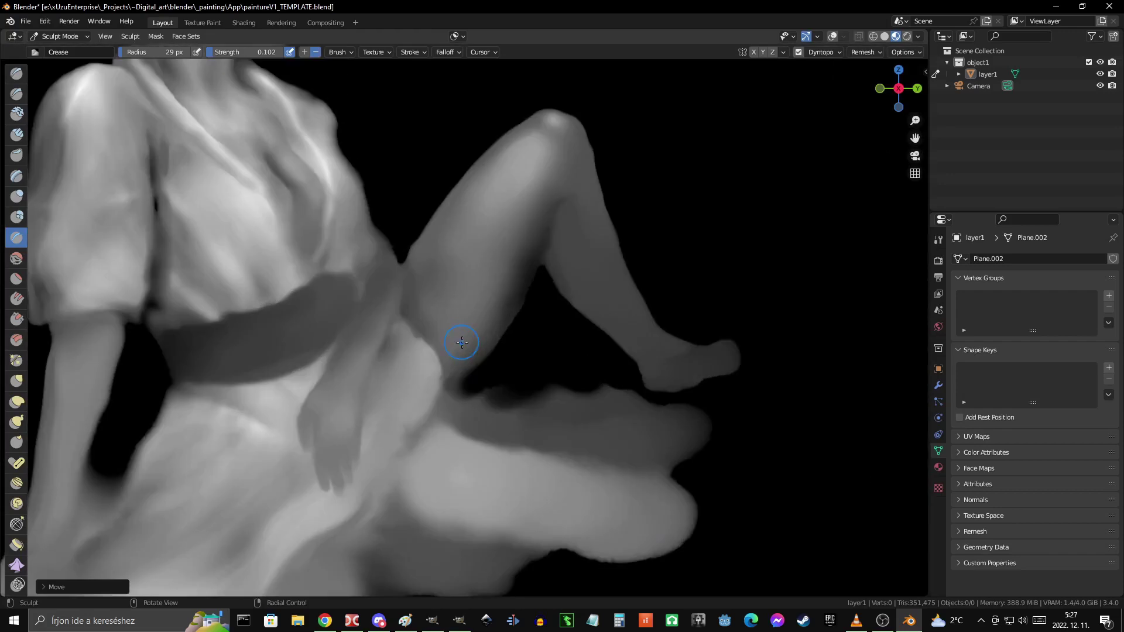
{"action": "scroll", "coordinate": [462, 343], "scroll_direction": "up", "scroll_amount": 2}
{"action": "left_click", "coordinate": [16, 319]}
{"action": "scroll", "coordinate": [490, 333], "scroll_direction": "down", "scroll_amount": 1}
{"action": "scroll", "coordinate": [490, 333], "scroll_direction": "down", "scroll_amount": 5}
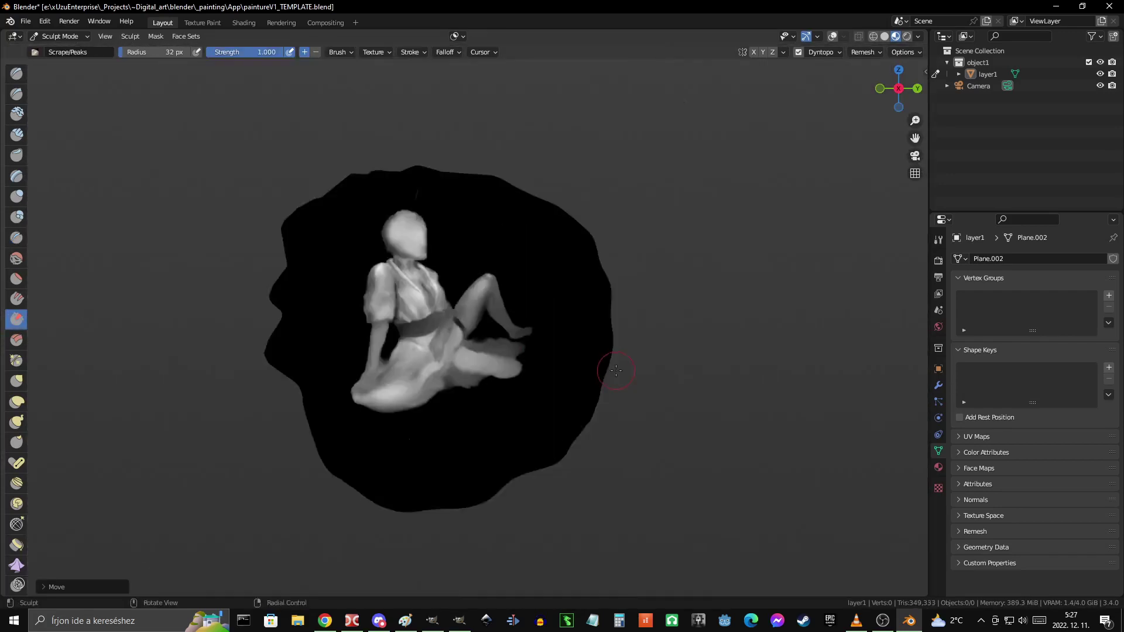
{"action": "scroll", "coordinate": [477, 326], "scroll_direction": "up", "scroll_amount": 4}
{"action": "scroll", "coordinate": [490, 333], "scroll_direction": "up", "scroll_amount": 1}
{"action": "scroll", "coordinate": [490, 333], "scroll_direction": "up", "scroll_amount": 3}
{"action": "left_click_drag", "start_coordinate": [489, 366], "coordinate": [512, 467]}
{"action": "scroll", "coordinate": [463, 349], "scroll_direction": "up", "scroll_amount": 1}
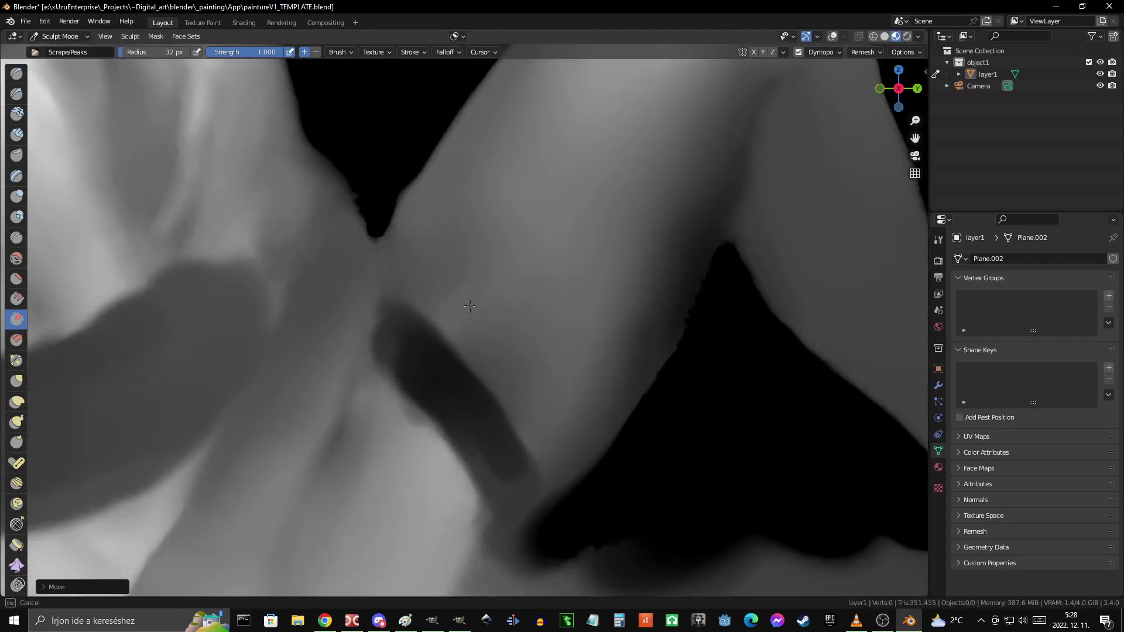
{"action": "scroll", "coordinate": [452, 262], "scroll_direction": "down", "scroll_amount": 5}
{"action": "scroll", "coordinate": [552, 326], "scroll_direction": "up", "scroll_amount": 5}
{"action": "left_click_drag", "start_coordinate": [552, 326], "coordinate": [522, 395]}
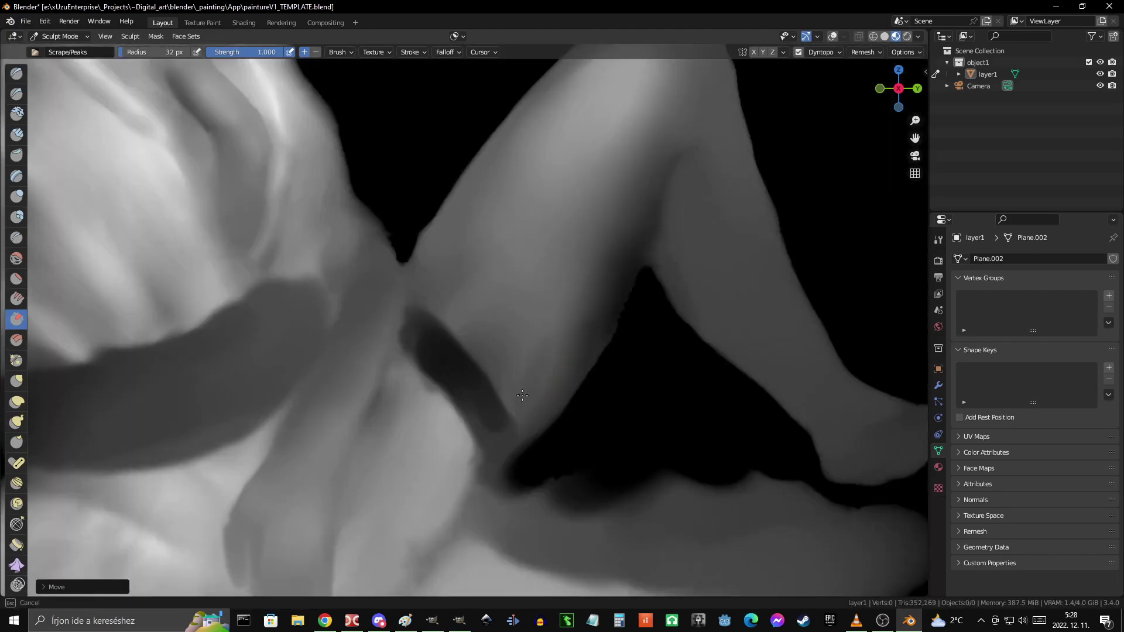
- With a 32 px brush, carve the inner knee crease and re-sculpt its upper end
{"action": "scroll", "coordinate": [513, 289], "scroll_direction": "up", "scroll_amount": 3}
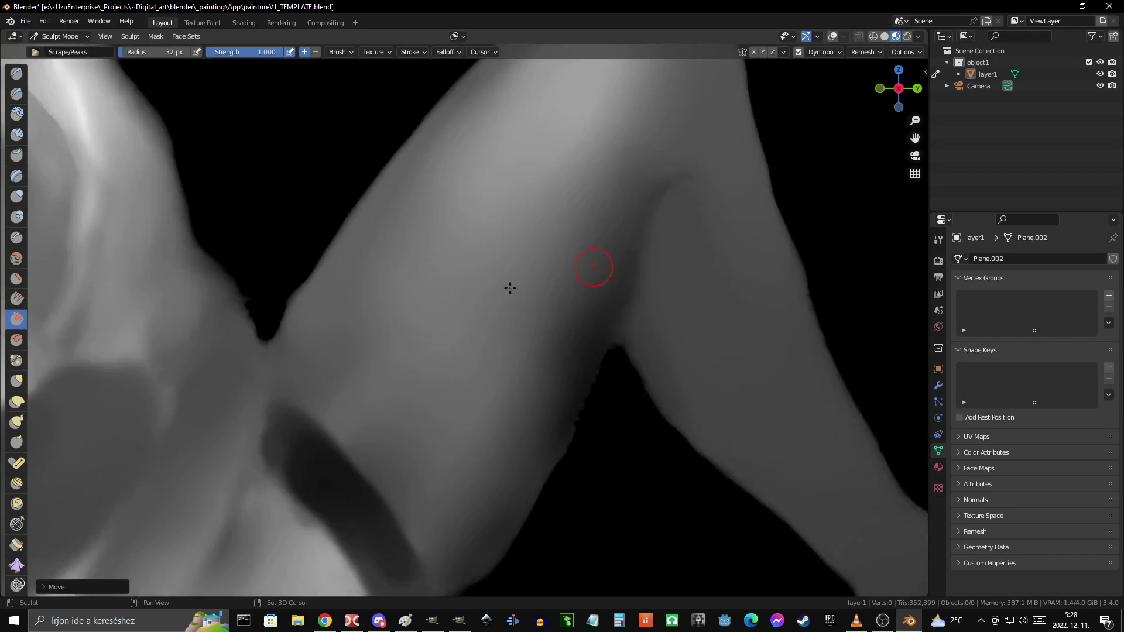
{"action": "scroll", "coordinate": [461, 268], "scroll_direction": "up", "scroll_amount": 2}
{"action": "key", "text": "f"}
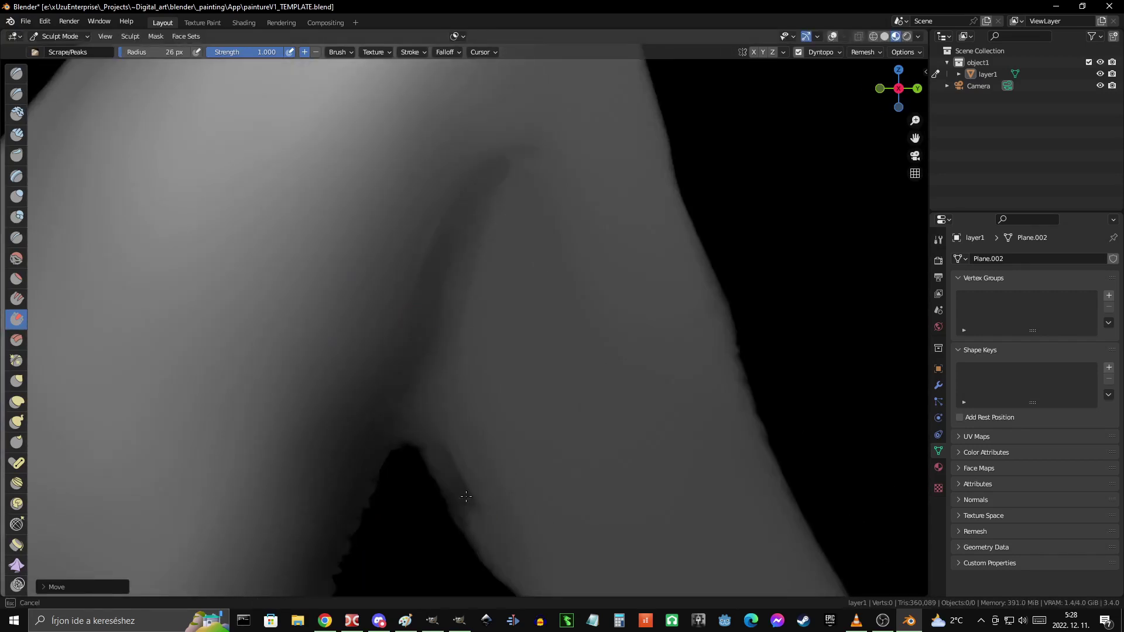
{"action": "scroll", "coordinate": [466, 496], "scroll_direction": "down", "scroll_amount": 3}
{"action": "scroll", "coordinate": [477, 313], "scroll_direction": "up", "scroll_amount": 3}
{"action": "left_click_drag", "start_coordinate": [451, 386], "coordinate": [527, 175]}
{"action": "scroll", "coordinate": [482, 295], "scroll_direction": "up", "scroll_amount": 1}
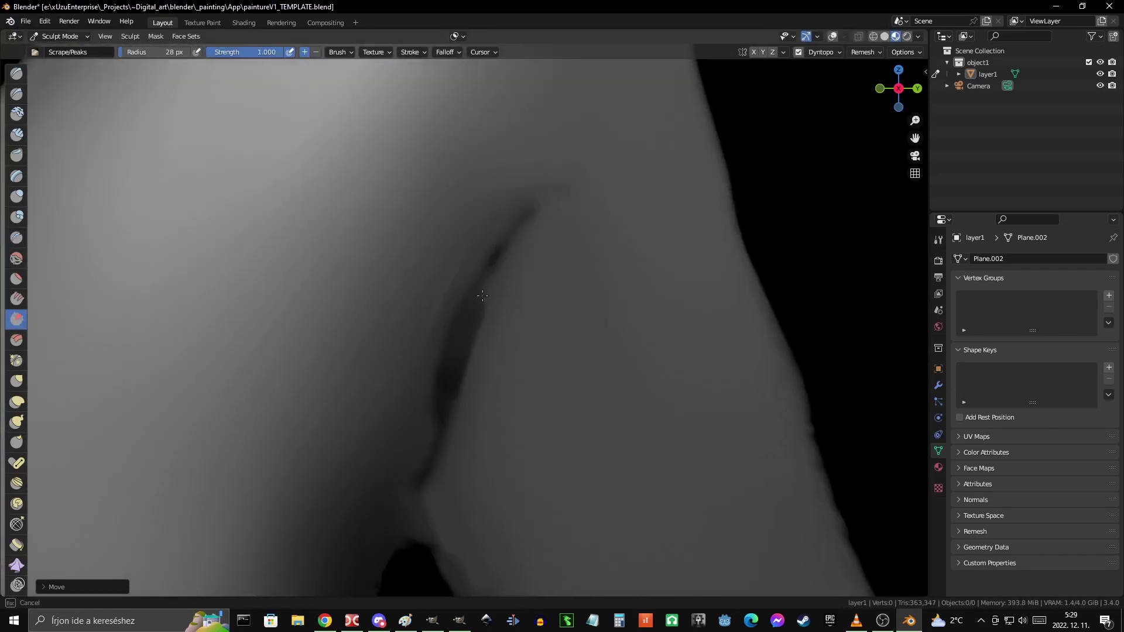
{"action": "scroll", "coordinate": [483, 318], "scroll_direction": "down", "scroll_amount": 1}
{"action": "scroll", "coordinate": [498, 316], "scroll_direction": "down", "scroll_amount": 1}
{"action": "scroll", "coordinate": [515, 314], "scroll_direction": "down", "scroll_amount": 2}
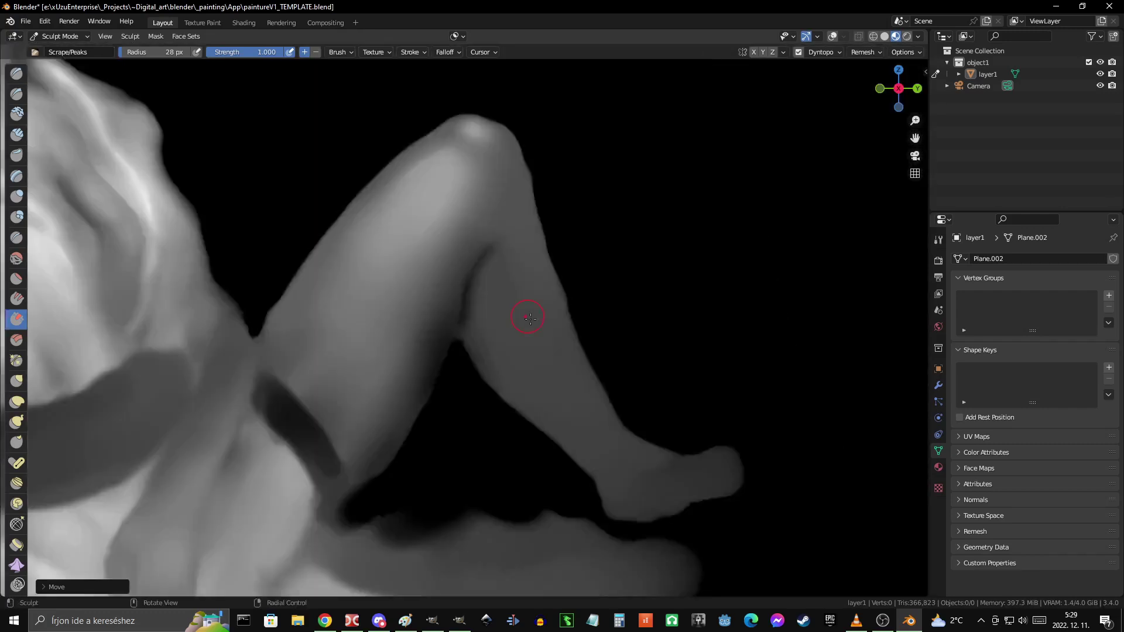
{"action": "scroll", "coordinate": [515, 314], "scroll_direction": "up", "scroll_amount": 4}
{"action": "left_click_drag", "start_coordinate": [509, 316], "coordinate": [517, 251]}
{"action": "middle_click_drag", "start_coordinate": [517, 251], "coordinate": [537, 282]}
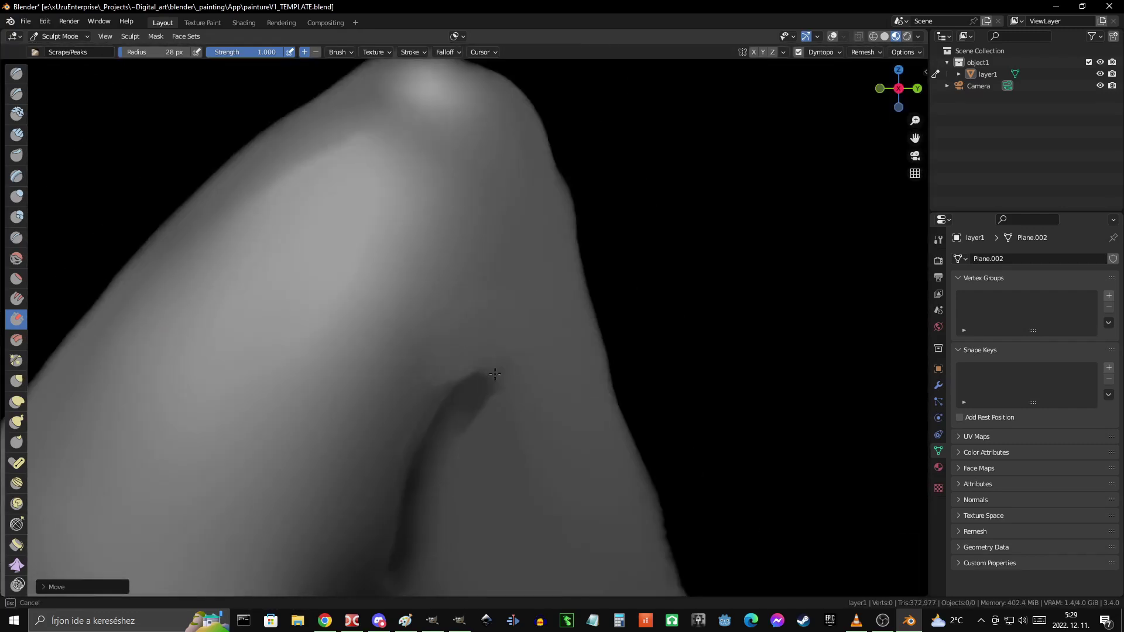
{"action": "mouse_move", "coordinate": [494, 374]}
{"action": "middle_mouse_down"}
{"action": "mouse_move", "coordinate": [515, 284]}
{"action": "mouse_move", "coordinate": [430, 340]}
{"action": "middle_mouse_up"}
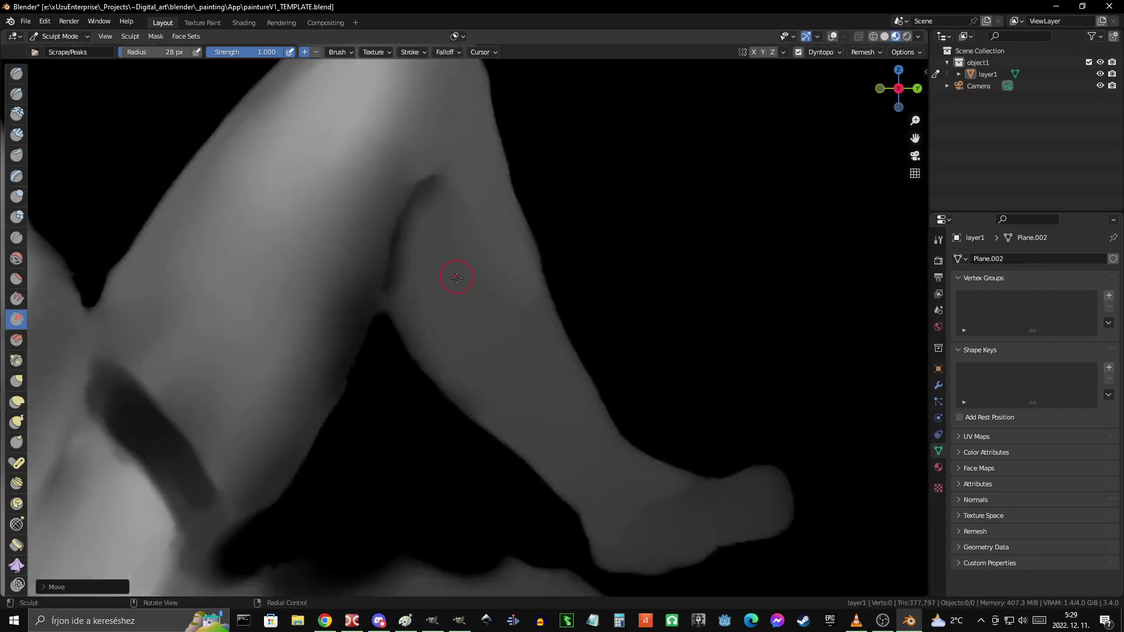
- Re-angle the view around the knee and sharpen the edge of the dark sash
{"action": "scroll", "coordinate": [457, 277], "scroll_direction": "up", "scroll_amount": 1}
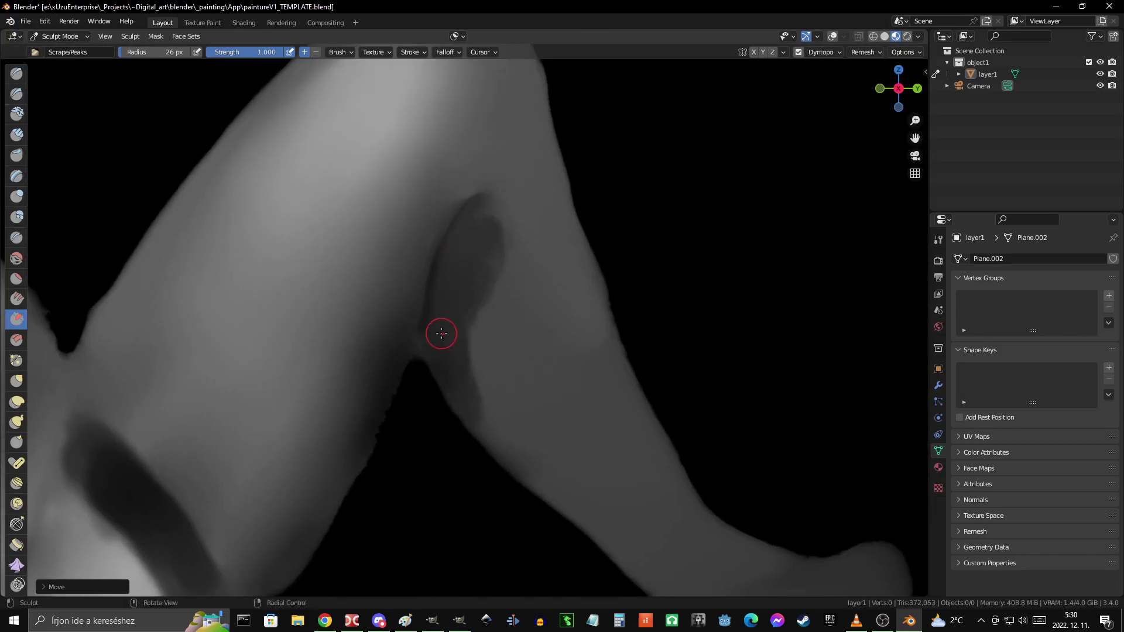
{"action": "scroll", "coordinate": [441, 334], "scroll_direction": "down", "scroll_amount": 2}
{"action": "scroll", "coordinate": [535, 336], "scroll_direction": "down", "scroll_amount": 3}
{"action": "scroll", "coordinate": [544, 314], "scroll_direction": "up", "scroll_amount": 6}
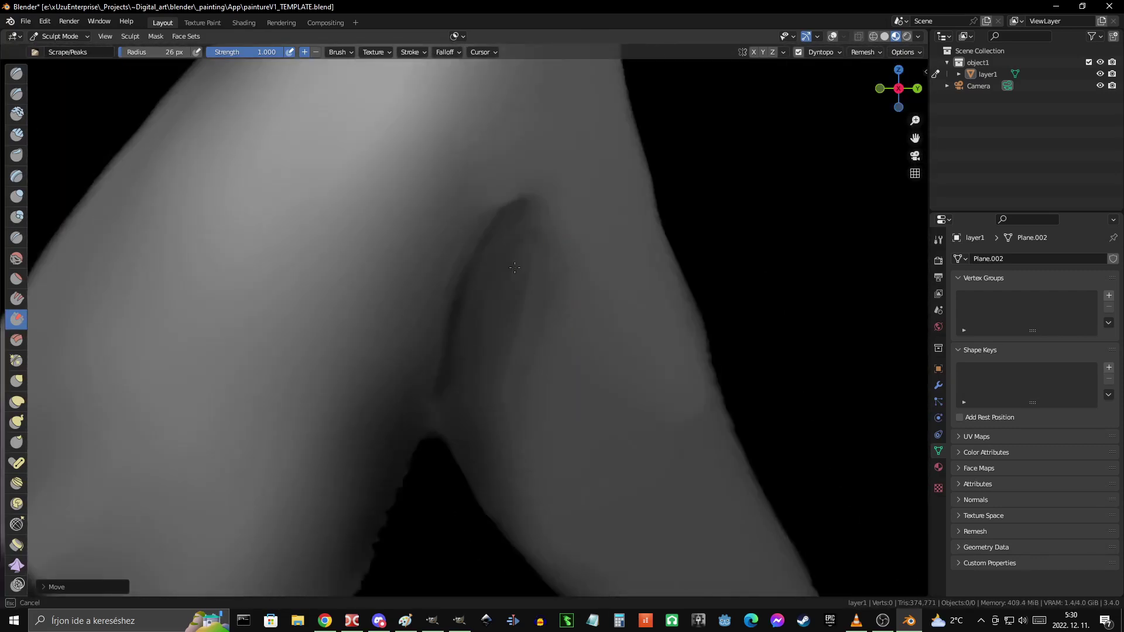
{"action": "middle_click_drag", "start_coordinate": [515, 267], "coordinate": [452, 288]}
{"action": "scroll", "coordinate": [410, 271], "scroll_direction": "up", "scroll_amount": 3}
{"action": "scroll", "coordinate": [517, 392], "scroll_direction": "down", "scroll_amount": 4}
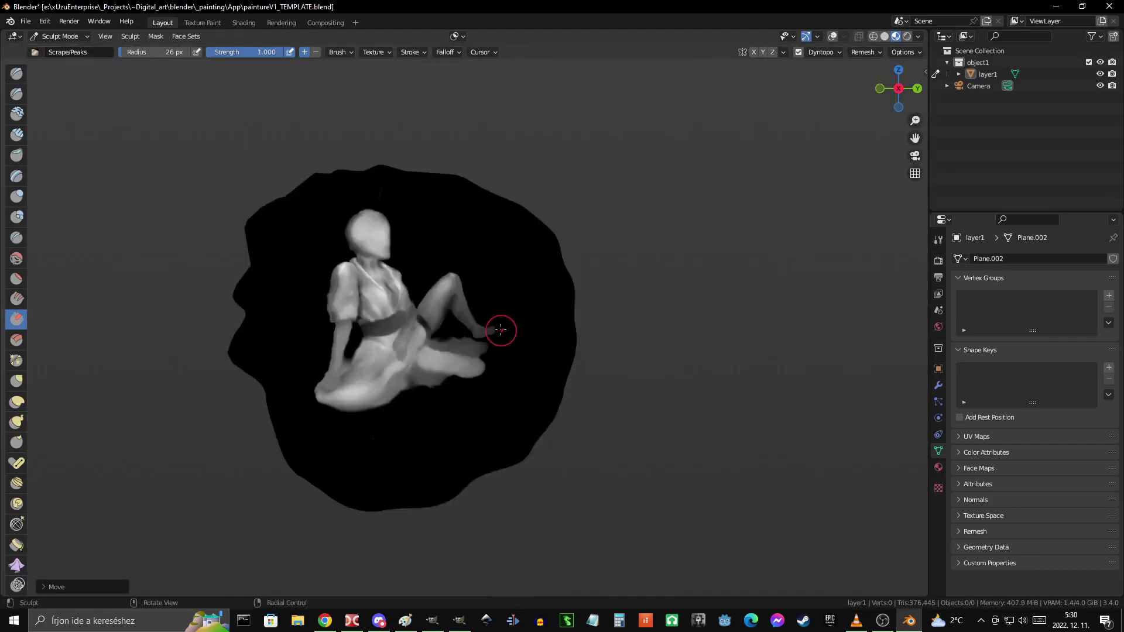
{"action": "scroll", "coordinate": [494, 327], "scroll_direction": "up", "scroll_amount": 2}
{"action": "scroll", "coordinate": [468, 352], "scroll_direction": "up", "scroll_amount": 3}
{"action": "mouse_move", "coordinate": [556, 252]}
{"action": "middle_mouse_down"}
{"action": "mouse_move", "coordinate": [587, 226]}
{"action": "mouse_move", "coordinate": [577, 169]}
{"action": "middle_mouse_up"}
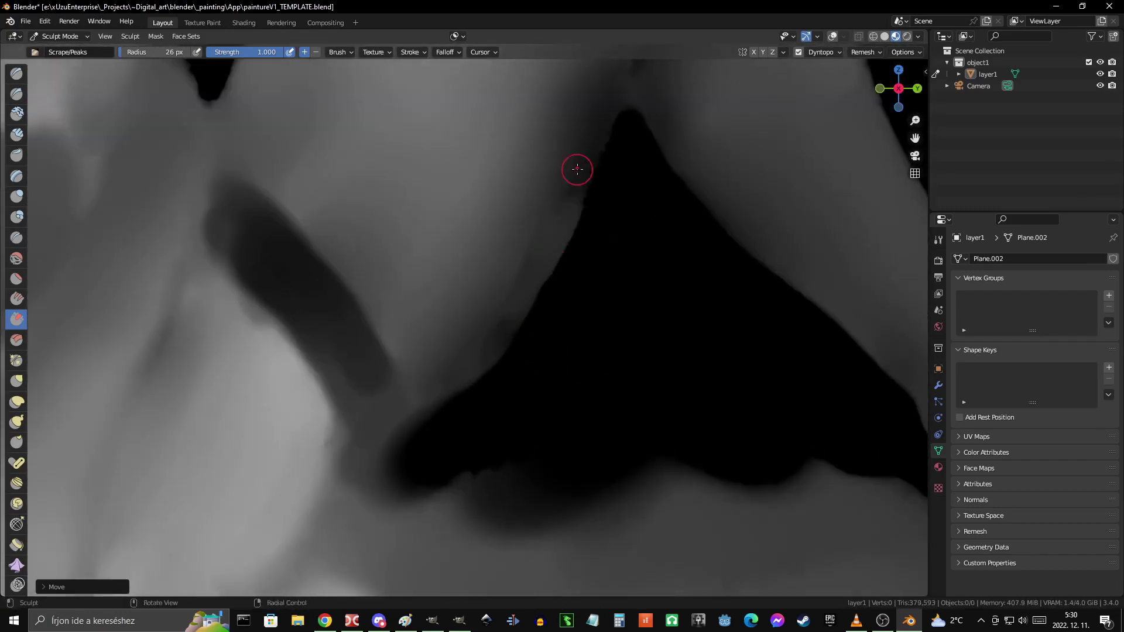
{"action": "middle_click_drag", "start_coordinate": [516, 325], "coordinate": [553, 240]}
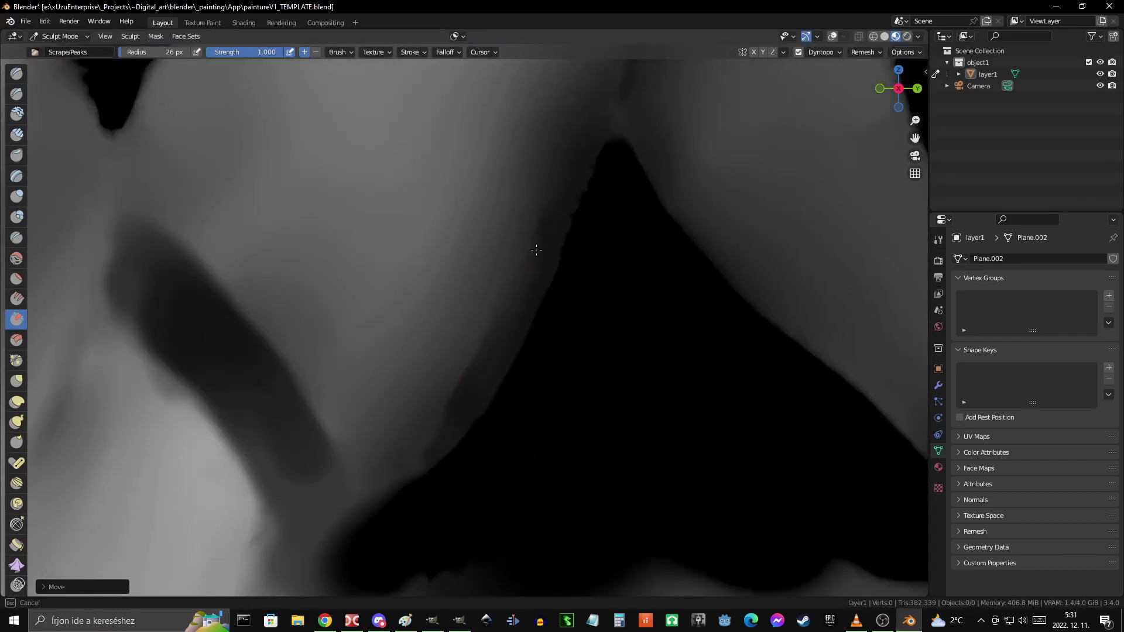
{"action": "scroll", "coordinate": [536, 250], "scroll_direction": "down", "scroll_amount": 2}
{"action": "scroll", "coordinate": [515, 257], "scroll_direction": "down", "scroll_amount": 3}
{"action": "scroll", "coordinate": [363, 269], "scroll_direction": "up", "scroll_amount": 4}
{"action": "scroll", "coordinate": [337, 272], "scroll_direction": "up", "scroll_amount": 1}
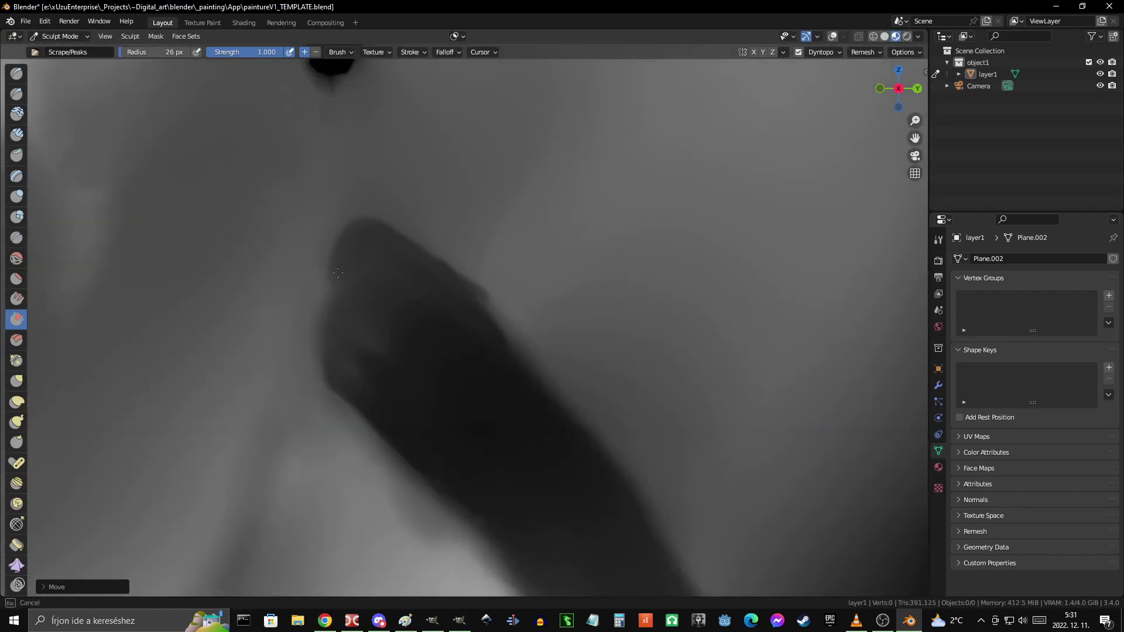
{"action": "mouse_move", "coordinate": [338, 272]}
{"action": "middle_mouse_down", "text": "ctrl"}
{"action": "mouse_move", "coordinate": [484, 333]}
{"action": "mouse_move", "coordinate": [477, 384]}
{"action": "middle_mouse_up", "text": "ctrl"}
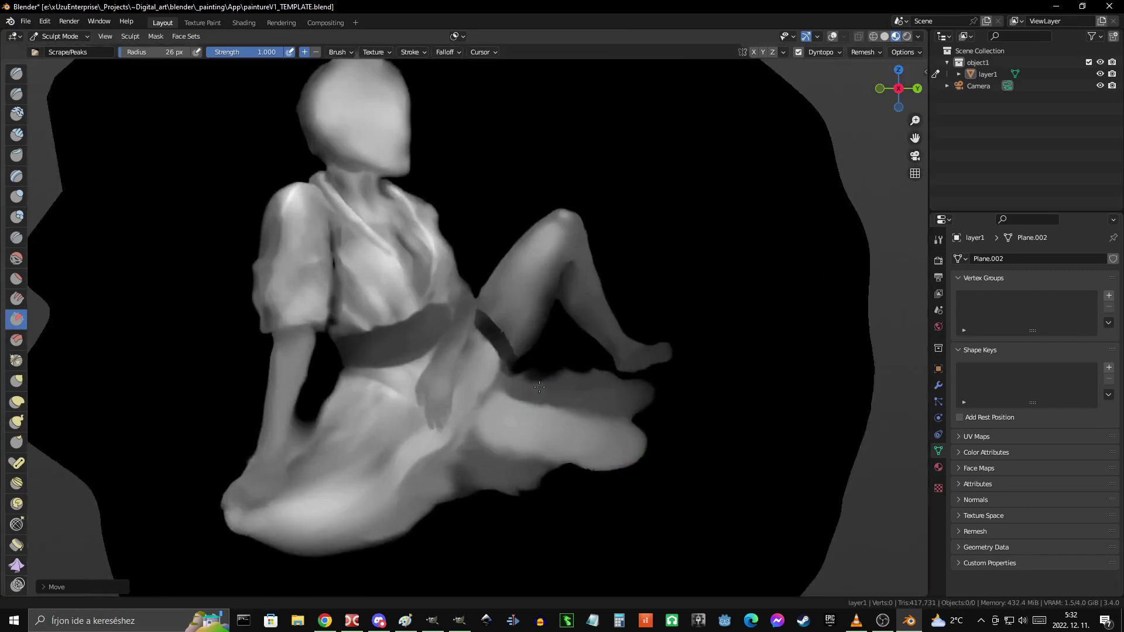
- Scrape a fold into the skirt
{"action": "middle_click_drag", "start_coordinate": [546, 395], "coordinate": [499, 359], "text": "ctrl"}
{"action": "scroll", "coordinate": [499, 359], "scroll_direction": "down", "scroll_amount": 5}
{"action": "scroll", "coordinate": [490, 376], "scroll_direction": "up", "scroll_amount": 5}
{"action": "scroll", "coordinate": [488, 375], "scroll_direction": "down", "scroll_amount": 3}
{"action": "mouse_move", "coordinate": [454, 293]}
{"action": "middle_mouse_down", "text": "ctrl"}
{"action": "mouse_move", "coordinate": [390, 355]}
{"action": "mouse_move", "coordinate": [554, 369]}
{"action": "middle_mouse_up", "text": "ctrl"}
{"action": "scroll", "coordinate": [554, 369], "scroll_direction": "up", "scroll_amount": 4}
- Pull the skirt's lower left edge, the chin and the jawline into shape with Grab
{"action": "mouse_move", "coordinate": [642, 474]}
{"action": "middle_mouse_down", "text": "ctrl"}
{"action": "mouse_move", "coordinate": [693, 330]}
{"action": "mouse_move", "coordinate": [857, 283]}
{"action": "middle_mouse_up", "text": "ctrl"}
{"action": "key", "text": "g"}
{"action": "middle_click_drag", "start_coordinate": [418, 437], "coordinate": [429, 460], "text": "ctrl"}
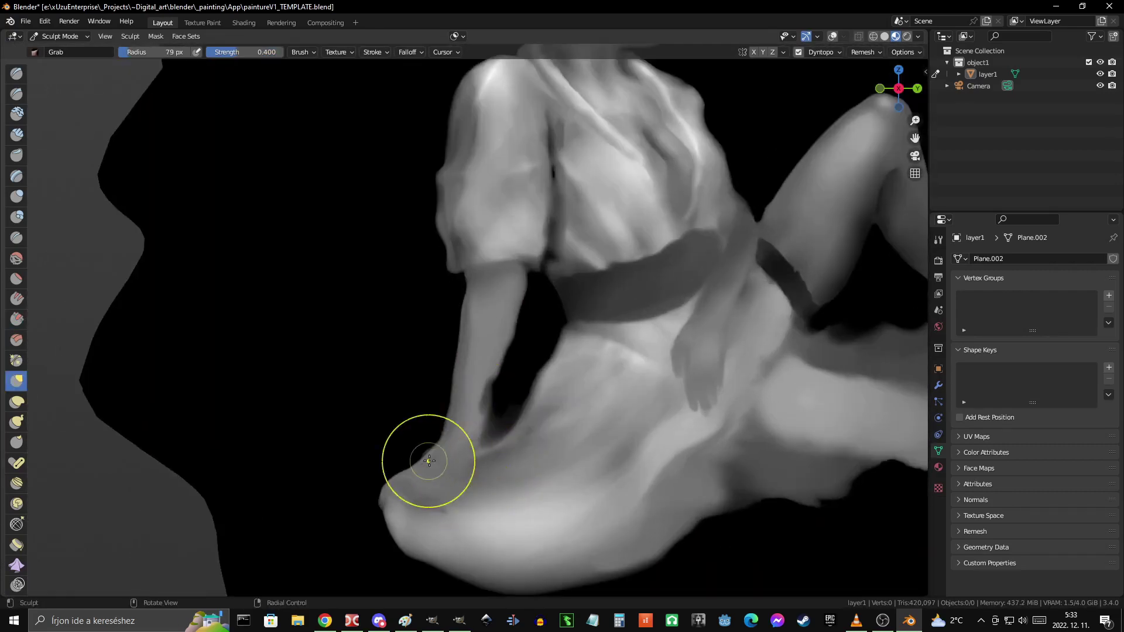
{"action": "middle_click_drag", "start_coordinate": [463, 228], "coordinate": [578, 464], "text": "ctrl"}
{"action": "middle_click_drag", "start_coordinate": [501, 458], "coordinate": [484, 296], "text": "ctrl"}
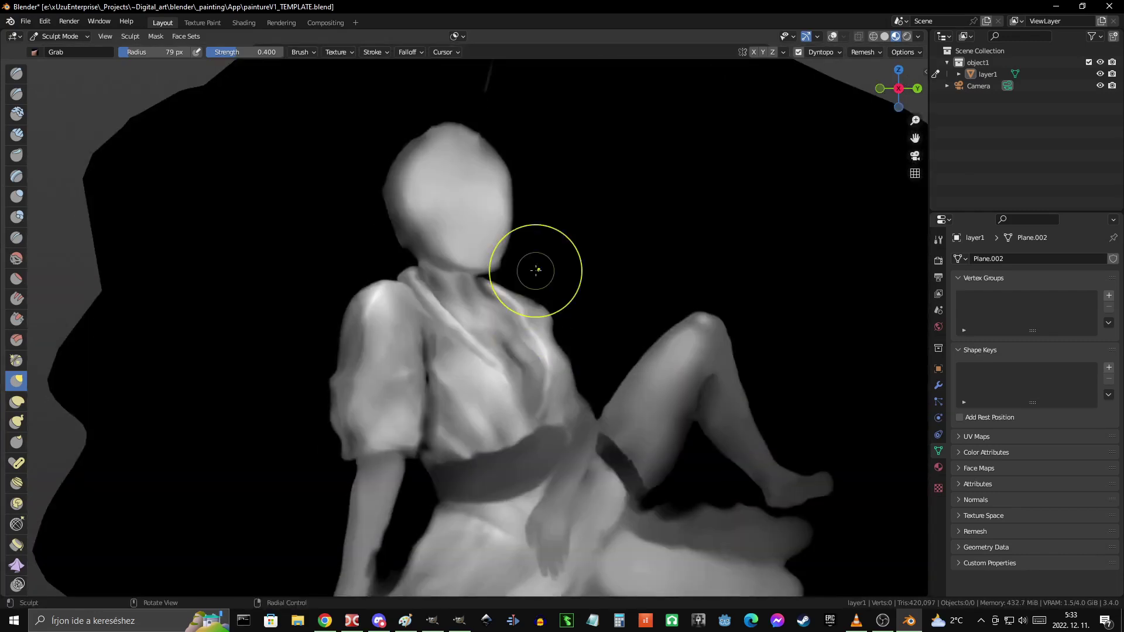
{"action": "mouse_move", "coordinate": [510, 216]}
{"action": "middle_mouse_down", "text": "ctrl"}
{"action": "mouse_move", "coordinate": [494, 326]}
{"action": "mouse_move", "coordinate": [486, 176]}
{"action": "mouse_move", "coordinate": [344, 265]}
{"action": "middle_mouse_up", "text": "ctrl"}
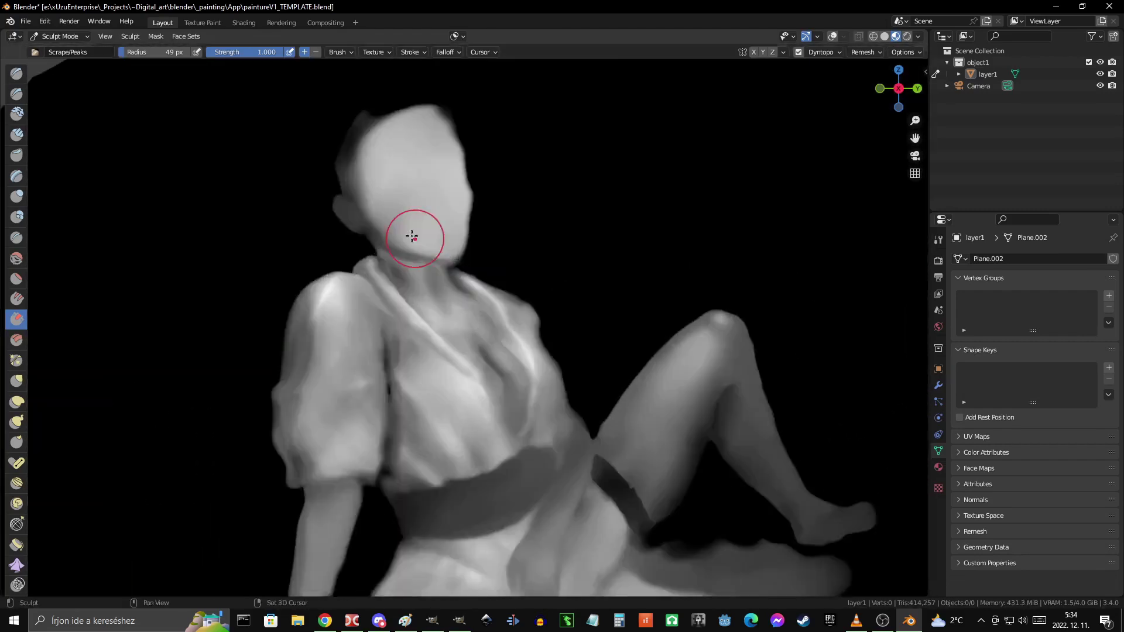
- Carve the side of the head, neck hollow and collarbones, then set Grab to about 121 px
{"action": "middle_click_drag", "start_coordinate": [412, 237], "coordinate": [422, 316], "text": "ctrl"}
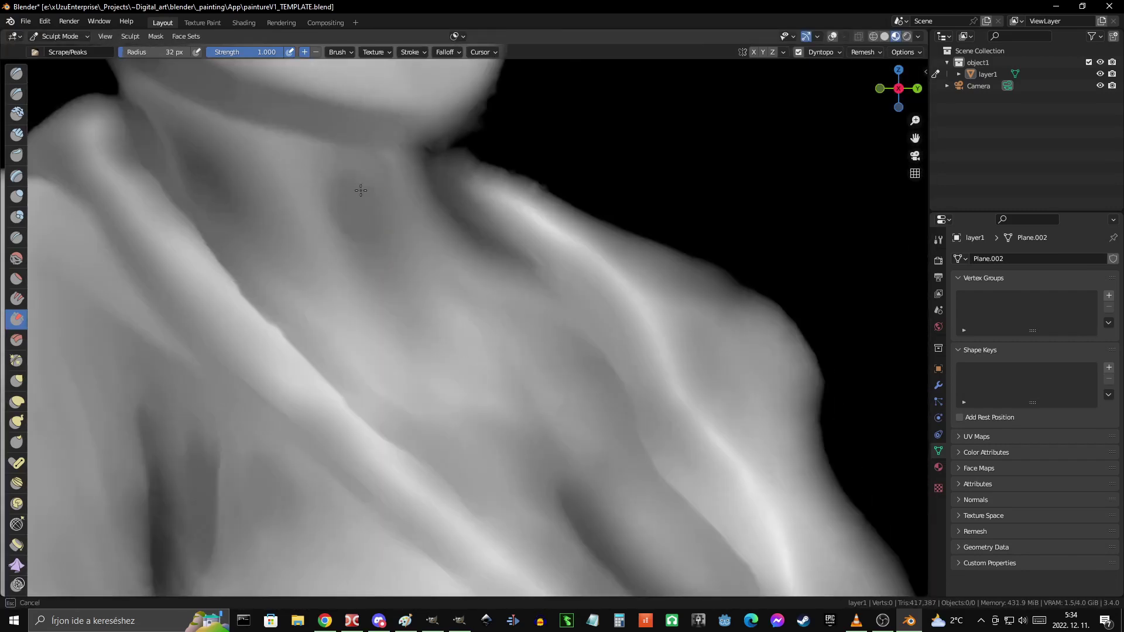
{"action": "mouse_move", "coordinate": [571, 365]}
{"action": "middle_mouse_down", "text": "ctrl"}
{"action": "mouse_move", "coordinate": [357, 227]}
{"action": "mouse_move", "coordinate": [470, 320]}
{"action": "middle_mouse_up", "text": "ctrl"}
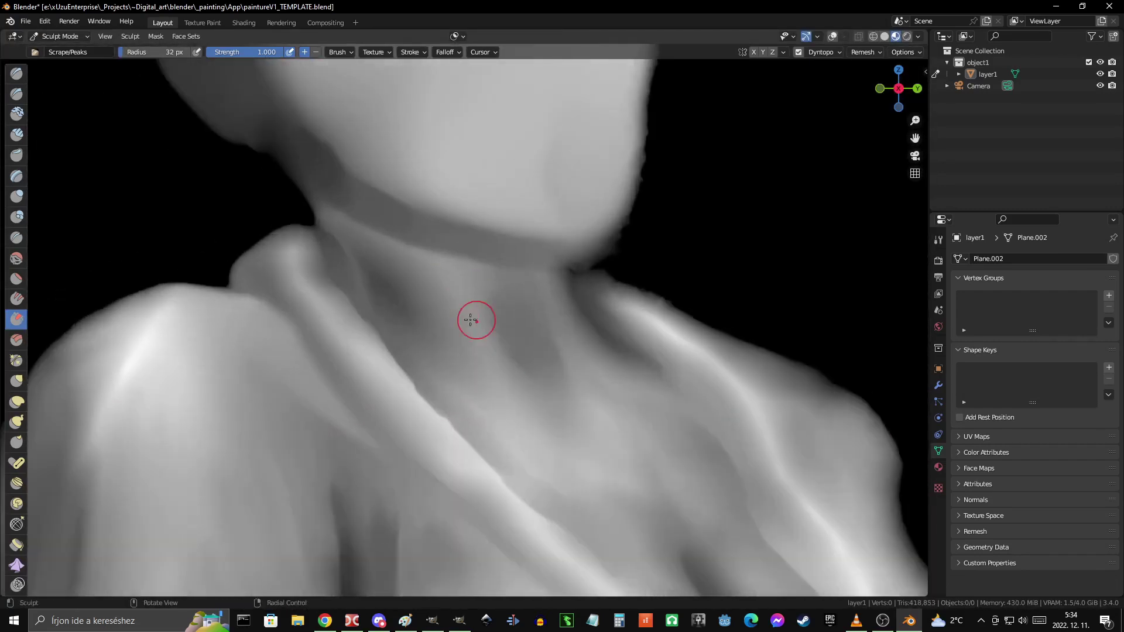
{"action": "mouse_move", "coordinate": [385, 257]}
{"action": "middle_mouse_down", "text": "ctrl"}
{"action": "mouse_move", "coordinate": [534, 331]}
{"action": "mouse_move", "coordinate": [410, 234]}
{"action": "mouse_move", "coordinate": [615, 389]}
{"action": "mouse_move", "coordinate": [382, 178]}
{"action": "mouse_move", "coordinate": [623, 326]}
{"action": "mouse_move", "coordinate": [515, 402]}
{"action": "mouse_move", "coordinate": [572, 334]}
{"action": "mouse_move", "coordinate": [439, 376]}
{"action": "mouse_move", "coordinate": [556, 357]}
{"action": "mouse_move", "coordinate": [359, 359]}
{"action": "mouse_move", "coordinate": [521, 363]}
{"action": "mouse_move", "coordinate": [447, 427]}
{"action": "mouse_move", "coordinate": [596, 404]}
{"action": "mouse_move", "coordinate": [580, 375]}
{"action": "mouse_move", "coordinate": [483, 369]}
{"action": "mouse_move", "coordinate": [410, 381]}
{"action": "mouse_move", "coordinate": [502, 352]}
{"action": "mouse_move", "coordinate": [443, 365]}
{"action": "middle_mouse_up", "text": "ctrl"}
{"action": "key", "text": "g"}
{"action": "key", "text": "f"}
- Pull out the skirt's bottom edge with Grab so the hem bulges rounder
{"action": "mouse_move", "coordinate": [444, 326]}
{"action": "middle_mouse_down", "text": "ctrl"}
{"action": "mouse_move", "coordinate": [487, 379]}
{"action": "mouse_move", "coordinate": [567, 368]}
{"action": "middle_mouse_up", "text": "ctrl"}
{"action": "scroll", "coordinate": [567, 369], "scroll_direction": "up", "scroll_amount": 3}
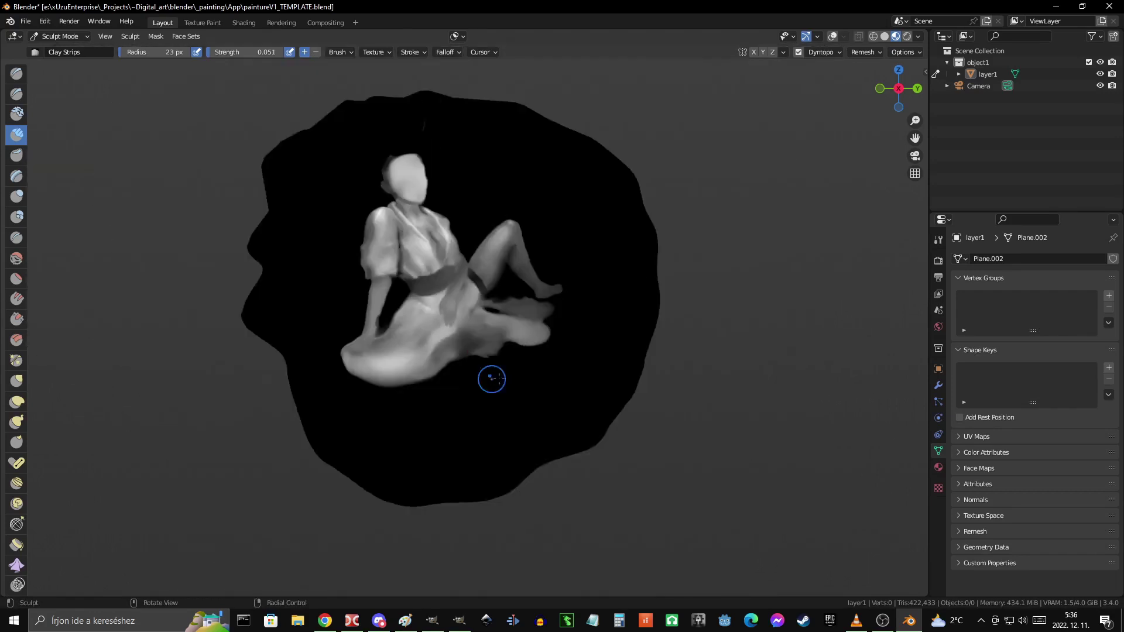
{"action": "scroll", "coordinate": [486, 389], "scroll_direction": "up", "scroll_amount": 4}
{"action": "middle_click_drag", "start_coordinate": [472, 404], "coordinate": [498, 361]}
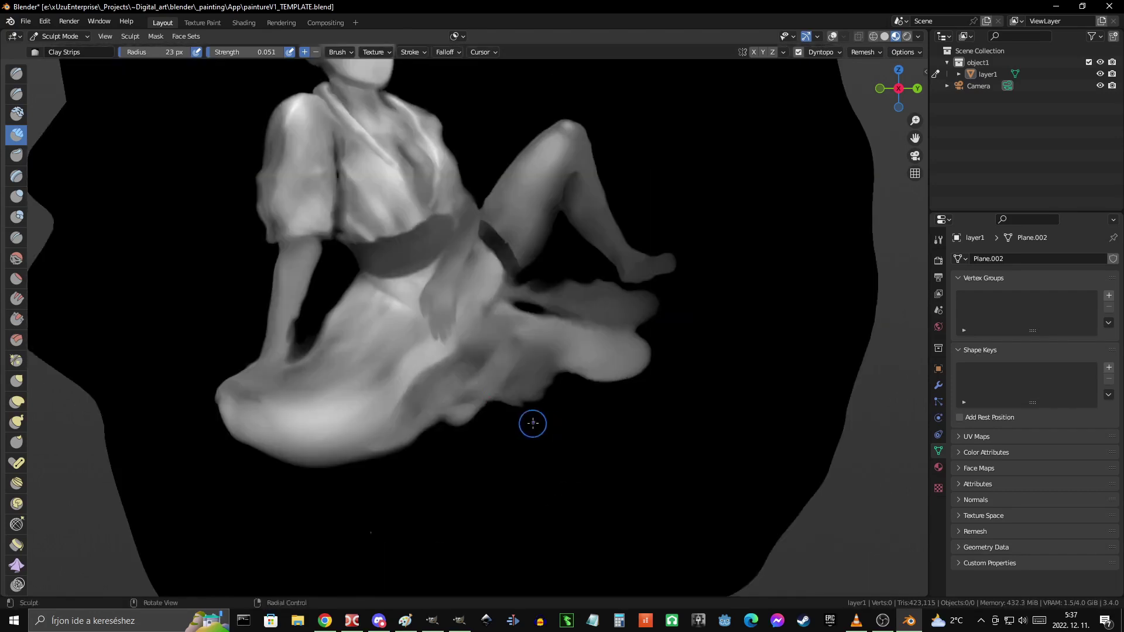
{"action": "key", "text": "g"}
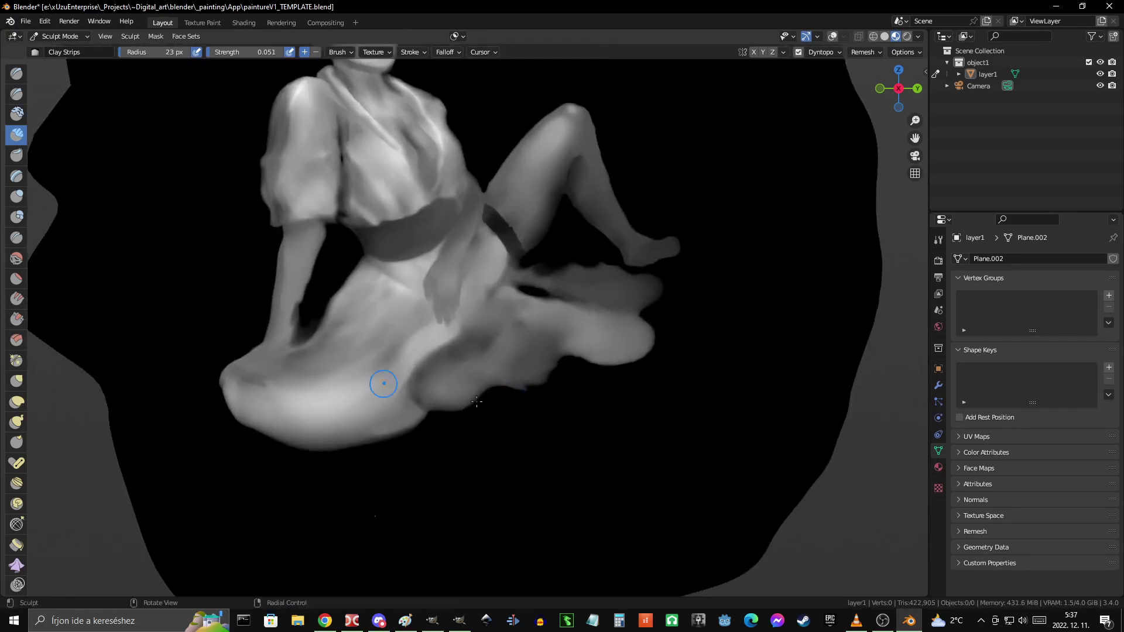
{"action": "middle_click_drag", "start_coordinate": [443, 381], "coordinate": [475, 395]}
{"action": "scroll", "coordinate": [408, 385], "scroll_direction": "down", "scroll_amount": 2}
{"action": "scroll", "coordinate": [459, 389], "scroll_direction": "up", "scroll_amount": 3}
{"action": "scroll", "coordinate": [527, 398], "scroll_direction": "down", "scroll_amount": 5}
{"action": "scroll", "coordinate": [609, 409], "scroll_direction": "up", "scroll_amount": 6}
{"action": "scroll", "coordinate": [451, 451], "scroll_direction": "down", "scroll_amount": 1}
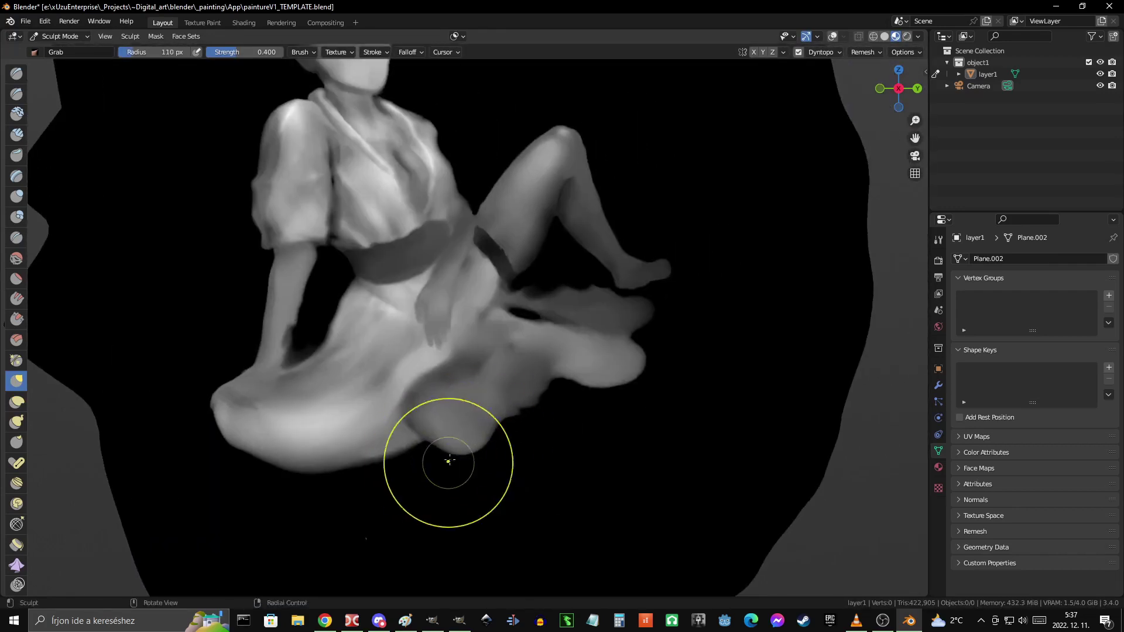
{"action": "scroll", "coordinate": [547, 402], "scroll_direction": "down", "scroll_amount": 4}
{"action": "scroll", "coordinate": [648, 394], "scroll_direction": "up", "scroll_amount": 4}
{"action": "scroll", "coordinate": [588, 460], "scroll_direction": "down", "scroll_amount": 1}
{"action": "scroll", "coordinate": [547, 431], "scroll_direction": "down", "scroll_amount": 1}
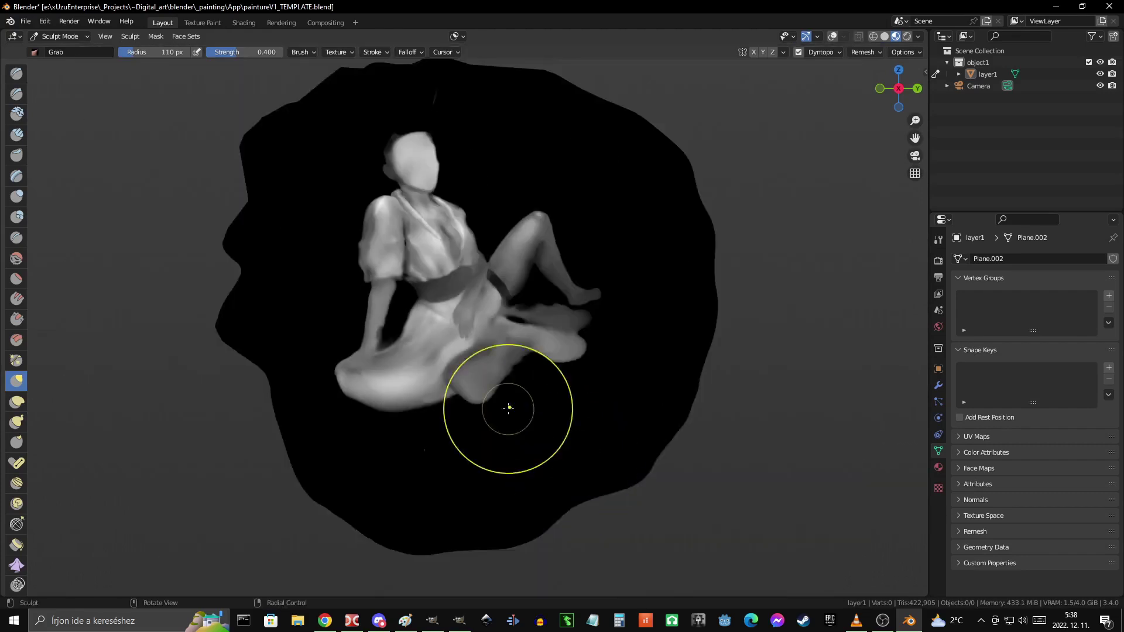
{"action": "scroll", "coordinate": [603, 414], "scroll_direction": "down", "scroll_amount": 3}
- Scrape the hollow under the raised leg with Scrape/Peaks at 39 px
{"action": "key", "text": "shift+t"}
{"action": "scroll", "coordinate": [401, 394], "scroll_direction": "up", "scroll_amount": 7}
{"action": "scroll", "coordinate": [485, 374], "scroll_direction": "up", "scroll_amount": 1}
{"action": "scroll", "coordinate": [485, 374], "scroll_direction": "down", "scroll_amount": 1}
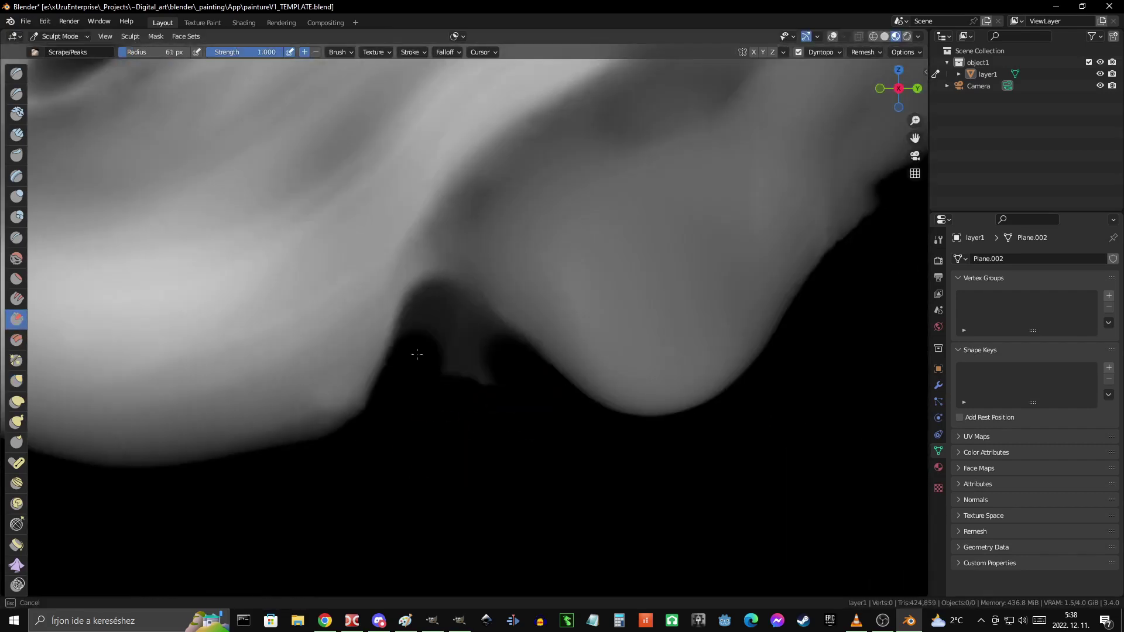
{"action": "scroll", "coordinate": [419, 351], "scroll_direction": "down", "scroll_amount": 2}
{"action": "key", "text": "f"}
{"action": "left_click", "coordinate": [451, 335]}
{"action": "scroll", "coordinate": [452, 335], "scroll_direction": "down", "scroll_amount": 1}
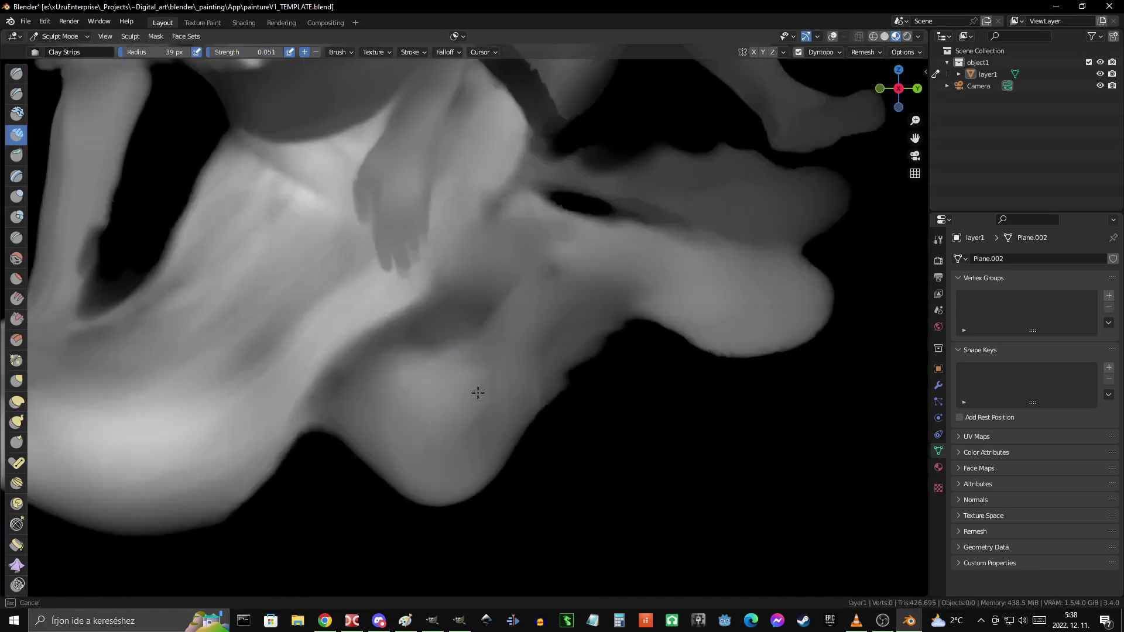
{"action": "scroll", "coordinate": [586, 281], "scroll_direction": "down", "scroll_amount": 1}
{"action": "scroll", "coordinate": [561, 335], "scroll_direction": "down", "scroll_amount": 1}
{"action": "scroll", "coordinate": [604, 422], "scroll_direction": "up", "scroll_amount": 3}
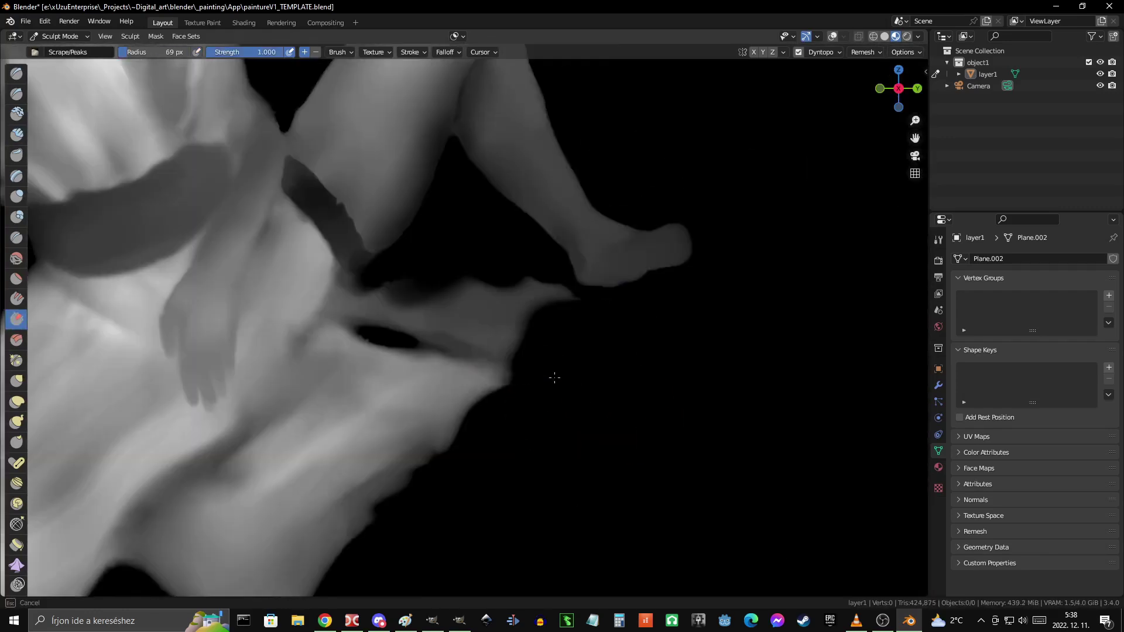
{"action": "scroll", "coordinate": [552, 376], "scroll_direction": "up", "scroll_amount": 3}
{"action": "scroll", "coordinate": [409, 395], "scroll_direction": "down", "scroll_amount": 3}
- Recentre the seated figure and flip the view to check both sides, ending front-facing
{"action": "scroll", "coordinate": [464, 402], "scroll_direction": "down", "scroll_amount": 2}
{"action": "mouse_move", "coordinate": [510, 369]}
{"action": "middle_mouse_down", "text": "shift"}
{"action": "mouse_move", "coordinate": [652, 456]}
{"action": "mouse_move", "coordinate": [873, 73]}
{"action": "middle_mouse_up", "text": "shift"}
{"action": "left_click", "coordinate": [898, 88]}
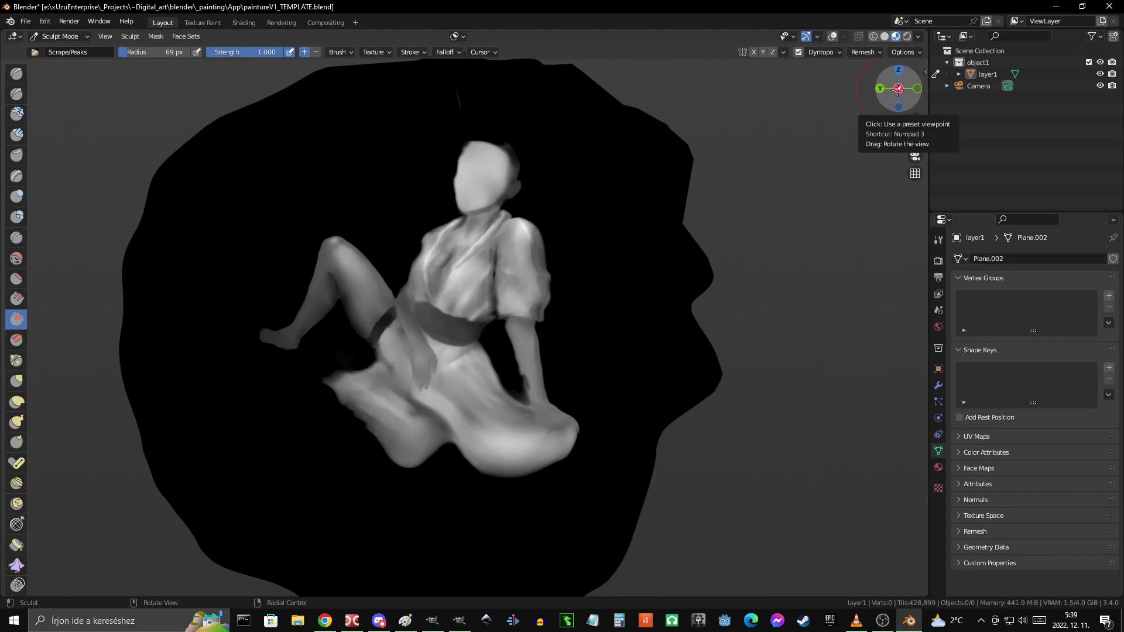
{"action": "left_click", "coordinate": [898, 88]}
{"action": "left_click", "coordinate": [898, 89]}
{"action": "scroll", "coordinate": [457, 361], "scroll_direction": "up", "scroll_amount": 2}
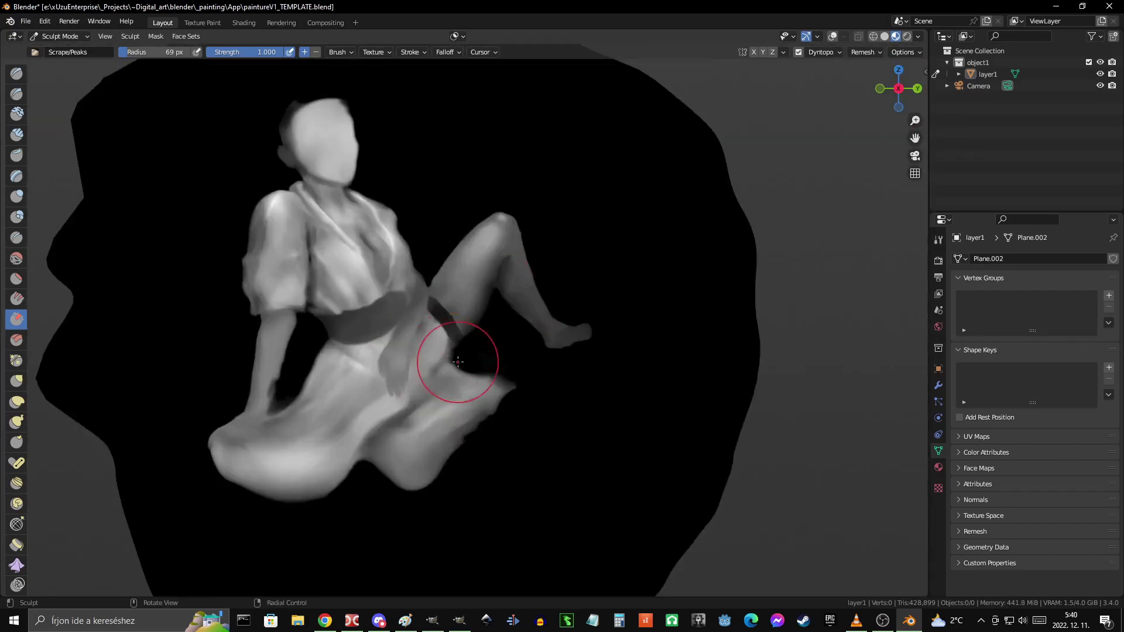
{"action": "scroll", "coordinate": [607, 371], "scroll_direction": "up", "scroll_amount": 1}
- Pull the raised thigh's outline into shape with the Grab brush
{"action": "key", "text": "g"}
{"action": "scroll", "coordinate": [515, 251], "scroll_direction": "up", "scroll_amount": 3}
{"action": "scroll", "coordinate": [515, 252], "scroll_direction": "down", "scroll_amount": 4}
{"action": "scroll", "coordinate": [754, 289], "scroll_direction": "up", "scroll_amount": 1}
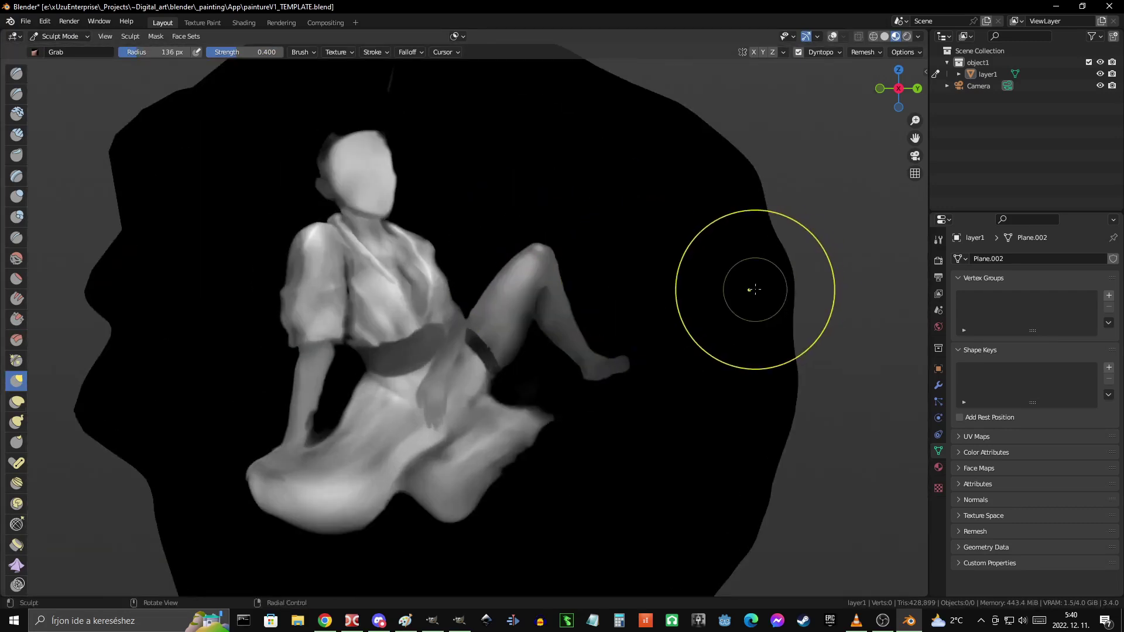
{"action": "scroll", "coordinate": [634, 258], "scroll_direction": "down", "scroll_amount": 1}
{"action": "scroll", "coordinate": [809, 273], "scroll_direction": "up", "scroll_amount": 1}
{"action": "scroll", "coordinate": [809, 272], "scroll_direction": "down", "scroll_amount": 1}
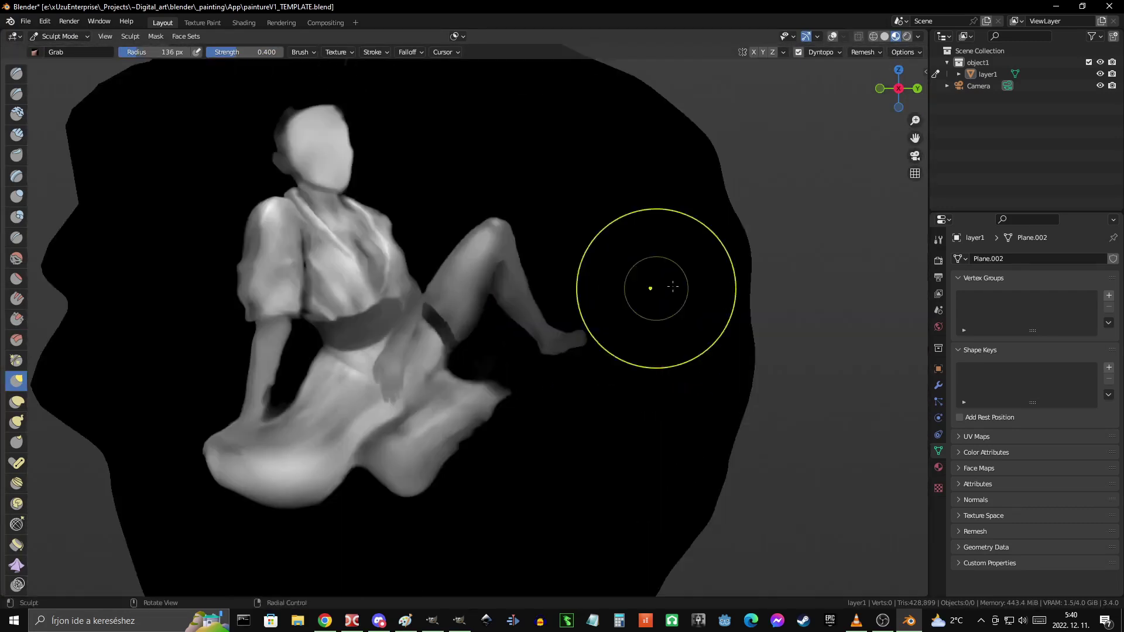
{"action": "scroll", "coordinate": [673, 331], "scroll_direction": "up", "scroll_amount": 2}
{"action": "scroll", "coordinate": [673, 331], "scroll_direction": "up", "scroll_amount": 2}
- Scrape down the raised leg's calf with the Scrape/Peaks brush
{"action": "key", "text": "f"}
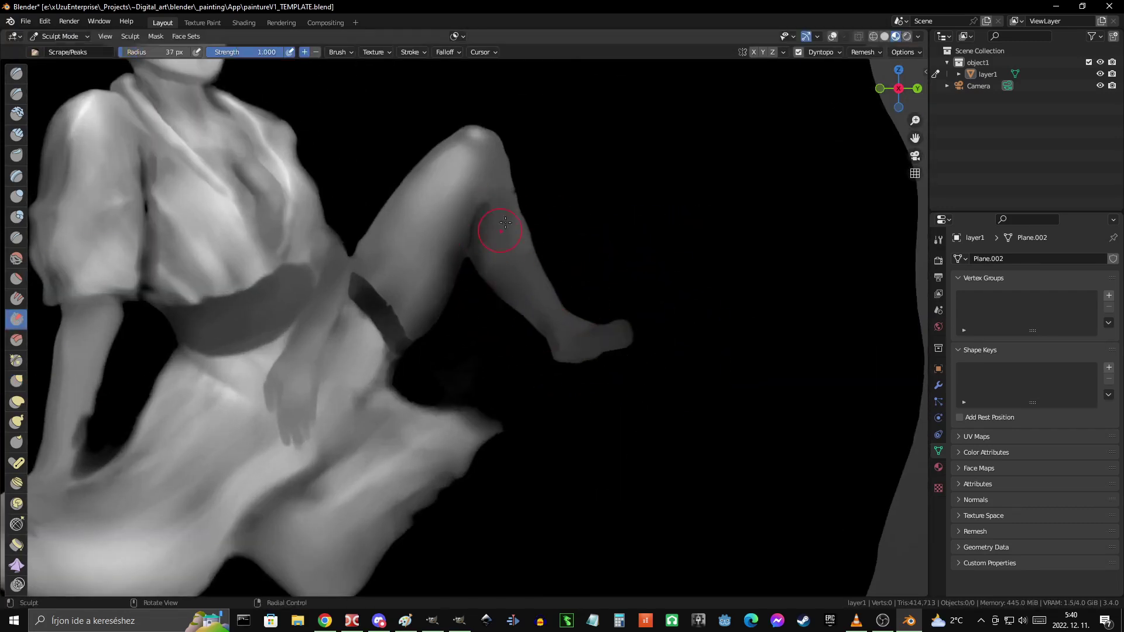
{"action": "scroll", "coordinate": [505, 222], "scroll_direction": "up", "scroll_amount": 1}
{"action": "scroll", "coordinate": [515, 292], "scroll_direction": "down", "scroll_amount": 1}
{"action": "scroll", "coordinate": [527, 397], "scroll_direction": "up", "scroll_amount": 1}
{"action": "scroll", "coordinate": [446, 332], "scroll_direction": "down", "scroll_amount": 1}
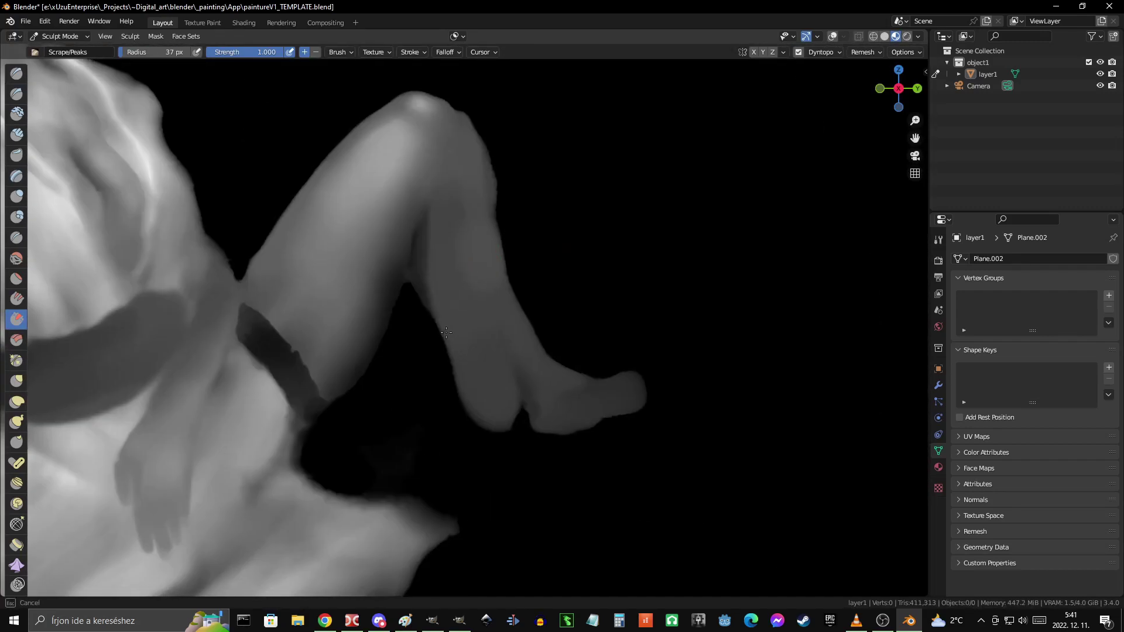
{"action": "middle_click_drag", "start_coordinate": [486, 439], "coordinate": [484, 356], "text": "shift"}
{"action": "scroll", "coordinate": [504, 334], "scroll_direction": "down", "scroll_amount": 2}
{"action": "scroll", "coordinate": [499, 324], "scroll_direction": "up", "scroll_amount": 1}
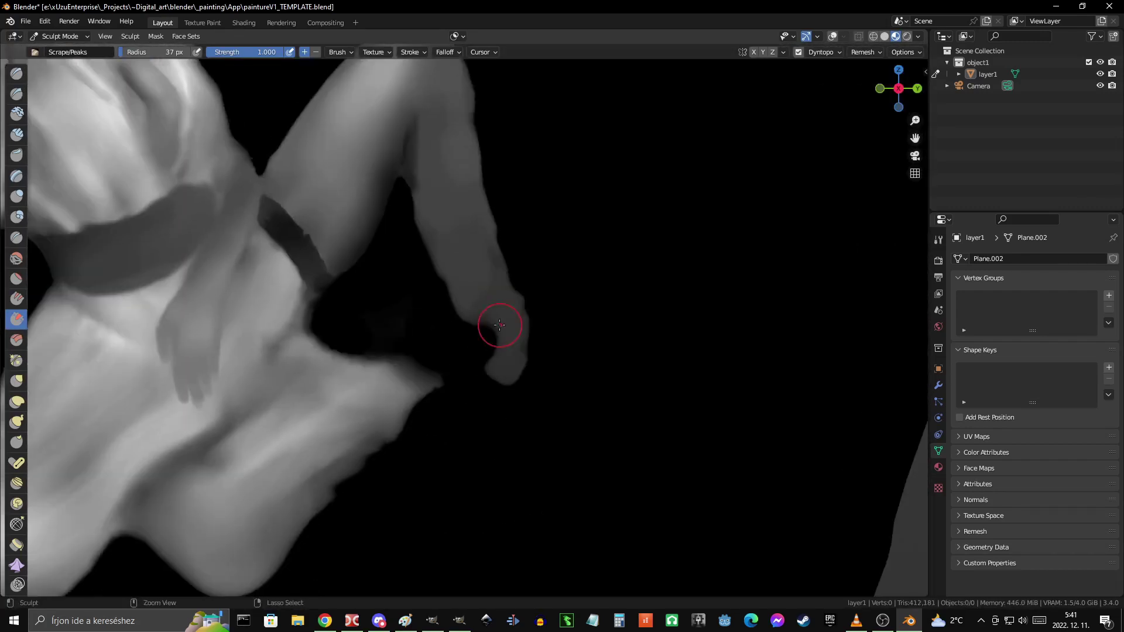
{"action": "scroll", "coordinate": [586, 367], "scroll_direction": "down", "scroll_amount": 1}
{"action": "scroll", "coordinate": [547, 351], "scroll_direction": "down", "scroll_amount": 3}
{"action": "scroll", "coordinate": [527, 351], "scroll_direction": "up", "scroll_amount": 3}
- Pull the knee and thigh edges where the leg meets the sash with Grab at 53 px
{"action": "key", "text": "g"}
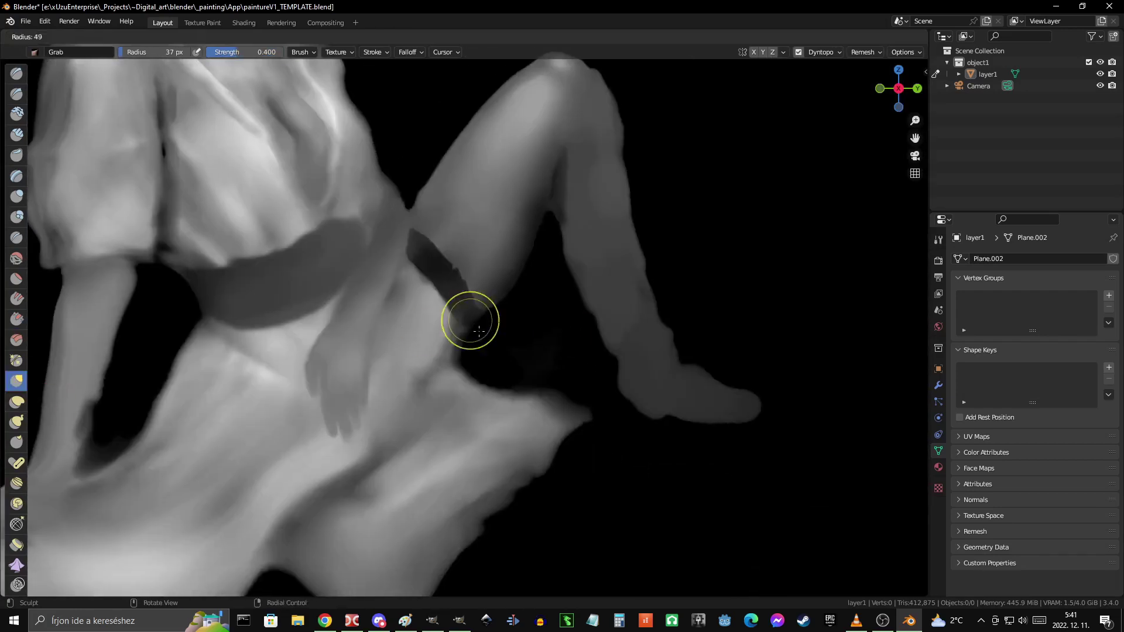
{"action": "scroll", "coordinate": [568, 367], "scroll_direction": "down", "scroll_amount": 3}
{"action": "scroll", "coordinate": [568, 367], "scroll_direction": "up", "scroll_amount": 6}
{"action": "scroll", "coordinate": [489, 345], "scroll_direction": "up", "scroll_amount": 1}
{"action": "scroll", "coordinate": [509, 408], "scroll_direction": "up", "scroll_amount": 1}
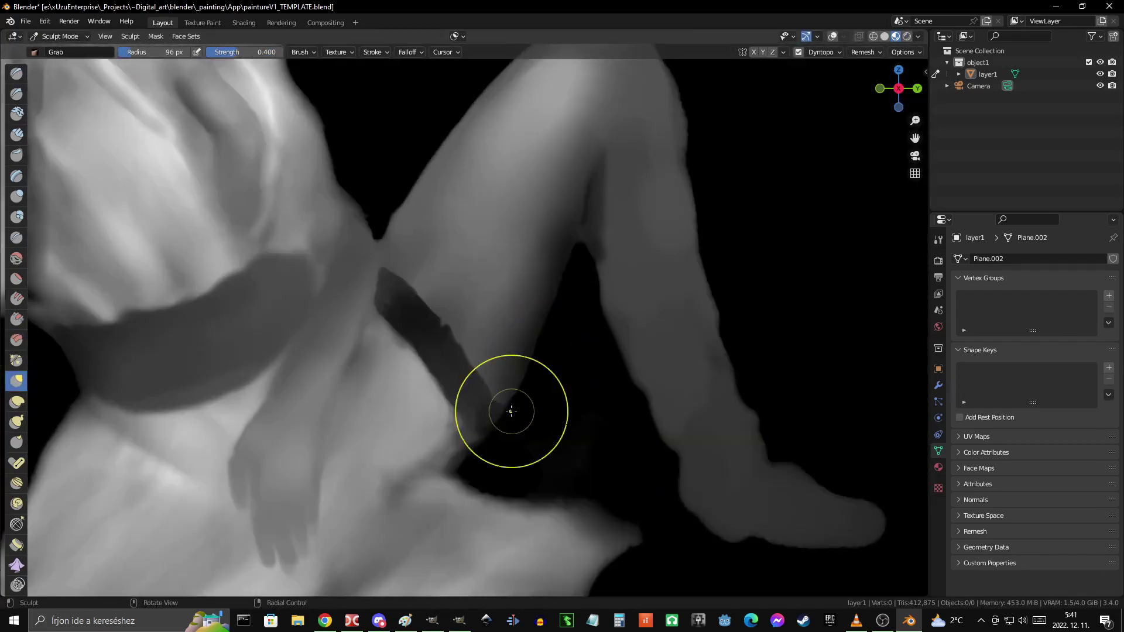
{"action": "scroll", "coordinate": [480, 398], "scroll_direction": "down", "scroll_amount": 3}
{"action": "scroll", "coordinate": [547, 321], "scroll_direction": "down", "scroll_amount": 2}
{"action": "scroll", "coordinate": [427, 326], "scroll_direction": "up", "scroll_amount": 5}
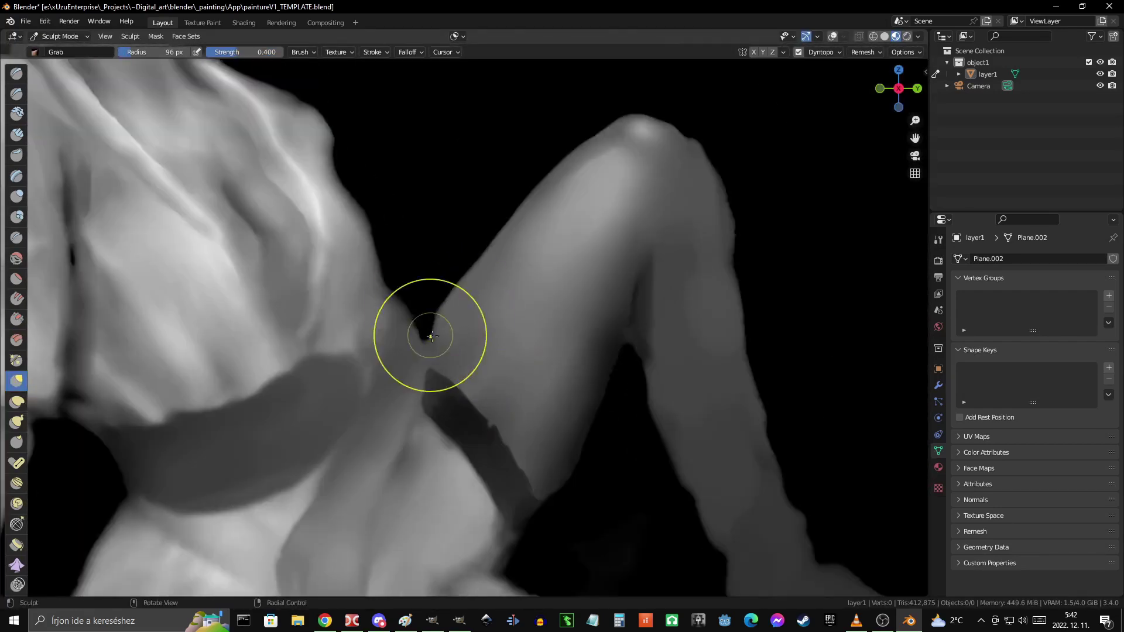
{"action": "scroll", "coordinate": [552, 362], "scroll_direction": "down", "scroll_amount": 5}
{"action": "scroll", "coordinate": [552, 362], "scroll_direction": "up", "scroll_amount": 2}
{"action": "scroll", "coordinate": [506, 132], "scroll_direction": "up", "scroll_amount": 3}
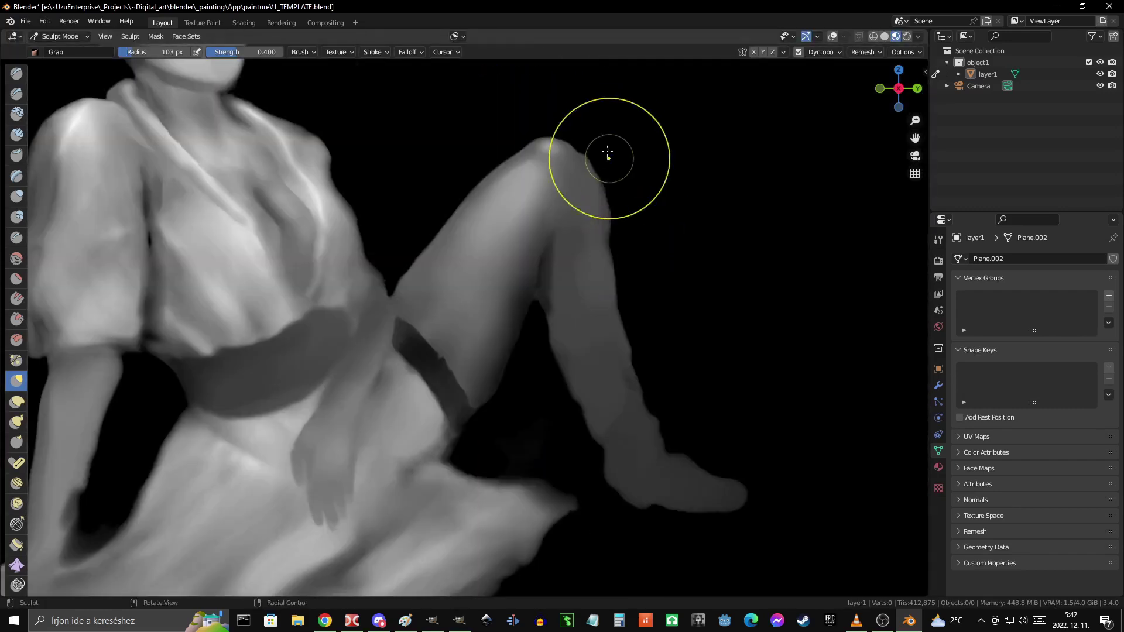
{"action": "scroll", "coordinate": [707, 318], "scroll_direction": "down", "scroll_amount": 4}
- Carve the crease behind the raised knee with the Scrape/Peaks brush
{"action": "scroll", "coordinate": [439, 269], "scroll_direction": "up", "scroll_amount": 4}
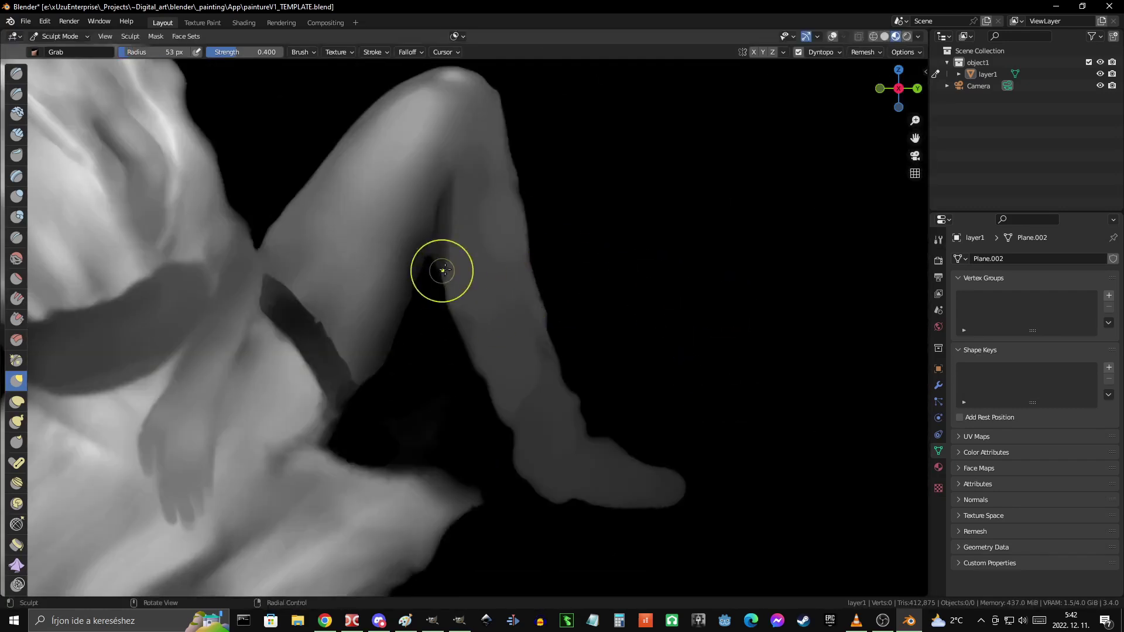
{"action": "scroll", "coordinate": [462, 233], "scroll_direction": "up", "scroll_amount": 2}
{"action": "scroll", "coordinate": [471, 284], "scroll_direction": "up", "scroll_amount": 1}
{"action": "key", "text": "shift+t"}
{"action": "scroll", "coordinate": [522, 384], "scroll_direction": "down", "scroll_amount": 2}
{"action": "scroll", "coordinate": [544, 363], "scroll_direction": "down", "scroll_amount": 1}
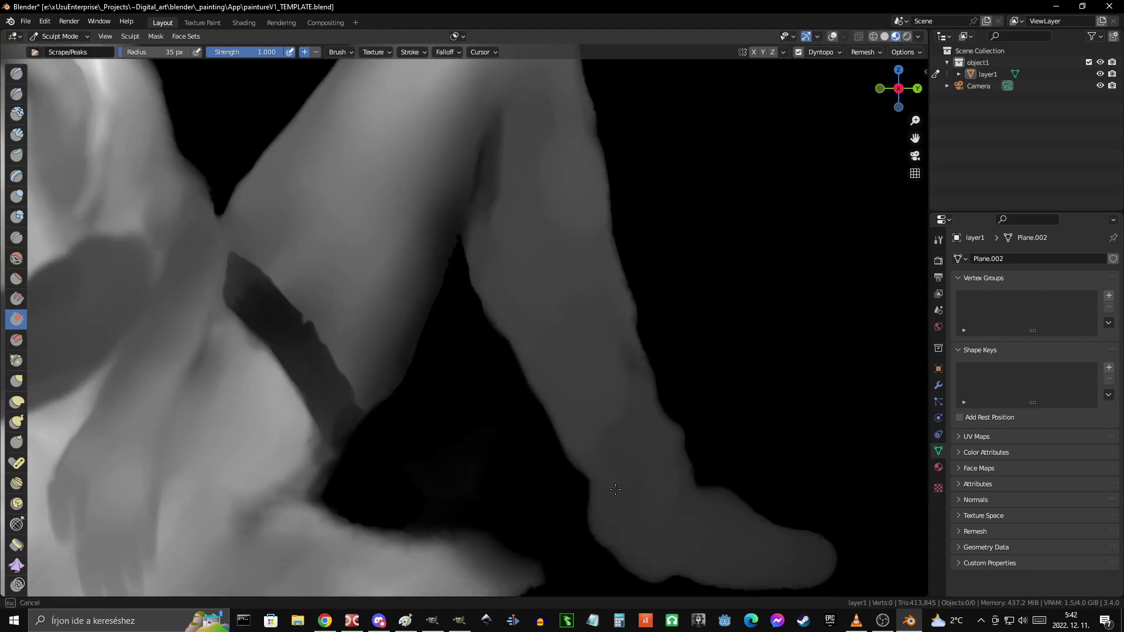
{"action": "scroll", "coordinate": [582, 334], "scroll_direction": "down", "scroll_amount": 3}
{"action": "scroll", "coordinate": [565, 308], "scroll_direction": "up", "scroll_amount": 4}
{"action": "scroll", "coordinate": [535, 304], "scroll_direction": "down", "scroll_amount": 1}
{"action": "scroll", "coordinate": [485, 219], "scroll_direction": "up", "scroll_amount": 4}
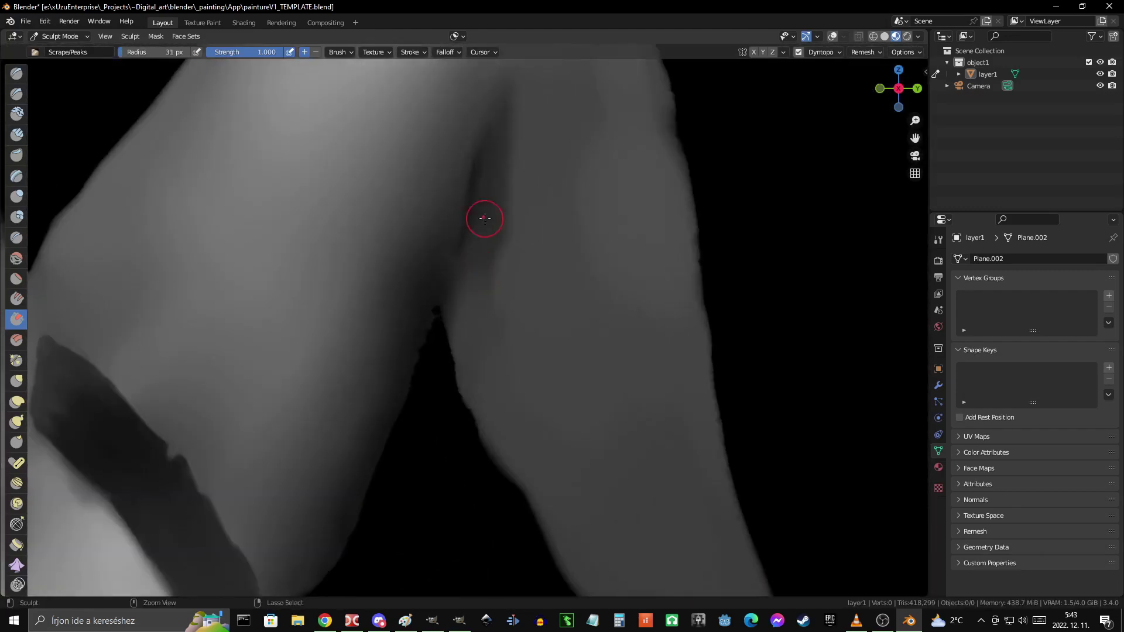
{"action": "scroll", "coordinate": [483, 374], "scroll_direction": "down", "scroll_amount": 1}
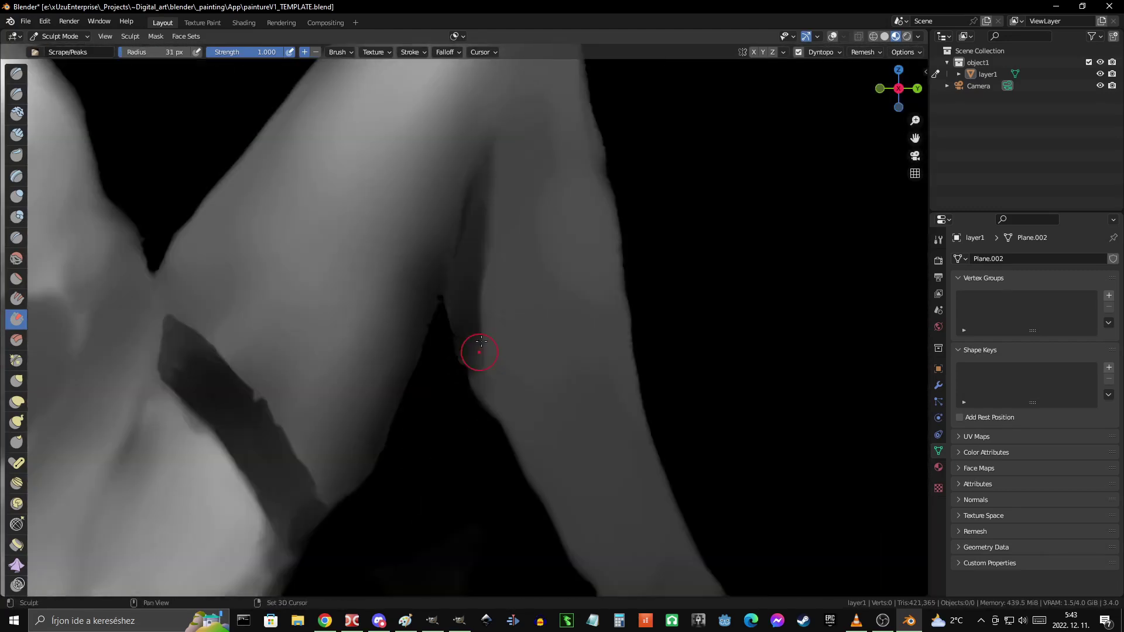
{"action": "scroll", "coordinate": [521, 359], "scroll_direction": "down", "scroll_amount": 3}
- Scrape the raised thigh and knee outline smoother at 31 px
{"action": "scroll", "coordinate": [486, 242], "scroll_direction": "up", "scroll_amount": 3}
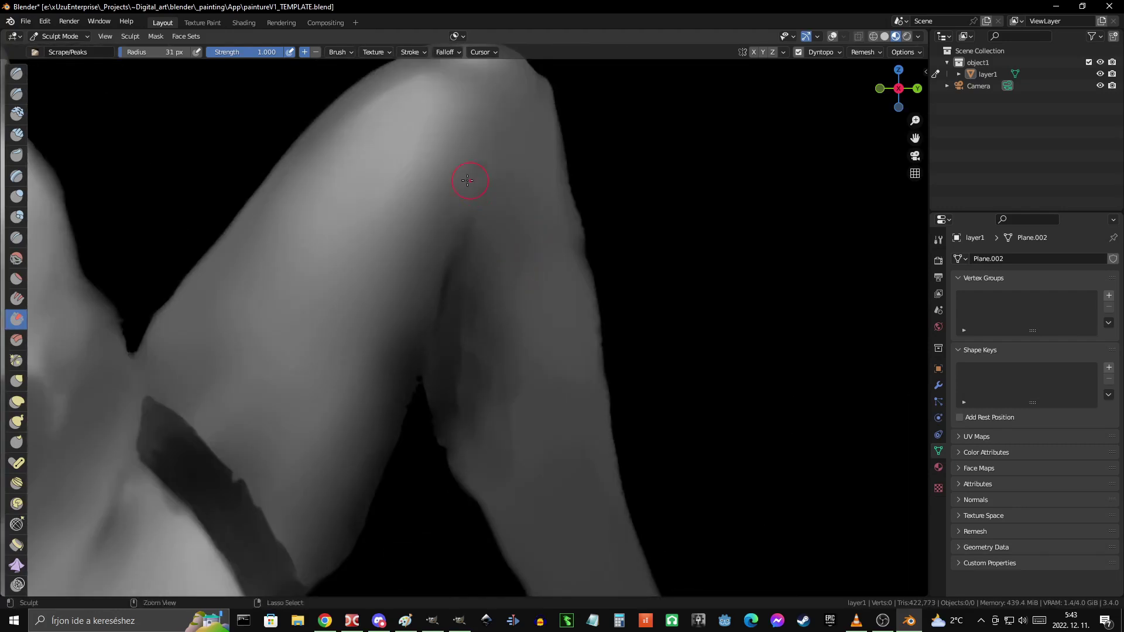
{"action": "scroll", "coordinate": [518, 193], "scroll_direction": "down", "scroll_amount": 2}
{"action": "scroll", "coordinate": [489, 276], "scroll_direction": "up", "scroll_amount": 1}
{"action": "scroll", "coordinate": [485, 252], "scroll_direction": "up", "scroll_amount": 2}
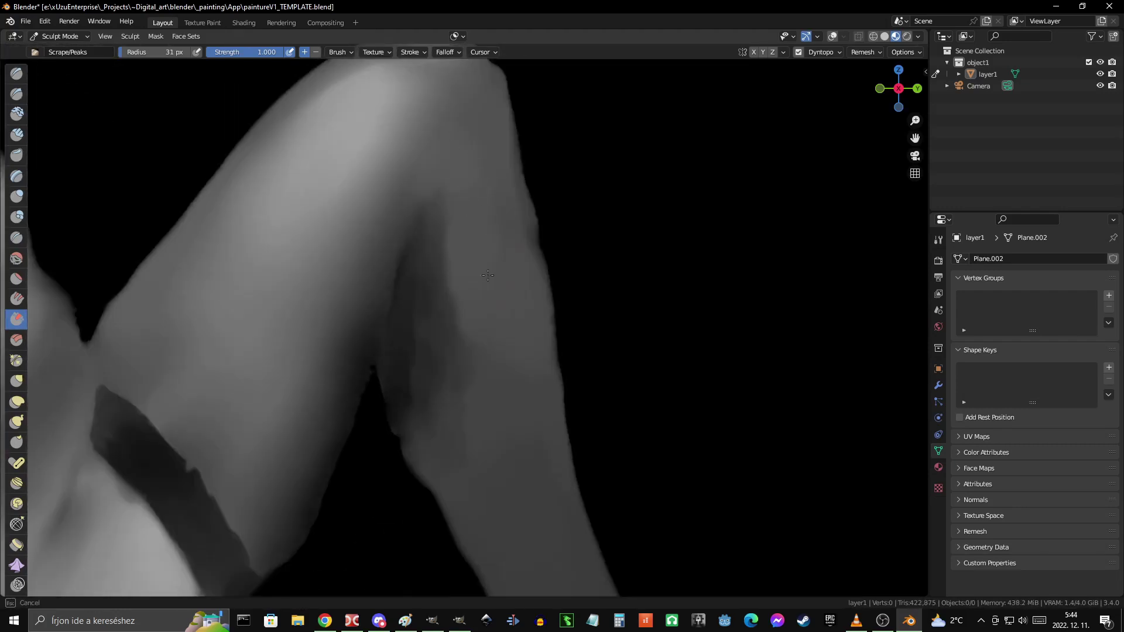
{"action": "scroll", "coordinate": [477, 222], "scroll_direction": "down", "scroll_amount": 1}
{"action": "scroll", "coordinate": [458, 186], "scroll_direction": "up", "scroll_amount": 2}
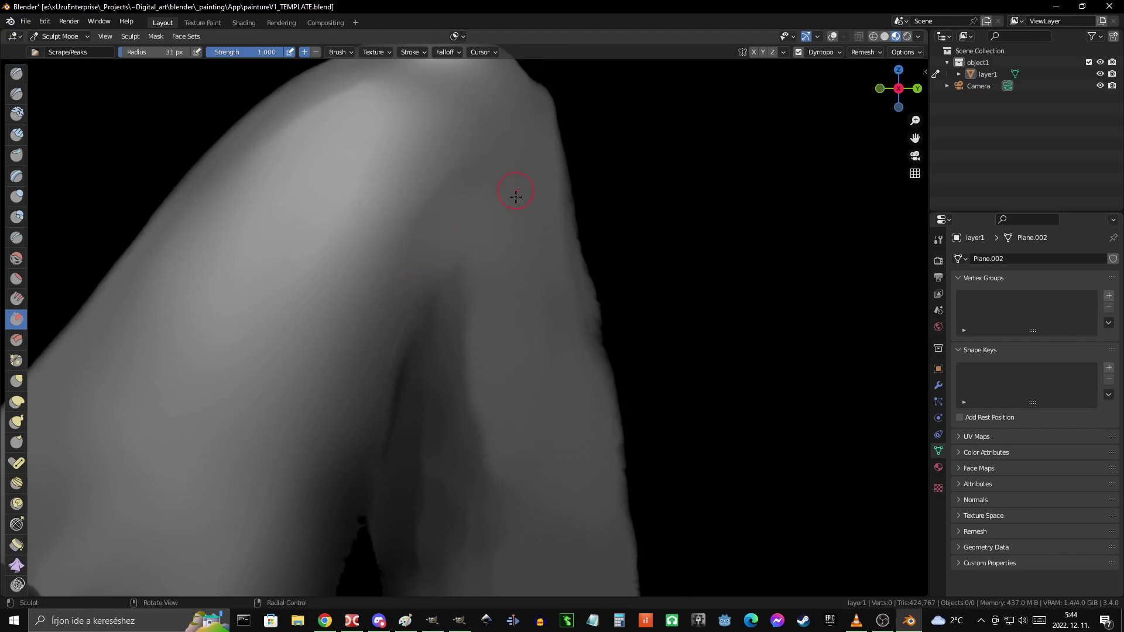
{"action": "scroll", "coordinate": [516, 196], "scroll_direction": "down", "scroll_amount": 2}
{"action": "scroll", "coordinate": [434, 252], "scroll_direction": "up", "scroll_amount": 2}
{"action": "scroll", "coordinate": [570, 342], "scroll_direction": "down", "scroll_amount": 3}
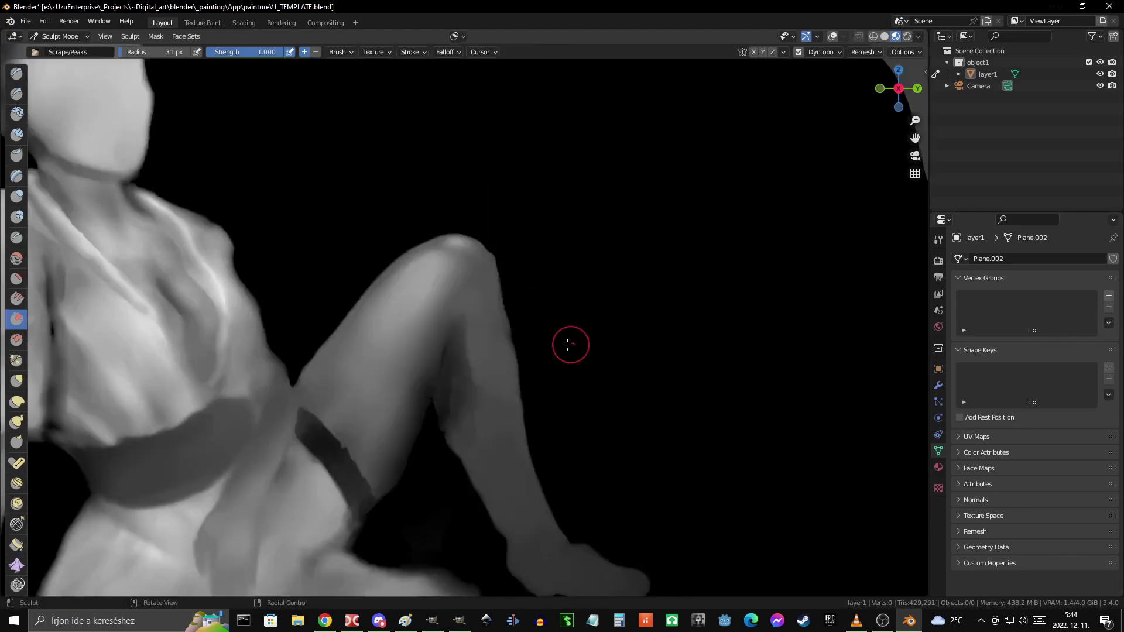
{"action": "scroll", "coordinate": [569, 341], "scroll_direction": "up", "scroll_amount": 3}
- Tighten the knee's outer edge near the sash with Grab at 85 px, strength 0.400
{"action": "mouse_move", "coordinate": [504, 291]}
{"action": "middle_mouse_down", "text": "shift"}
{"action": "mouse_move", "coordinate": [447, 239]}
{"action": "mouse_move", "coordinate": [467, 288]}
{"action": "middle_mouse_up", "text": "shift"}
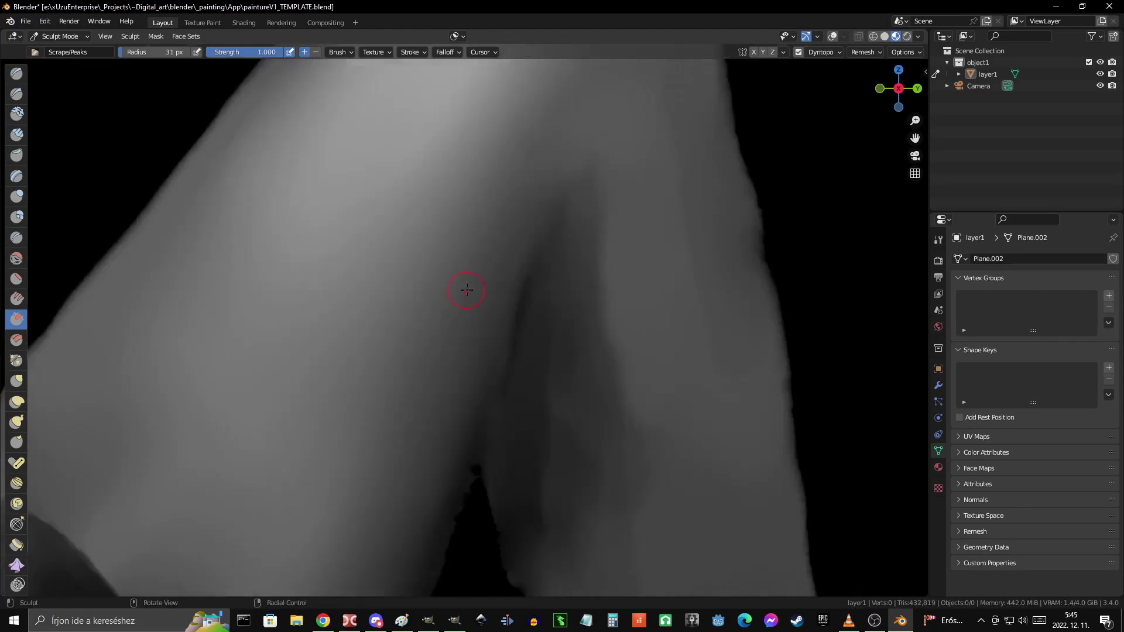
{"action": "scroll", "coordinate": [537, 221], "scroll_direction": "up", "scroll_amount": 3}
{"action": "middle_click_drag", "start_coordinate": [431, 400], "coordinate": [487, 315], "text": "shift"}
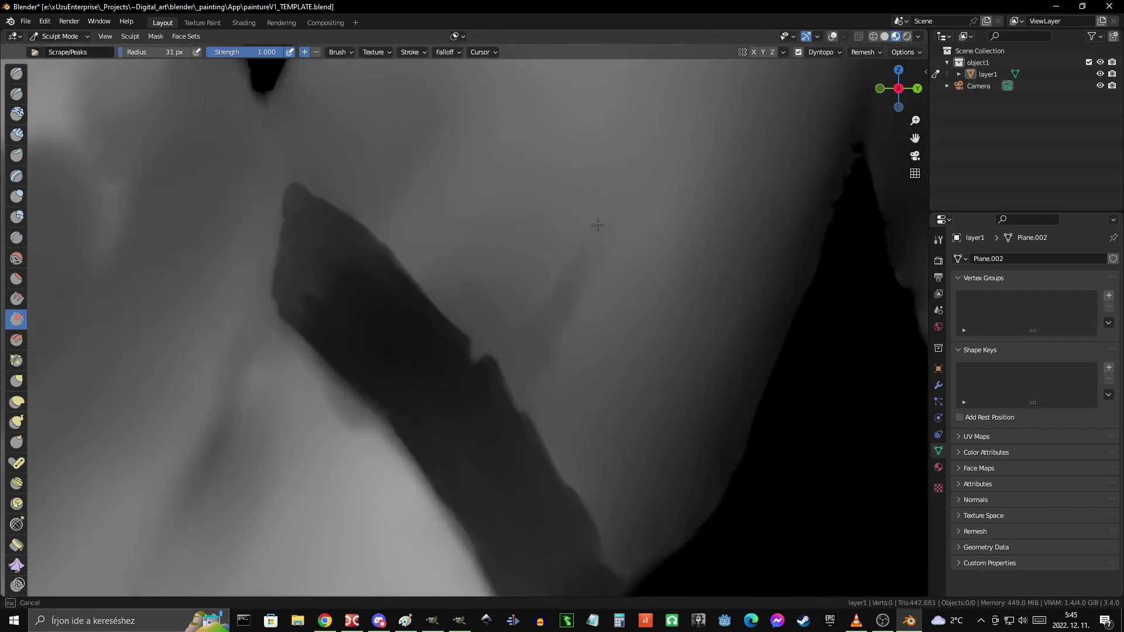
{"action": "scroll", "coordinate": [458, 341], "scroll_direction": "down", "scroll_amount": 5}
{"action": "scroll", "coordinate": [540, 259], "scroll_direction": "up", "scroll_amount": 2}
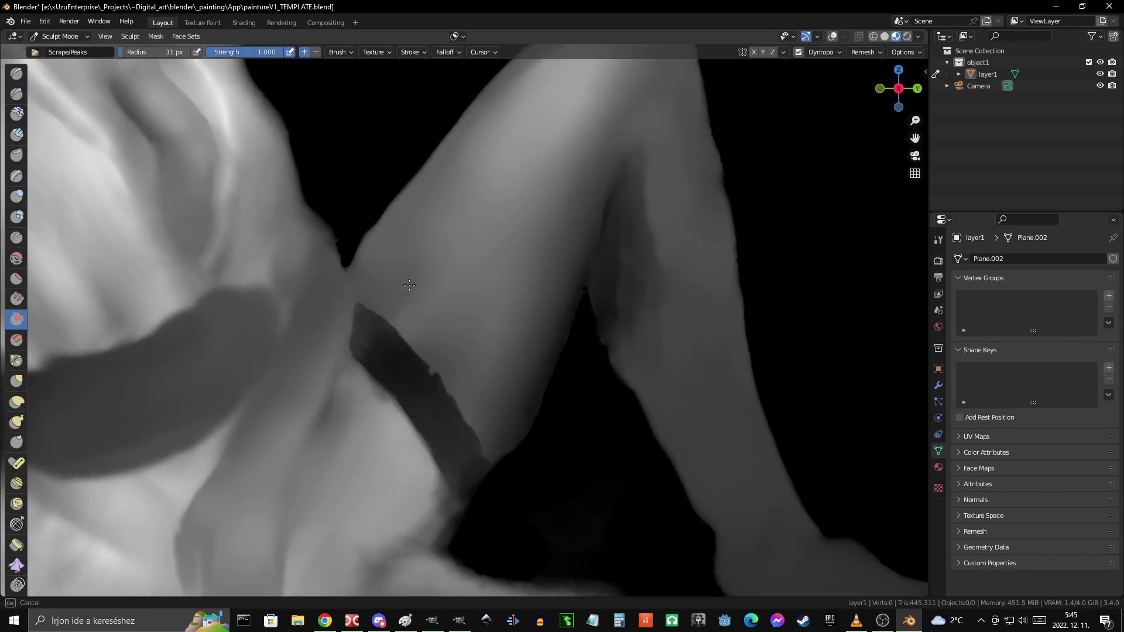
{"action": "scroll", "coordinate": [556, 269], "scroll_direction": "up", "scroll_amount": 3}
{"action": "scroll", "coordinate": [589, 285], "scroll_direction": "down", "scroll_amount": 5}
{"action": "scroll", "coordinate": [589, 285], "scroll_direction": "up", "scroll_amount": 4}
{"action": "middle_click_drag", "start_coordinate": [462, 351], "coordinate": [430, 326], "text": "shift"}
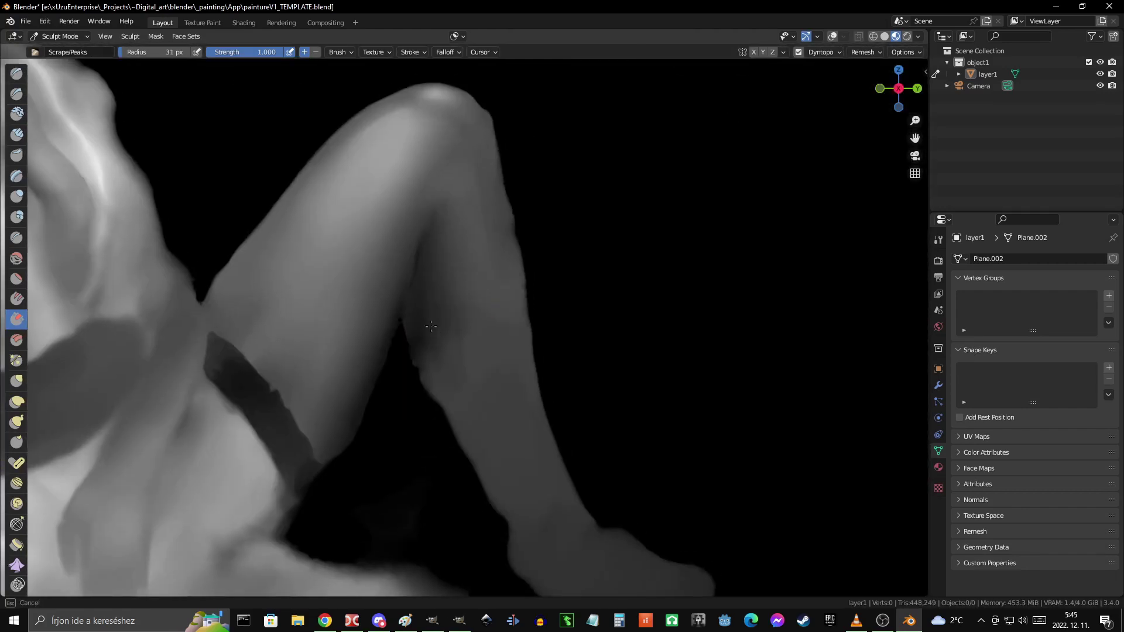
{"action": "scroll", "coordinate": [437, 266], "scroll_direction": "up", "scroll_amount": 3}
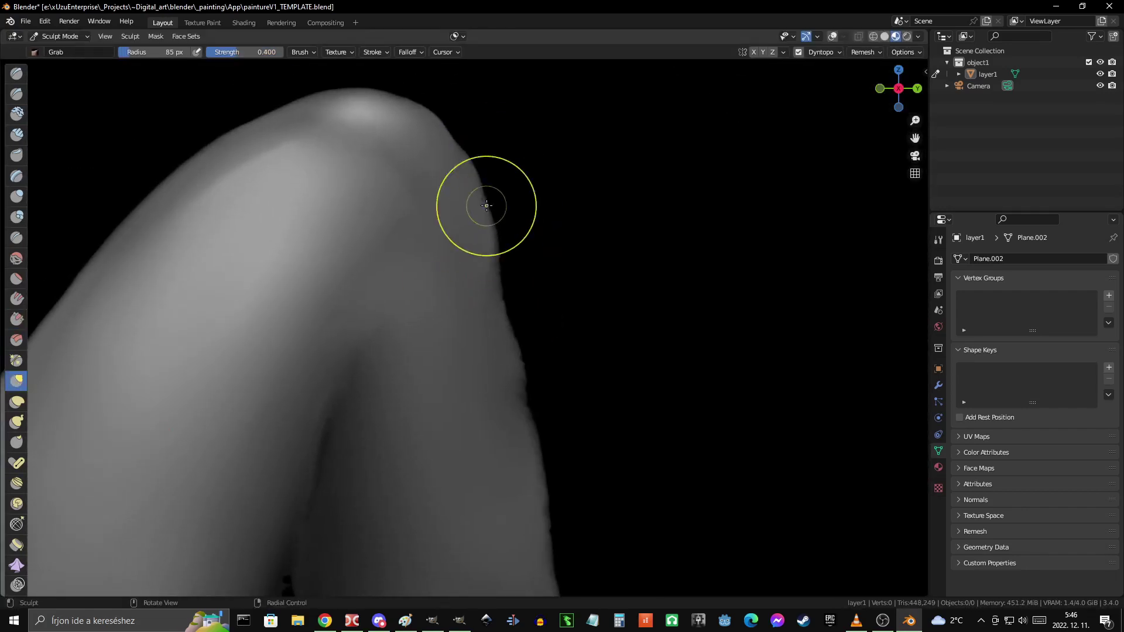
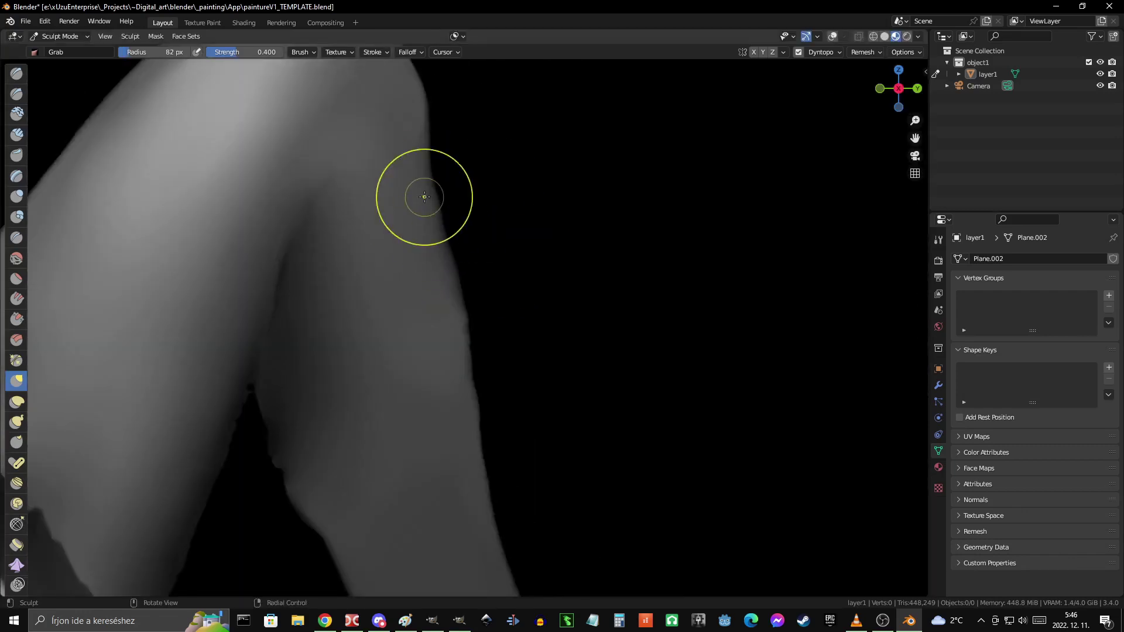
- Frame the raised leg and foot, then begin stretching the toes outward with Grab
{"action": "scroll", "coordinate": [622, 326], "scroll_direction": "down", "scroll_amount": 5}
{"action": "scroll", "coordinate": [612, 356], "scroll_direction": "up", "scroll_amount": 5}
{"action": "middle_click_drag", "start_coordinate": [612, 357], "coordinate": [479, 251], "text": "shift"}
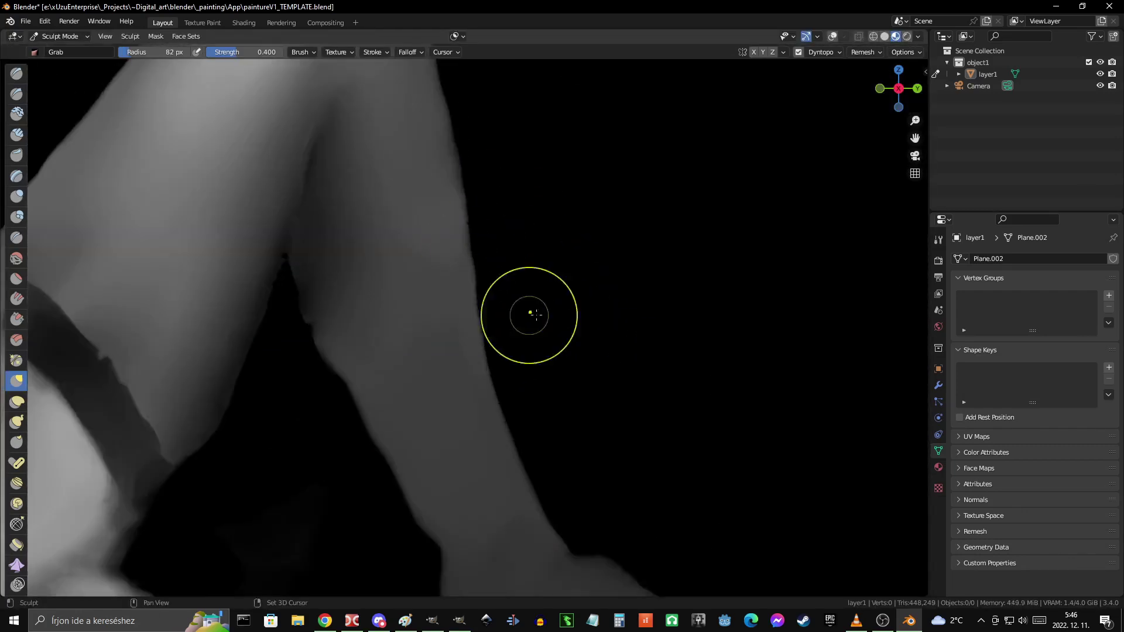
{"action": "scroll", "coordinate": [585, 389], "scroll_direction": "down", "scroll_amount": 5}
{"action": "scroll", "coordinate": [343, 241], "scroll_direction": "up", "scroll_amount": 5}
{"action": "scroll", "coordinate": [604, 455], "scroll_direction": "down", "scroll_amount": 5}
{"action": "scroll", "coordinate": [545, 408], "scroll_direction": "up", "scroll_amount": 5}
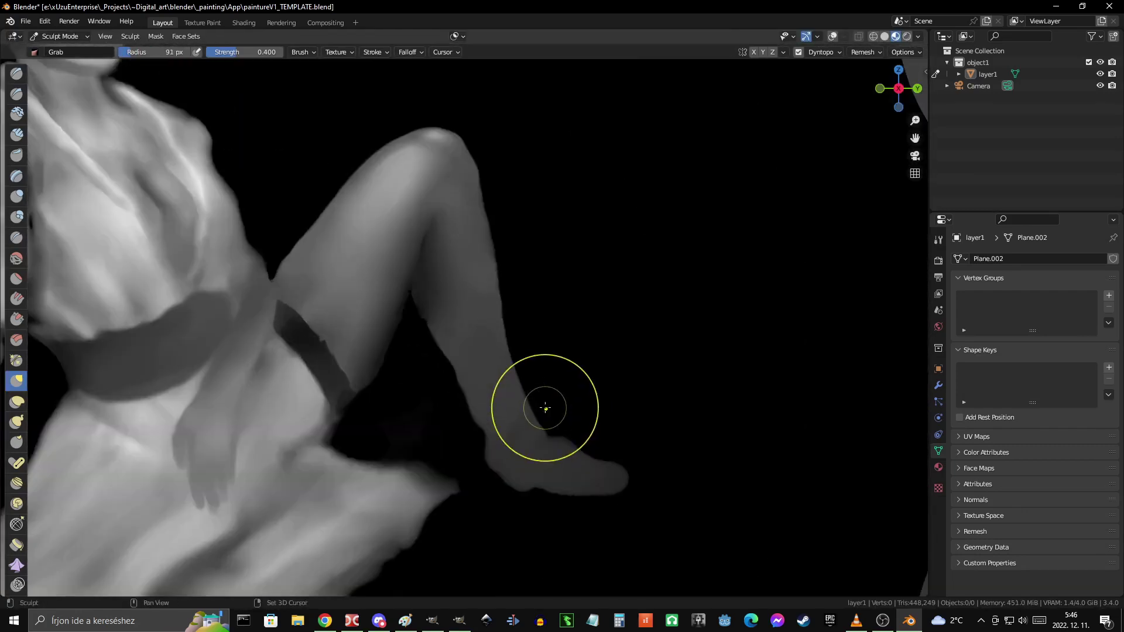
{"action": "middle_click_drag", "start_coordinate": [545, 408], "coordinate": [502, 357], "text": "shift"}
{"action": "scroll", "coordinate": [546, 275], "scroll_direction": "down", "scroll_amount": 5}
{"action": "scroll", "coordinate": [546, 275], "scroll_direction": "up", "scroll_amount": 4}
{"action": "scroll", "coordinate": [627, 343], "scroll_direction": "down", "scroll_amount": 5}
{"action": "scroll", "coordinate": [501, 321], "scroll_direction": "up", "scroll_amount": 5}
{"action": "scroll", "coordinate": [541, 421], "scroll_direction": "down", "scroll_amount": 5}
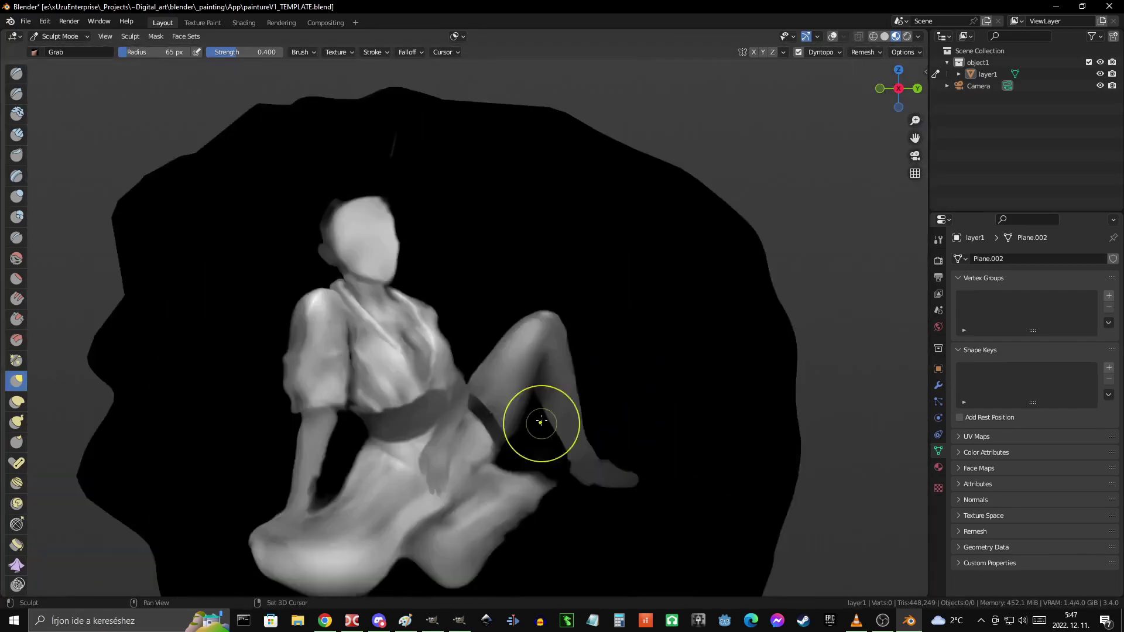
{"action": "scroll", "coordinate": [541, 422], "scroll_direction": "up", "scroll_amount": 4}
- Pull the toe out into a longer, slimmer pointed tip from another angle
{"action": "left_click_drag", "start_coordinate": [899, 88], "coordinate": [890, 91]}
{"action": "scroll", "coordinate": [743, 359], "scroll_direction": "up", "scroll_amount": 5}
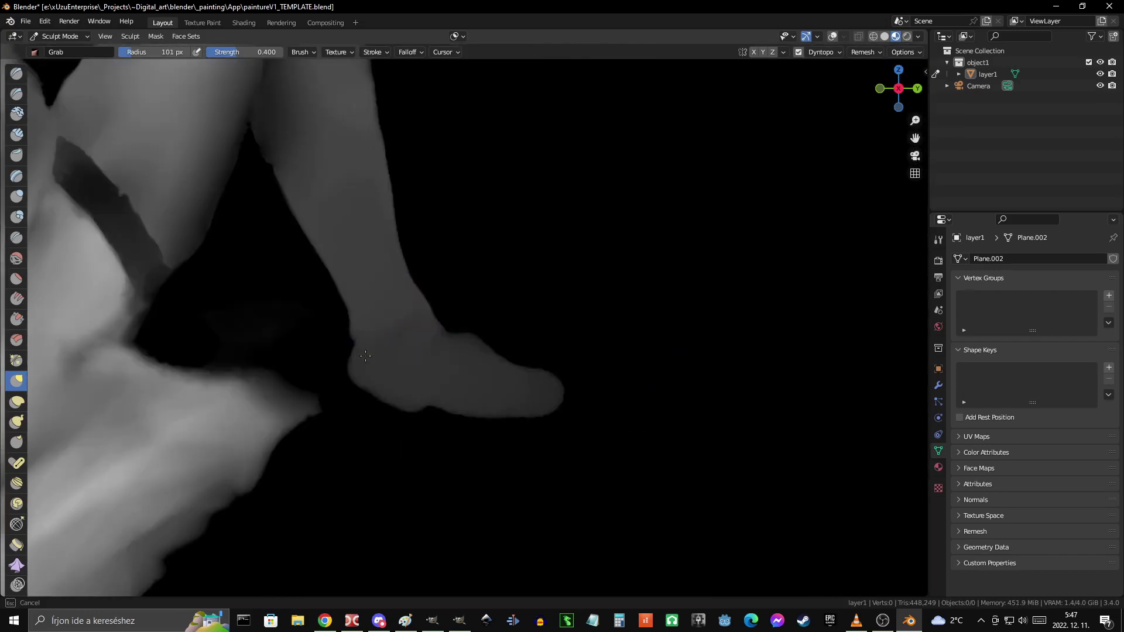
{"action": "scroll", "coordinate": [589, 391], "scroll_direction": "down", "scroll_amount": 4}
{"action": "scroll", "coordinate": [602, 394], "scroll_direction": "up", "scroll_amount": 3}
{"action": "scroll", "coordinate": [577, 427], "scroll_direction": "down", "scroll_amount": 5}
{"action": "scroll", "coordinate": [550, 379], "scroll_direction": "up", "scroll_amount": 5}
{"action": "scroll", "coordinate": [550, 379], "scroll_direction": "down", "scroll_amount": 3}
{"action": "scroll", "coordinate": [427, 459], "scroll_direction": "down", "scroll_amount": 3}
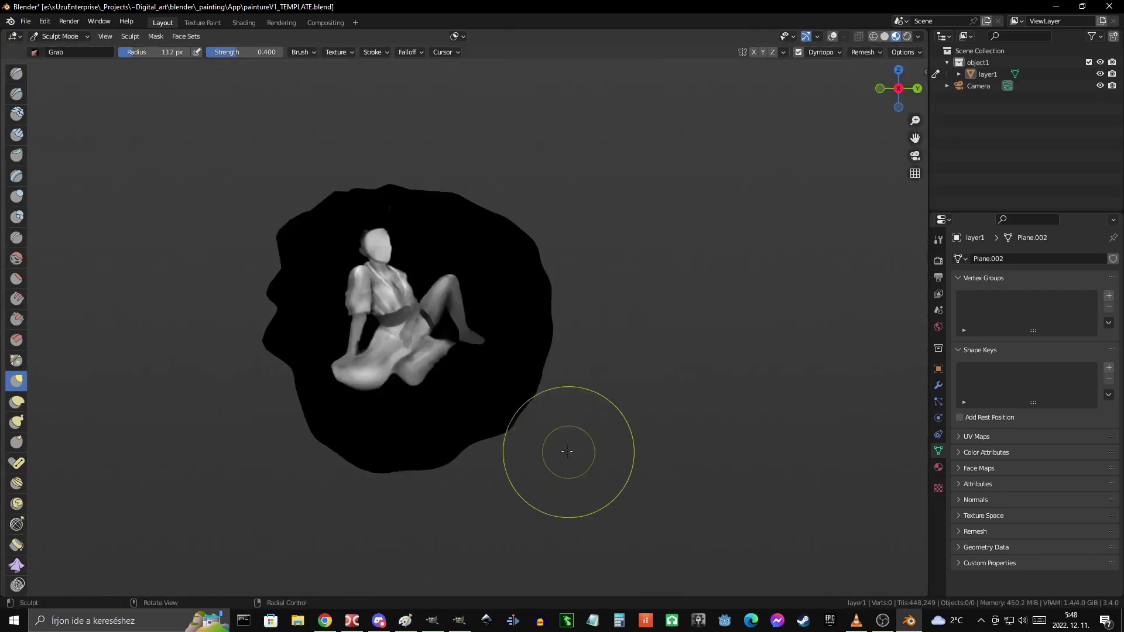
{"action": "scroll", "coordinate": [567, 451], "scroll_direction": "up", "scroll_amount": 4}
{"action": "scroll", "coordinate": [576, 404], "scroll_direction": "up", "scroll_amount": 2}
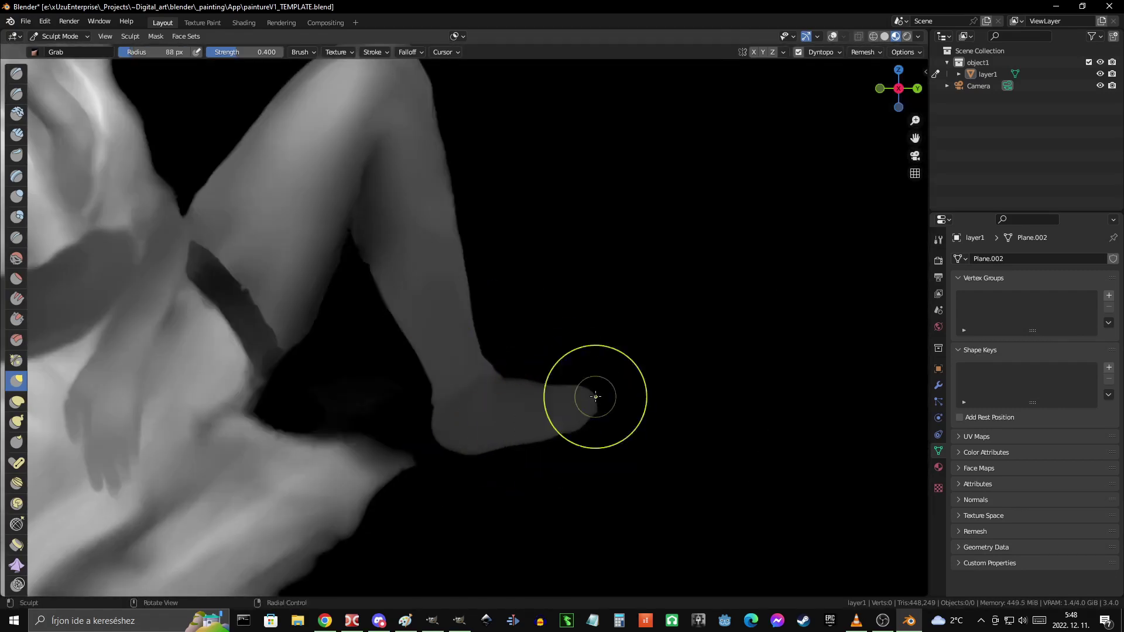
{"action": "scroll", "coordinate": [620, 439], "scroll_direction": "down", "scroll_amount": 4}
{"action": "scroll", "coordinate": [553, 396], "scroll_direction": "up", "scroll_amount": 4}
{"action": "scroll", "coordinate": [509, 381], "scroll_direction": "down", "scroll_amount": 4}
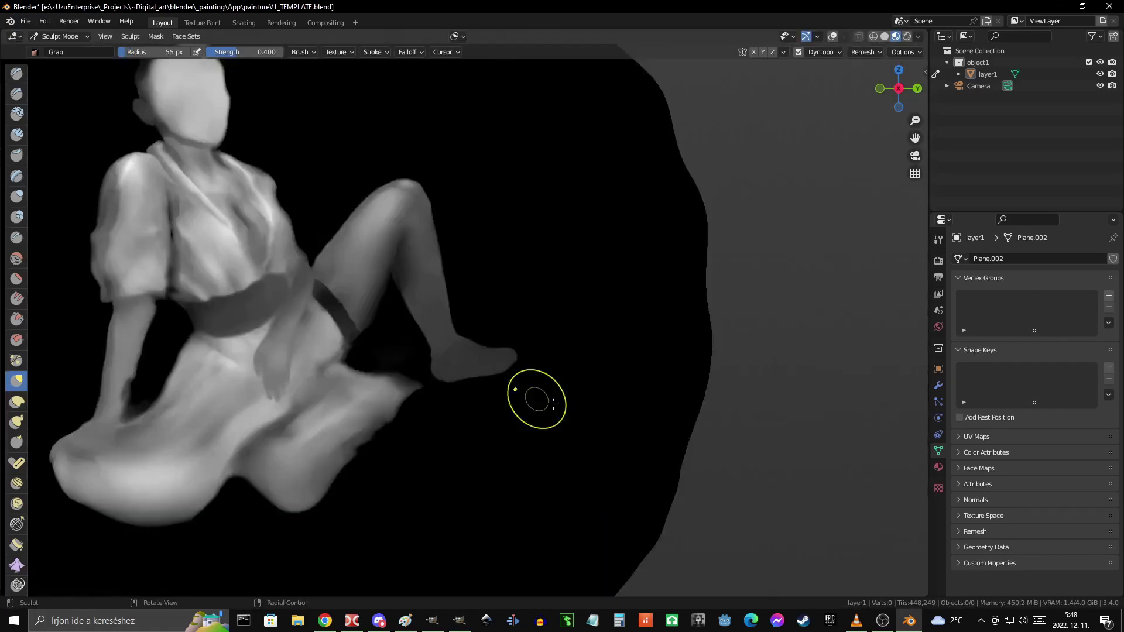
{"action": "scroll", "coordinate": [468, 357], "scroll_direction": "up", "scroll_amount": 5}
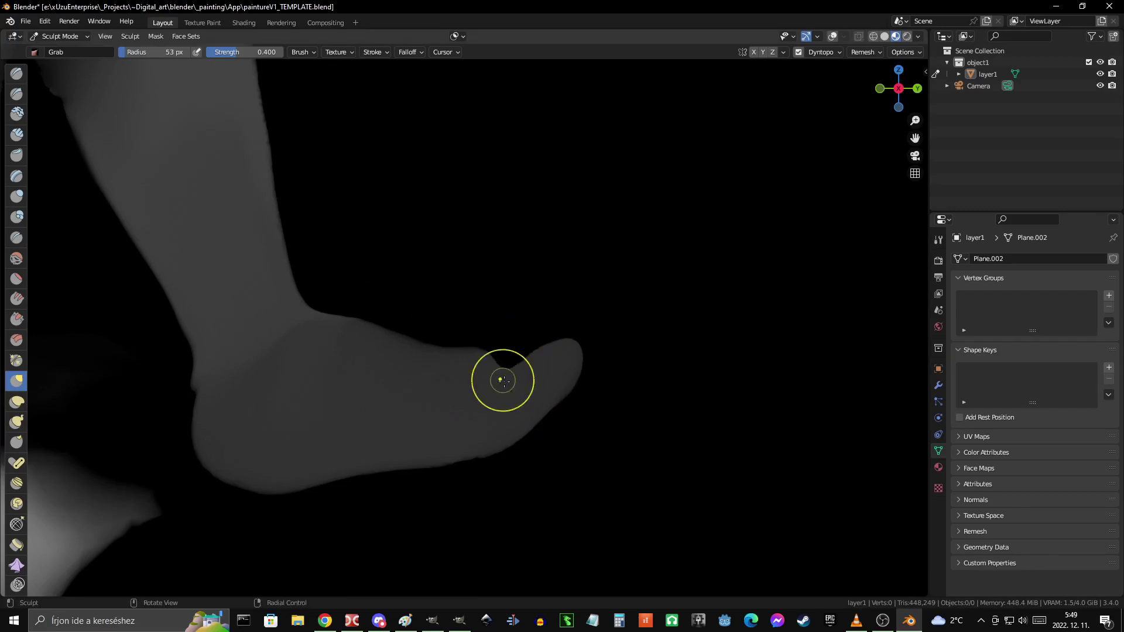
- Undo the dent near the toe and reframe the raised leg
{"action": "key", "text": "ctrl+z"}
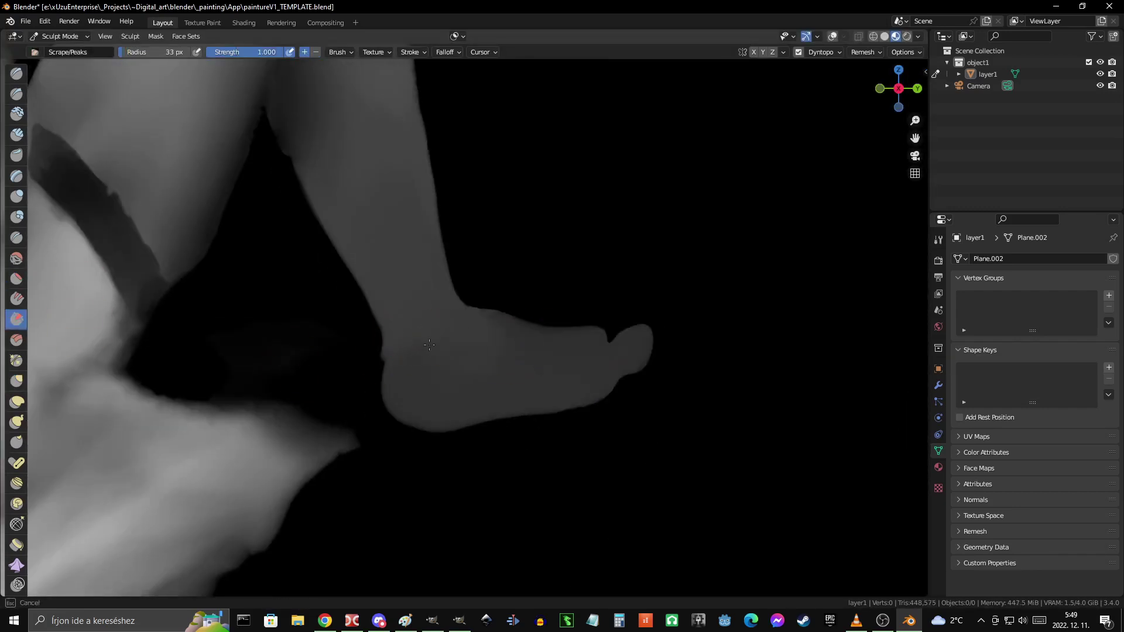
{"action": "scroll", "coordinate": [530, 377], "scroll_direction": "down", "scroll_amount": 4}
{"action": "scroll", "coordinate": [554, 379], "scroll_direction": "up", "scroll_amount": 5}
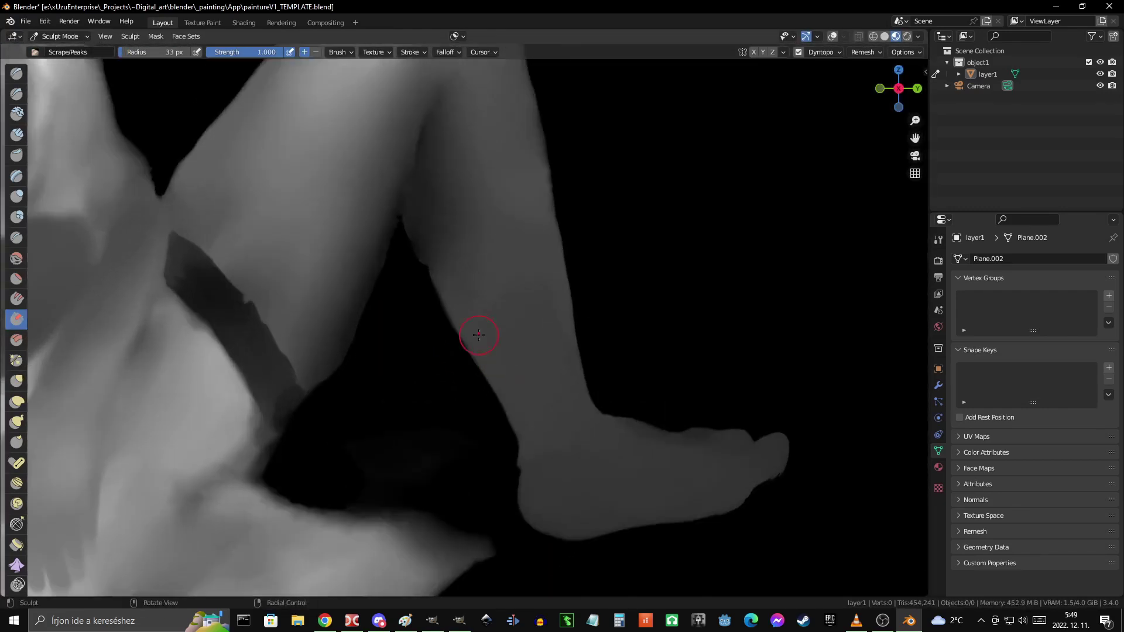
{"action": "scroll", "coordinate": [23, 403], "scroll_direction": "down", "scroll_amount": 3}
{"action": "scroll", "coordinate": [463, 327], "scroll_direction": "down", "scroll_amount": 4}
{"action": "scroll", "coordinate": [477, 239], "scroll_direction": "up", "scroll_amount": 3}
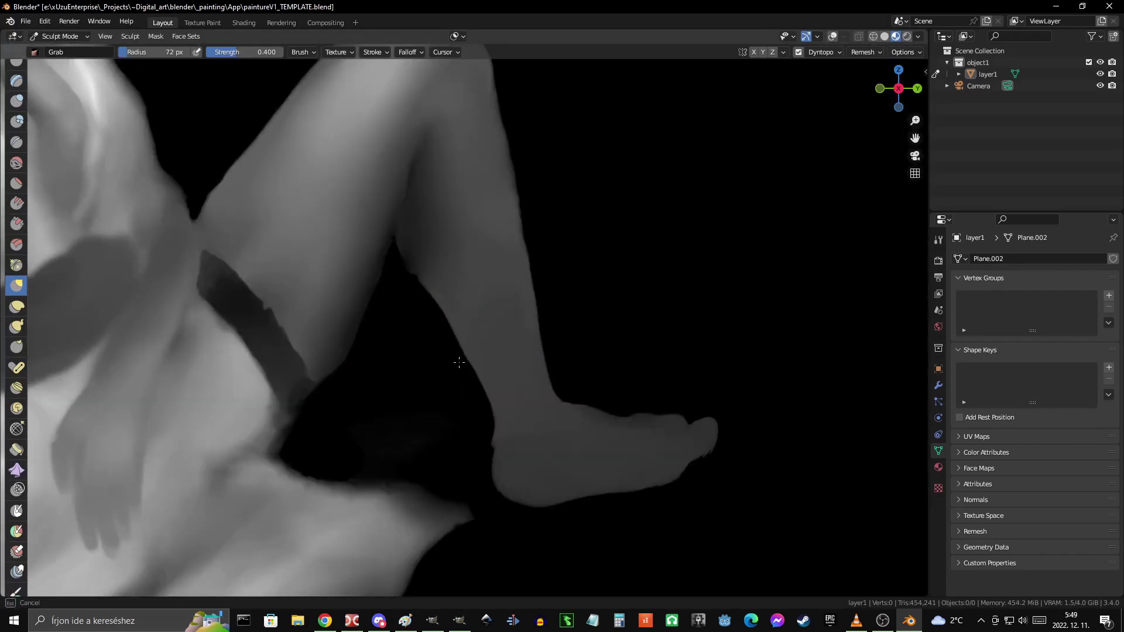
{"action": "scroll", "coordinate": [556, 363], "scroll_direction": "up", "scroll_amount": 2}
{"action": "scroll", "coordinate": [577, 394], "scroll_direction": "down", "scroll_amount": 1}
{"action": "scroll", "coordinate": [530, 313], "scroll_direction": "down", "scroll_amount": 3}
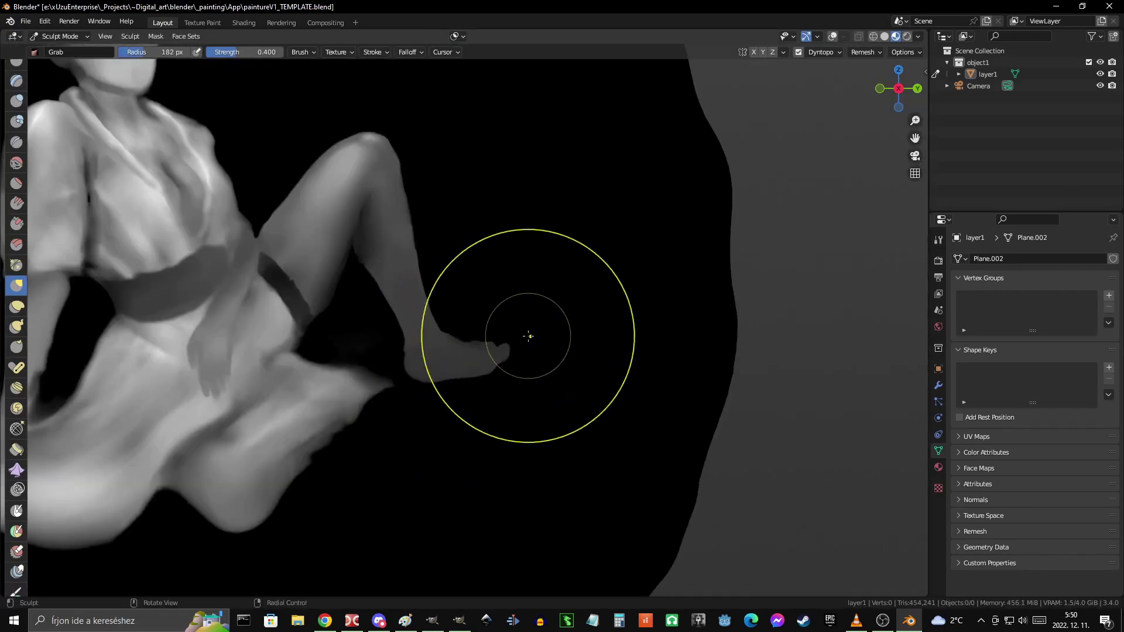
- Flatten planes along the raised shin and foot with the Scrape/Peaks brush
{"action": "scroll", "coordinate": [544, 363], "scroll_direction": "up", "scroll_amount": 2}
{"action": "scroll", "coordinate": [522, 484], "scroll_direction": "up", "scroll_amount": 2}
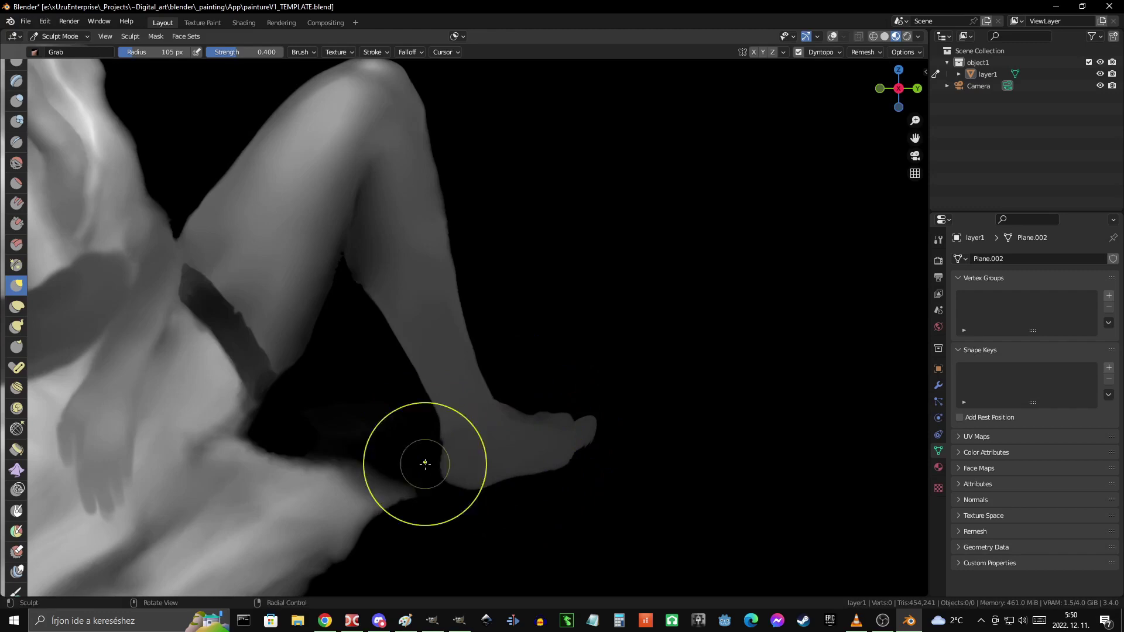
{"action": "scroll", "coordinate": [710, 465], "scroll_direction": "down", "scroll_amount": 4}
{"action": "scroll", "coordinate": [577, 426], "scroll_direction": "up", "scroll_amount": 3}
{"action": "scroll", "coordinate": [508, 386], "scroll_direction": "up", "scroll_amount": 1}
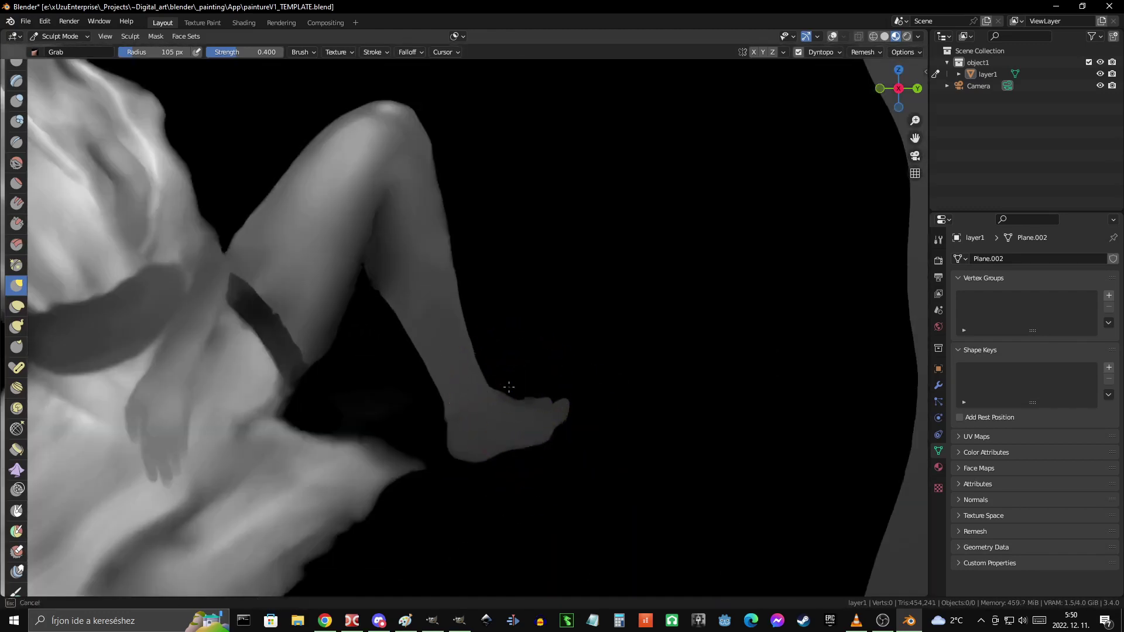
{"action": "scroll", "coordinate": [652, 401], "scroll_direction": "down", "scroll_amount": 4}
{"action": "scroll", "coordinate": [466, 303], "scroll_direction": "up", "scroll_amount": 6}
{"action": "scroll", "coordinate": [672, 349], "scroll_direction": "down", "scroll_amount": 6}
{"action": "scroll", "coordinate": [566, 394], "scroll_direction": "up", "scroll_amount": 5}
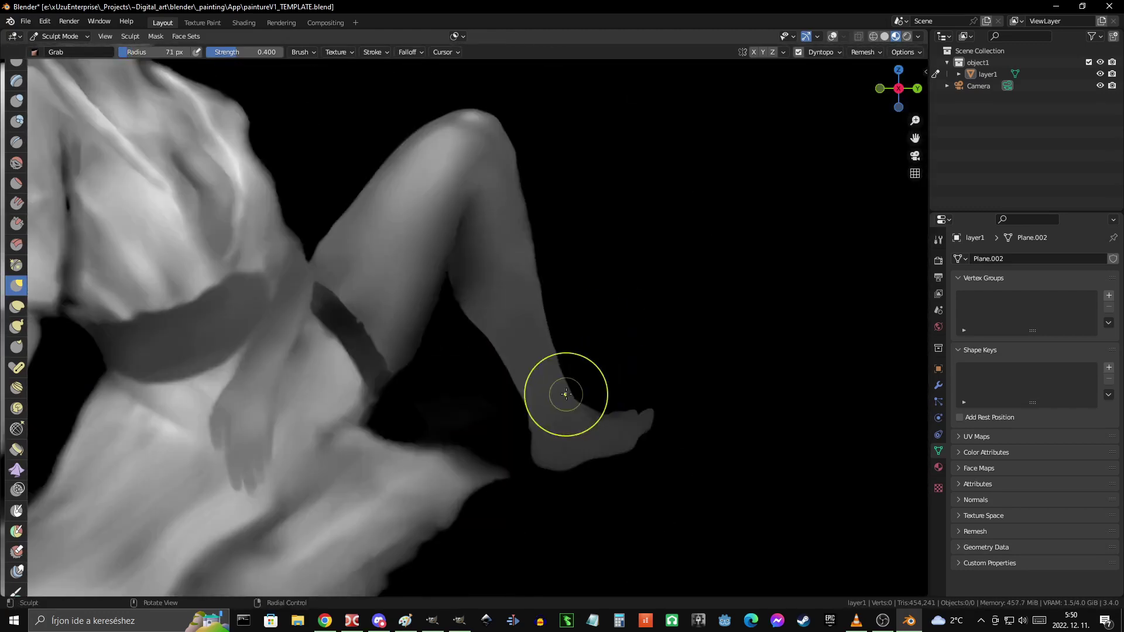
{"action": "scroll", "coordinate": [525, 416], "scroll_direction": "up", "scroll_amount": 1}
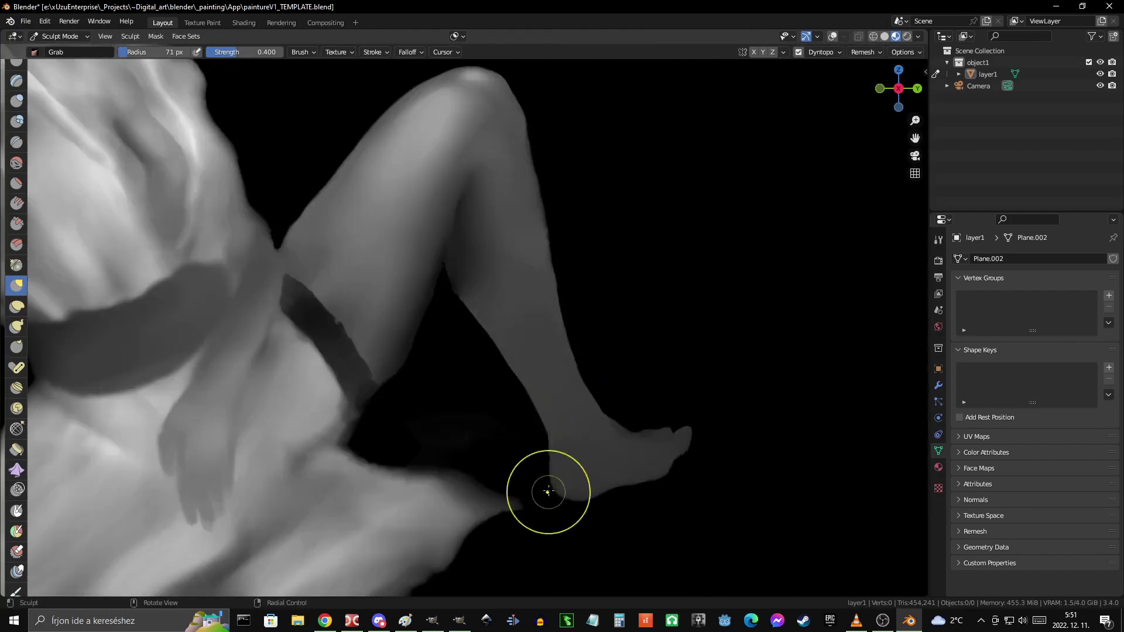
{"action": "scroll", "coordinate": [487, 316], "scroll_direction": "down", "scroll_amount": 1}
{"action": "scroll", "coordinate": [486, 375], "scroll_direction": "down", "scroll_amount": 5}
{"action": "scroll", "coordinate": [464, 326], "scroll_direction": "up", "scroll_amount": 7}
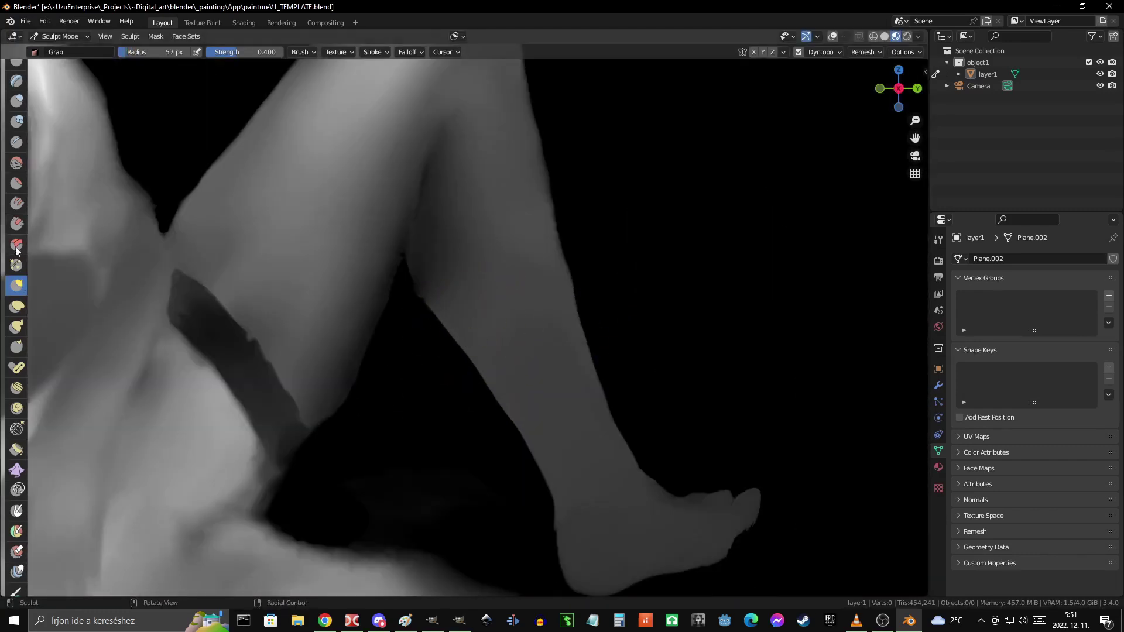
{"action": "scroll", "coordinate": [473, 344], "scroll_direction": "down", "scroll_amount": 5}
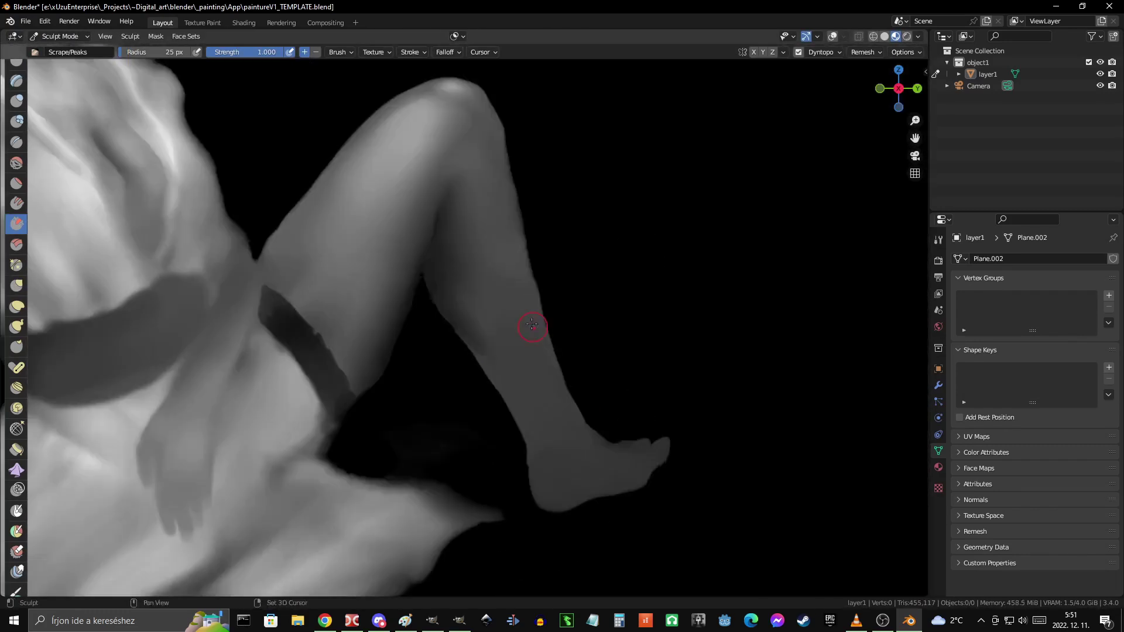
{"action": "scroll", "coordinate": [472, 236], "scroll_direction": "up", "scroll_amount": 4}
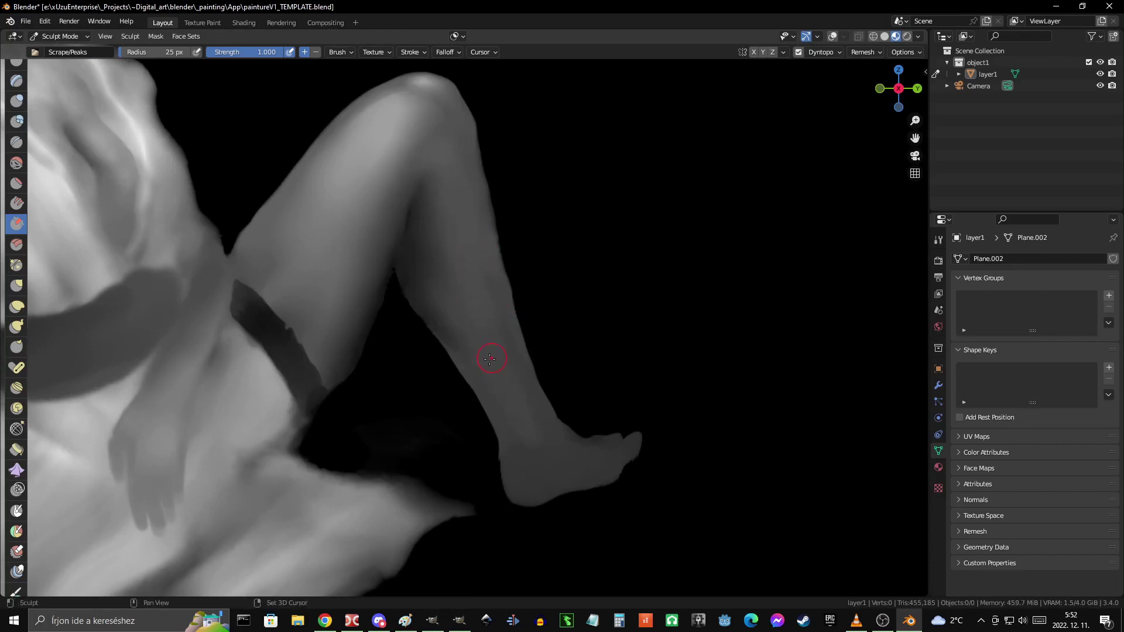
{"action": "scroll", "coordinate": [490, 358], "scroll_direction": "up", "scroll_amount": 1}
{"action": "scroll", "coordinate": [542, 322], "scroll_direction": "down", "scroll_amount": 5}
{"action": "scroll", "coordinate": [542, 321], "scroll_direction": "up", "scroll_amount": 6}
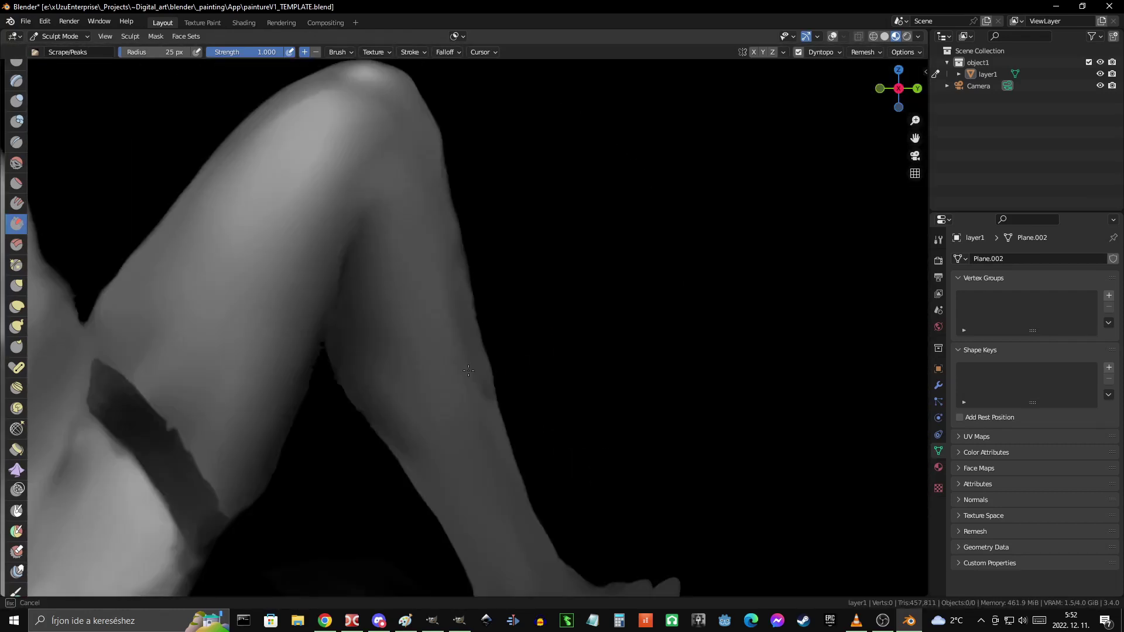
{"action": "scroll", "coordinate": [468, 370], "scroll_direction": "down", "scroll_amount": 5}
{"action": "scroll", "coordinate": [466, 345], "scroll_direction": "up", "scroll_amount": 5}
- Refine the supporting arm and sleeve cuff near the hip, ending with Grab active
{"action": "scroll", "coordinate": [462, 326], "scroll_direction": "up", "scroll_amount": 1}
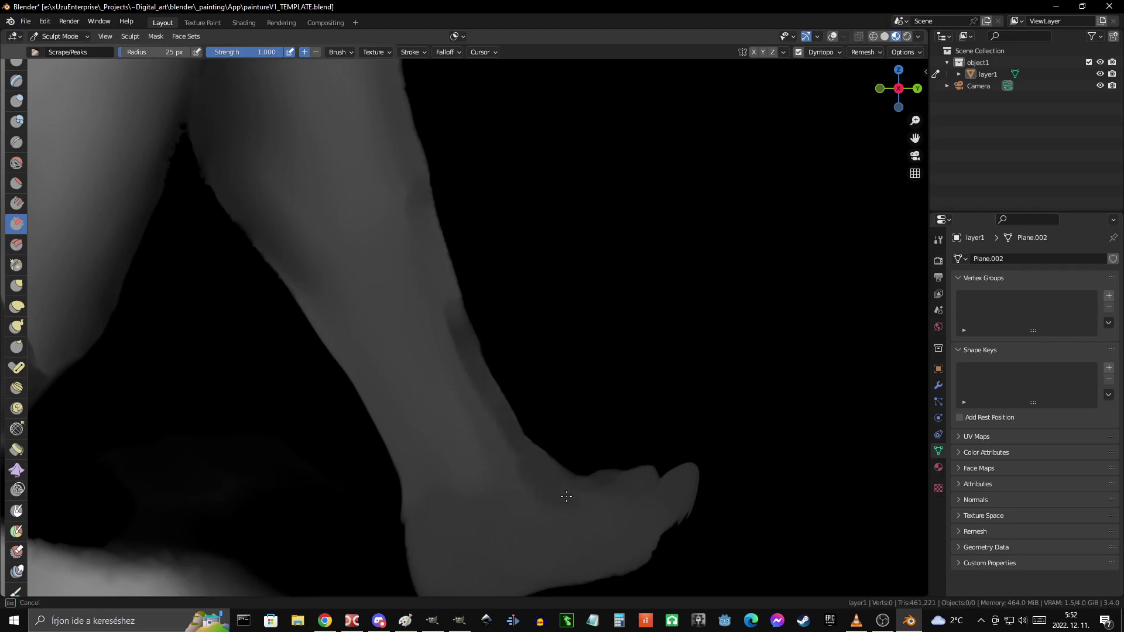
{"action": "scroll", "coordinate": [483, 407], "scroll_direction": "up", "scroll_amount": 1}
{"action": "scroll", "coordinate": [432, 221], "scroll_direction": "down", "scroll_amount": 1}
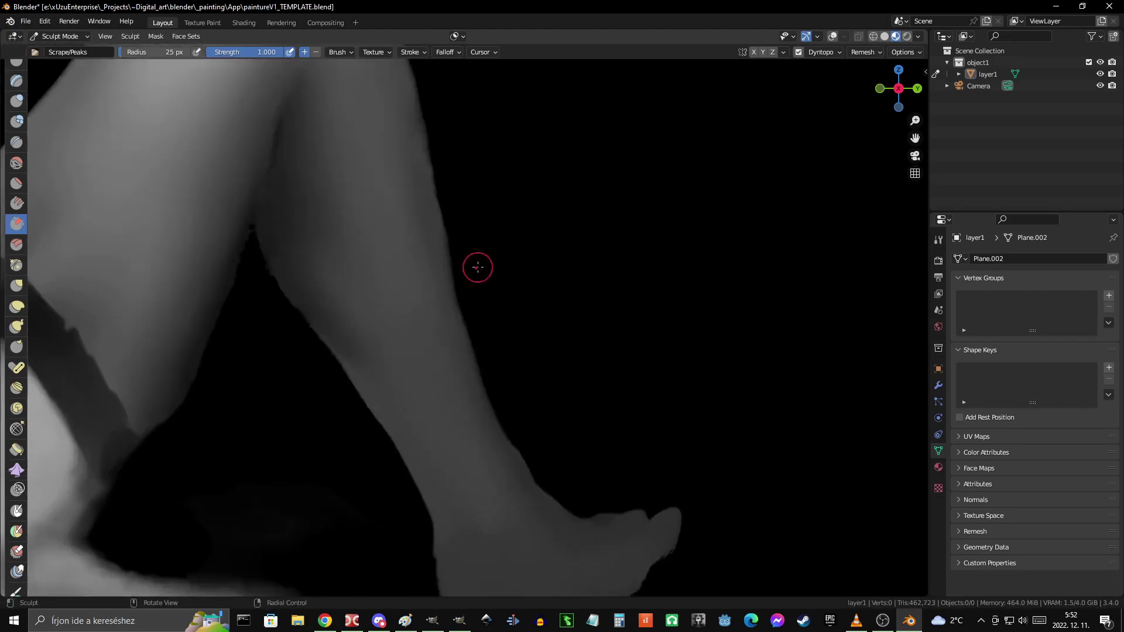
{"action": "scroll", "coordinate": [477, 266], "scroll_direction": "up", "scroll_amount": 2}
{"action": "scroll", "coordinate": [477, 314], "scroll_direction": "down", "scroll_amount": 4}
{"action": "scroll", "coordinate": [557, 319], "scroll_direction": "up", "scroll_amount": 6}
{"action": "scroll", "coordinate": [585, 304], "scroll_direction": "down", "scroll_amount": 3}
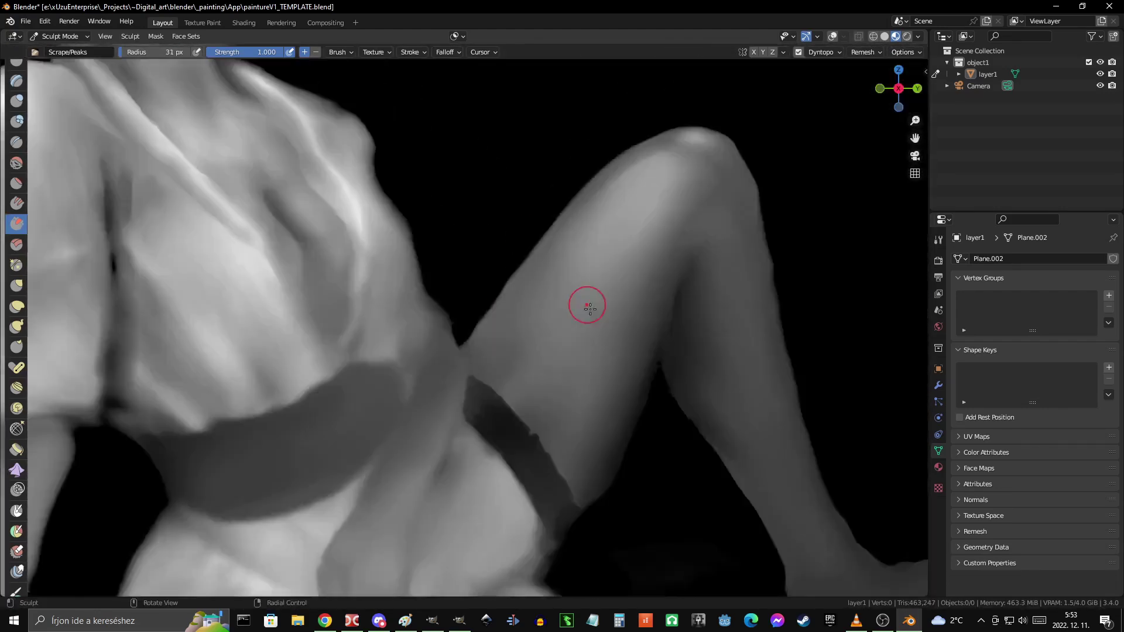
{"action": "scroll", "coordinate": [552, 424], "scroll_direction": "down", "scroll_amount": 2}
{"action": "scroll", "coordinate": [405, 416], "scroll_direction": "up", "scroll_amount": 5}
{"action": "scroll", "coordinate": [459, 240], "scroll_direction": "down", "scroll_amount": 1}
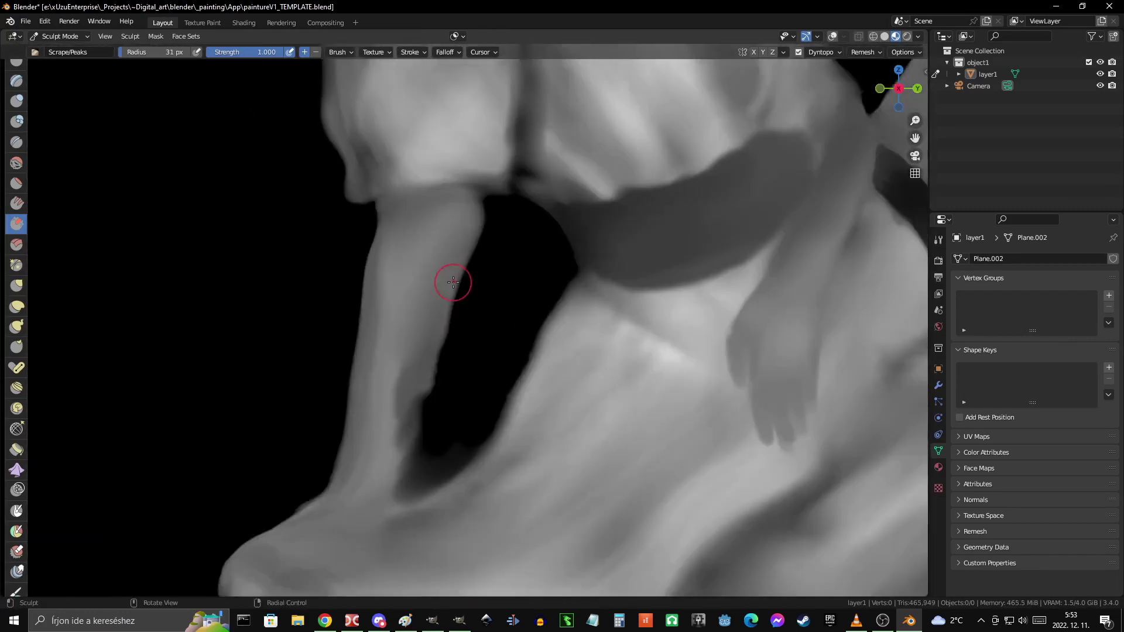
{"action": "scroll", "coordinate": [452, 281], "scroll_direction": "up", "scroll_amount": 2}
{"action": "scroll", "coordinate": [455, 355], "scroll_direction": "down", "scroll_amount": 1}
{"action": "scroll", "coordinate": [490, 231], "scroll_direction": "up", "scroll_amount": 3}
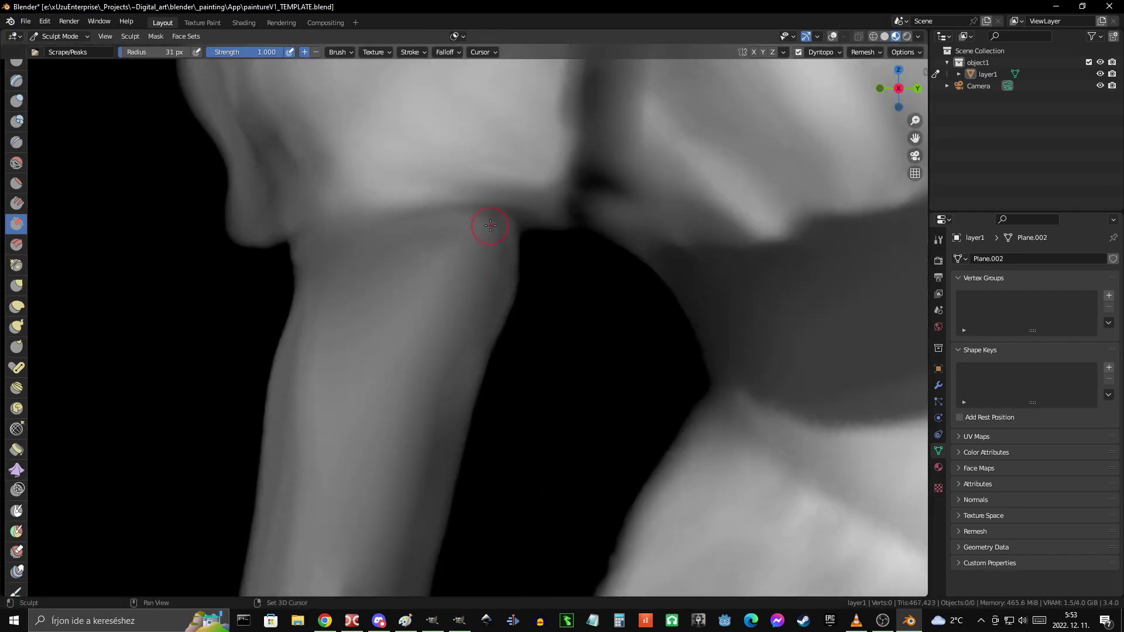
{"action": "scroll", "coordinate": [483, 262], "scroll_direction": "up", "scroll_amount": 2}
{"action": "scroll", "coordinate": [478, 294], "scroll_direction": "up", "scroll_amount": 2}
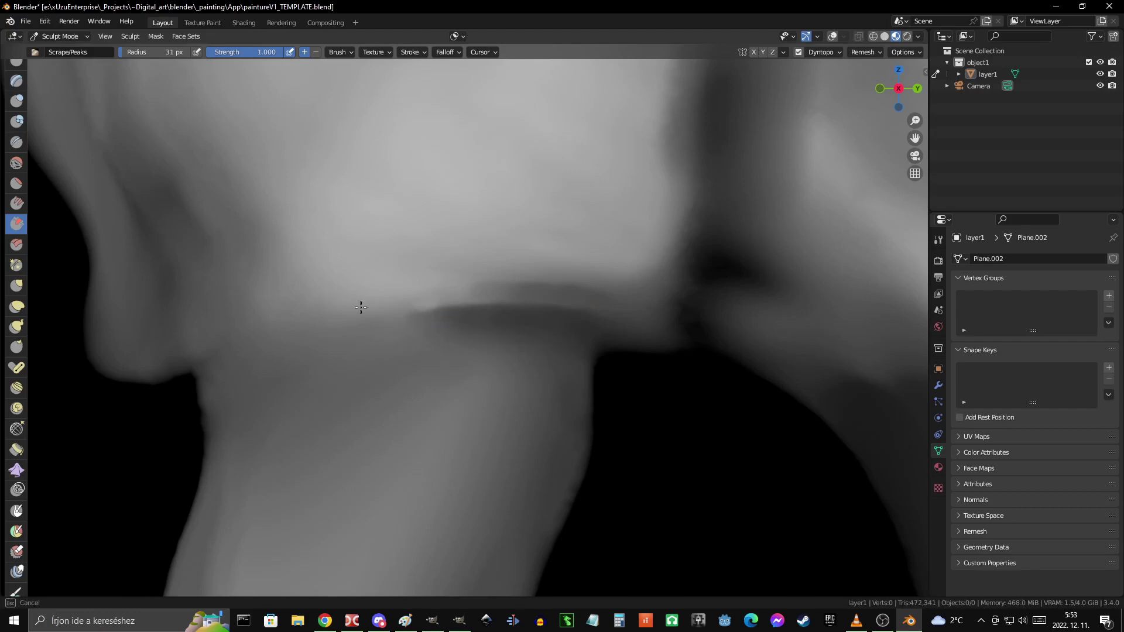
{"action": "scroll", "coordinate": [597, 300], "scroll_direction": "down", "scroll_amount": 5}
{"action": "scroll", "coordinate": [484, 321], "scroll_direction": "up", "scroll_amount": 1}
{"action": "scroll", "coordinate": [484, 322], "scroll_direction": "up", "scroll_amount": 3}
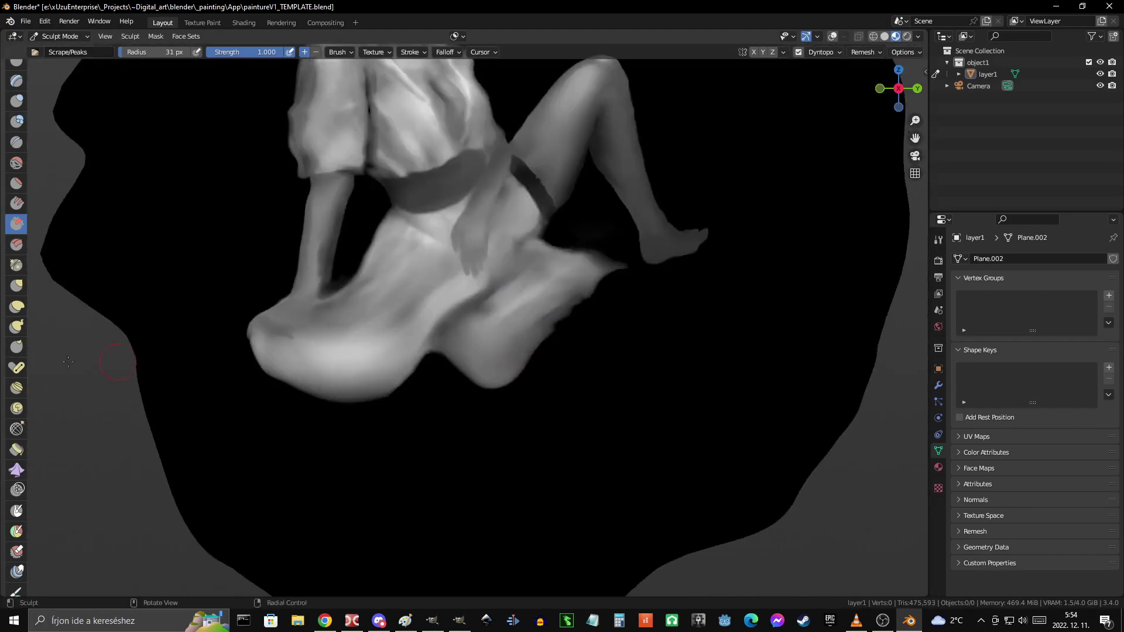
{"action": "scroll", "coordinate": [585, 375], "scroll_direction": "down", "scroll_amount": 3}
{"action": "scroll", "coordinate": [594, 426], "scroll_direction": "down", "scroll_amount": 1}
{"action": "scroll", "coordinate": [567, 396], "scroll_direction": "up", "scroll_amount": 5}
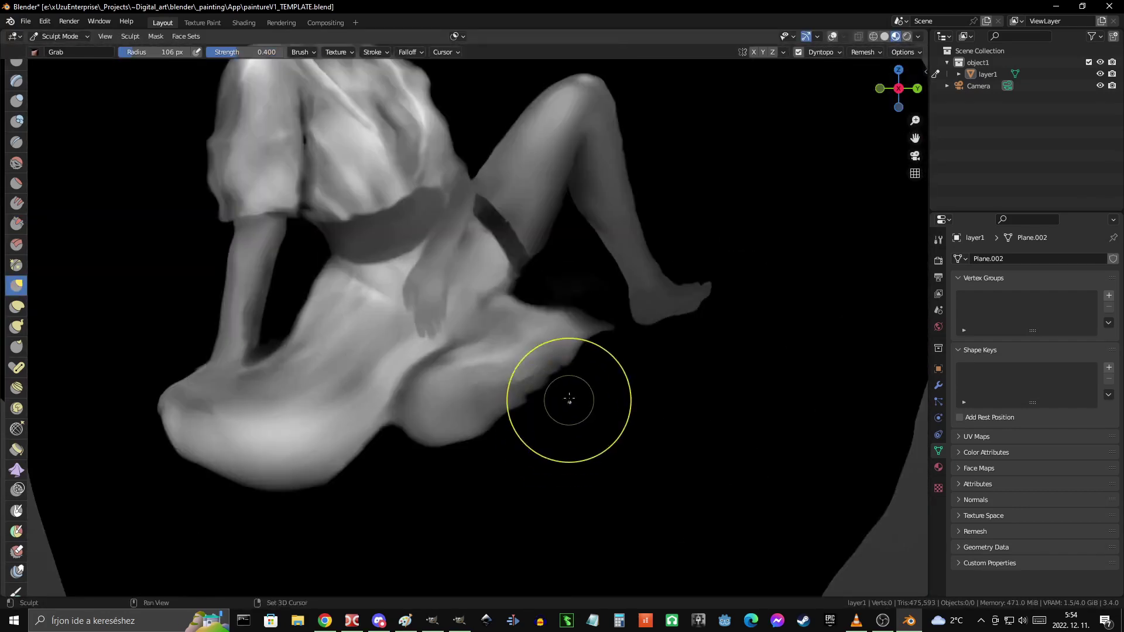
{"action": "scroll", "coordinate": [526, 409], "scroll_direction": "up", "scroll_amount": 2}
{"action": "key", "text": "shift+t"}
{"action": "scroll", "coordinate": [503, 420], "scroll_direction": "down", "scroll_amount": 5}
{"action": "scroll", "coordinate": [569, 382], "scroll_direction": "up", "scroll_amount": 6}
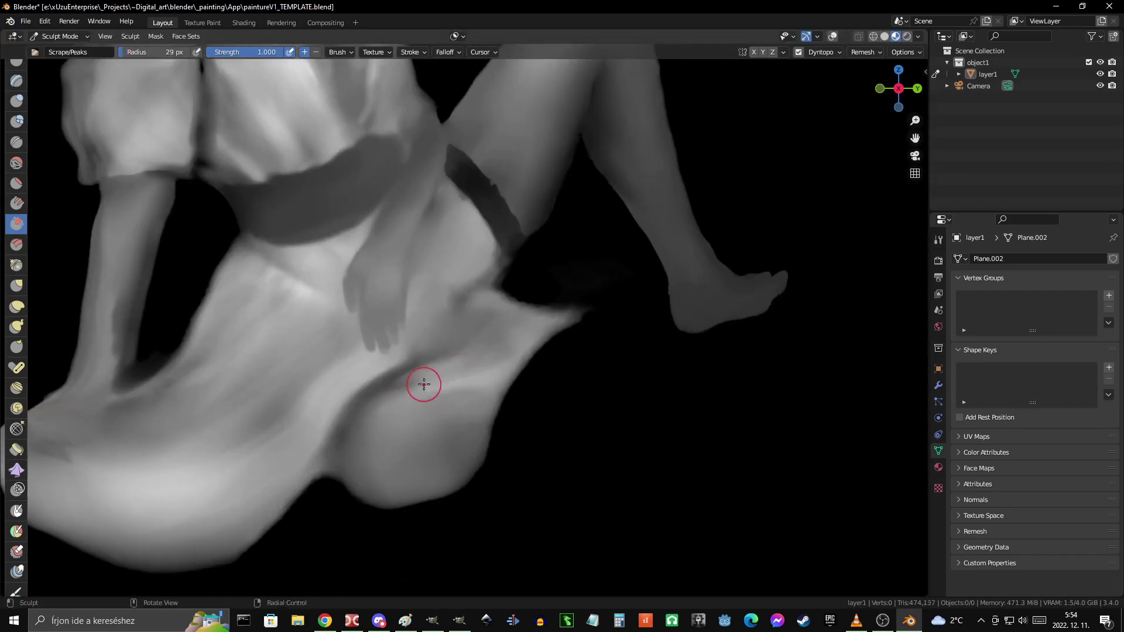
{"action": "scroll", "coordinate": [603, 264], "scroll_direction": "down", "scroll_amount": 5}
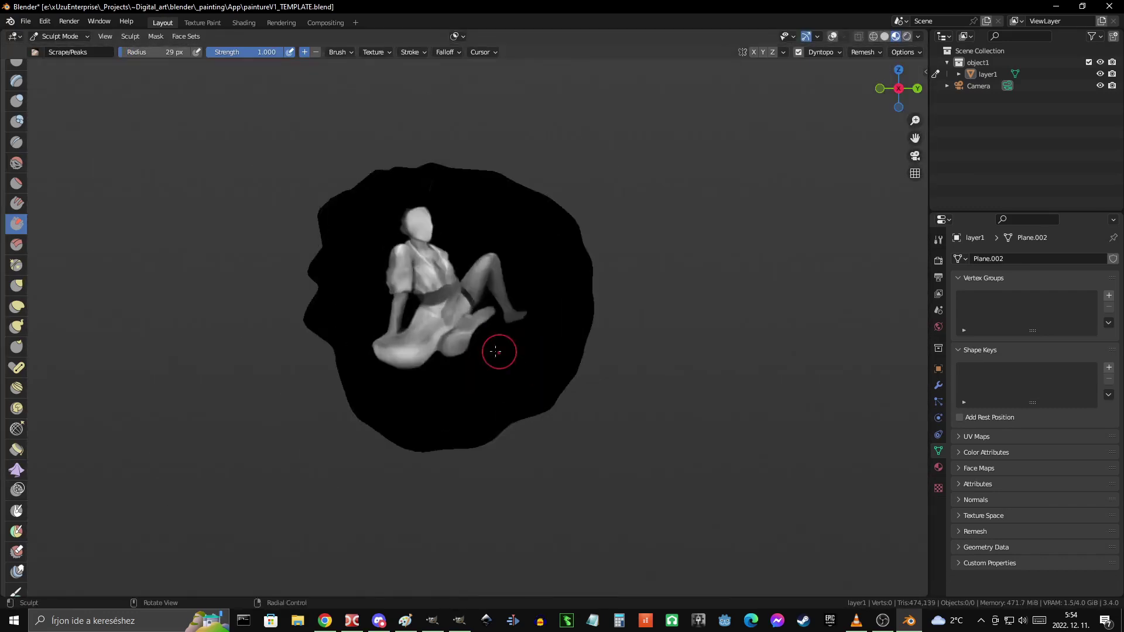
{"action": "scroll", "coordinate": [517, 383], "scroll_direction": "up", "scroll_amount": 6}
{"action": "scroll", "coordinate": [549, 350], "scroll_direction": "down", "scroll_amount": 5}
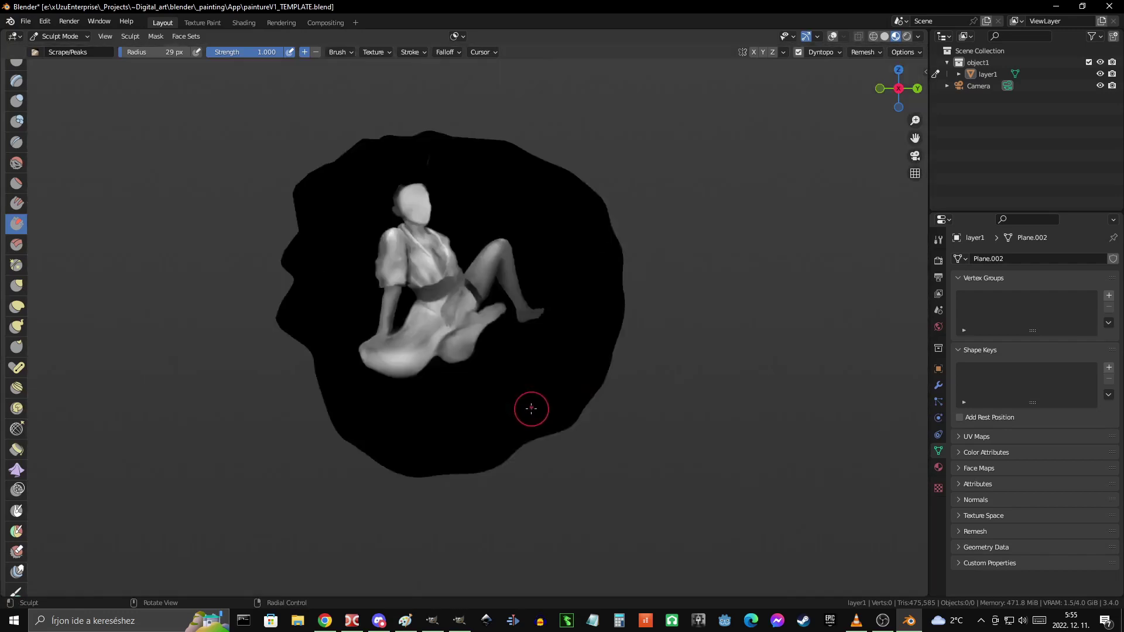
{"action": "scroll", "coordinate": [529, 409], "scroll_direction": "up", "scroll_amount": 6}
{"action": "key", "text": "g"}
{"action": "key", "text": "f"}
{"action": "scroll", "coordinate": [454, 454], "scroll_direction": "down", "scroll_amount": 2}
{"action": "scroll", "coordinate": [565, 351], "scroll_direction": "down", "scroll_amount": 3}
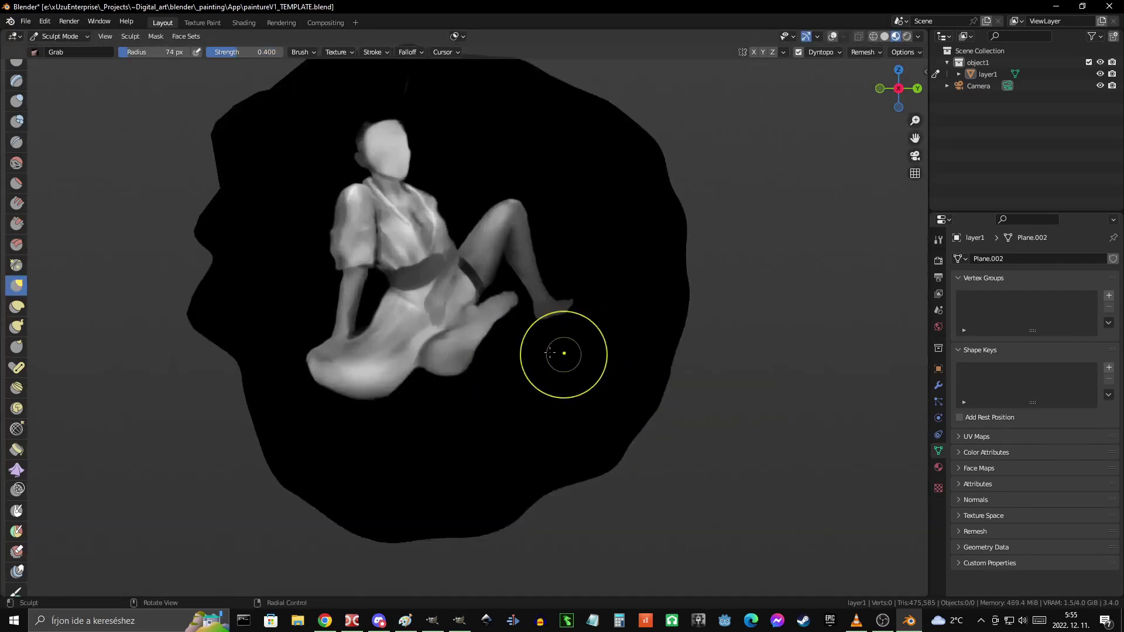
{"action": "scroll", "coordinate": [442, 336], "scroll_direction": "up", "scroll_amount": 5}
{"action": "key", "text": "ctrl+KP_3"}
{"action": "scroll", "coordinate": [356, 401], "scroll_direction": "down", "scroll_amount": 4}
{"action": "scroll", "coordinate": [544, 251], "scroll_direction": "up", "scroll_amount": 1}
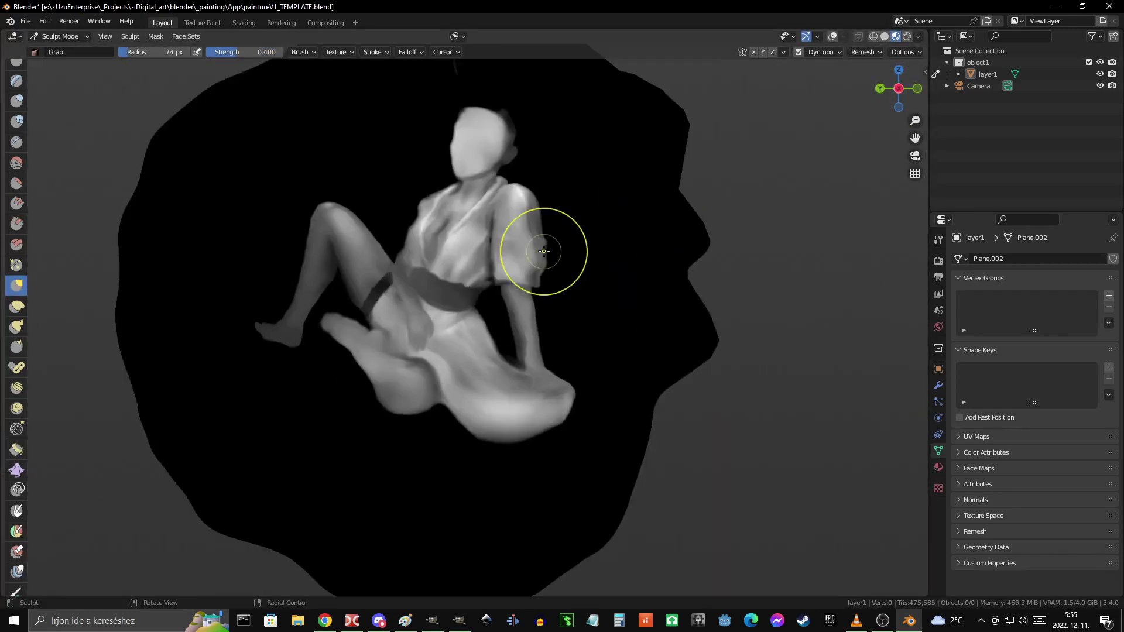
{"action": "scroll", "coordinate": [621, 249], "scroll_direction": "down", "scroll_amount": 2}
{"action": "left_click", "coordinate": [899, 88]}
{"action": "left_click", "coordinate": [899, 88]}
{"action": "scroll", "coordinate": [602, 306], "scroll_direction": "up", "scroll_amount": 2}
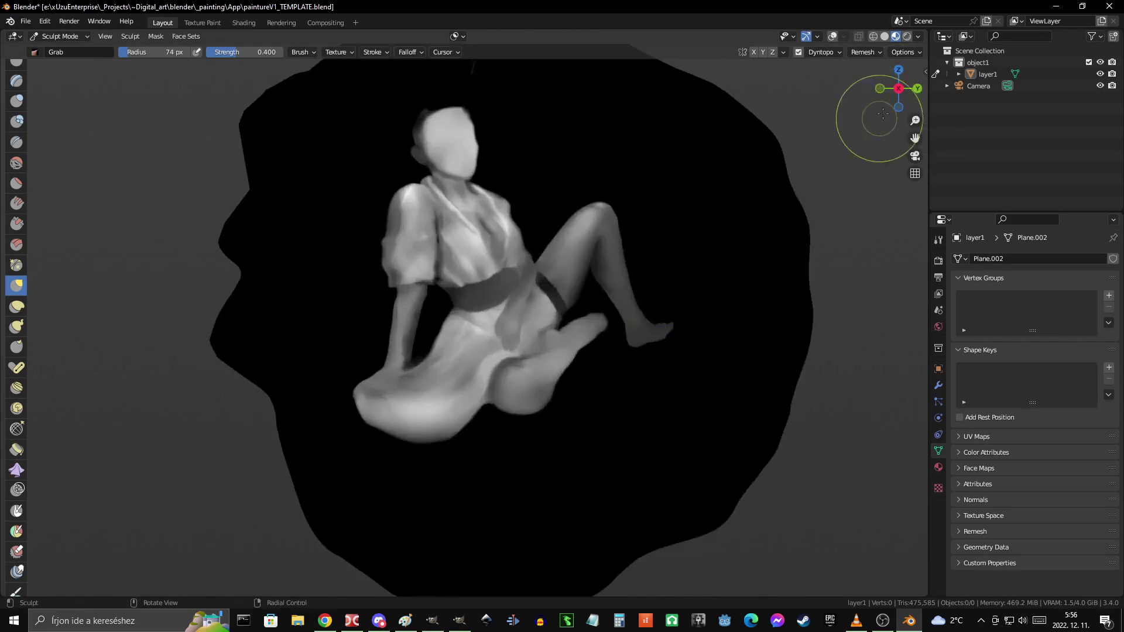
{"action": "scroll", "coordinate": [602, 306], "scroll_direction": "up", "scroll_amount": 2}
{"action": "scroll", "coordinate": [588, 325], "scroll_direction": "up", "scroll_amount": 3}
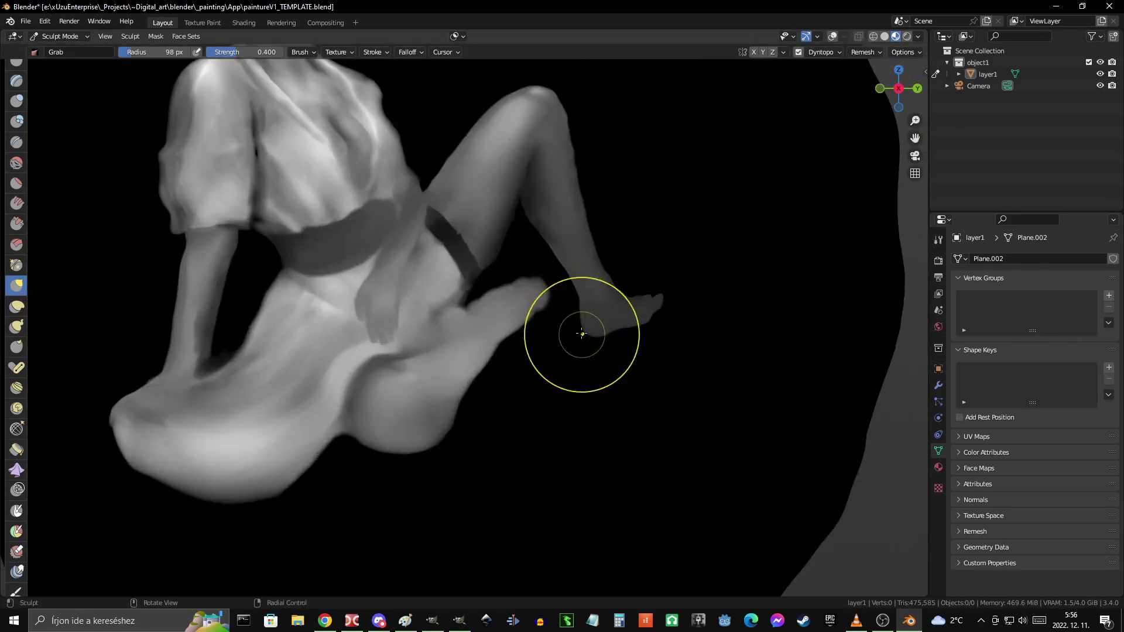
{"action": "scroll", "coordinate": [615, 352], "scroll_direction": "down", "scroll_amount": 4}
{"action": "scroll", "coordinate": [682, 314], "scroll_direction": "up", "scroll_amount": 4}
{"action": "scroll", "coordinate": [486, 362], "scroll_direction": "up", "scroll_amount": 3}
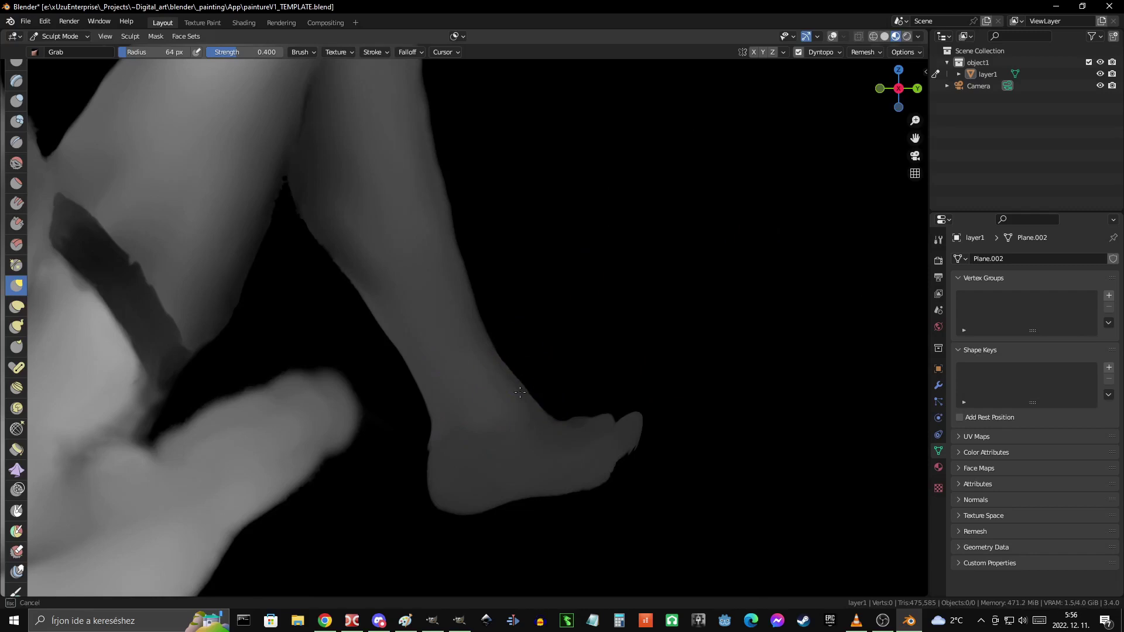
{"action": "scroll", "coordinate": [520, 392], "scroll_direction": "down", "scroll_amount": 5}
{"action": "key", "text": "ctrl+KP_3"}
{"action": "scroll", "coordinate": [410, 385], "scroll_direction": "up", "scroll_amount": 4}
{"action": "key", "text": "f"}
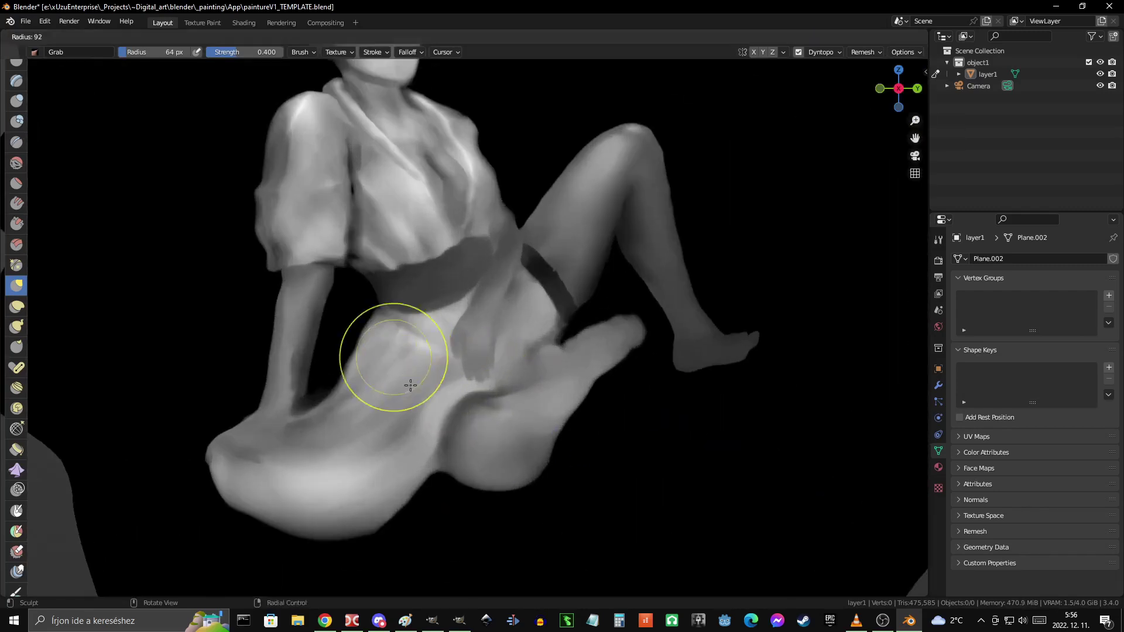
{"action": "middle_click_drag", "start_coordinate": [318, 369], "coordinate": [602, 439]}
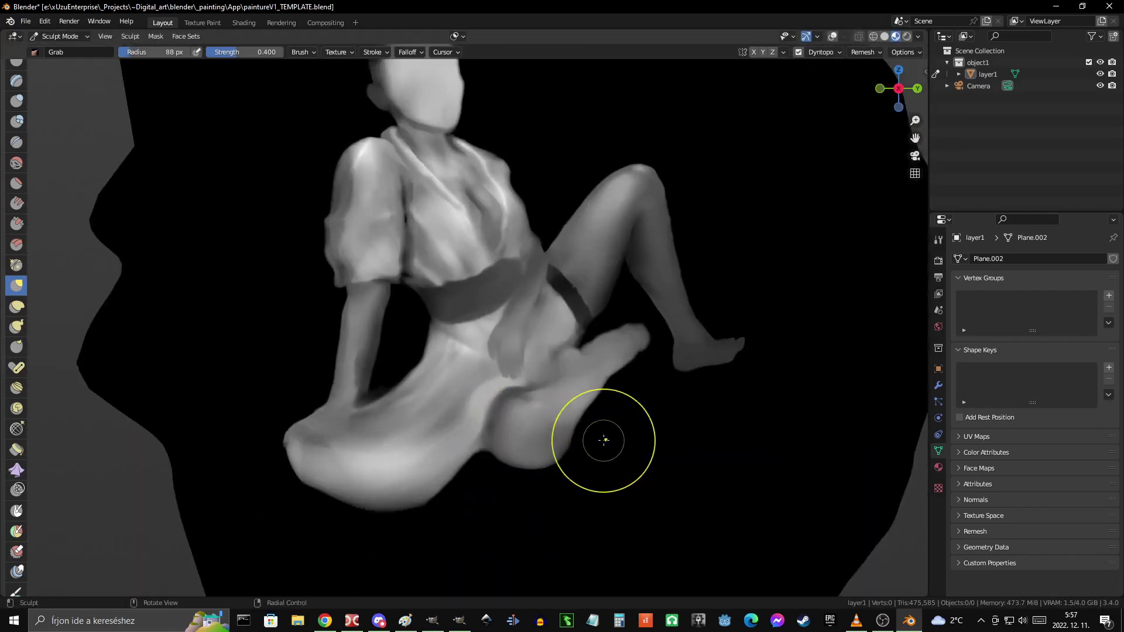
{"action": "scroll", "coordinate": [464, 422], "scroll_direction": "up", "scroll_amount": 2}
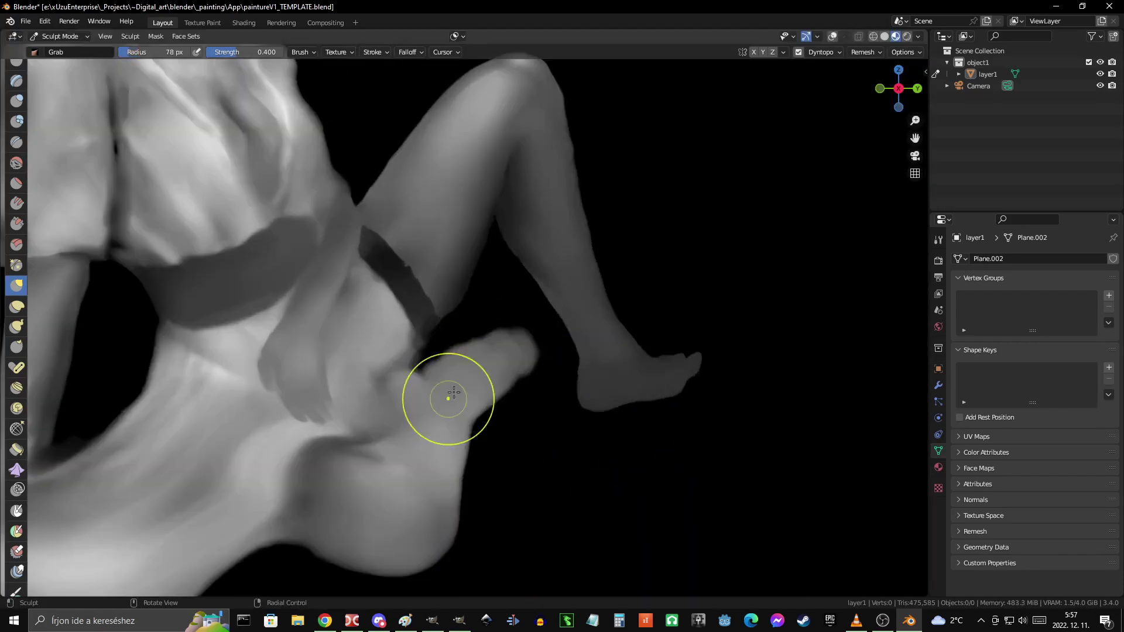
{"action": "scroll", "coordinate": [497, 391], "scroll_direction": "down", "scroll_amount": 2}
{"action": "scroll", "coordinate": [515, 394], "scroll_direction": "down", "scroll_amount": 2}
{"action": "scroll", "coordinate": [596, 566], "scroll_direction": "down", "scroll_amount": 2}
{"action": "mouse_move", "coordinate": [595, 567]}
{"action": "middle_mouse_down"}
{"action": "mouse_move", "coordinate": [627, 456]}
{"action": "mouse_move", "coordinate": [642, 218]}
{"action": "middle_mouse_up"}
{"action": "scroll", "coordinate": [547, 357], "scroll_direction": "up", "scroll_amount": 2}
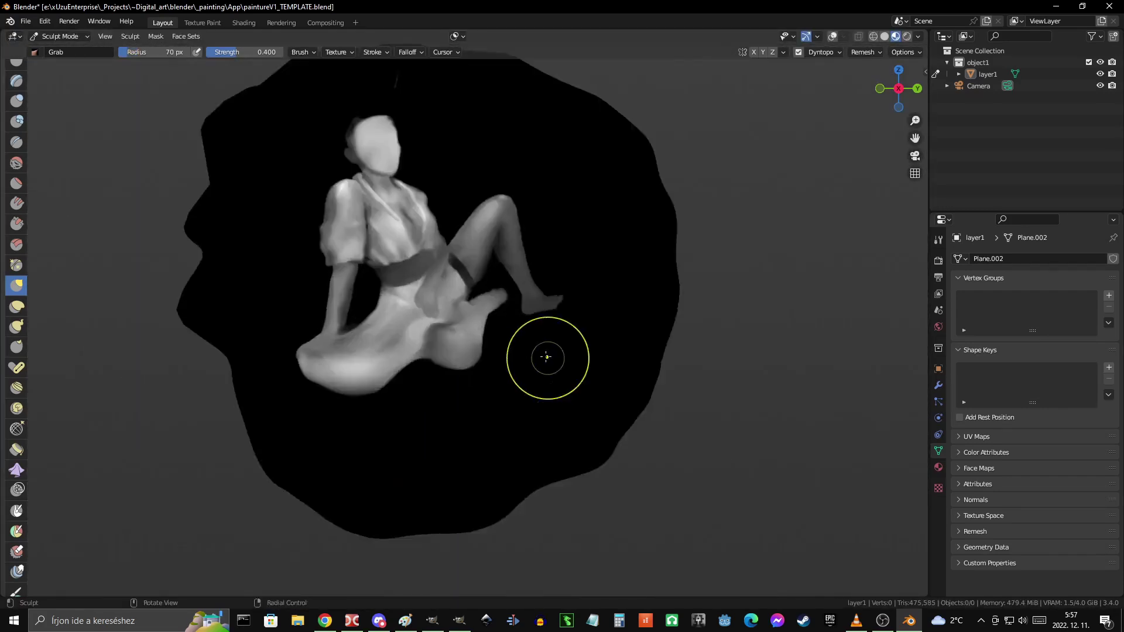
{"action": "scroll", "coordinate": [547, 357], "scroll_direction": "up", "scroll_amount": 2}
{"action": "scroll", "coordinate": [492, 433], "scroll_direction": "up", "scroll_amount": 2}
{"action": "scroll", "coordinate": [454, 377], "scroll_direction": "down", "scroll_amount": 1}
{"action": "scroll", "coordinate": [585, 392], "scroll_direction": "down", "scroll_amount": 3}
{"action": "scroll", "coordinate": [707, 402], "scroll_direction": "up", "scroll_amount": 4}
{"action": "scroll", "coordinate": [493, 316], "scroll_direction": "down", "scroll_amount": 1}
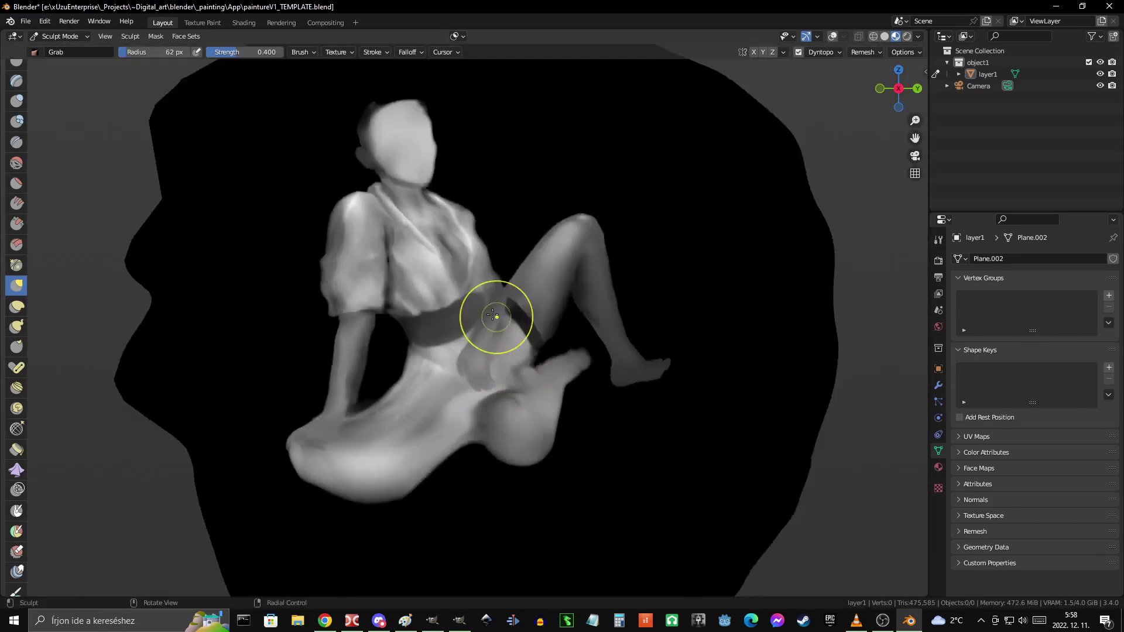
{"action": "scroll", "coordinate": [494, 316], "scroll_direction": "up", "scroll_amount": 3}
{"action": "scroll", "coordinate": [407, 401], "scroll_direction": "down", "scroll_amount": 1}
{"action": "scroll", "coordinate": [444, 346], "scroll_direction": "down", "scroll_amount": 1}
{"action": "scroll", "coordinate": [597, 350], "scroll_direction": "down", "scroll_amount": 3}
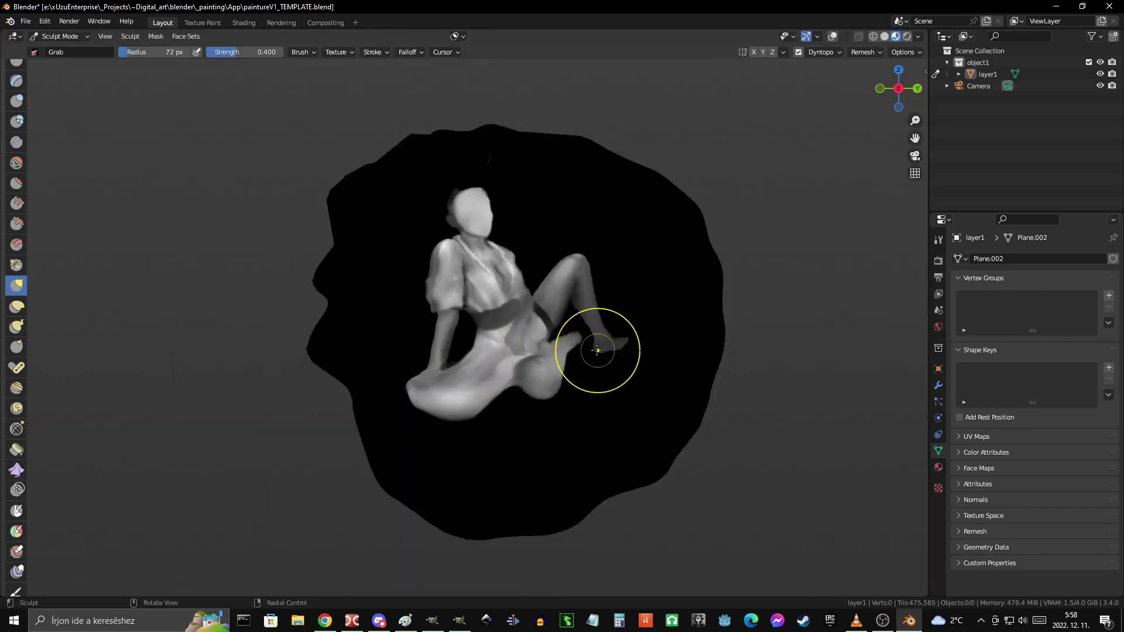
{"action": "scroll", "coordinate": [597, 350], "scroll_direction": "up", "scroll_amount": 5}
{"action": "middle_click_drag", "start_coordinate": [341, 265], "coordinate": [373, 334]}
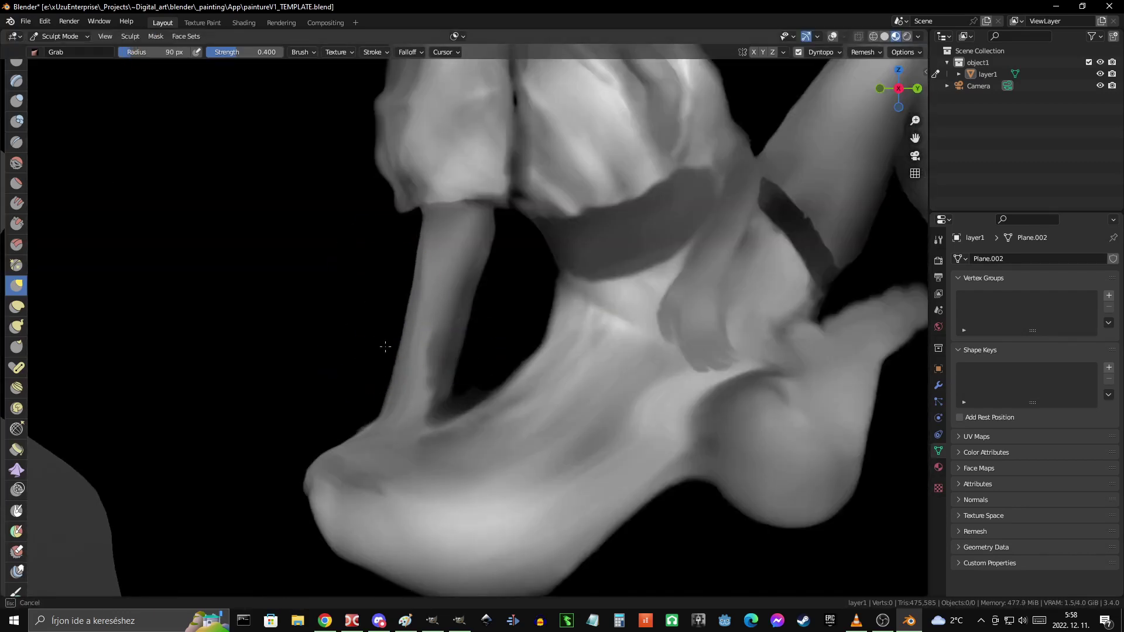
{"action": "scroll", "coordinate": [509, 377], "scroll_direction": "down", "scroll_amount": 1}
{"action": "scroll", "coordinate": [527, 390], "scroll_direction": "down", "scroll_amount": 2}
- Switch to the Scrape/Peaks brush and set a new brush radius
{"action": "scroll", "coordinate": [590, 402], "scroll_direction": "down", "scroll_amount": 5}
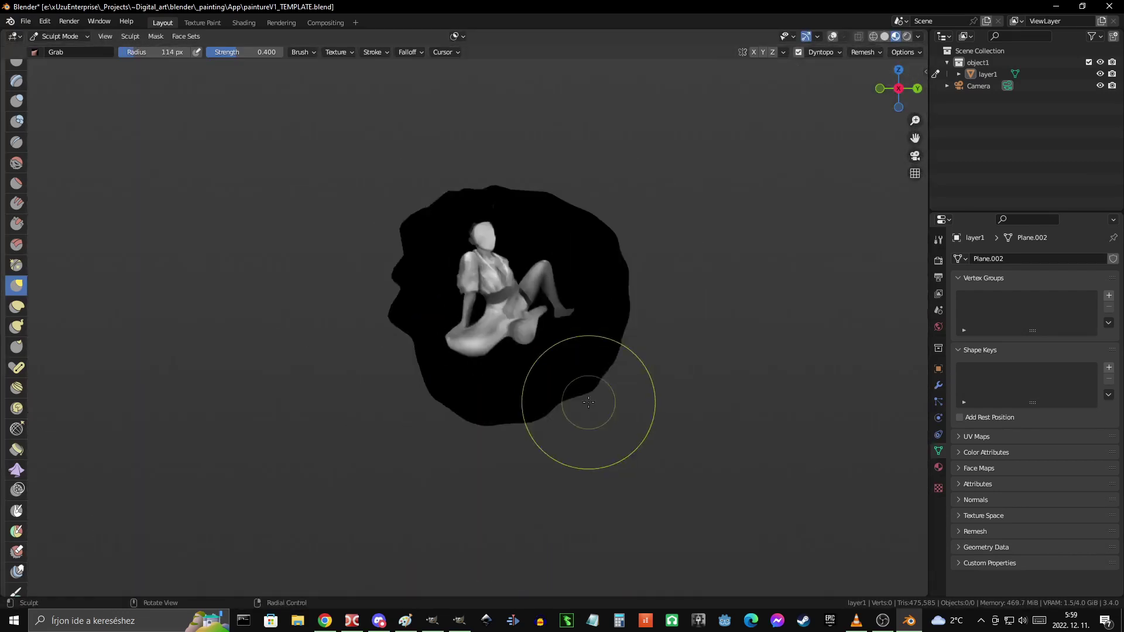
{"action": "scroll", "coordinate": [511, 359], "scroll_direction": "up", "scroll_amount": 9}
{"action": "key", "text": "shift+t"}
{"action": "key", "text": "f"}
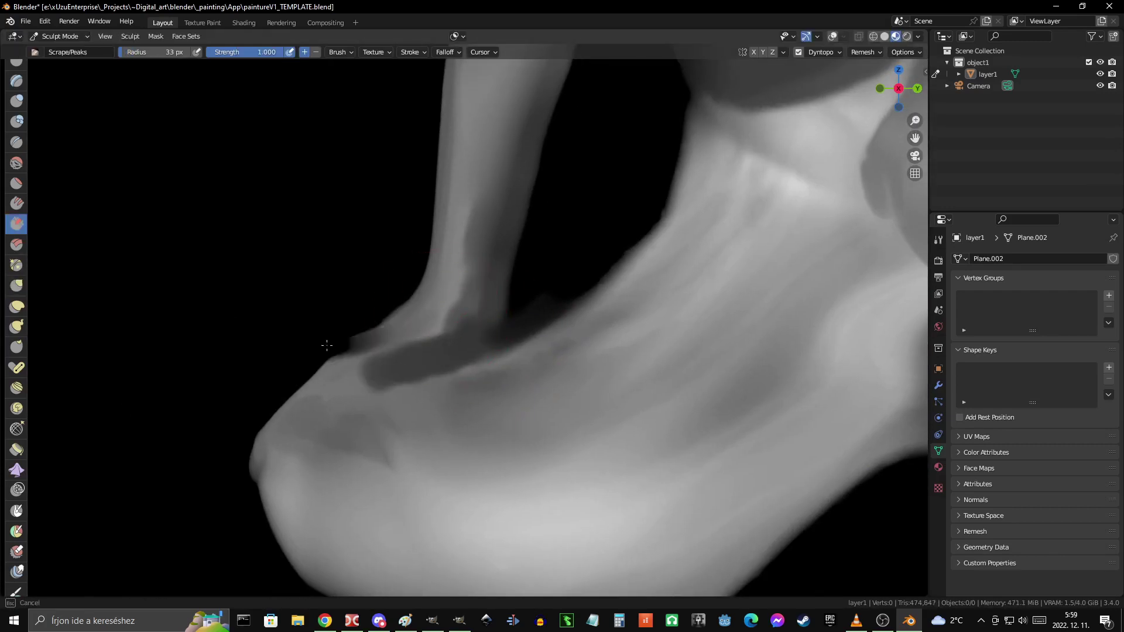
{"action": "left_click", "coordinate": [327, 345]}
- Scrape the belt, hip and torso while inspecting them up close
{"action": "middle_click_drag", "start_coordinate": [327, 346], "coordinate": [481, 353]}
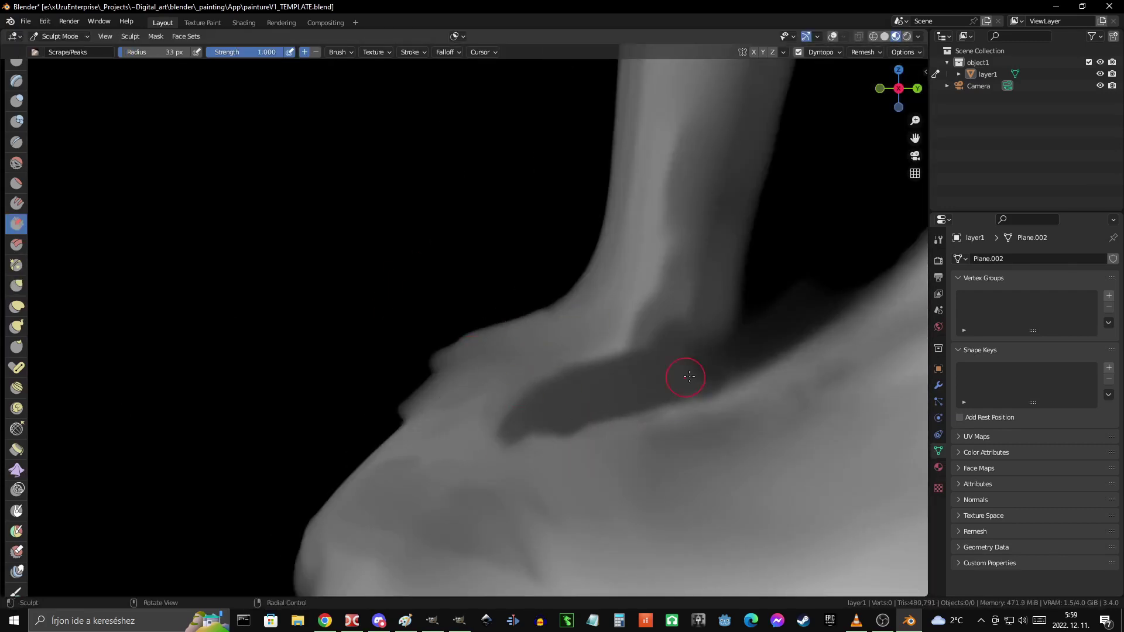
{"action": "scroll", "coordinate": [686, 377], "scroll_direction": "down", "scroll_amount": 6}
{"action": "scroll", "coordinate": [680, 391], "scroll_direction": "up", "scroll_amount": 5}
{"action": "scroll", "coordinate": [477, 372], "scroll_direction": "down", "scroll_amount": 1}
{"action": "scroll", "coordinate": [574, 371], "scroll_direction": "up", "scroll_amount": 2}
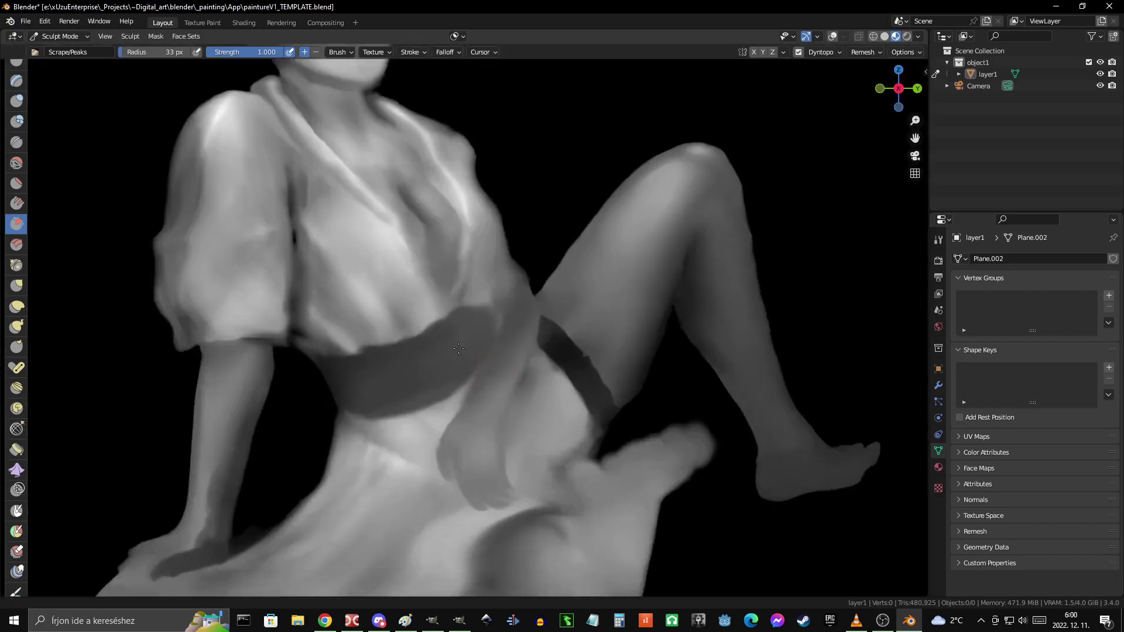
{"action": "middle_click_drag", "start_coordinate": [458, 348], "coordinate": [498, 267], "text": "ctrl"}
{"action": "mouse_move", "coordinate": [494, 308]}
{"action": "middle_mouse_down", "text": "ctrl"}
{"action": "mouse_move", "coordinate": [487, 256]}
{"action": "mouse_move", "coordinate": [582, 322]}
{"action": "middle_mouse_up", "text": "ctrl"}
{"action": "scroll", "coordinate": [543, 354], "scroll_direction": "down", "scroll_amount": 3}
{"action": "scroll", "coordinate": [535, 351], "scroll_direction": "down", "scroll_amount": 2}
{"action": "scroll", "coordinate": [534, 352], "scroll_direction": "down", "scroll_amount": 2}
{"action": "scroll", "coordinate": [705, 417], "scroll_direction": "up", "scroll_amount": 4}
{"action": "scroll", "coordinate": [569, 356], "scroll_direction": "up", "scroll_amount": 1}
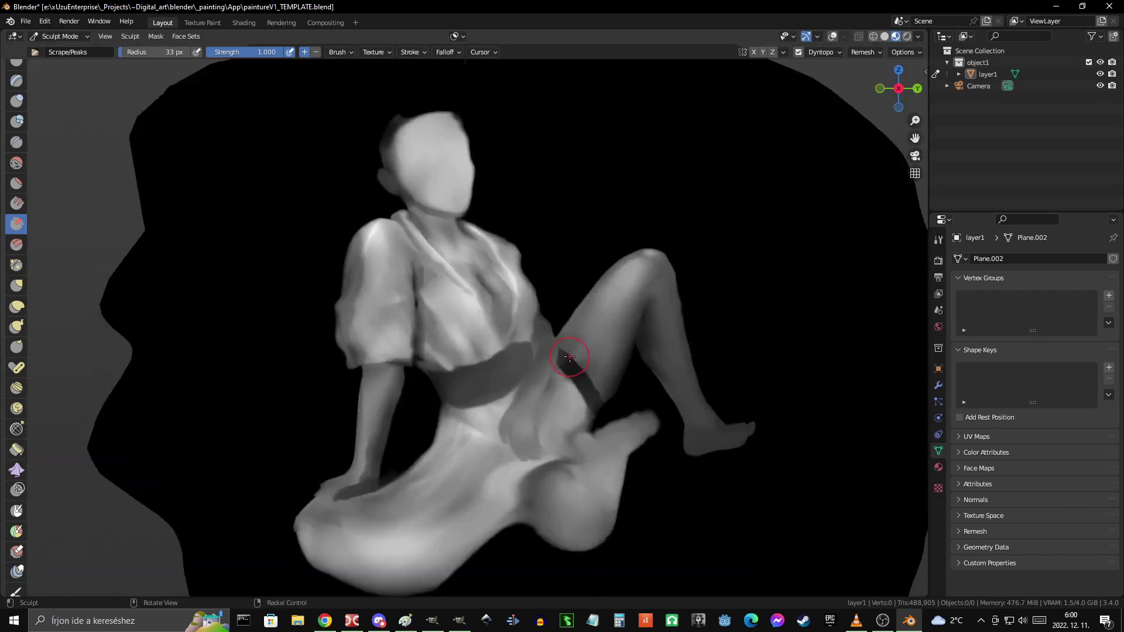
{"action": "middle_click_drag", "start_coordinate": [597, 349], "coordinate": [531, 335], "text": "ctrl"}
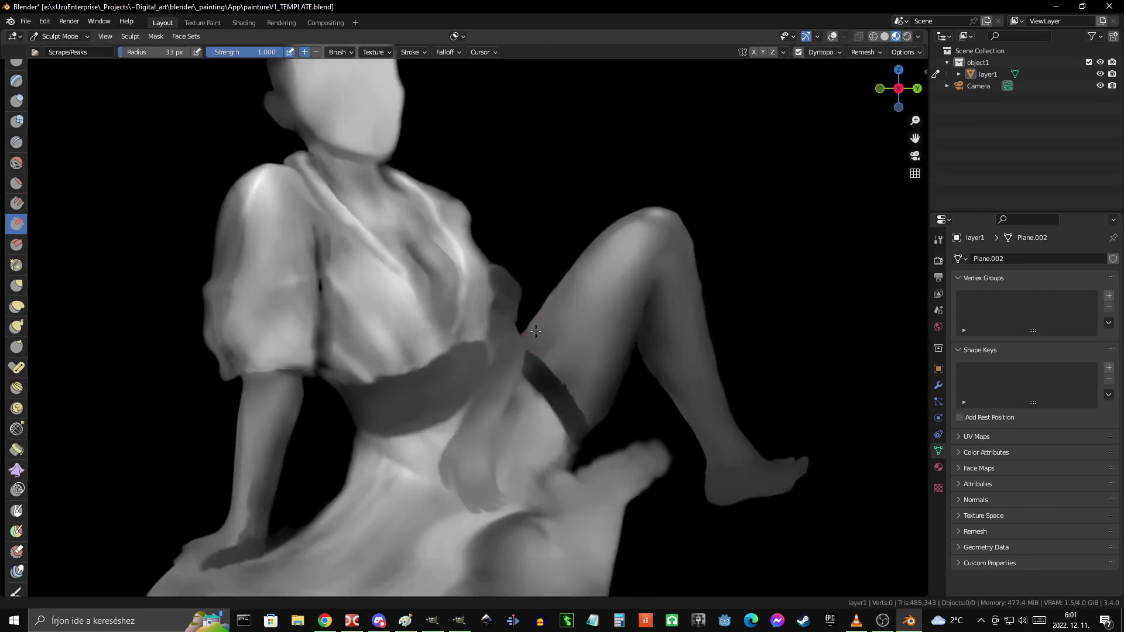
{"action": "middle_click_drag", "start_coordinate": [531, 292], "coordinate": [502, 381], "text": "ctrl"}
{"action": "scroll", "coordinate": [502, 381], "scroll_direction": "down", "scroll_amount": 3}
{"action": "scroll", "coordinate": [537, 339], "scroll_direction": "up", "scroll_amount": 3}
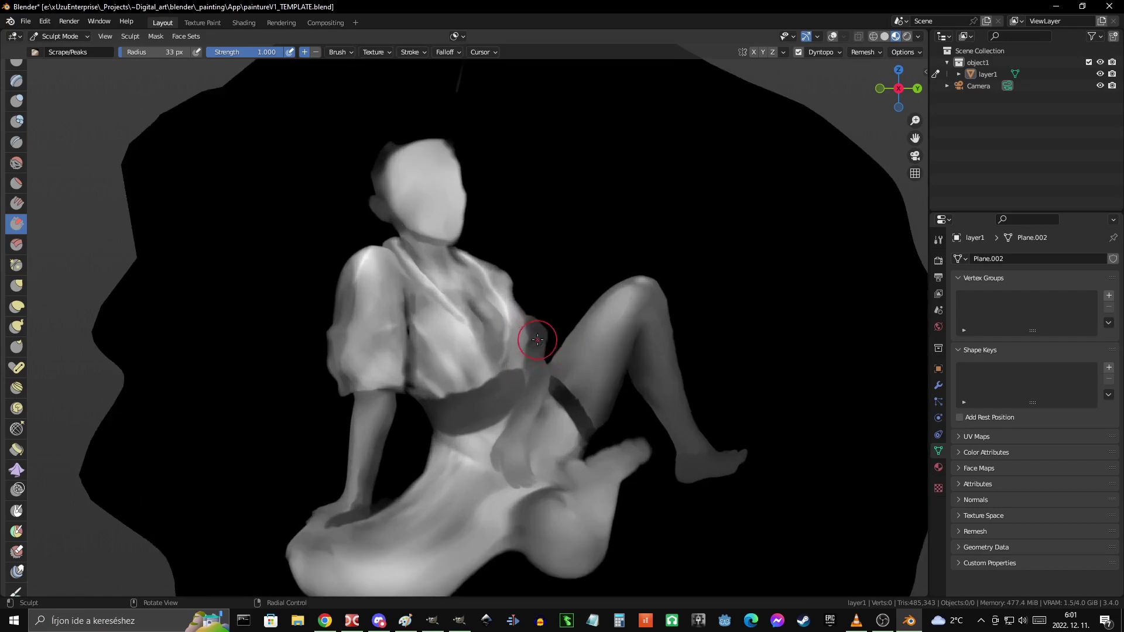
- Flatten the sash where it meets the raised thigh and lower skirt
{"action": "mouse_move", "coordinate": [537, 340]}
{"action": "middle_mouse_down", "text": "ctrl"}
{"action": "mouse_move", "coordinate": [531, 389]}
{"action": "mouse_move", "coordinate": [578, 394]}
{"action": "mouse_move", "coordinate": [509, 311]}
{"action": "mouse_move", "coordinate": [493, 311]}
{"action": "middle_mouse_up", "text": "ctrl"}
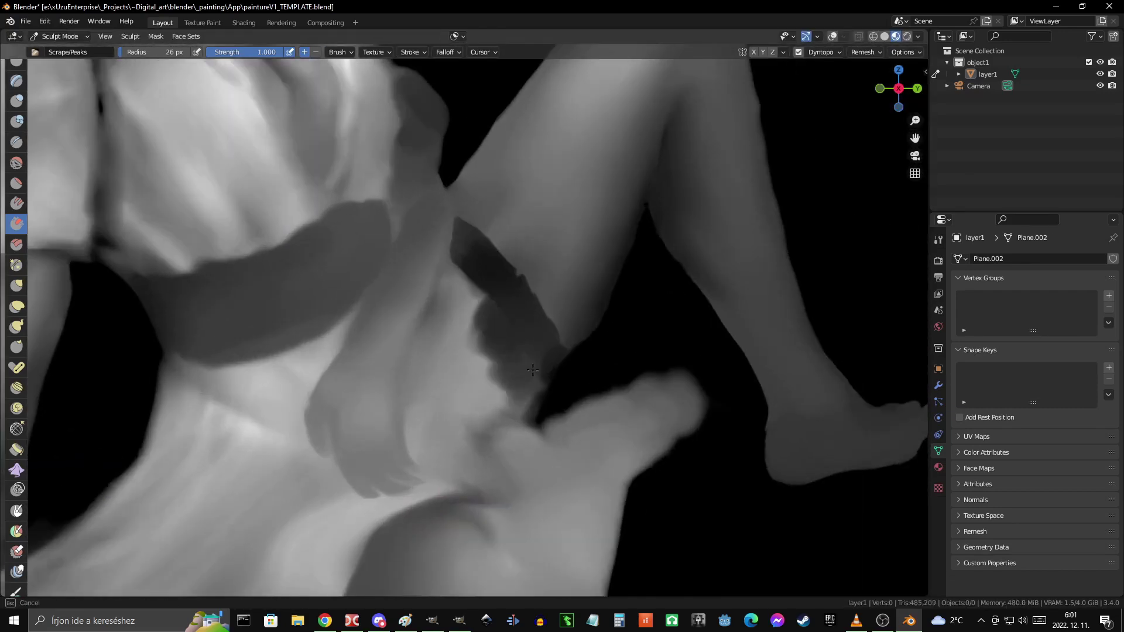
{"action": "mouse_move", "coordinate": [451, 276]}
{"action": "middle_mouse_down", "text": "ctrl"}
{"action": "mouse_move", "coordinate": [527, 376]}
{"action": "mouse_move", "coordinate": [575, 374]}
{"action": "middle_mouse_up", "text": "ctrl"}
{"action": "scroll", "coordinate": [568, 373], "scroll_direction": "down", "scroll_amount": 2}
{"action": "scroll", "coordinate": [621, 368], "scroll_direction": "down", "scroll_amount": 1}
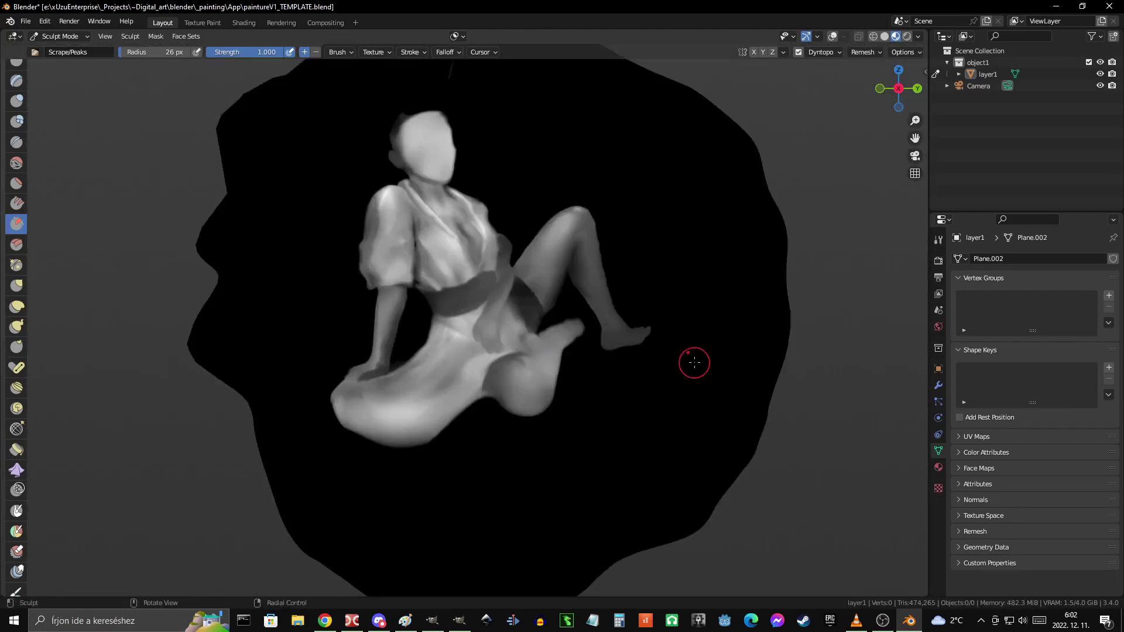
{"action": "scroll", "coordinate": [656, 380], "scroll_direction": "up", "scroll_amount": 3}
{"action": "scroll", "coordinate": [674, 400], "scroll_direction": "down", "scroll_amount": 3}
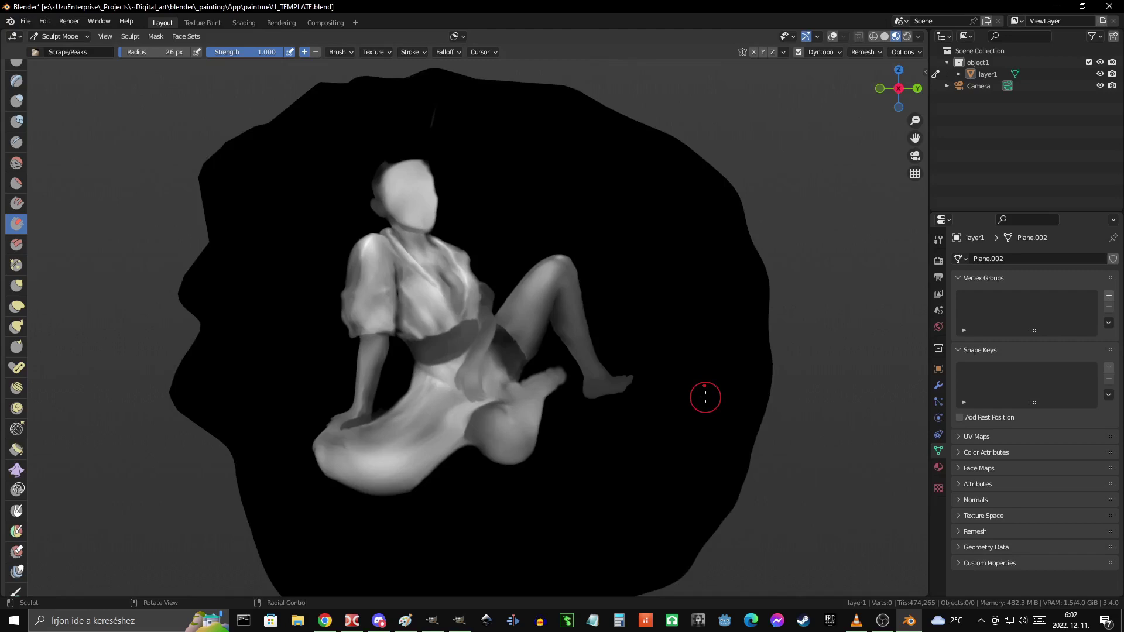
{"action": "scroll", "coordinate": [720, 401], "scroll_direction": "up", "scroll_amount": 2}
{"action": "scroll", "coordinate": [511, 332], "scroll_direction": "up", "scroll_amount": 2}
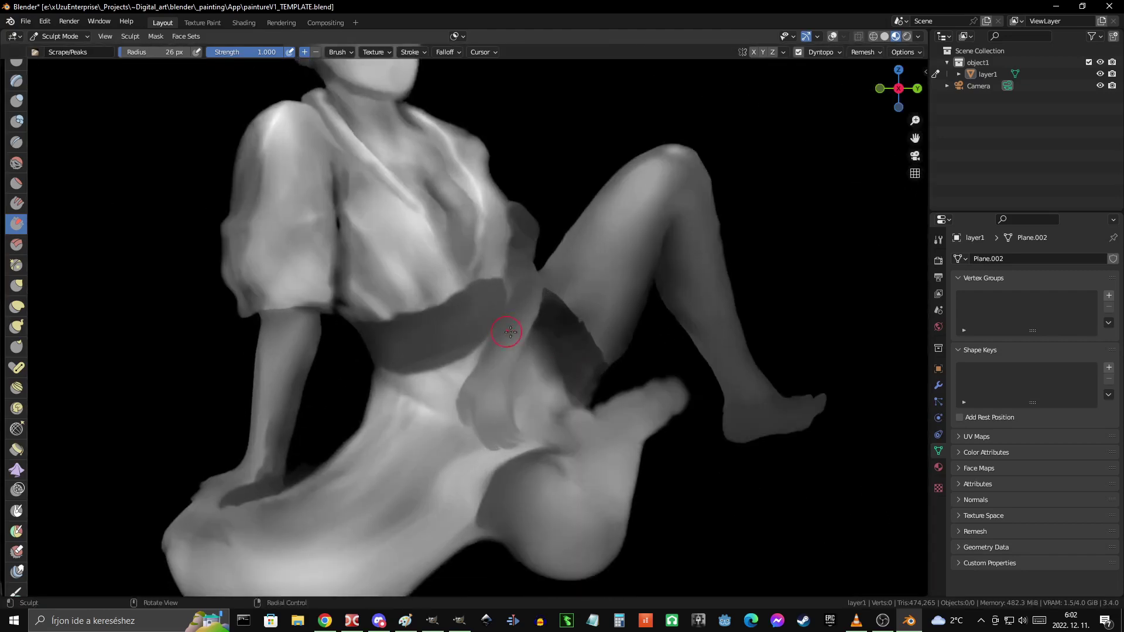
{"action": "scroll", "coordinate": [491, 344], "scroll_direction": "down", "scroll_amount": 3}
{"action": "scroll", "coordinate": [521, 351], "scroll_direction": "up", "scroll_amount": 1}
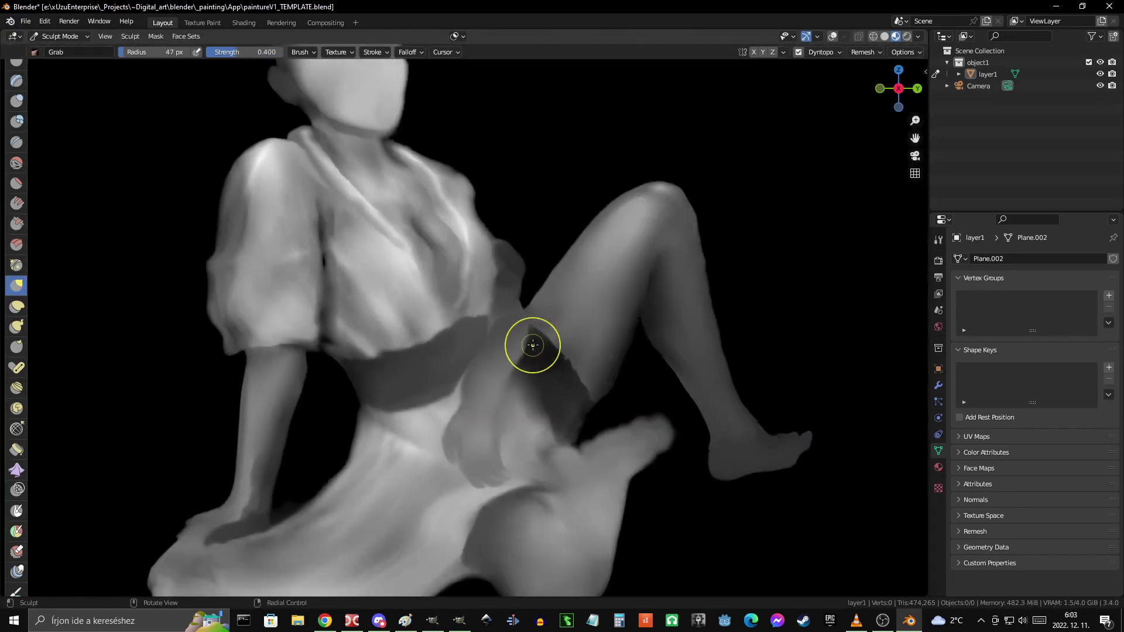
{"action": "scroll", "coordinate": [530, 344], "scroll_direction": "up", "scroll_amount": 2}
- Pull the waist belt toward the left, then scrape the waist surface even
{"action": "left_click_drag", "start_coordinate": [435, 446], "coordinate": [369, 451]}
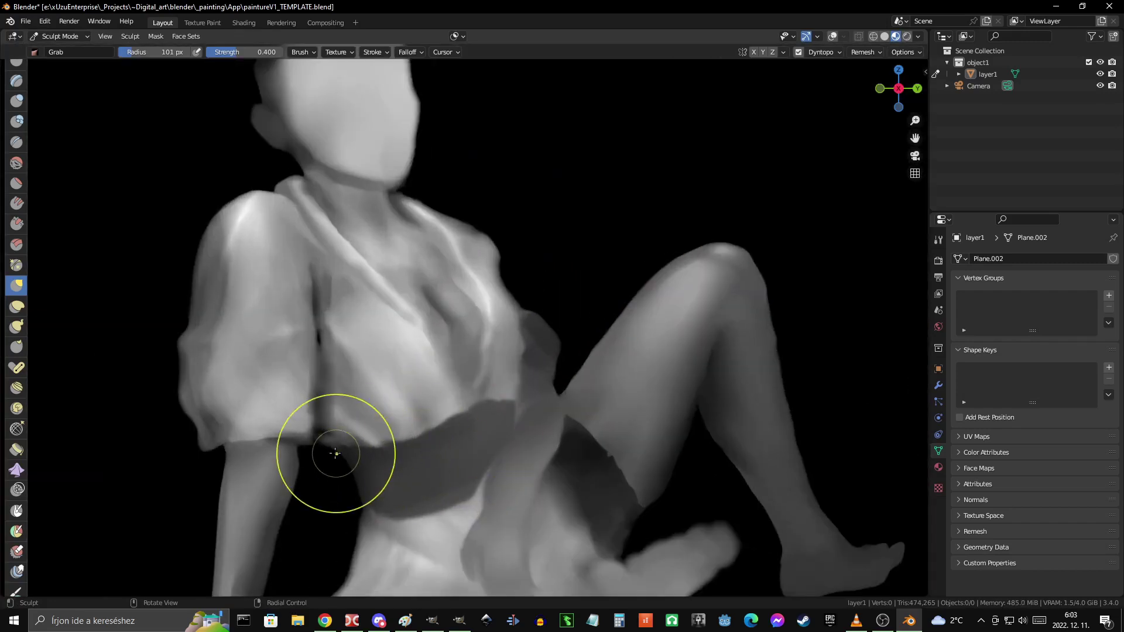
{"action": "scroll", "coordinate": [398, 474], "scroll_direction": "down", "scroll_amount": 5}
{"action": "scroll", "coordinate": [514, 363], "scroll_direction": "up", "scroll_amount": 4}
{"action": "scroll", "coordinate": [514, 363], "scroll_direction": "up", "scroll_amount": 1}
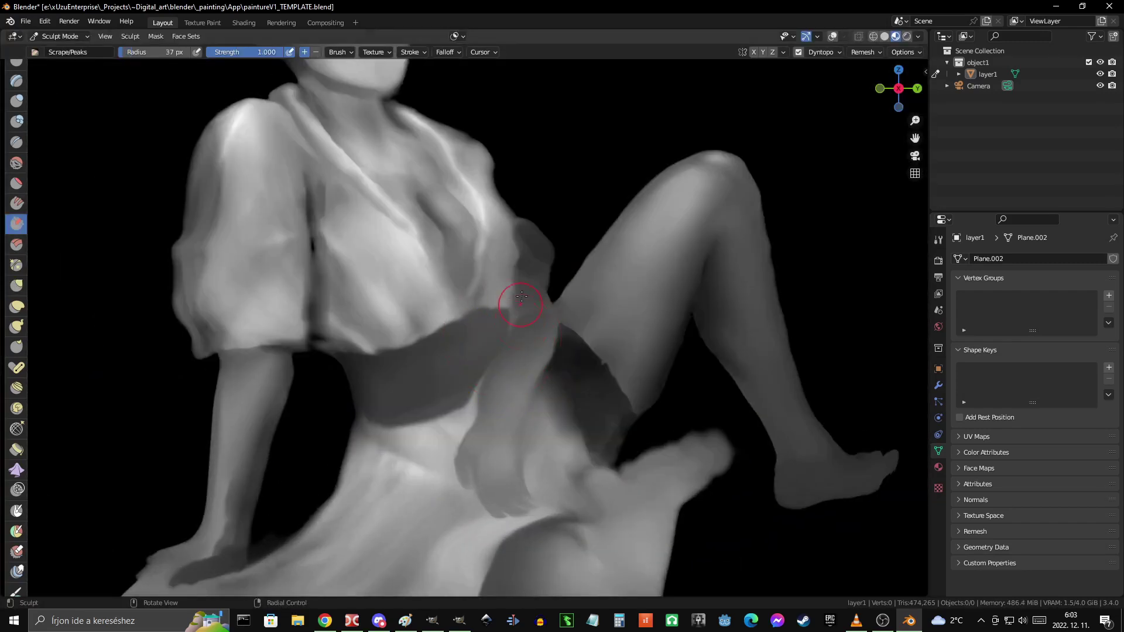
{"action": "left_click_drag", "start_coordinate": [483, 348], "coordinate": [491, 316]}
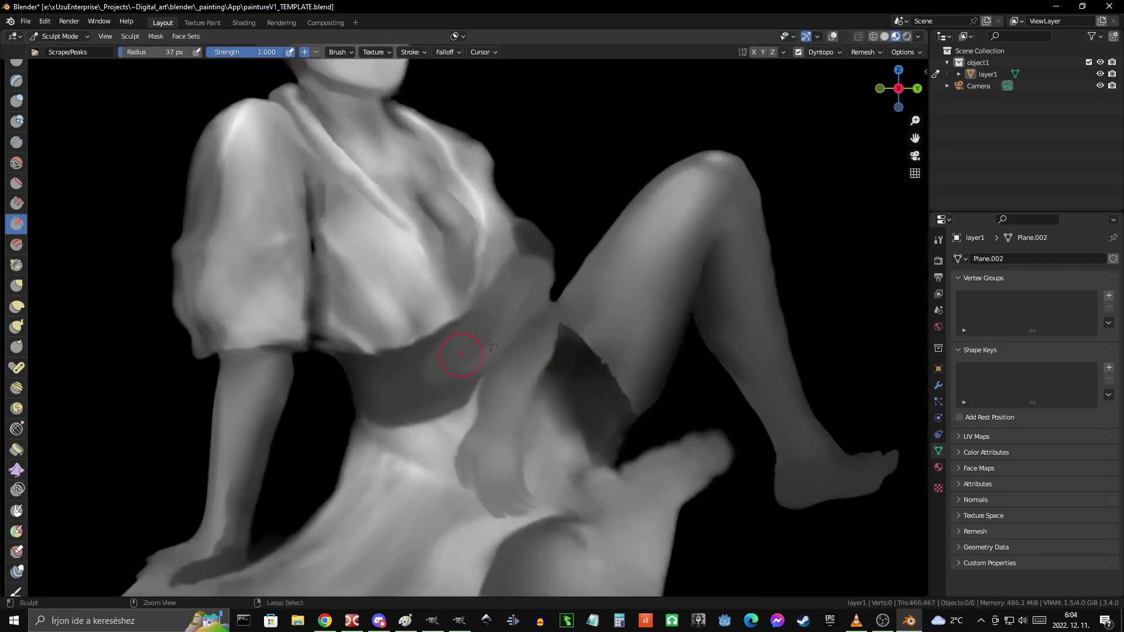
{"action": "middle_click_drag", "start_coordinate": [490, 345], "coordinate": [449, 296]}
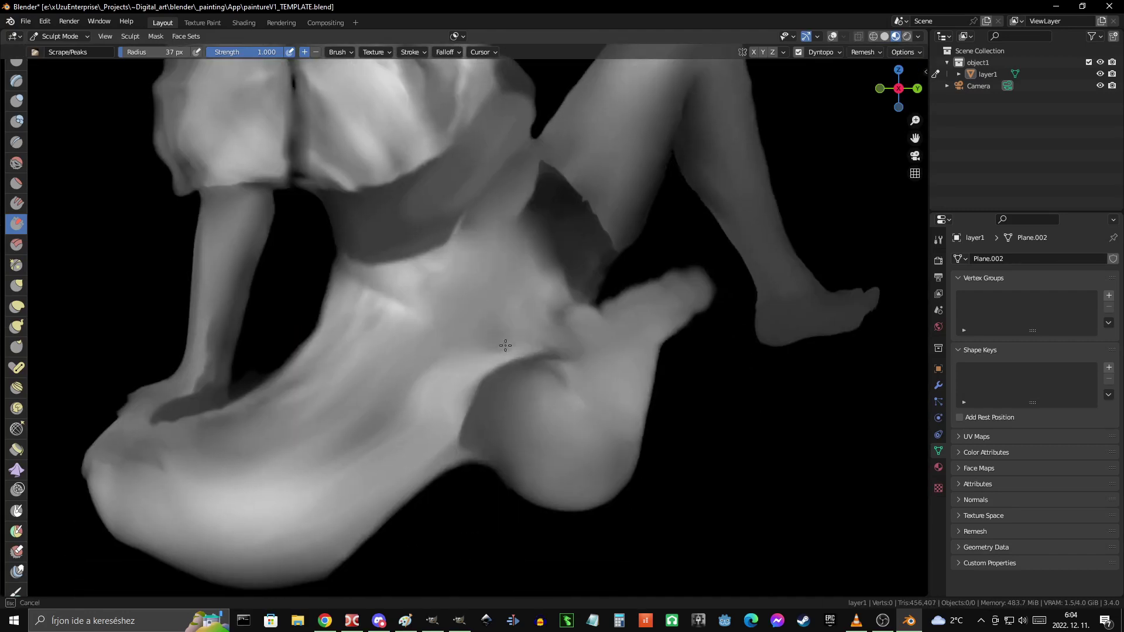
{"action": "scroll", "coordinate": [504, 351], "scroll_direction": "down", "scroll_amount": 5}
{"action": "scroll", "coordinate": [496, 372], "scroll_direction": "up", "scroll_amount": 4}
{"action": "scroll", "coordinate": [477, 394], "scroll_direction": "up", "scroll_amount": 2}
- Pull the blouse fabric around the chest hollow with the Grab brush
{"action": "key", "text": "g"}
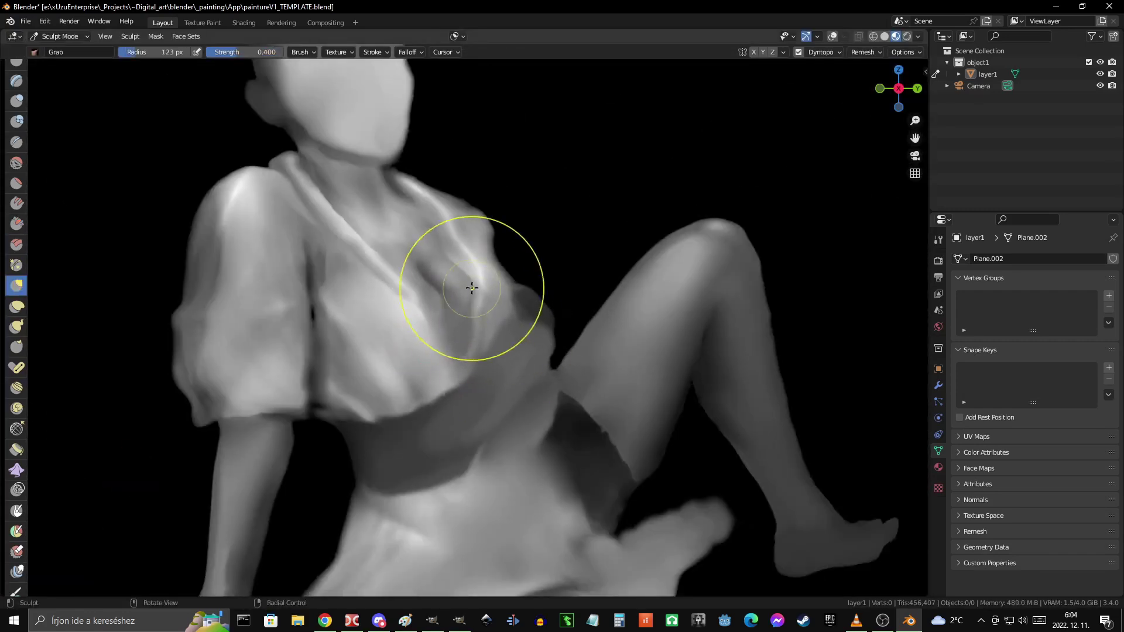
{"action": "scroll", "coordinate": [615, 339], "scroll_direction": "down", "scroll_amount": 5}
{"action": "scroll", "coordinate": [468, 261], "scroll_direction": "up", "scroll_amount": 5}
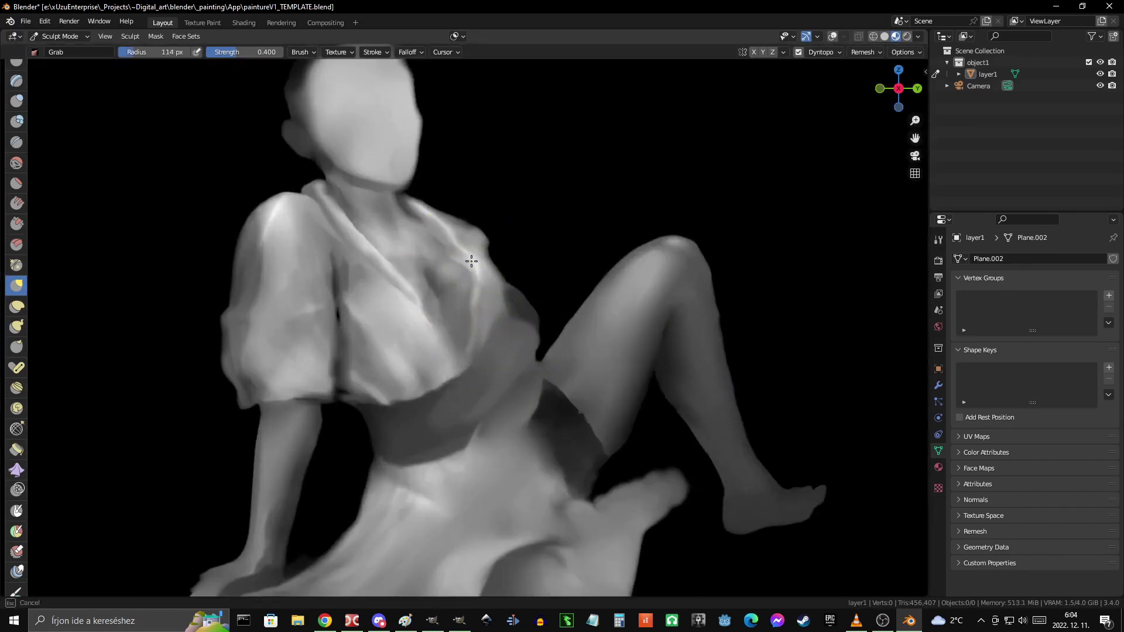
{"action": "scroll", "coordinate": [498, 323], "scroll_direction": "up", "scroll_amount": 5}
{"action": "scroll", "coordinate": [428, 256], "scroll_direction": "down", "scroll_amount": 3}
{"action": "scroll", "coordinate": [461, 270], "scroll_direction": "up", "scroll_amount": 3}
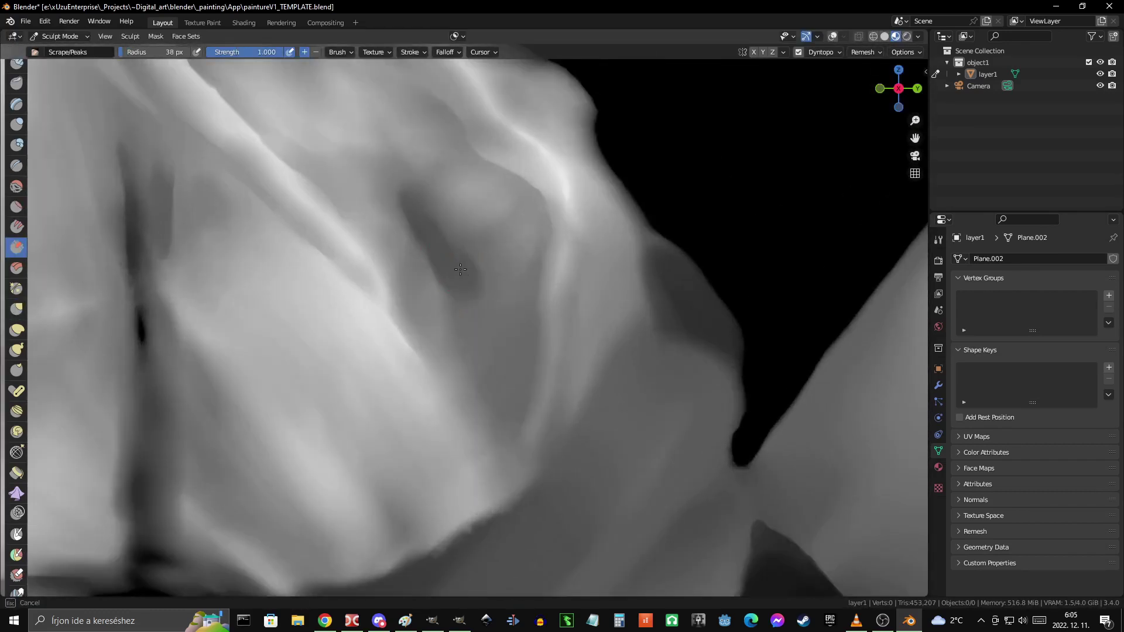
{"action": "scroll", "coordinate": [428, 245], "scroll_direction": "down", "scroll_amount": 2}
{"action": "scroll", "coordinate": [497, 293], "scroll_direction": "down", "scroll_amount": 3}
{"action": "scroll", "coordinate": [527, 316], "scroll_direction": "up", "scroll_amount": 5}
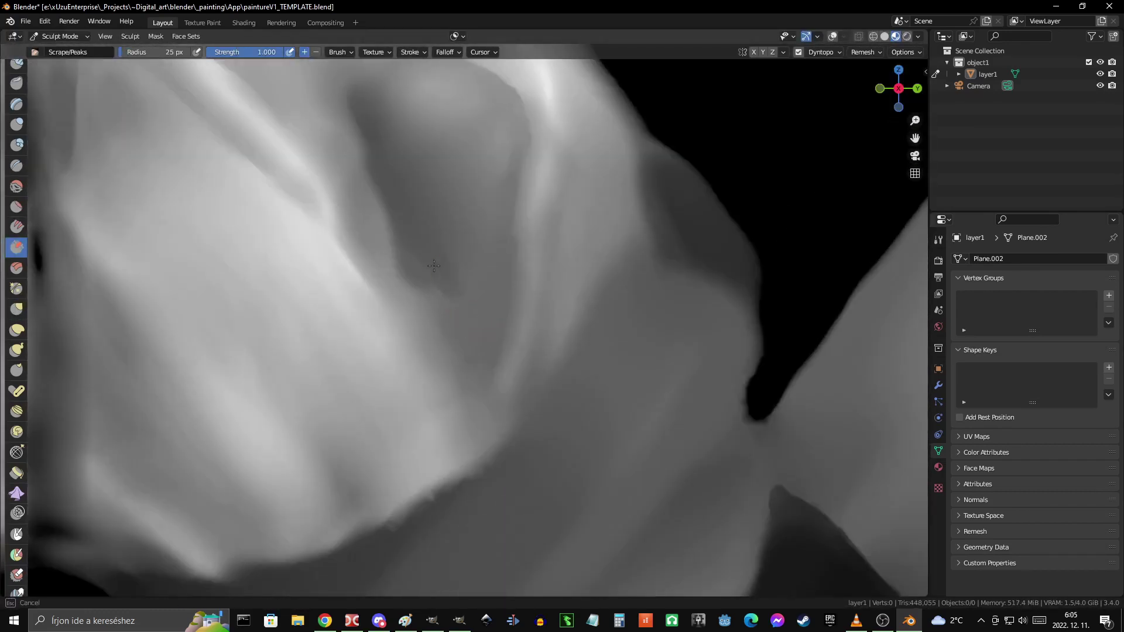
{"action": "scroll", "coordinate": [485, 294], "scroll_direction": "down", "scroll_amount": 4}
{"action": "scroll", "coordinate": [489, 250], "scroll_direction": "up", "scroll_amount": 4}
{"action": "scroll", "coordinate": [509, 301], "scroll_direction": "down", "scroll_amount": 1}
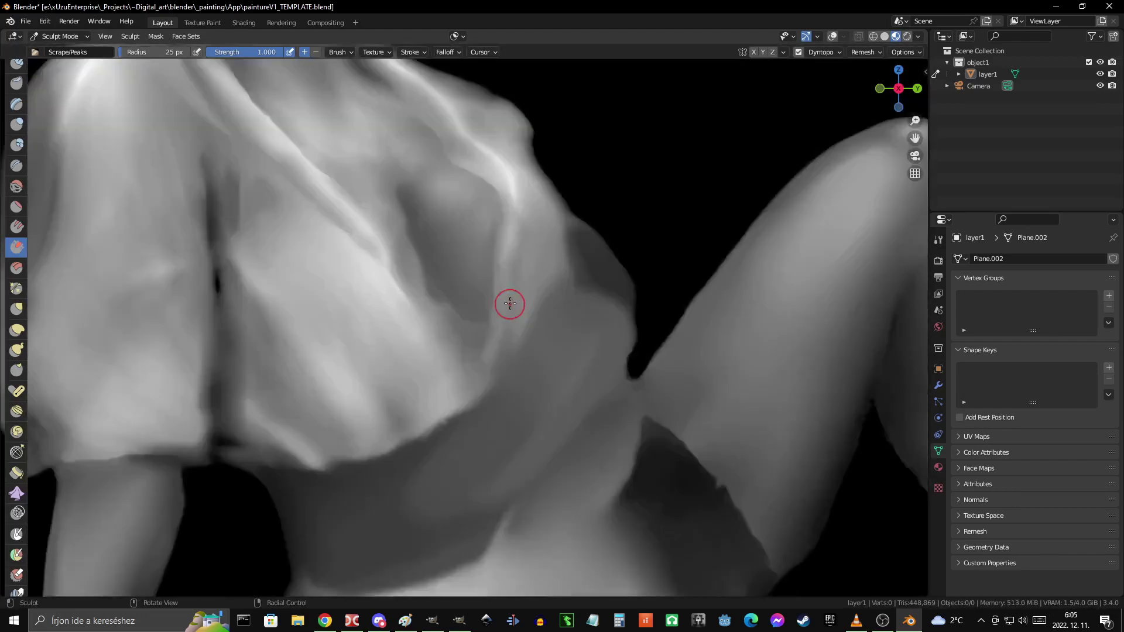
{"action": "scroll", "coordinate": [482, 245], "scroll_direction": "up", "scroll_amount": 2}
{"action": "scroll", "coordinate": [453, 253], "scroll_direction": "down", "scroll_amount": 4}
{"action": "scroll", "coordinate": [489, 244], "scroll_direction": "up", "scroll_amount": 4}
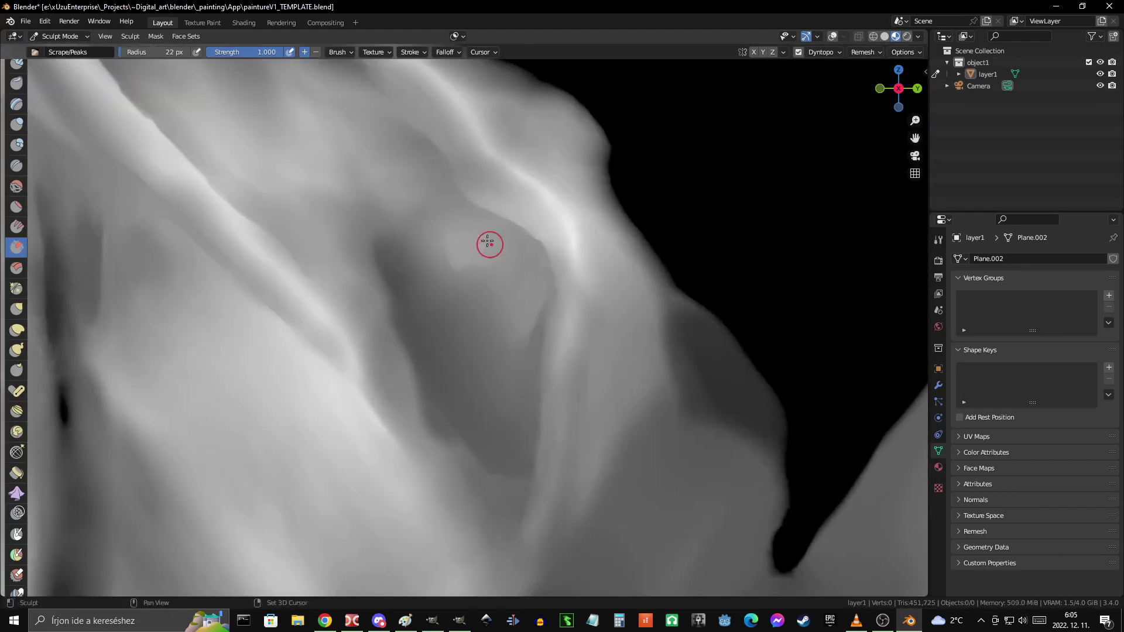
{"action": "scroll", "coordinate": [510, 326], "scroll_direction": "down", "scroll_amount": 4}
{"action": "scroll", "coordinate": [514, 346], "scroll_direction": "up", "scroll_amount": 3}
{"action": "scroll", "coordinate": [514, 346], "scroll_direction": "up", "scroll_amount": 3}
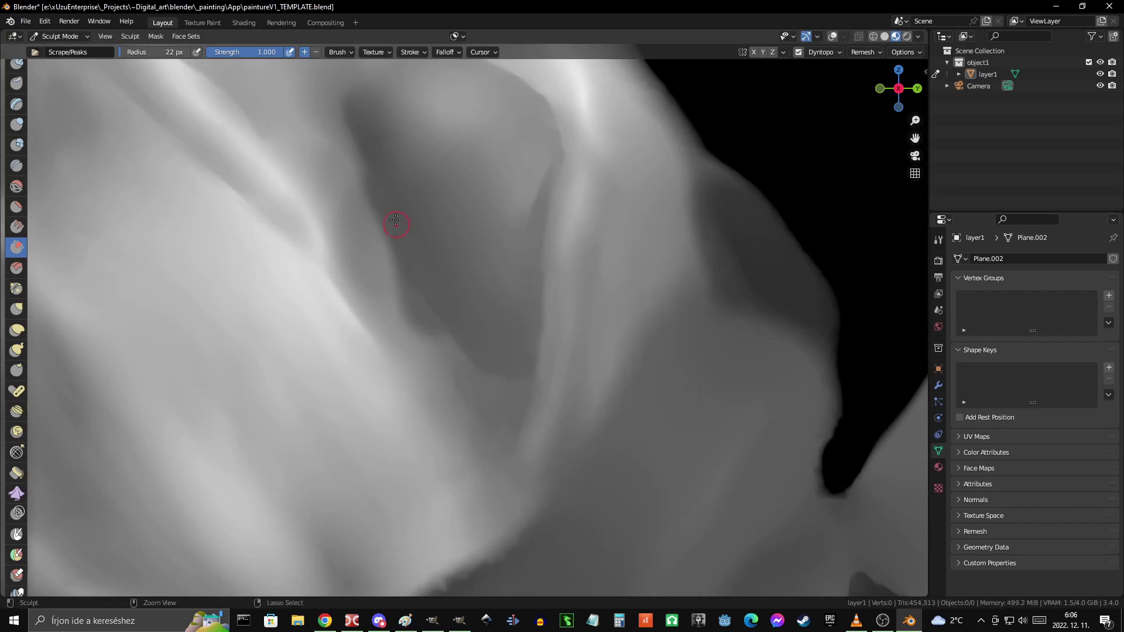
{"action": "scroll", "coordinate": [396, 223], "scroll_direction": "down", "scroll_amount": 1}
{"action": "key", "text": "g"}
{"action": "scroll", "coordinate": [502, 363], "scroll_direction": "down", "scroll_amount": 3}
{"action": "scroll", "coordinate": [502, 364], "scroll_direction": "up", "scroll_amount": 3}
{"action": "scroll", "coordinate": [465, 331], "scroll_direction": "up", "scroll_amount": 1}
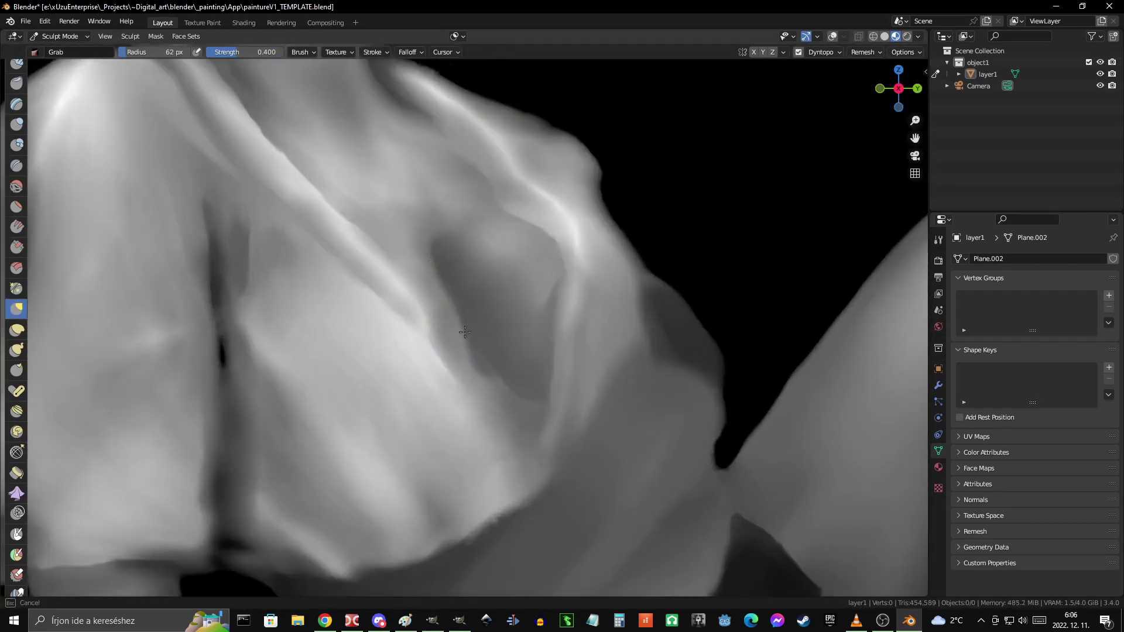
{"action": "scroll", "coordinate": [465, 331], "scroll_direction": "down", "scroll_amount": 2}
- Enlarge the brush radius to 86 px
{"action": "key", "text": "f"}
{"action": "left_click", "coordinate": [512, 373]}
{"action": "scroll", "coordinate": [572, 307], "scroll_direction": "down", "scroll_amount": 4}
{"action": "key", "text": "f"}
{"action": "left_click", "coordinate": [607, 376]}
{"action": "scroll", "coordinate": [520, 358], "scroll_direction": "up", "scroll_amount": 3}
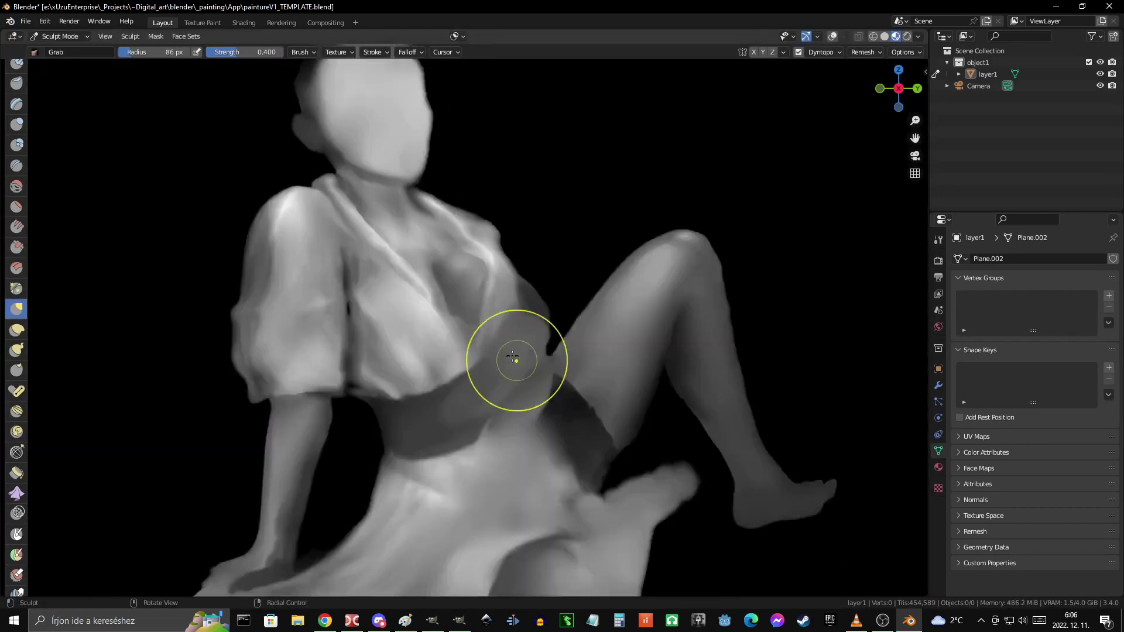
{"action": "scroll", "coordinate": [703, 419], "scroll_direction": "down", "scroll_amount": 4}
{"action": "scroll", "coordinate": [535, 265], "scroll_direction": "up", "scroll_amount": 6}
{"action": "scroll", "coordinate": [460, 389], "scroll_direction": "down", "scroll_amount": 5}
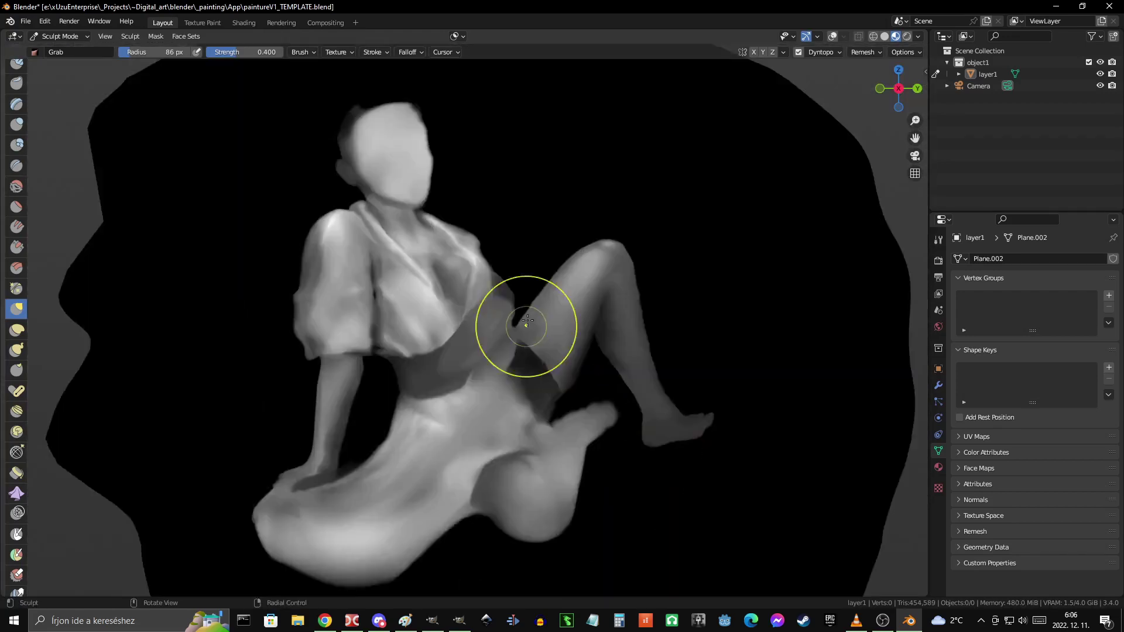
{"action": "scroll", "coordinate": [521, 320], "scroll_direction": "up", "scroll_amount": 5}
{"action": "scroll", "coordinate": [525, 334], "scroll_direction": "up", "scroll_amount": 2}
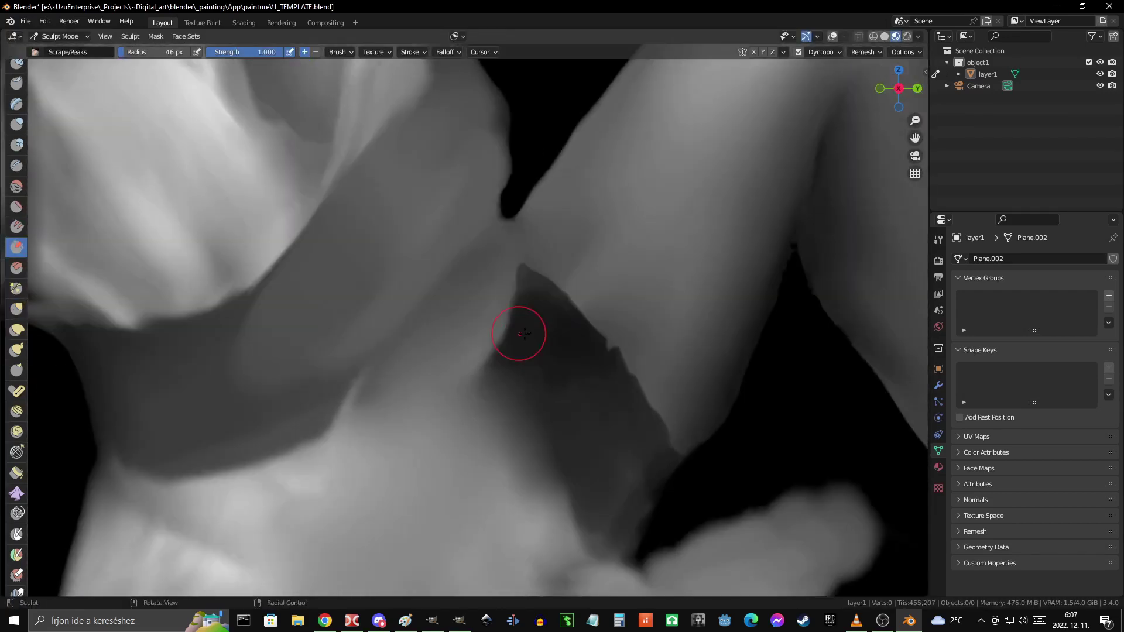
{"action": "scroll", "coordinate": [524, 292], "scroll_direction": "down", "scroll_amount": 5}
{"action": "scroll", "coordinate": [589, 427], "scroll_direction": "up", "scroll_amount": 5}
- Scrape down the dark band across the raised thigh, ending with Clay Strips active
{"action": "left_click", "coordinate": [514, 297]}
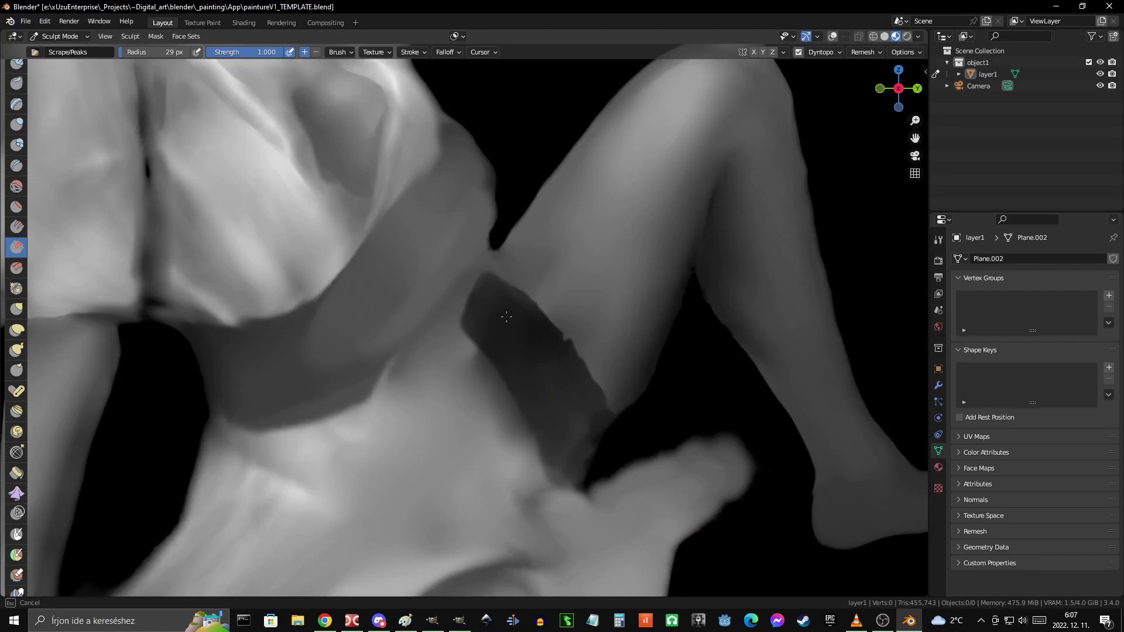
{"action": "scroll", "coordinate": [543, 391], "scroll_direction": "down", "scroll_amount": 5}
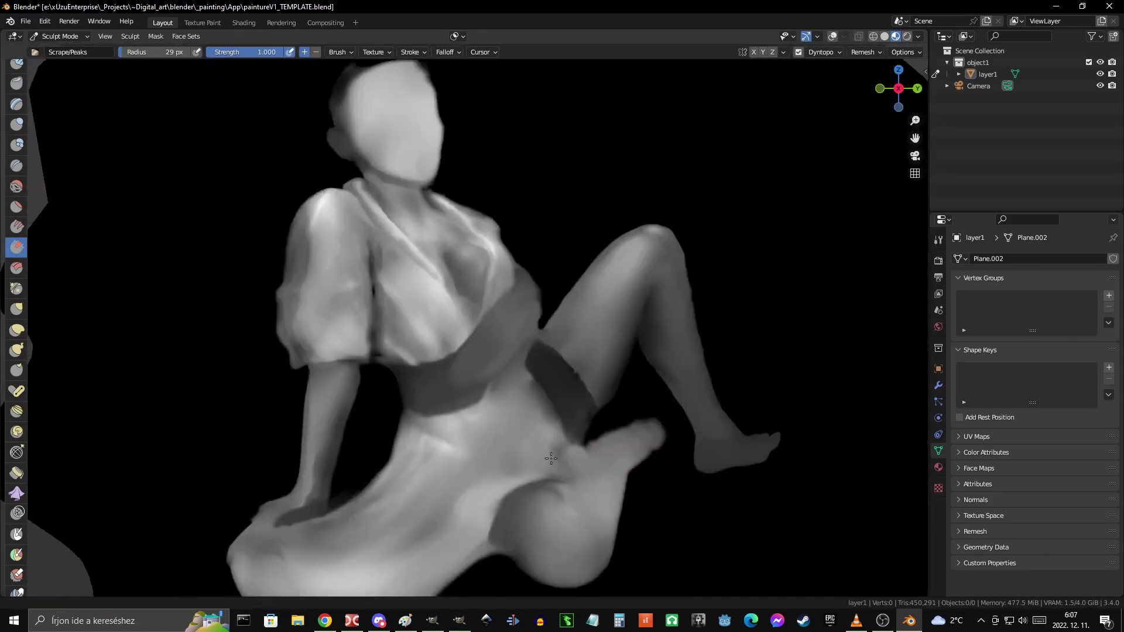
{"action": "scroll", "coordinate": [544, 374], "scroll_direction": "up", "scroll_amount": 5}
{"action": "scroll", "coordinate": [548, 328], "scroll_direction": "down", "scroll_amount": 5}
{"action": "scroll", "coordinate": [527, 322], "scroll_direction": "up", "scroll_amount": 5}
{"action": "left_click", "coordinate": [17, 309]}
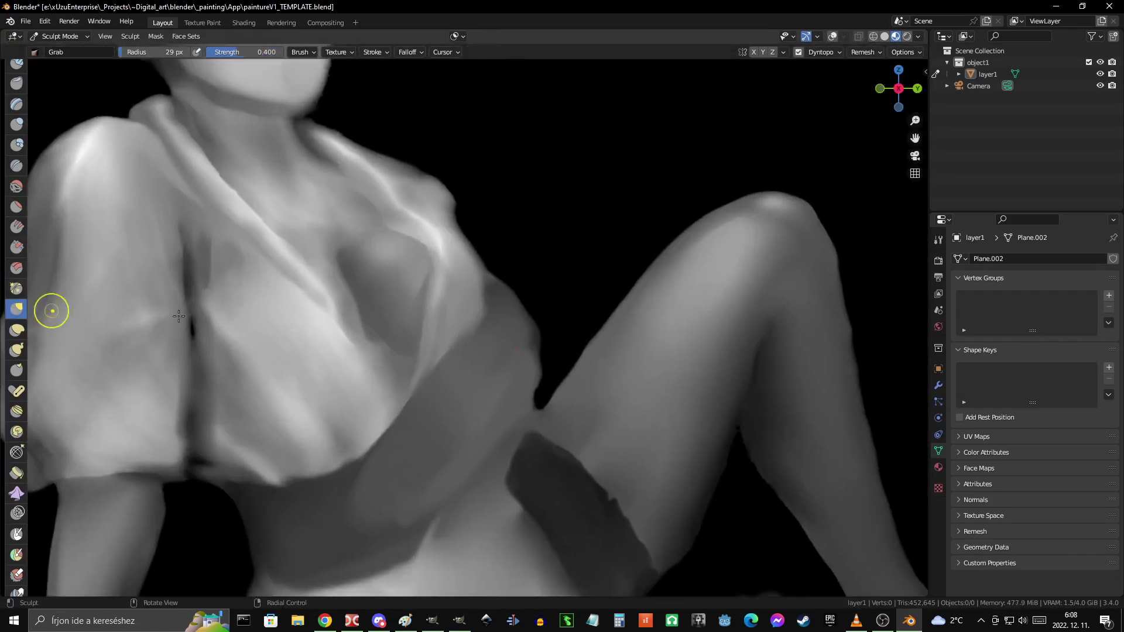
{"action": "scroll", "coordinate": [513, 258], "scroll_direction": "down", "scroll_amount": 4}
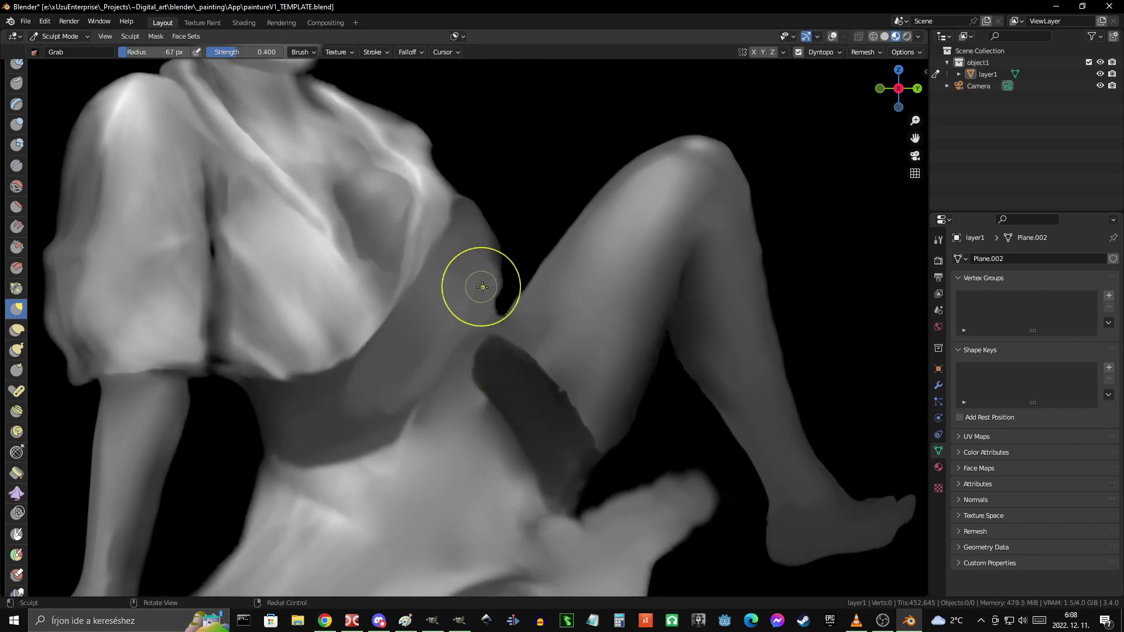
{"action": "scroll", "coordinate": [522, 201], "scroll_direction": "down", "scroll_amount": 2}
{"action": "scroll", "coordinate": [565, 284], "scroll_direction": "down", "scroll_amount": 3}
{"action": "scroll", "coordinate": [546, 320], "scroll_direction": "up", "scroll_amount": 6}
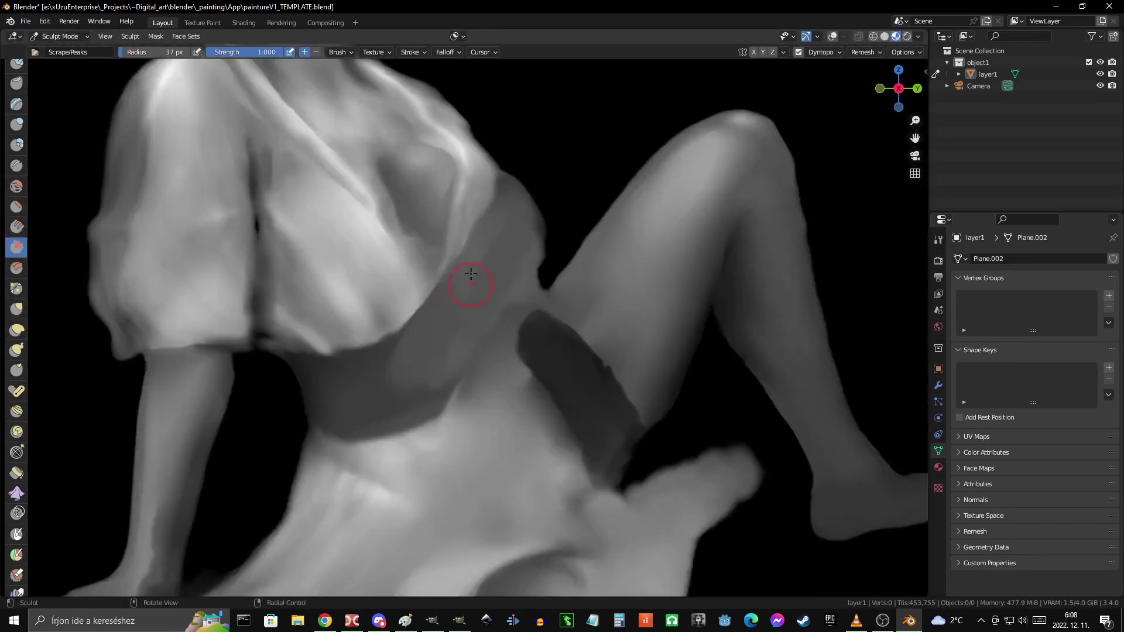
{"action": "scroll", "coordinate": [470, 274], "scroll_direction": "up", "scroll_amount": 2}
{"action": "scroll", "coordinate": [27, 177], "scroll_direction": "up", "scroll_amount": 3}
{"action": "scroll", "coordinate": [505, 267], "scroll_direction": "down", "scroll_amount": 5}
- Scrape down the raised skirt surface at the hip with Scrape/Peaks
{"action": "scroll", "coordinate": [482, 329], "scroll_direction": "up", "scroll_amount": 4}
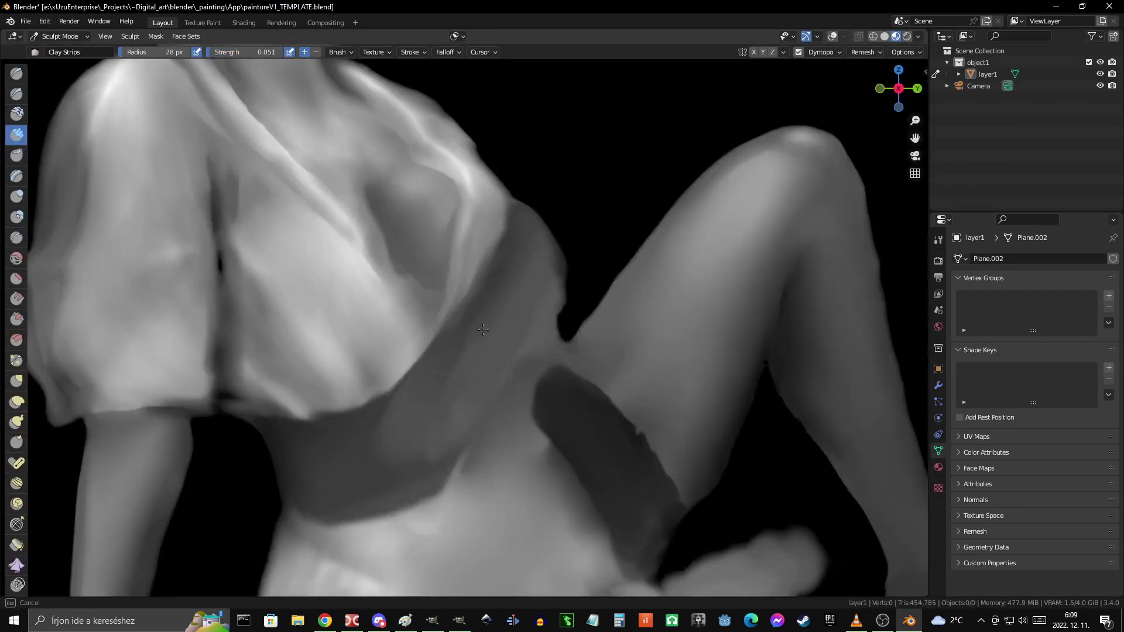
{"action": "scroll", "coordinate": [492, 293], "scroll_direction": "down", "scroll_amount": 5}
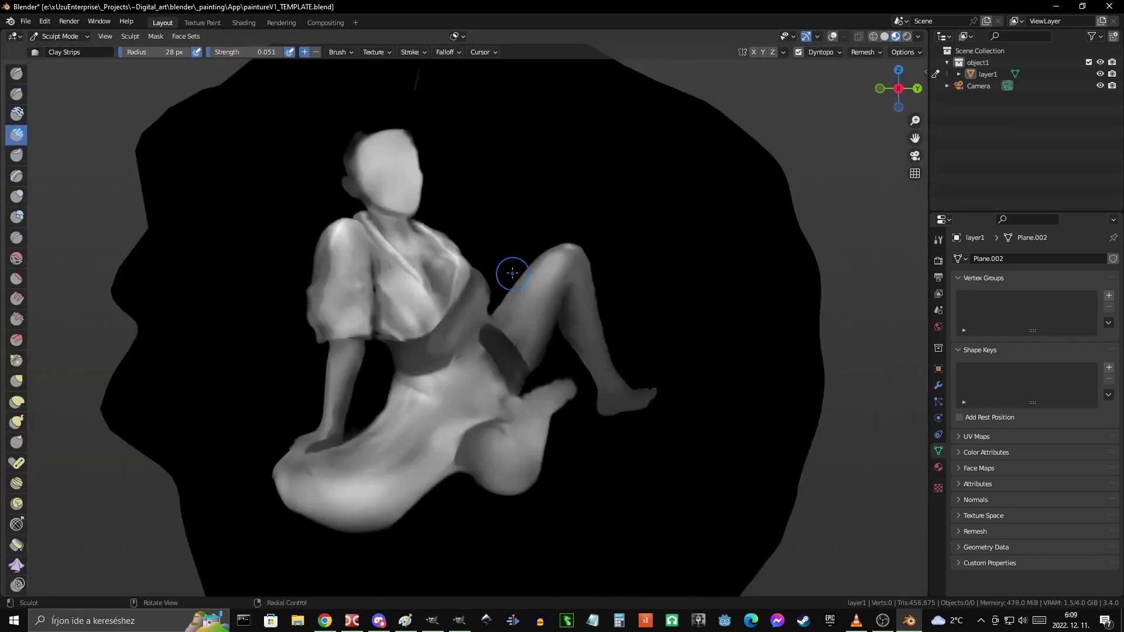
{"action": "scroll", "coordinate": [419, 256], "scroll_direction": "up", "scroll_amount": 7}
{"action": "scroll", "coordinate": [423, 254], "scroll_direction": "down", "scroll_amount": 3}
{"action": "scroll", "coordinate": [493, 316], "scroll_direction": "down", "scroll_amount": 2}
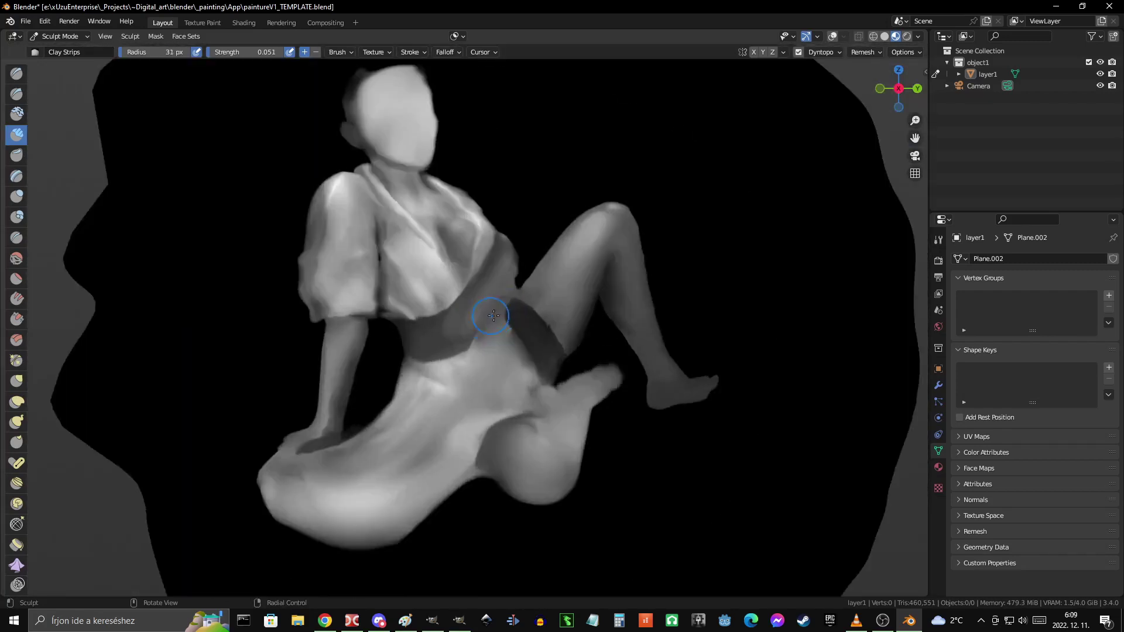
{"action": "left_click", "coordinate": [17, 319]}
{"action": "scroll", "coordinate": [351, 281], "scroll_direction": "down", "scroll_amount": 1}
{"action": "scroll", "coordinate": [586, 263], "scroll_direction": "down", "scroll_amount": 3}
{"action": "scroll", "coordinate": [585, 264], "scroll_direction": "up", "scroll_amount": 6}
{"action": "scroll", "coordinate": [543, 169], "scroll_direction": "down", "scroll_amount": 1}
{"action": "scroll", "coordinate": [468, 246], "scroll_direction": "up", "scroll_amount": 2}
{"action": "scroll", "coordinate": [514, 376], "scroll_direction": "down", "scroll_amount": 6}
{"action": "scroll", "coordinate": [428, 396], "scroll_direction": "up", "scroll_amount": 7}
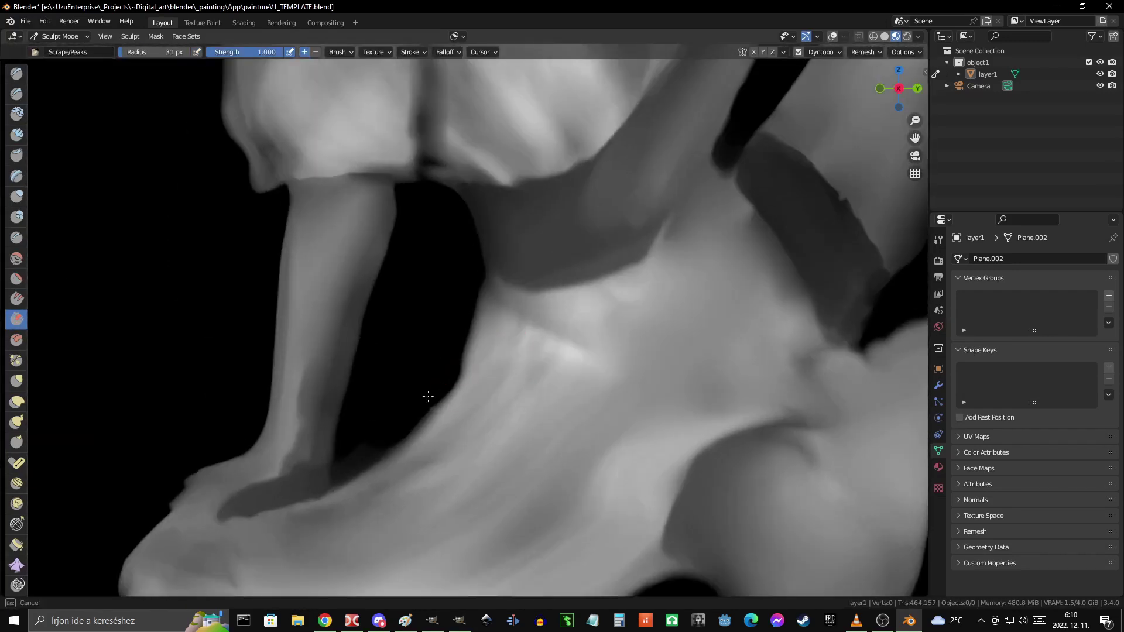
{"action": "scroll", "coordinate": [460, 332], "scroll_direction": "down", "scroll_amount": 3}
{"action": "scroll", "coordinate": [468, 281], "scroll_direction": "up", "scroll_amount": 5}
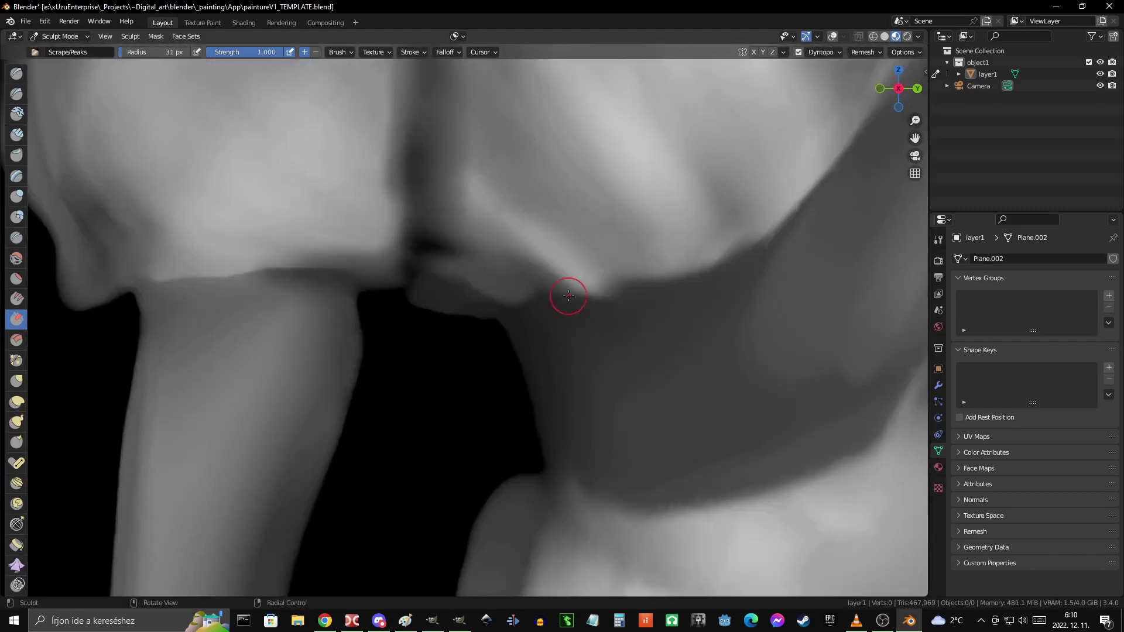
{"action": "scroll", "coordinate": [468, 316], "scroll_direction": "down", "scroll_amount": 3}
{"action": "scroll", "coordinate": [480, 340], "scroll_direction": "up", "scroll_amount": 2}
{"action": "scroll", "coordinate": [527, 363], "scroll_direction": "down", "scroll_amount": 5}
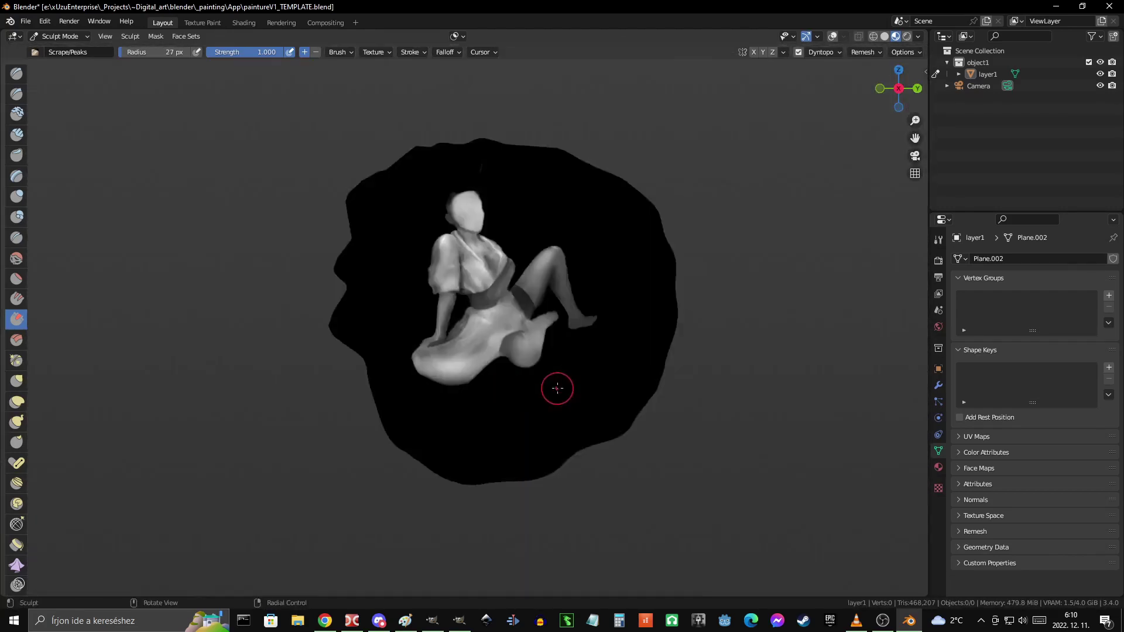
{"action": "scroll", "coordinate": [503, 398], "scroll_direction": "up", "scroll_amount": 6}
{"action": "scroll", "coordinate": [492, 404], "scroll_direction": "down", "scroll_amount": 6}
- Pull the skirt into shape with Grab, then return to Scrape/Peaks
{"action": "scroll", "coordinate": [409, 380], "scroll_direction": "up", "scroll_amount": 7}
{"action": "key", "text": "g"}
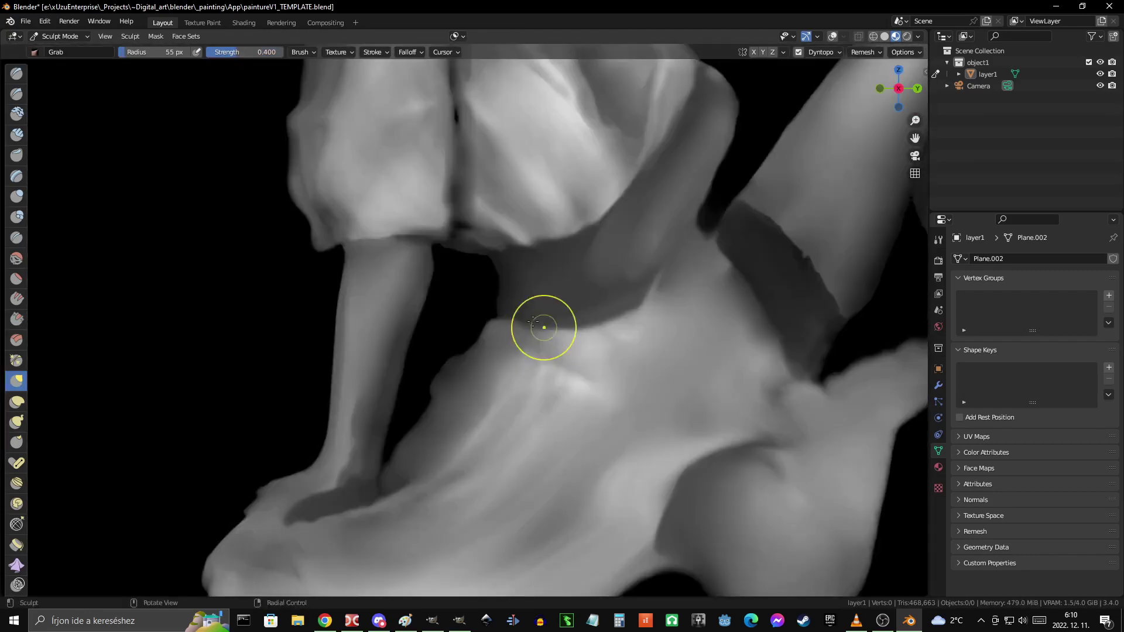
{"action": "scroll", "coordinate": [586, 328], "scroll_direction": "down", "scroll_amount": 4}
{"action": "scroll", "coordinate": [644, 328], "scroll_direction": "up", "scroll_amount": 5}
{"action": "key", "text": "shift+t"}
{"action": "scroll", "coordinate": [474, 287], "scroll_direction": "up", "scroll_amount": 1}
{"action": "scroll", "coordinate": [469, 296], "scroll_direction": "down", "scroll_amount": 4}
- Scrape the blouse edge at the shoulder, viewed from around the skirt and knee
{"action": "scroll", "coordinate": [490, 244], "scroll_direction": "up", "scroll_amount": 4}
{"action": "middle_click_drag", "start_coordinate": [562, 294], "coordinate": [486, 273]}
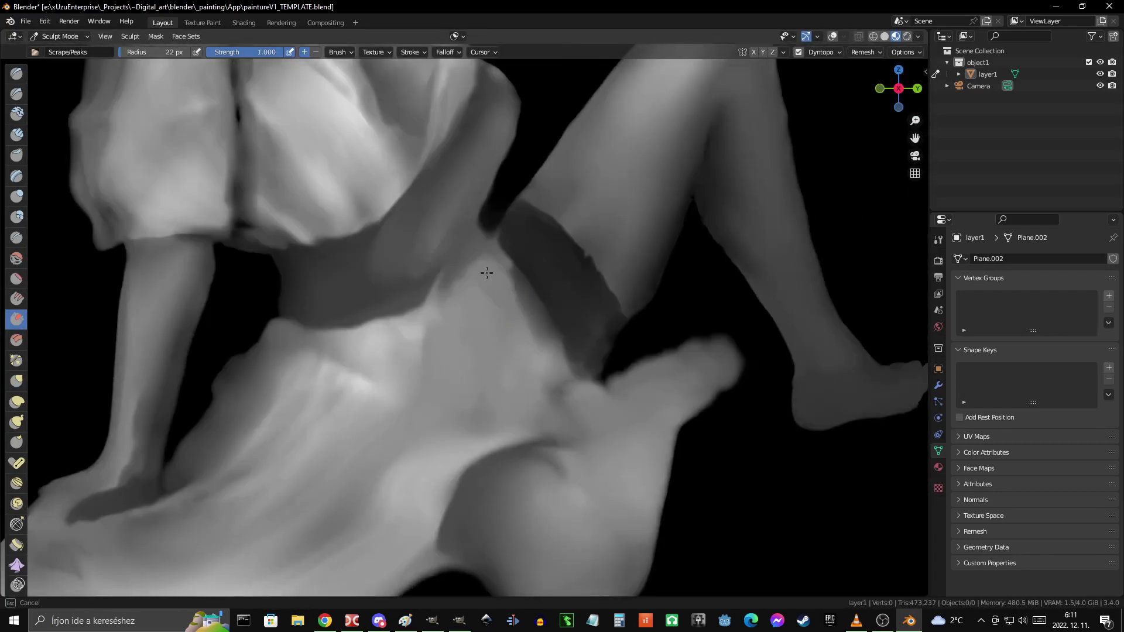
{"action": "scroll", "coordinate": [419, 244], "scroll_direction": "up", "scroll_amount": 3}
{"action": "scroll", "coordinate": [431, 242], "scroll_direction": "down", "scroll_amount": 5}
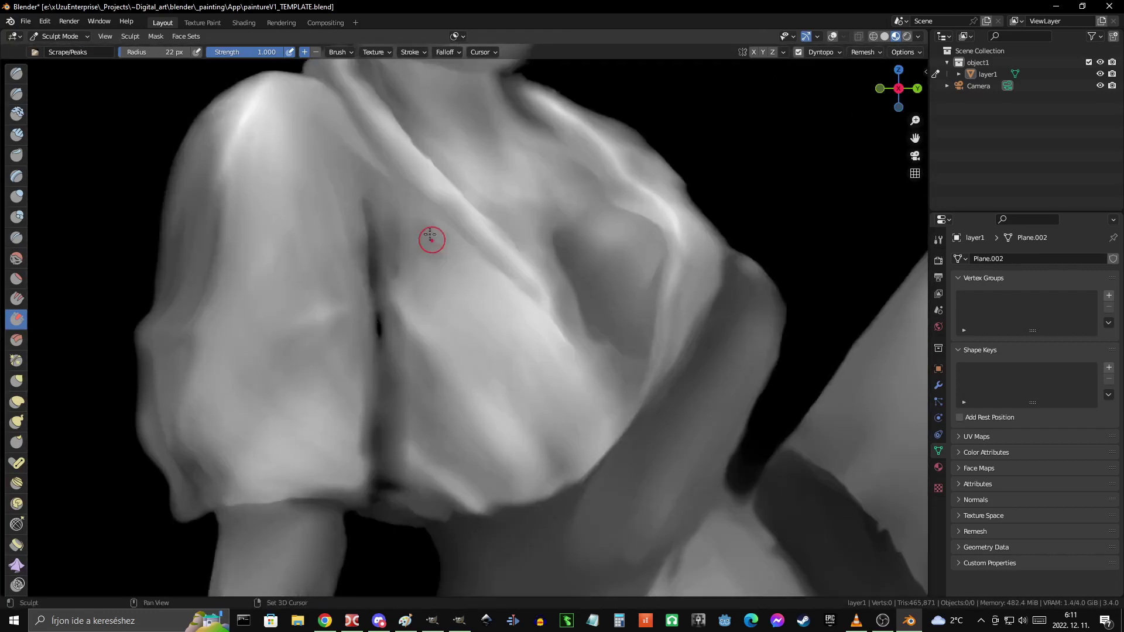
{"action": "scroll", "coordinate": [588, 379], "scroll_direction": "down", "scroll_amount": 1}
{"action": "scroll", "coordinate": [588, 379], "scroll_direction": "down", "scroll_amount": 3}
{"action": "scroll", "coordinate": [557, 367], "scroll_direction": "down", "scroll_amount": 5}
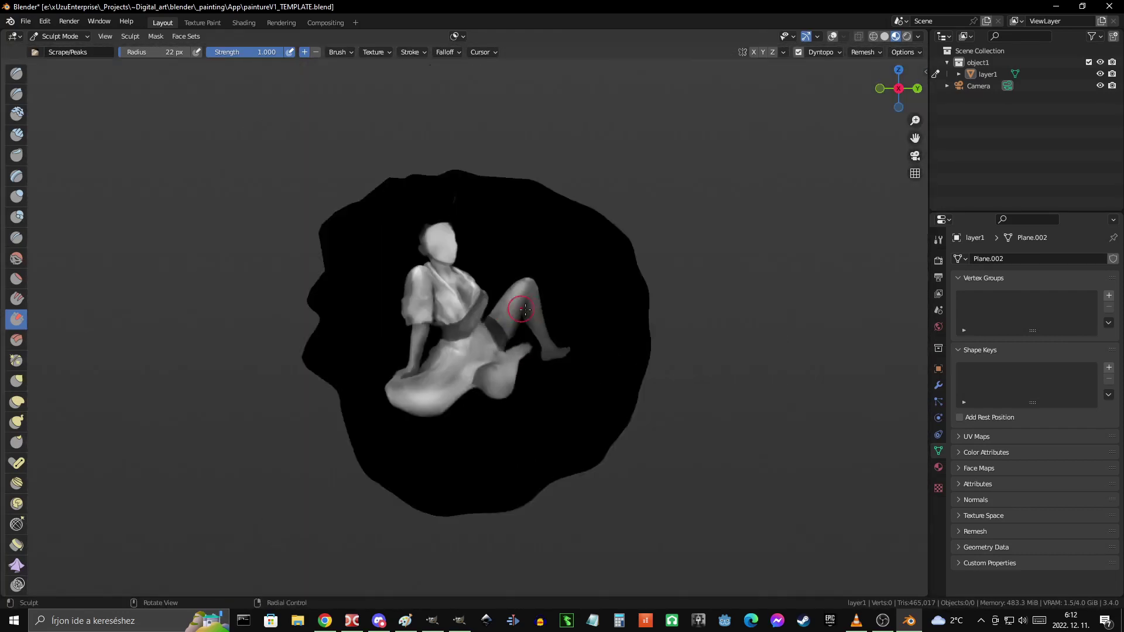
{"action": "scroll", "coordinate": [514, 306], "scroll_direction": "up", "scroll_amount": 6}
{"action": "scroll", "coordinate": [509, 328], "scroll_direction": "up", "scroll_amount": 5}
{"action": "scroll", "coordinate": [468, 307], "scroll_direction": "down", "scroll_amount": 2}
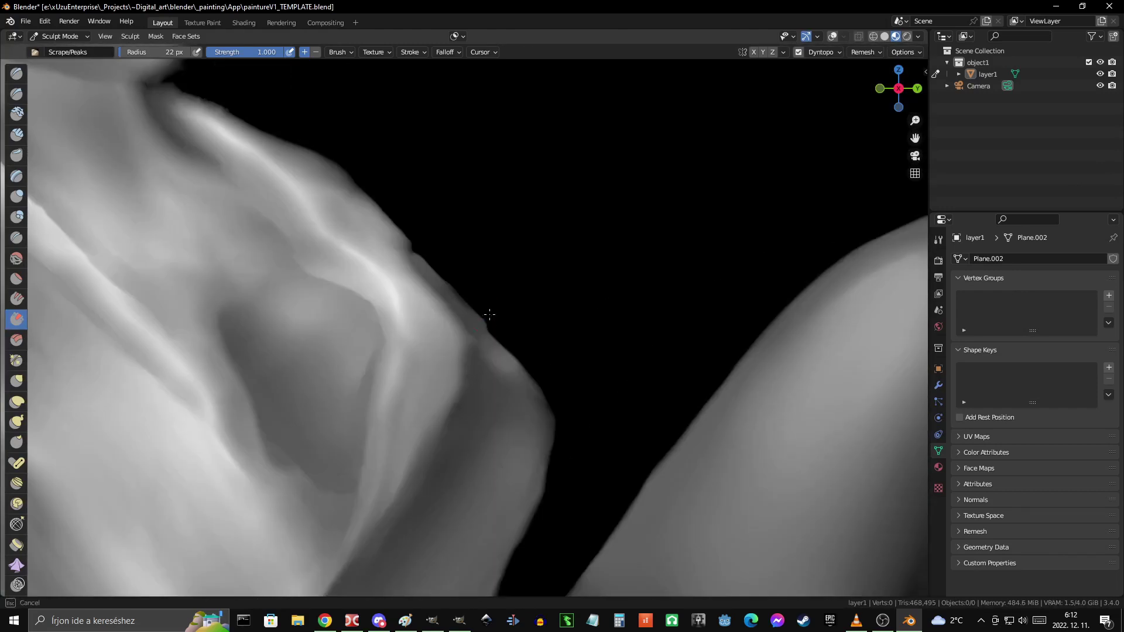
{"action": "scroll", "coordinate": [441, 258], "scroll_direction": "down", "scroll_amount": 3}
{"action": "scroll", "coordinate": [515, 311], "scroll_direction": "down", "scroll_amount": 4}
{"action": "scroll", "coordinate": [468, 260], "scroll_direction": "up", "scroll_amount": 7}
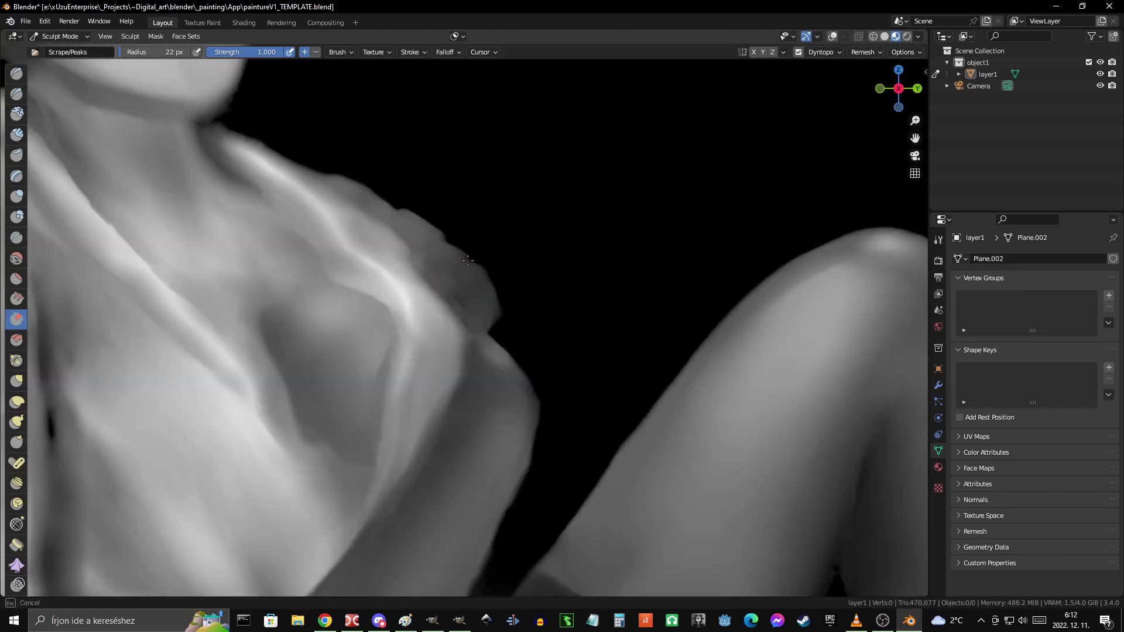
{"action": "scroll", "coordinate": [494, 264], "scroll_direction": "down", "scroll_amount": 3}
{"action": "scroll", "coordinate": [486, 288], "scroll_direction": "up", "scroll_amount": 4}
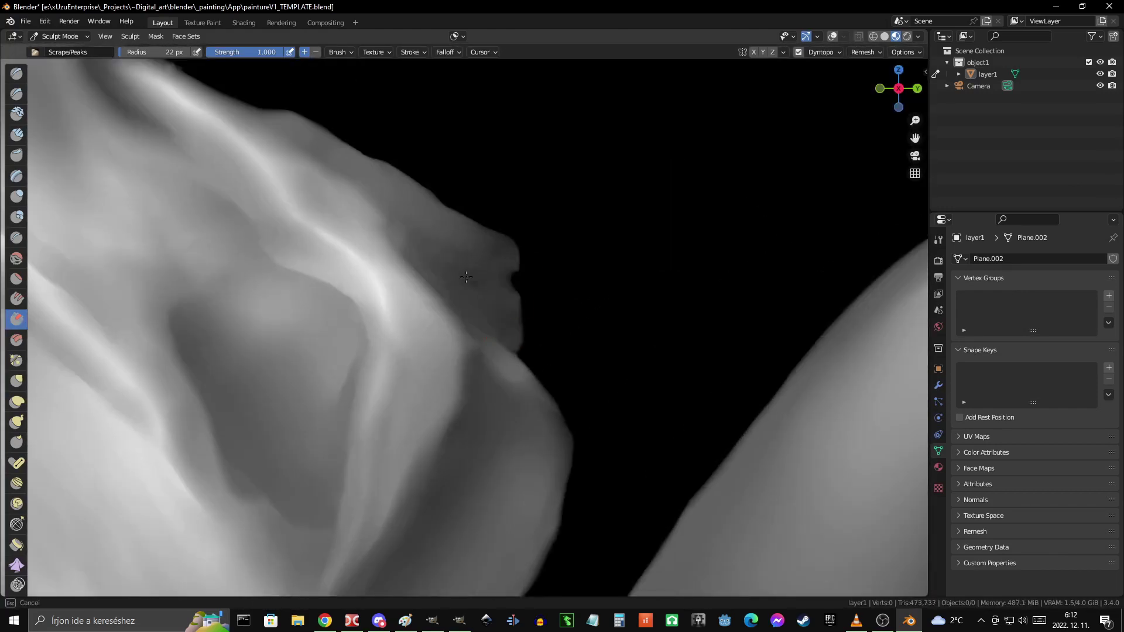
{"action": "scroll", "coordinate": [466, 277], "scroll_direction": "down", "scroll_amount": 3}
{"action": "scroll", "coordinate": [65, 244], "scroll_direction": "up", "scroll_amount": 3}
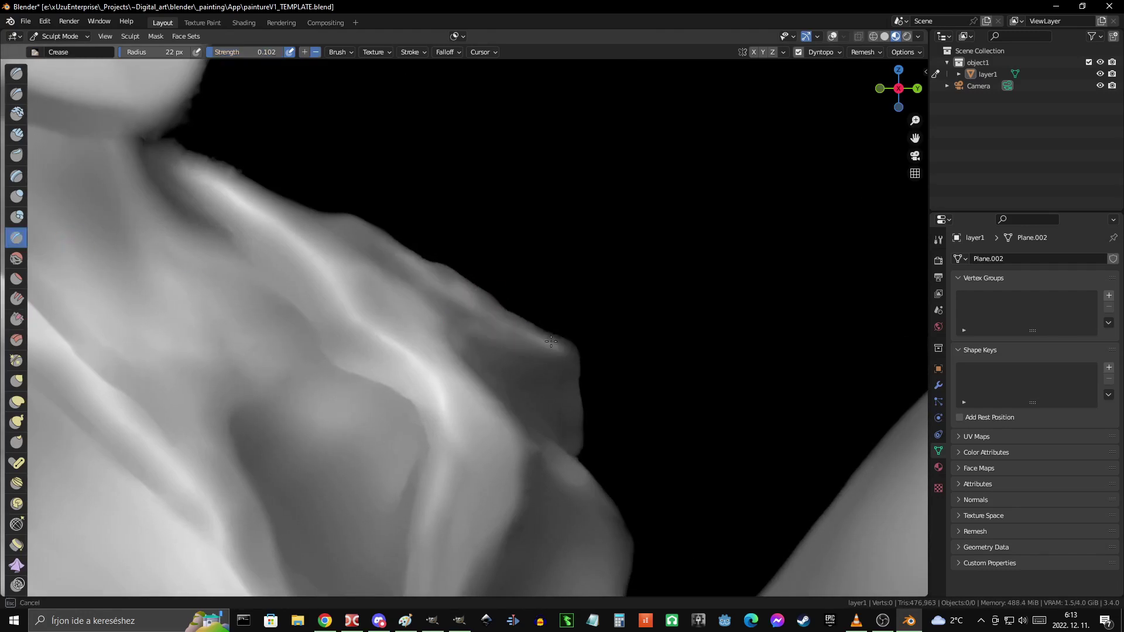
{"action": "scroll", "coordinate": [585, 356], "scroll_direction": "up", "scroll_amount": 2}
{"action": "scroll", "coordinate": [516, 350], "scroll_direction": "down", "scroll_amount": 3}
{"action": "scroll", "coordinate": [445, 338], "scroll_direction": "up", "scroll_amount": 2}
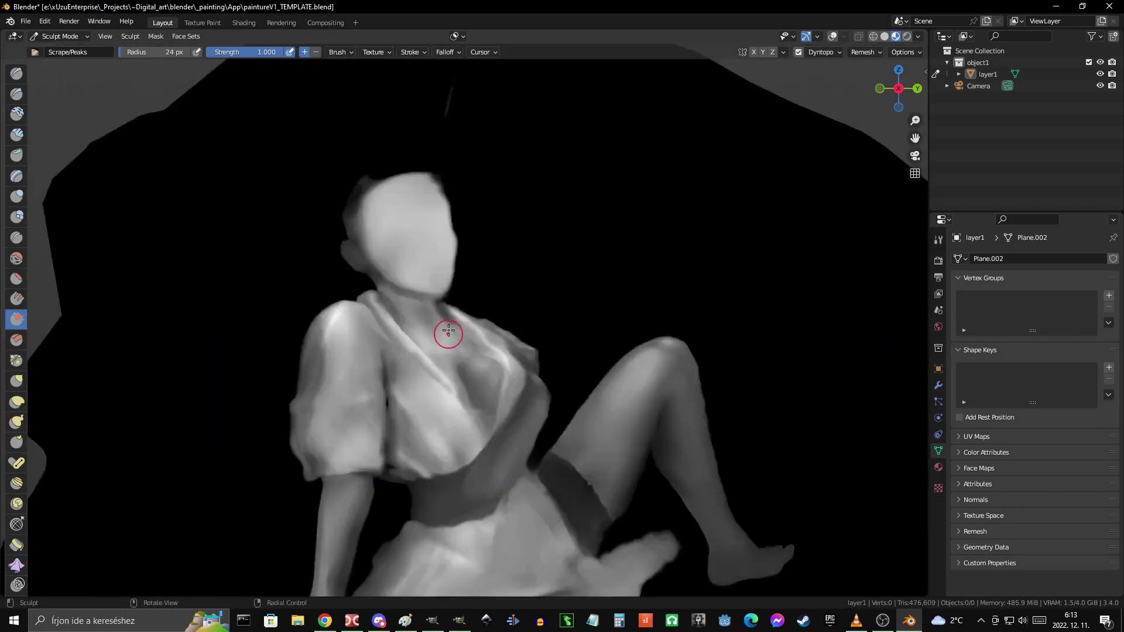
- Reshape the cloth fold on the chest and build it up with Clay Strips
{"action": "middle_click_drag", "start_coordinate": [448, 332], "coordinate": [523, 375], "text": "ctrl"}
{"action": "mouse_move", "coordinate": [375, 222]}
{"action": "middle_mouse_down", "text": "ctrl"}
{"action": "mouse_move", "coordinate": [492, 298]}
{"action": "mouse_move", "coordinate": [442, 283]}
{"action": "mouse_move", "coordinate": [587, 340]}
{"action": "mouse_move", "coordinate": [510, 353]}
{"action": "mouse_move", "coordinate": [420, 252]}
{"action": "mouse_move", "coordinate": [417, 150]}
{"action": "mouse_move", "coordinate": [436, 287]}
{"action": "middle_mouse_up", "text": "ctrl"}
{"action": "key", "text": "c"}
{"action": "key", "text": "f"}
{"action": "scroll", "coordinate": [448, 461], "scroll_direction": "down", "scroll_amount": 3}
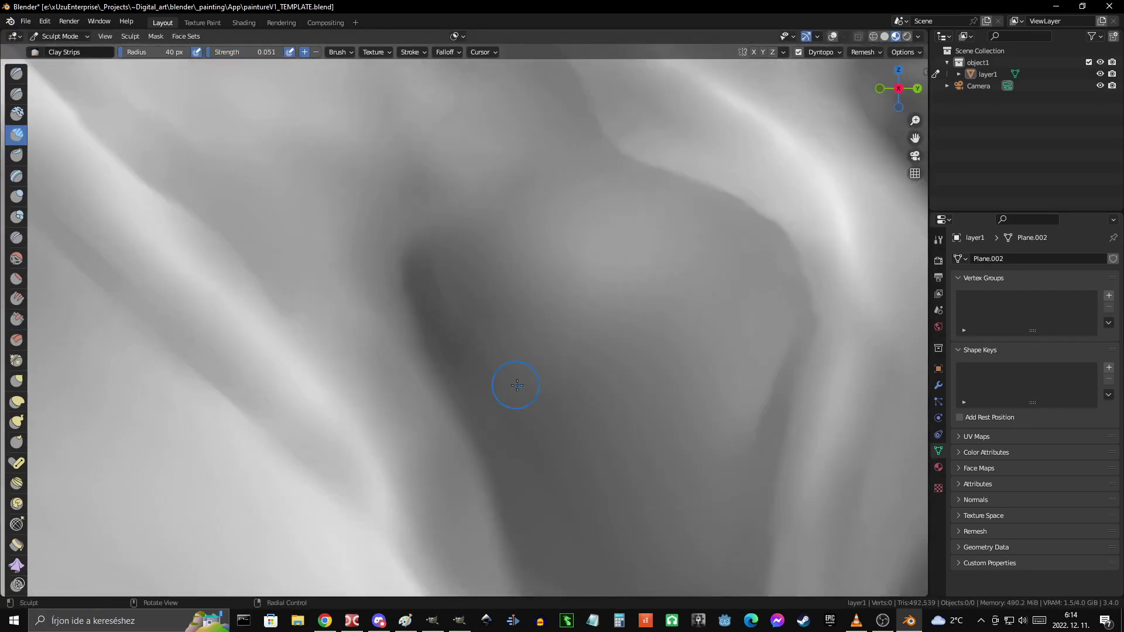
{"action": "scroll", "coordinate": [514, 389], "scroll_direction": "down", "scroll_amount": 2}
{"action": "mouse_move", "coordinate": [577, 258]}
{"action": "middle_mouse_down", "text": "ctrl"}
{"action": "mouse_move", "coordinate": [480, 303]}
{"action": "mouse_move", "coordinate": [502, 246]}
{"action": "mouse_move", "coordinate": [393, 302]}
{"action": "middle_mouse_up", "text": "ctrl"}
{"action": "mouse_move", "coordinate": [577, 297]}
{"action": "middle_mouse_down", "text": "ctrl"}
{"action": "mouse_move", "coordinate": [502, 320]}
{"action": "mouse_move", "coordinate": [419, 161]}
{"action": "mouse_move", "coordinate": [525, 245]}
{"action": "mouse_move", "coordinate": [490, 341]}
{"action": "mouse_move", "coordinate": [446, 271]}
{"action": "mouse_move", "coordinate": [463, 293]}
{"action": "middle_mouse_up", "text": "ctrl"}
- Carve a small Crease hollow in the blouse fold above the sash
{"action": "key", "text": "shift+c"}
{"action": "mouse_move", "coordinate": [477, 339]}
{"action": "middle_mouse_down", "text": "ctrl"}
{"action": "mouse_move", "coordinate": [527, 339]}
{"action": "mouse_move", "coordinate": [439, 322]}
{"action": "mouse_move", "coordinate": [463, 323]}
{"action": "mouse_move", "coordinate": [455, 303]}
{"action": "middle_mouse_up", "text": "ctrl"}
{"action": "mouse_move", "coordinate": [458, 374]}
{"action": "middle_mouse_down", "text": "ctrl"}
{"action": "mouse_move", "coordinate": [432, 294]}
{"action": "mouse_move", "coordinate": [480, 292]}
{"action": "mouse_move", "coordinate": [436, 306]}
{"action": "middle_mouse_up", "text": "ctrl"}
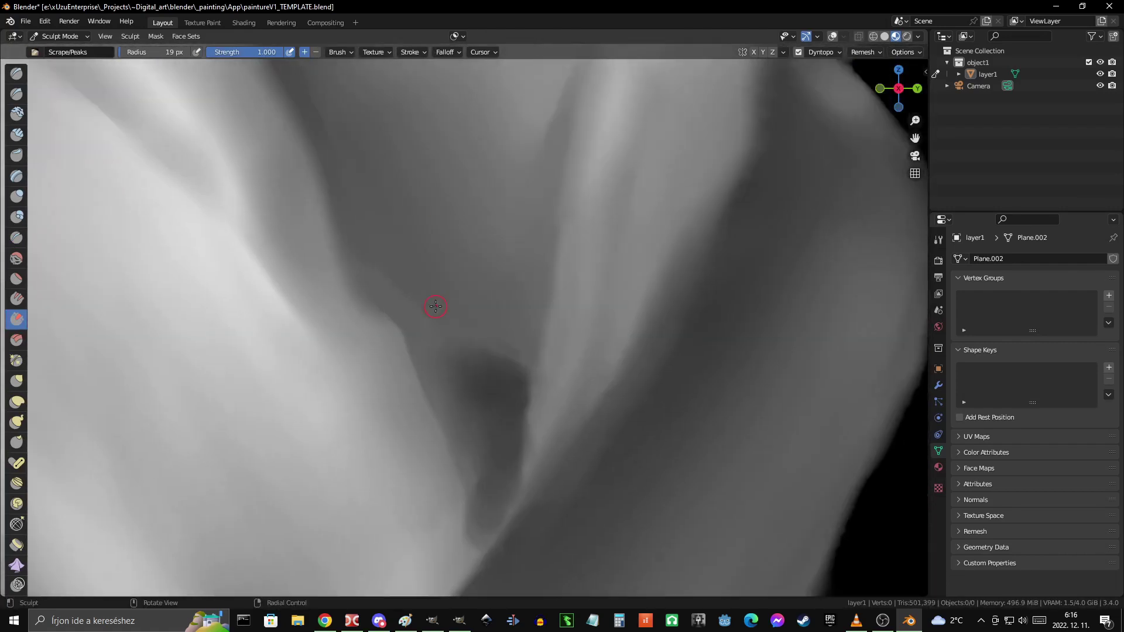
{"action": "middle_click_drag", "start_coordinate": [508, 335], "coordinate": [457, 318], "text": "ctrl"}
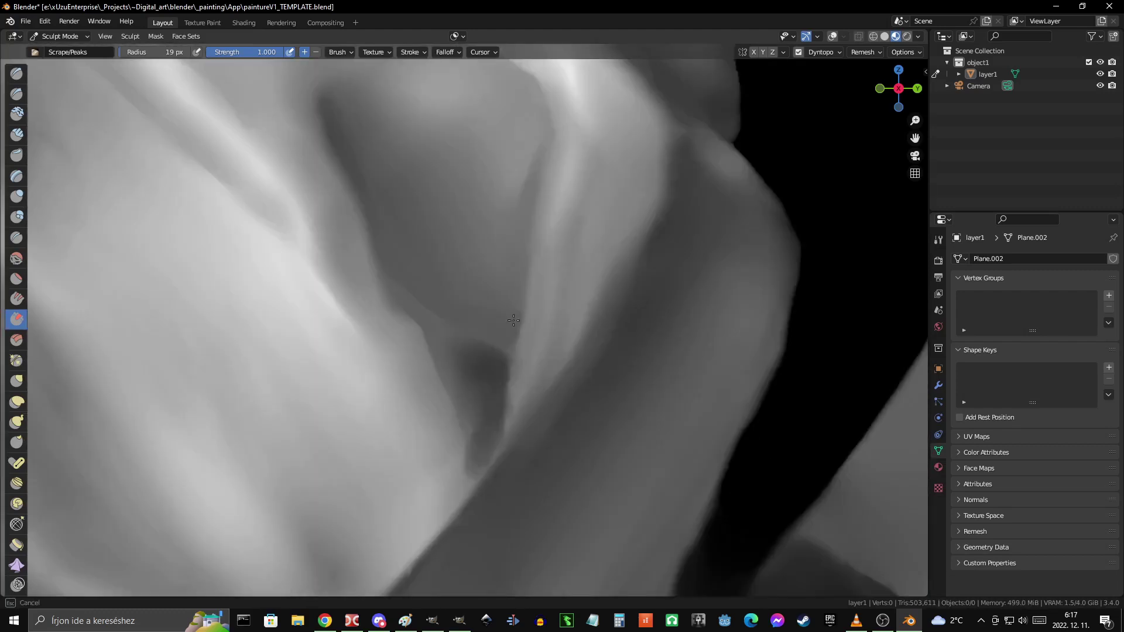
{"action": "middle_click_drag", "start_coordinate": [528, 311], "coordinate": [515, 389], "text": "ctrl"}
{"action": "scroll", "coordinate": [497, 392], "scroll_direction": "down", "scroll_amount": 5}
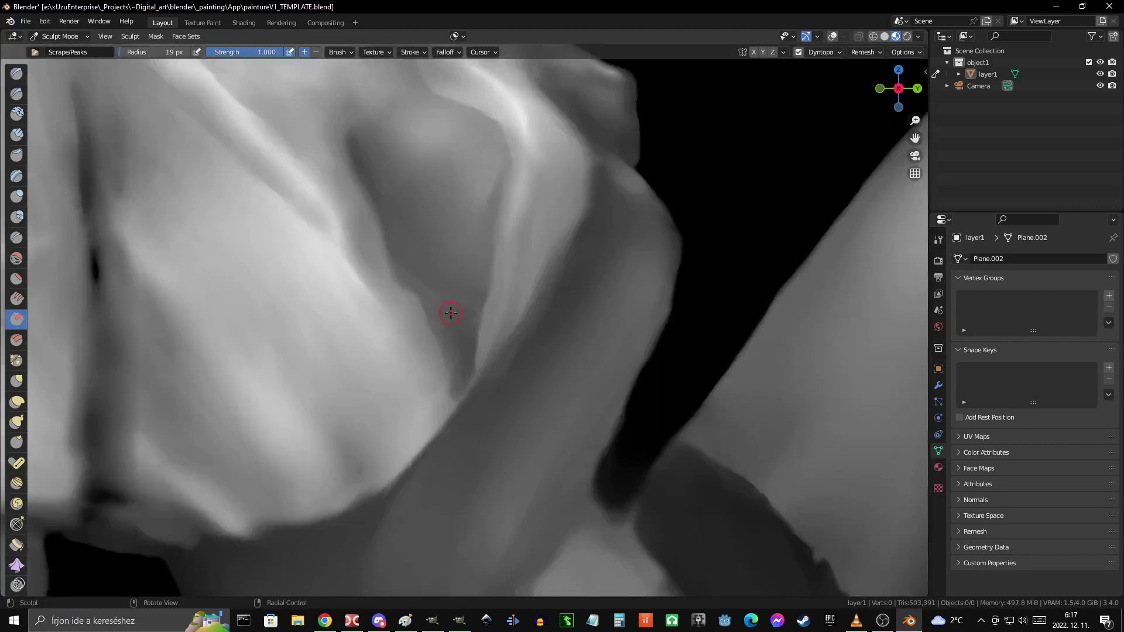
{"action": "middle_click_drag", "start_coordinate": [450, 313], "coordinate": [507, 415], "text": "ctrl"}
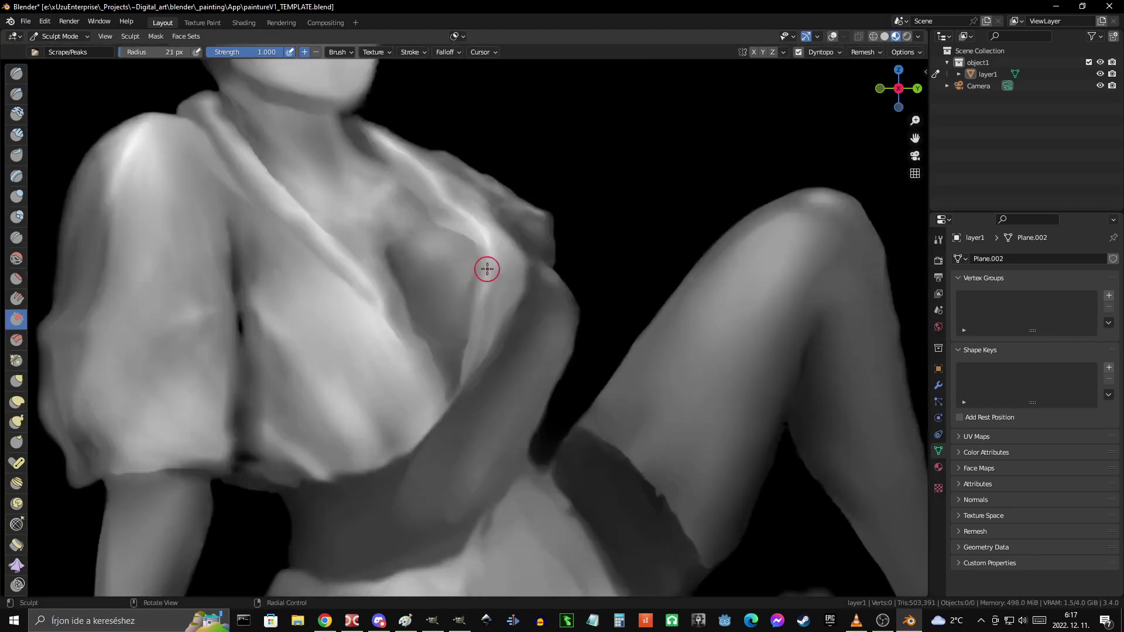
- Scrape the bright chest-fold bump and the sleeve-bodice crease, zooming in and out to check
{"action": "scroll", "coordinate": [480, 257], "scroll_direction": "up", "scroll_amount": 5}
{"action": "scroll", "coordinate": [477, 252], "scroll_direction": "down", "scroll_amount": 10}
{"action": "scroll", "coordinate": [457, 269], "scroll_direction": "up", "scroll_amount": 10}
{"action": "scroll", "coordinate": [451, 276], "scroll_direction": "down", "scroll_amount": 10}
{"action": "scroll", "coordinate": [518, 287], "scroll_direction": "up", "scroll_amount": 10}
{"action": "left_click_drag", "start_coordinate": [480, 275], "coordinate": [520, 319]}
{"action": "scroll", "coordinate": [442, 289], "scroll_direction": "down", "scroll_amount": 2}
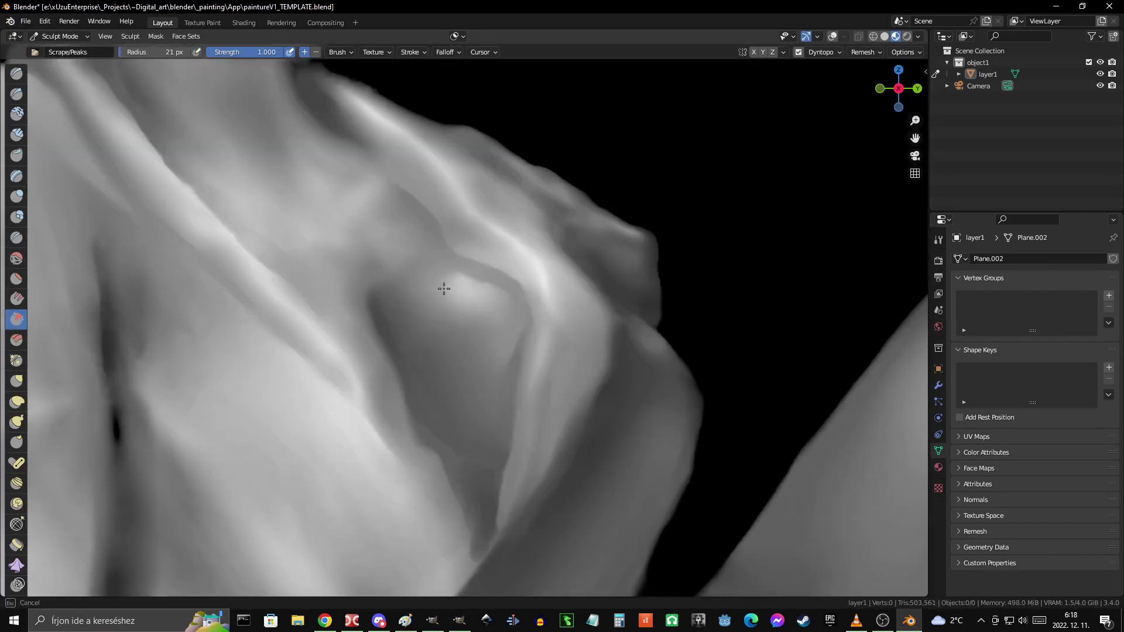
{"action": "scroll", "coordinate": [468, 288], "scroll_direction": "down", "scroll_amount": 8}
{"action": "scroll", "coordinate": [539, 306], "scroll_direction": "up", "scroll_amount": 1}
{"action": "scroll", "coordinate": [446, 261], "scroll_direction": "up", "scroll_amount": 8}
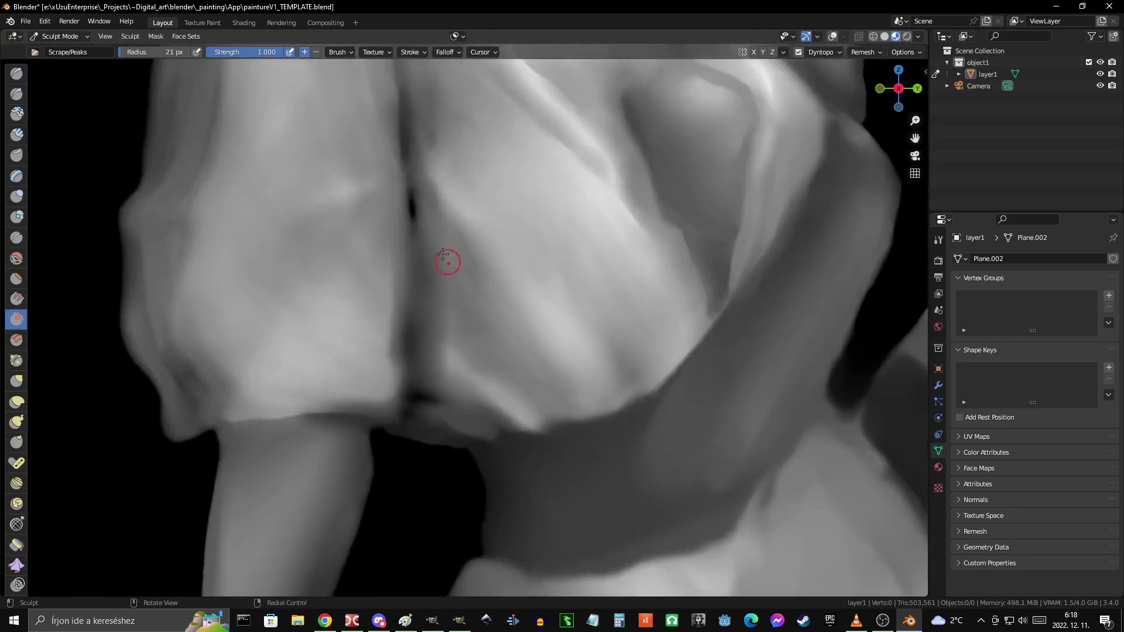
{"action": "scroll", "coordinate": [443, 290], "scroll_direction": "up", "scroll_amount": 4}
{"action": "scroll", "coordinate": [445, 258], "scroll_direction": "down", "scroll_amount": 2}
{"action": "scroll", "coordinate": [501, 372], "scroll_direction": "down", "scroll_amount": 6}
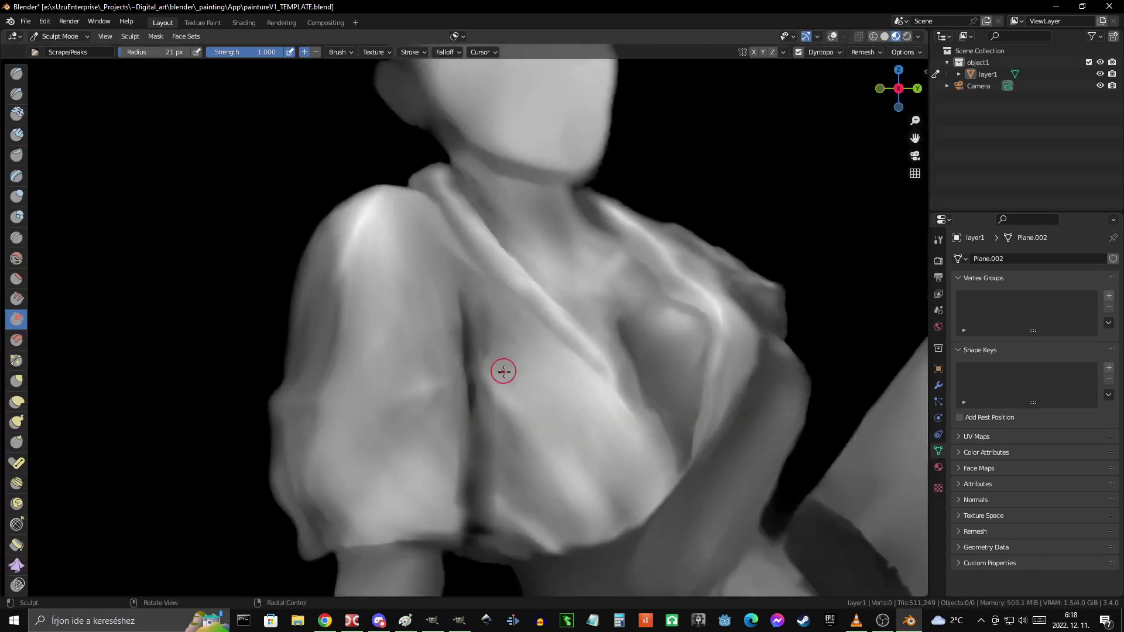
{"action": "scroll", "coordinate": [427, 271], "scroll_direction": "up", "scroll_amount": 9}
{"action": "scroll", "coordinate": [449, 266], "scroll_direction": "down", "scroll_amount": 2}
{"action": "scroll", "coordinate": [471, 323], "scroll_direction": "up", "scroll_amount": 3}
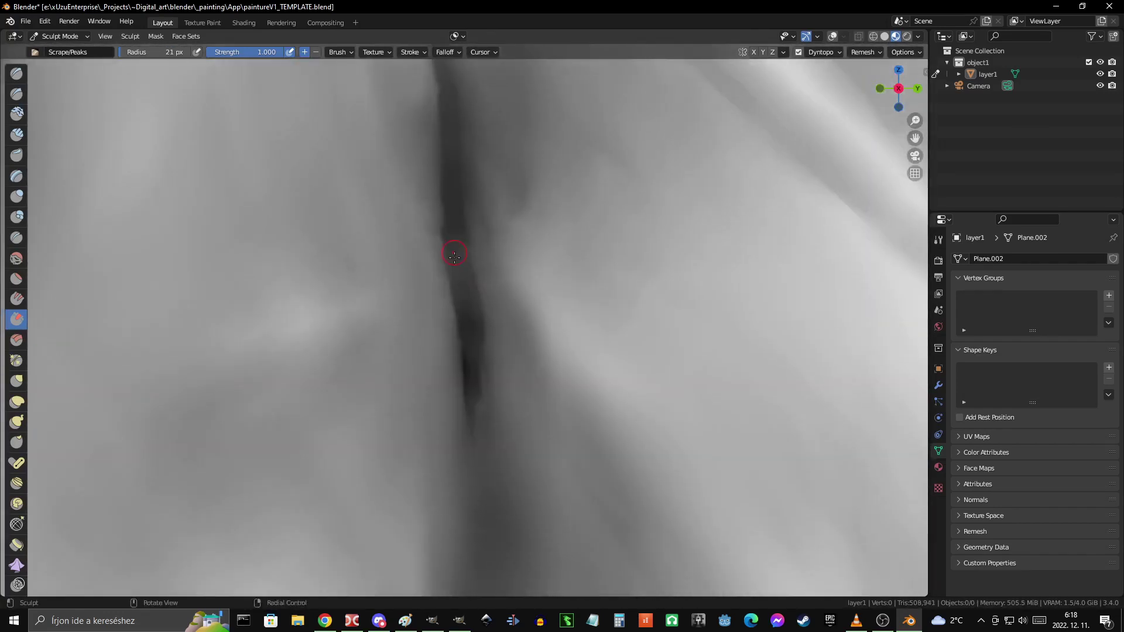
{"action": "scroll", "coordinate": [468, 305], "scroll_direction": "down", "scroll_amount": 7}
{"action": "scroll", "coordinate": [474, 310], "scroll_direction": "up", "scroll_amount": 7}
{"action": "scroll", "coordinate": [489, 318], "scroll_direction": "down", "scroll_amount": 1}
{"action": "scroll", "coordinate": [489, 317], "scroll_direction": "down", "scroll_amount": 3}
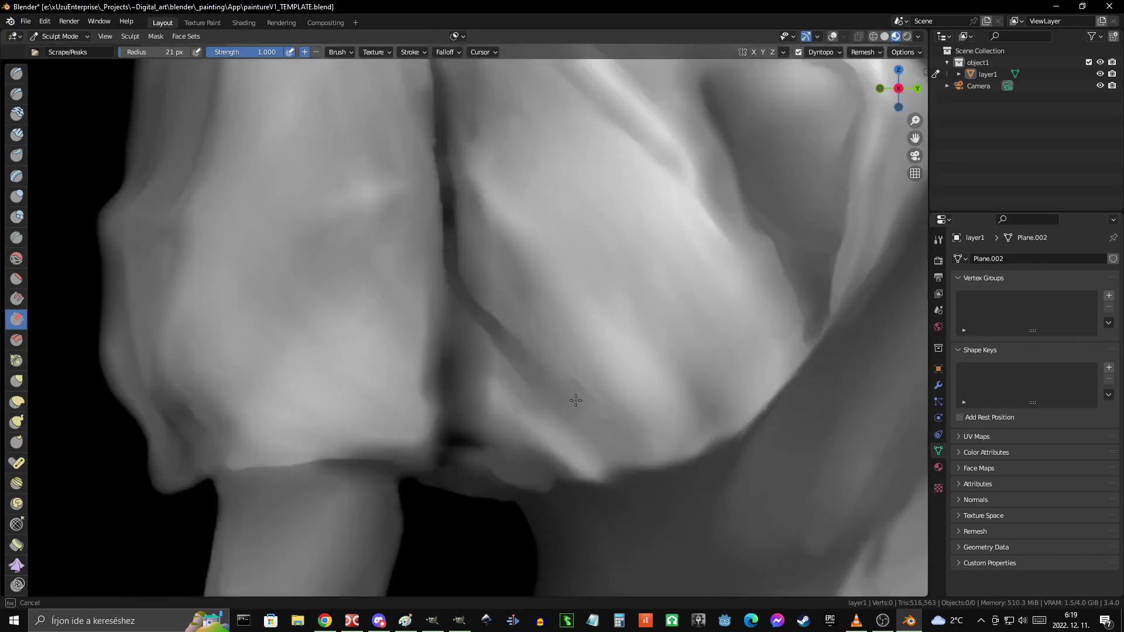
{"action": "scroll", "coordinate": [572, 318], "scroll_direction": "up", "scroll_amount": 4}
{"action": "scroll", "coordinate": [515, 270], "scroll_direction": "down", "scroll_amount": 2}
{"action": "scroll", "coordinate": [485, 322], "scroll_direction": "up", "scroll_amount": 2}
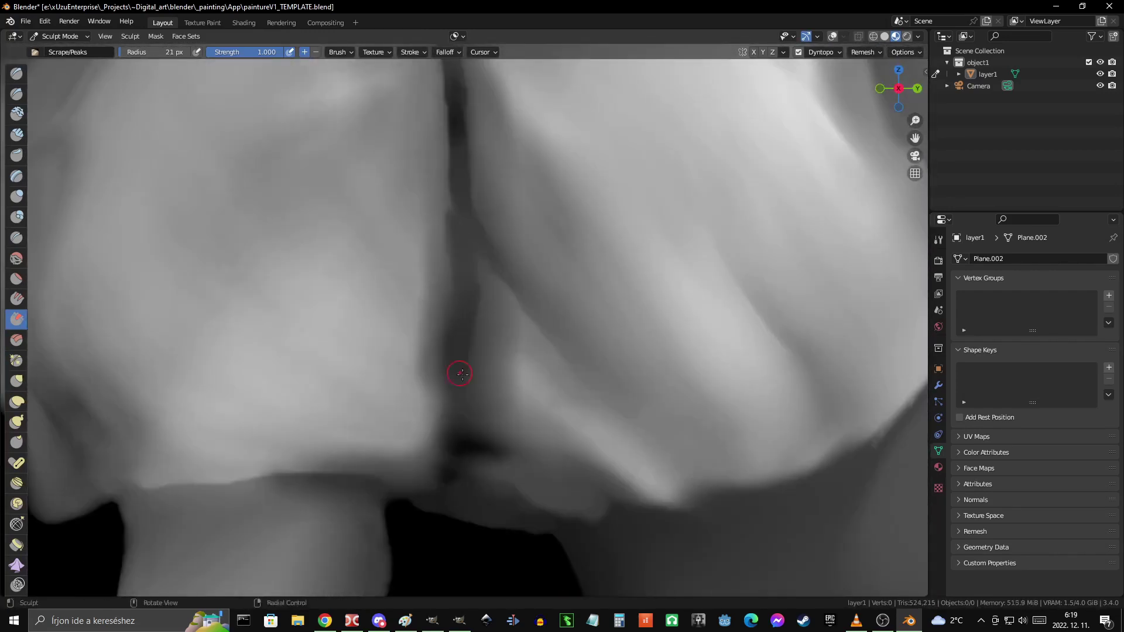
{"action": "scroll", "coordinate": [462, 363], "scroll_direction": "down", "scroll_amount": 1}
{"action": "scroll", "coordinate": [468, 339], "scroll_direction": "up", "scroll_amount": 1}
{"action": "scroll", "coordinate": [477, 299], "scroll_direction": "up", "scroll_amount": 3}
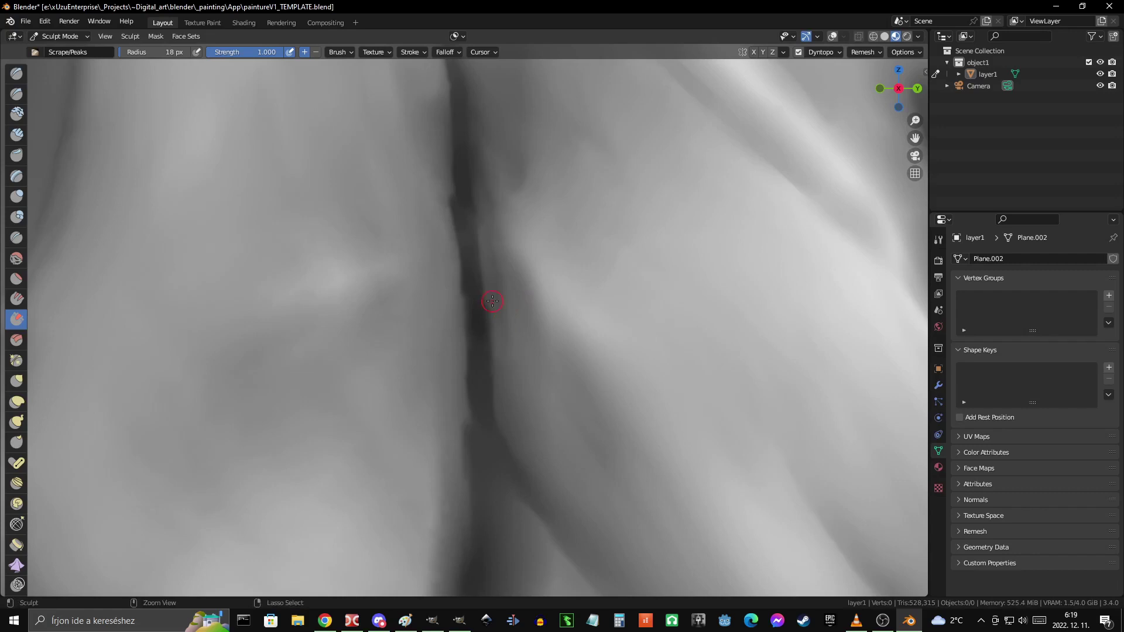
{"action": "scroll", "coordinate": [472, 229], "scroll_direction": "down", "scroll_amount": 2}
{"action": "scroll", "coordinate": [474, 305], "scroll_direction": "down", "scroll_amount": 4}
{"action": "scroll", "coordinate": [477, 375], "scroll_direction": "up", "scroll_amount": 2}
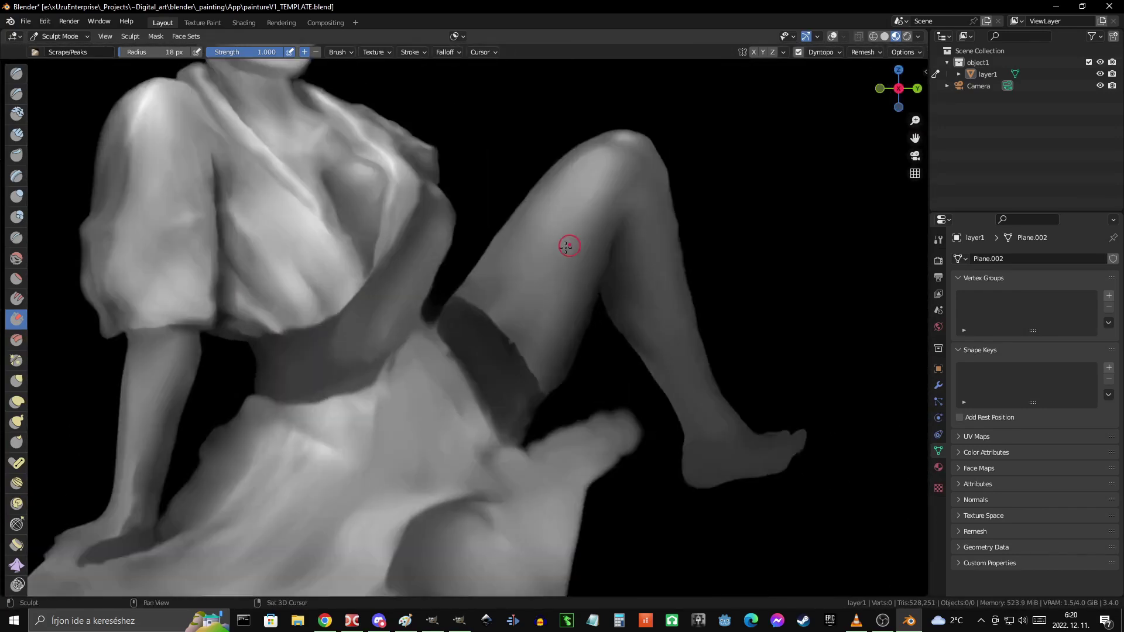
{"action": "scroll", "coordinate": [468, 240], "scroll_direction": "up", "scroll_amount": 1}
{"action": "scroll", "coordinate": [382, 235], "scroll_direction": "up", "scroll_amount": 2}
{"action": "scroll", "coordinate": [509, 294], "scroll_direction": "down", "scroll_amount": 5}
- Build up nose and brow volume on the face with Clay Strips
{"action": "mouse_move", "coordinate": [533, 326]}
{"action": "middle_mouse_down"}
{"action": "mouse_move", "coordinate": [587, 261]}
{"action": "mouse_move", "coordinate": [292, 408]}
{"action": "mouse_move", "coordinate": [459, 248]}
{"action": "middle_mouse_up"}
{"action": "scroll", "coordinate": [293, 408], "scroll_direction": "down", "scroll_amount": 3}
{"action": "scroll", "coordinate": [459, 248], "scroll_direction": "up", "scroll_amount": 6}
{"action": "key", "text": "c"}
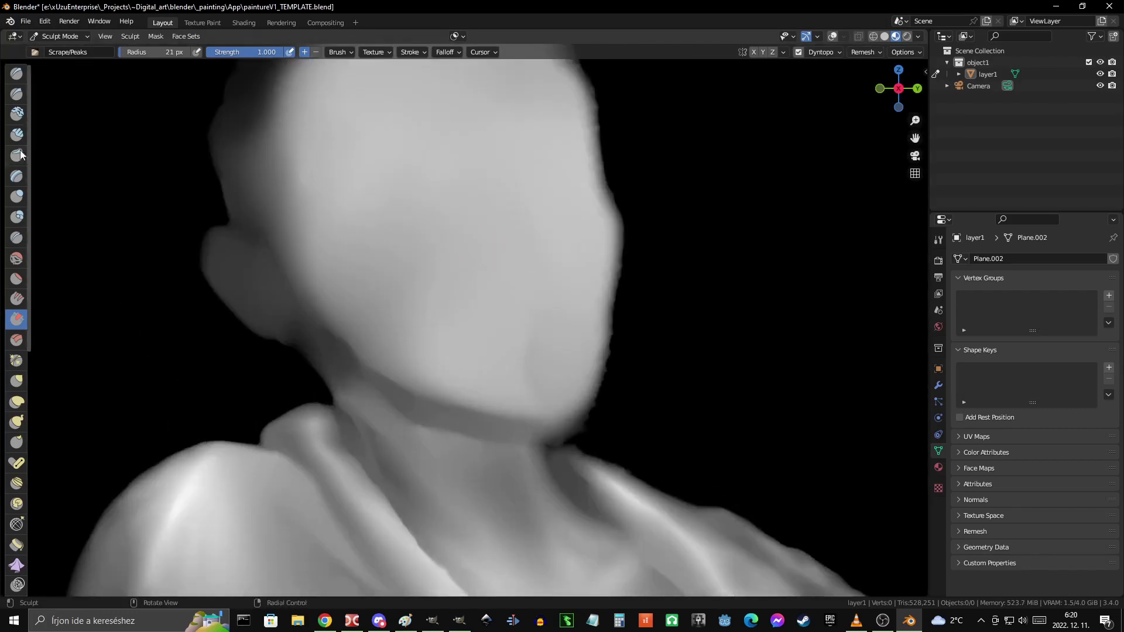
{"action": "mouse_move", "coordinate": [466, 308]}
{"action": "middle_mouse_down", "text": "ctrl"}
{"action": "mouse_move", "coordinate": [443, 262]}
{"action": "mouse_move", "coordinate": [406, 240]}
{"action": "middle_mouse_up", "text": "ctrl"}
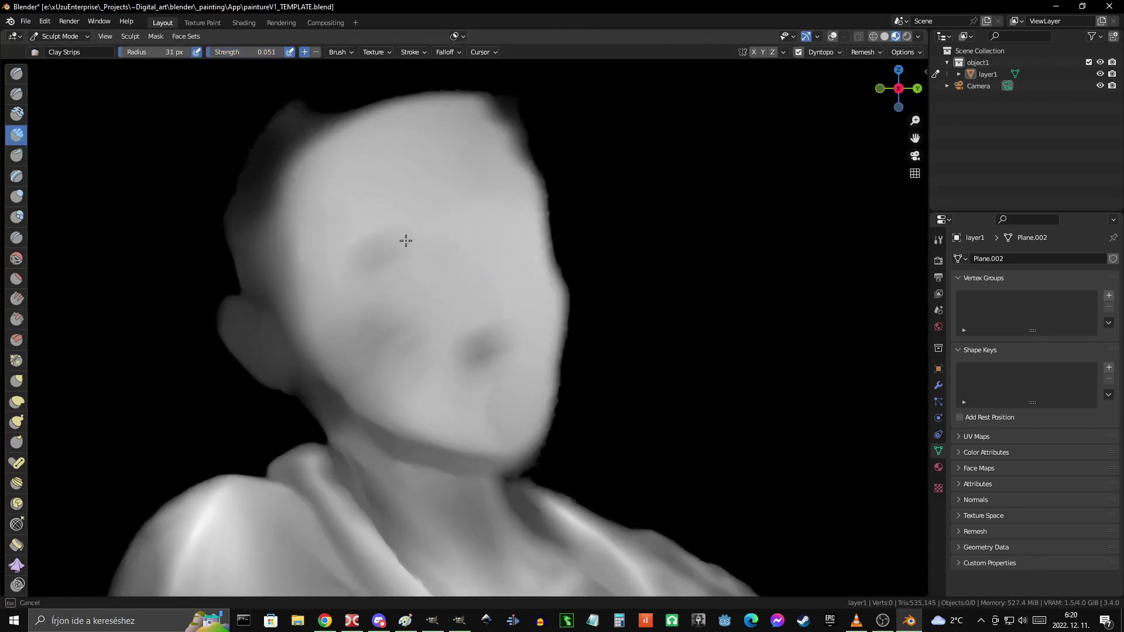
{"action": "middle_click_drag", "start_coordinate": [336, 258], "coordinate": [535, 262], "text": "ctrl"}
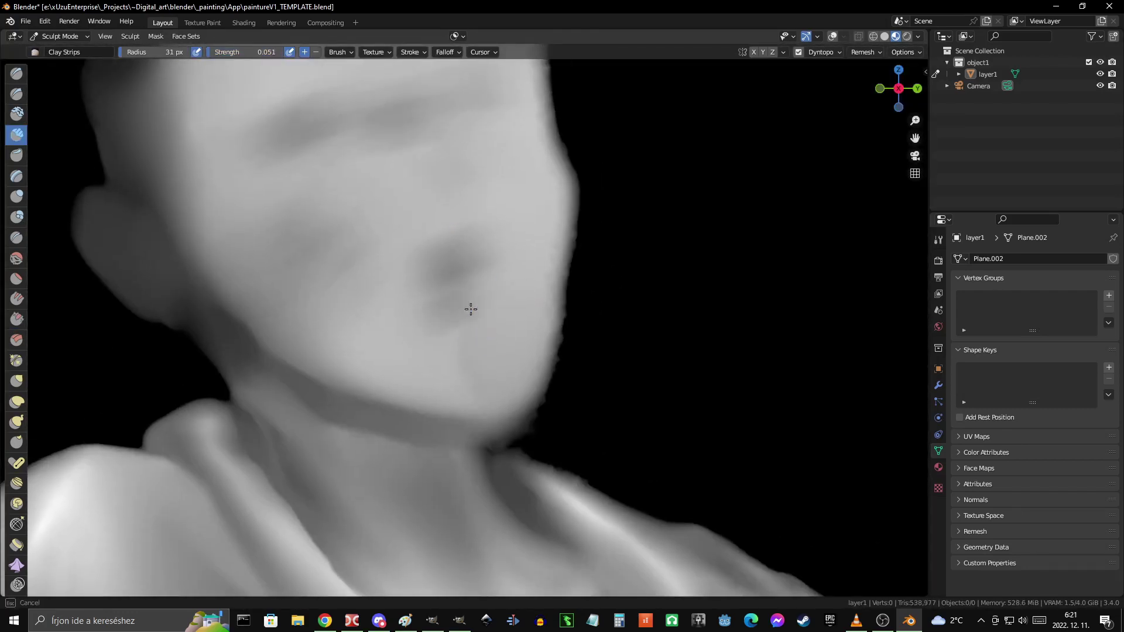
- Carve the mouth line below the nose with the Crease brush
{"action": "key", "text": "shift+c"}
{"action": "left_click_drag", "start_coordinate": [474, 293], "coordinate": [410, 324]}
{"action": "middle_click_drag", "start_coordinate": [410, 323], "coordinate": [534, 320], "text": "ctrl"}
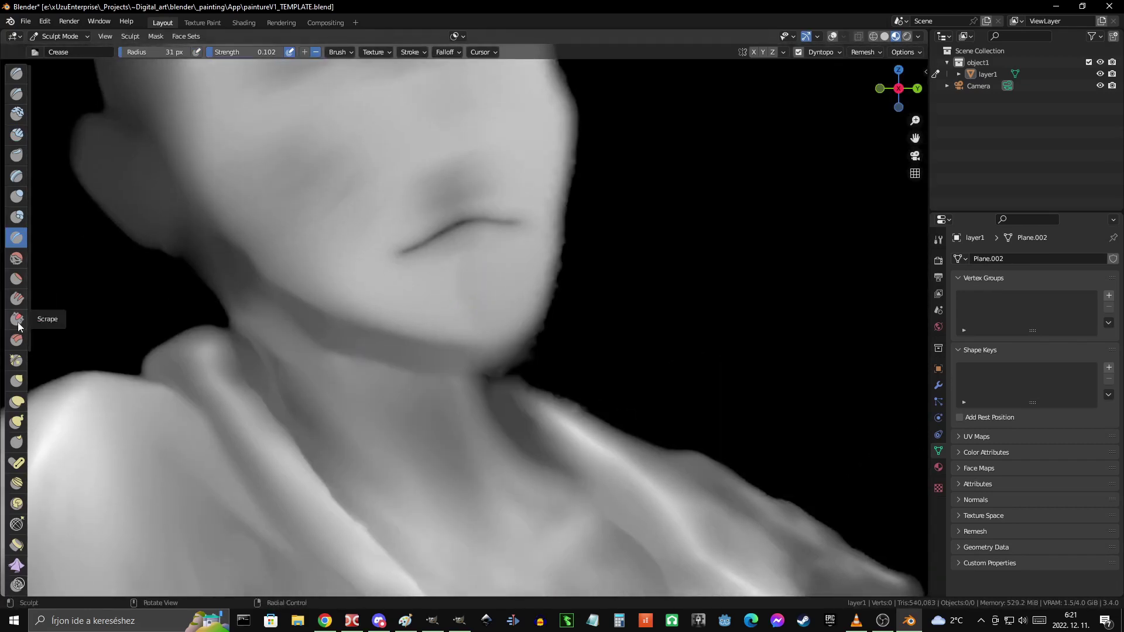
{"action": "mouse_move", "coordinate": [319, 303]}
{"action": "middle_mouse_down", "text": "ctrl"}
{"action": "mouse_move", "coordinate": [487, 283]}
{"action": "mouse_move", "coordinate": [457, 254]}
{"action": "mouse_move", "coordinate": [577, 326]}
{"action": "mouse_move", "coordinate": [416, 314]}
{"action": "mouse_move", "coordinate": [535, 359]}
{"action": "mouse_move", "coordinate": [445, 300]}
{"action": "mouse_move", "coordinate": [615, 359]}
{"action": "mouse_move", "coordinate": [306, 330]}
{"action": "middle_mouse_up", "text": "ctrl"}
- Pull the lips out around the mouth line with Grab and refine their outline
{"action": "key", "text": "g"}
{"action": "mouse_move", "coordinate": [341, 398]}
{"action": "middle_mouse_down", "text": "ctrl"}
{"action": "mouse_move", "coordinate": [590, 422]}
{"action": "mouse_move", "coordinate": [474, 273]}
{"action": "middle_mouse_up", "text": "ctrl"}
{"action": "key", "text": "f"}
{"action": "middle_click_drag", "start_coordinate": [428, 314], "coordinate": [546, 269], "text": "ctrl"}
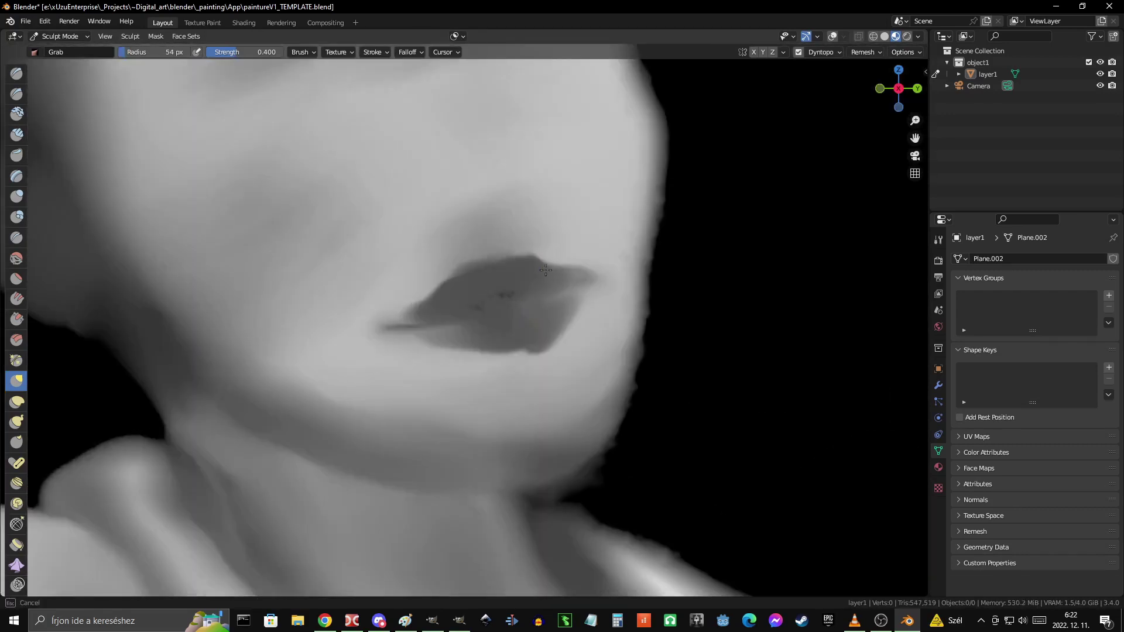
{"action": "mouse_move", "coordinate": [87, 88]}
{"action": "middle_mouse_down", "text": "ctrl"}
{"action": "mouse_move", "coordinate": [351, 234]}
{"action": "mouse_move", "coordinate": [647, 296]}
{"action": "mouse_move", "coordinate": [494, 292]}
{"action": "mouse_move", "coordinate": [367, 216]}
{"action": "middle_mouse_up", "text": "ctrl"}
- Carve dark eye sockets with the Crease brush
{"action": "key", "text": "shift+c"}
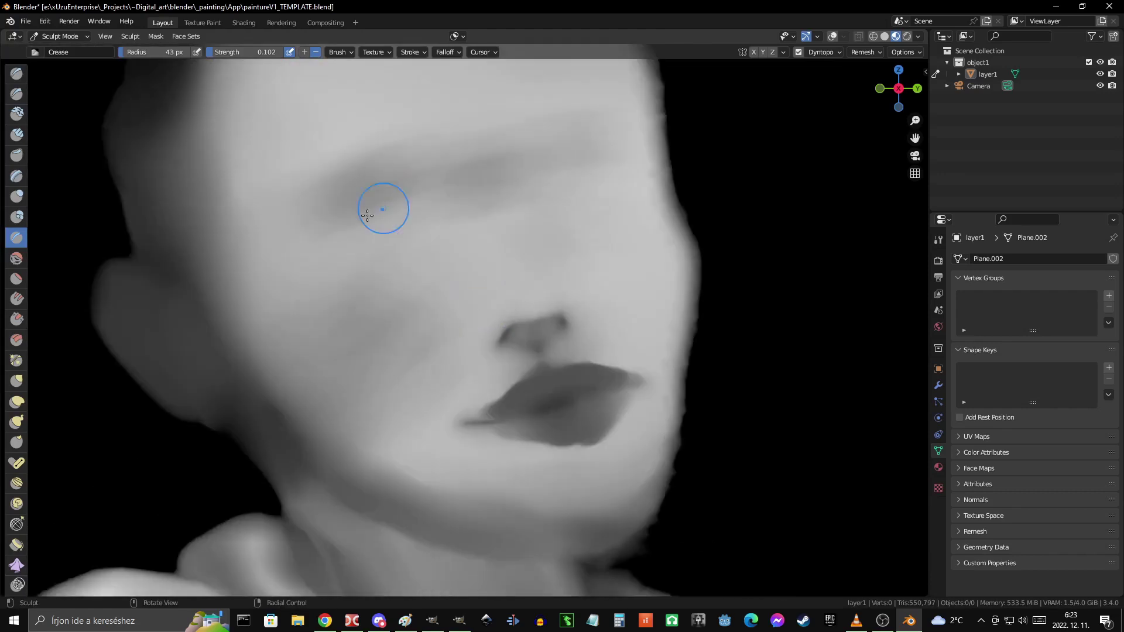
{"action": "middle_click_drag", "start_coordinate": [609, 180], "coordinate": [490, 225], "text": "ctrl"}
{"action": "middle_click_drag", "start_coordinate": [566, 339], "coordinate": [456, 271], "text": "ctrl"}
- Dig the nostrils under the nose with Scrape/Peaks, then frame the face front-on
{"action": "key", "text": "shift+t"}
{"action": "mouse_move", "coordinate": [453, 201]}
{"action": "middle_mouse_down", "text": "ctrl"}
{"action": "mouse_move", "coordinate": [422, 319]}
{"action": "mouse_move", "coordinate": [585, 366]}
{"action": "mouse_move", "coordinate": [409, 253]}
{"action": "middle_mouse_up", "text": "ctrl"}
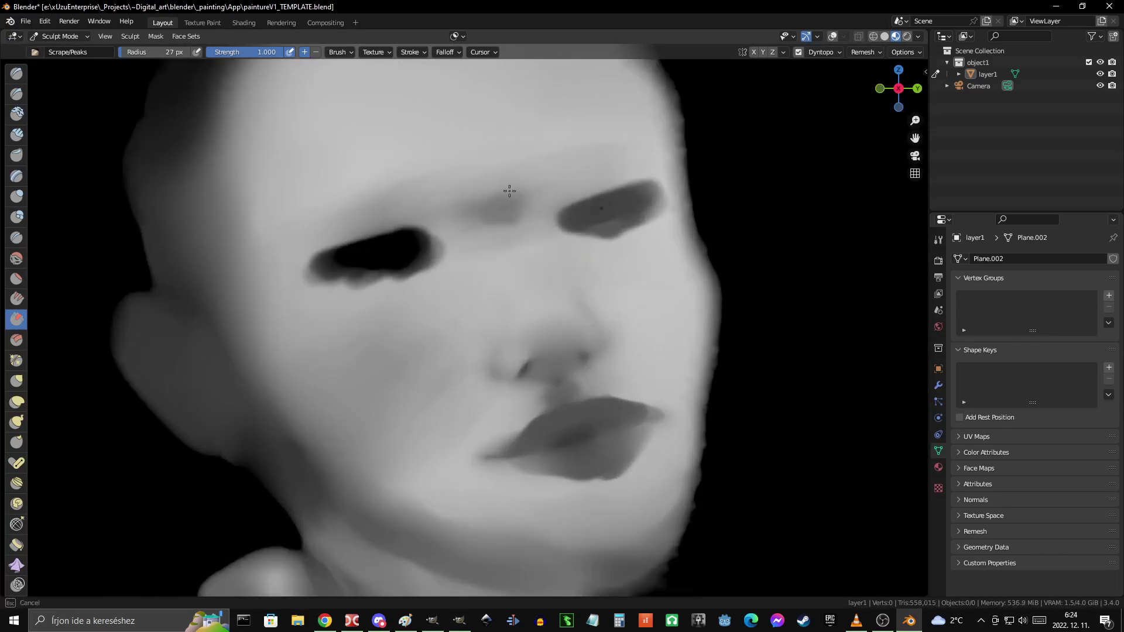
{"action": "mouse_move", "coordinate": [534, 328]}
{"action": "middle_mouse_down", "text": "ctrl"}
{"action": "mouse_move", "coordinate": [476, 213]}
{"action": "mouse_move", "coordinate": [477, 326]}
{"action": "mouse_move", "coordinate": [527, 293]}
{"action": "mouse_move", "coordinate": [606, 324]}
{"action": "mouse_move", "coordinate": [429, 319]}
{"action": "middle_mouse_up", "text": "ctrl"}
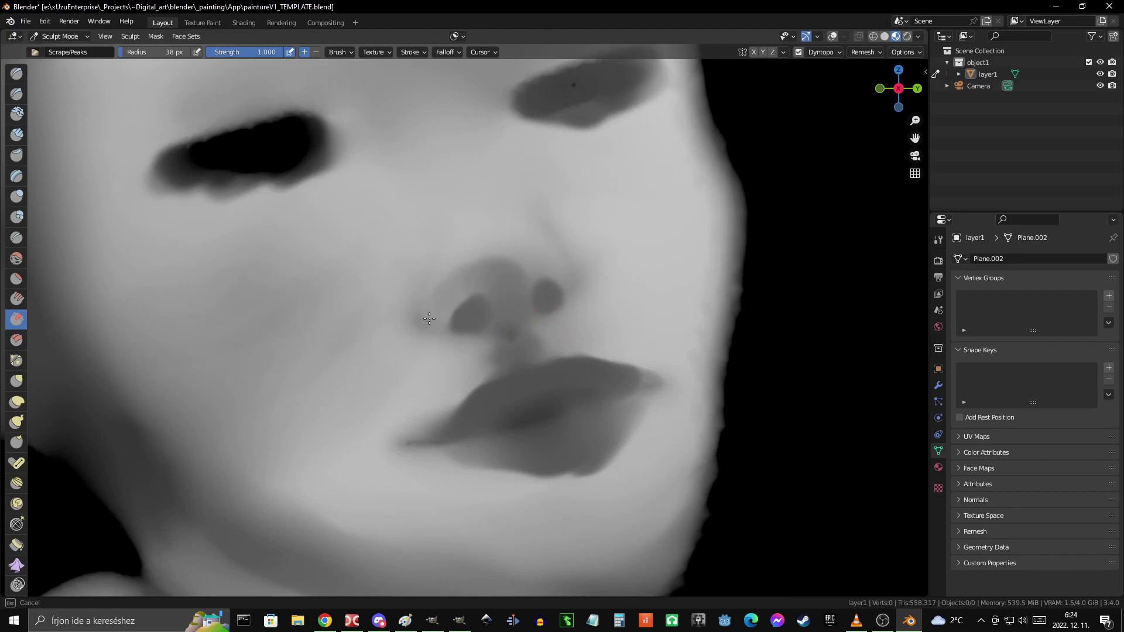
{"action": "middle_click_drag", "start_coordinate": [496, 265], "coordinate": [381, 315], "text": "ctrl"}
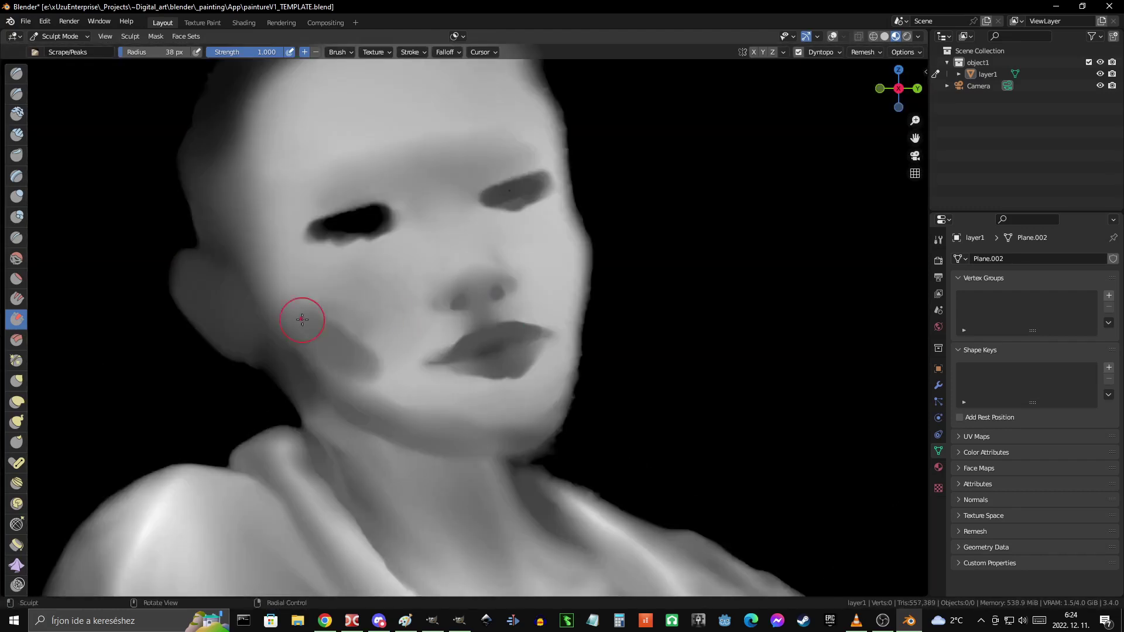
{"action": "mouse_move", "coordinate": [521, 277]}
{"action": "middle_mouse_down"}
{"action": "mouse_move", "coordinate": [369, 325]}
{"action": "mouse_move", "coordinate": [435, 299]}
{"action": "middle_mouse_up"}
{"action": "scroll", "coordinate": [521, 352], "scroll_direction": "up", "scroll_amount": 2}
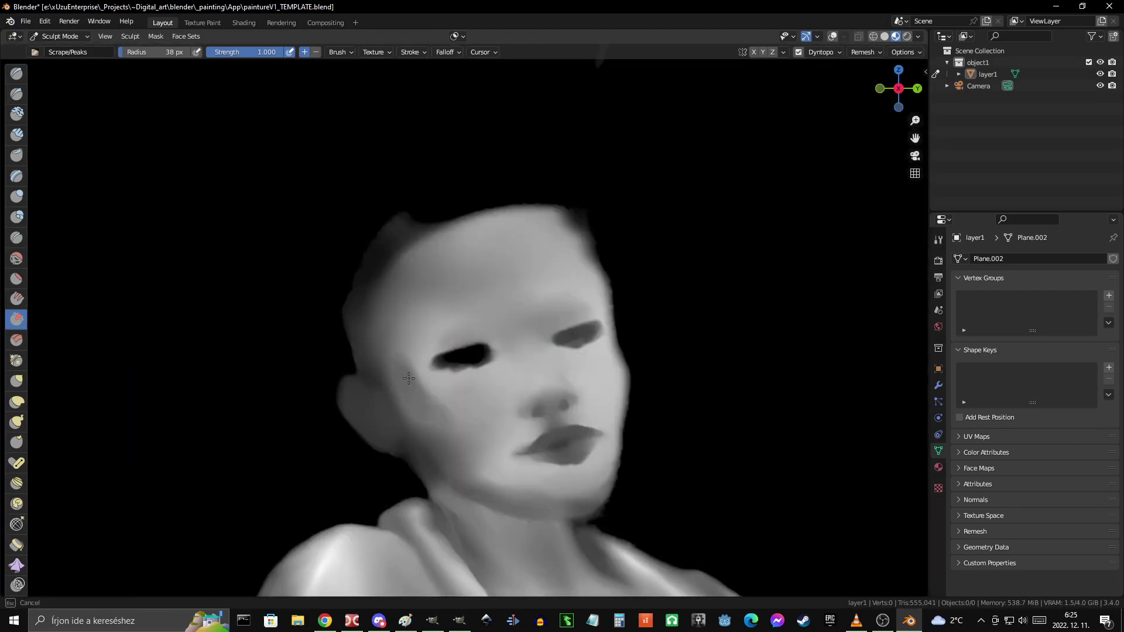
{"action": "middle_click_drag", "start_coordinate": [409, 378], "coordinate": [143, 398], "text": "ctrl"}
- Refine the lower lip and eye edges with an enlarged Scrape/Peaks brush
{"action": "middle_click_drag", "start_coordinate": [441, 325], "coordinate": [532, 326], "text": "ctrl"}
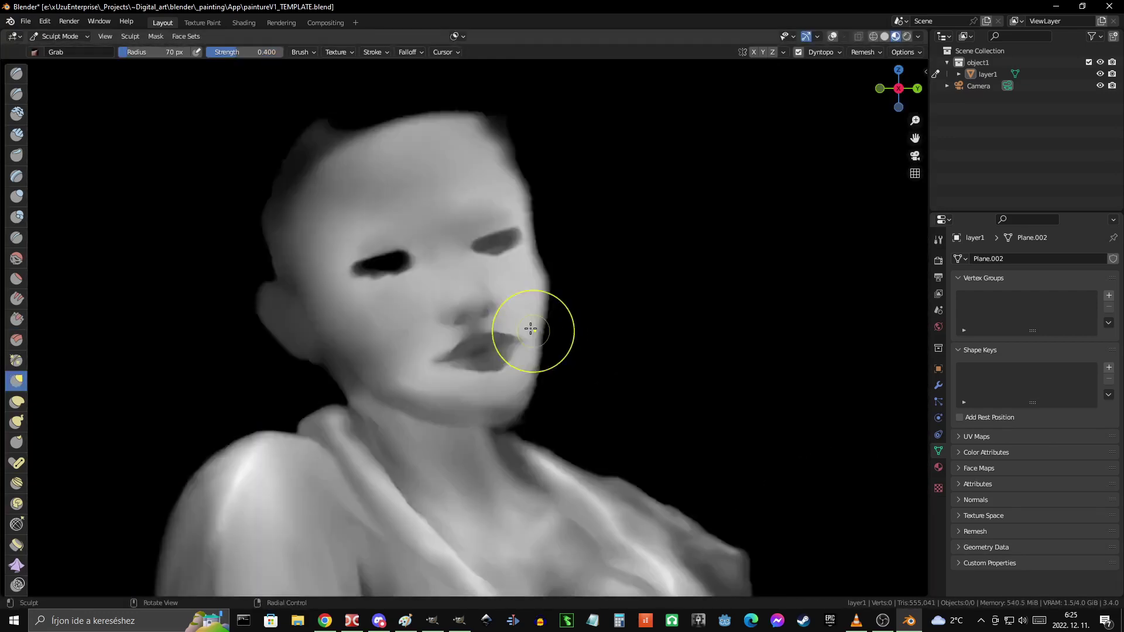
{"action": "scroll", "coordinate": [427, 381], "scroll_direction": "up", "scroll_amount": 3}
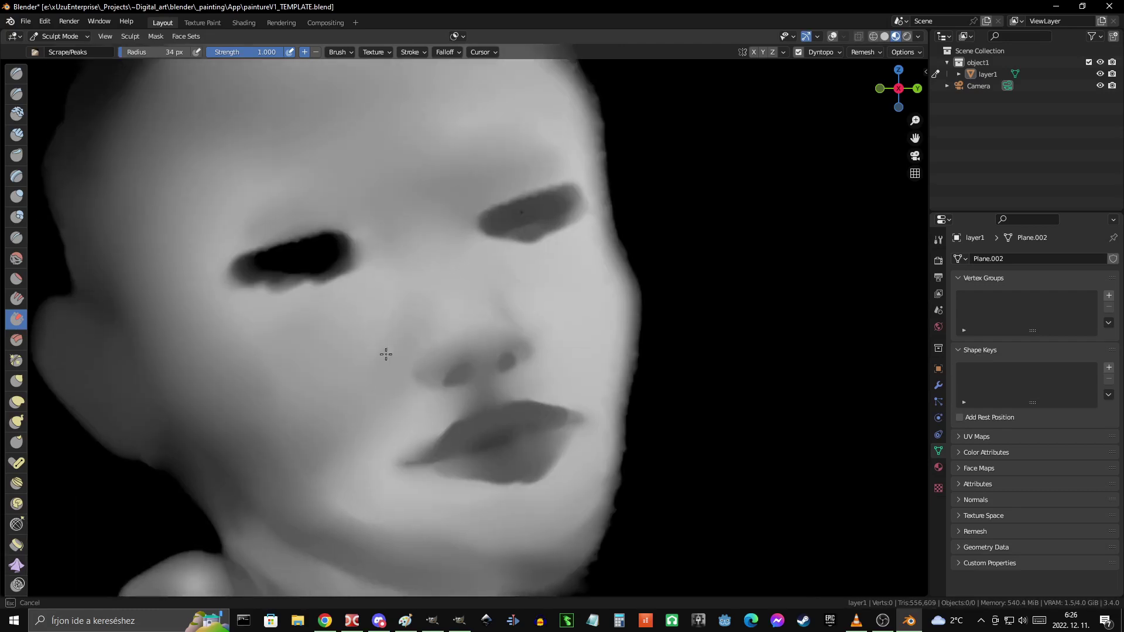
{"action": "mouse_move", "coordinate": [397, 269]}
{"action": "middle_mouse_down", "text": "ctrl"}
{"action": "mouse_move", "coordinate": [309, 312]}
{"action": "mouse_move", "coordinate": [435, 342]}
{"action": "mouse_move", "coordinate": [424, 308]}
{"action": "middle_mouse_up", "text": "ctrl"}
{"action": "mouse_move", "coordinate": [393, 395]}
{"action": "middle_mouse_down", "text": "ctrl"}
{"action": "mouse_move", "coordinate": [817, 355]}
{"action": "mouse_move", "coordinate": [497, 359]}
{"action": "mouse_move", "coordinate": [578, 288]}
{"action": "middle_mouse_up", "text": "ctrl"}
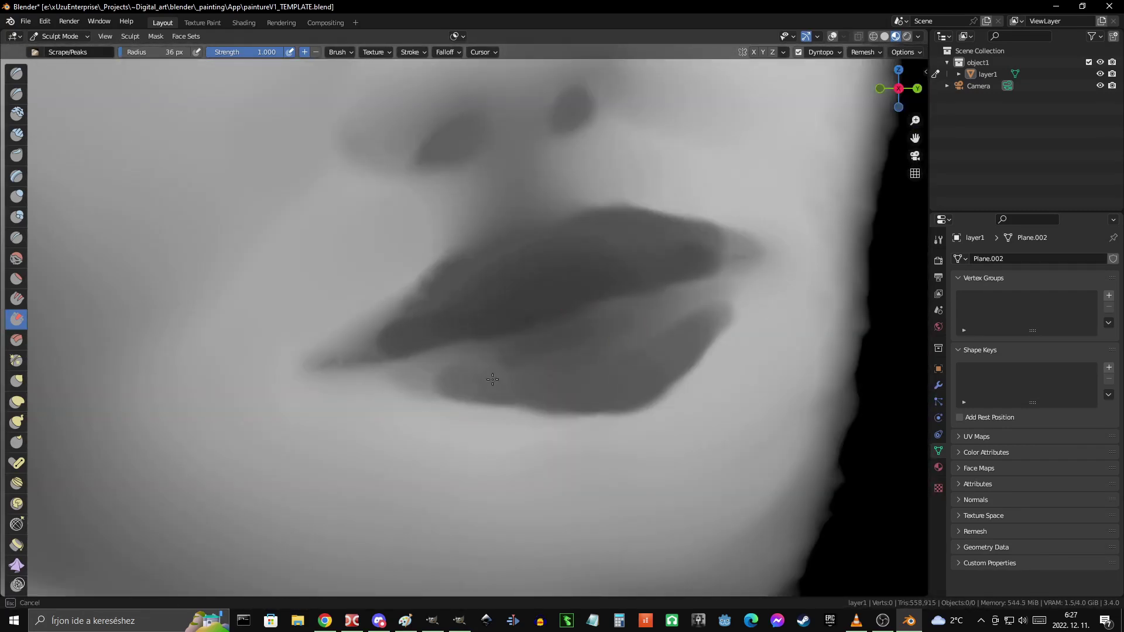
{"action": "middle_click_drag", "start_coordinate": [536, 396], "coordinate": [547, 343], "text": "ctrl"}
{"action": "scroll", "coordinate": [562, 258], "scroll_direction": "down", "scroll_amount": 3}
{"action": "scroll", "coordinate": [459, 319], "scroll_direction": "up", "scroll_amount": 5}
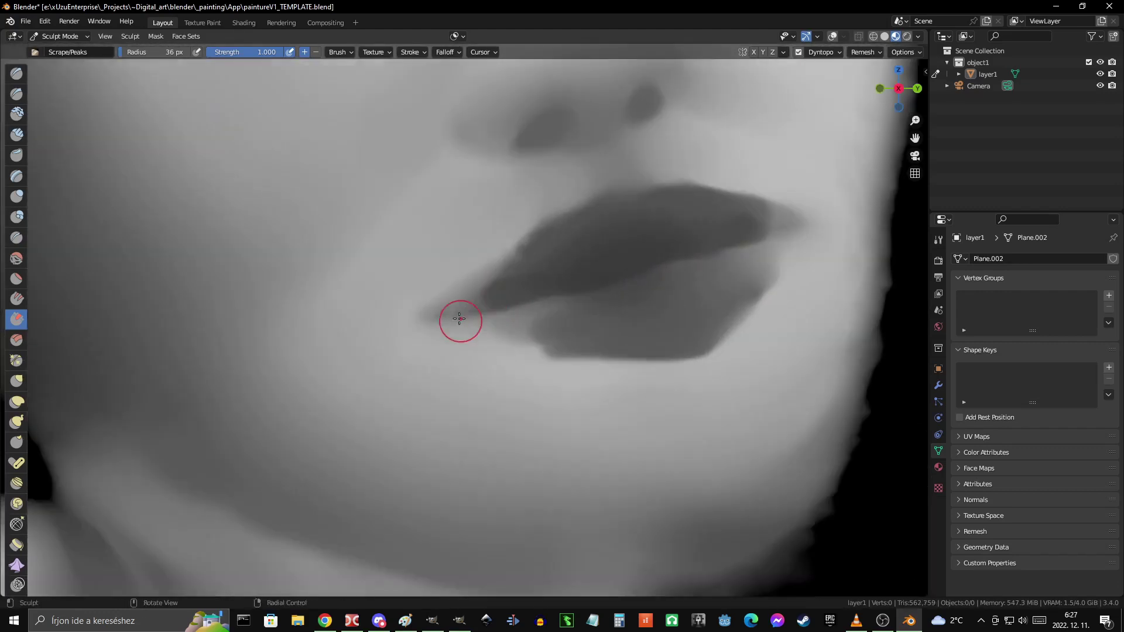
{"action": "mouse_move", "coordinate": [414, 302]}
{"action": "middle_mouse_down", "text": "ctrl"}
{"action": "mouse_move", "coordinate": [484, 262]}
{"action": "mouse_move", "coordinate": [282, 301]}
{"action": "middle_mouse_up", "text": "ctrl"}
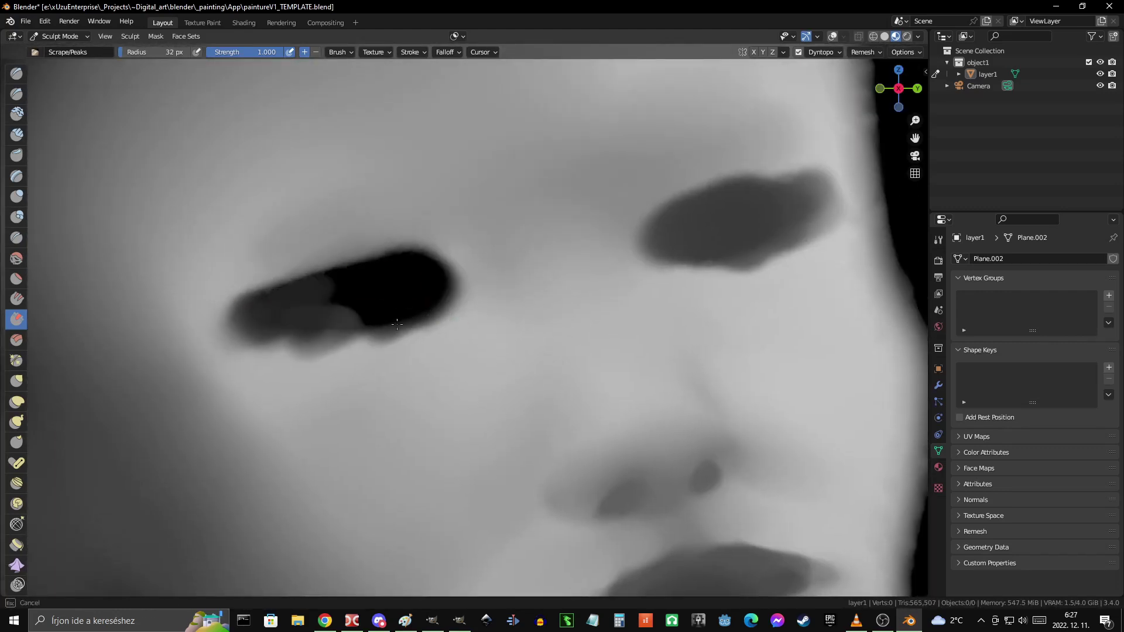
{"action": "mouse_move", "coordinate": [433, 294]}
{"action": "middle_mouse_down", "text": "ctrl"}
{"action": "mouse_move", "coordinate": [567, 341]}
{"action": "mouse_move", "coordinate": [456, 348]}
{"action": "mouse_move", "coordinate": [440, 311]}
{"action": "middle_mouse_up", "text": "ctrl"}
- Nudge the nose and cheeks with the Grab brush, checking the whole figure and face
{"action": "key", "text": "g"}
{"action": "scroll", "coordinate": [421, 321], "scroll_direction": "down", "scroll_amount": 3}
{"action": "middle_click_drag", "start_coordinate": [574, 285], "coordinate": [439, 284], "text": "ctrl"}
{"action": "scroll", "coordinate": [609, 381], "scroll_direction": "up", "scroll_amount": 1}
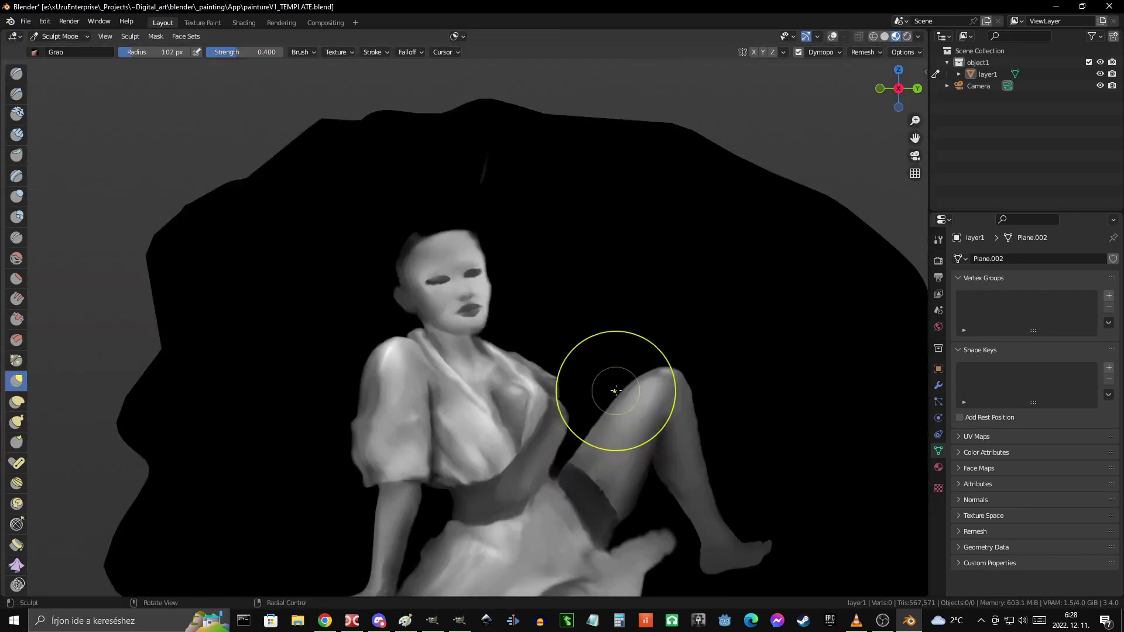
{"action": "scroll", "coordinate": [296, 239], "scroll_direction": "up", "scroll_amount": 4}
{"action": "scroll", "coordinate": [517, 270], "scroll_direction": "down", "scroll_amount": 4}
{"action": "scroll", "coordinate": [517, 270], "scroll_direction": "up", "scroll_amount": 3}
{"action": "scroll", "coordinate": [444, 287], "scroll_direction": "up", "scroll_amount": 3}
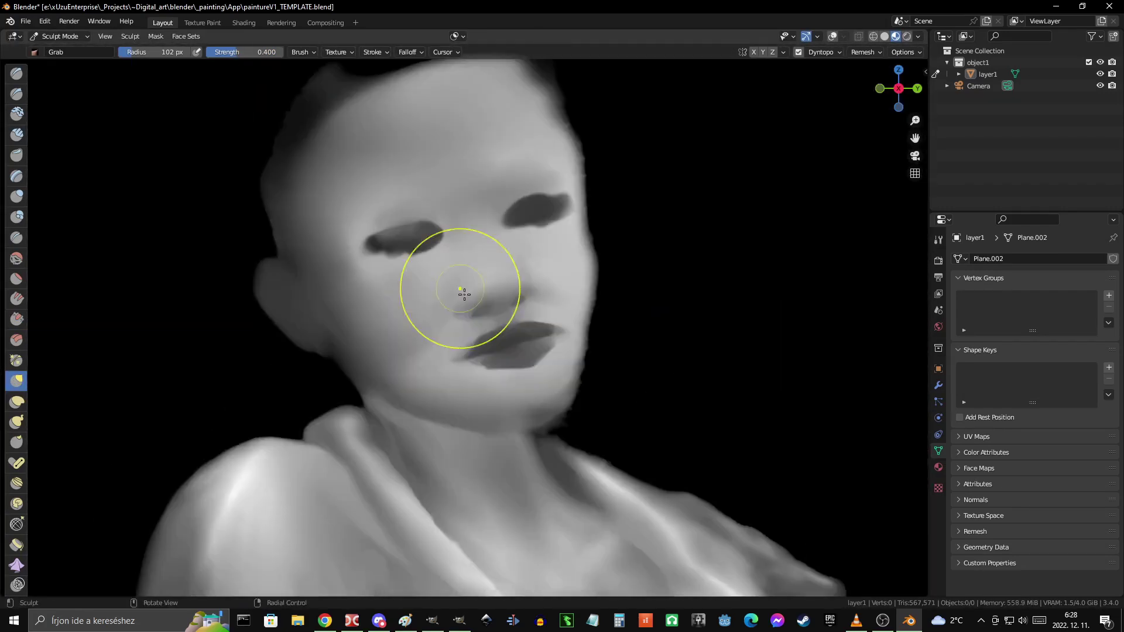
{"action": "scroll", "coordinate": [545, 360], "scroll_direction": "down", "scroll_amount": 1}
{"action": "scroll", "coordinate": [459, 301], "scroll_direction": "up", "scroll_amount": 2}
{"action": "scroll", "coordinate": [637, 394], "scroll_direction": "down", "scroll_amount": 5}
{"action": "middle_click_drag", "start_coordinate": [637, 394], "coordinate": [480, 290], "text": "ctrl"}
{"action": "scroll", "coordinate": [592, 366], "scroll_direction": "down", "scroll_amount": 5}
{"action": "scroll", "coordinate": [464, 314], "scroll_direction": "up", "scroll_amount": 4}
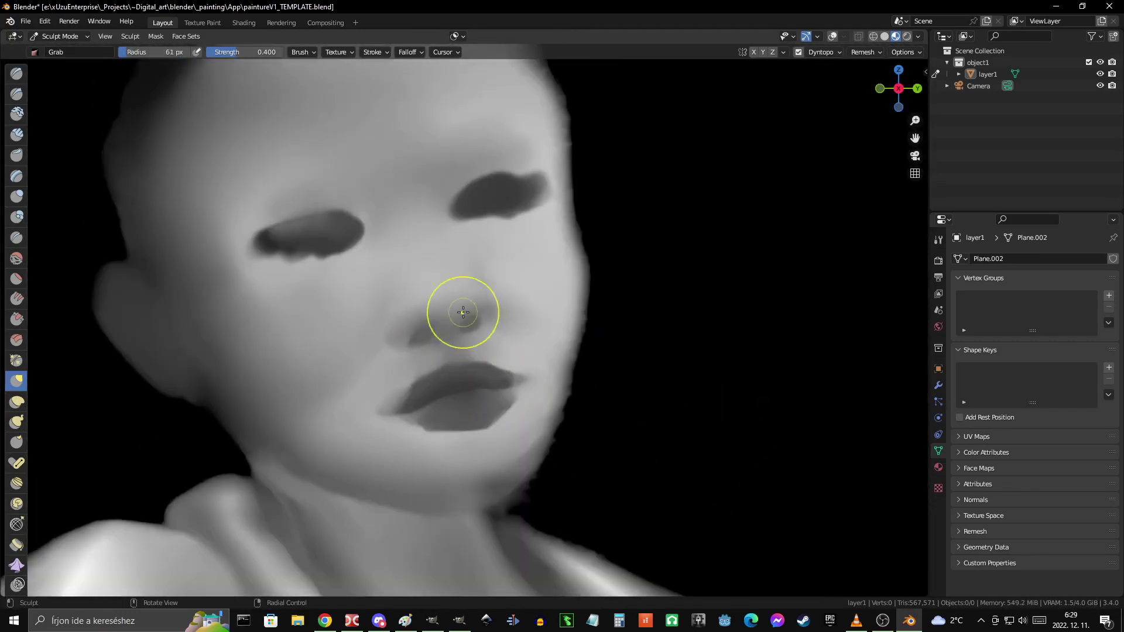
{"action": "scroll", "coordinate": [575, 318], "scroll_direction": "down", "scroll_amount": 6}
{"action": "scroll", "coordinate": [574, 318], "scroll_direction": "up", "scroll_amount": 4}
{"action": "scroll", "coordinate": [556, 304], "scroll_direction": "down", "scroll_amount": 5}
{"action": "scroll", "coordinate": [527, 281], "scroll_direction": "up", "scroll_amount": 2}
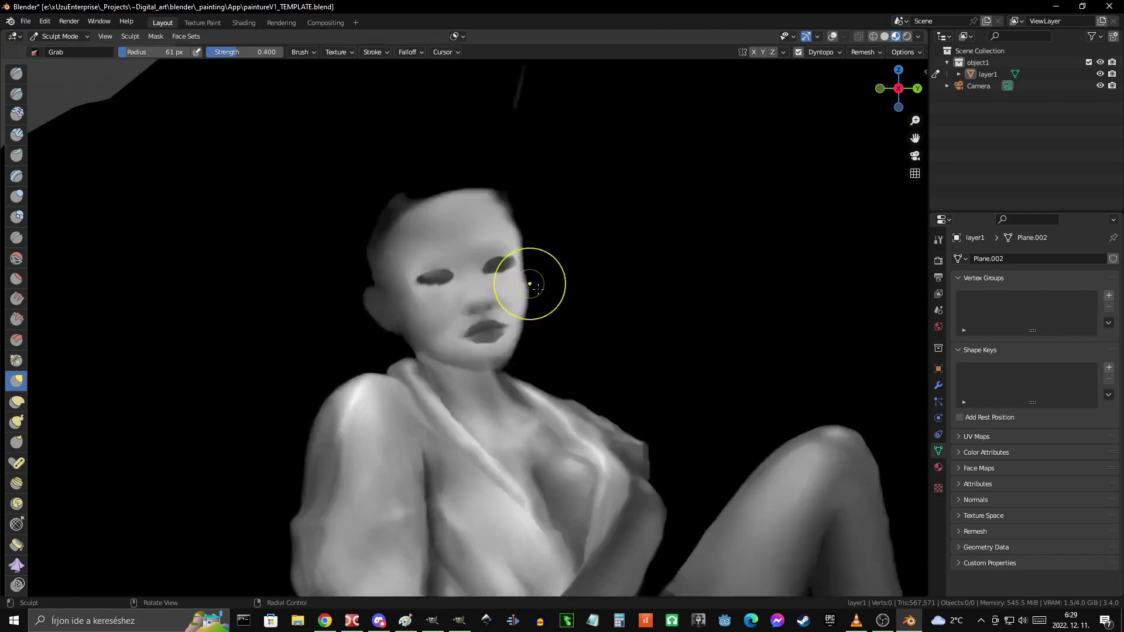
{"action": "scroll", "coordinate": [433, 329], "scroll_direction": "up", "scroll_amount": 3}
{"action": "scroll", "coordinate": [433, 329], "scroll_direction": "up", "scroll_amount": 1}
{"action": "scroll", "coordinate": [607, 359], "scroll_direction": "down", "scroll_amount": 5}
{"action": "scroll", "coordinate": [499, 265], "scroll_direction": "up", "scroll_amount": 1}
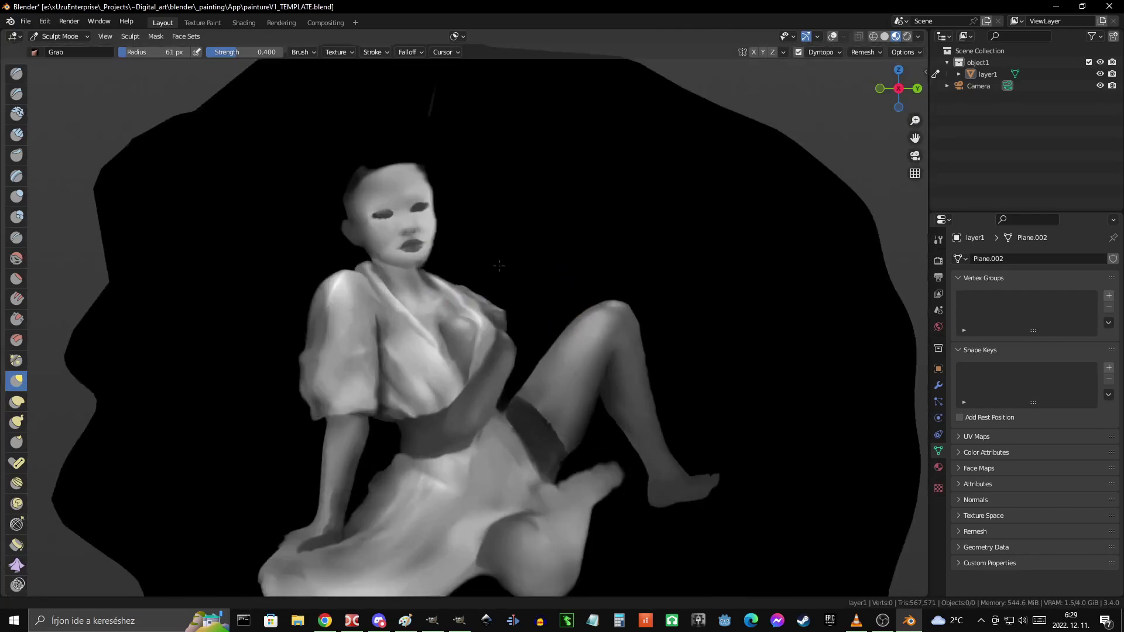
{"action": "scroll", "coordinate": [509, 234], "scroll_direction": "down", "scroll_amount": 2}
{"action": "scroll", "coordinate": [414, 464], "scroll_direction": "up", "scroll_amount": 1}
{"action": "scroll", "coordinate": [410, 410], "scroll_direction": "up", "scroll_amount": 2}
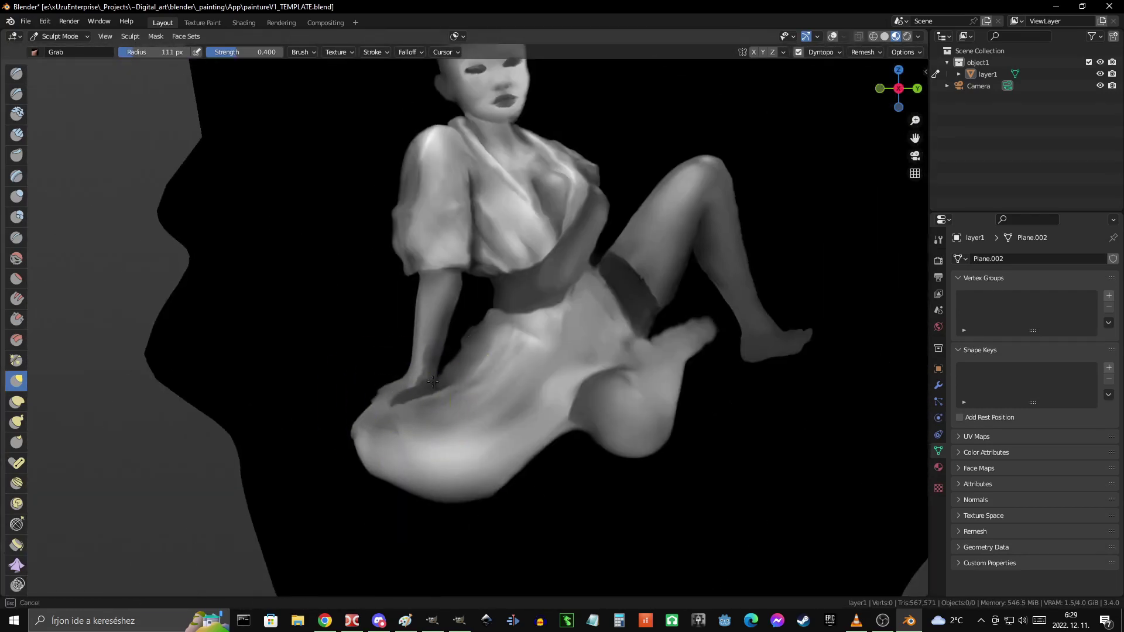
{"action": "scroll", "coordinate": [351, 287], "scroll_direction": "up", "scroll_amount": 3}
- Set the Grab brush to 107 px and adjust where the sleeve meets the arm
{"action": "key", "text": "f"}
{"action": "left_click", "coordinate": [346, 286]}
{"action": "scroll", "coordinate": [445, 351], "scroll_direction": "down", "scroll_amount": 3}
{"action": "scroll", "coordinate": [422, 316], "scroll_direction": "up", "scroll_amount": 3}
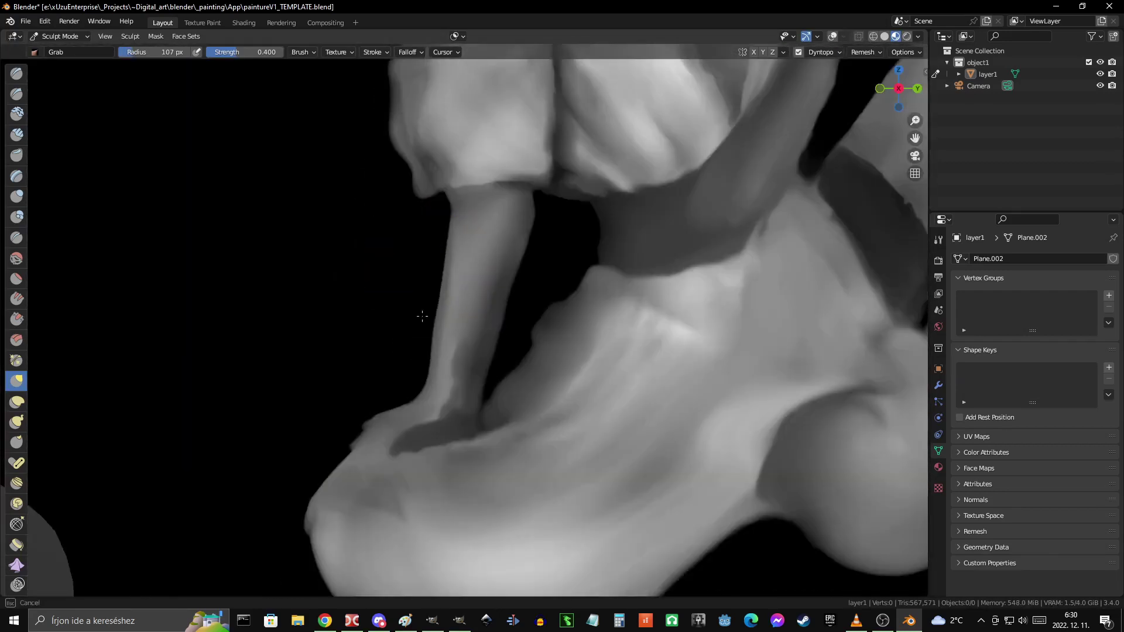
{"action": "scroll", "coordinate": [444, 340], "scroll_direction": "down", "scroll_amount": 3}
{"action": "scroll", "coordinate": [472, 364], "scroll_direction": "up", "scroll_amount": 3}
{"action": "scroll", "coordinate": [359, 359], "scroll_direction": "up", "scroll_amount": 2}
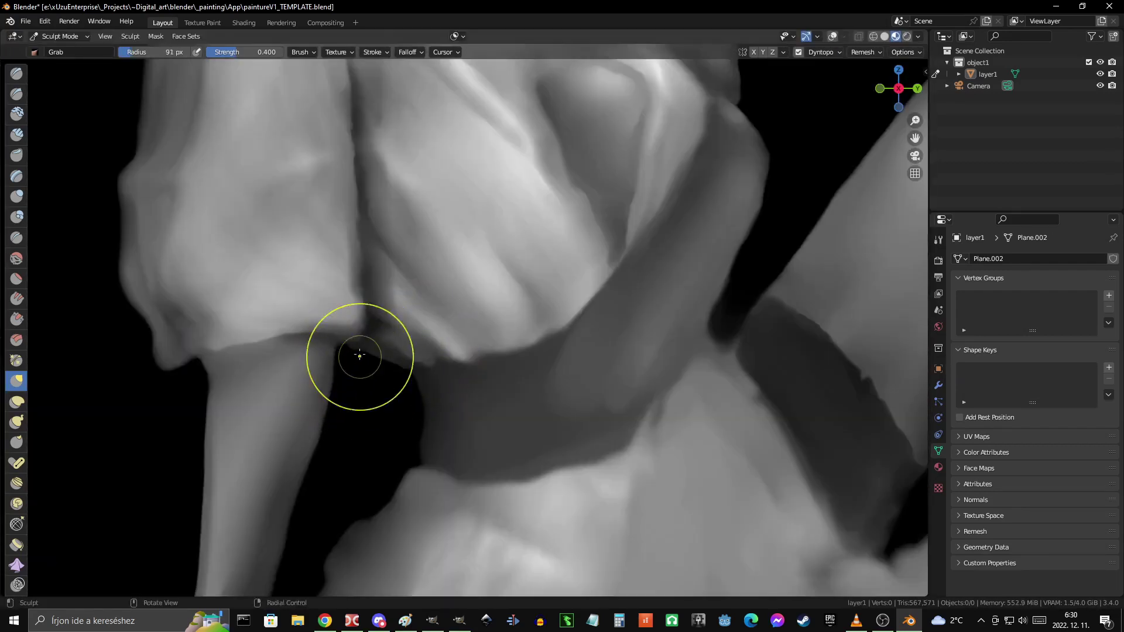
{"action": "scroll", "coordinate": [375, 340], "scroll_direction": "down", "scroll_amount": 1}
{"action": "scroll", "coordinate": [468, 328], "scroll_direction": "down", "scroll_amount": 3}
{"action": "scroll", "coordinate": [410, 351], "scroll_direction": "up", "scroll_amount": 3}
{"action": "scroll", "coordinate": [520, 388], "scroll_direction": "up", "scroll_amount": 2}
{"action": "scroll", "coordinate": [521, 388], "scroll_direction": "down", "scroll_amount": 5}
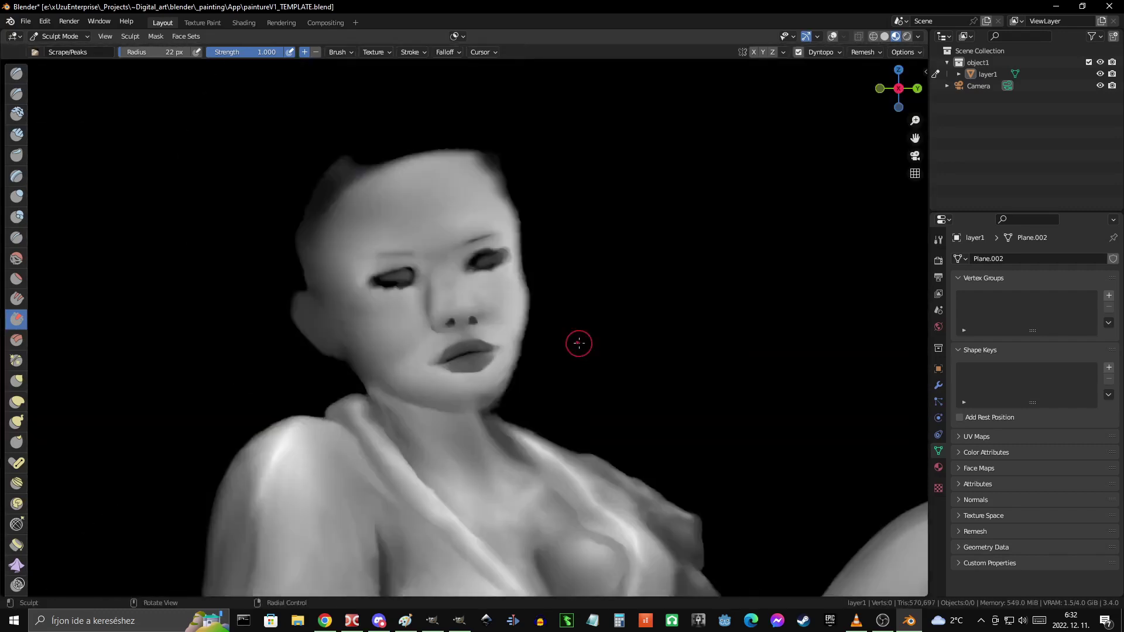
- Zoom around the face to inspect the nose, mouth and both eyes
{"action": "mouse_move", "coordinate": [578, 343]}
{"action": "middle_mouse_down", "text": "ctrl"}
{"action": "mouse_move", "coordinate": [471, 286]}
{"action": "mouse_move", "coordinate": [502, 307]}
{"action": "middle_mouse_up", "text": "ctrl"}
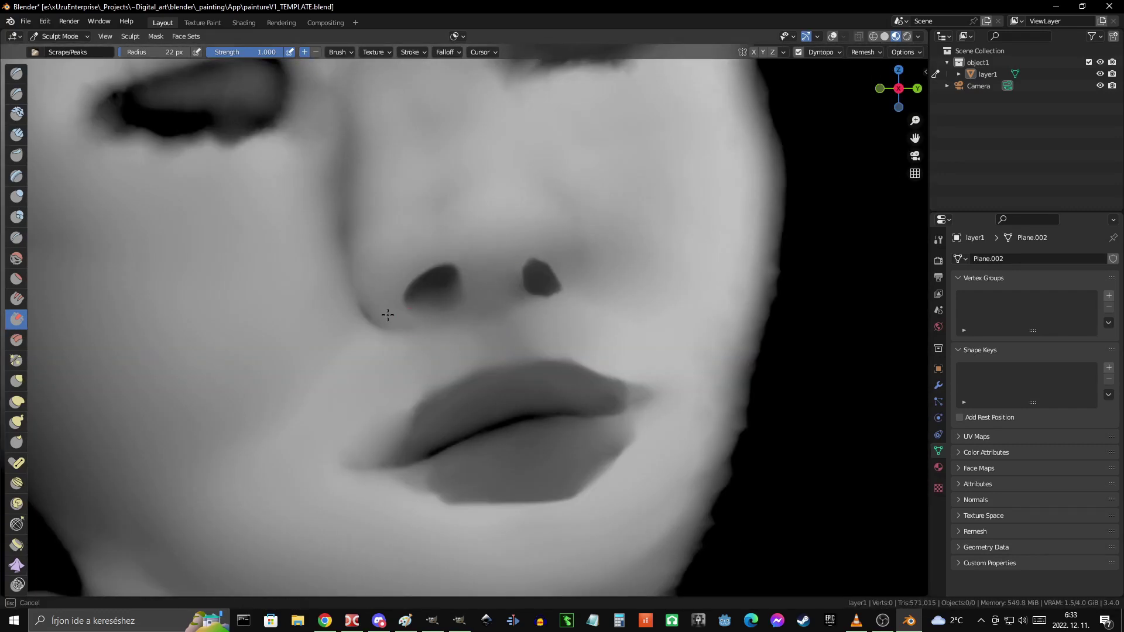
{"action": "middle_click_drag", "start_coordinate": [387, 315], "coordinate": [463, 241], "text": "ctrl"}
{"action": "mouse_move", "coordinate": [471, 300]}
{"action": "middle_mouse_down", "text": "ctrl"}
{"action": "mouse_move", "coordinate": [569, 309]}
{"action": "mouse_move", "coordinate": [522, 299]}
{"action": "mouse_move", "coordinate": [410, 236]}
{"action": "mouse_move", "coordinate": [582, 359]}
{"action": "mouse_move", "coordinate": [363, 268]}
{"action": "middle_mouse_up", "text": "ctrl"}
{"action": "mouse_move", "coordinate": [690, 218]}
{"action": "middle_mouse_down", "text": "ctrl"}
{"action": "mouse_move", "coordinate": [532, 319]}
{"action": "mouse_move", "coordinate": [485, 266]}
{"action": "middle_mouse_up", "text": "ctrl"}
{"action": "mouse_move", "coordinate": [386, 215]}
{"action": "middle_mouse_down", "text": "ctrl"}
{"action": "mouse_move", "coordinate": [662, 316]}
{"action": "mouse_move", "coordinate": [487, 270]}
{"action": "middle_mouse_up", "text": "ctrl"}
{"action": "mouse_move", "coordinate": [452, 316]}
{"action": "middle_mouse_down", "text": "ctrl"}
{"action": "mouse_move", "coordinate": [516, 364]}
{"action": "mouse_move", "coordinate": [540, 351]}
{"action": "mouse_move", "coordinate": [598, 375]}
{"action": "mouse_move", "coordinate": [560, 402]}
{"action": "mouse_move", "coordinate": [726, 339]}
{"action": "mouse_move", "coordinate": [728, 358]}
{"action": "mouse_move", "coordinate": [177, 303]}
{"action": "middle_mouse_up", "text": "ctrl"}
- Scrape the lip parting line deeper, sharpening it toward the mouth corner
{"action": "key", "text": "g"}
{"action": "mouse_move", "coordinate": [360, 316]}
{"action": "middle_mouse_down", "text": "ctrl"}
{"action": "mouse_move", "coordinate": [697, 268]}
{"action": "mouse_move", "coordinate": [26, 348]}
{"action": "middle_mouse_up", "text": "ctrl"}
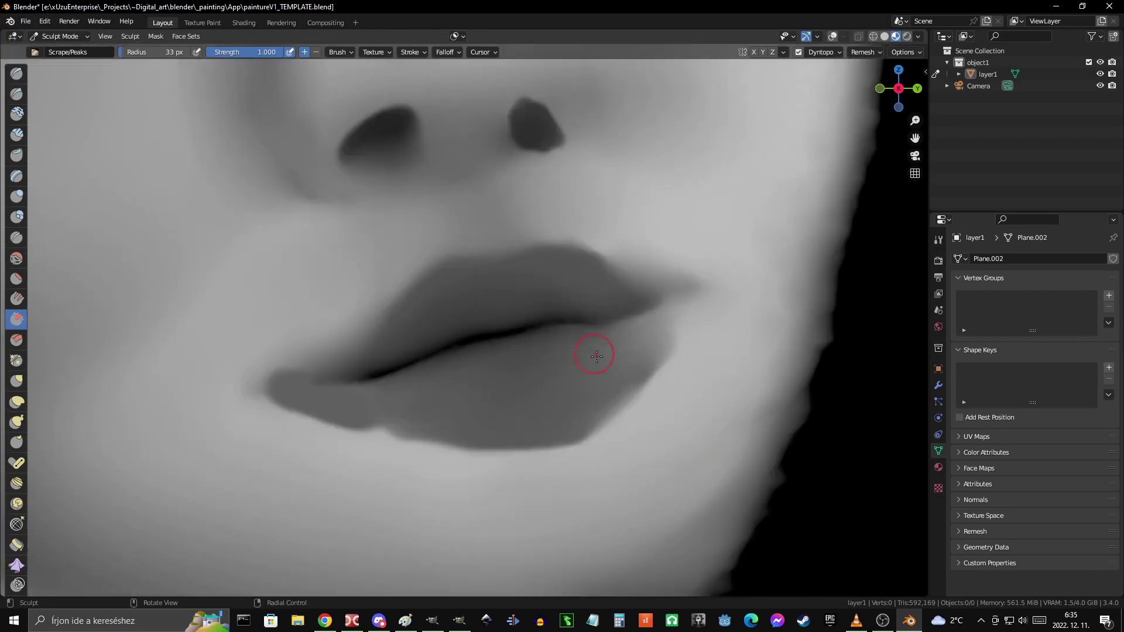
{"action": "middle_click_drag", "start_coordinate": [592, 351], "coordinate": [385, 380], "text": "ctrl"}
{"action": "mouse_move", "coordinate": [329, 353]}
{"action": "middle_mouse_down", "text": "ctrl"}
{"action": "mouse_move", "coordinate": [451, 351]}
{"action": "mouse_move", "coordinate": [532, 301]}
{"action": "middle_mouse_up", "text": "ctrl"}
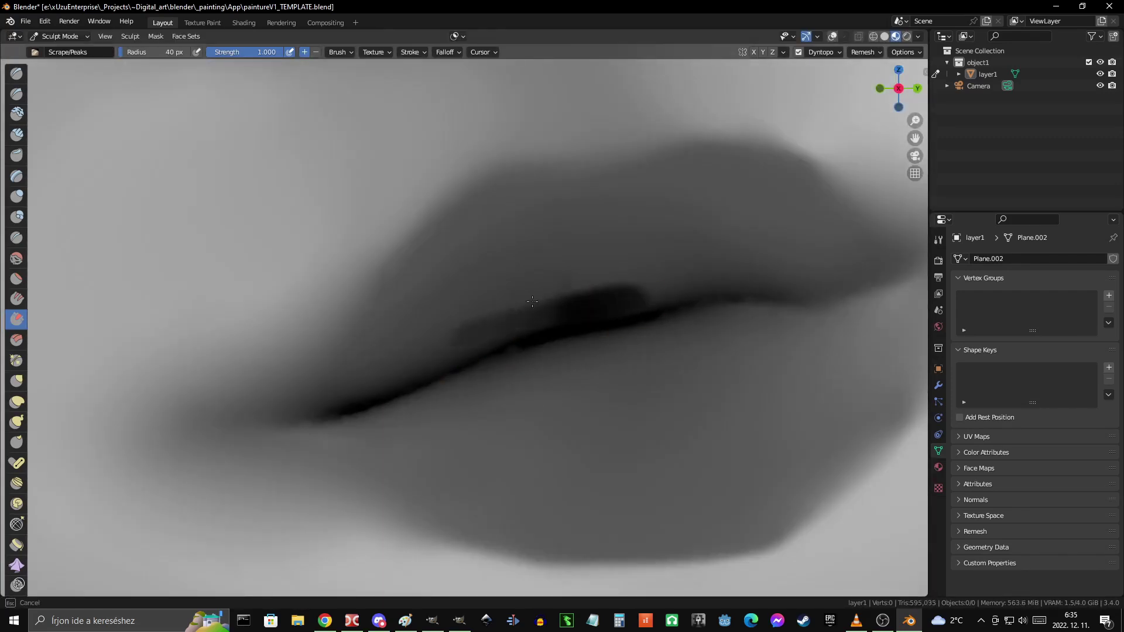
{"action": "mouse_move", "coordinate": [458, 327]}
{"action": "middle_mouse_down", "text": "ctrl"}
{"action": "mouse_move", "coordinate": [610, 300]}
{"action": "mouse_move", "coordinate": [344, 326]}
{"action": "middle_mouse_up", "text": "ctrl"}
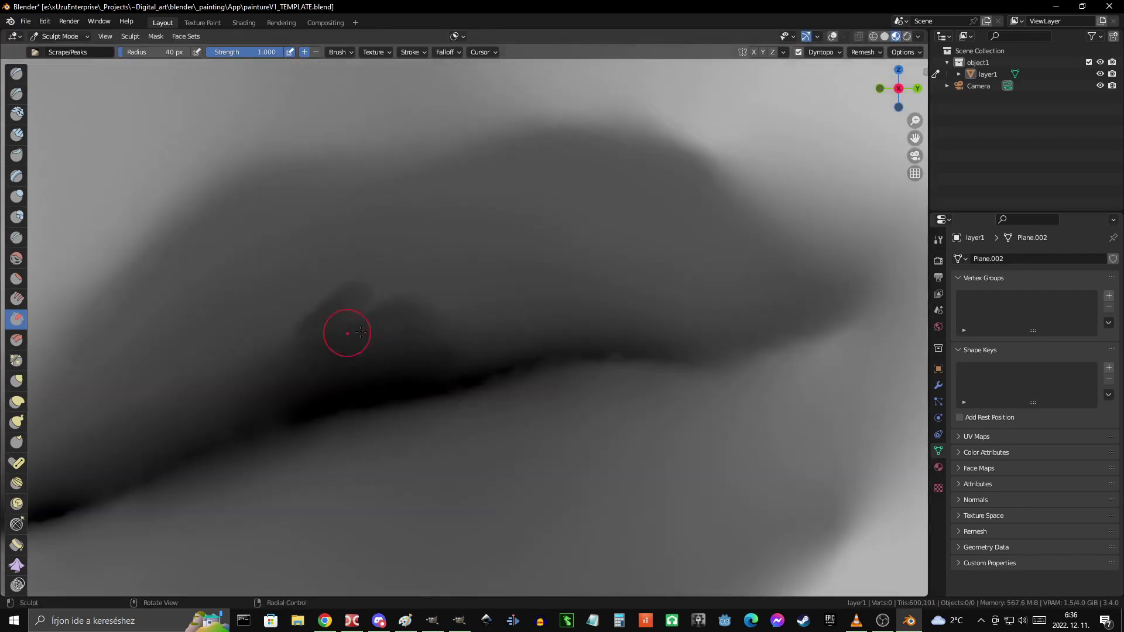
{"action": "mouse_move", "coordinate": [384, 274]}
{"action": "middle_mouse_down", "text": "ctrl"}
{"action": "mouse_move", "coordinate": [301, 376]}
{"action": "mouse_move", "coordinate": [502, 314]}
{"action": "mouse_move", "coordinate": [720, 364]}
{"action": "mouse_move", "coordinate": [450, 335]}
{"action": "mouse_move", "coordinate": [604, 356]}
{"action": "mouse_move", "coordinate": [457, 344]}
{"action": "middle_mouse_up", "text": "ctrl"}
{"action": "mouse_move", "coordinate": [343, 369]}
{"action": "middle_mouse_down", "text": "ctrl"}
{"action": "mouse_move", "coordinate": [526, 402]}
{"action": "mouse_move", "coordinate": [665, 332]}
{"action": "mouse_move", "coordinate": [568, 376]}
{"action": "mouse_move", "coordinate": [484, 346]}
{"action": "mouse_move", "coordinate": [532, 372]}
{"action": "mouse_move", "coordinate": [446, 301]}
{"action": "mouse_move", "coordinate": [543, 299]}
{"action": "mouse_move", "coordinate": [532, 406]}
{"action": "mouse_move", "coordinate": [438, 326]}
{"action": "mouse_move", "coordinate": [504, 446]}
{"action": "mouse_move", "coordinate": [515, 381]}
{"action": "mouse_move", "coordinate": [634, 293]}
{"action": "mouse_move", "coordinate": [479, 337]}
{"action": "mouse_move", "coordinate": [527, 336]}
{"action": "middle_mouse_up", "text": "ctrl"}
- Reshape the cheek beside the mouth corner and the upper lip with brush strokes
{"action": "key", "text": "g"}
{"action": "key", "text": "shift+t"}
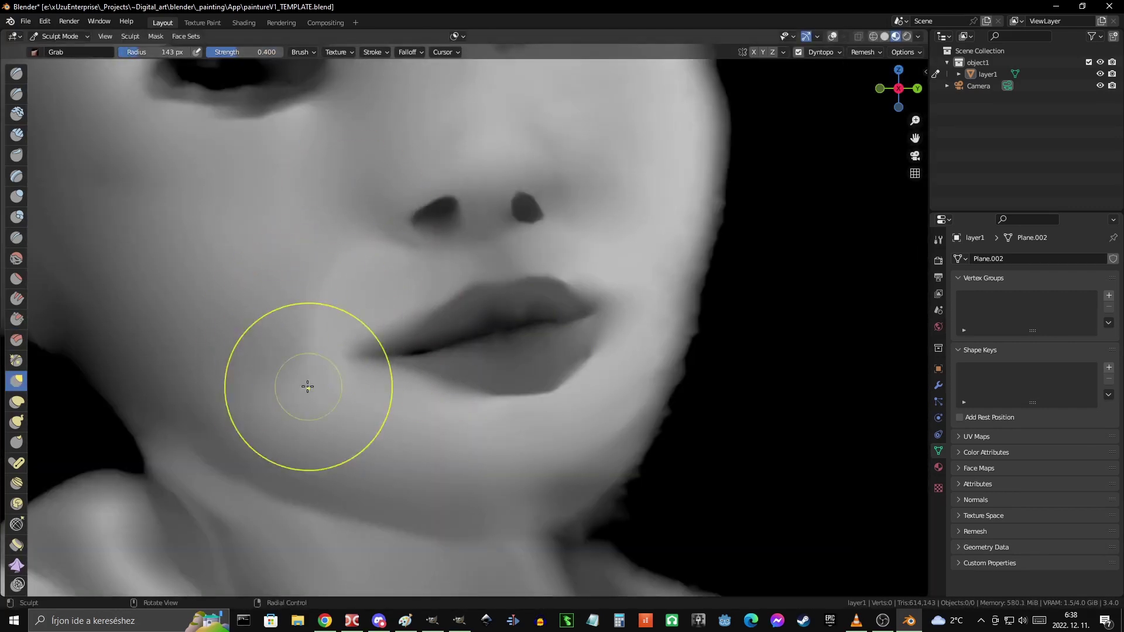
{"action": "mouse_move", "coordinate": [433, 397]}
{"action": "middle_mouse_down", "text": "ctrl"}
{"action": "mouse_move", "coordinate": [393, 326]}
{"action": "mouse_move", "coordinate": [627, 381]}
{"action": "mouse_move", "coordinate": [551, 324]}
{"action": "mouse_move", "coordinate": [607, 414]}
{"action": "mouse_move", "coordinate": [371, 353]}
{"action": "middle_mouse_up", "text": "ctrl"}
{"action": "mouse_move", "coordinate": [450, 341]}
{"action": "middle_mouse_down", "text": "ctrl"}
{"action": "mouse_move", "coordinate": [366, 334]}
{"action": "mouse_move", "coordinate": [470, 371]}
{"action": "mouse_move", "coordinate": [638, 364]}
{"action": "mouse_move", "coordinate": [690, 338]}
{"action": "mouse_move", "coordinate": [561, 430]}
{"action": "mouse_move", "coordinate": [376, 409]}
{"action": "mouse_move", "coordinate": [659, 370]}
{"action": "middle_mouse_up", "text": "ctrl"}
{"action": "middle_click_drag", "start_coordinate": [454, 327], "coordinate": [15, 323], "text": "ctrl"}
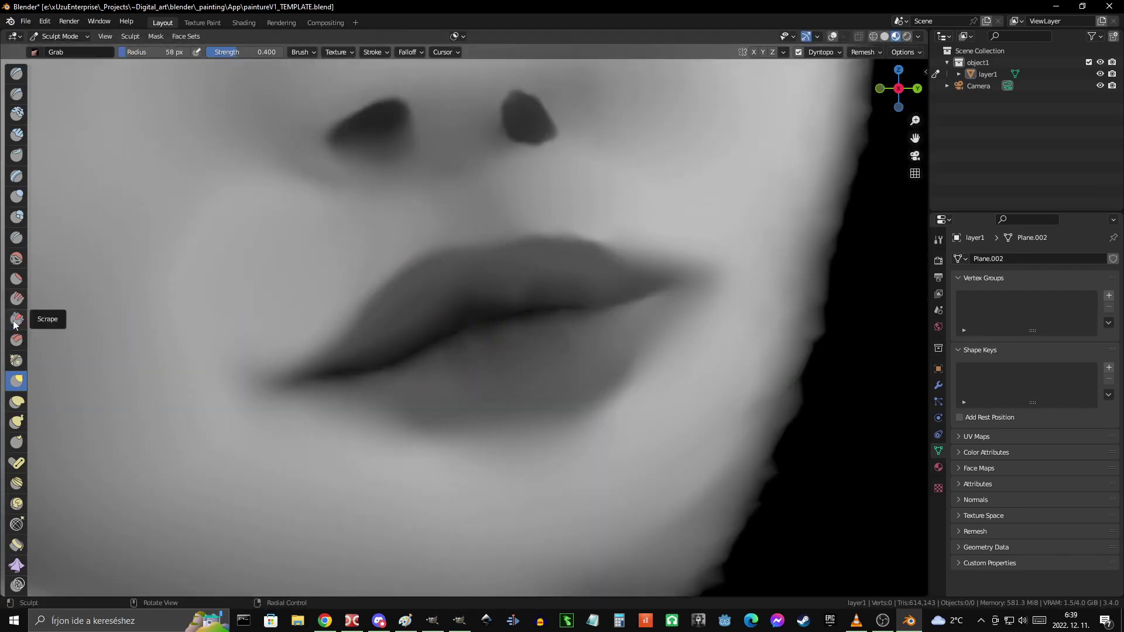
{"action": "mouse_move", "coordinate": [606, 415]}
{"action": "middle_mouse_down", "text": "ctrl"}
{"action": "mouse_move", "coordinate": [369, 403]}
{"action": "mouse_move", "coordinate": [602, 431]}
{"action": "mouse_move", "coordinate": [551, 346]}
{"action": "middle_mouse_up", "text": "ctrl"}
- Resize the Grab brush and orbit to view the face from below
{"action": "key", "text": "g"}
{"action": "key", "text": "f"}
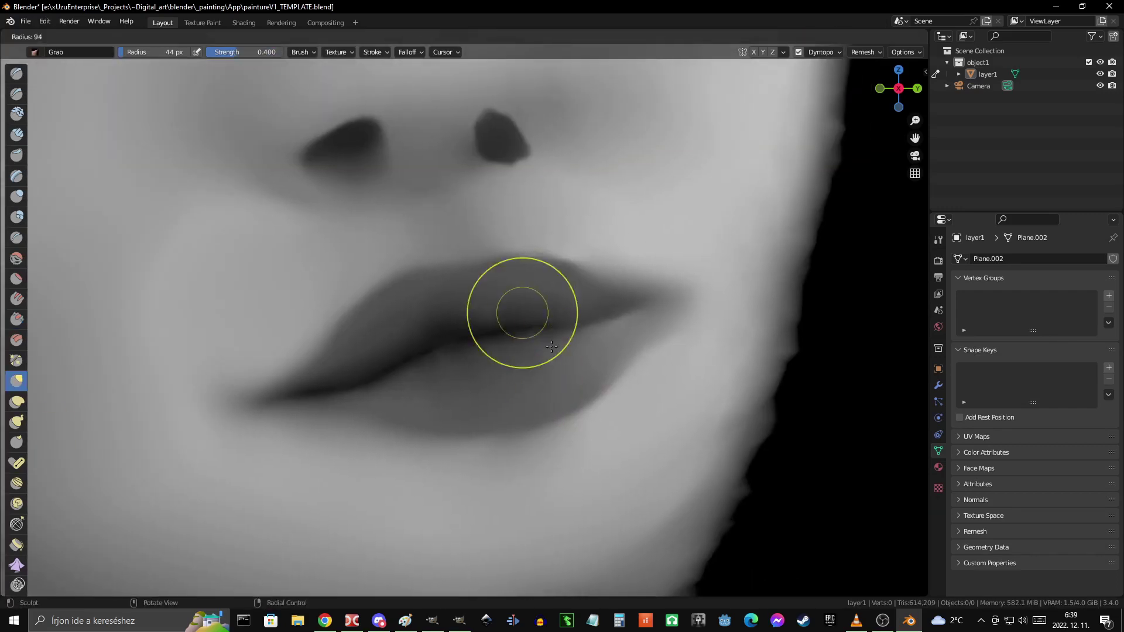
{"action": "scroll", "coordinate": [612, 287], "scroll_direction": "down", "scroll_amount": 2}
{"action": "scroll", "coordinate": [632, 319], "scroll_direction": "down", "scroll_amount": 2}
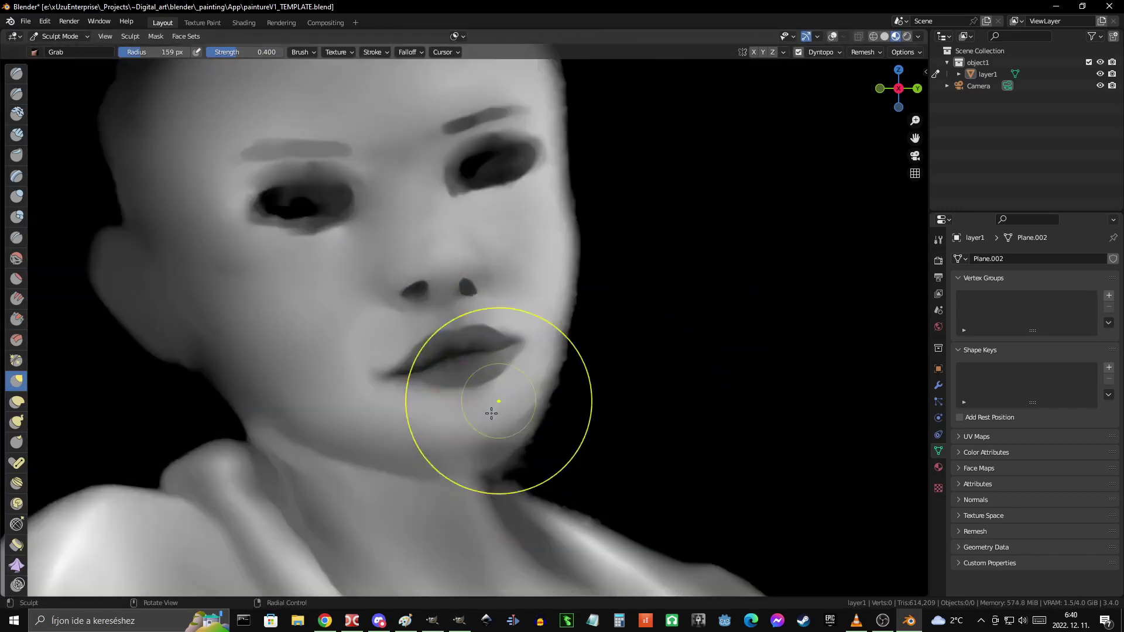
{"action": "scroll", "coordinate": [409, 261], "scroll_direction": "down", "scroll_amount": 8}
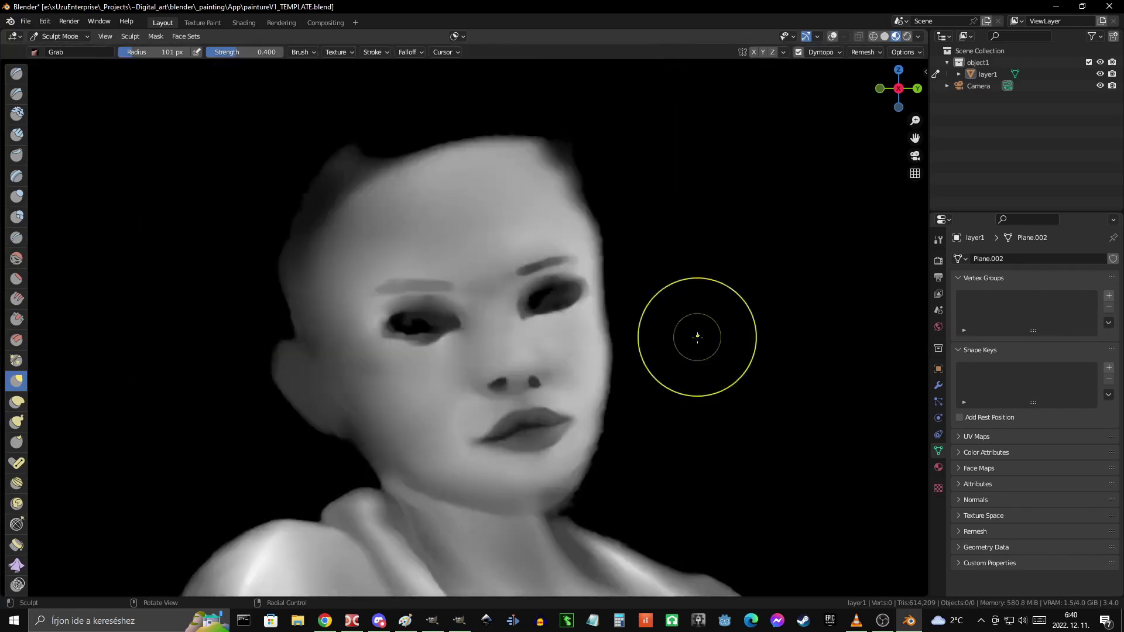
{"action": "scroll", "coordinate": [501, 351], "scroll_direction": "up", "scroll_amount": 10}
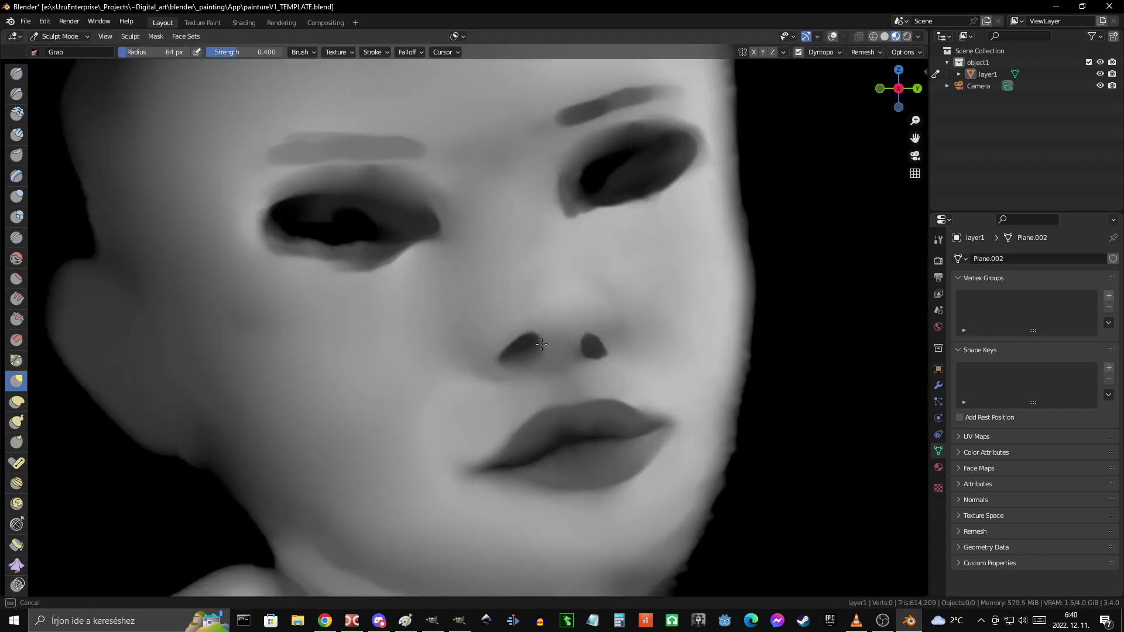
{"action": "scroll", "coordinate": [614, 334], "scroll_direction": "down", "scroll_amount": 2}
{"action": "middle_click_drag", "start_coordinate": [644, 346], "coordinate": [318, 184]}
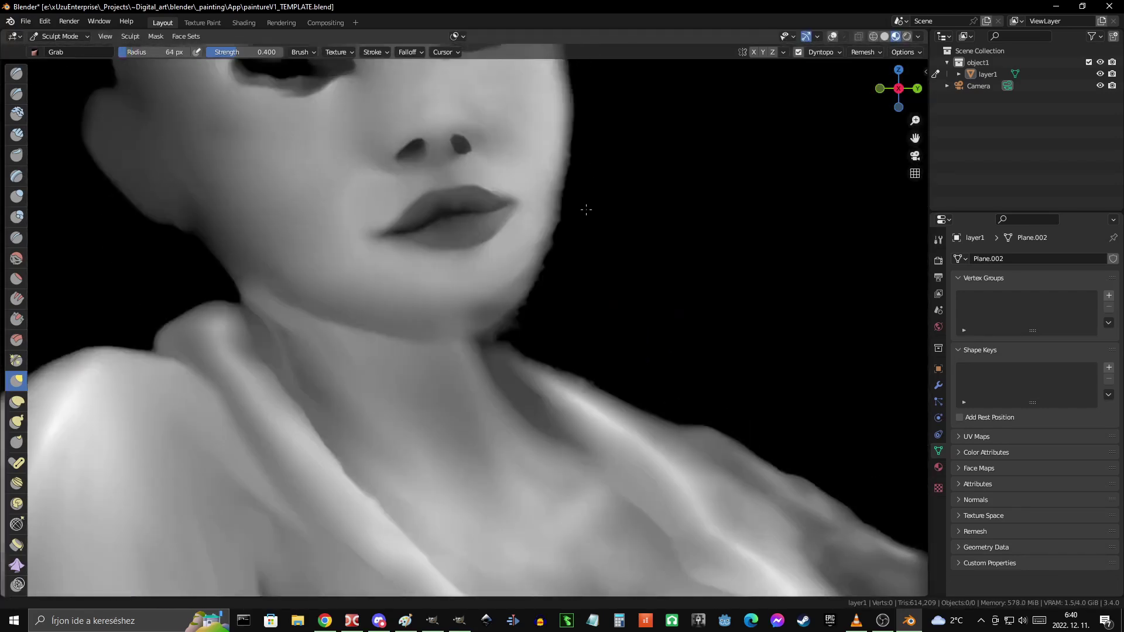
{"action": "scroll", "coordinate": [601, 243], "scroll_direction": "up", "scroll_amount": 5}
- Switch to the Crease brush and size it for the fold beside the nose
{"action": "key", "text": "shift+c"}
{"action": "key", "text": "f"}
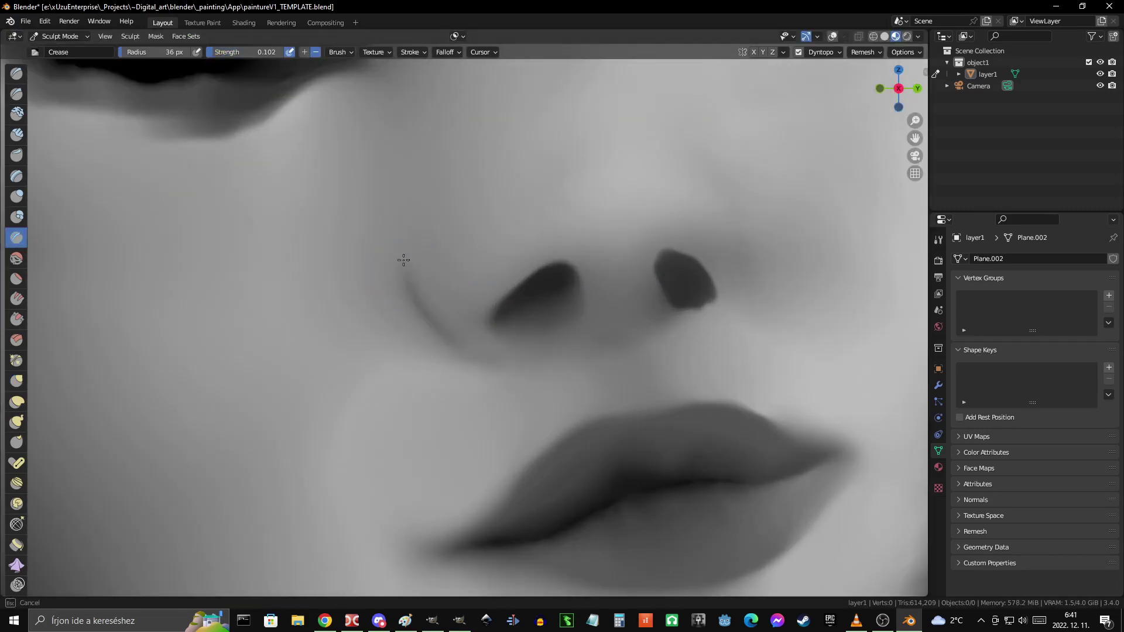
{"action": "scroll", "coordinate": [497, 355], "scroll_direction": "down", "scroll_amount": 2}
{"action": "scroll", "coordinate": [468, 301], "scroll_direction": "down", "scroll_amount": 4}
{"action": "scroll", "coordinate": [446, 332], "scroll_direction": "up", "scroll_amount": 5}
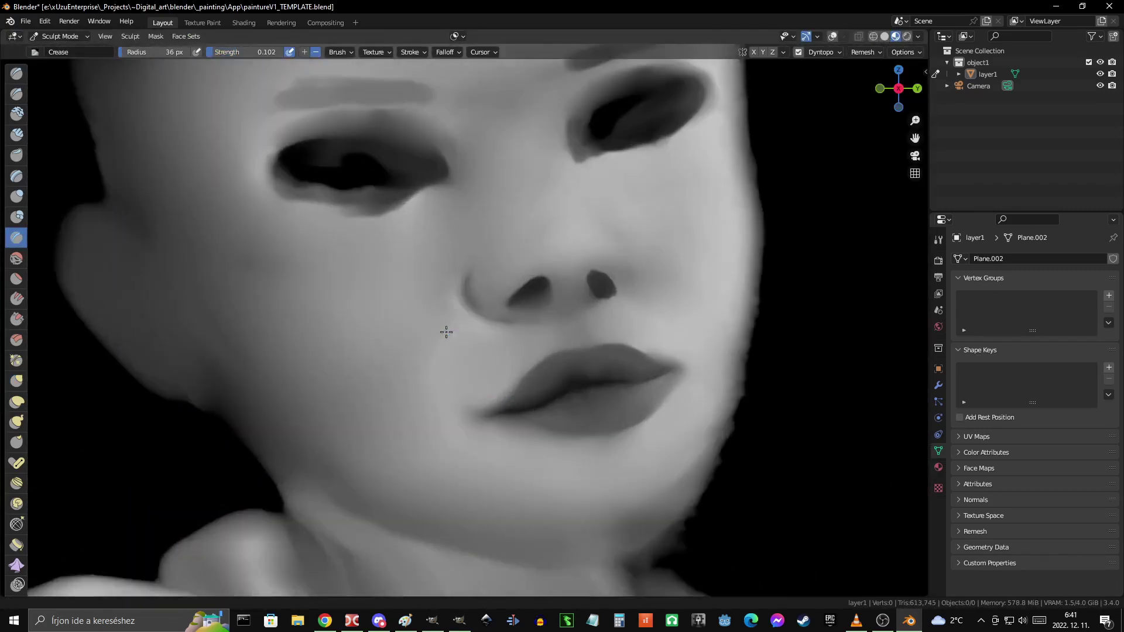
{"action": "scroll", "coordinate": [545, 321], "scroll_direction": "down", "scroll_amount": 2}
{"action": "scroll", "coordinate": [525, 296], "scroll_direction": "up", "scroll_amount": 5}
{"action": "key", "text": "f"}
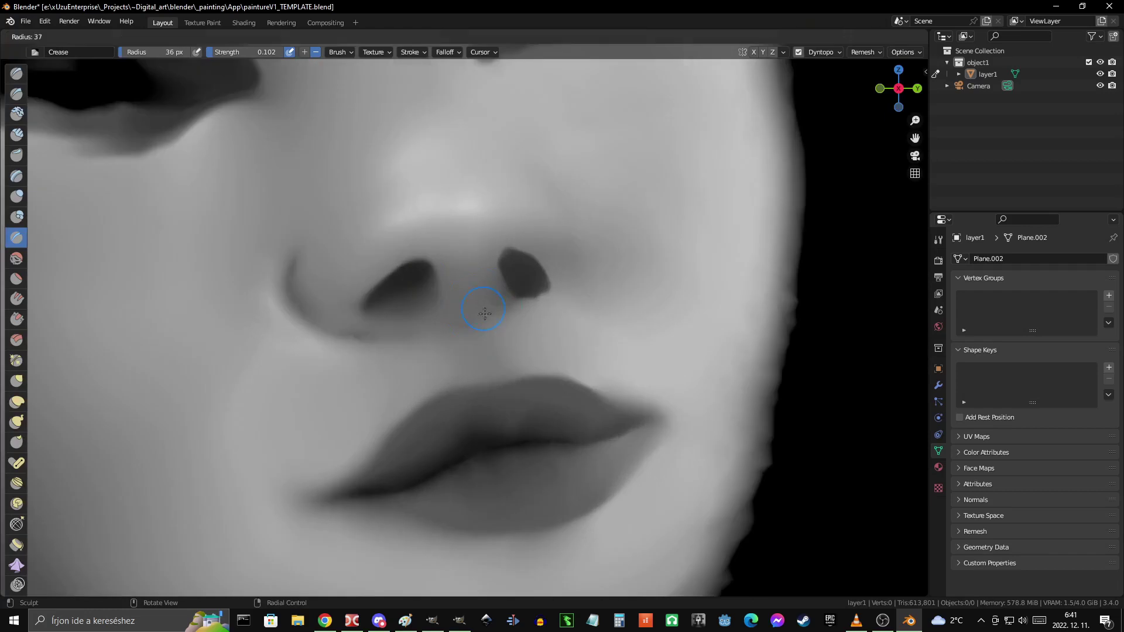
- Return to the Grab brush and shrink it for shaping the nostrils
{"action": "key", "text": "g"}
{"action": "scroll", "coordinate": [594, 288], "scroll_direction": "down", "scroll_amount": 2}
{"action": "scroll", "coordinate": [578, 300], "scroll_direction": "up", "scroll_amount": 4}
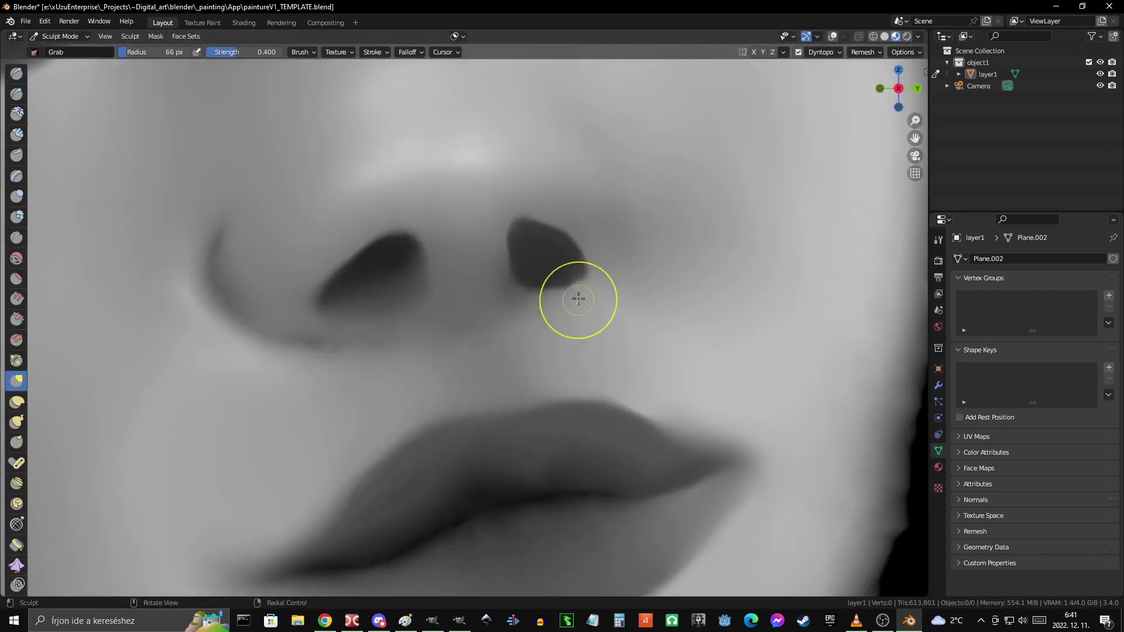
{"action": "scroll", "coordinate": [612, 304], "scroll_direction": "down", "scroll_amount": 1}
{"action": "scroll", "coordinate": [611, 304], "scroll_direction": "down", "scroll_amount": 3}
{"action": "scroll", "coordinate": [532, 340], "scroll_direction": "up", "scroll_amount": 1}
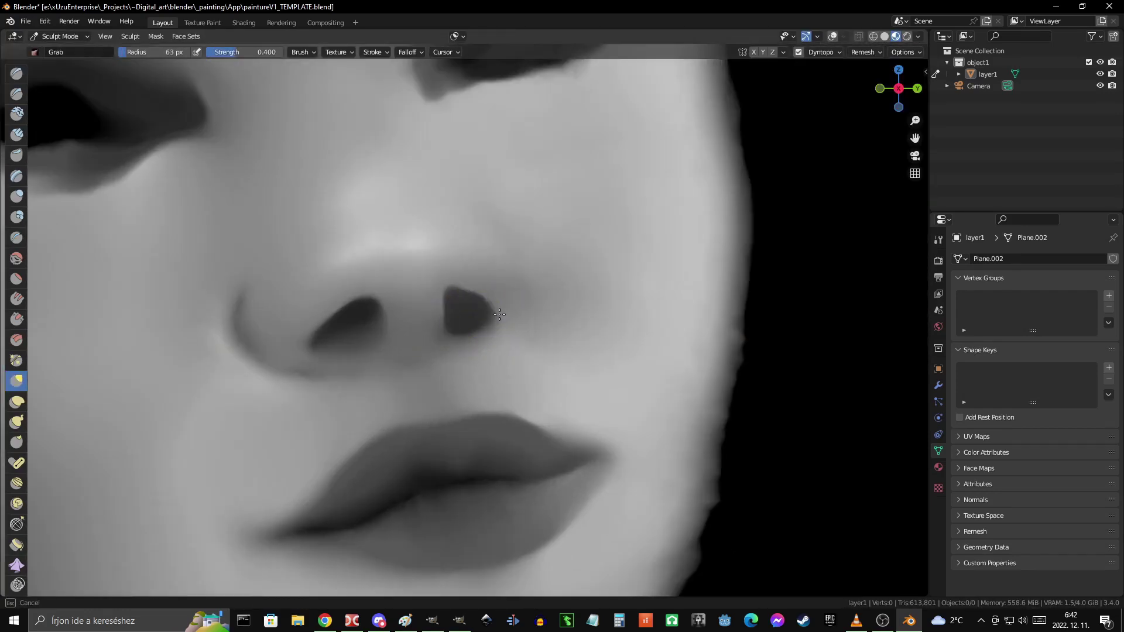
{"action": "scroll", "coordinate": [498, 322], "scroll_direction": "up", "scroll_amount": 3}
{"action": "scroll", "coordinate": [575, 322], "scroll_direction": "down", "scroll_amount": 4}
{"action": "scroll", "coordinate": [427, 351], "scroll_direction": "up", "scroll_amount": 5}
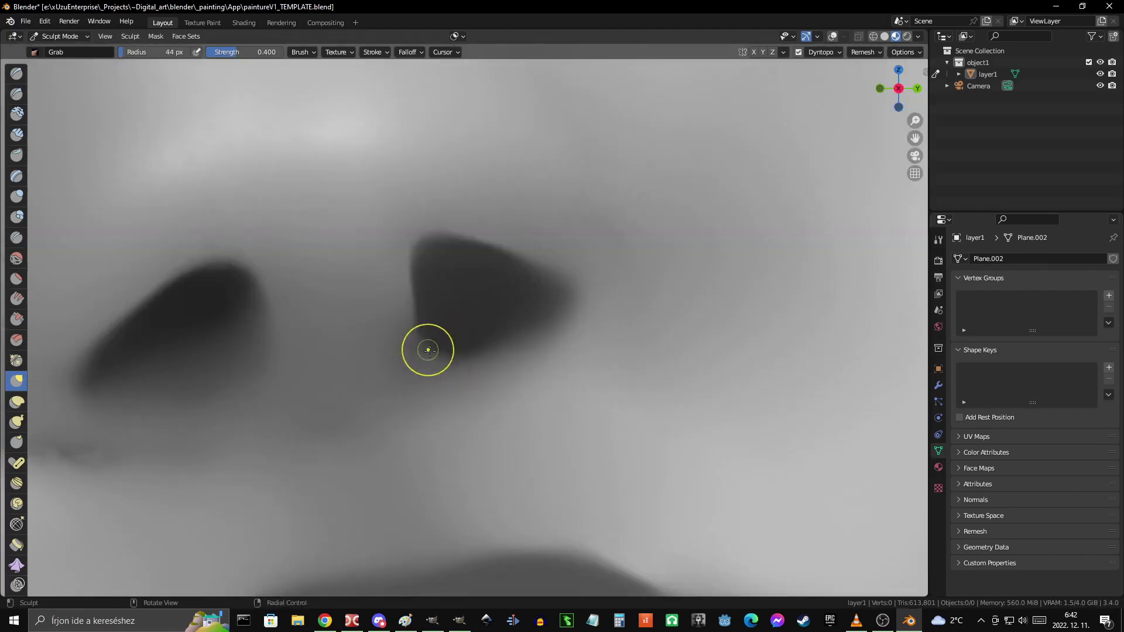
{"action": "scroll", "coordinate": [532, 336], "scroll_direction": "up", "scroll_amount": 1}
{"action": "key", "text": "f"}
{"action": "scroll", "coordinate": [532, 336], "scroll_direction": "down", "scroll_amount": 4}
{"action": "scroll", "coordinate": [556, 334], "scroll_direction": "up", "scroll_amount": 1}
- Select the Scrape/Peaks brush and adjust its size
{"action": "left_click", "coordinate": [16, 319]}
{"action": "scroll", "coordinate": [438, 305], "scroll_direction": "up", "scroll_amount": 3}
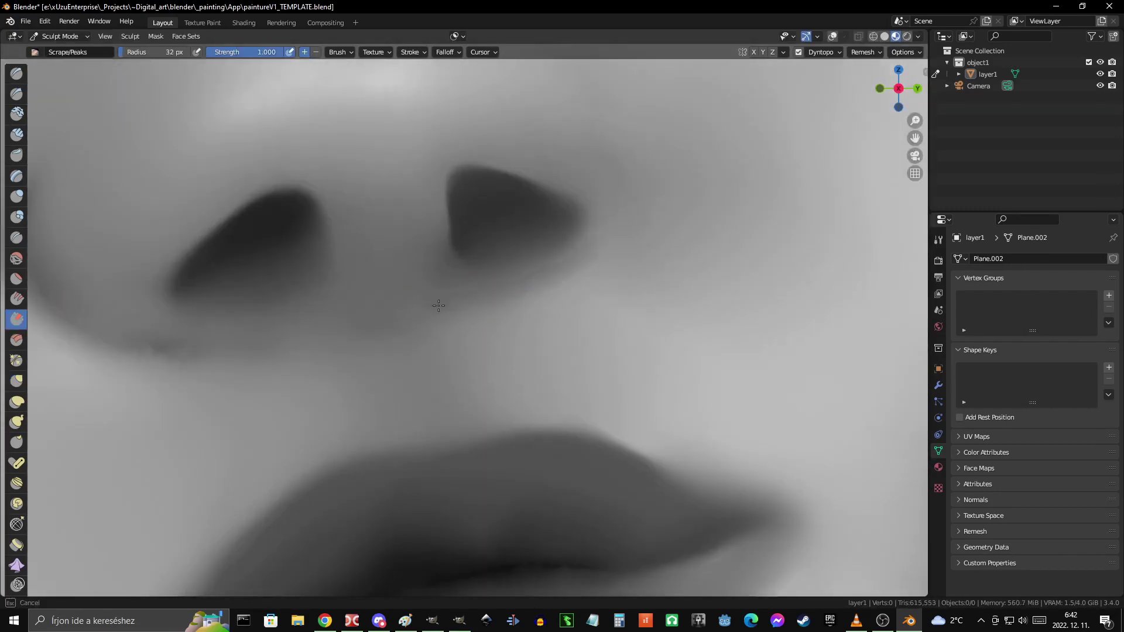
{"action": "scroll", "coordinate": [452, 301], "scroll_direction": "down", "scroll_amount": 1}
{"action": "scroll", "coordinate": [515, 319], "scroll_direction": "down", "scroll_amount": 3}
{"action": "scroll", "coordinate": [534, 301], "scroll_direction": "up", "scroll_amount": 1}
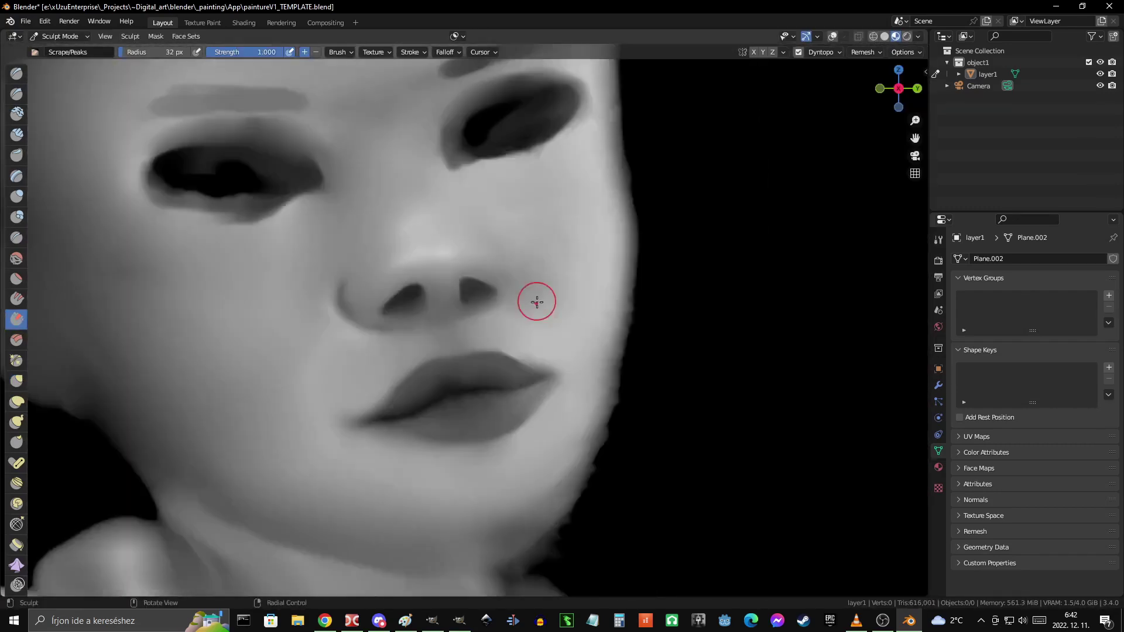
{"action": "scroll", "coordinate": [506, 252], "scroll_direction": "up", "scroll_amount": 3}
{"action": "scroll", "coordinate": [518, 267], "scroll_direction": "down", "scroll_amount": 3}
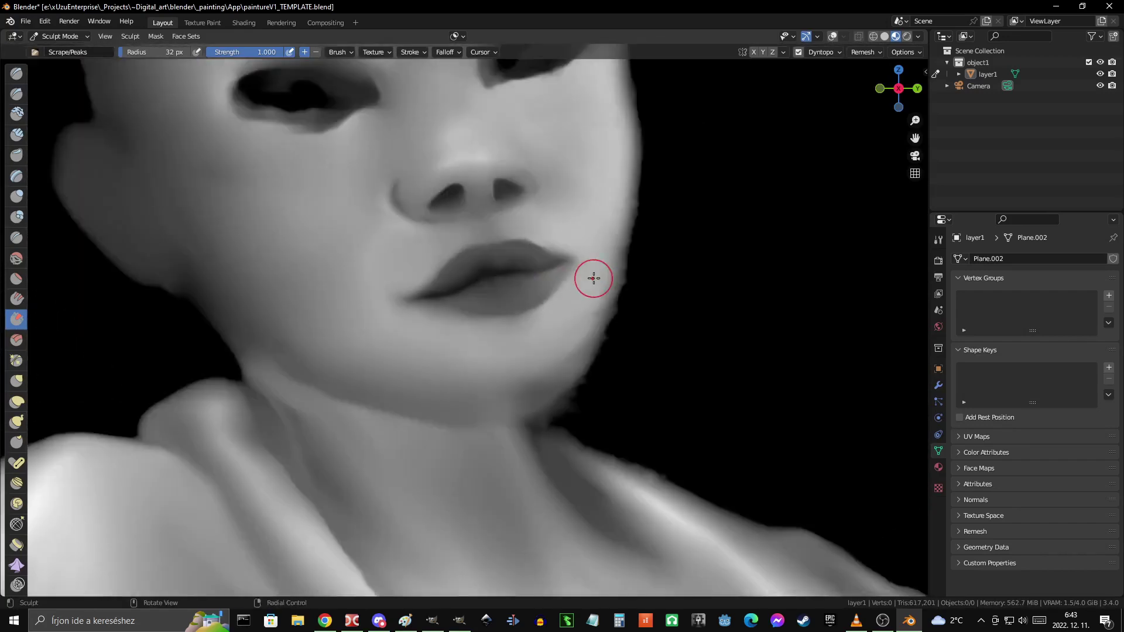
{"action": "scroll", "coordinate": [320, 161], "scroll_direction": "up", "scroll_amount": 1}
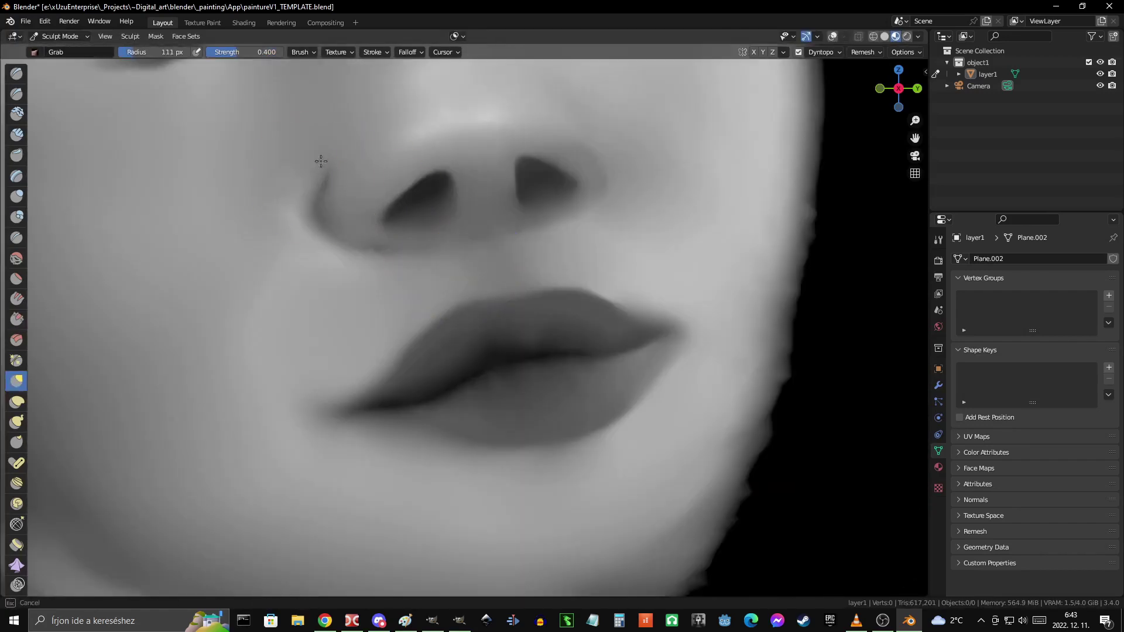
{"action": "scroll", "coordinate": [615, 273], "scroll_direction": "down", "scroll_amount": 1}
{"action": "key", "text": "f"}
{"action": "scroll", "coordinate": [528, 242], "scroll_direction": "up", "scroll_amount": 1}
{"action": "scroll", "coordinate": [491, 258], "scroll_direction": "up", "scroll_amount": 1}
{"action": "scroll", "coordinate": [466, 207], "scroll_direction": "down", "scroll_amount": 1}
{"action": "scroll", "coordinate": [416, 251], "scroll_direction": "down", "scroll_amount": 1}
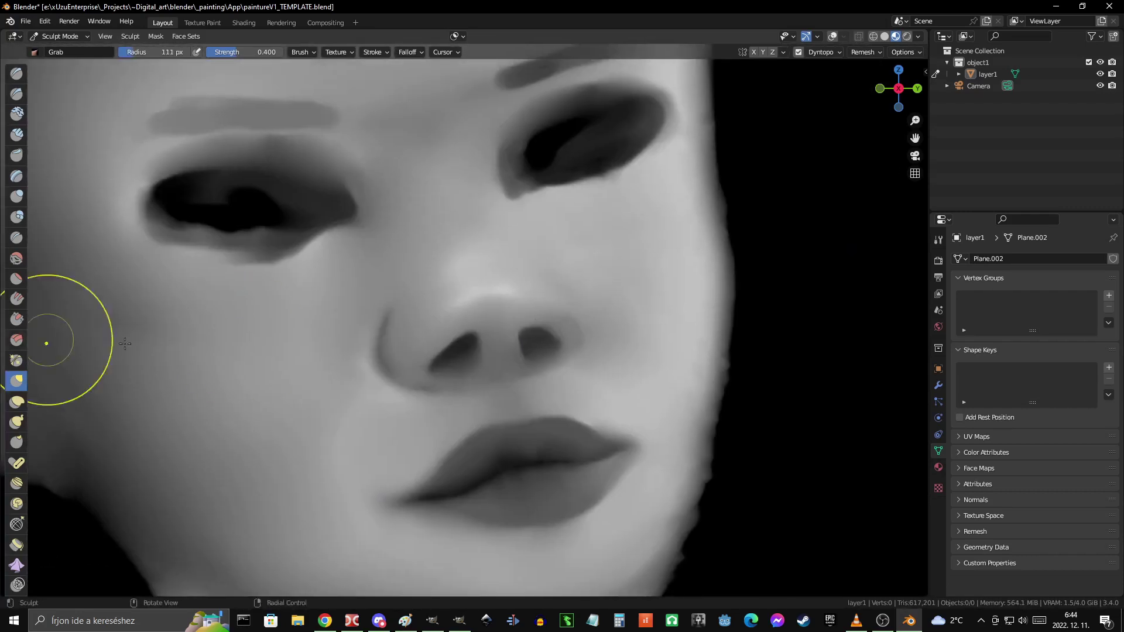
- Scrape a light patch onto the nose bridge and along the side of the nose
{"action": "left_click", "coordinate": [17, 319]}
{"action": "scroll", "coordinate": [607, 334], "scroll_direction": "down", "scroll_amount": 2}
{"action": "scroll", "coordinate": [459, 276], "scroll_direction": "up", "scroll_amount": 3}
{"action": "left_click_drag", "start_coordinate": [459, 277], "coordinate": [506, 268]}
{"action": "scroll", "coordinate": [505, 268], "scroll_direction": "down", "scroll_amount": 1}
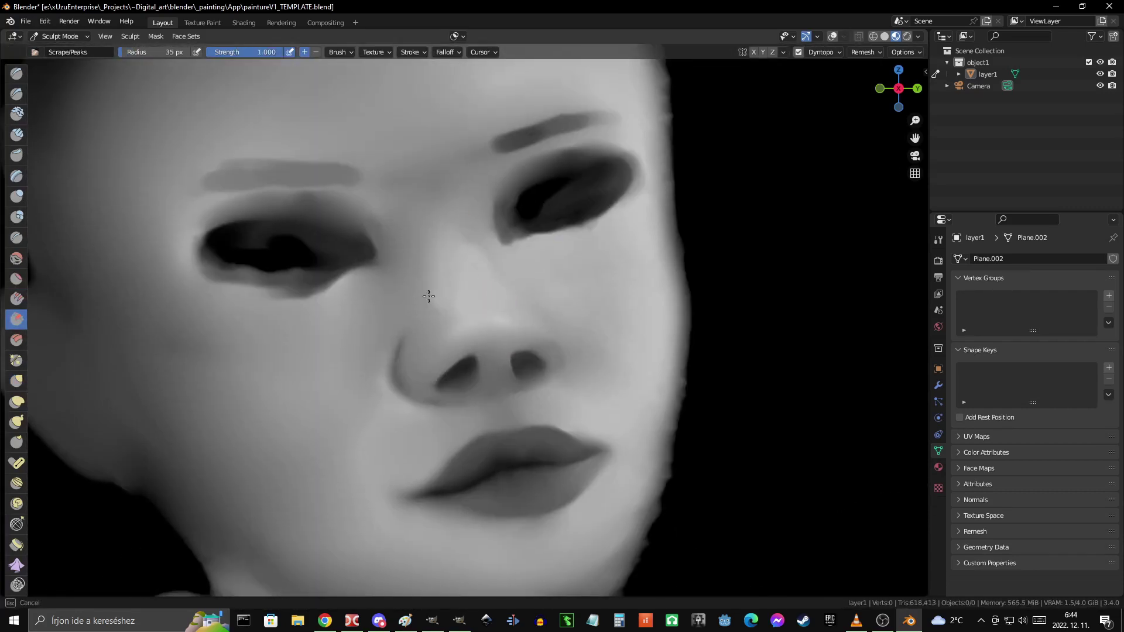
{"action": "scroll", "coordinate": [500, 314], "scroll_direction": "up", "scroll_amount": 2}
{"action": "scroll", "coordinate": [466, 291], "scroll_direction": "down", "scroll_amount": 1}
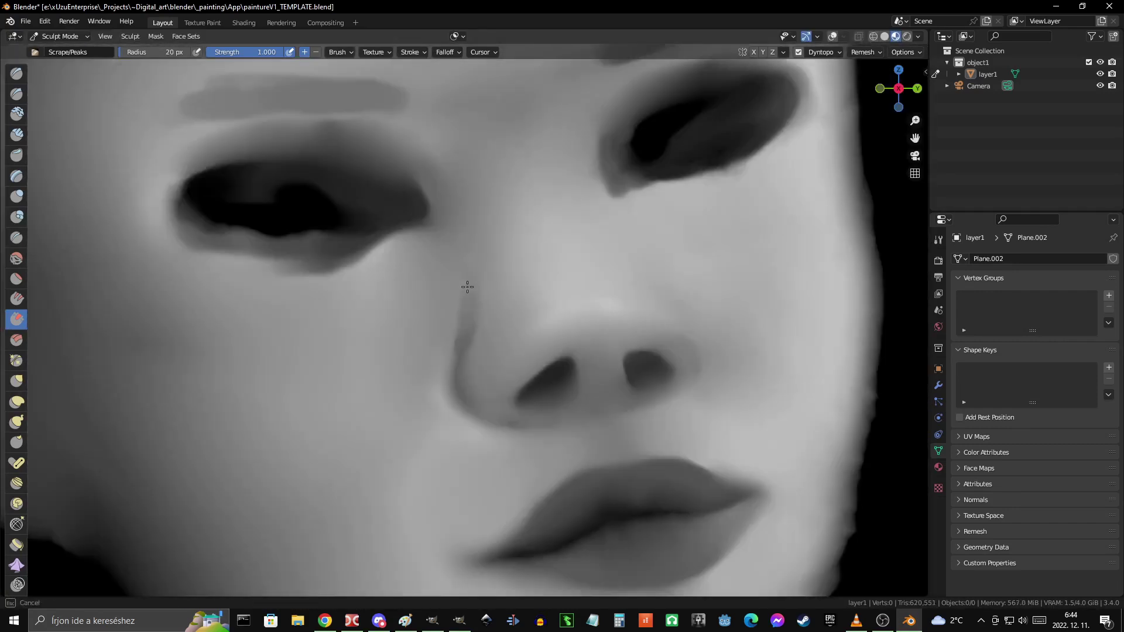
{"action": "scroll", "coordinate": [468, 304], "scroll_direction": "up", "scroll_amount": 1}
{"action": "left_click_drag", "start_coordinate": [468, 305], "coordinate": [476, 337]}
{"action": "scroll", "coordinate": [463, 367], "scroll_direction": "up", "scroll_amount": 3}
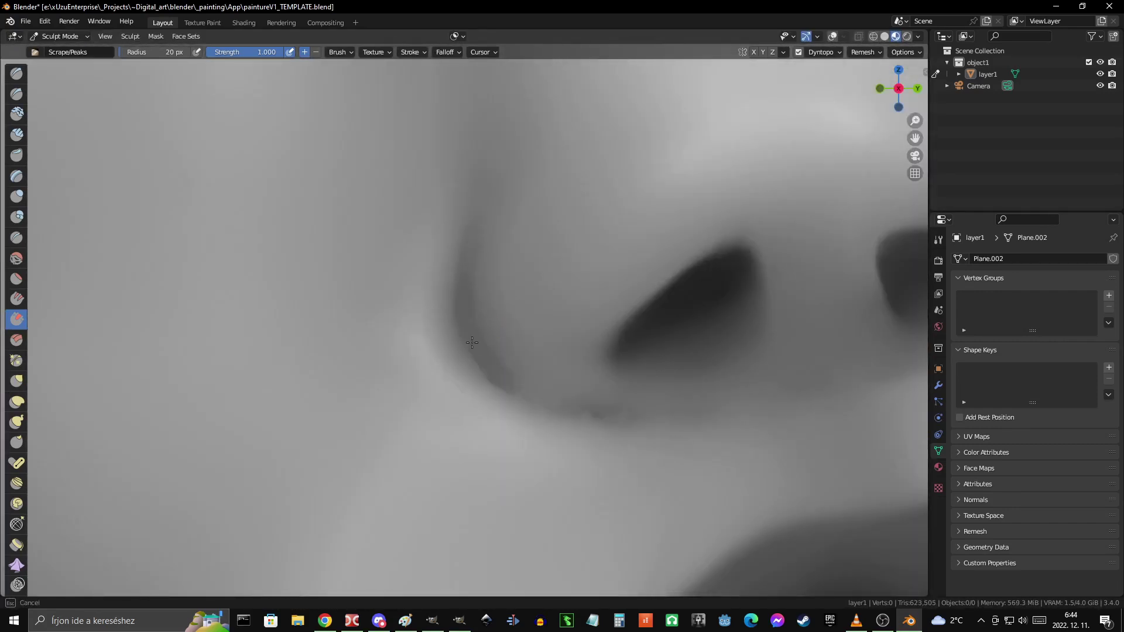
{"action": "scroll", "coordinate": [693, 401], "scroll_direction": "down", "scroll_amount": 6}
{"action": "scroll", "coordinate": [547, 316], "scroll_direction": "up", "scroll_amount": 2}
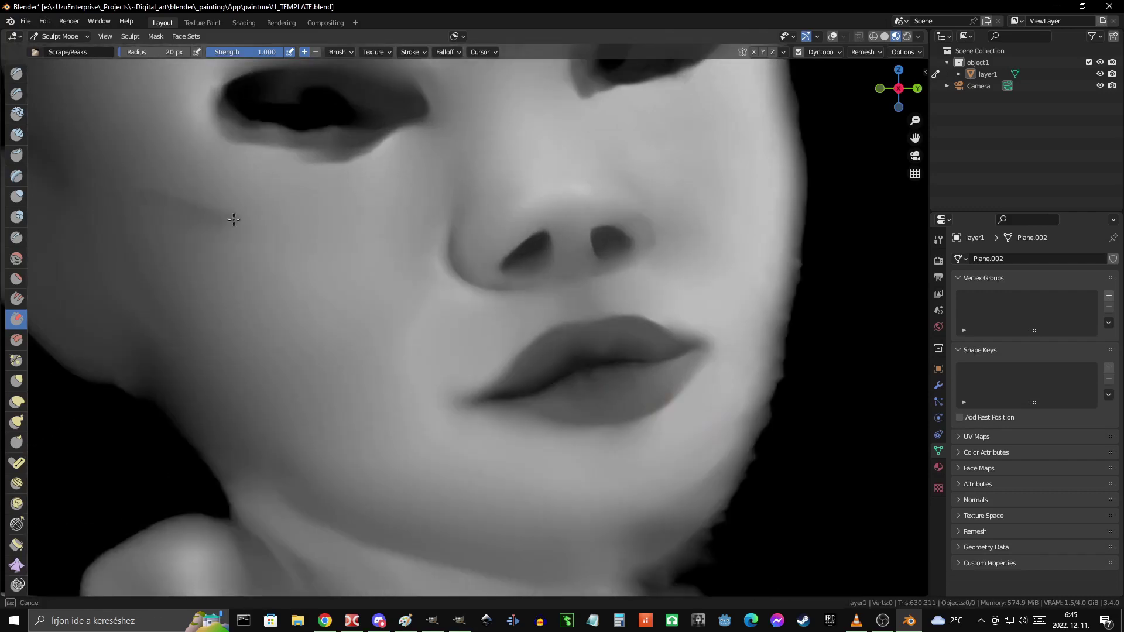
{"action": "scroll", "coordinate": [427, 271], "scroll_direction": "up", "scroll_amount": 2}
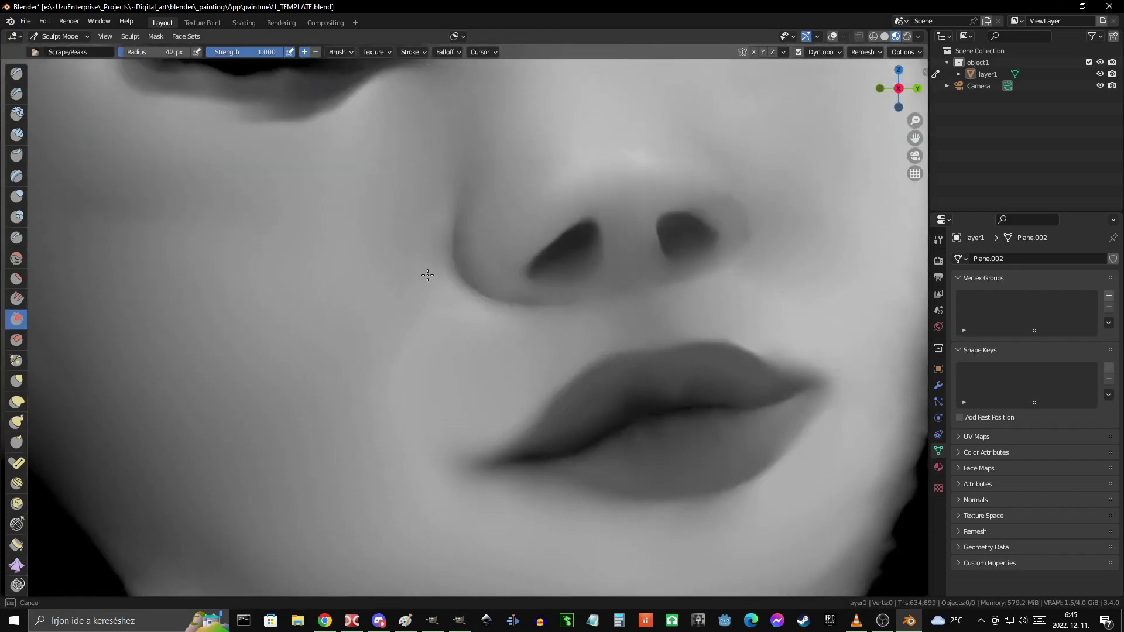
{"action": "scroll", "coordinate": [677, 306], "scroll_direction": "down", "scroll_amount": 3}
- Bring the forehead and eye areas into view for refinement
{"action": "mouse_move", "coordinate": [677, 306]}
{"action": "middle_mouse_down", "text": "shift"}
{"action": "mouse_move", "coordinate": [620, 540]}
{"action": "mouse_move", "coordinate": [439, 258]}
{"action": "middle_mouse_up", "text": "shift"}
{"action": "scroll", "coordinate": [481, 262], "scroll_direction": "up", "scroll_amount": 4}
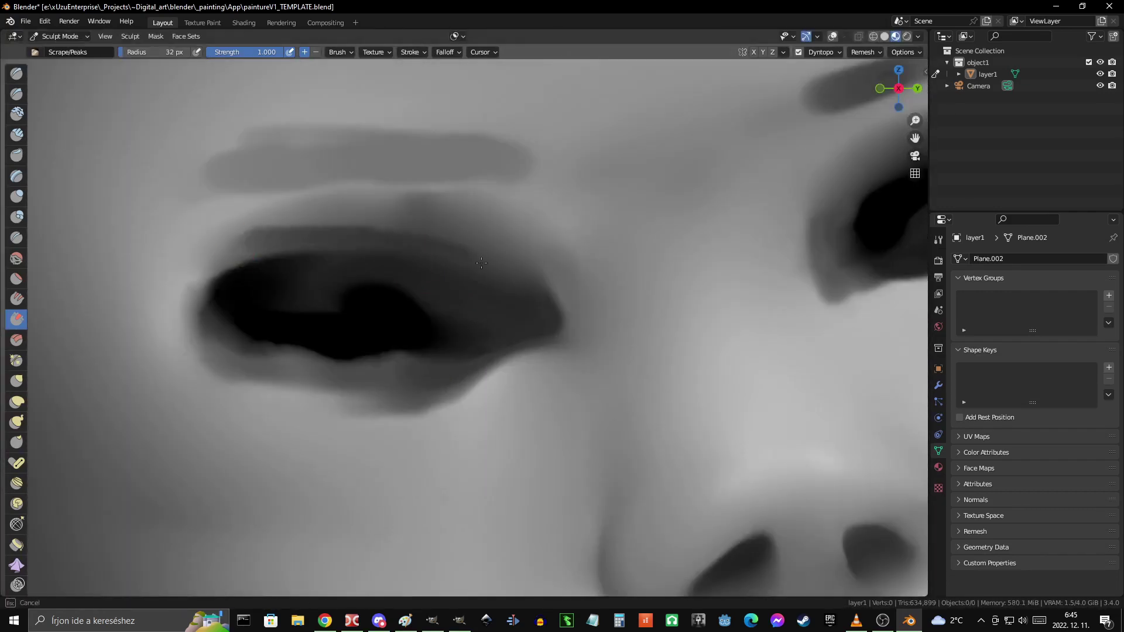
{"action": "scroll", "coordinate": [502, 261], "scroll_direction": "down", "scroll_amount": 5}
{"action": "scroll", "coordinate": [622, 322], "scroll_direction": "up", "scroll_amount": 4}
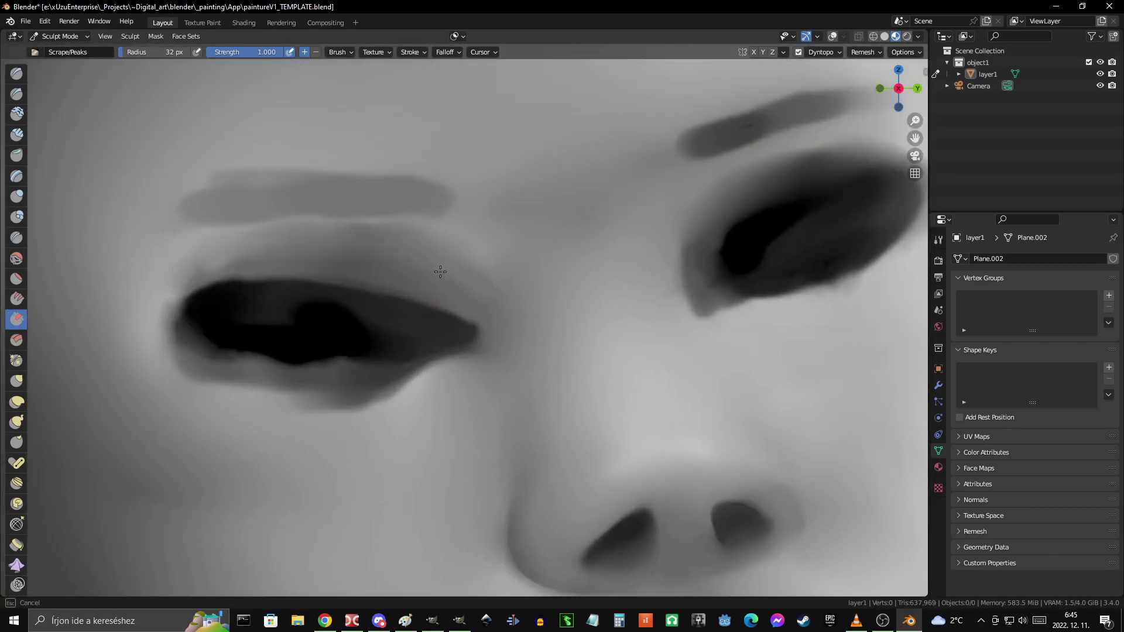
{"action": "scroll", "coordinate": [450, 284], "scroll_direction": "down", "scroll_amount": 2}
{"action": "scroll", "coordinate": [564, 221], "scroll_direction": "up", "scroll_amount": 2}
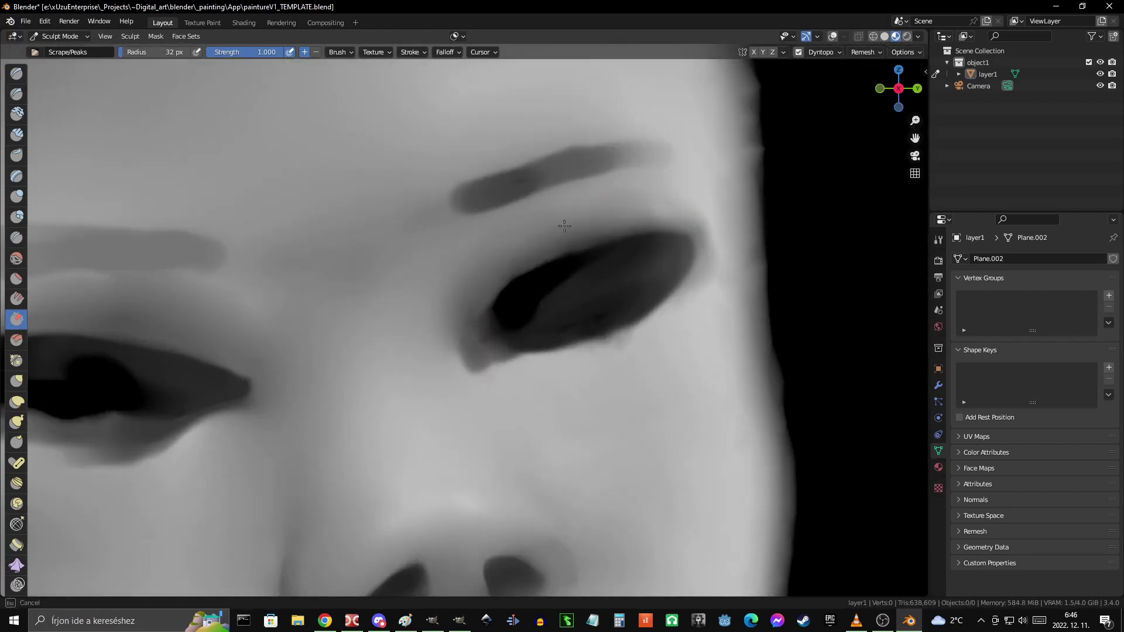
{"action": "scroll", "coordinate": [585, 269], "scroll_direction": "down", "scroll_amount": 6}
{"action": "scroll", "coordinate": [495, 314], "scroll_direction": "up", "scroll_amount": 2}
{"action": "scroll", "coordinate": [359, 326], "scroll_direction": "up", "scroll_amount": 6}
- Switch to Clay Strips and zoom in and out around the nose and lips
{"action": "key", "text": "c"}
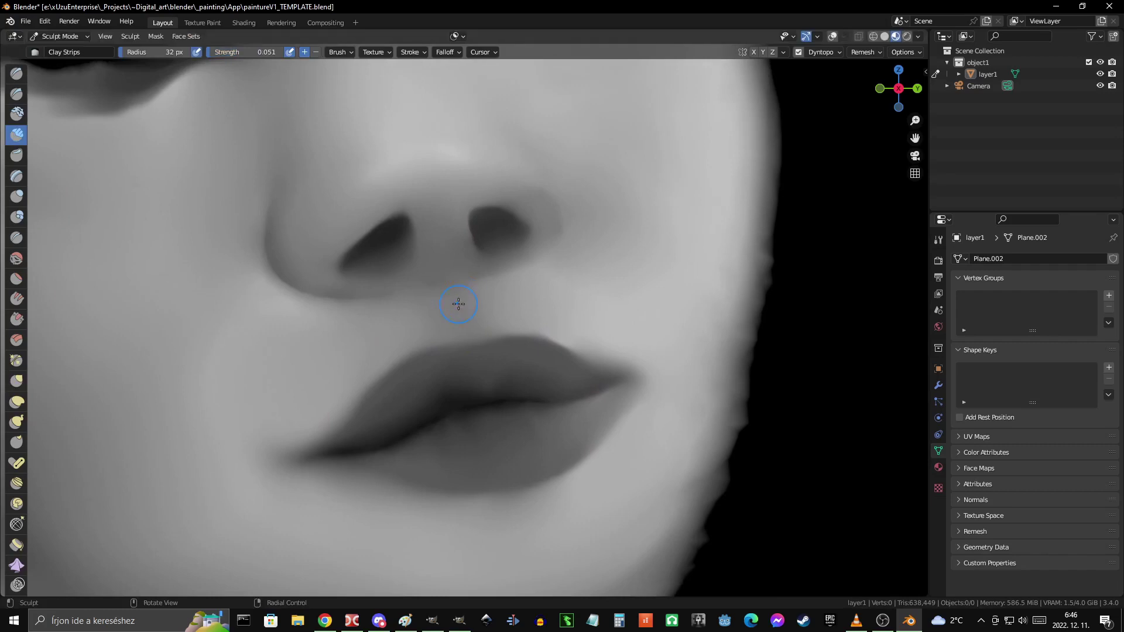
{"action": "middle_click_drag", "start_coordinate": [459, 304], "coordinate": [465, 293], "text": "ctrl"}
{"action": "middle_click_drag", "start_coordinate": [456, 223], "coordinate": [451, 238], "text": "ctrl"}
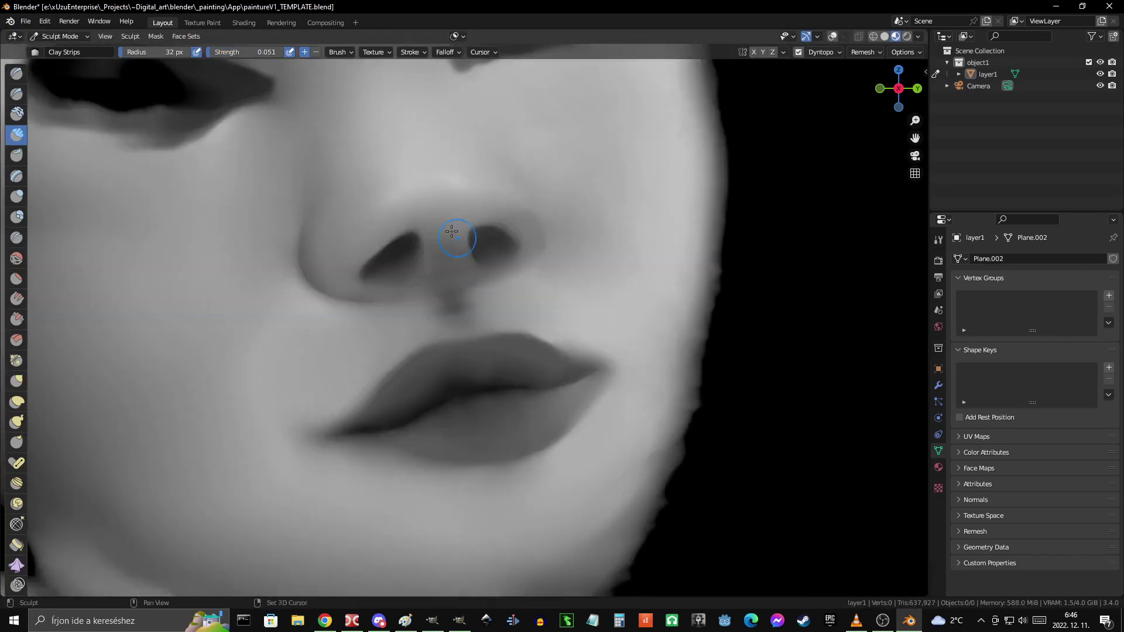
{"action": "scroll", "coordinate": [534, 301], "scroll_direction": "down", "scroll_amount": 4}
{"action": "scroll", "coordinate": [515, 311], "scroll_direction": "up", "scroll_amount": 6}
{"action": "scroll", "coordinate": [545, 328], "scroll_direction": "down", "scroll_amount": 6}
{"action": "middle_click_drag", "start_coordinate": [545, 328], "coordinate": [444, 322], "text": "ctrl"}
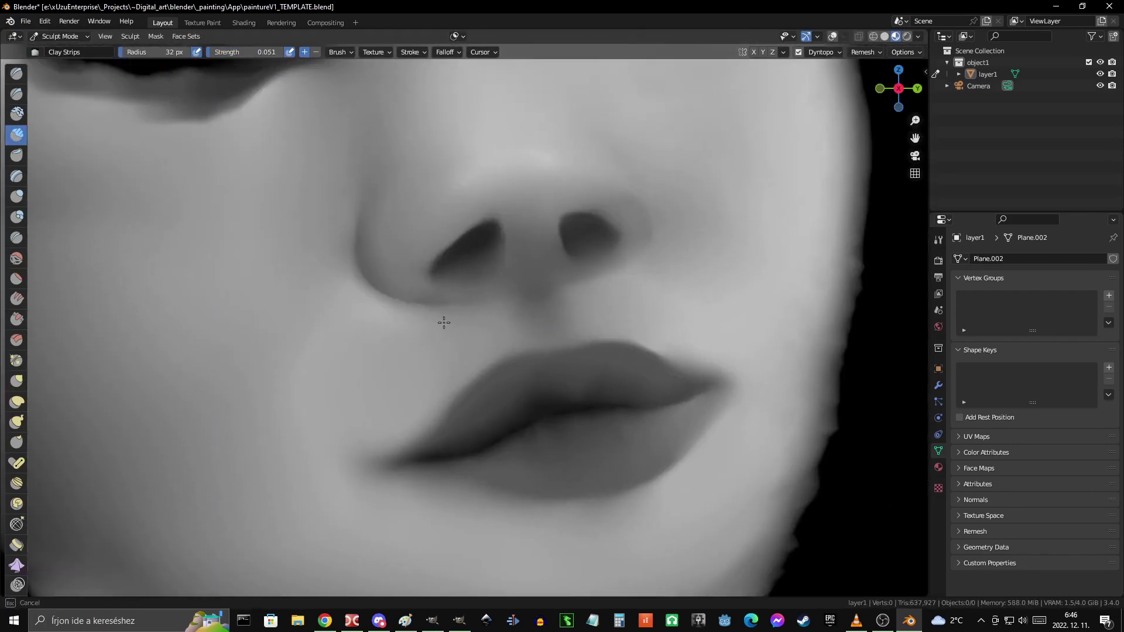
{"action": "mouse_move", "coordinate": [613, 299]}
{"action": "middle_mouse_down", "text": "ctrl"}
{"action": "mouse_move", "coordinate": [419, 322]}
{"action": "mouse_move", "coordinate": [456, 287]}
{"action": "middle_mouse_up", "text": "ctrl"}
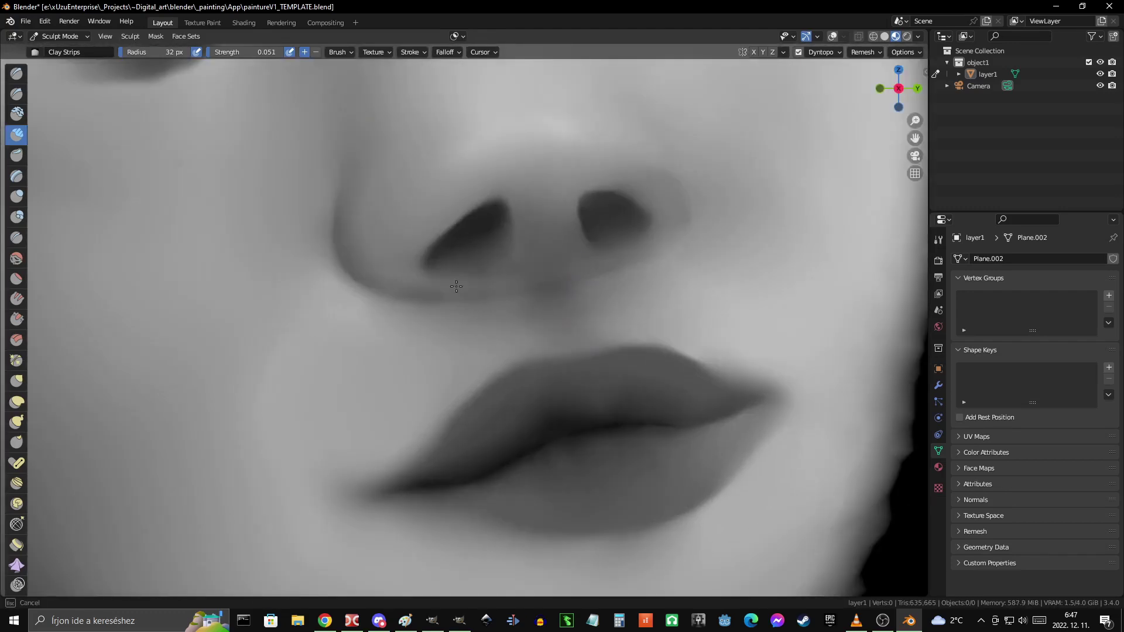
{"action": "middle_click_drag", "start_coordinate": [545, 284], "coordinate": [561, 226], "text": "ctrl"}
{"action": "mouse_move", "coordinate": [632, 242]}
{"action": "middle_mouse_down", "text": "ctrl"}
{"action": "mouse_move", "coordinate": [468, 268]}
{"action": "mouse_move", "coordinate": [617, 286]}
{"action": "middle_mouse_up", "text": "ctrl"}
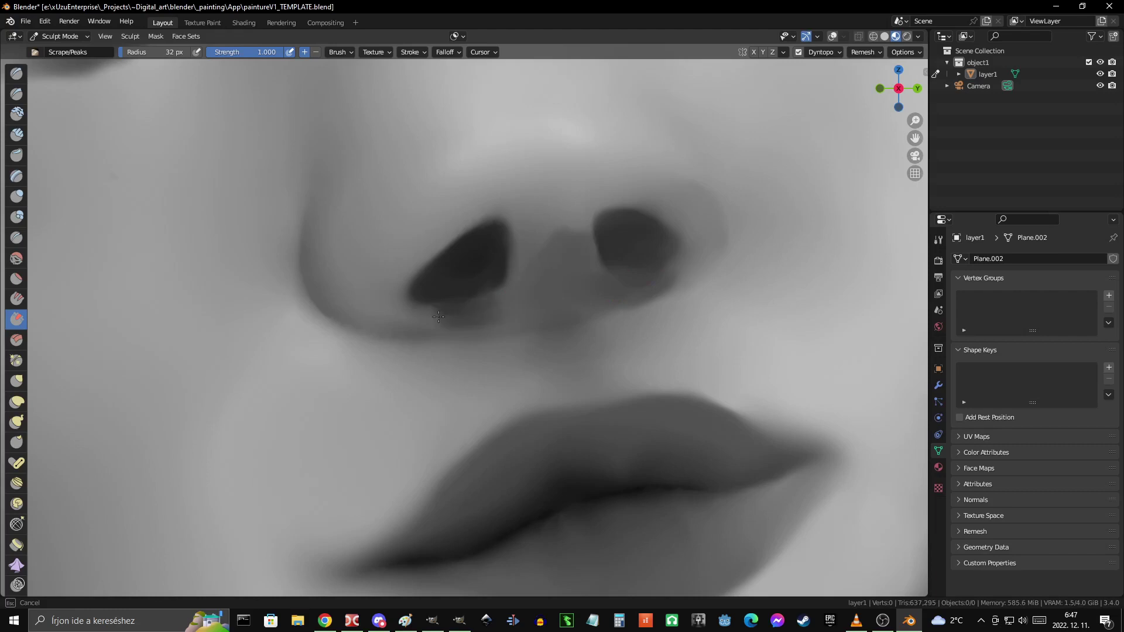
{"action": "middle_click_drag", "start_coordinate": [438, 316], "coordinate": [525, 279], "text": "ctrl"}
{"action": "scroll", "coordinate": [536, 237], "scroll_direction": "down", "scroll_amount": 3}
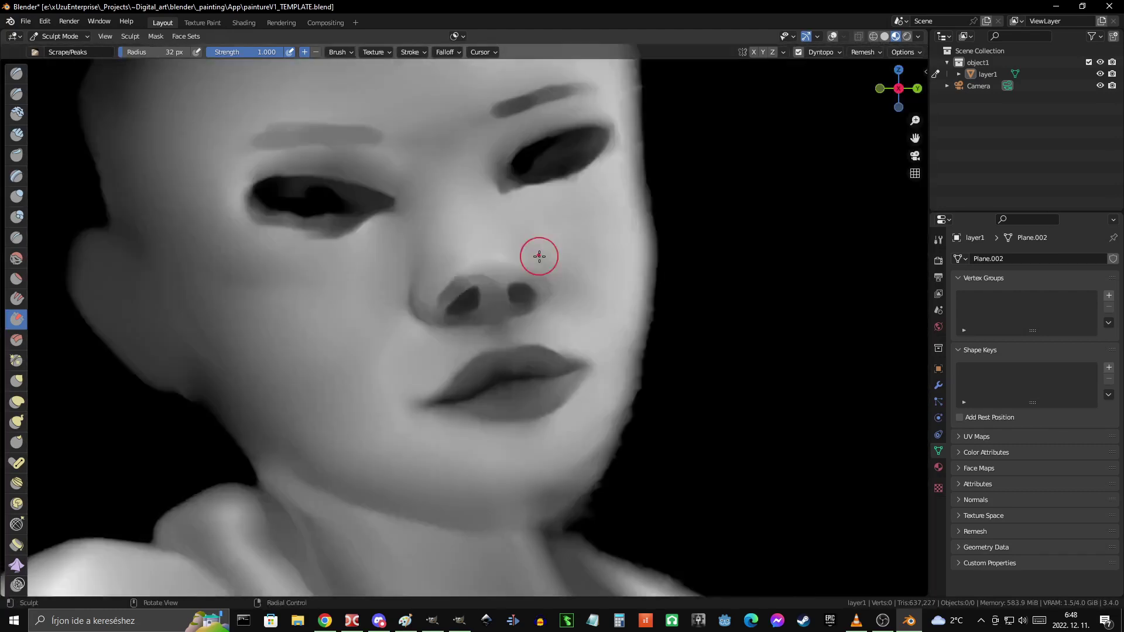
{"action": "scroll", "coordinate": [566, 228], "scroll_direction": "up", "scroll_amount": 2}
- Frame the lips in a close-up, briefly checking the whole figure and an eye
{"action": "middle_click_drag", "start_coordinate": [567, 228], "coordinate": [387, 256], "text": "shift"}
{"action": "scroll", "coordinate": [402, 239], "scroll_direction": "down", "scroll_amount": 3}
{"action": "scroll", "coordinate": [572, 351], "scroll_direction": "down", "scroll_amount": 3}
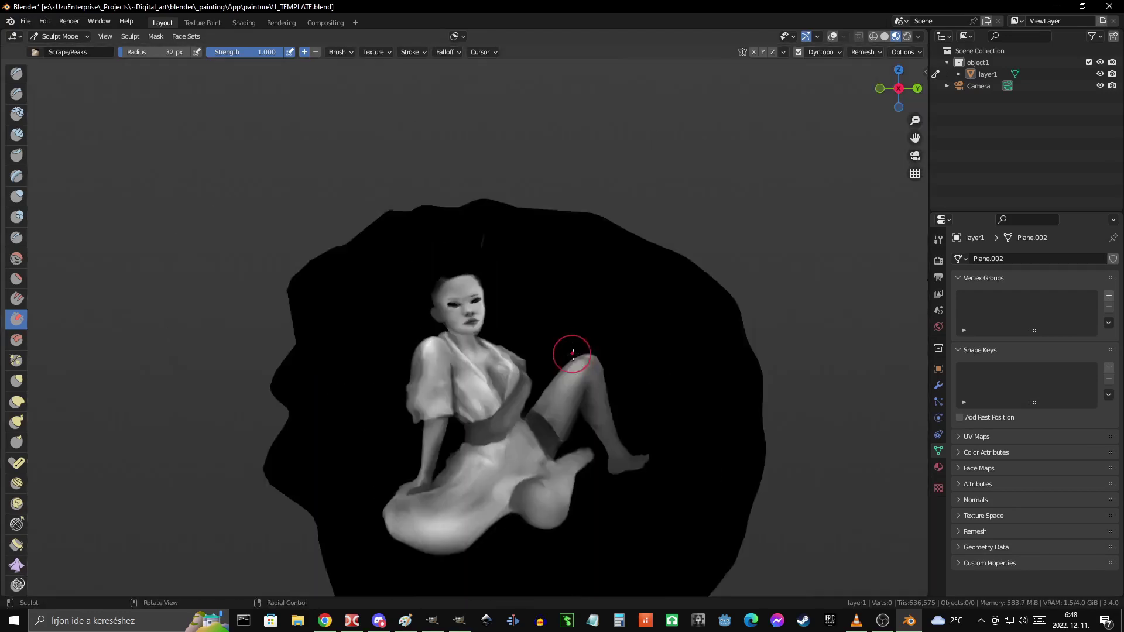
{"action": "middle_click_drag", "start_coordinate": [572, 351], "coordinate": [416, 370], "text": "ctrl"}
{"action": "scroll", "coordinate": [484, 251], "scroll_direction": "down", "scroll_amount": 5}
{"action": "scroll", "coordinate": [582, 300], "scroll_direction": "up", "scroll_amount": 5}
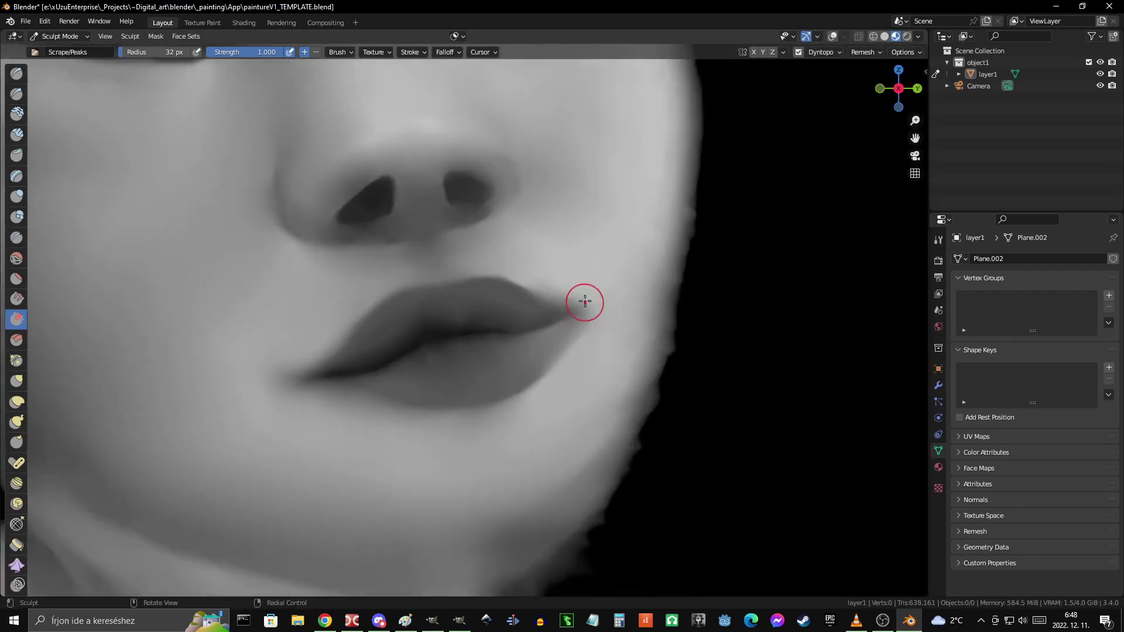
{"action": "scroll", "coordinate": [655, 296], "scroll_direction": "down", "scroll_amount": 5}
{"action": "scroll", "coordinate": [462, 337], "scroll_direction": "up", "scroll_amount": 5}
{"action": "middle_click_drag", "start_coordinate": [462, 337], "coordinate": [515, 324], "text": "ctrl"}
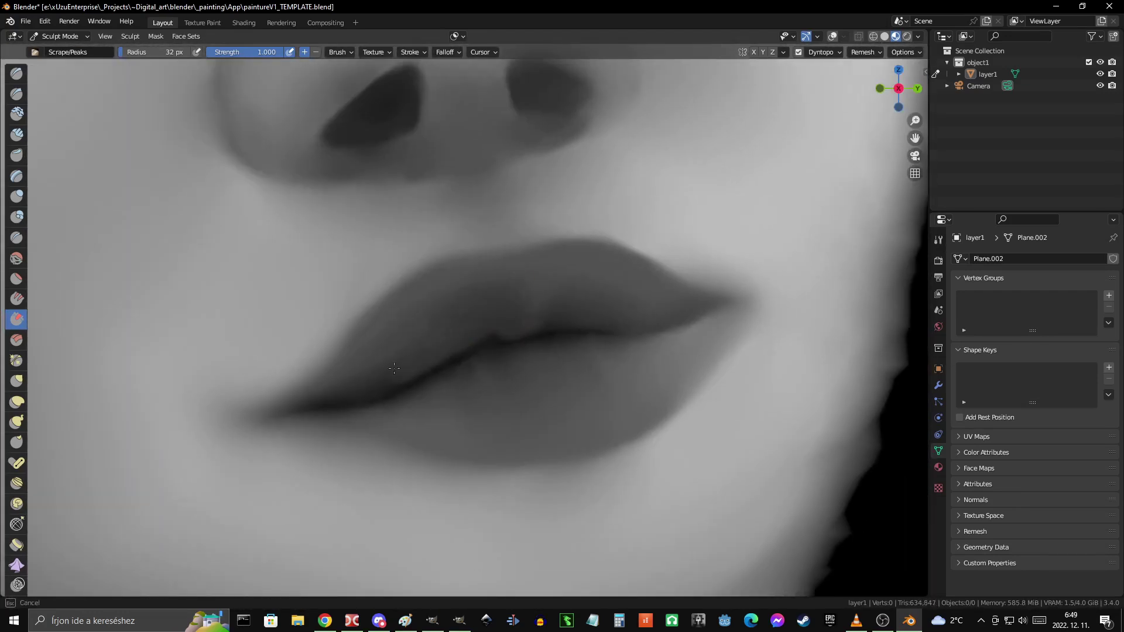
{"action": "middle_click_drag", "start_coordinate": [394, 368], "coordinate": [404, 326], "text": "ctrl"}
{"action": "scroll", "coordinate": [622, 317], "scroll_direction": "down", "scroll_amount": 5}
{"action": "scroll", "coordinate": [743, 276], "scroll_direction": "up", "scroll_amount": 3}
{"action": "mouse_move", "coordinate": [743, 275]}
{"action": "middle_mouse_down", "text": "ctrl"}
{"action": "mouse_move", "coordinate": [614, 284]}
{"action": "mouse_move", "coordinate": [562, 371]}
{"action": "mouse_move", "coordinate": [128, 227]}
{"action": "middle_mouse_up", "text": "ctrl"}
{"action": "scroll", "coordinate": [593, 379], "scroll_direction": "down", "scroll_amount": 5}
- Inspect the left eye, nose, jaw and neck at different zoom levels
{"action": "mouse_move", "coordinate": [458, 302]}
{"action": "middle_mouse_down", "text": "ctrl"}
{"action": "mouse_move", "coordinate": [547, 284]}
{"action": "mouse_move", "coordinate": [19, 326]}
{"action": "middle_mouse_up", "text": "ctrl"}
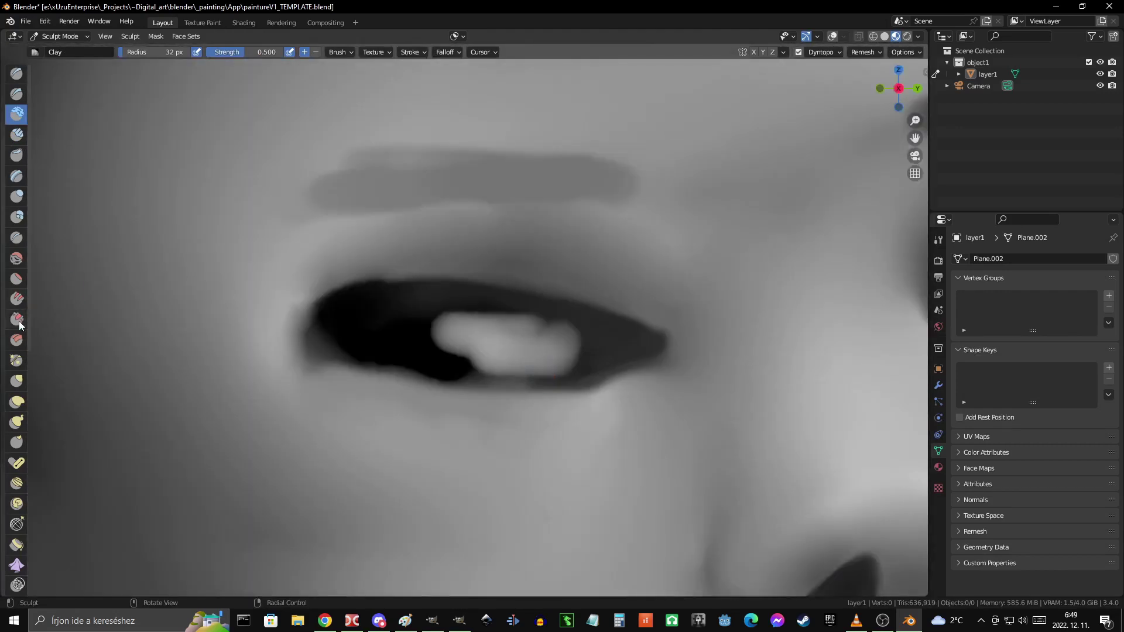
{"action": "mouse_move", "coordinate": [465, 353]}
{"action": "middle_mouse_down", "text": "ctrl"}
{"action": "mouse_move", "coordinate": [514, 366]}
{"action": "mouse_move", "coordinate": [376, 323]}
{"action": "mouse_move", "coordinate": [490, 335]}
{"action": "mouse_move", "coordinate": [387, 357]}
{"action": "middle_mouse_up", "text": "ctrl"}
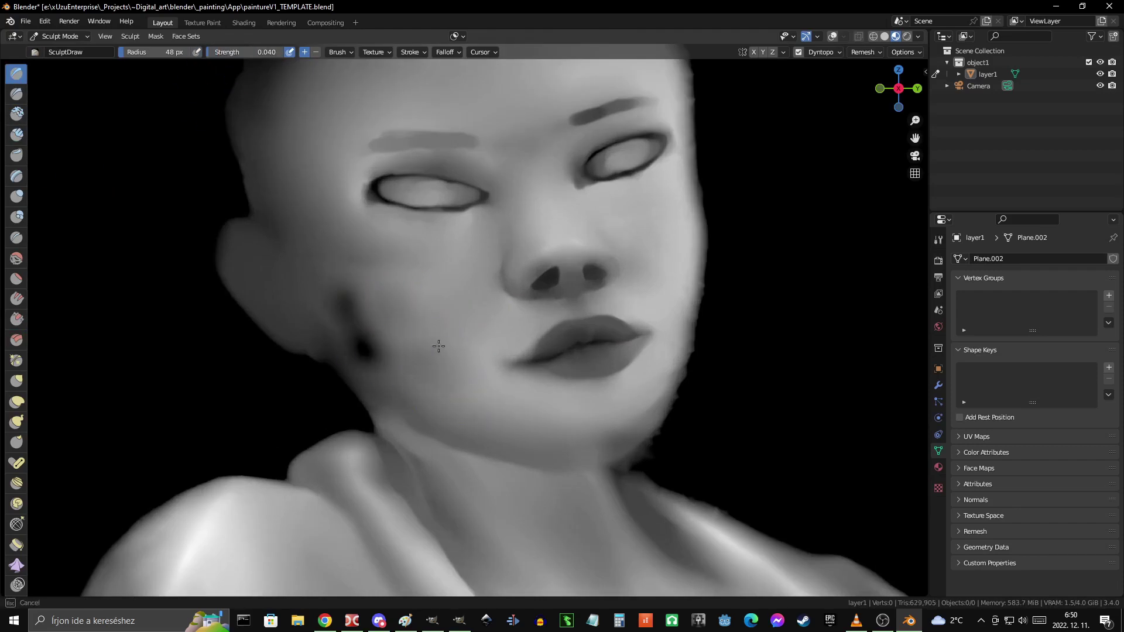
{"action": "mouse_move", "coordinate": [508, 373]}
{"action": "middle_mouse_down", "text": "ctrl"}
{"action": "mouse_move", "coordinate": [288, 263]}
{"action": "mouse_move", "coordinate": [562, 391]}
{"action": "mouse_move", "coordinate": [539, 267]}
{"action": "middle_mouse_up", "text": "ctrl"}
{"action": "mouse_move", "coordinate": [428, 354]}
{"action": "middle_mouse_down", "text": "ctrl"}
{"action": "mouse_move", "coordinate": [595, 389]}
{"action": "mouse_move", "coordinate": [526, 351]}
{"action": "mouse_move", "coordinate": [537, 376]}
{"action": "mouse_move", "coordinate": [428, 359]}
{"action": "middle_mouse_up", "text": "ctrl"}
- Flatten the lips and chin with Flatten/Contrast, checking them against the whole face
{"action": "key", "text": "shift+t"}
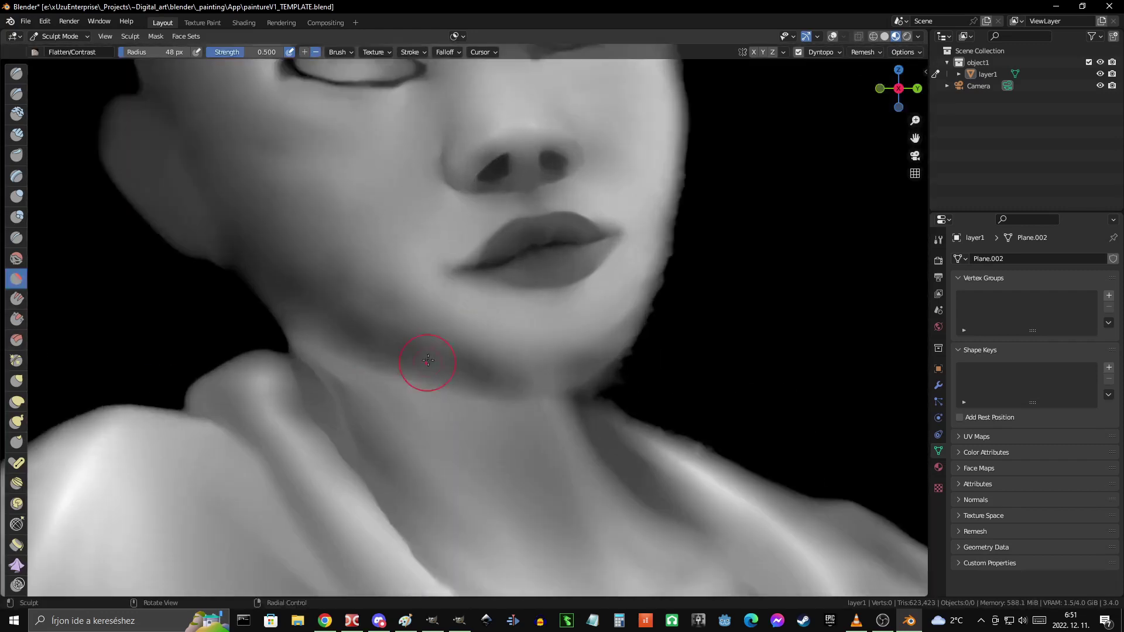
{"action": "mouse_move", "coordinate": [545, 376]}
{"action": "middle_mouse_down", "text": "ctrl"}
{"action": "mouse_move", "coordinate": [556, 376]}
{"action": "mouse_move", "coordinate": [531, 321]}
{"action": "middle_mouse_up", "text": "ctrl"}
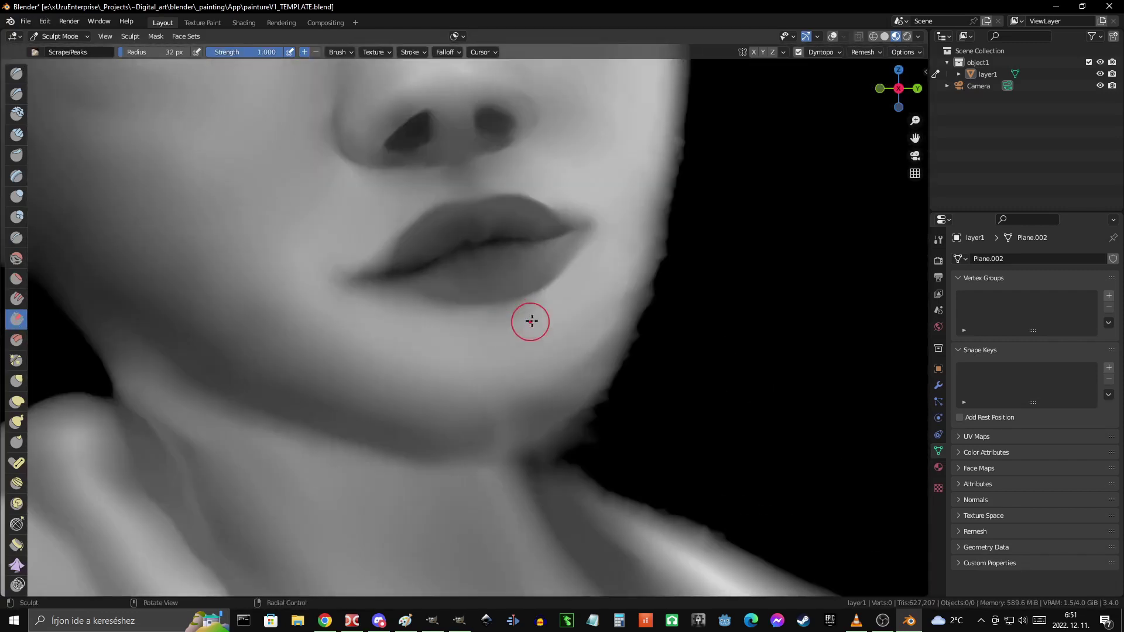
{"action": "mouse_move", "coordinate": [380, 326]}
{"action": "middle_mouse_down", "text": "ctrl"}
{"action": "mouse_move", "coordinate": [517, 351]}
{"action": "mouse_move", "coordinate": [535, 323]}
{"action": "middle_mouse_up", "text": "ctrl"}
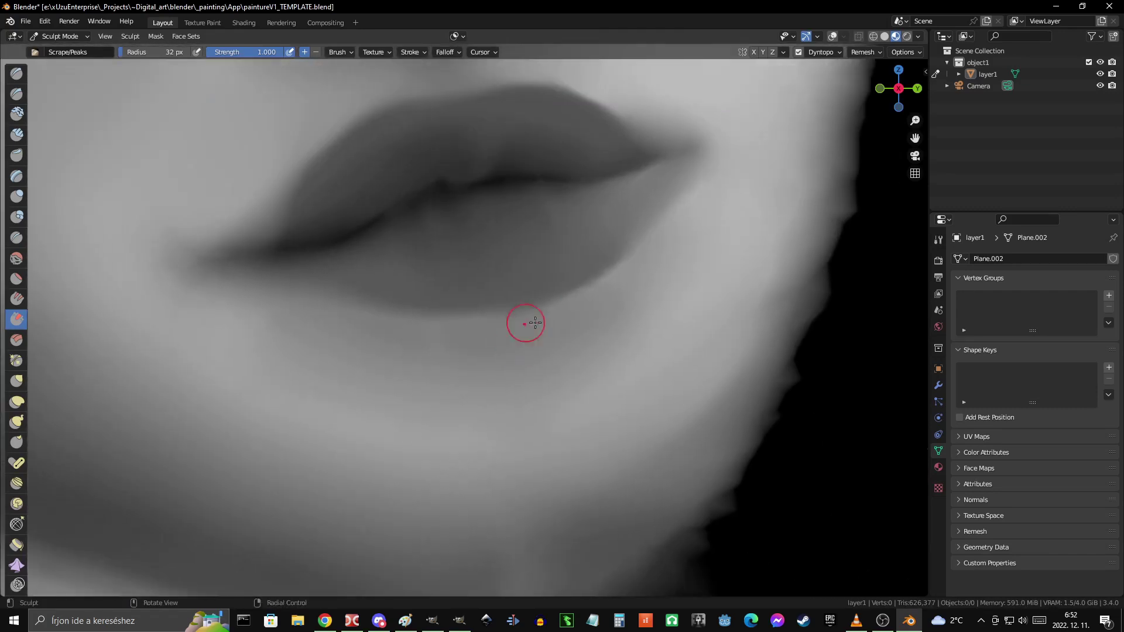
{"action": "mouse_move", "coordinate": [384, 320]}
{"action": "middle_mouse_down", "text": "ctrl"}
{"action": "mouse_move", "coordinate": [584, 281]}
{"action": "mouse_move", "coordinate": [605, 310]}
{"action": "middle_mouse_up", "text": "ctrl"}
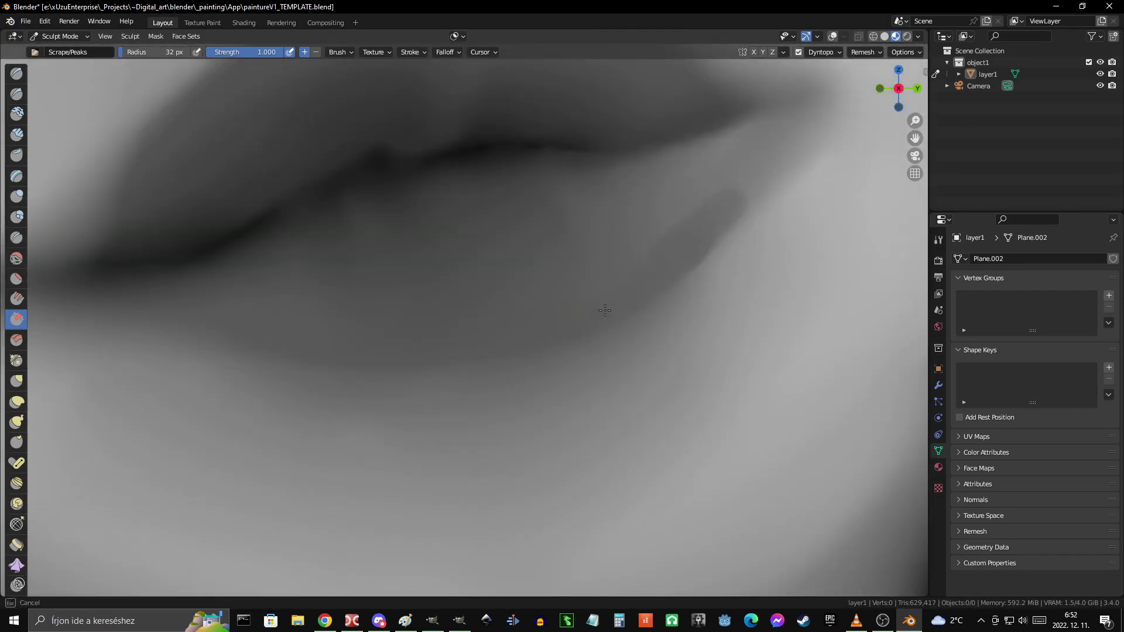
{"action": "mouse_move", "coordinate": [735, 200]}
{"action": "middle_mouse_down", "text": "ctrl"}
{"action": "mouse_move", "coordinate": [351, 334]}
{"action": "mouse_move", "coordinate": [219, 338]}
{"action": "middle_mouse_up", "text": "ctrl"}
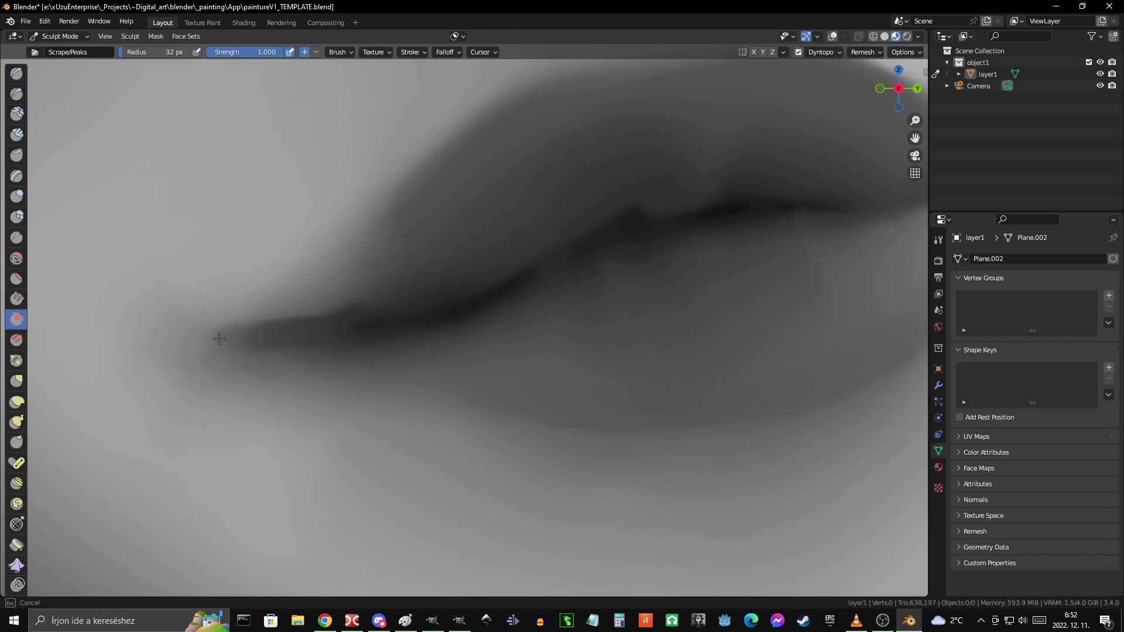
{"action": "mouse_move", "coordinate": [485, 273]}
{"action": "middle_mouse_down", "text": "ctrl"}
{"action": "mouse_move", "coordinate": [457, 334]}
{"action": "mouse_move", "coordinate": [736, 352]}
{"action": "mouse_move", "coordinate": [18, 387]}
{"action": "middle_mouse_up", "text": "ctrl"}
{"action": "middle_click_drag", "start_coordinate": [447, 226], "coordinate": [408, 277], "text": "shift"}
{"action": "mouse_move", "coordinate": [395, 330]}
{"action": "middle_mouse_down", "text": "ctrl"}
{"action": "mouse_move", "coordinate": [743, 258]}
{"action": "mouse_move", "coordinate": [595, 320]}
{"action": "mouse_move", "coordinate": [351, 326]}
{"action": "mouse_move", "coordinate": [389, 187]}
{"action": "mouse_move", "coordinate": [584, 301]}
{"action": "mouse_move", "coordinate": [579, 239]}
{"action": "mouse_move", "coordinate": [604, 216]}
{"action": "middle_mouse_up", "text": "ctrl"}
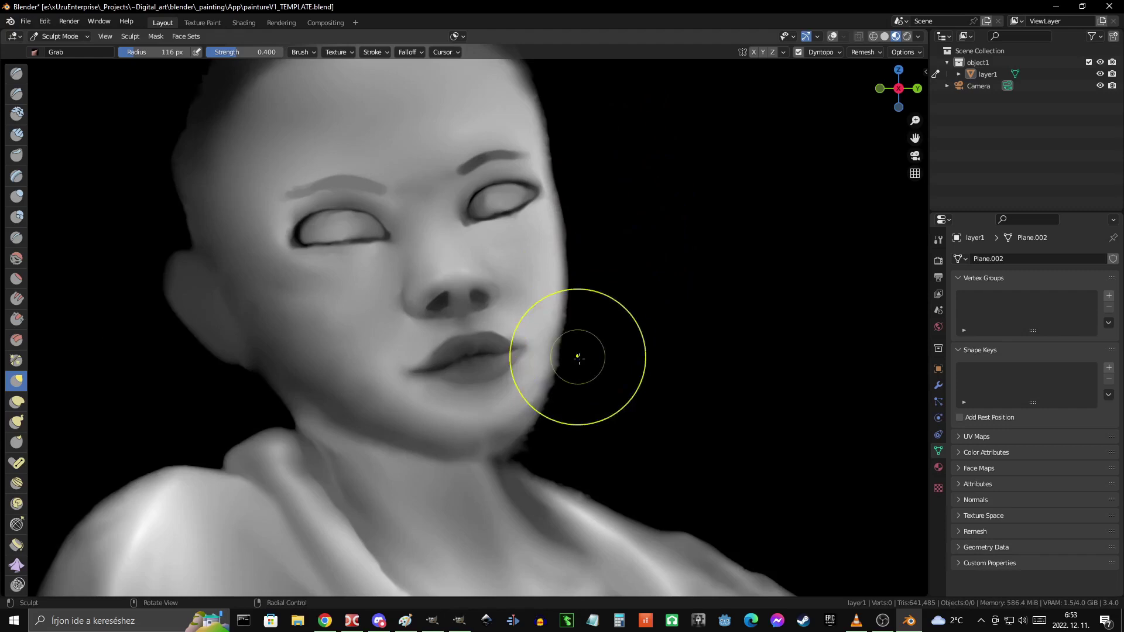
{"action": "mouse_move", "coordinate": [547, 408]}
{"action": "middle_mouse_down", "text": "ctrl"}
{"action": "mouse_move", "coordinate": [580, 328]}
{"action": "mouse_move", "coordinate": [647, 376]}
{"action": "mouse_move", "coordinate": [614, 326]}
{"action": "middle_mouse_up", "text": "ctrl"}
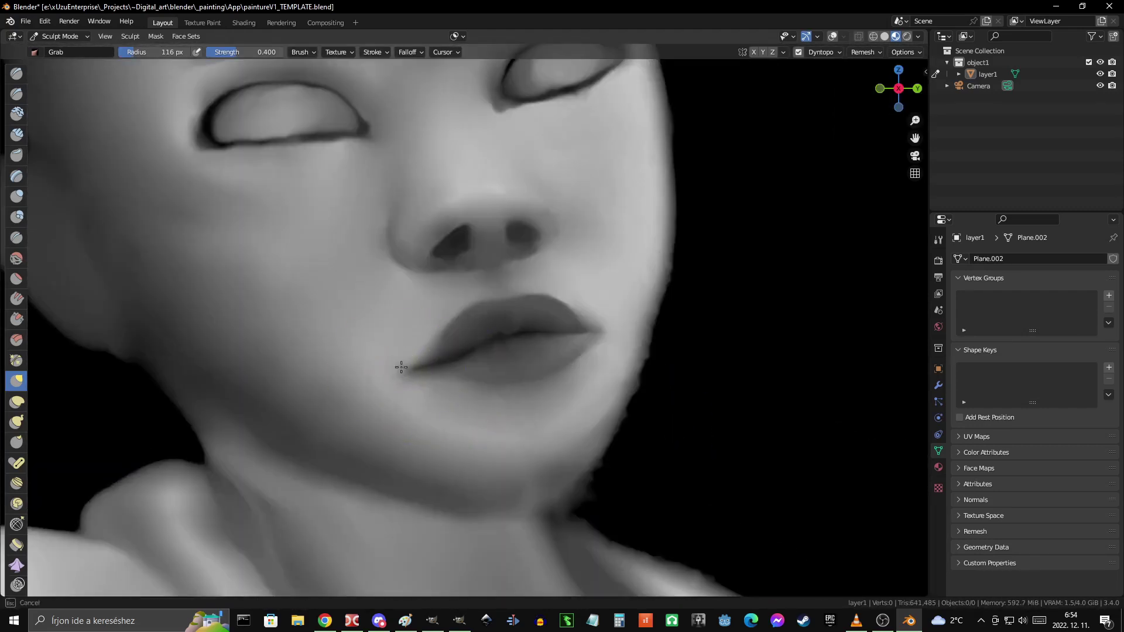
{"action": "middle_click_drag", "start_coordinate": [523, 363], "coordinate": [524, 401], "text": "ctrl"}
{"action": "mouse_move", "coordinate": [593, 429]}
{"action": "middle_mouse_down", "text": "ctrl"}
{"action": "mouse_move", "coordinate": [557, 397]}
{"action": "mouse_move", "coordinate": [640, 358]}
{"action": "mouse_move", "coordinate": [532, 364]}
{"action": "mouse_move", "coordinate": [611, 386]}
{"action": "mouse_move", "coordinate": [534, 351]}
{"action": "mouse_move", "coordinate": [426, 261]}
{"action": "mouse_move", "coordinate": [642, 384]}
{"action": "mouse_move", "coordinate": [611, 405]}
{"action": "mouse_move", "coordinate": [419, 281]}
{"action": "mouse_move", "coordinate": [352, 258]}
{"action": "mouse_move", "coordinate": [454, 394]}
{"action": "mouse_move", "coordinate": [706, 361]}
{"action": "mouse_move", "coordinate": [543, 382]}
{"action": "middle_mouse_up", "text": "ctrl"}
- Scrape down surface peaks with Scrape/Peaks, reviewing lips and eyes from both sides
{"action": "left_click", "coordinate": [16, 319]}
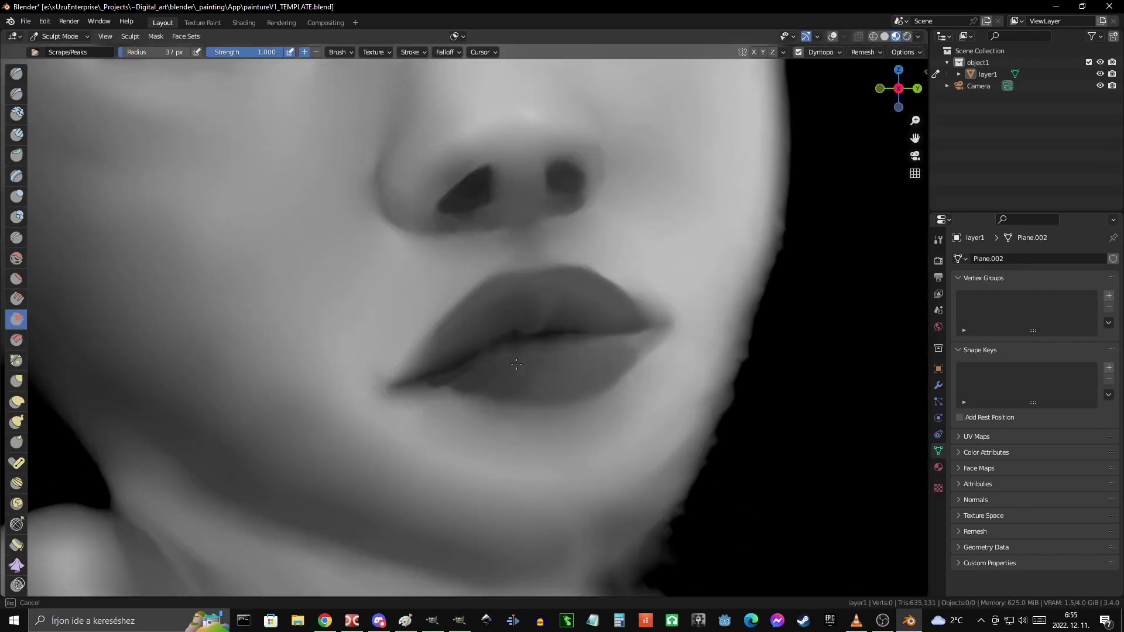
{"action": "mouse_move", "coordinate": [776, 357]}
{"action": "middle_mouse_down", "text": "ctrl"}
{"action": "mouse_move", "coordinate": [502, 369]}
{"action": "mouse_move", "coordinate": [520, 367]}
{"action": "mouse_move", "coordinate": [456, 390]}
{"action": "middle_mouse_up", "text": "ctrl"}
{"action": "middle_click_drag", "start_coordinate": [449, 251], "coordinate": [411, 297], "text": "ctrl"}
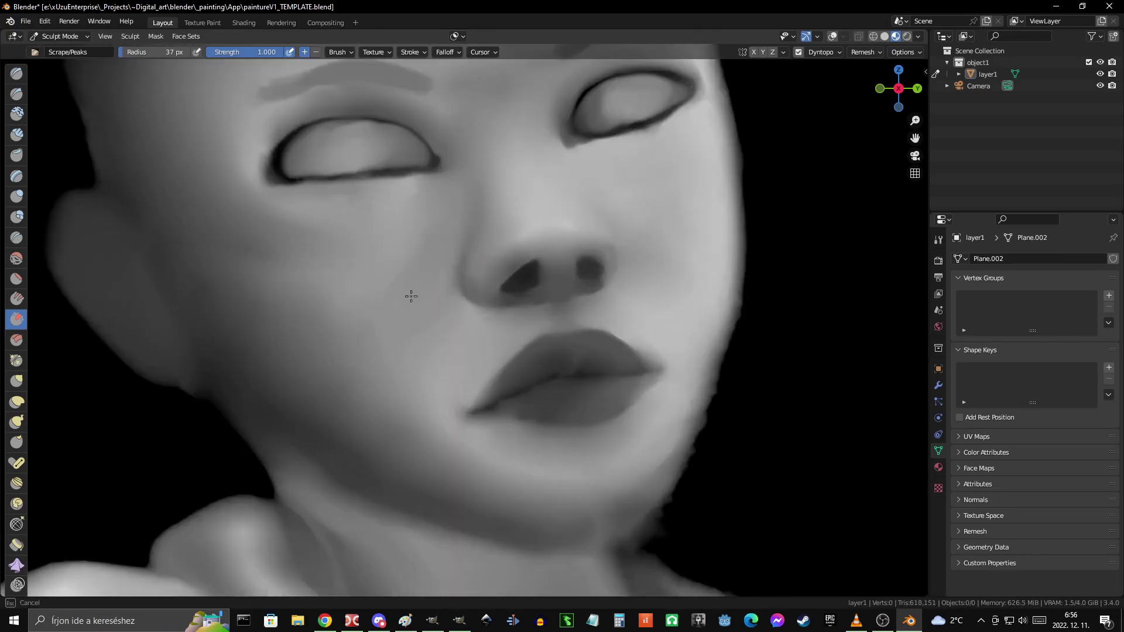
{"action": "mouse_move", "coordinate": [359, 342]}
{"action": "middle_mouse_down", "text": "ctrl"}
{"action": "mouse_move", "coordinate": [442, 344]}
{"action": "mouse_move", "coordinate": [546, 427]}
{"action": "mouse_move", "coordinate": [472, 271]}
{"action": "mouse_move", "coordinate": [434, 252]}
{"action": "mouse_move", "coordinate": [568, 288]}
{"action": "mouse_move", "coordinate": [589, 226]}
{"action": "middle_mouse_up", "text": "ctrl"}
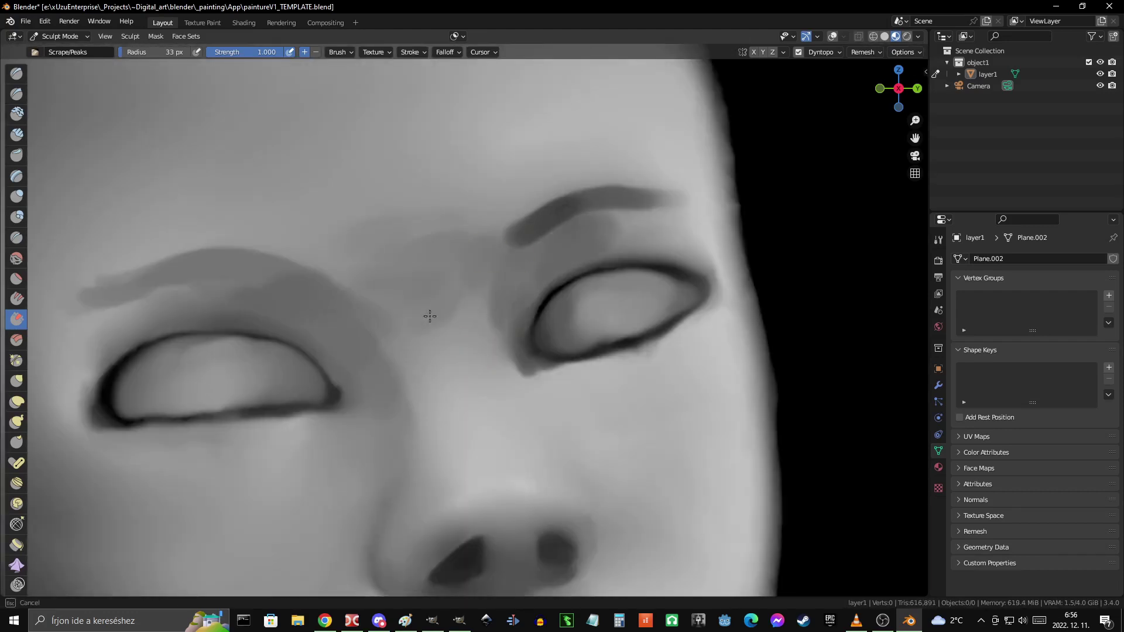
{"action": "mouse_move", "coordinate": [369, 319]}
{"action": "middle_mouse_down", "text": "ctrl"}
{"action": "mouse_move", "coordinate": [469, 356]}
{"action": "mouse_move", "coordinate": [417, 186]}
{"action": "middle_mouse_up", "text": "ctrl"}
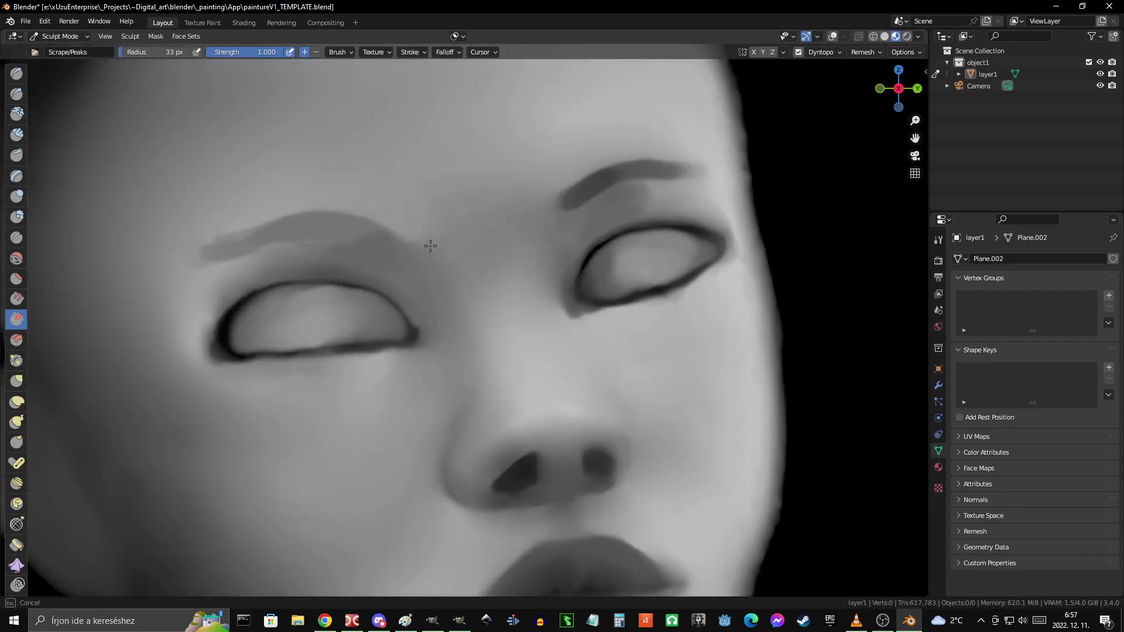
{"action": "mouse_move", "coordinate": [585, 154]}
{"action": "middle_mouse_down", "text": "ctrl"}
{"action": "mouse_move", "coordinate": [594, 271]}
{"action": "mouse_move", "coordinate": [442, 221]}
{"action": "mouse_move", "coordinate": [561, 356]}
{"action": "mouse_move", "coordinate": [475, 340]}
{"action": "mouse_move", "coordinate": [593, 358]}
{"action": "middle_mouse_up", "text": "ctrl"}
{"action": "middle_click_drag", "start_coordinate": [289, 287], "coordinate": [15, 155]}
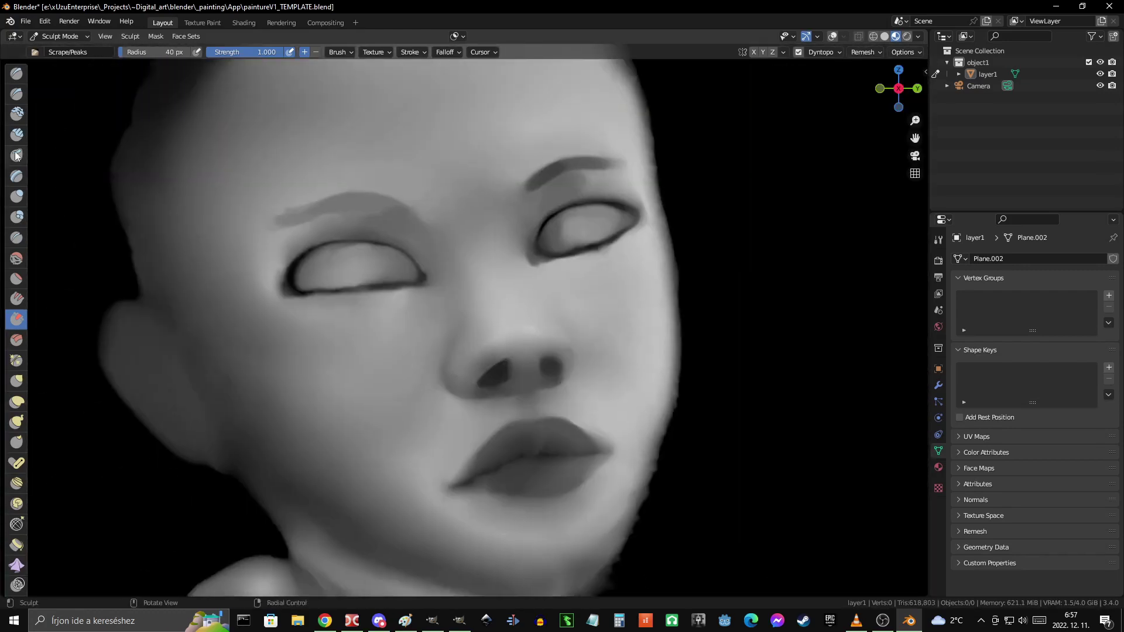
- Zoom in close on the lips and pick a tool from the left toolbar
{"action": "scroll", "coordinate": [276, 234], "scroll_direction": "up", "scroll_amount": 2}
{"action": "scroll", "coordinate": [416, 244], "scroll_direction": "down", "scroll_amount": 2}
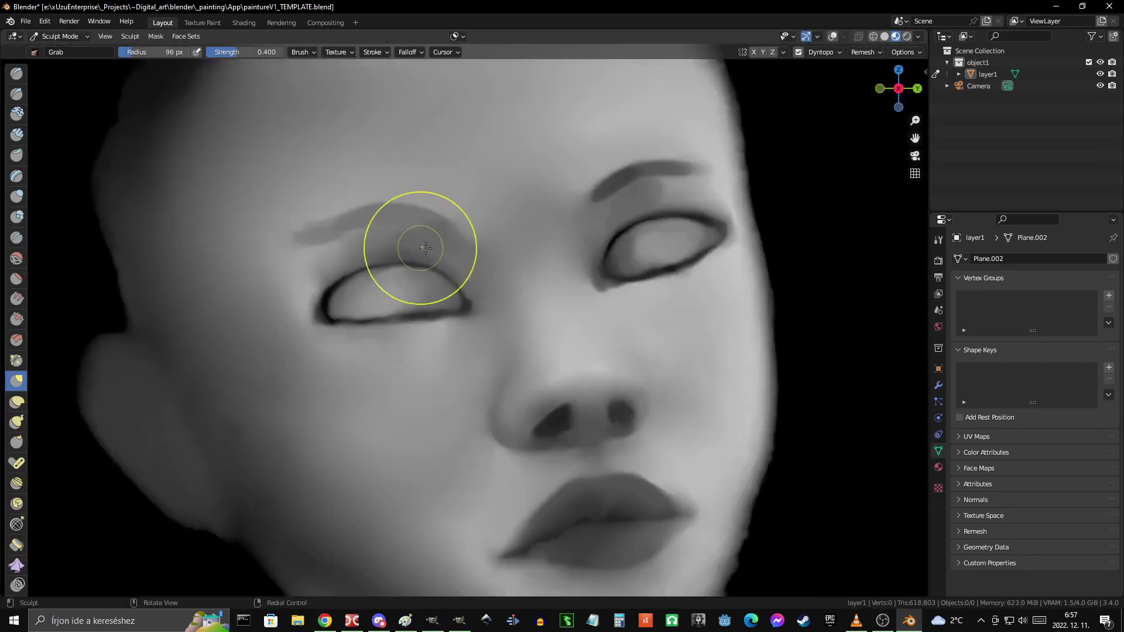
{"action": "scroll", "coordinate": [609, 382], "scroll_direction": "down", "scroll_amount": 5}
{"action": "scroll", "coordinate": [609, 382], "scroll_direction": "down", "scroll_amount": 1}
{"action": "scroll", "coordinate": [645, 353], "scroll_direction": "up", "scroll_amount": 3}
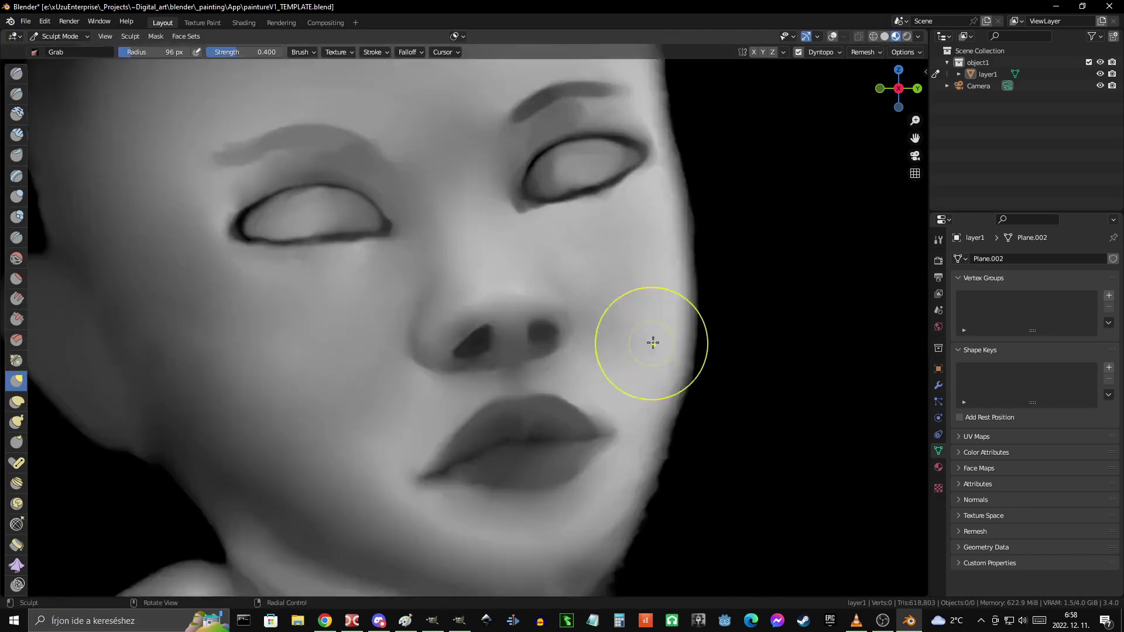
{"action": "scroll", "coordinate": [561, 380], "scroll_direction": "down", "scroll_amount": 2}
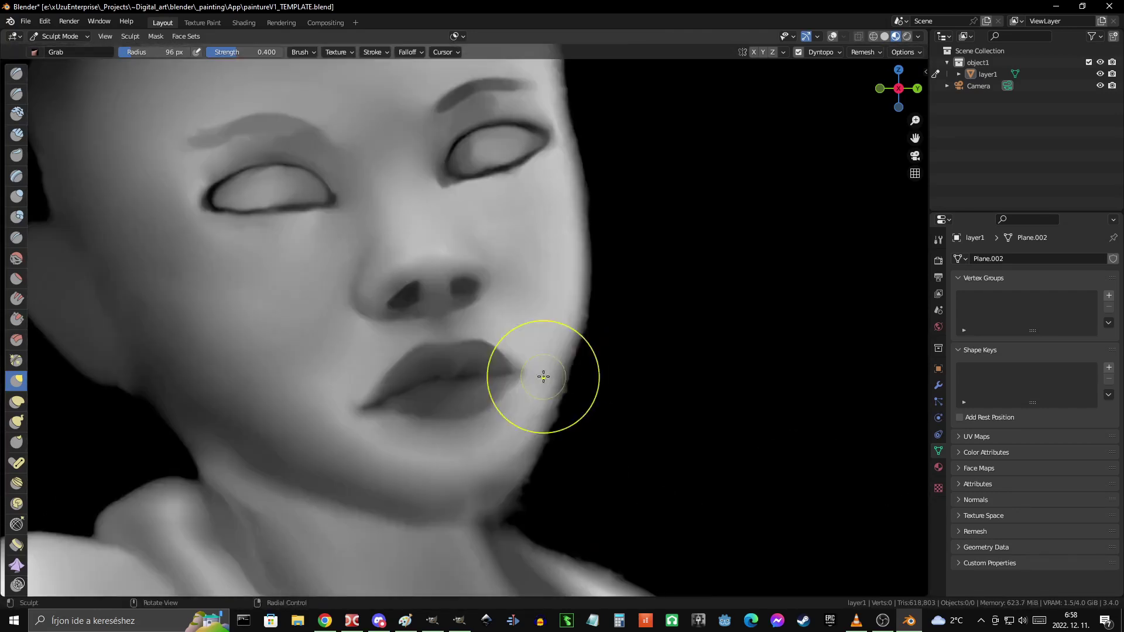
{"action": "scroll", "coordinate": [543, 376], "scroll_direction": "up", "scroll_amount": 3}
{"action": "scroll", "coordinate": [607, 375], "scroll_direction": "down", "scroll_amount": 7}
{"action": "scroll", "coordinate": [266, 401], "scroll_direction": "up", "scroll_amount": 3}
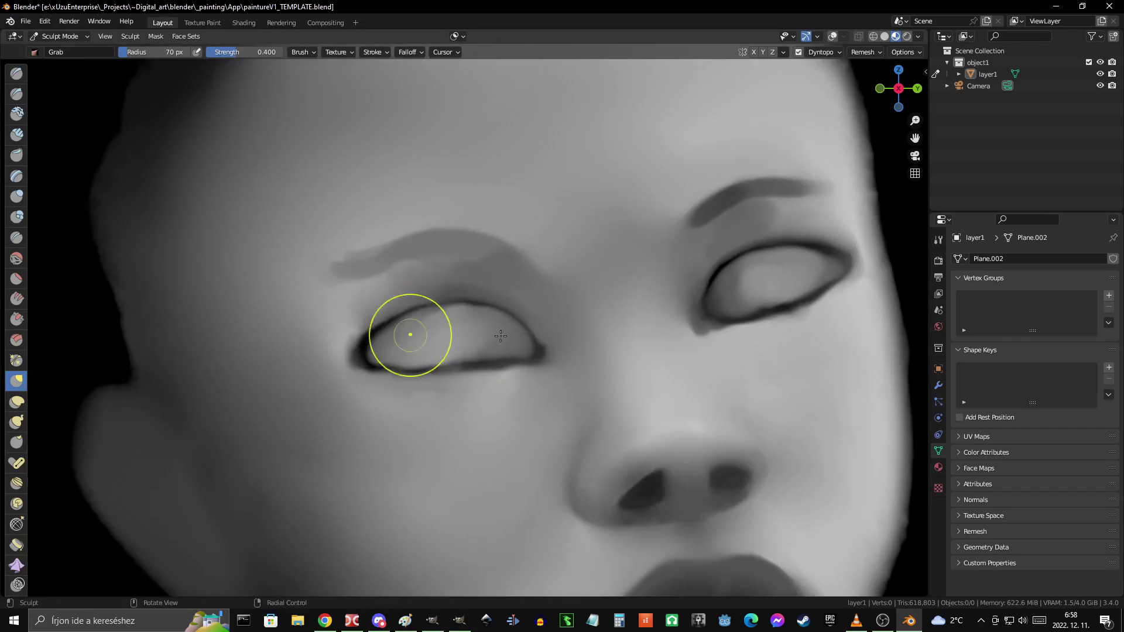
{"action": "scroll", "coordinate": [409, 340], "scroll_direction": "up", "scroll_amount": 2}
{"action": "scroll", "coordinate": [548, 261], "scroll_direction": "down", "scroll_amount": 3}
{"action": "scroll", "coordinate": [548, 261], "scroll_direction": "up", "scroll_amount": 3}
{"action": "left_click", "coordinate": [16, 237]}
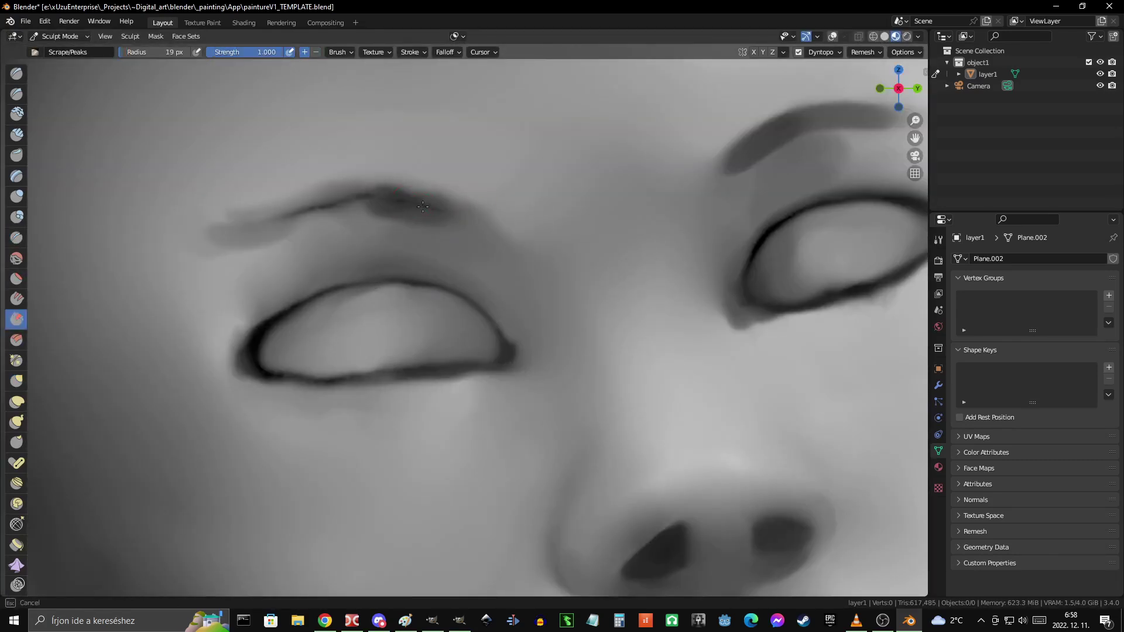
- Frame the mouth corner and pull the lips' parting line and corners into shape with Grab
{"action": "scroll", "coordinate": [239, 230], "scroll_direction": "down", "scroll_amount": 2}
{"action": "scroll", "coordinate": [409, 293], "scroll_direction": "down", "scroll_amount": 2}
{"action": "scroll", "coordinate": [602, 371], "scroll_direction": "down", "scroll_amount": 2}
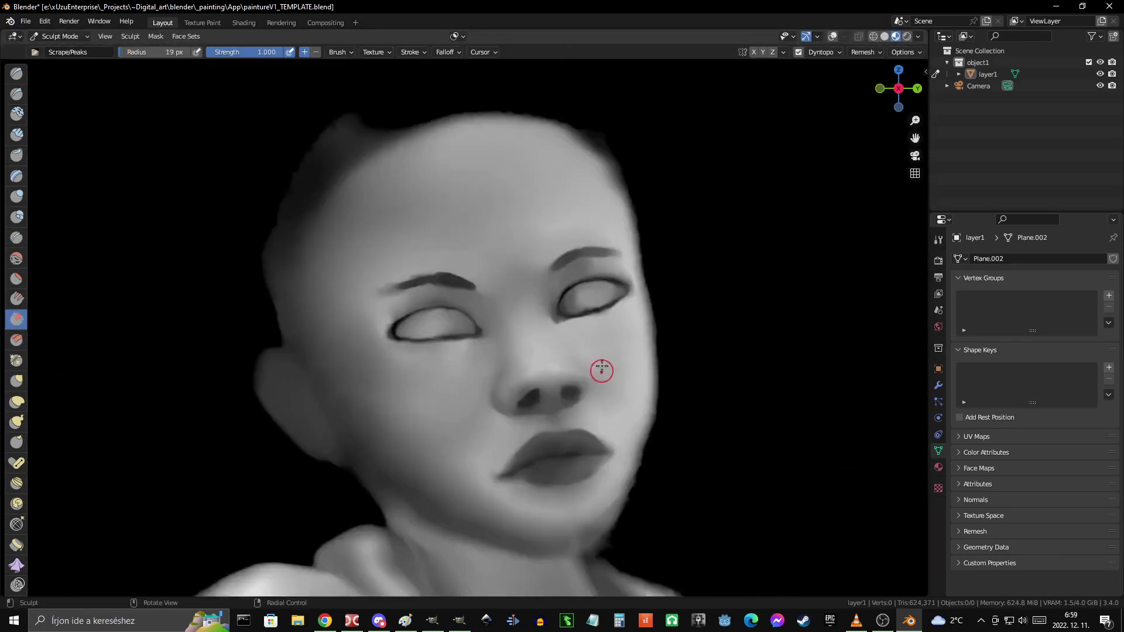
{"action": "scroll", "coordinate": [392, 258], "scroll_direction": "up", "scroll_amount": 6}
{"action": "scroll", "coordinate": [509, 297], "scroll_direction": "down", "scroll_amount": 1}
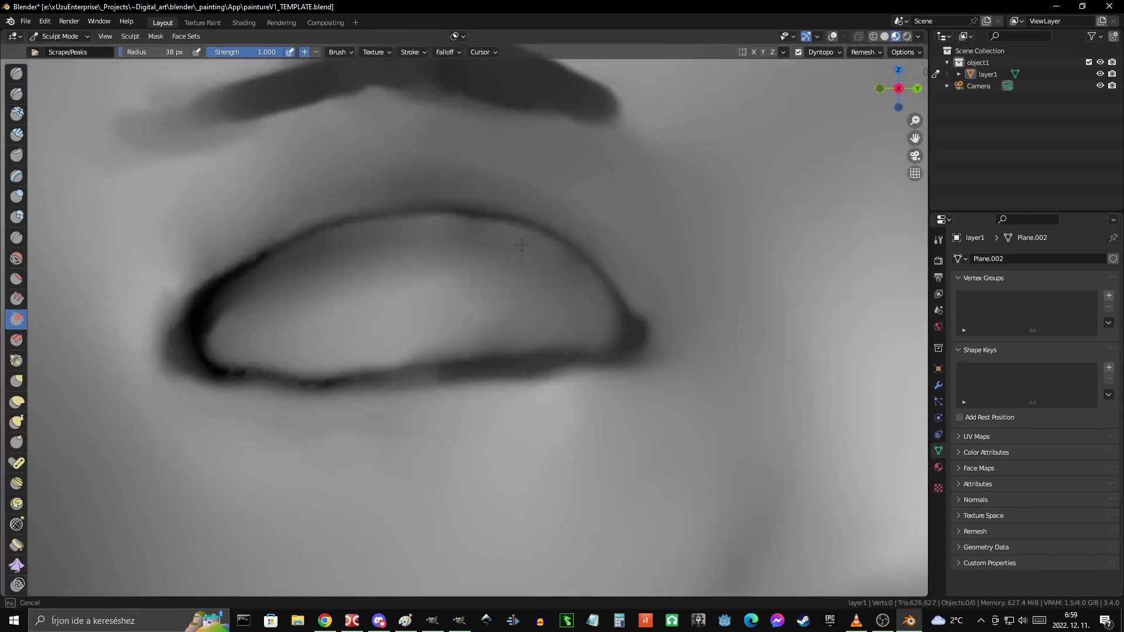
{"action": "scroll", "coordinate": [509, 296], "scroll_direction": "down", "scroll_amount": 2}
{"action": "scroll", "coordinate": [510, 296], "scroll_direction": "up", "scroll_amount": 2}
{"action": "scroll", "coordinate": [540, 272], "scroll_direction": "down", "scroll_amount": 4}
{"action": "scroll", "coordinate": [504, 304], "scroll_direction": "down", "scroll_amount": 2}
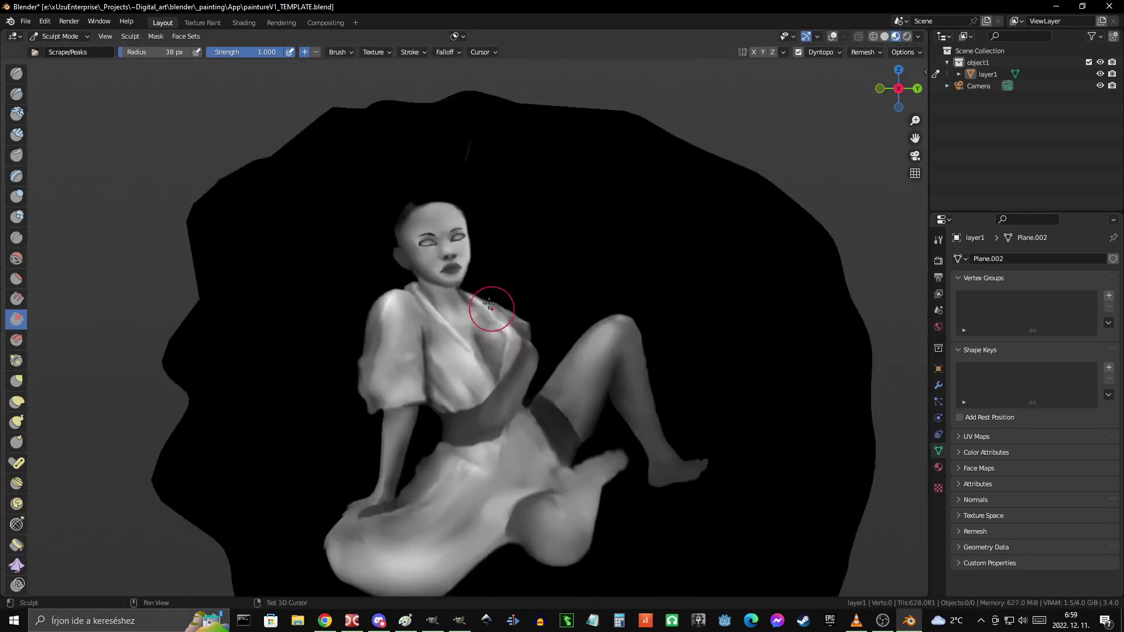
{"action": "scroll", "coordinate": [614, 351], "scroll_direction": "up", "scroll_amount": 2}
{"action": "scroll", "coordinate": [445, 351], "scroll_direction": "up", "scroll_amount": 5}
{"action": "scroll", "coordinate": [491, 369], "scroll_direction": "down", "scroll_amount": 2}
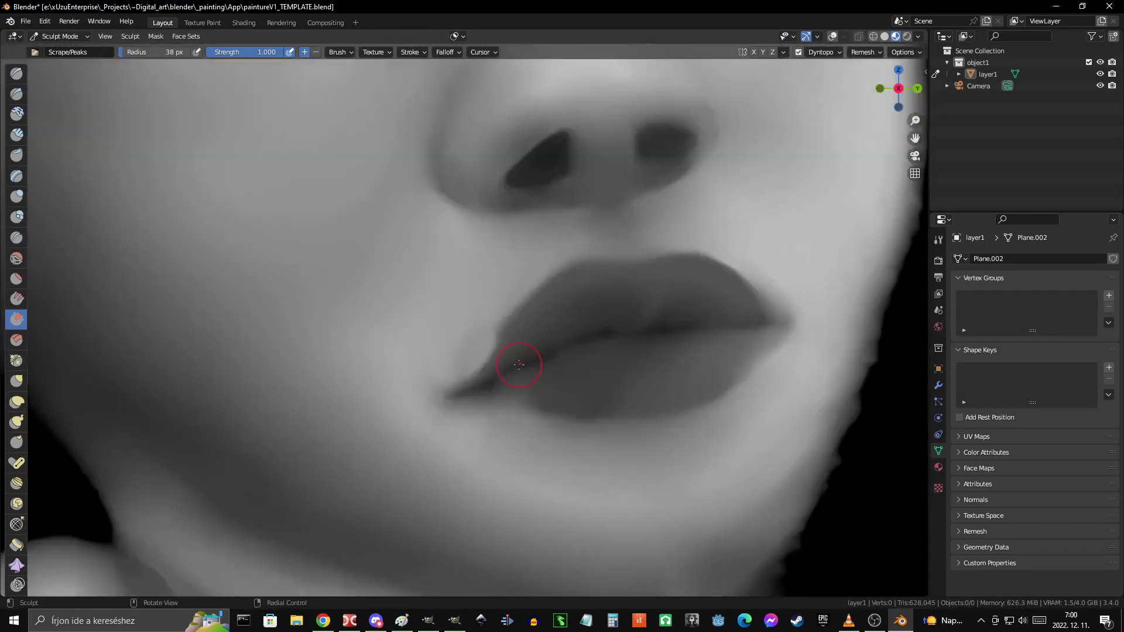
{"action": "scroll", "coordinate": [556, 366], "scroll_direction": "down", "scroll_amount": 6}
{"action": "scroll", "coordinate": [509, 351], "scroll_direction": "up", "scroll_amount": 10}
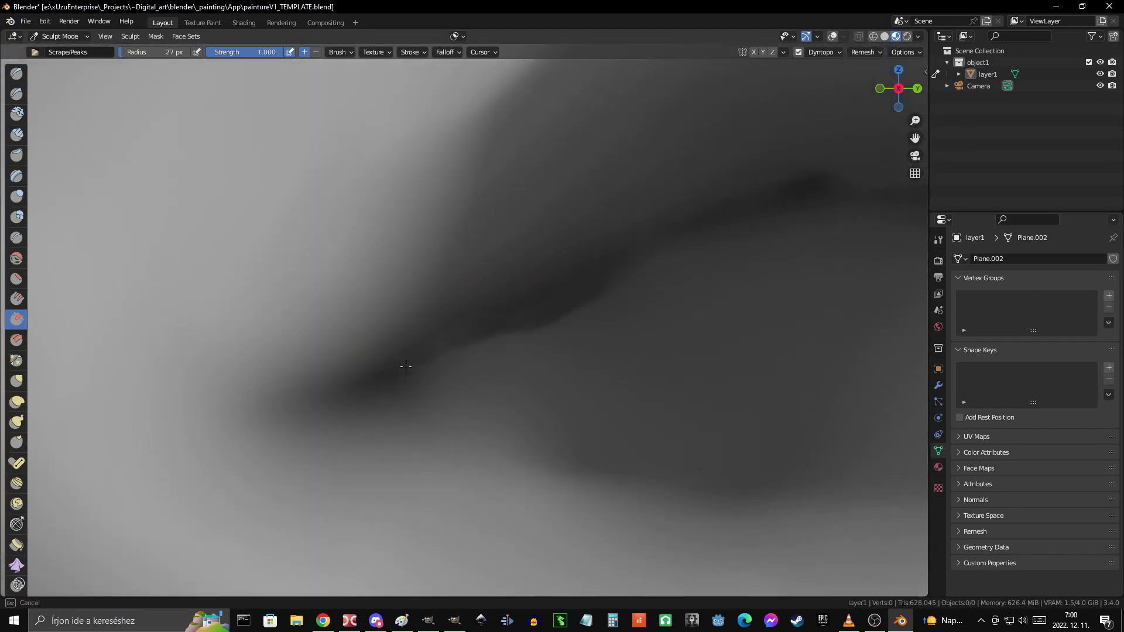
{"action": "middle_click_drag", "start_coordinate": [492, 285], "coordinate": [548, 319], "text": "ctrl"}
{"action": "scroll", "coordinate": [495, 363], "scroll_direction": "down", "scroll_amount": 4}
{"action": "scroll", "coordinate": [577, 328], "scroll_direction": "down", "scroll_amount": 2}
{"action": "key", "text": "g"}
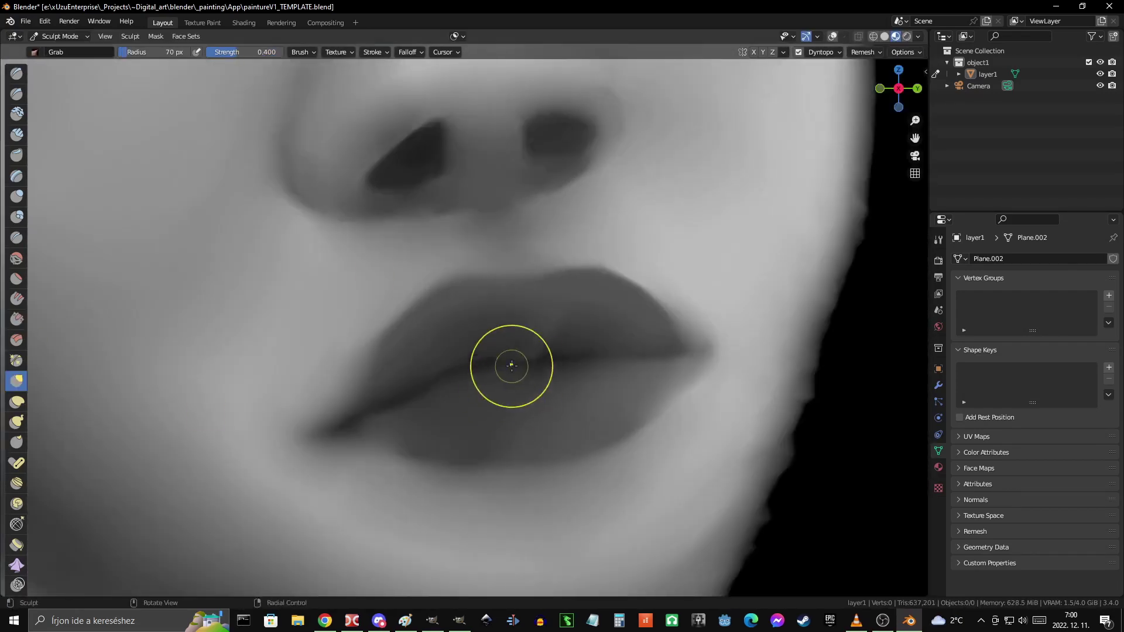
{"action": "scroll", "coordinate": [509, 368], "scroll_direction": "down", "scroll_amount": 3}
{"action": "scroll", "coordinate": [620, 387], "scroll_direction": "up", "scroll_amount": 4}
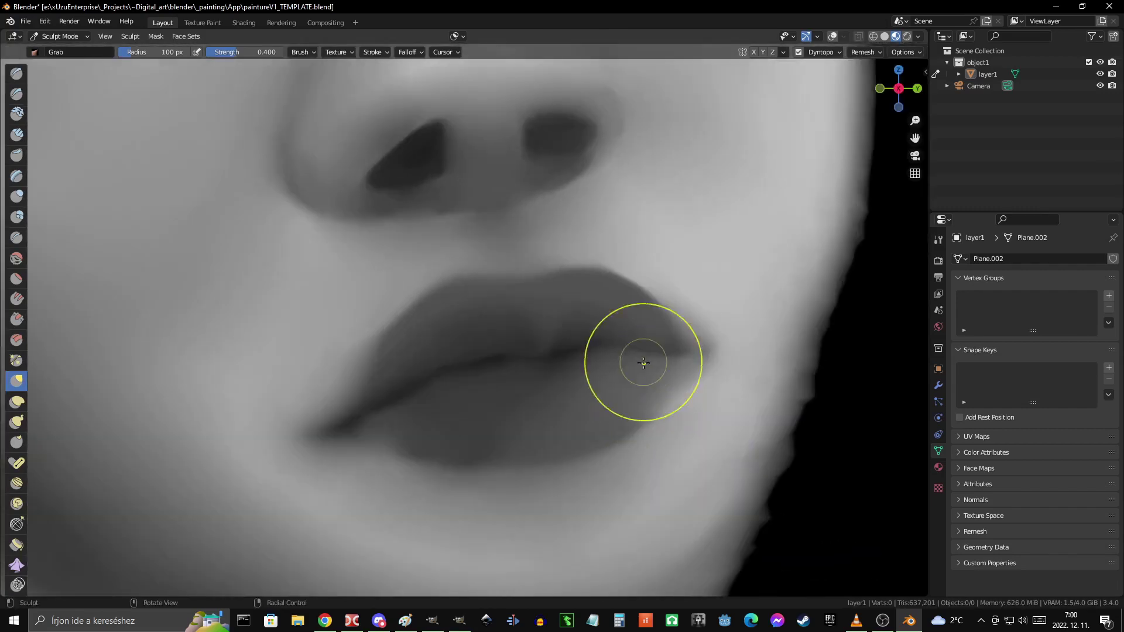
{"action": "scroll", "coordinate": [627, 364], "scroll_direction": "down", "scroll_amount": 5}
{"action": "scroll", "coordinate": [504, 291], "scroll_direction": "up", "scroll_amount": 4}
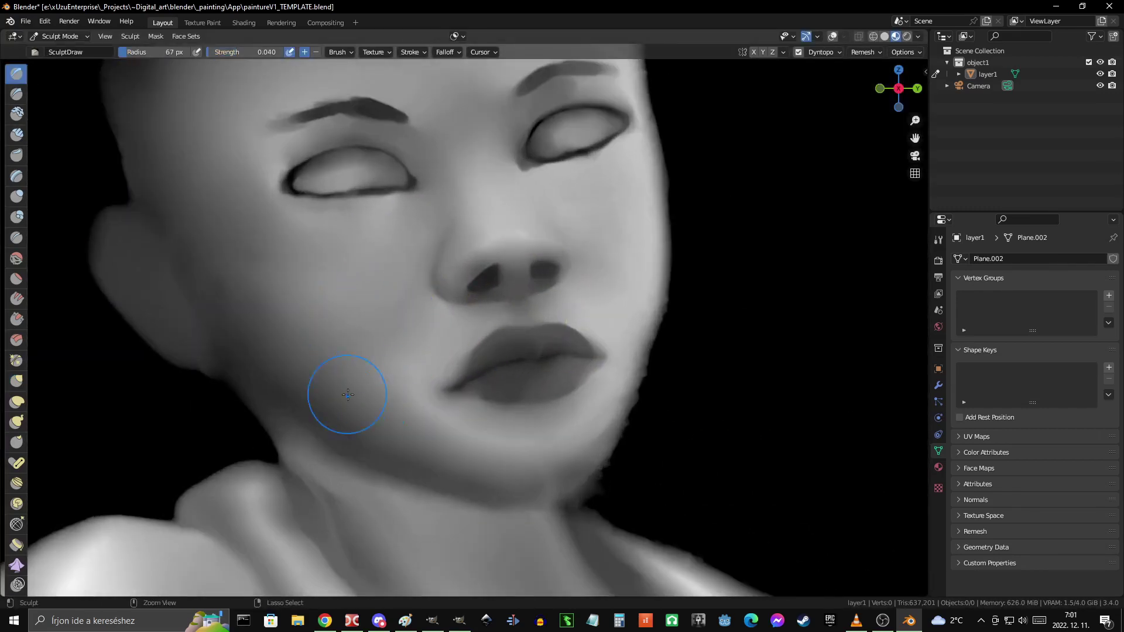
- Zoom in on the cheek beside the nose and mouth
{"action": "scroll", "coordinate": [347, 394], "scroll_direction": "up", "scroll_amount": 4}
{"action": "scroll", "coordinate": [434, 409], "scroll_direction": "up", "scroll_amount": 2}
{"action": "scroll", "coordinate": [401, 306], "scroll_direction": "down", "scroll_amount": 6}
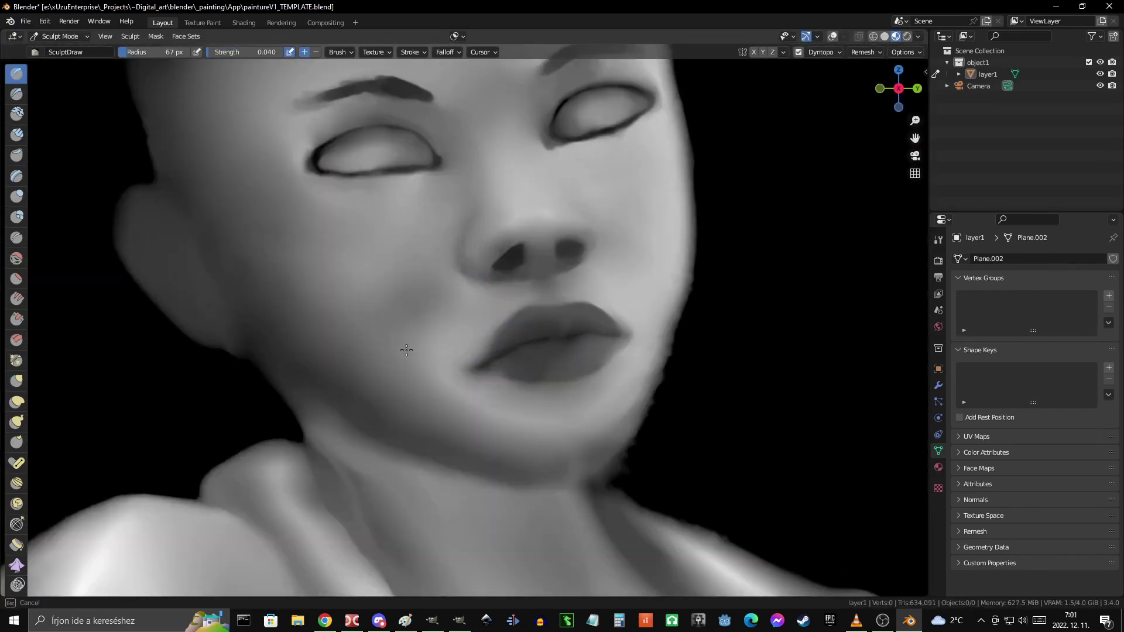
{"action": "scroll", "coordinate": [406, 350], "scroll_direction": "up", "scroll_amount": 3}
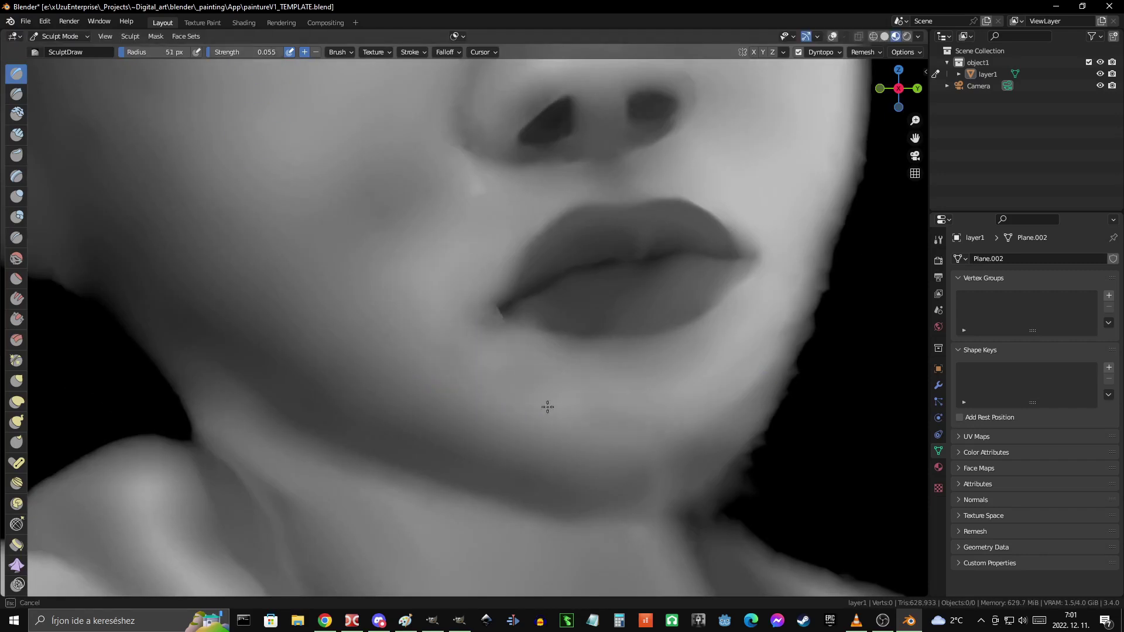
{"action": "scroll", "coordinate": [547, 407], "scroll_direction": "down", "scroll_amount": 2}
{"action": "scroll", "coordinate": [502, 288], "scroll_direction": "up", "scroll_amount": 2}
{"action": "scroll", "coordinate": [549, 254], "scroll_direction": "down", "scroll_amount": 3}
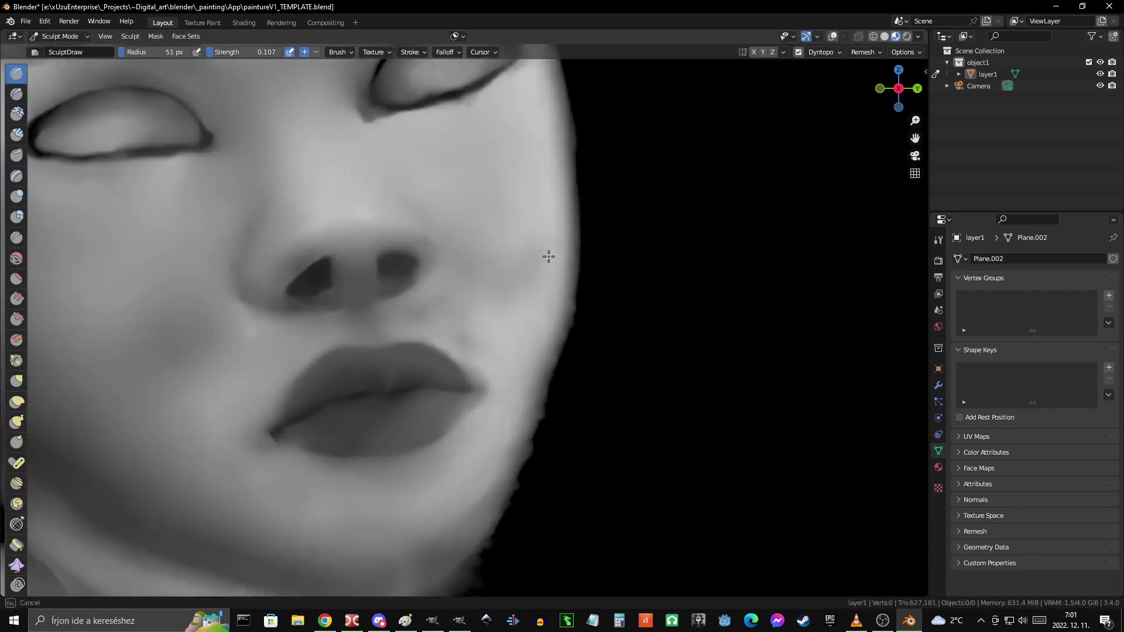
{"action": "scroll", "coordinate": [507, 371], "scroll_direction": "down", "scroll_amount": 2}
{"action": "scroll", "coordinate": [614, 324], "scroll_direction": "down", "scroll_amount": 2}
{"action": "scroll", "coordinate": [609, 351], "scroll_direction": "down", "scroll_amount": 1}
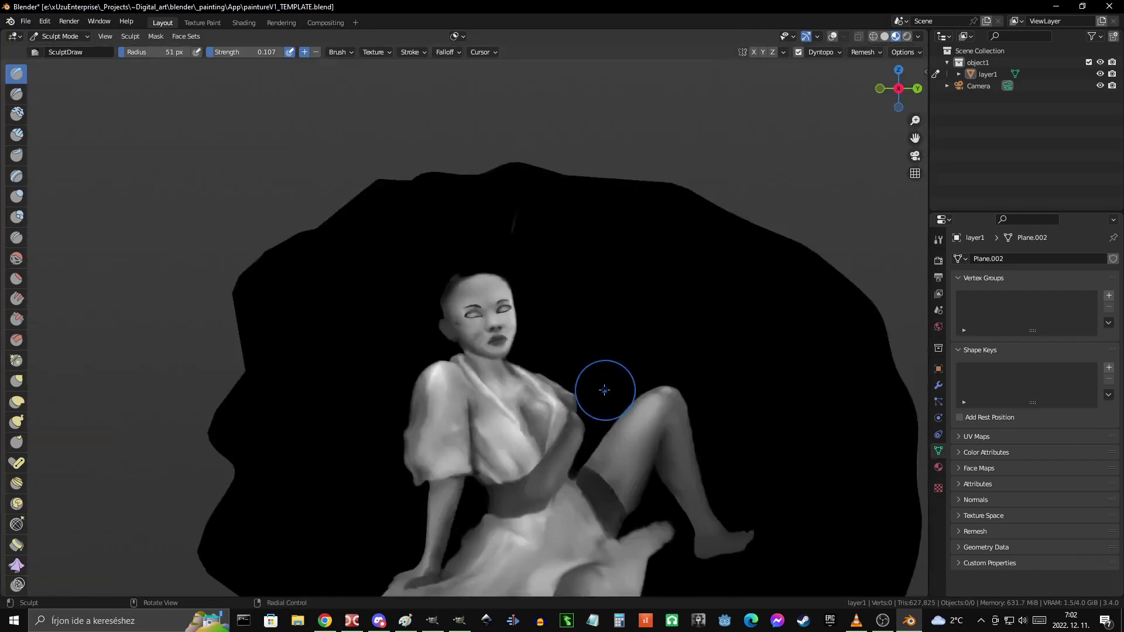
{"action": "scroll", "coordinate": [860, 131], "scroll_direction": "up", "scroll_amount": 4}
{"action": "scroll", "coordinate": [552, 201], "scroll_direction": "up", "scroll_amount": 2}
{"action": "scroll", "coordinate": [387, 191], "scroll_direction": "up", "scroll_amount": 2}
{"action": "scroll", "coordinate": [387, 190], "scroll_direction": "down", "scroll_amount": 3}
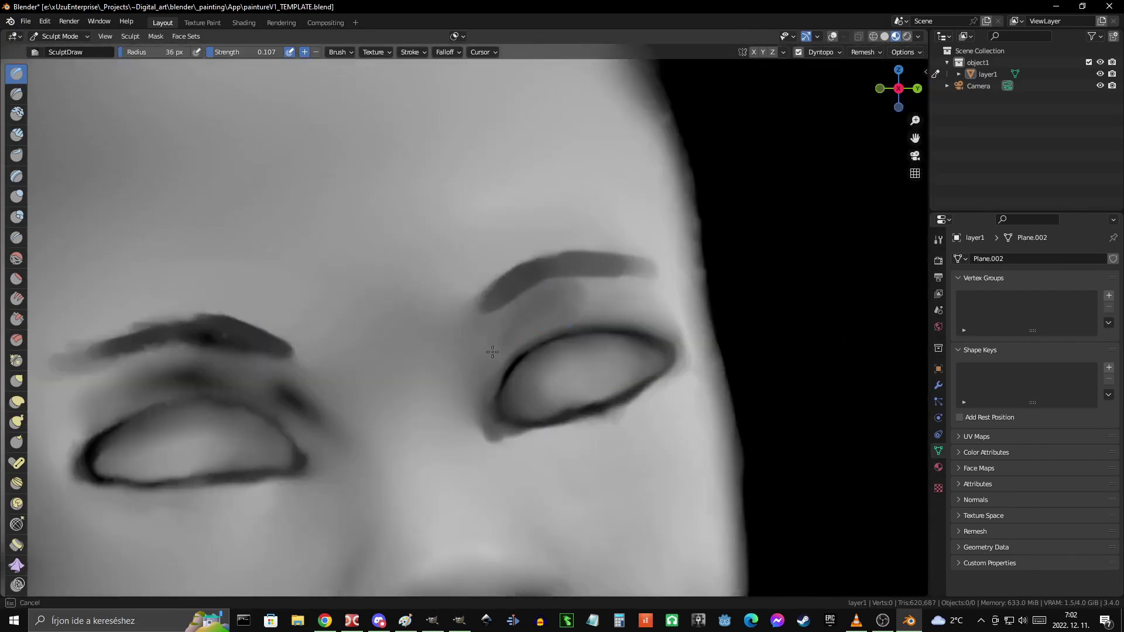
{"action": "scroll", "coordinate": [553, 264], "scroll_direction": "down", "scroll_amount": 1}
- Paint soft low-strength Draw shading on the cheek at 36 px, then switch to Scrape/Peaks
{"action": "middle_click_drag", "start_coordinate": [510, 351], "coordinate": [646, 338], "text": "ctrl"}
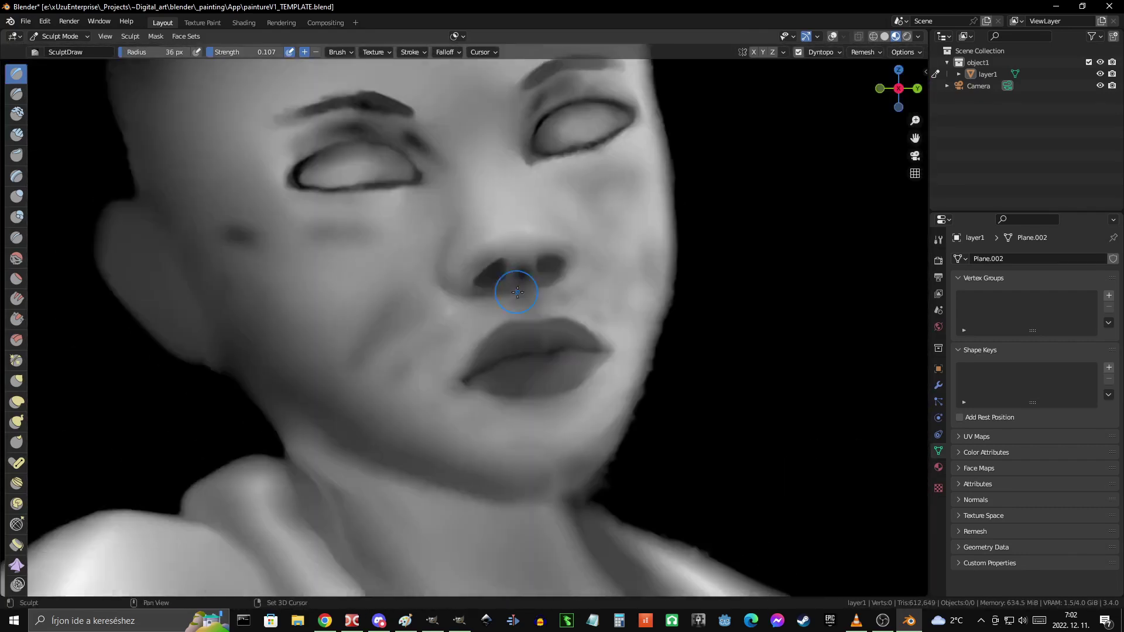
{"action": "scroll", "coordinate": [644, 375], "scroll_direction": "down", "scroll_amount": 5}
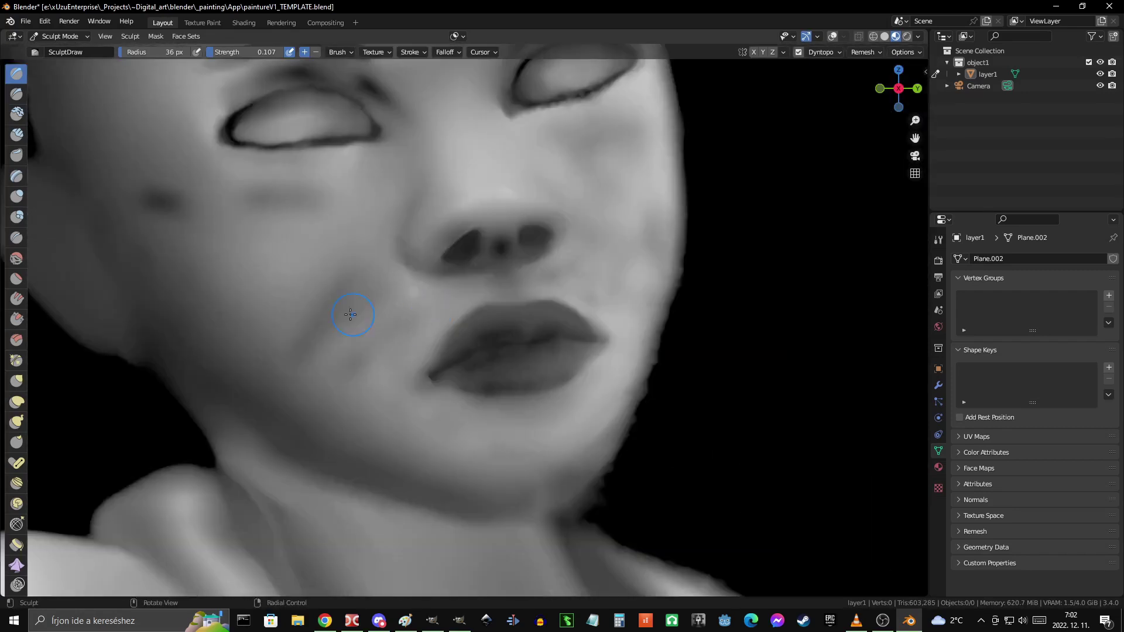
{"action": "key", "text": "shift+t"}
- Scrape the dark cheek patch and the skin by the inner eye corner at radius 40
{"action": "scroll", "coordinate": [521, 377], "scroll_direction": "down", "scroll_amount": 3}
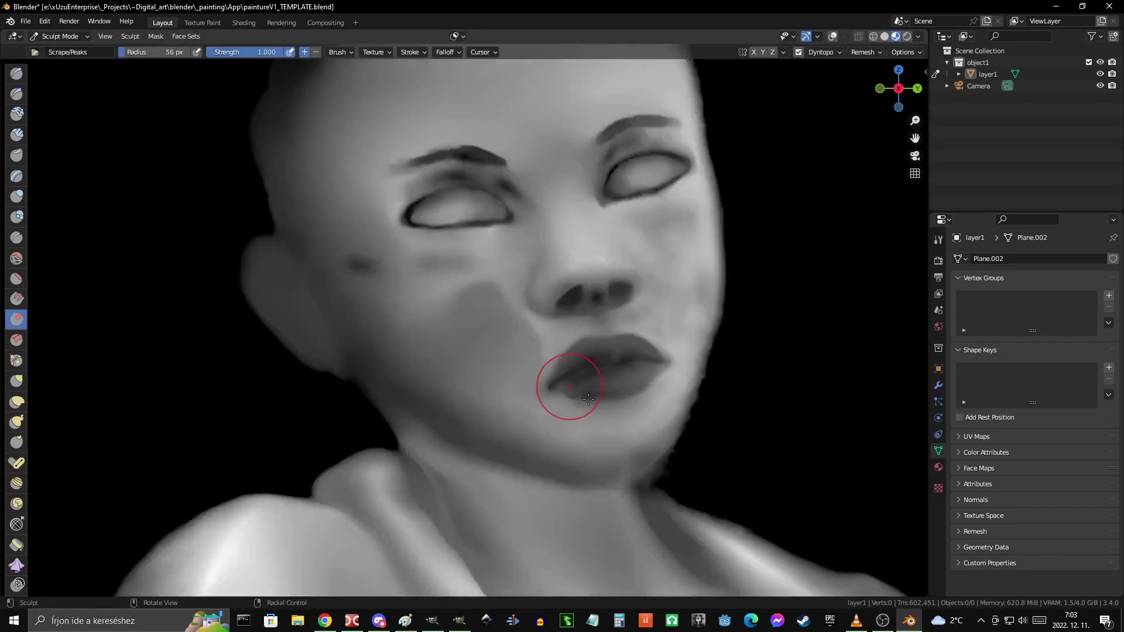
{"action": "scroll", "coordinate": [577, 376], "scroll_direction": "up", "scroll_amount": 3}
{"action": "middle_click_drag", "start_coordinate": [589, 396], "coordinate": [457, 275]}
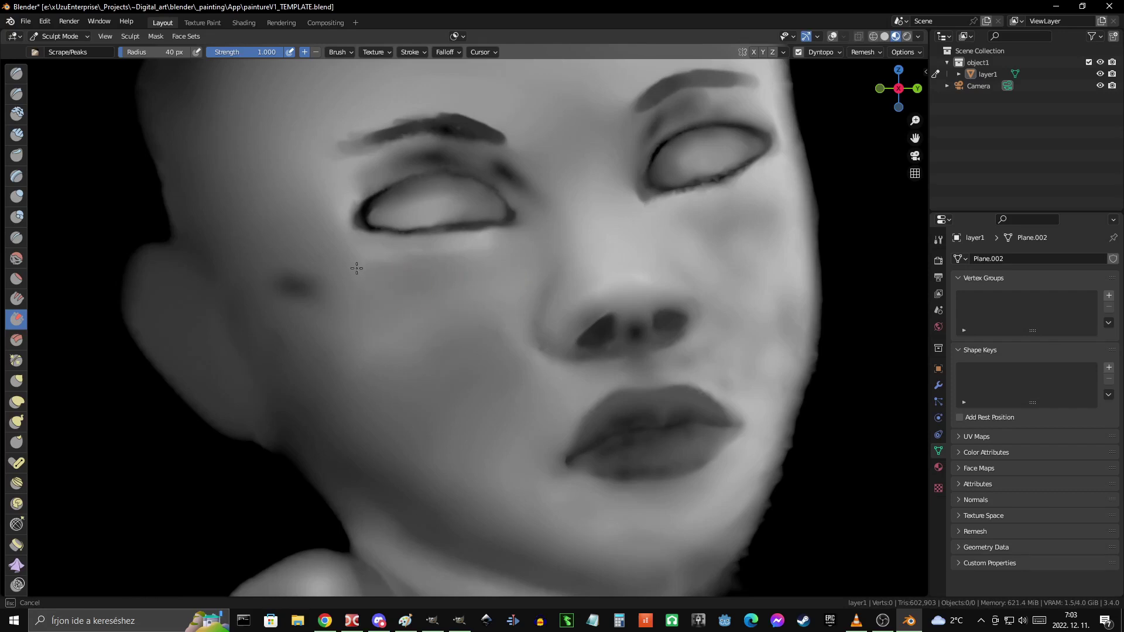
{"action": "scroll", "coordinate": [664, 326], "scroll_direction": "up", "scroll_amount": 2}
{"action": "scroll", "coordinate": [574, 383], "scroll_direction": "down", "scroll_amount": 6}
{"action": "scroll", "coordinate": [644, 328], "scroll_direction": "up", "scroll_amount": 7}
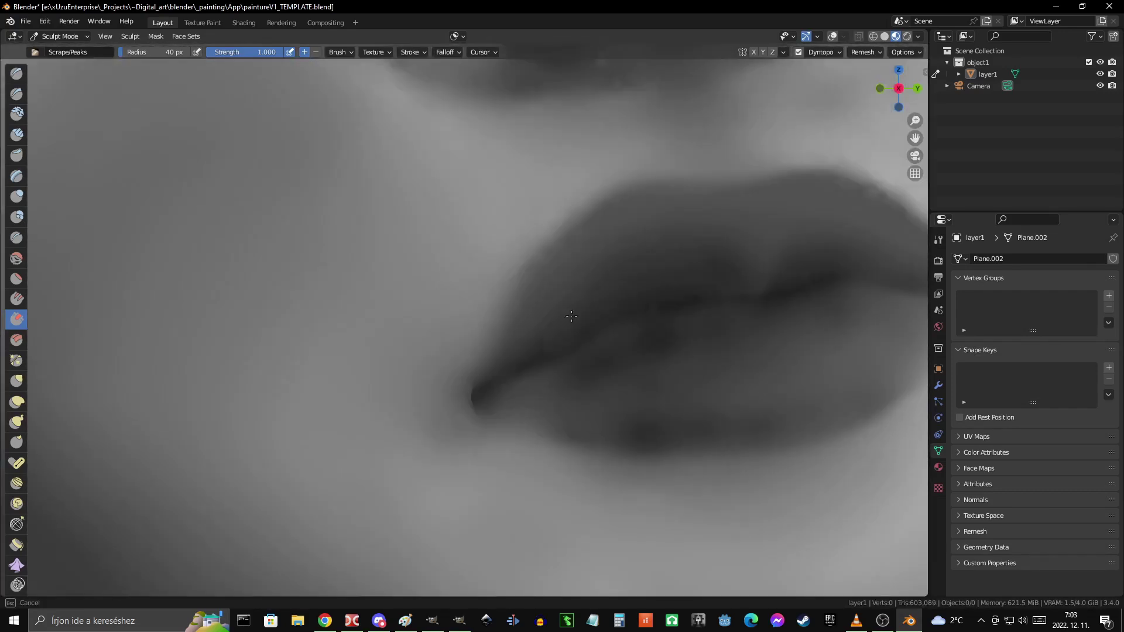
{"action": "scroll", "coordinate": [622, 389], "scroll_direction": "down", "scroll_amount": 6}
{"action": "scroll", "coordinate": [484, 376], "scroll_direction": "up", "scroll_amount": 6}
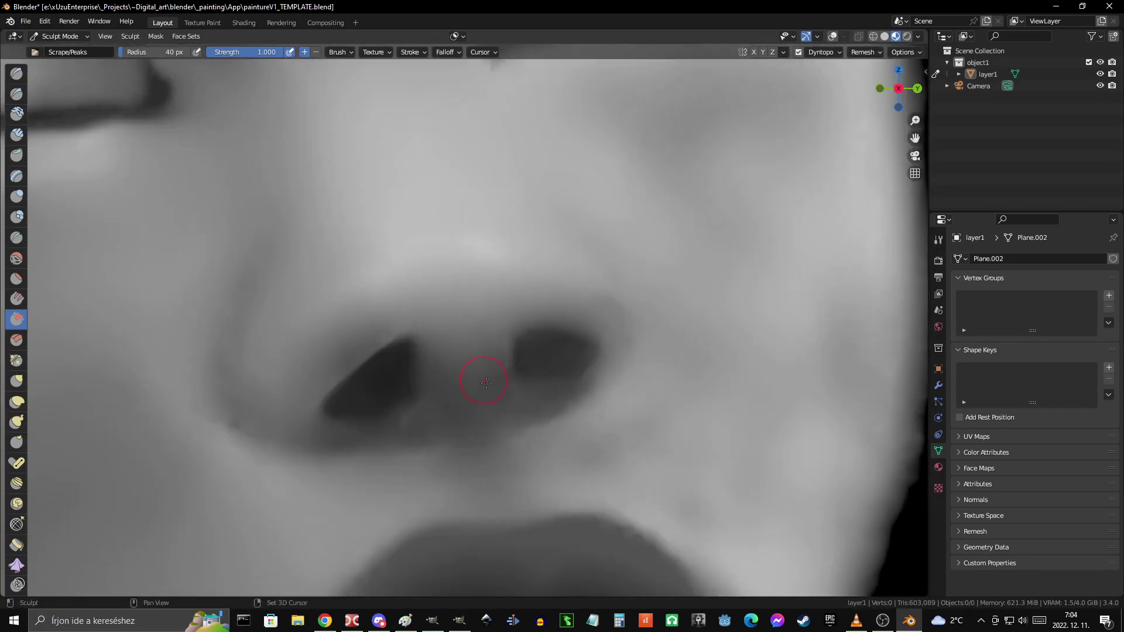
{"action": "scroll", "coordinate": [504, 372], "scroll_direction": "down", "scroll_amount": 2}
{"action": "middle_click_drag", "start_coordinate": [504, 371], "coordinate": [498, 279], "text": "ctrl"}
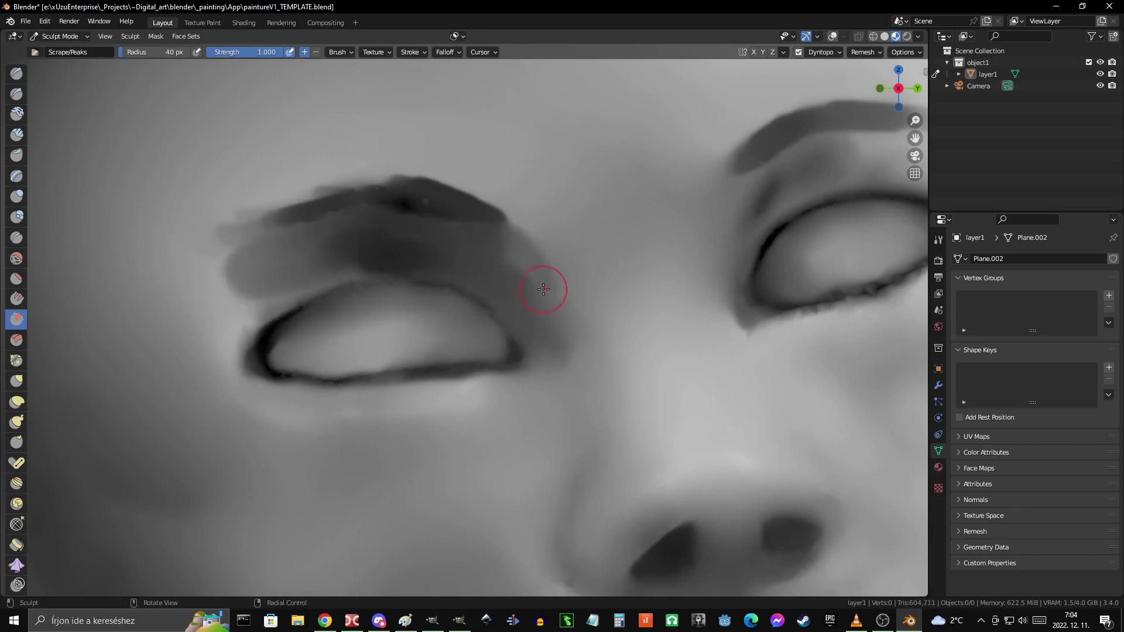
{"action": "scroll", "coordinate": [438, 251], "scroll_direction": "down", "scroll_amount": 6}
{"action": "scroll", "coordinate": [677, 318], "scroll_direction": "up", "scroll_amount": 7}
- Flatten the brow between the eyes, the right cheek and the skin above the upper lip
{"action": "middle_click_drag", "start_coordinate": [466, 304], "coordinate": [466, 284], "text": "ctrl"}
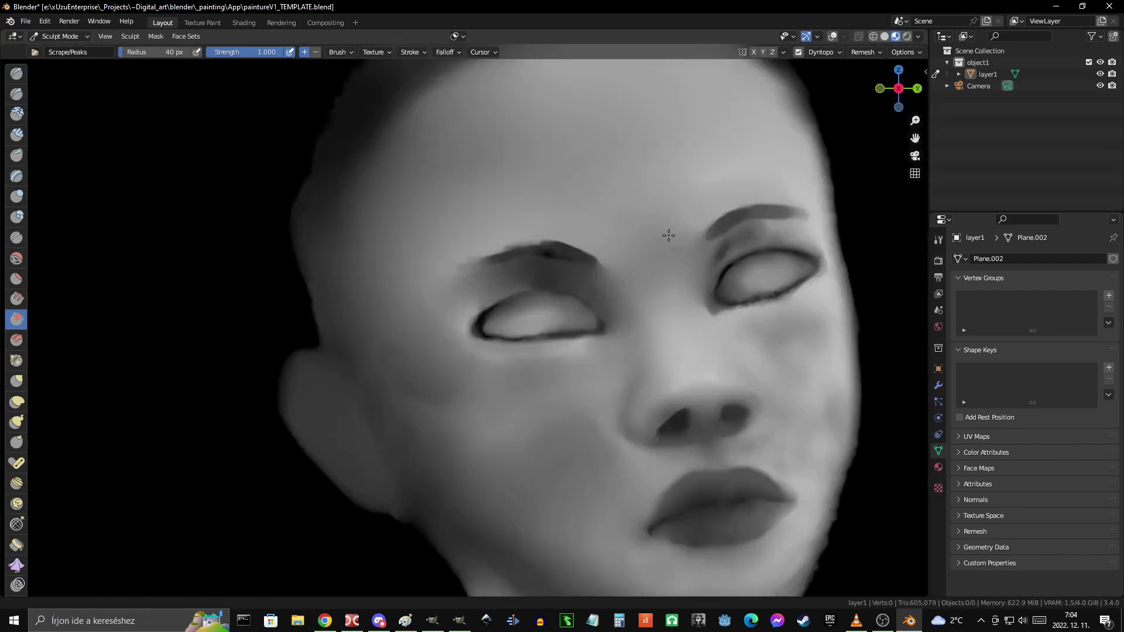
{"action": "middle_click_drag", "start_coordinate": [528, 237], "coordinate": [481, 180], "text": "ctrl"}
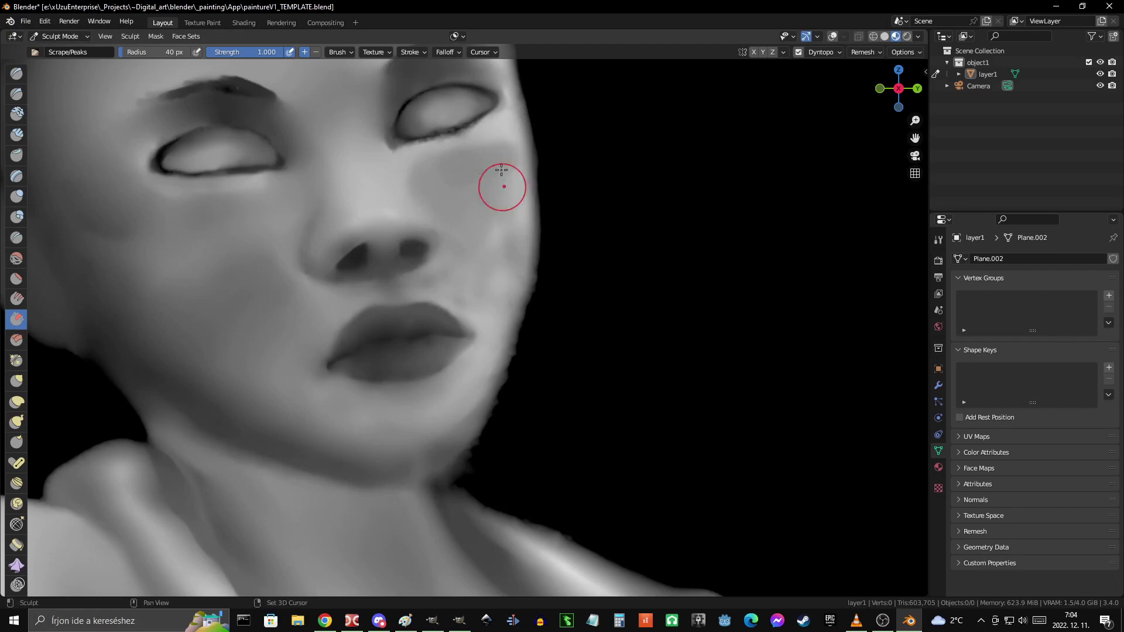
{"action": "scroll", "coordinate": [557, 311], "scroll_direction": "down", "scroll_amount": 5}
{"action": "middle_click_drag", "start_coordinate": [556, 310], "coordinate": [507, 347], "text": "ctrl"}
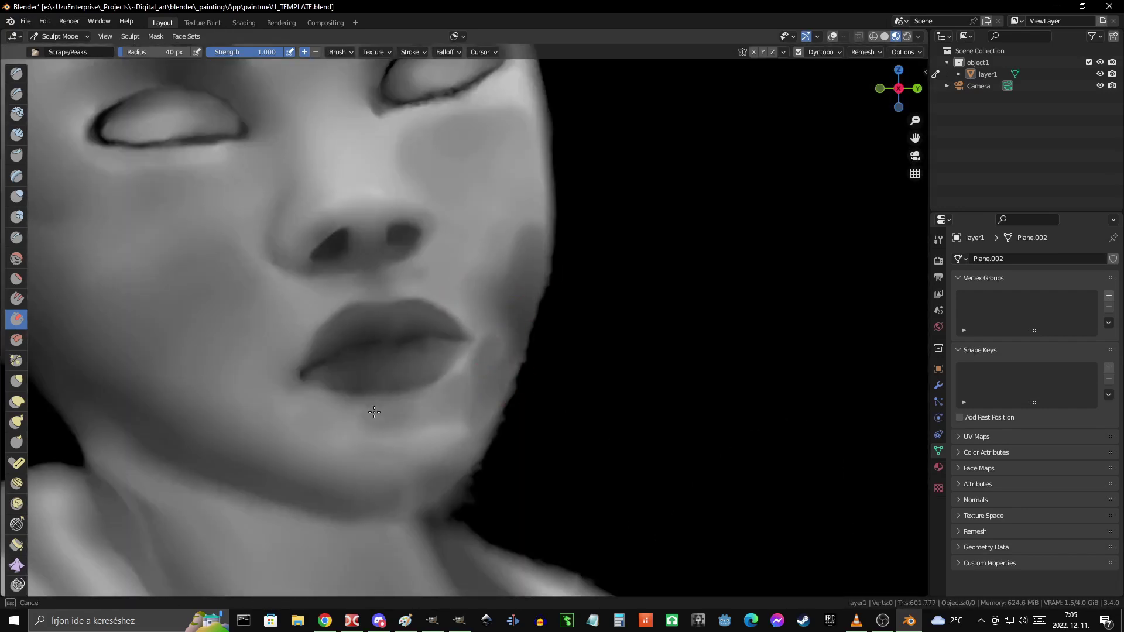
{"action": "middle_click_drag", "start_coordinate": [374, 412], "coordinate": [532, 402], "text": "ctrl"}
{"action": "scroll", "coordinate": [532, 401], "scroll_direction": "down", "scroll_amount": 4}
{"action": "scroll", "coordinate": [464, 296], "scroll_direction": "up", "scroll_amount": 5}
{"action": "scroll", "coordinate": [488, 392], "scroll_direction": "up", "scroll_amount": 2}
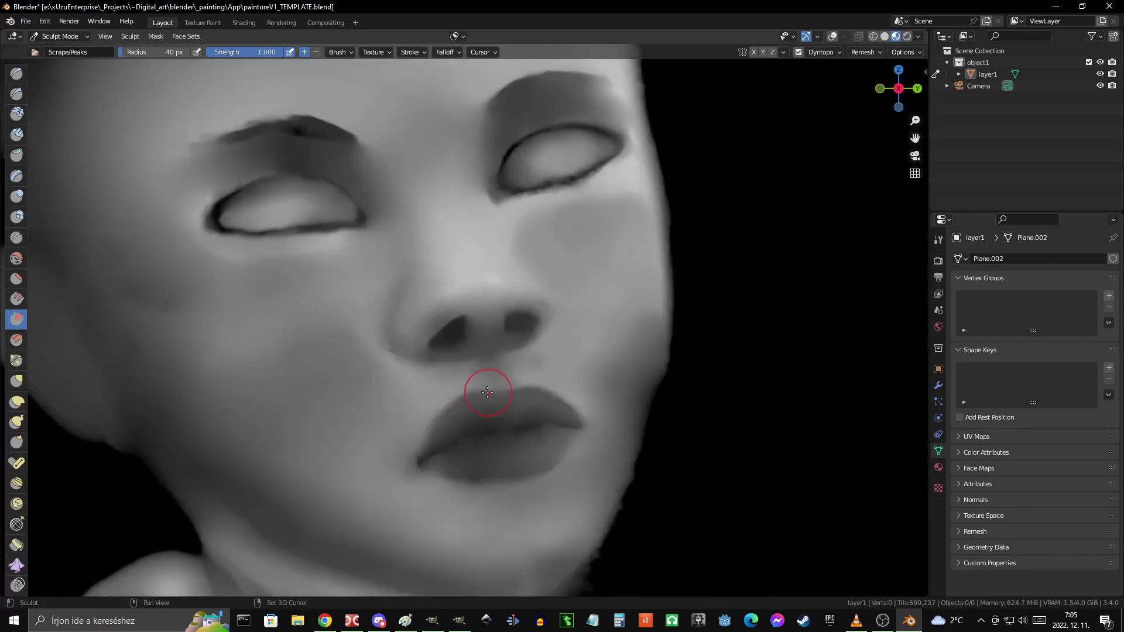
{"action": "key", "text": "g"}
{"action": "scroll", "coordinate": [488, 392], "scroll_direction": "down", "scroll_amount": 5}
{"action": "scroll", "coordinate": [488, 354], "scroll_direction": "up", "scroll_amount": 5}
- Return to the Scrape/Peaks brush and frame the lips
{"action": "scroll", "coordinate": [496, 303], "scroll_direction": "up", "scroll_amount": 2}
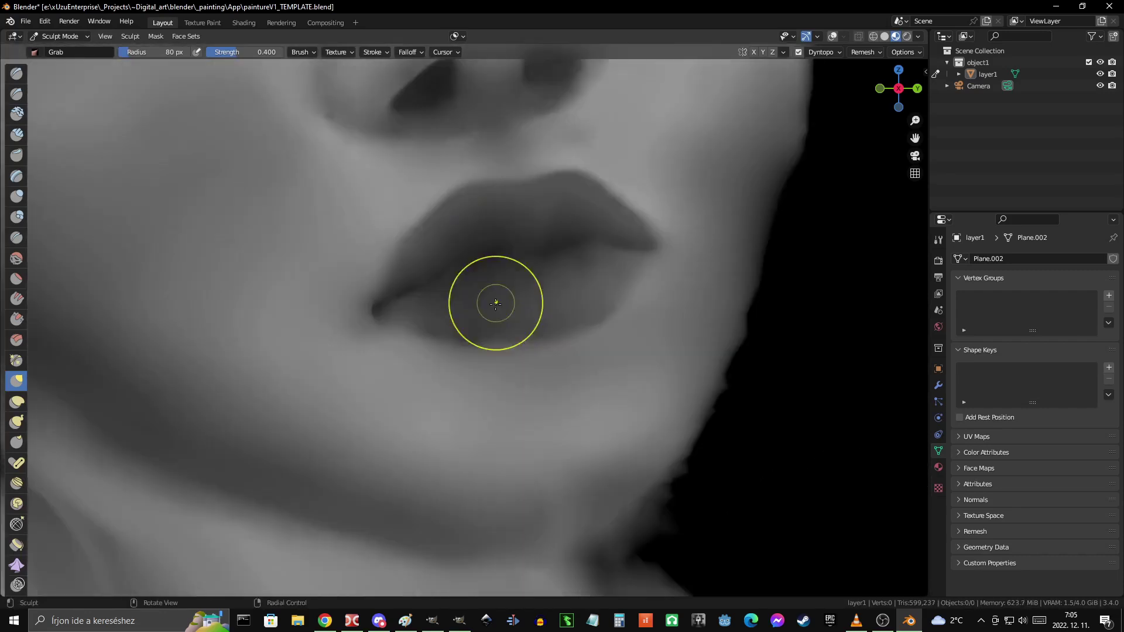
{"action": "scroll", "coordinate": [653, 285], "scroll_direction": "up", "scroll_amount": 1}
{"action": "scroll", "coordinate": [654, 285], "scroll_direction": "up", "scroll_amount": 1}
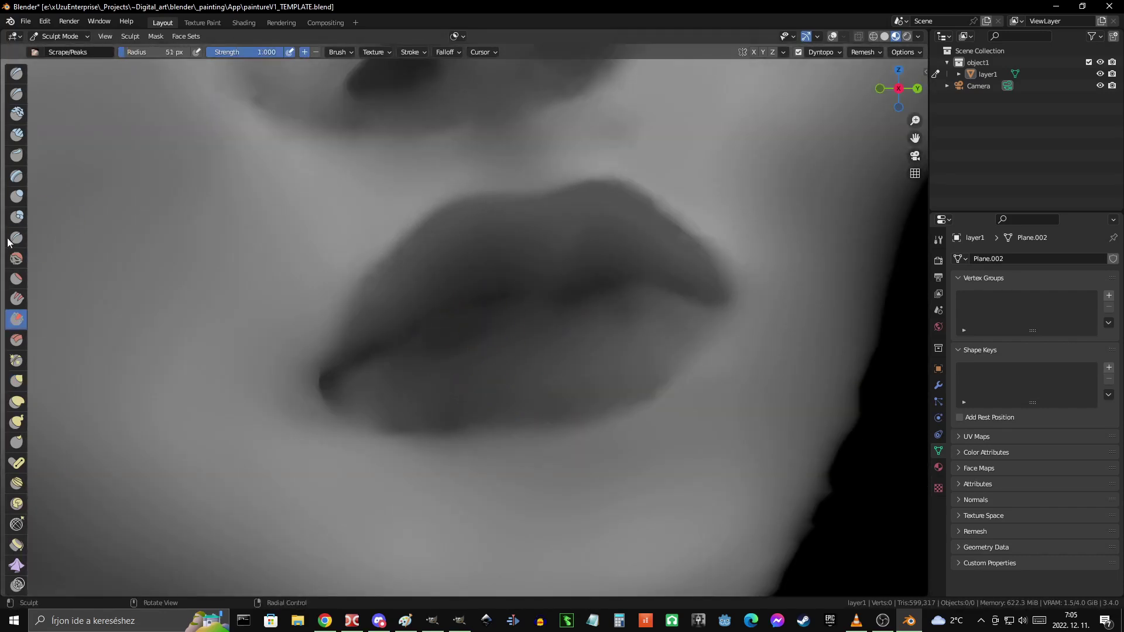
{"action": "key", "text": "shift+t"}
{"action": "scroll", "coordinate": [489, 363], "scroll_direction": "up", "scroll_amount": 2}
{"action": "scroll", "coordinate": [421, 326], "scroll_direction": "up", "scroll_amount": 3}
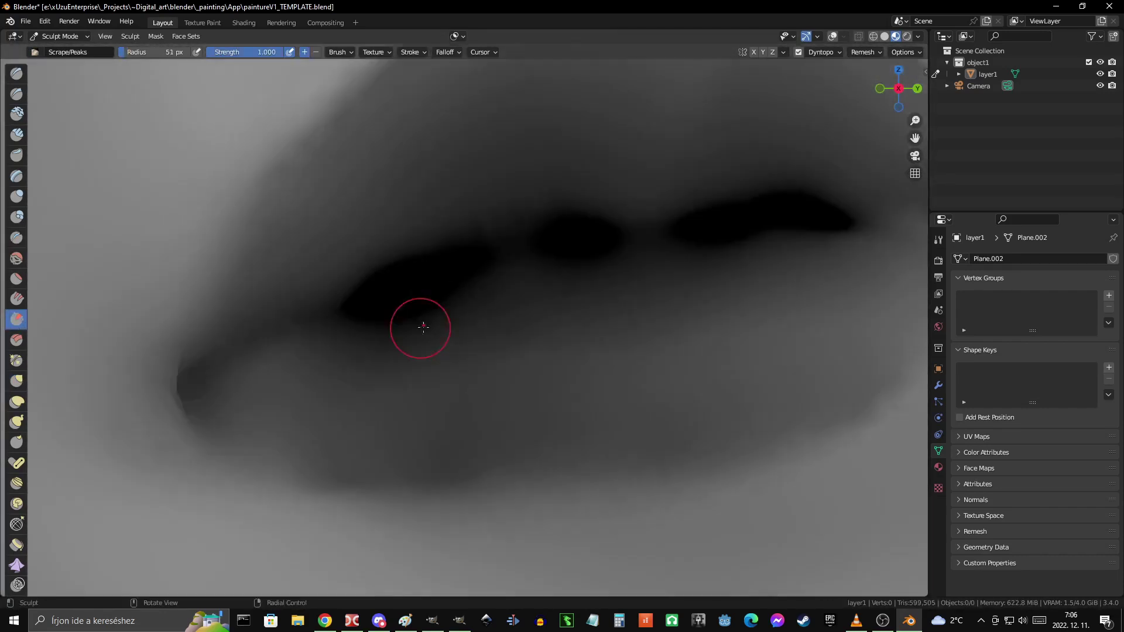
{"action": "scroll", "coordinate": [787, 290], "scroll_direction": "up", "scroll_amount": 1}
{"action": "scroll", "coordinate": [677, 326], "scroll_direction": "down", "scroll_amount": 4}
{"action": "scroll", "coordinate": [529, 311], "scroll_direction": "down", "scroll_amount": 3}
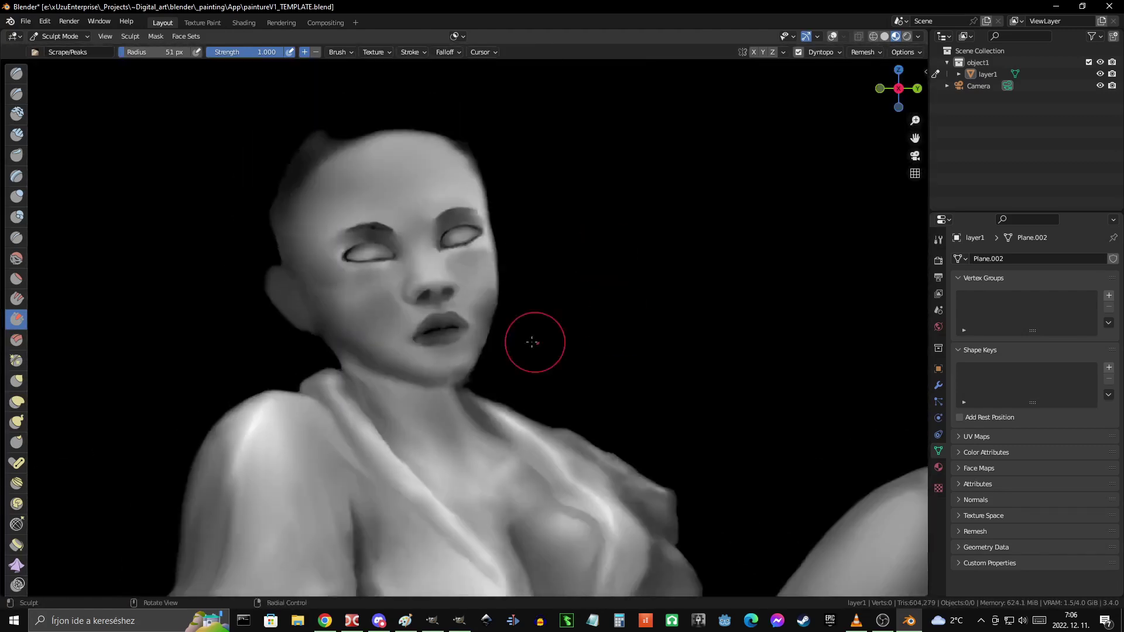
{"action": "scroll", "coordinate": [602, 353], "scroll_direction": "up", "scroll_amount": 6}
{"action": "scroll", "coordinate": [339, 301], "scroll_direction": "down", "scroll_amount": 2}
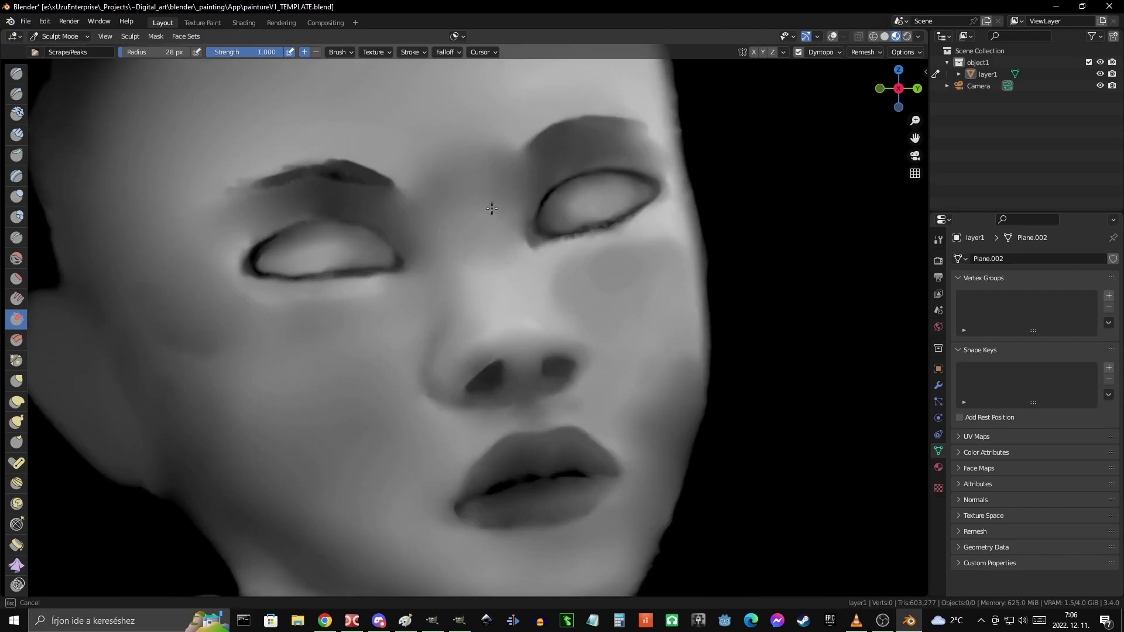
- Smooth the lip line and lower eyelid rims with Scrape/Peaks at 28 px
{"action": "scroll", "coordinate": [351, 294], "scroll_direction": "down", "scroll_amount": 1}
{"action": "scroll", "coordinate": [468, 292], "scroll_direction": "down", "scroll_amount": 2}
{"action": "scroll", "coordinate": [622, 291], "scroll_direction": "down", "scroll_amount": 4}
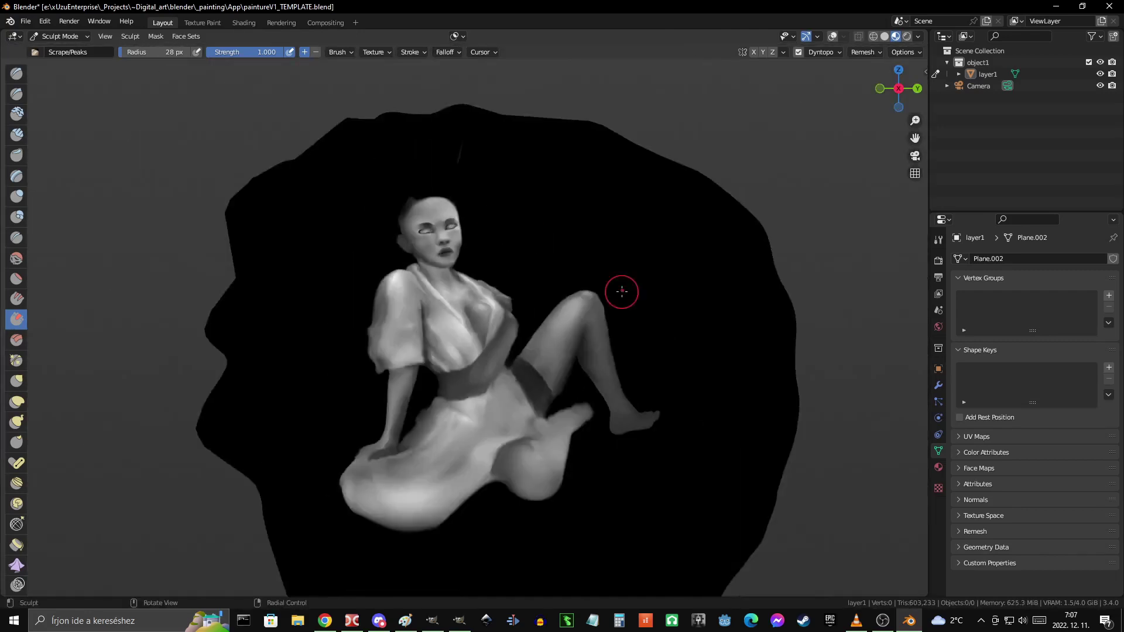
{"action": "scroll", "coordinate": [574, 326], "scroll_direction": "up", "scroll_amount": 2}
{"action": "scroll", "coordinate": [419, 251], "scroll_direction": "up", "scroll_amount": 4}
{"action": "scroll", "coordinate": [386, 322], "scroll_direction": "up", "scroll_amount": 1}
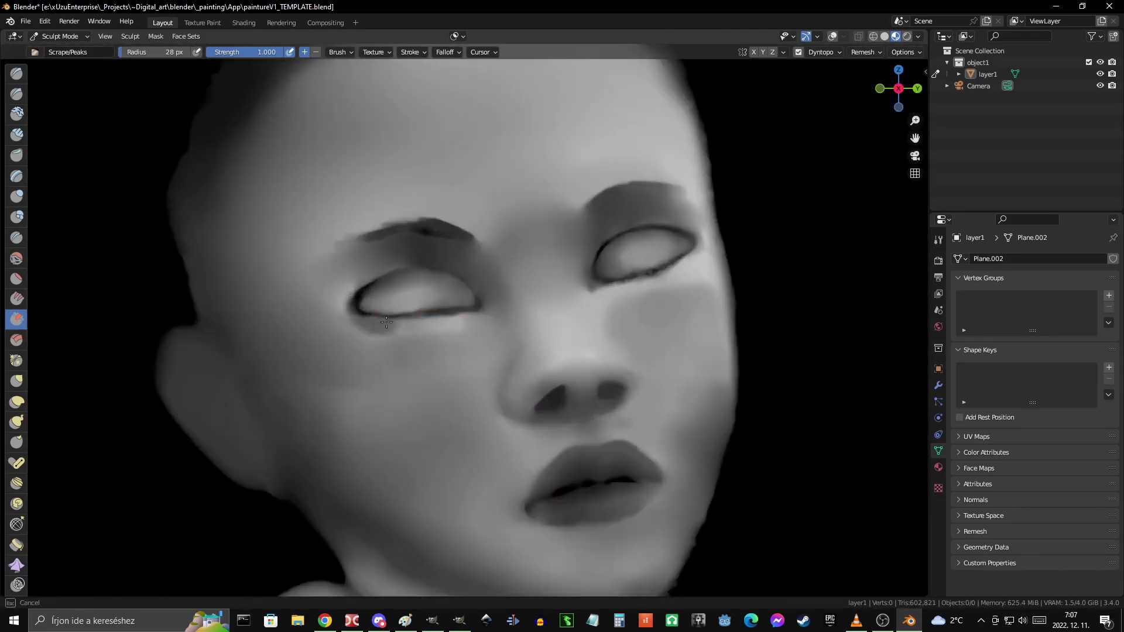
{"action": "scroll", "coordinate": [685, 264], "scroll_direction": "down", "scroll_amount": 2}
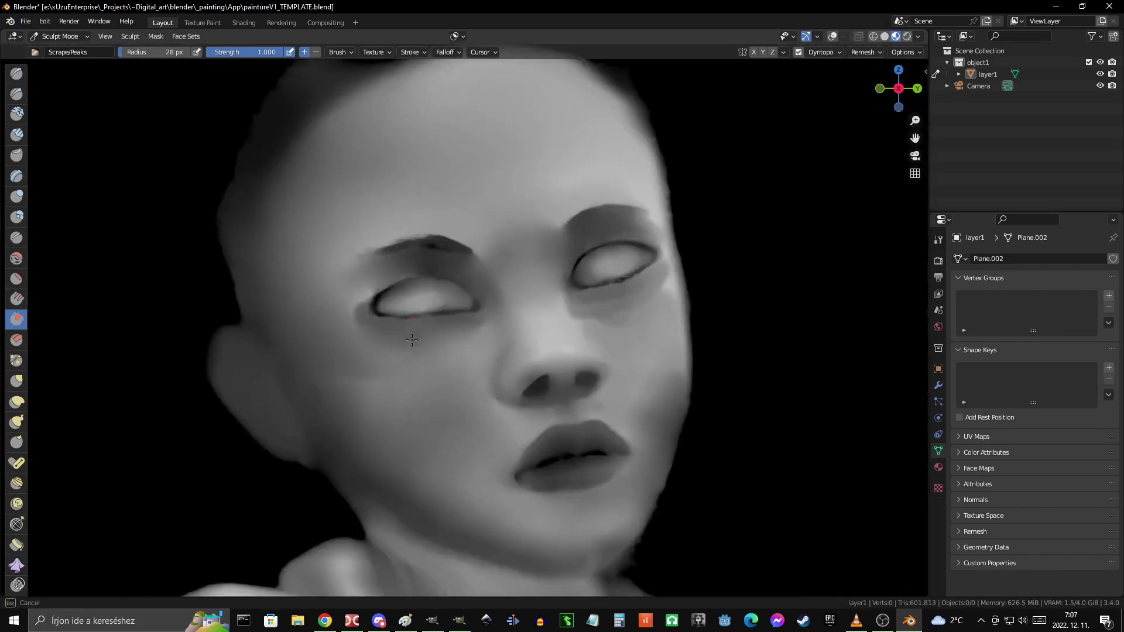
{"action": "scroll", "coordinate": [565, 356], "scroll_direction": "down", "scroll_amount": 4}
{"action": "scroll", "coordinate": [688, 311], "scroll_direction": "up", "scroll_amount": 7}
{"action": "scroll", "coordinate": [688, 312], "scroll_direction": "down", "scroll_amount": 3}
{"action": "scroll", "coordinate": [633, 307], "scroll_direction": "up", "scroll_amount": 2}
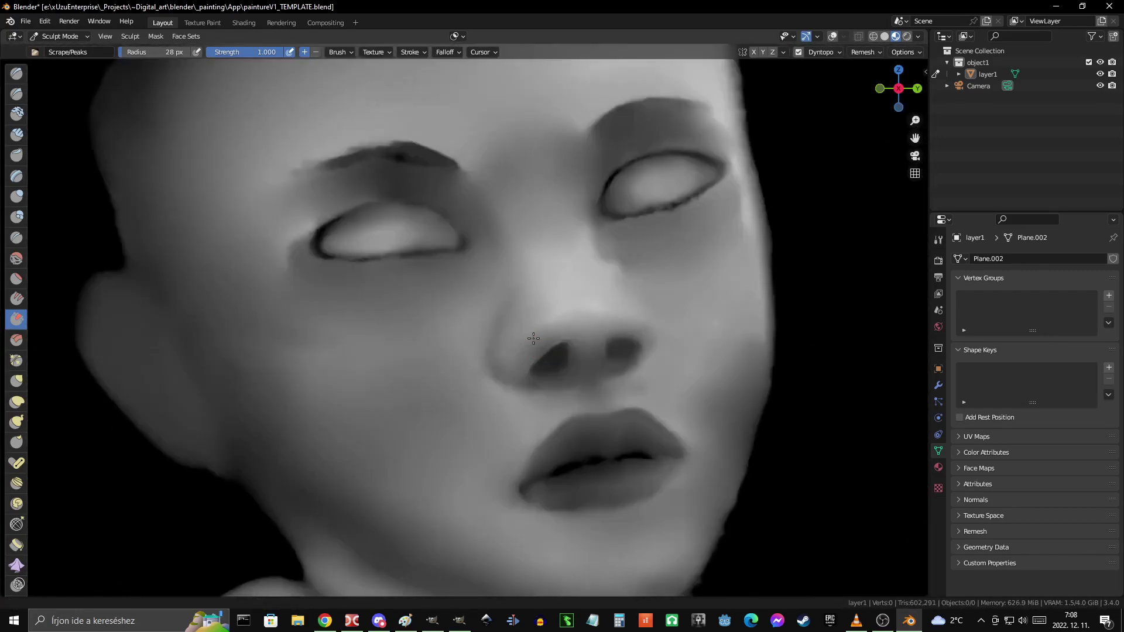